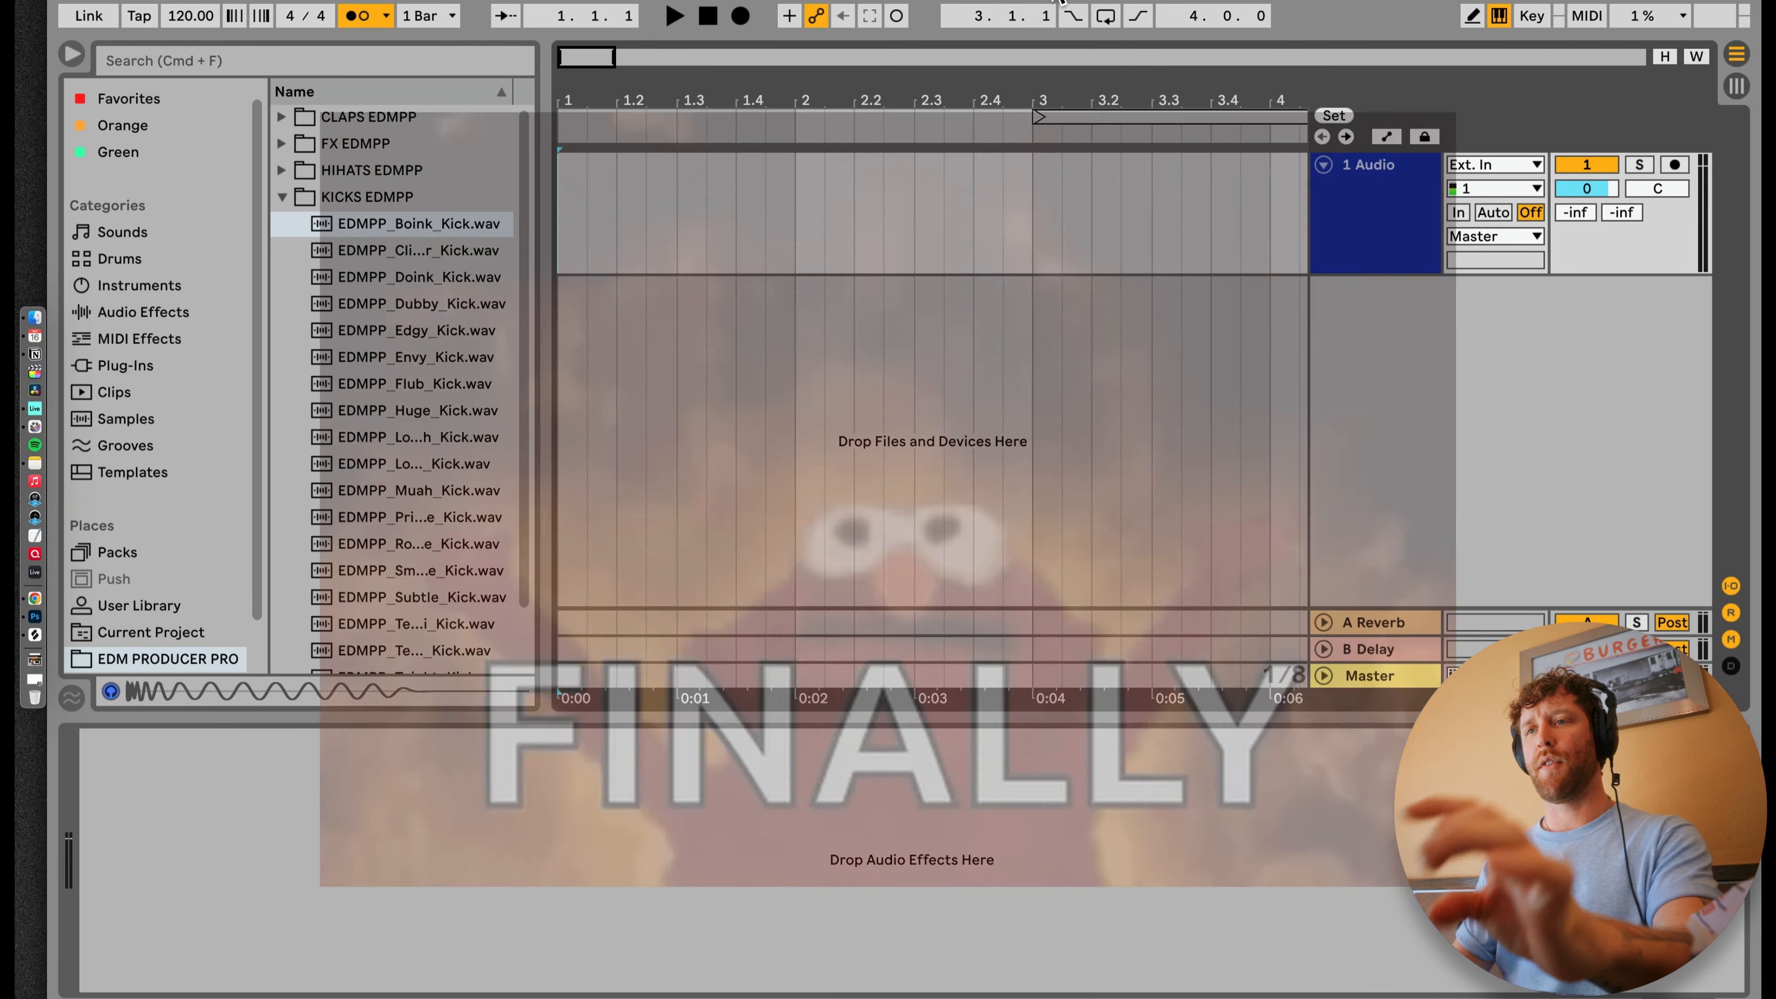
Step: Save the Live Set as DRUM AND BASS AT CARLS JR
key(super+s)
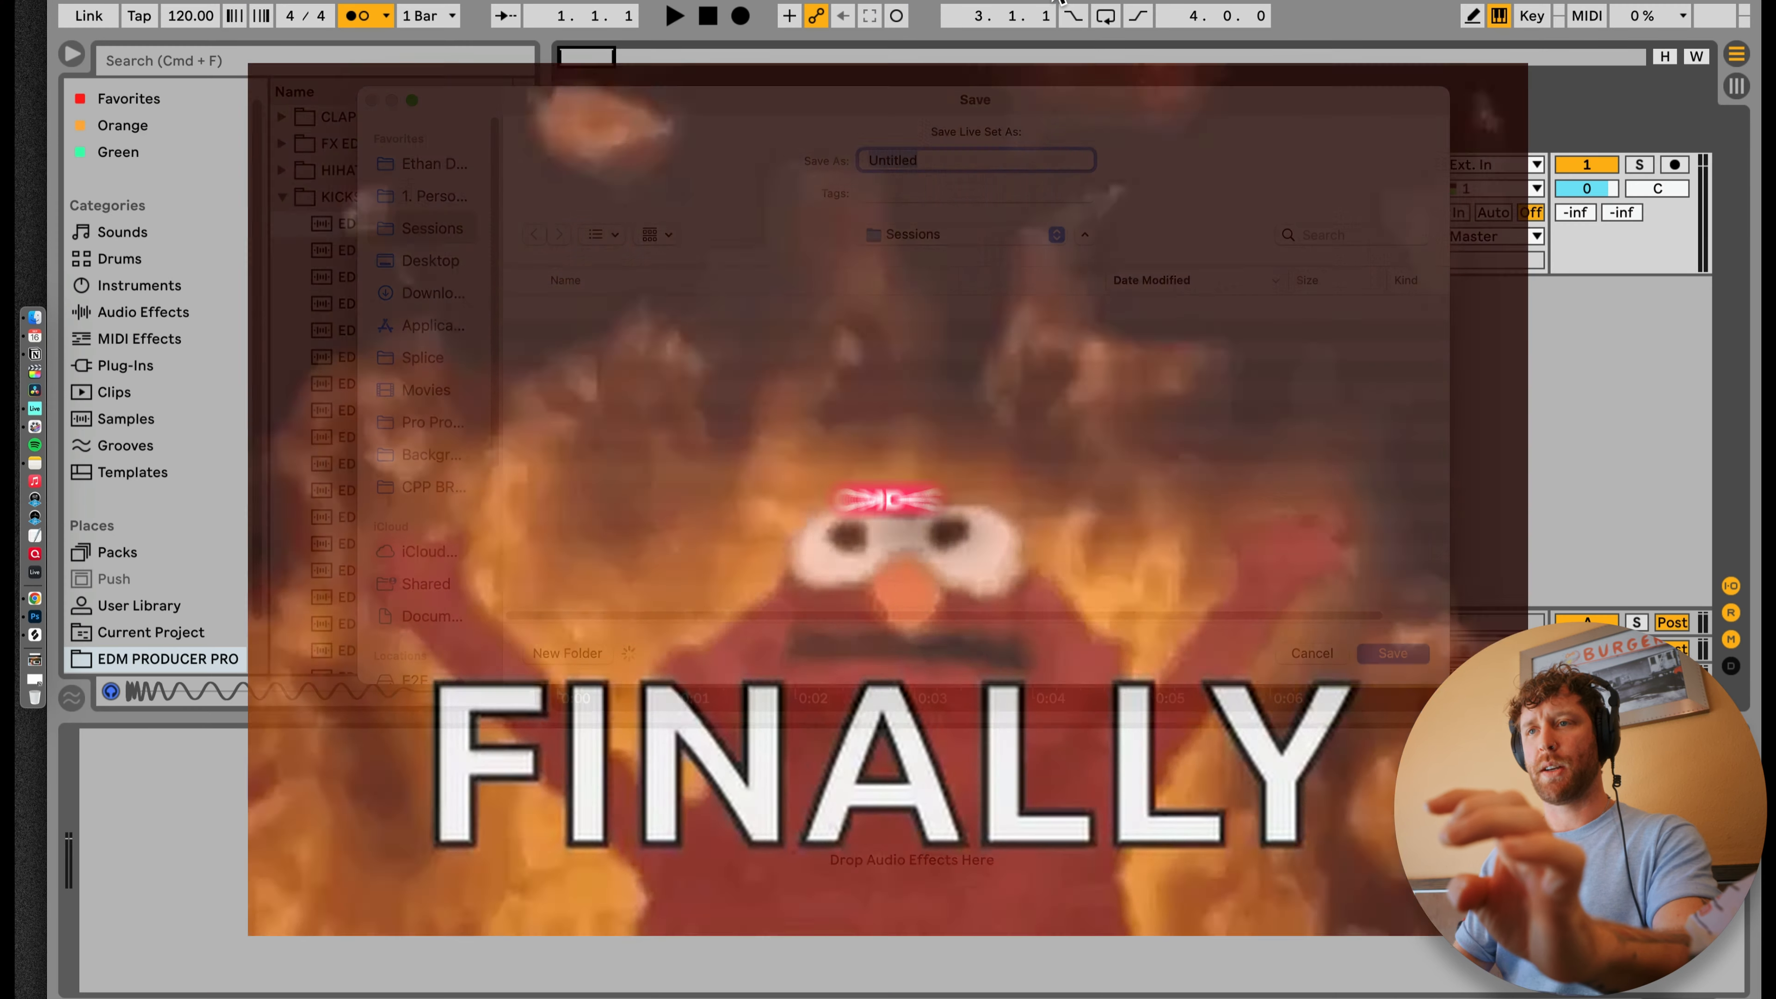
text(DRUM AND BAS)
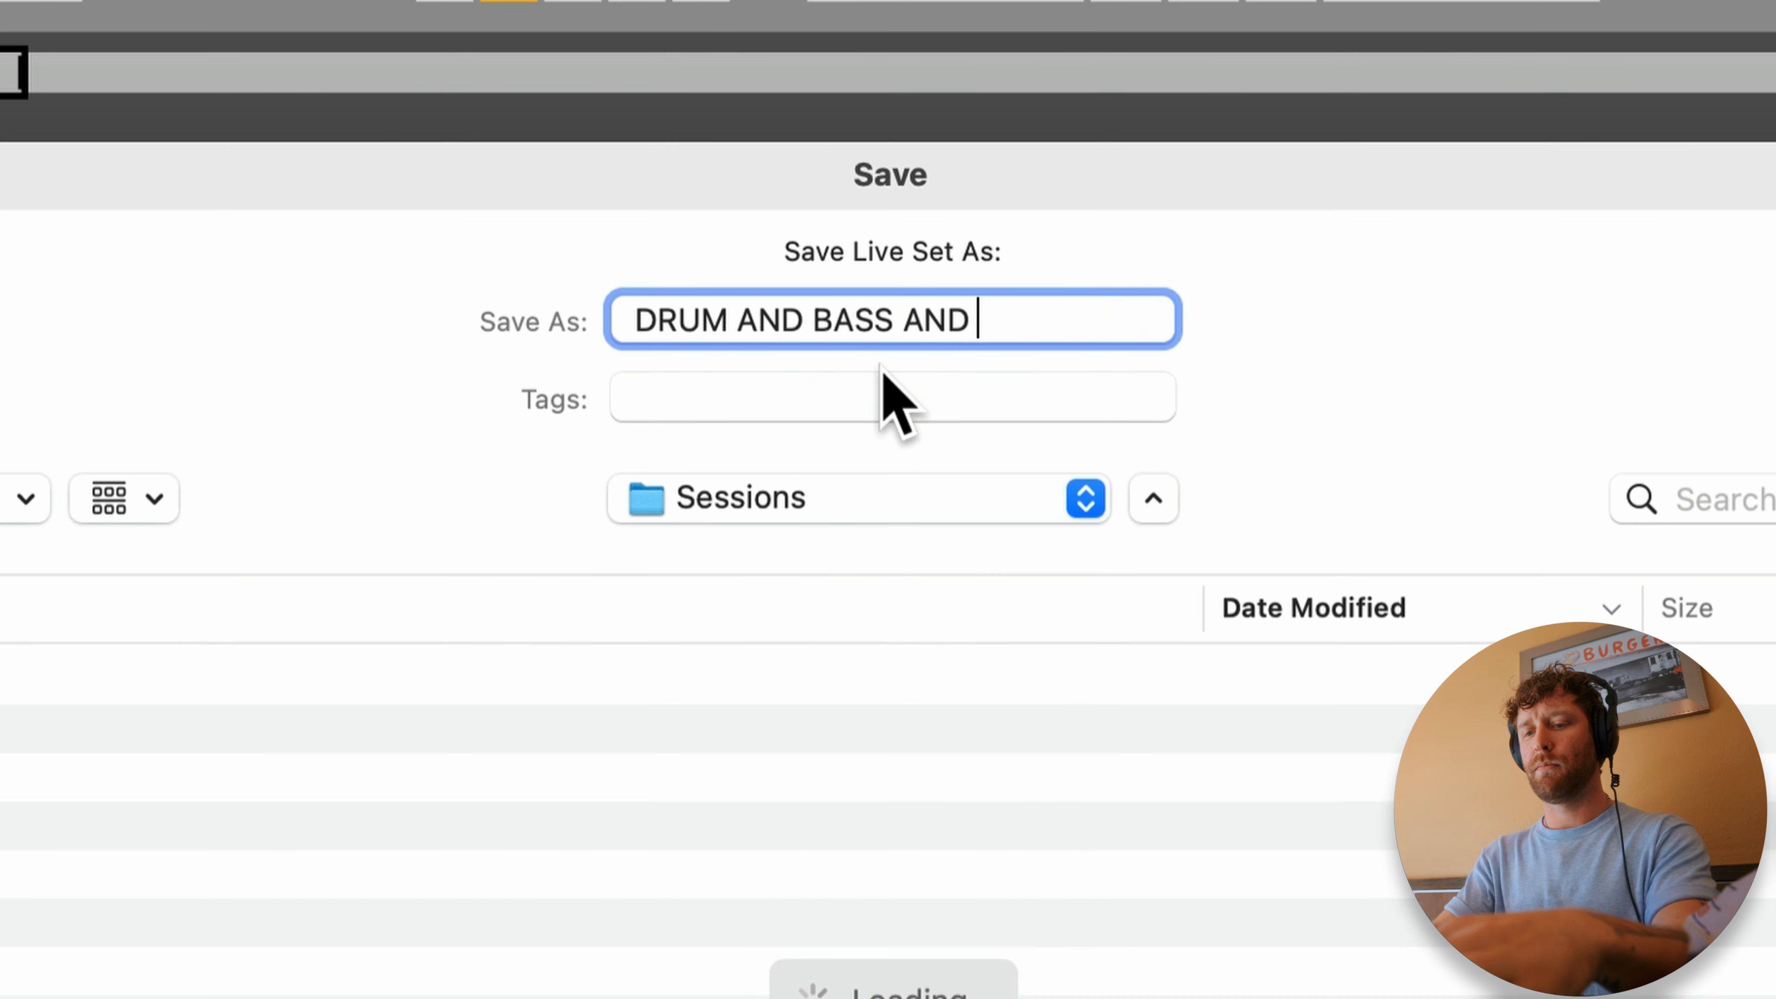
text(S AT CARLS JR)
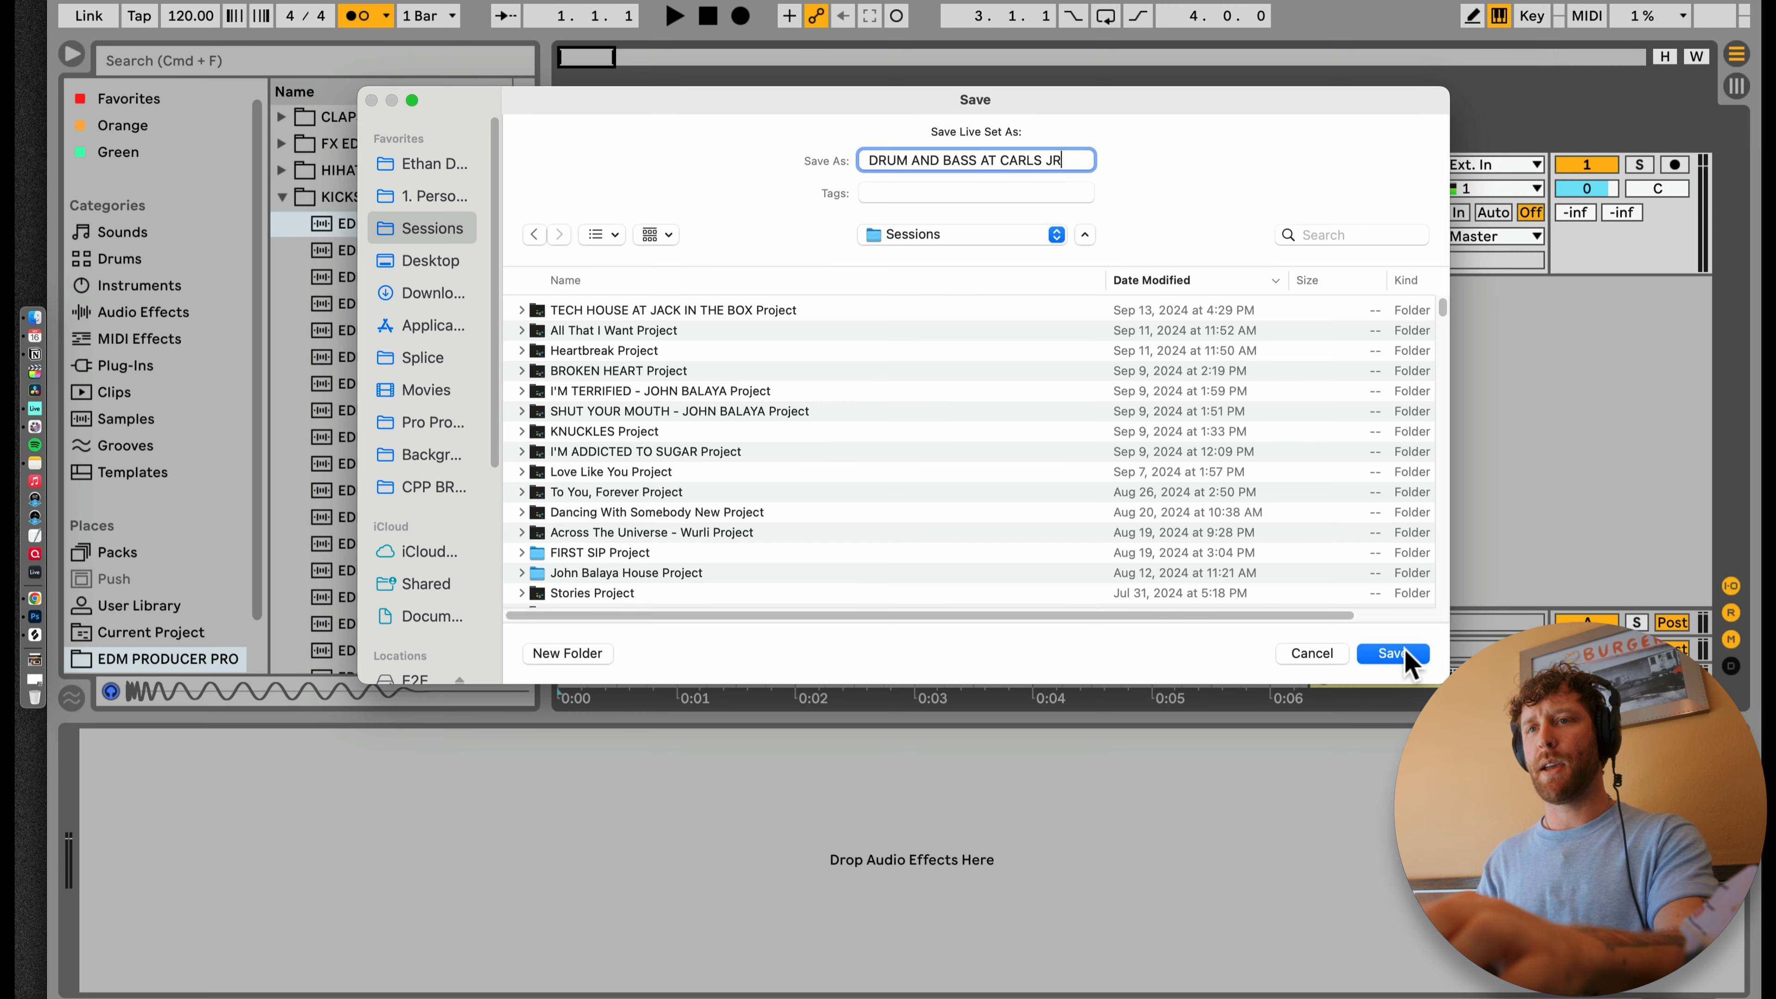
click(1397, 655)
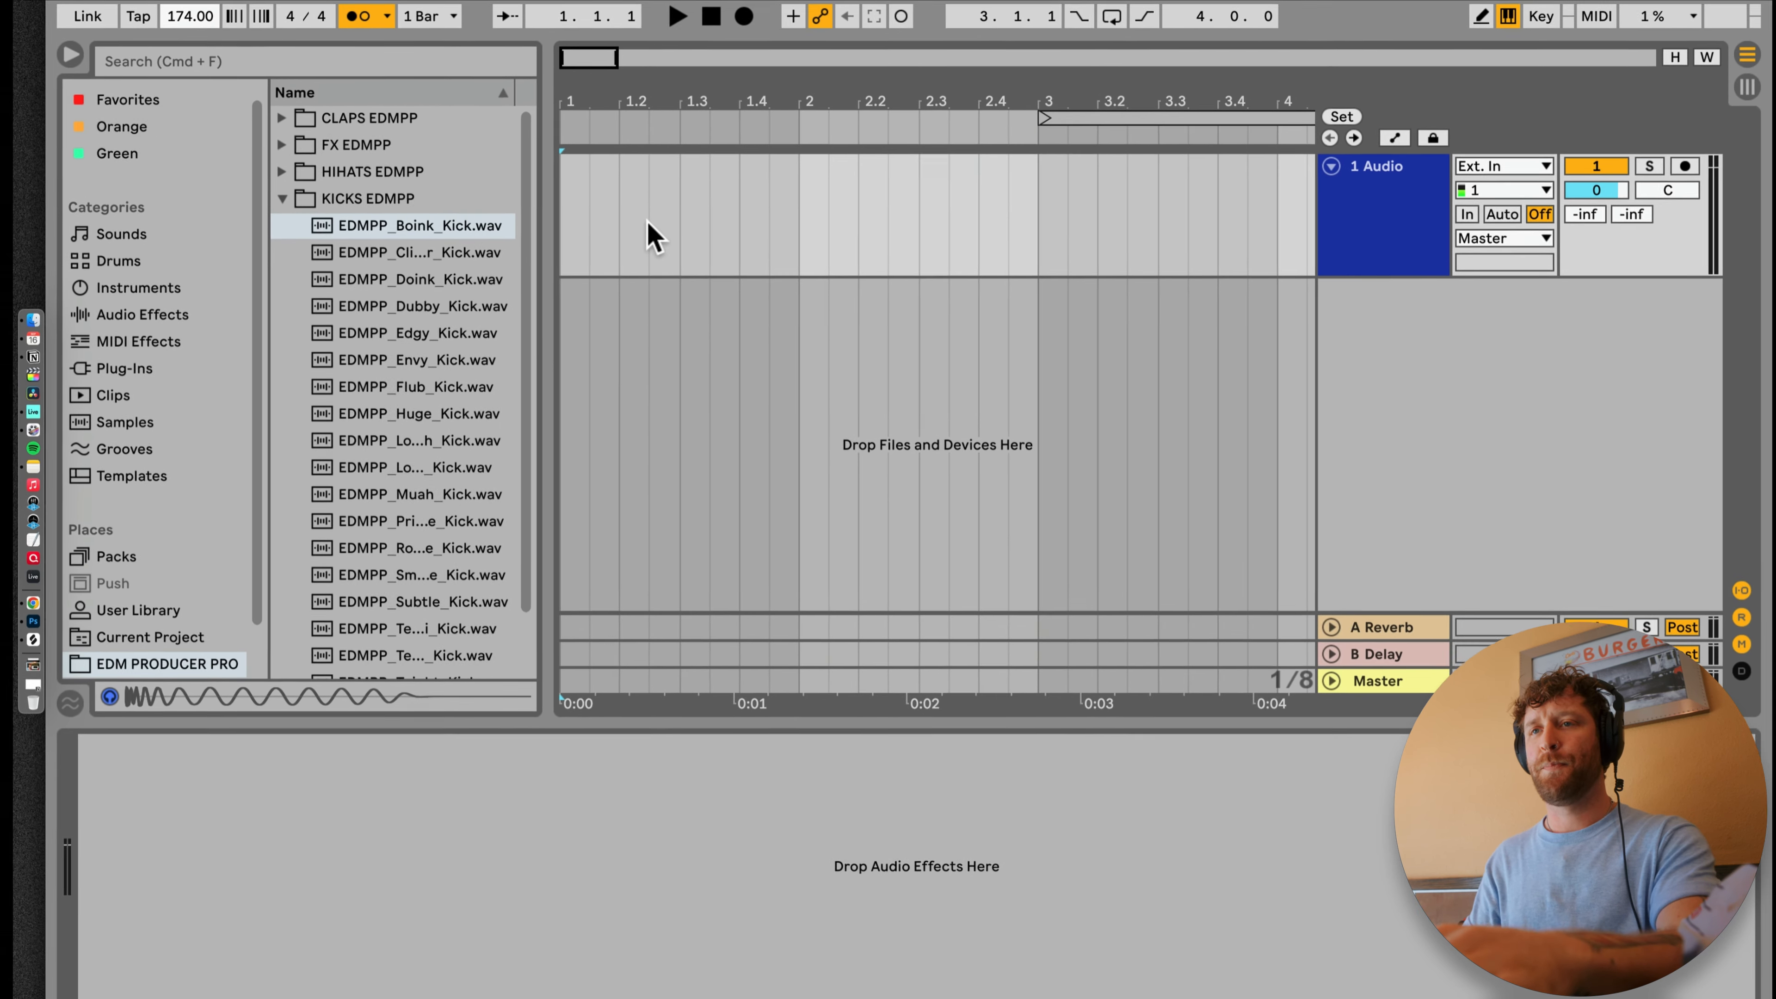
key(space)
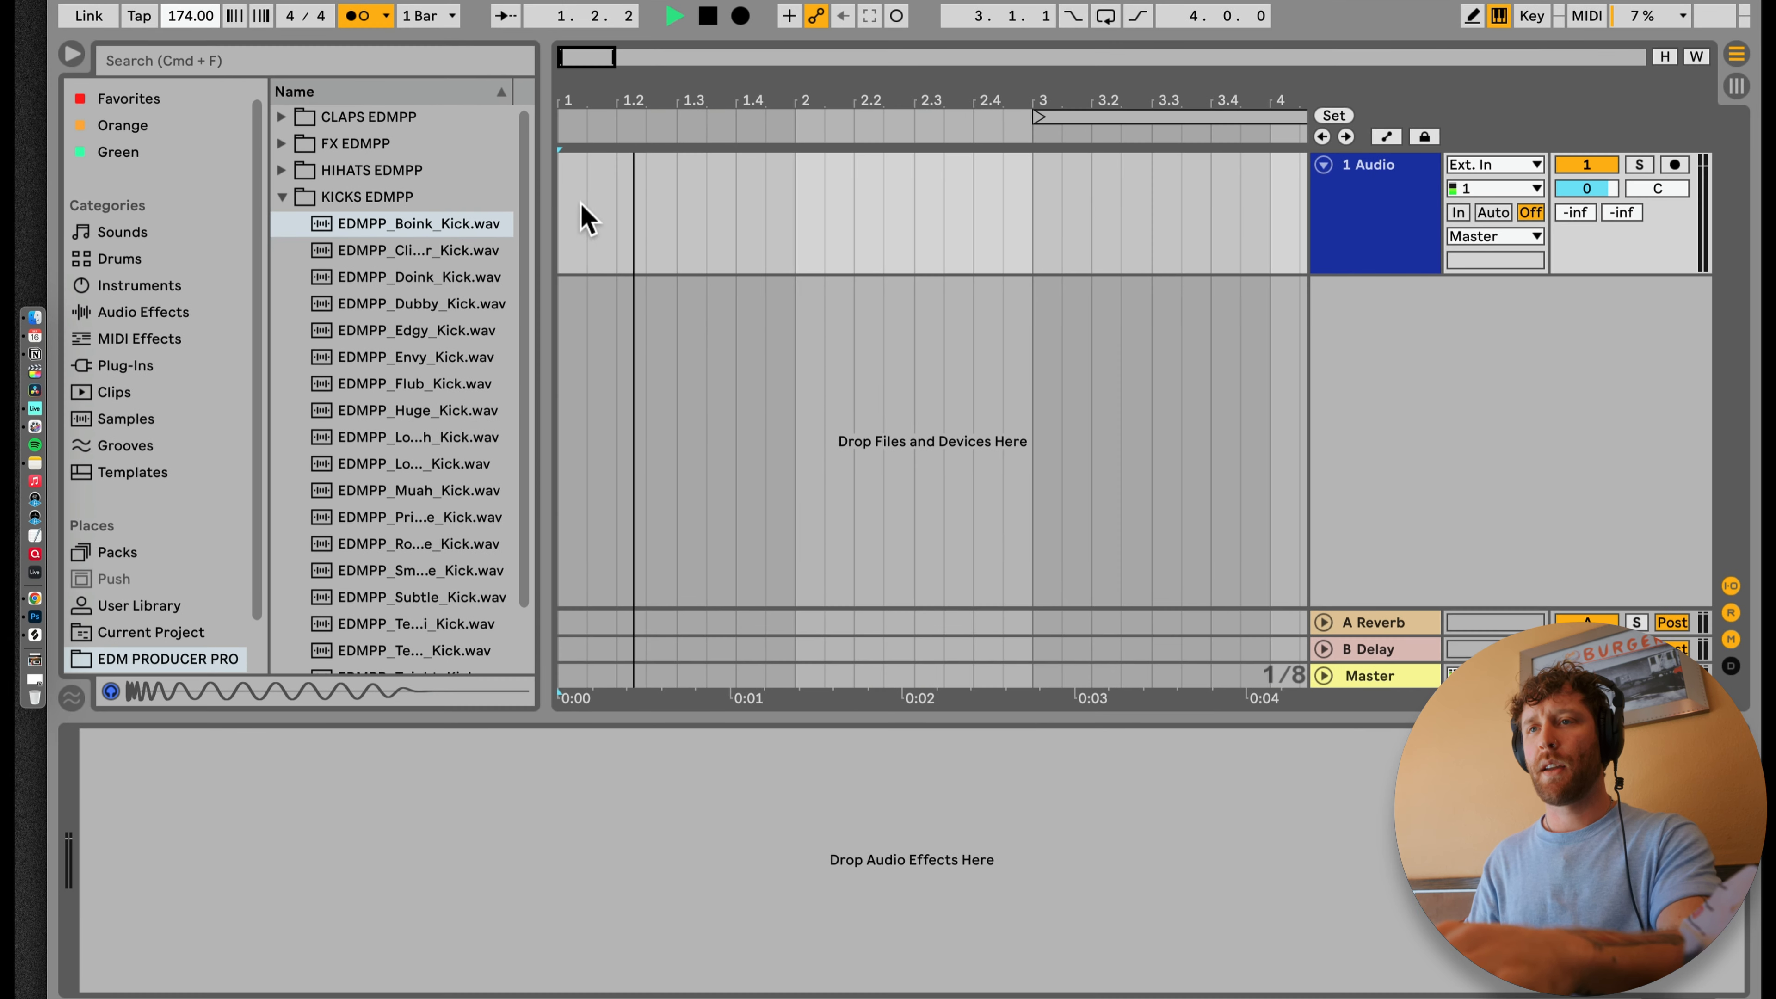
click(627, 252)
drag(581, 59, 665, 60)
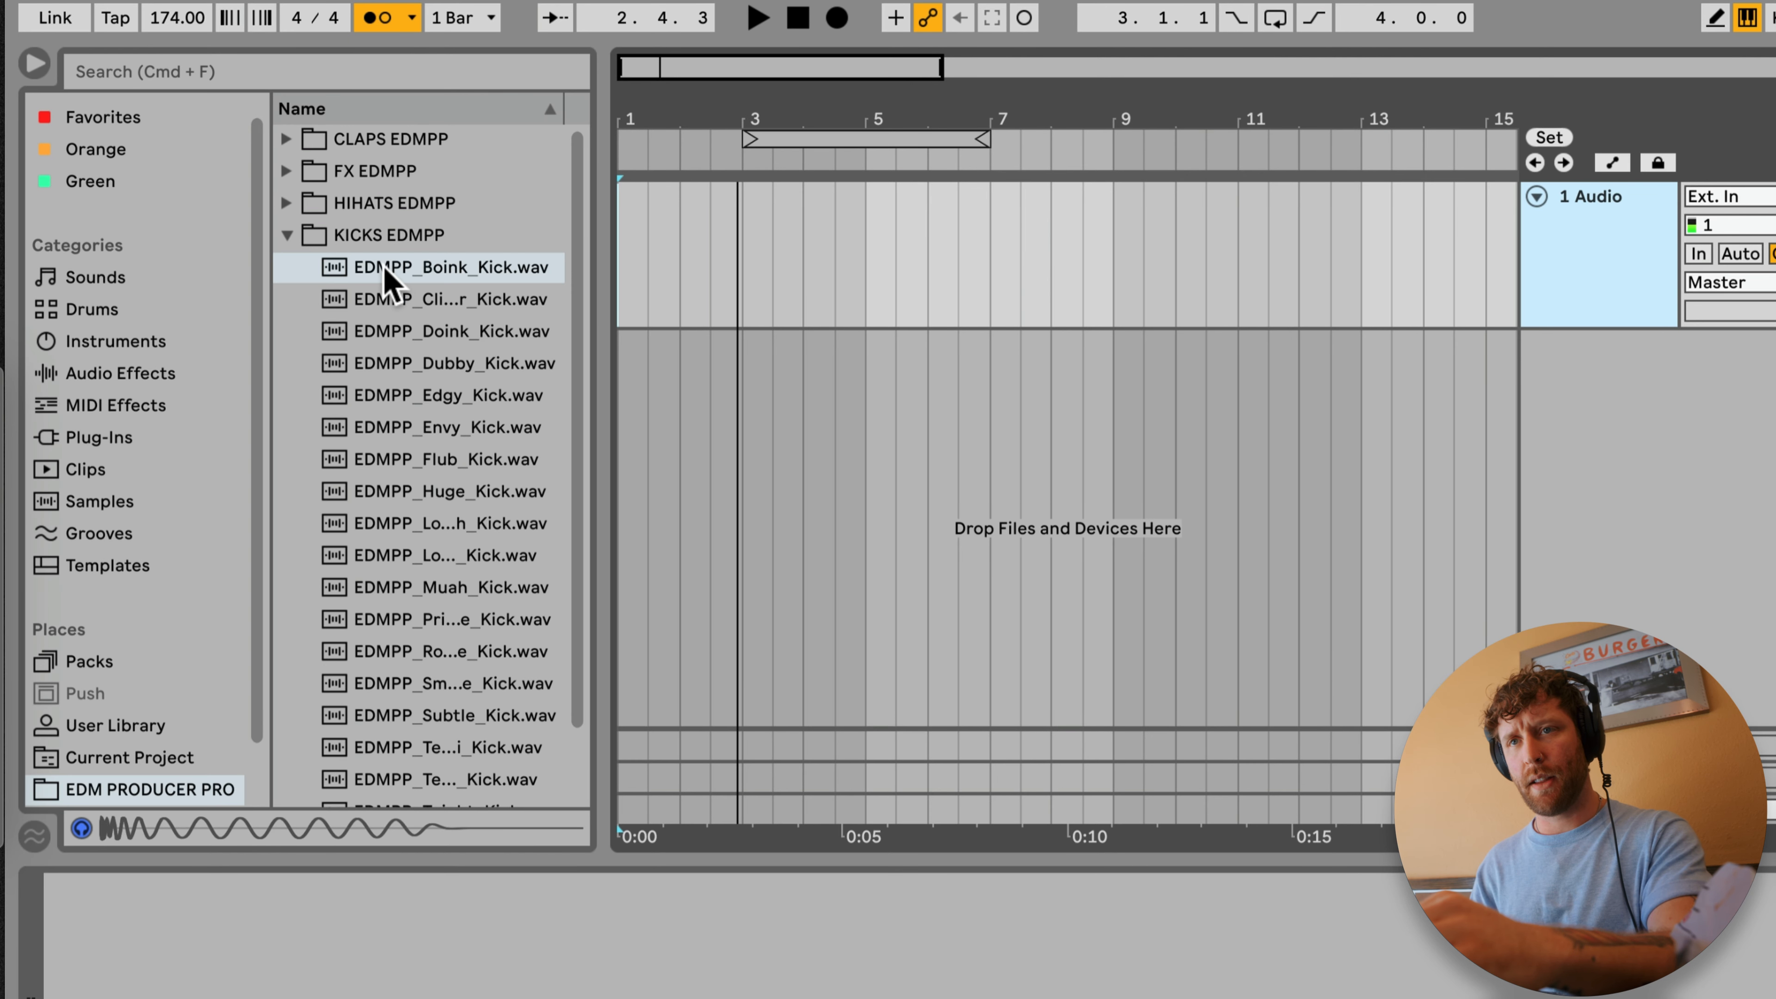
Step: Audition several samples in the KICKS EDMPP folder and place EDMPP_Toight_Kick.wav at bar 1 of track 1
click(389, 279)
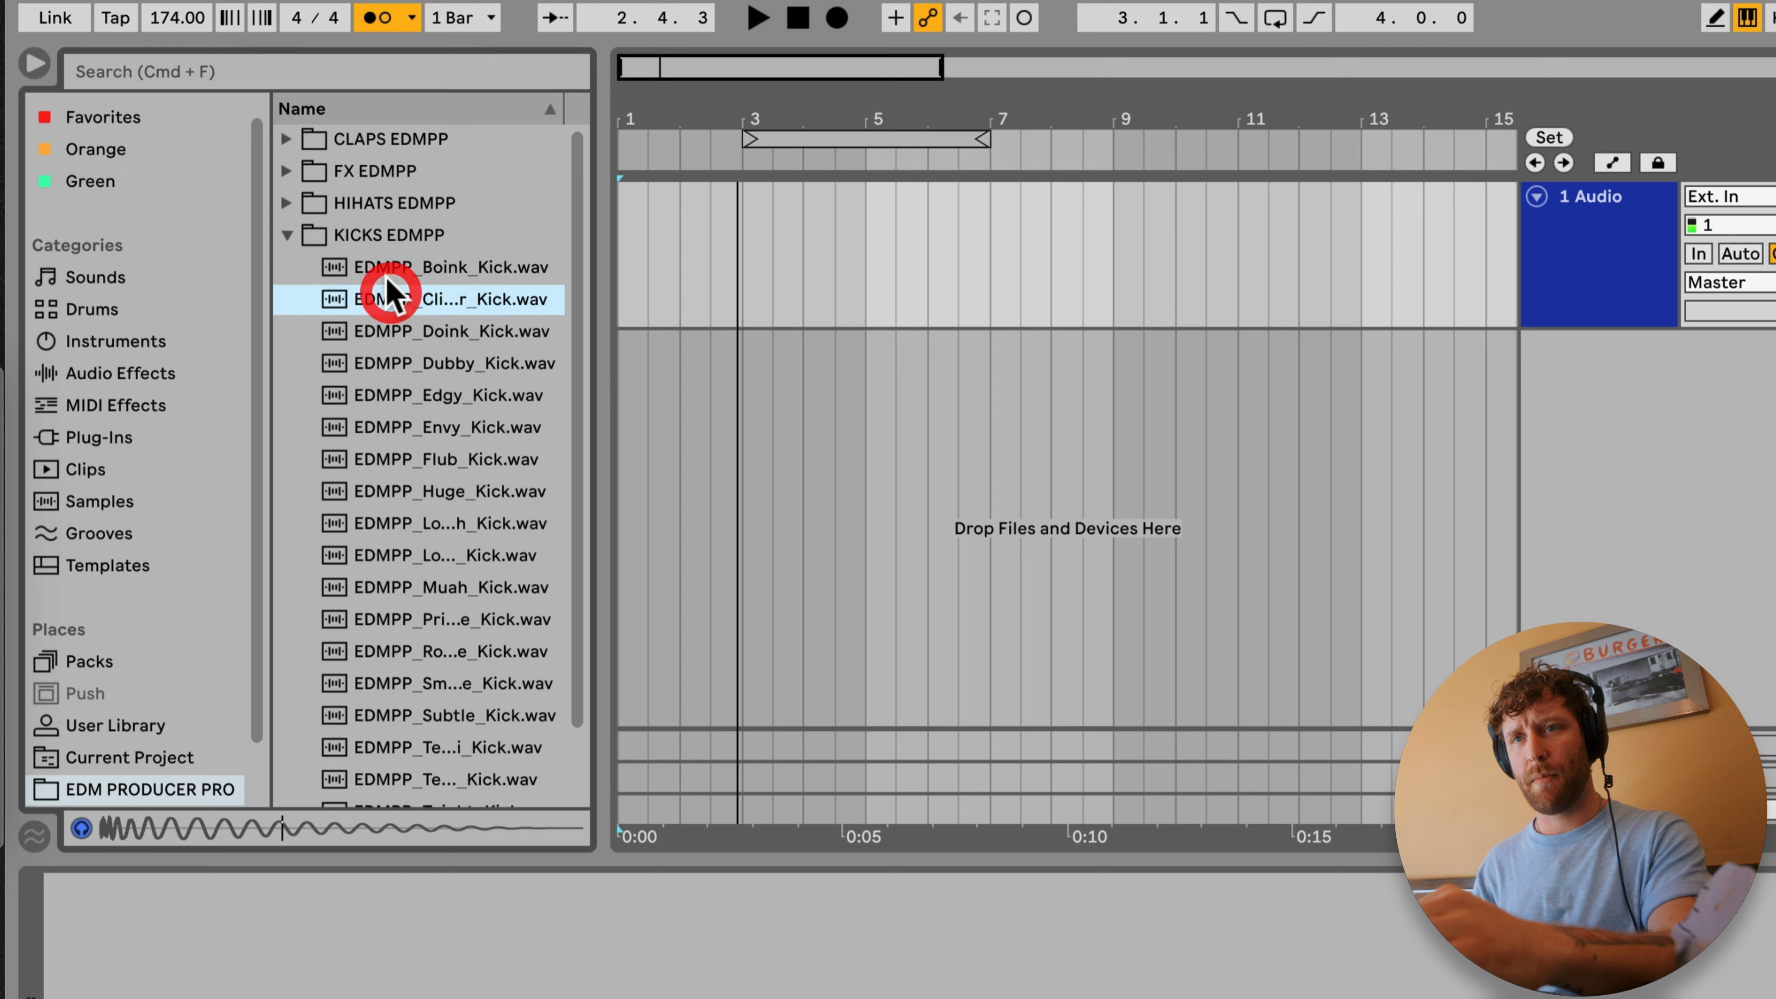
click(396, 302)
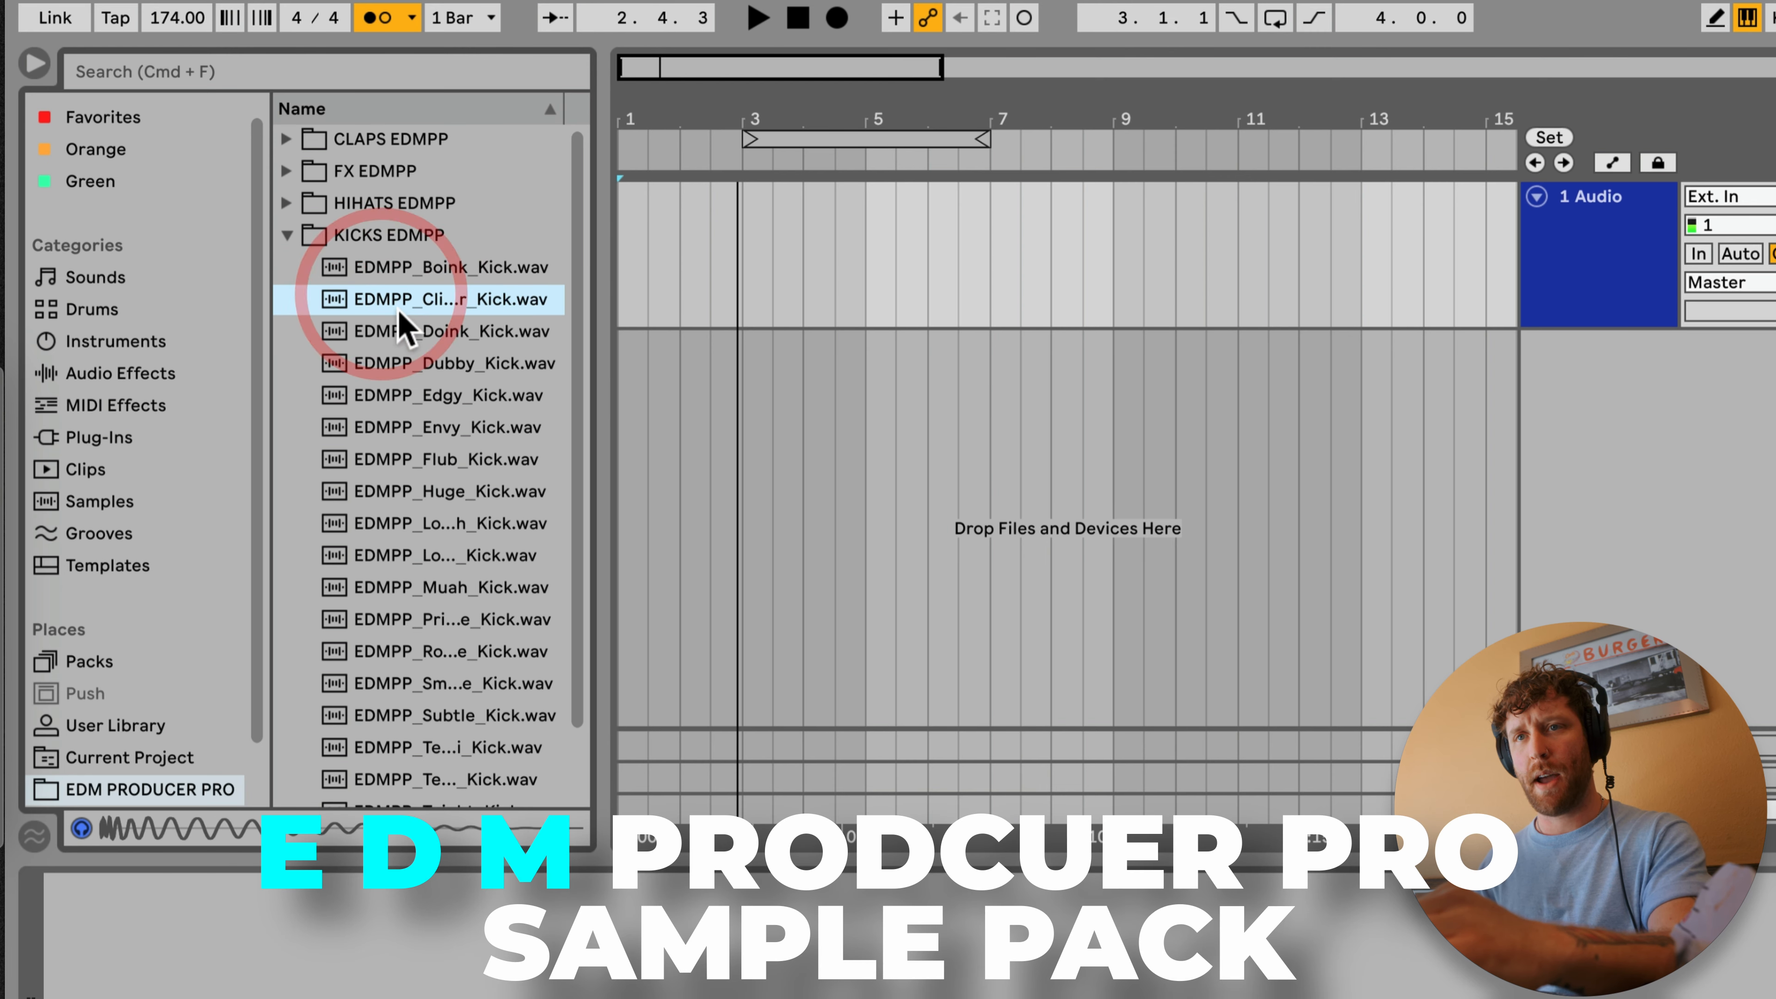
click(349, 330)
click(369, 523)
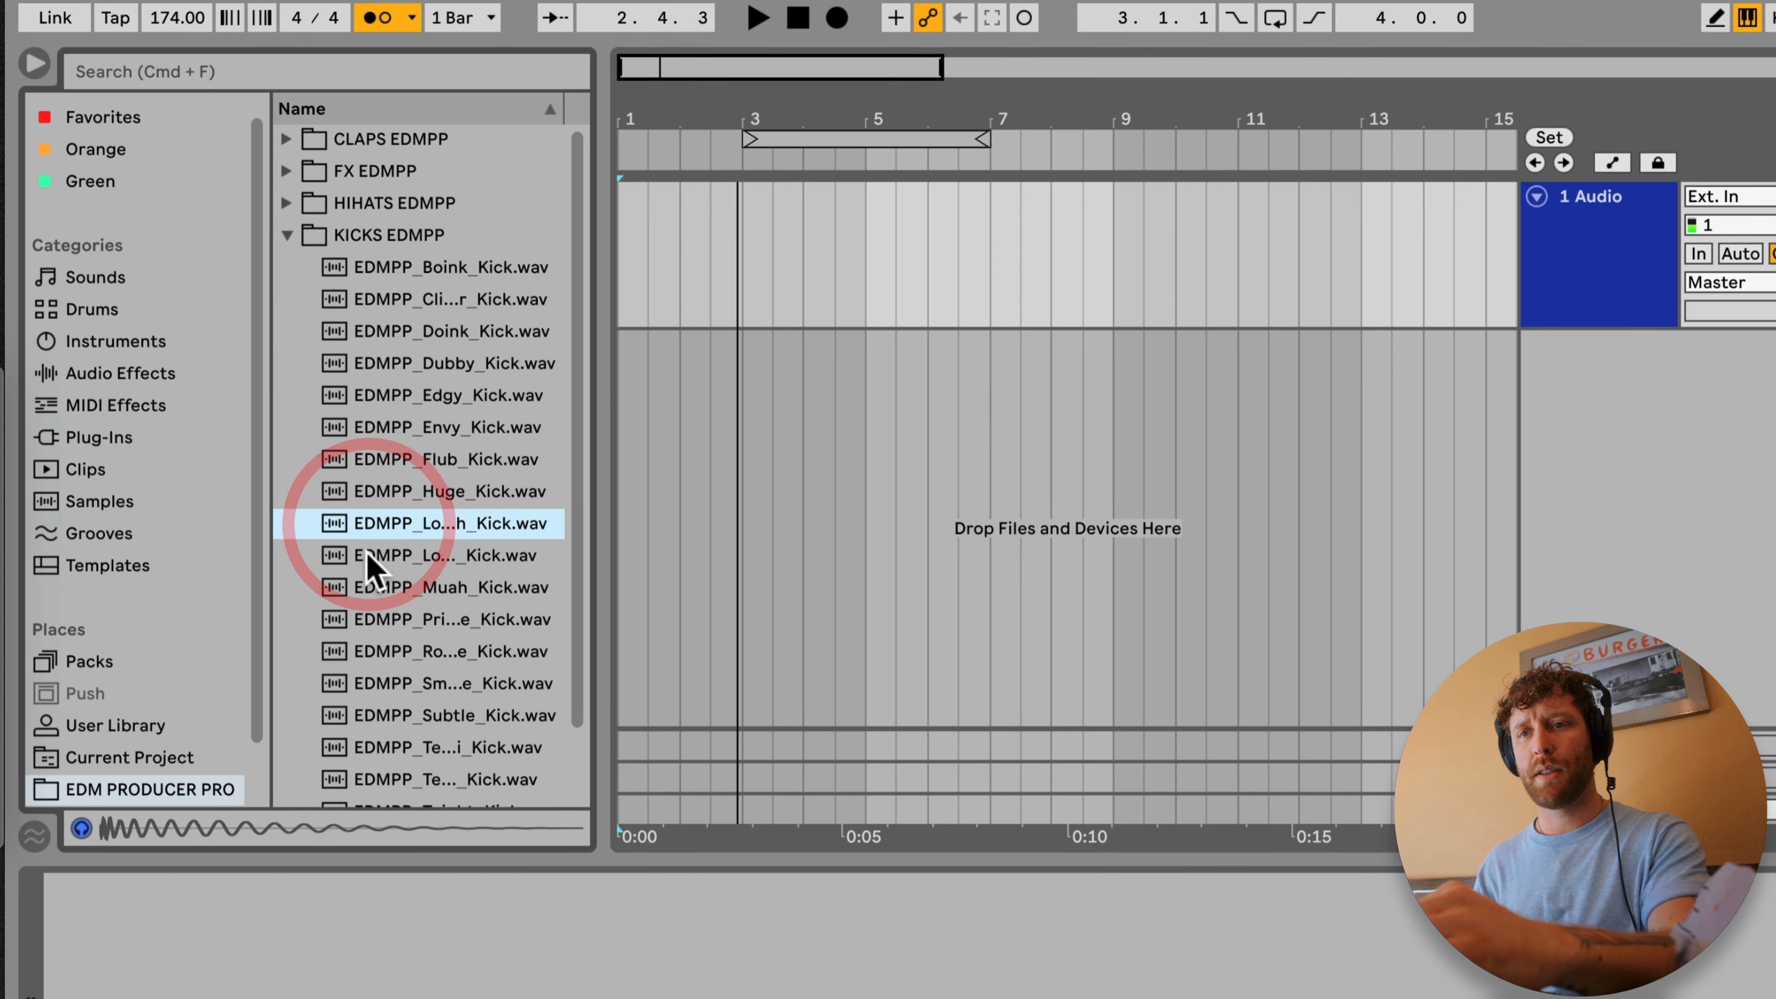
click(421, 732)
drag(421, 605, 587, 210)
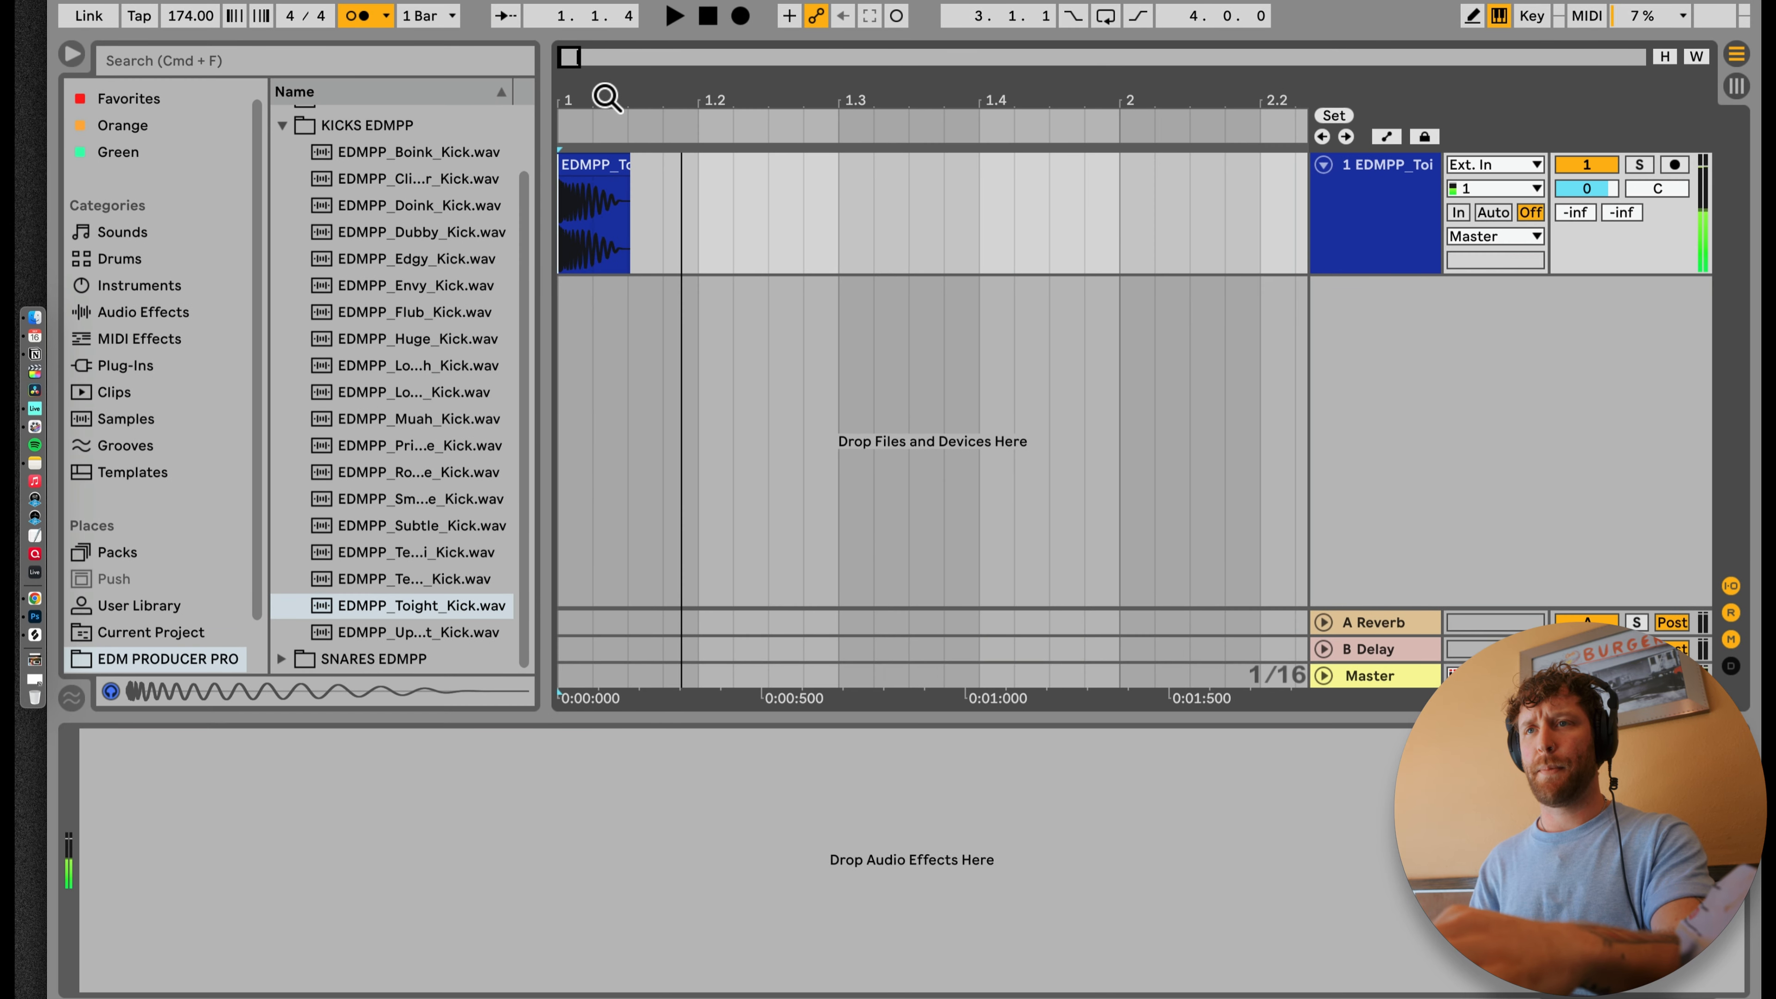
drag(605, 97, 605, 49)
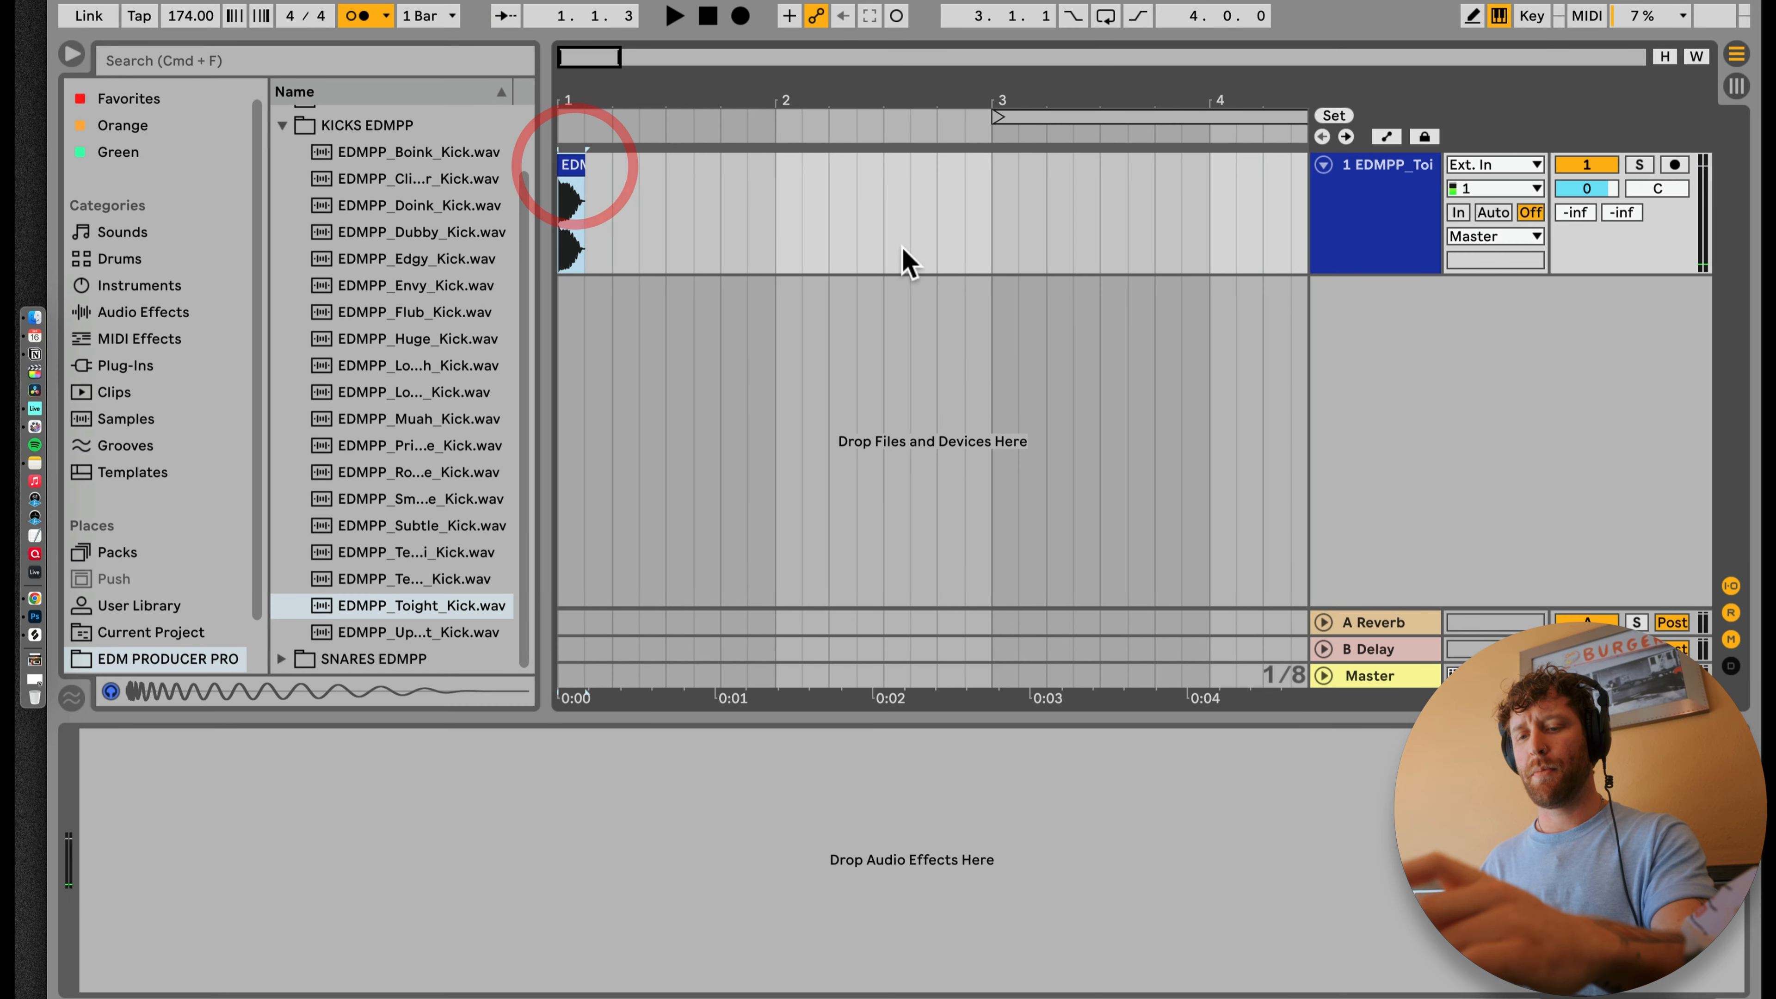
Step: Copy the kick to 1.3.3 and duplicate the one-bar kick pattern into bar 2
key(super+c)
click(630, 199)
key(super+v)
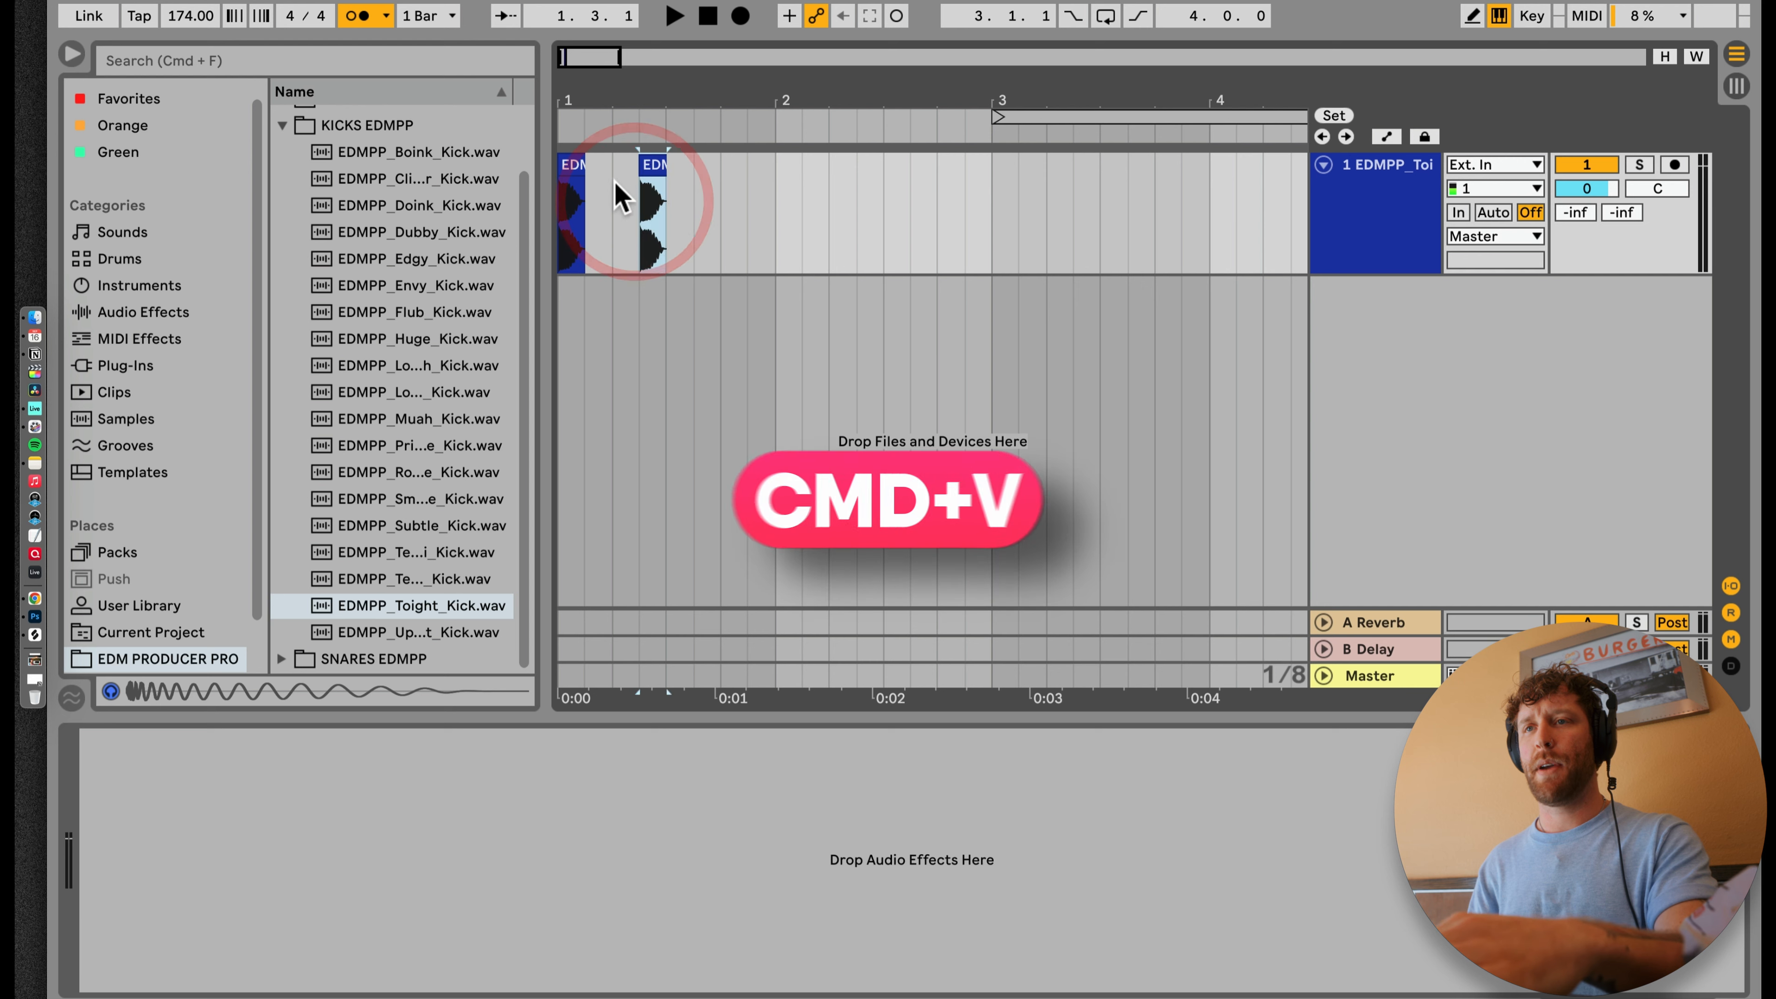
click(573, 161)
key(space)
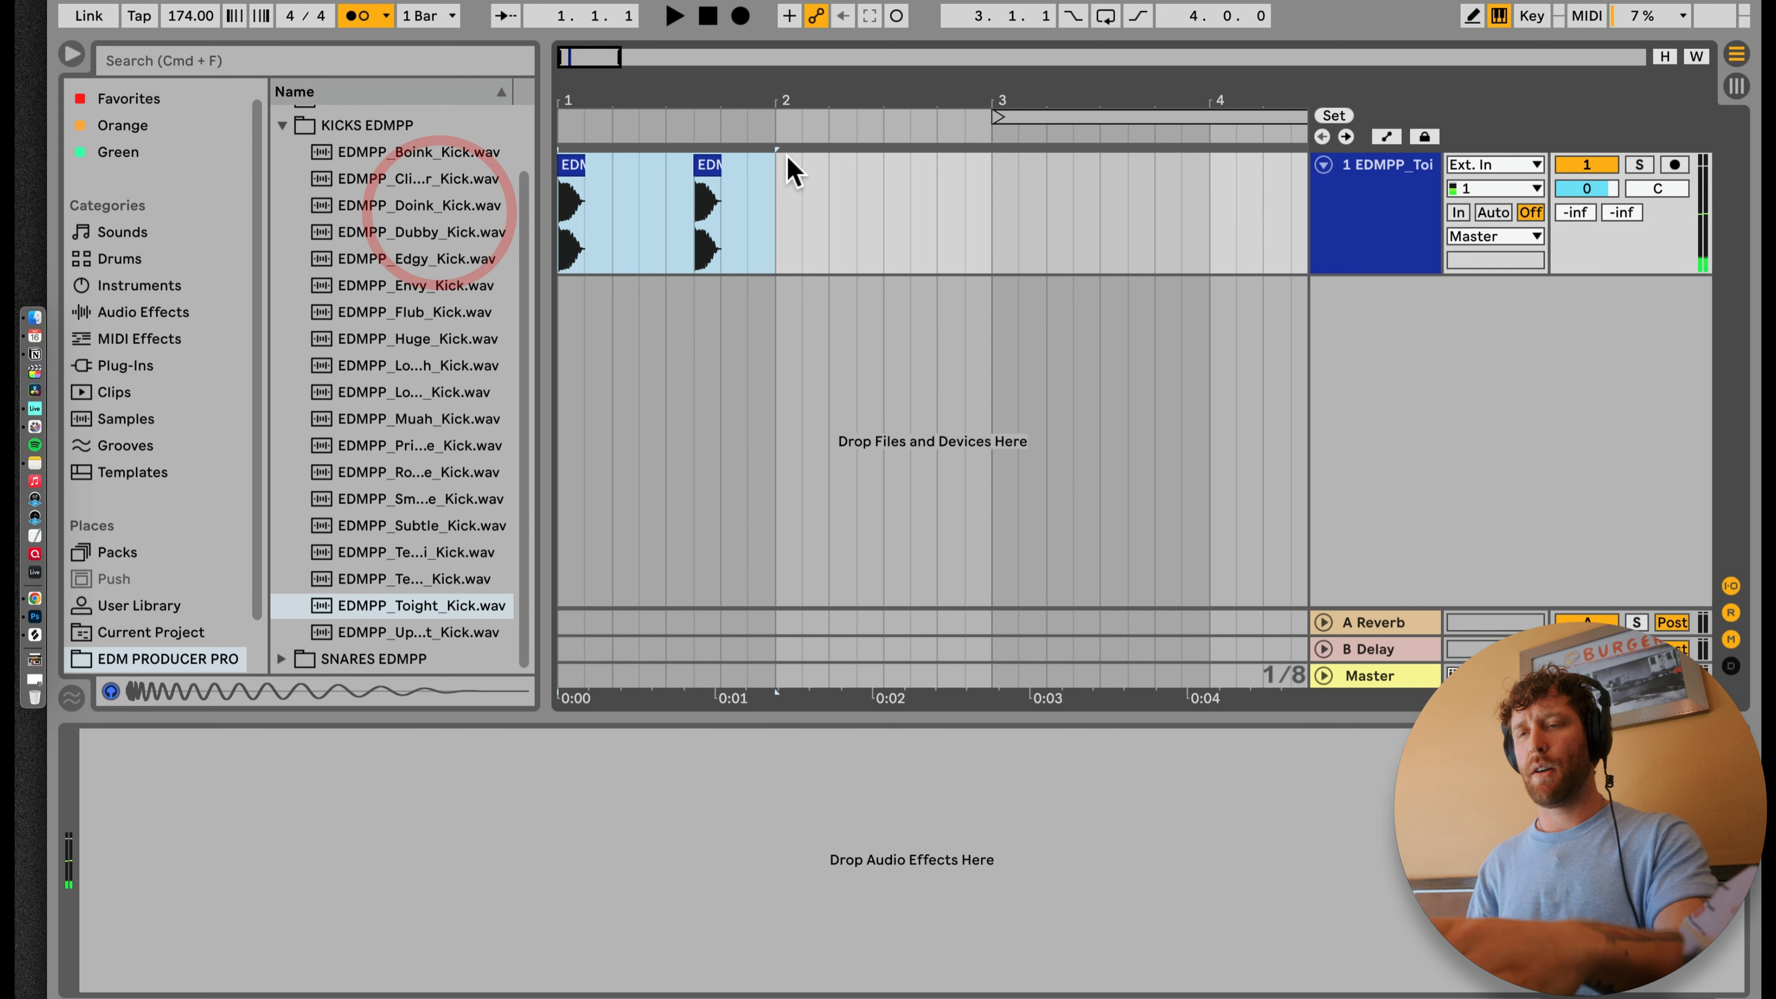
key(super+d)
drag(809, 92, 811, 76)
Step: Insert a second audio track, audition the snare samples and place EDMPP_Rimmy_Snare.wav on its beat 2 in bar 1
click(1349, 176)
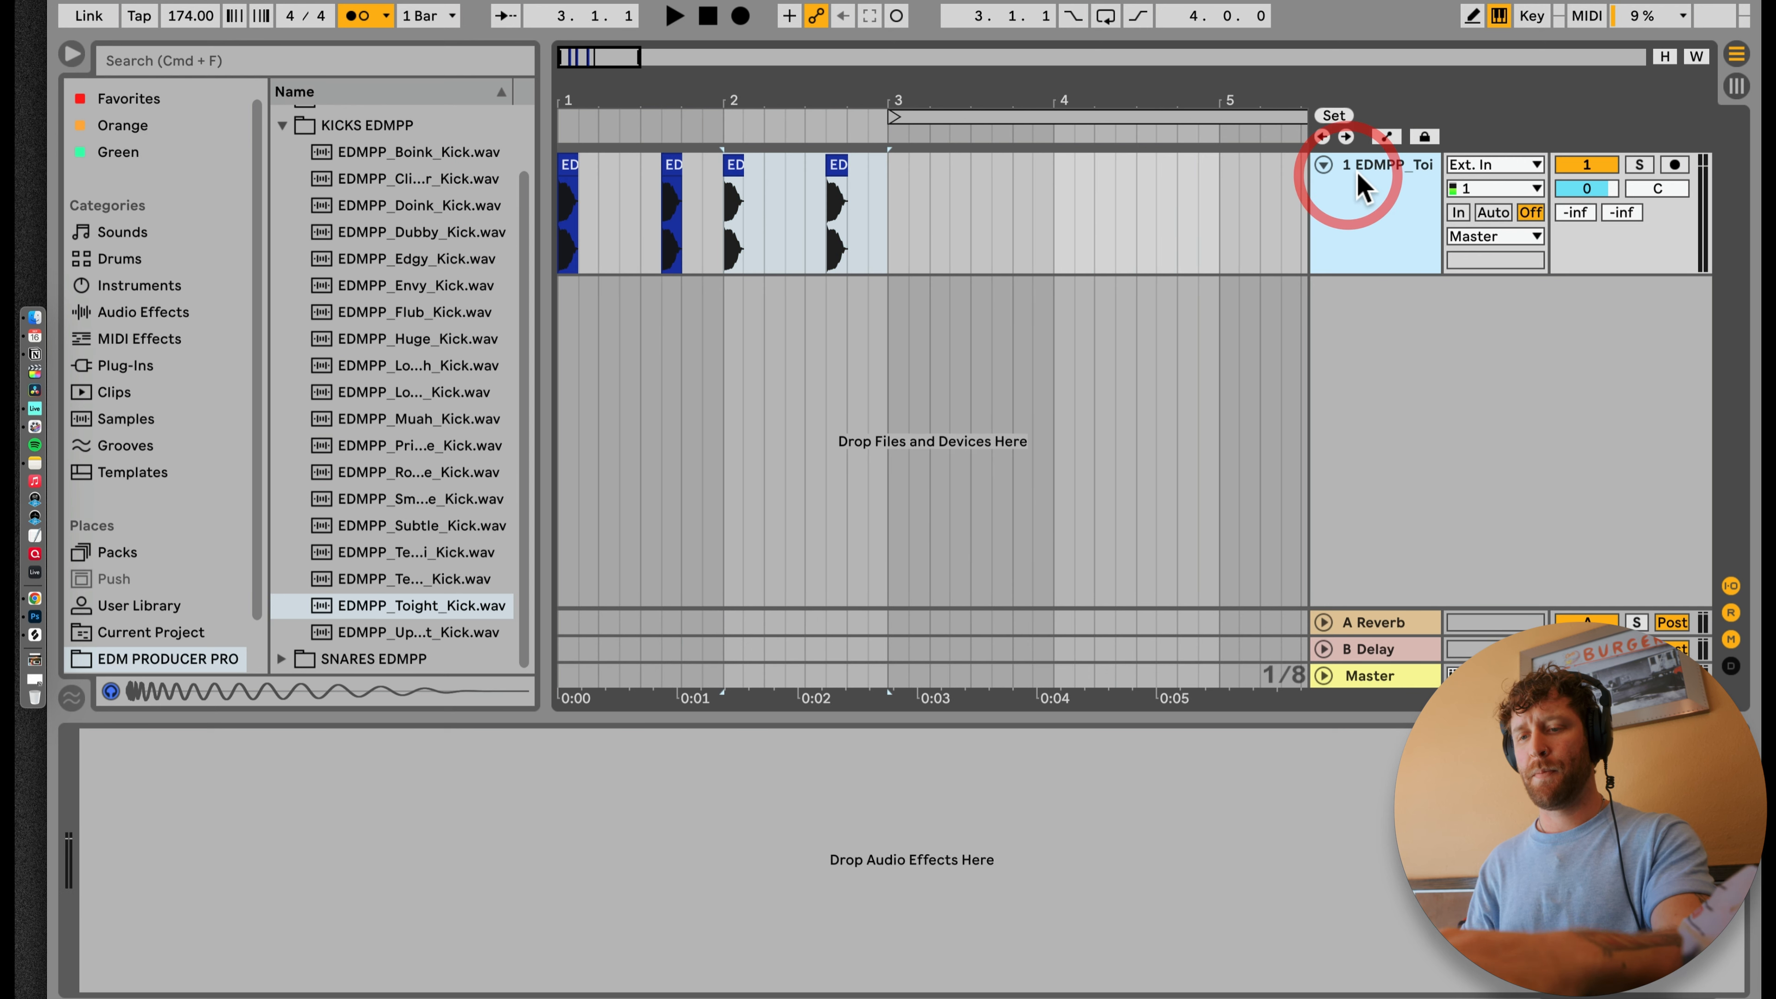
key(super+t)
click(282, 125)
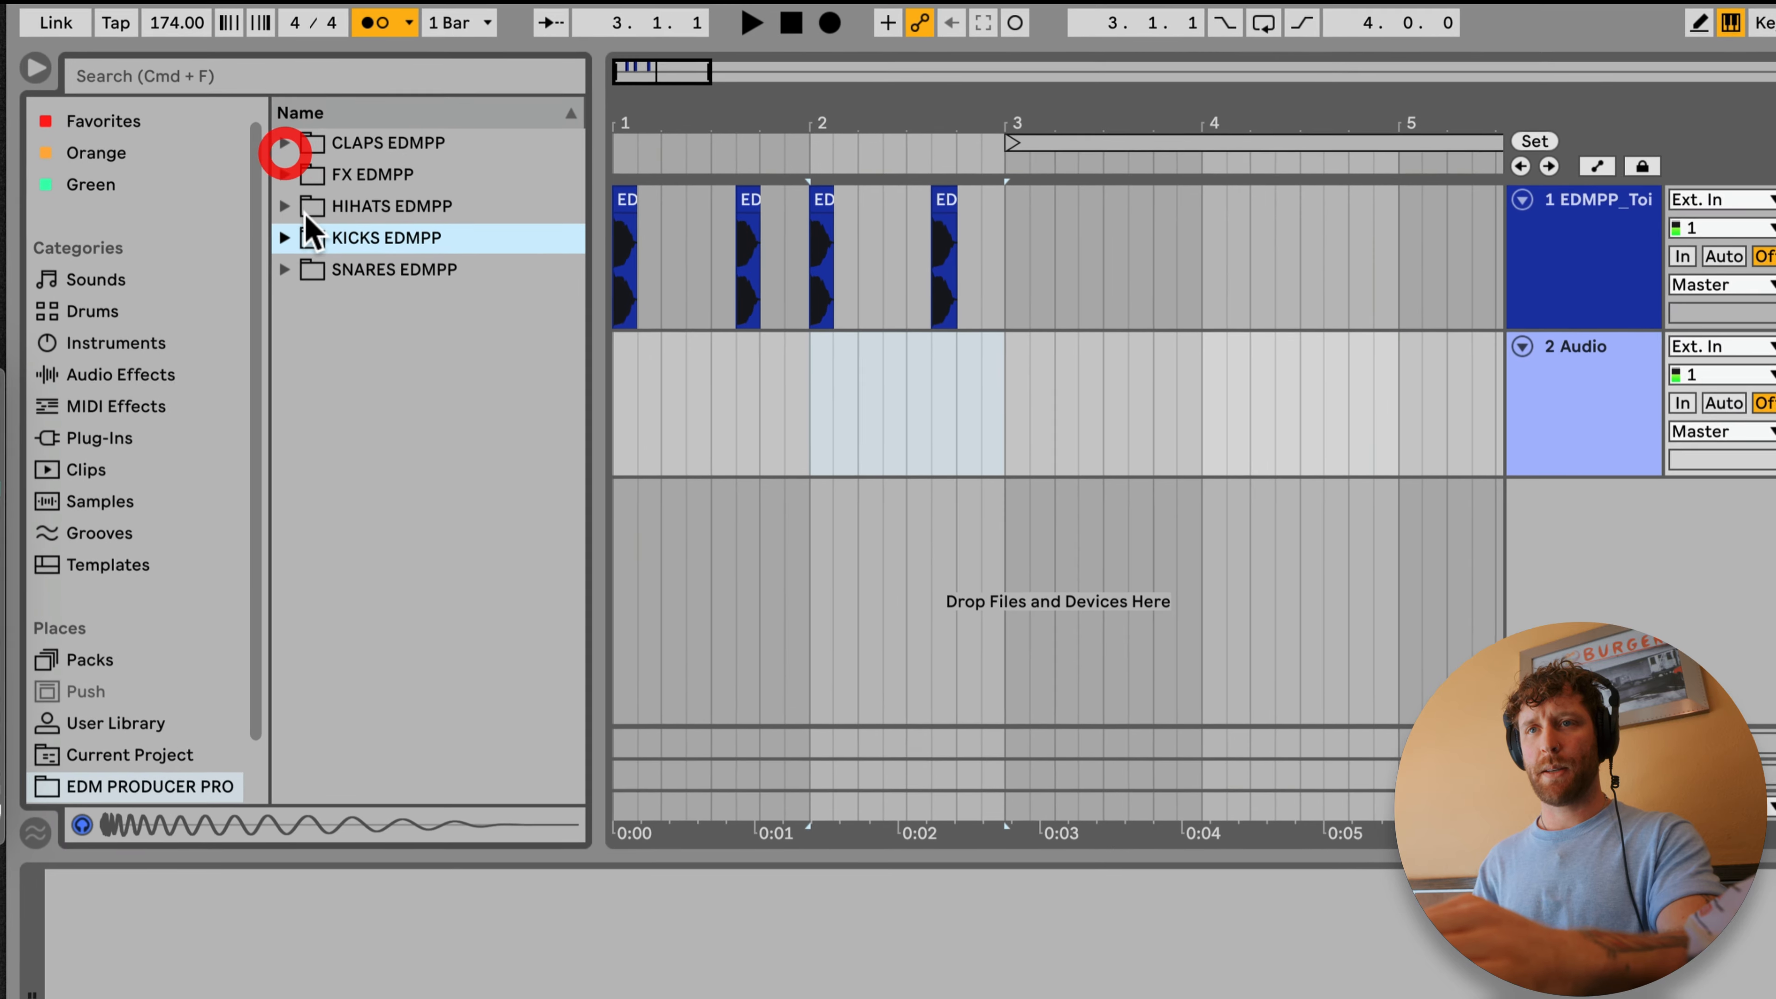
click(285, 268)
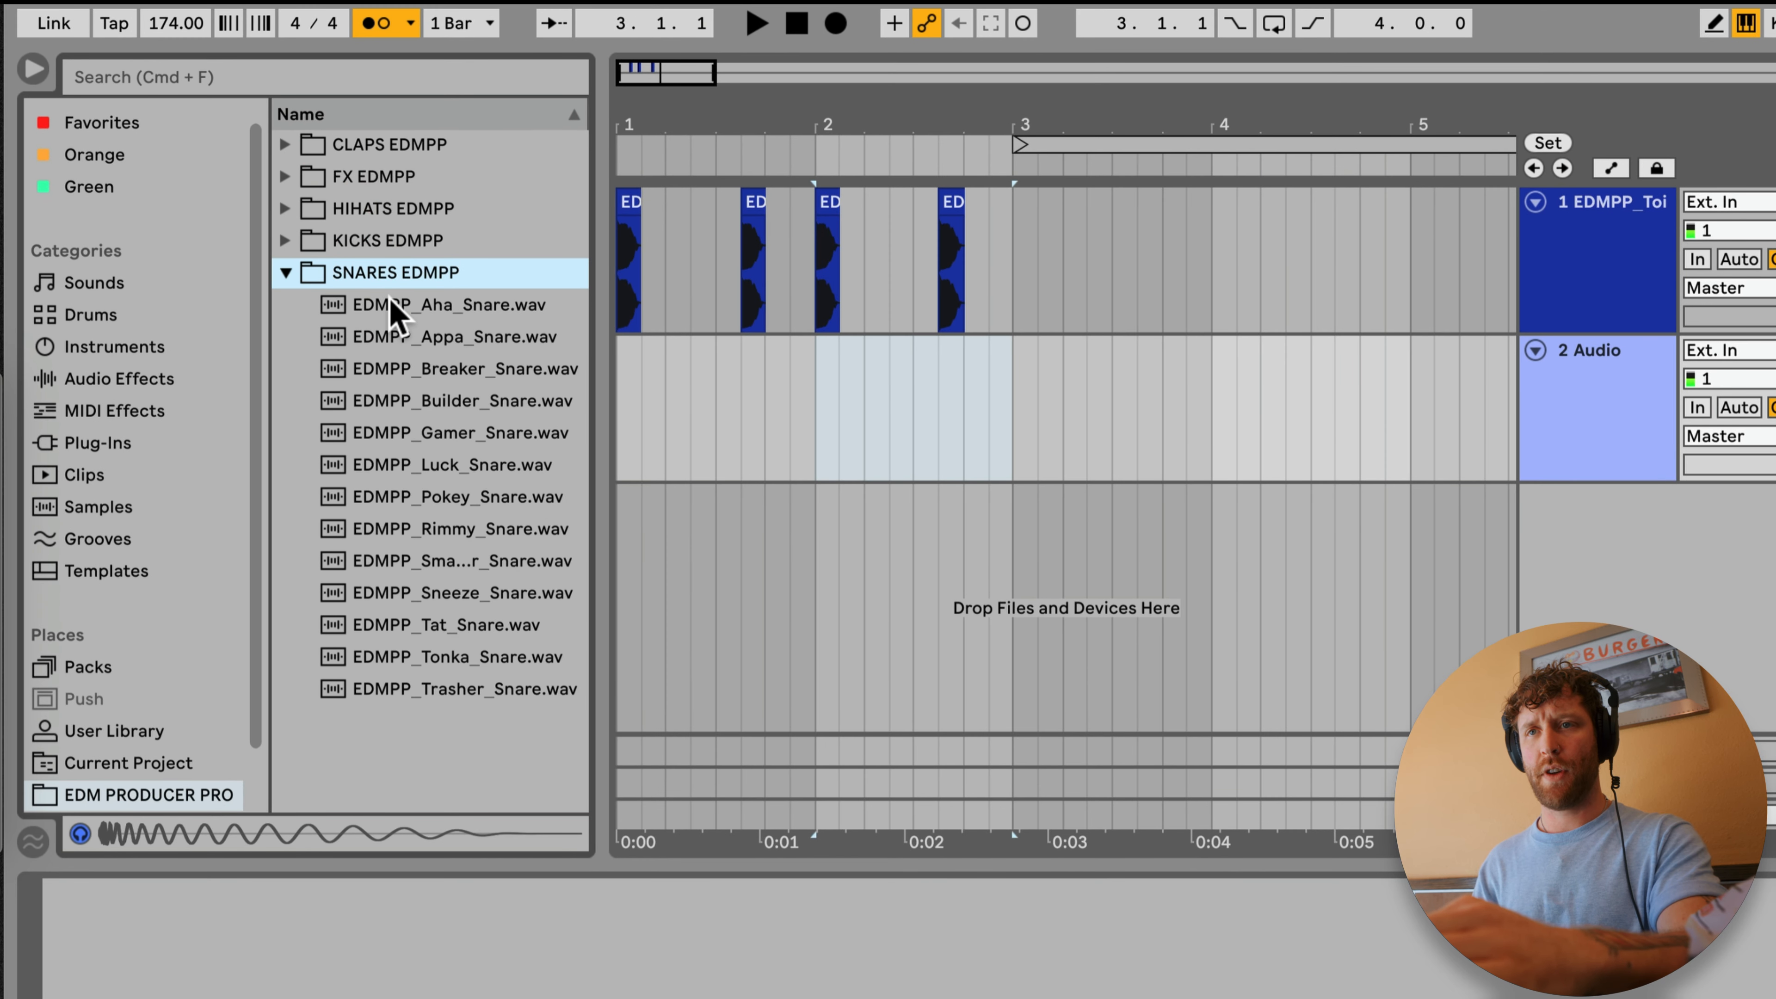
click(388, 368)
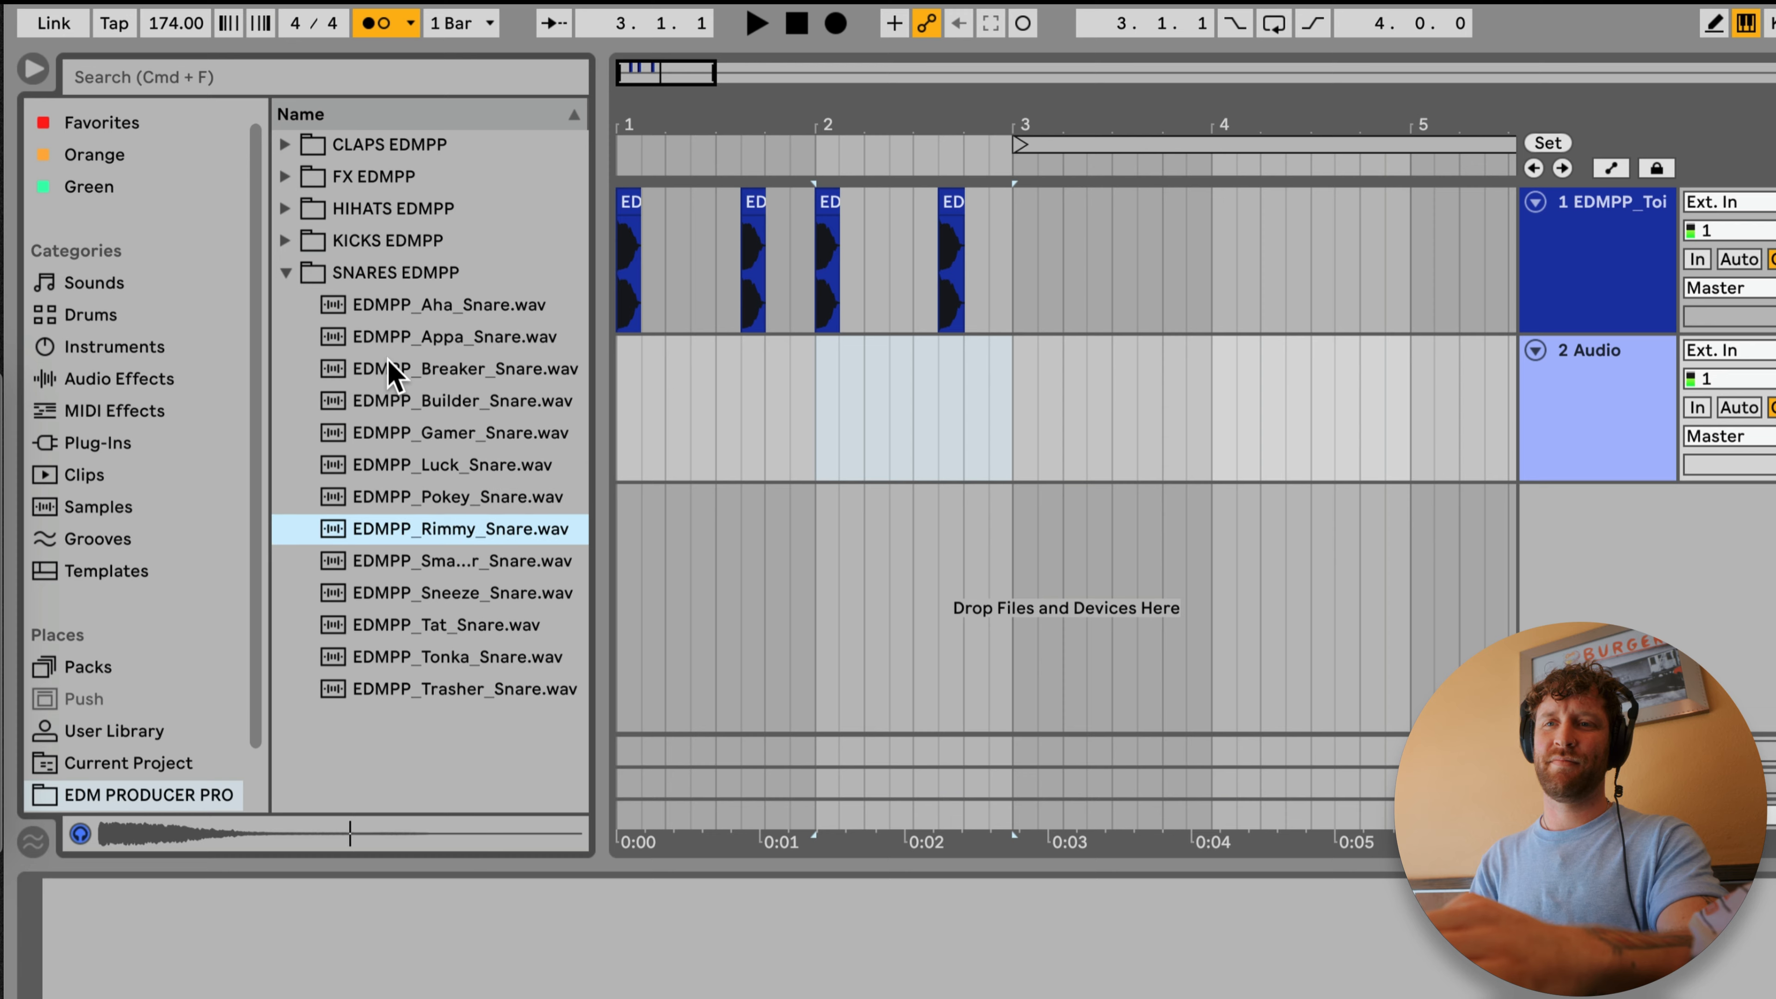
mouse_move(707, 423)
mouse_down()
mouse_move(691, 428)
mouse_move(709, 426)
mouse_up()
Step: Duplicate the snare half a bar along so it also lands on beat 4
key(space)
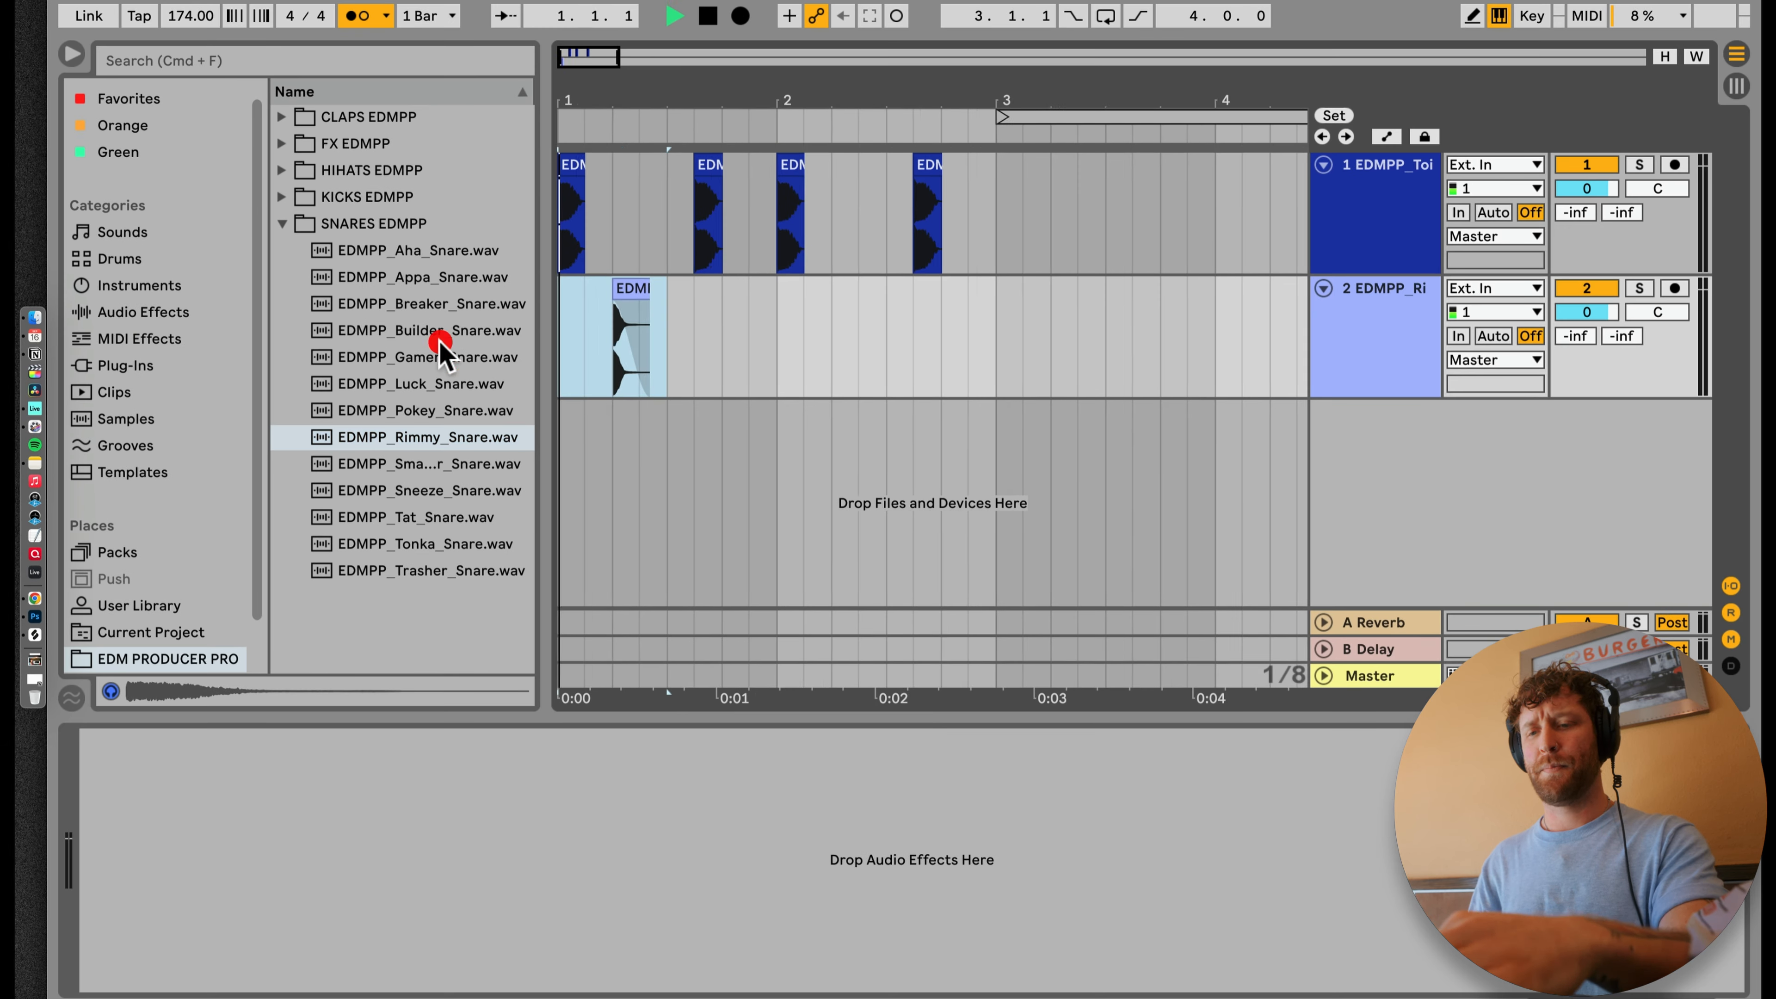
key(super+d)
key(super+d)
key(super+d)
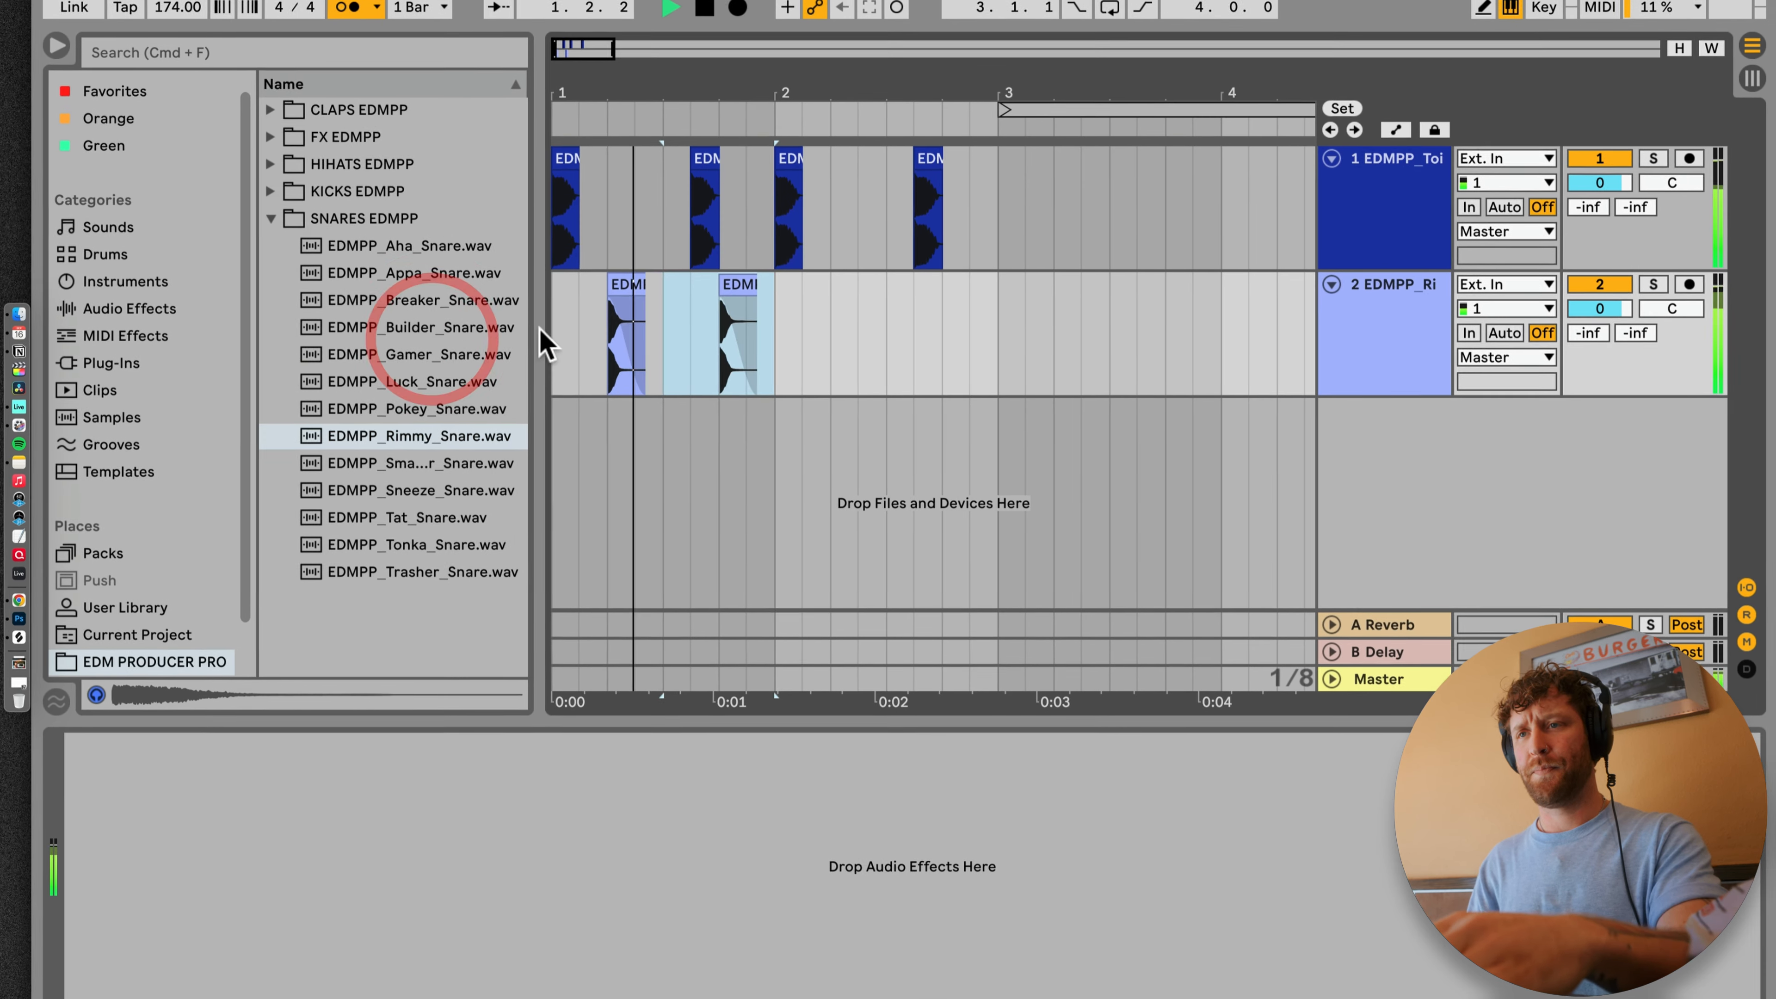
Step: Duplicate the whole kick and snare pattern repeatedly until it fills bars 1 through 8
key(super+a)
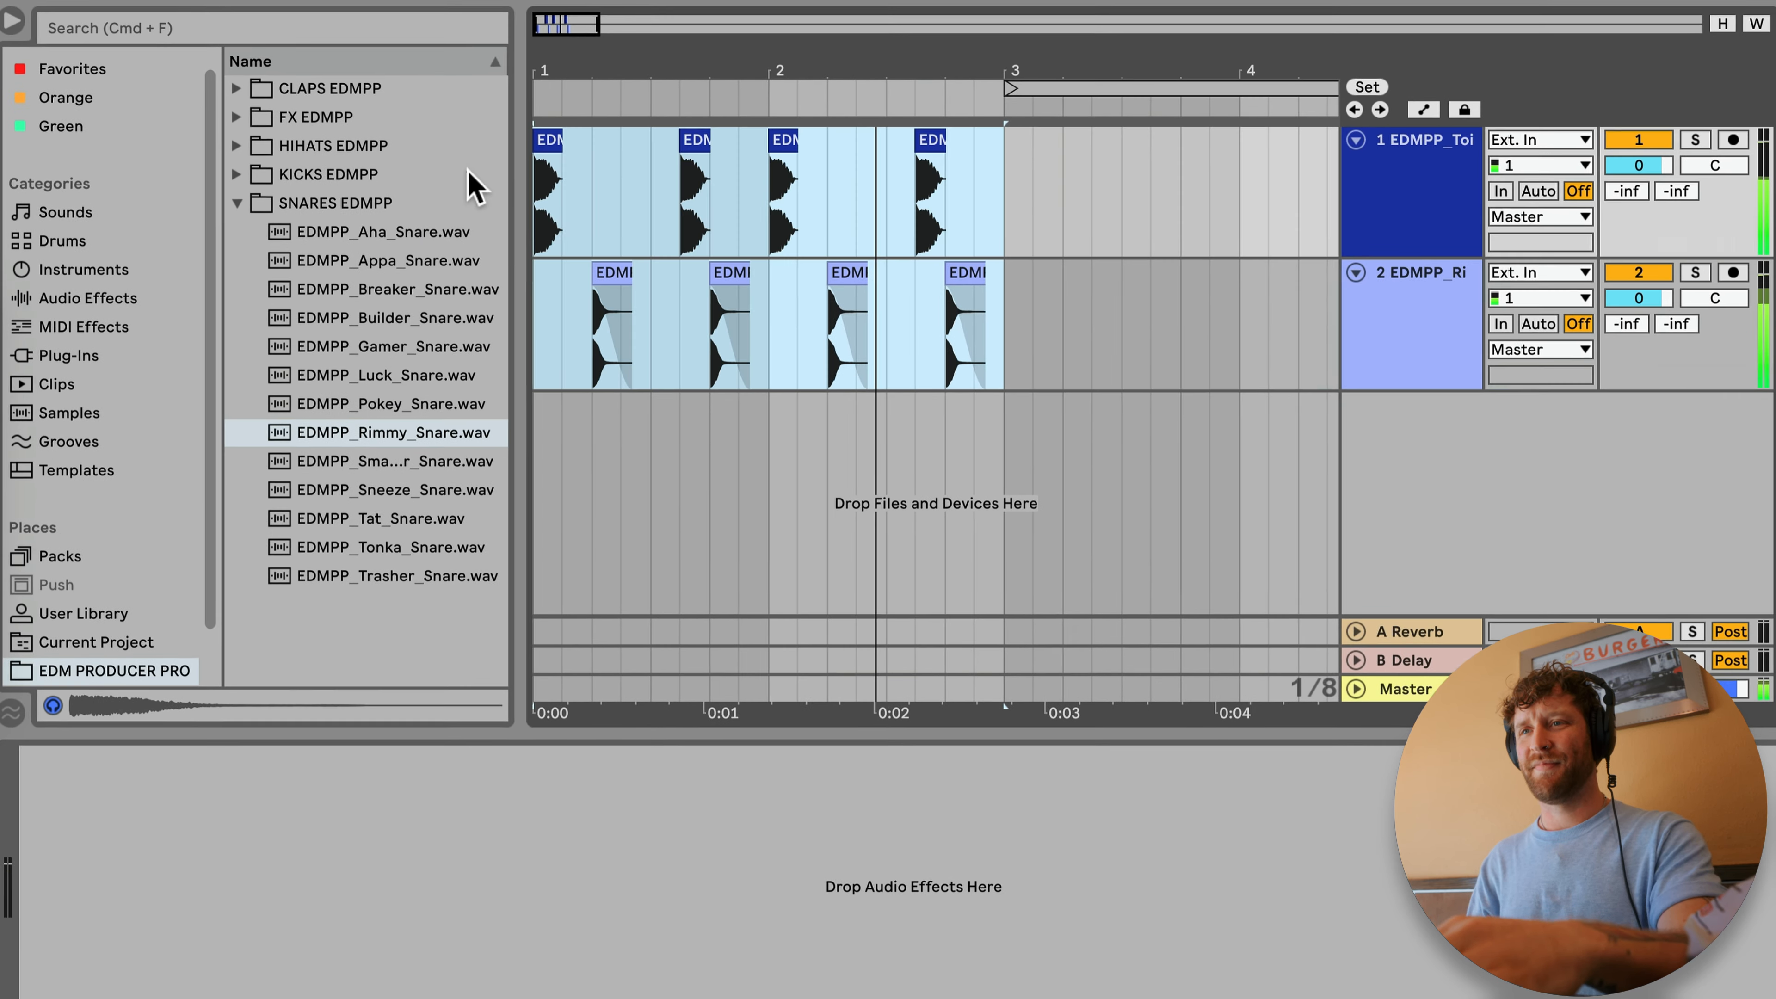
key(super+d)
drag(698, 51, 593, 64)
key(super+d)
key(super+d)
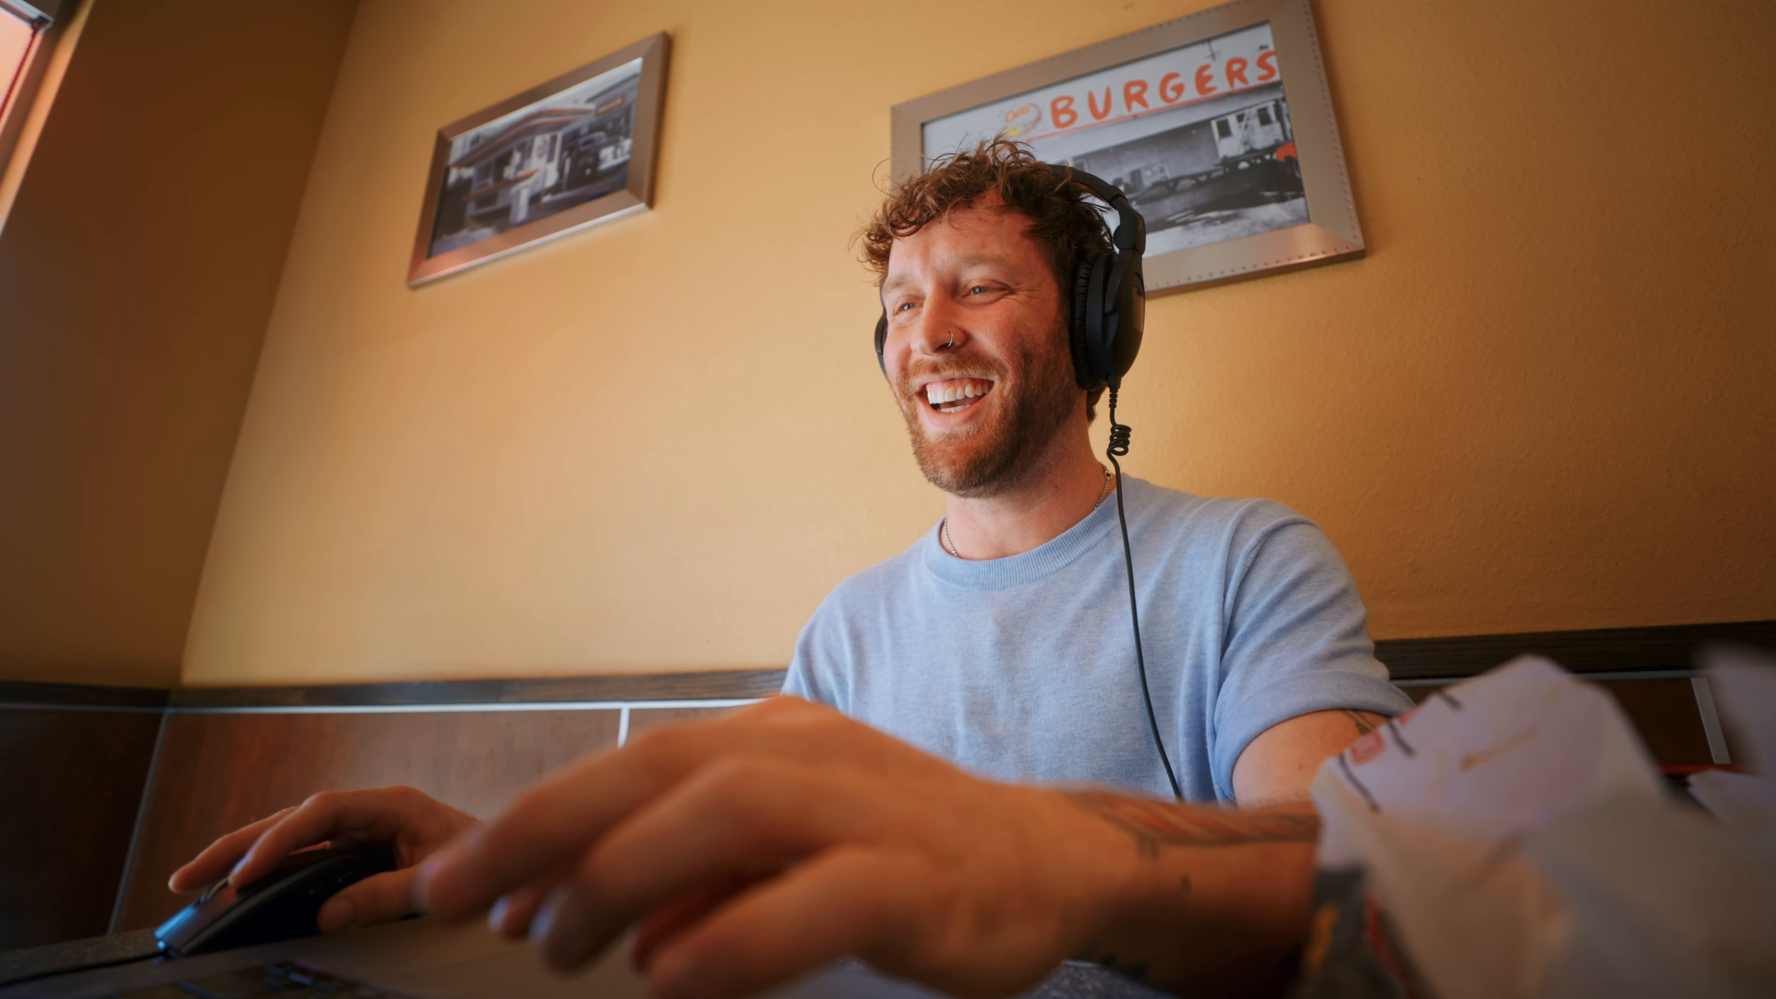
Step: Audition the HIHATS EDMPP samples and place the EDMPP_Tipsy hi-hat at bar 1 of a new third audio track
drag(955, 120, 955, 94)
click(624, 551)
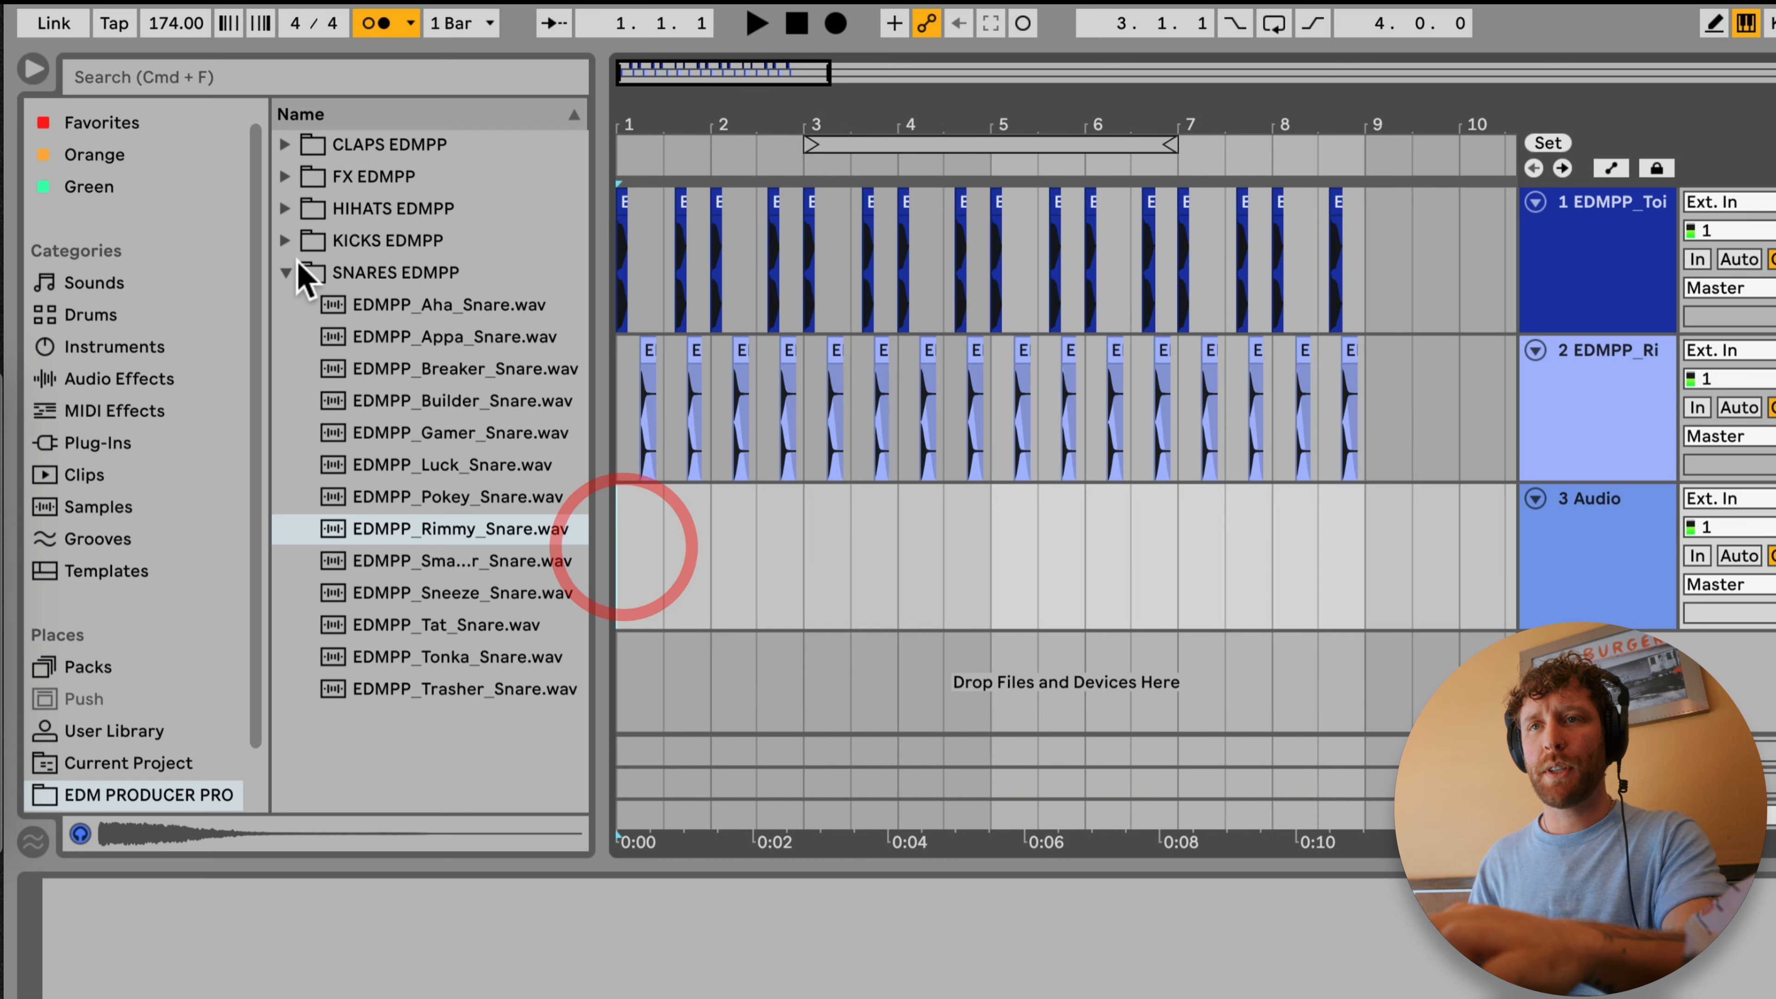
click(286, 265)
click(290, 209)
click(421, 530)
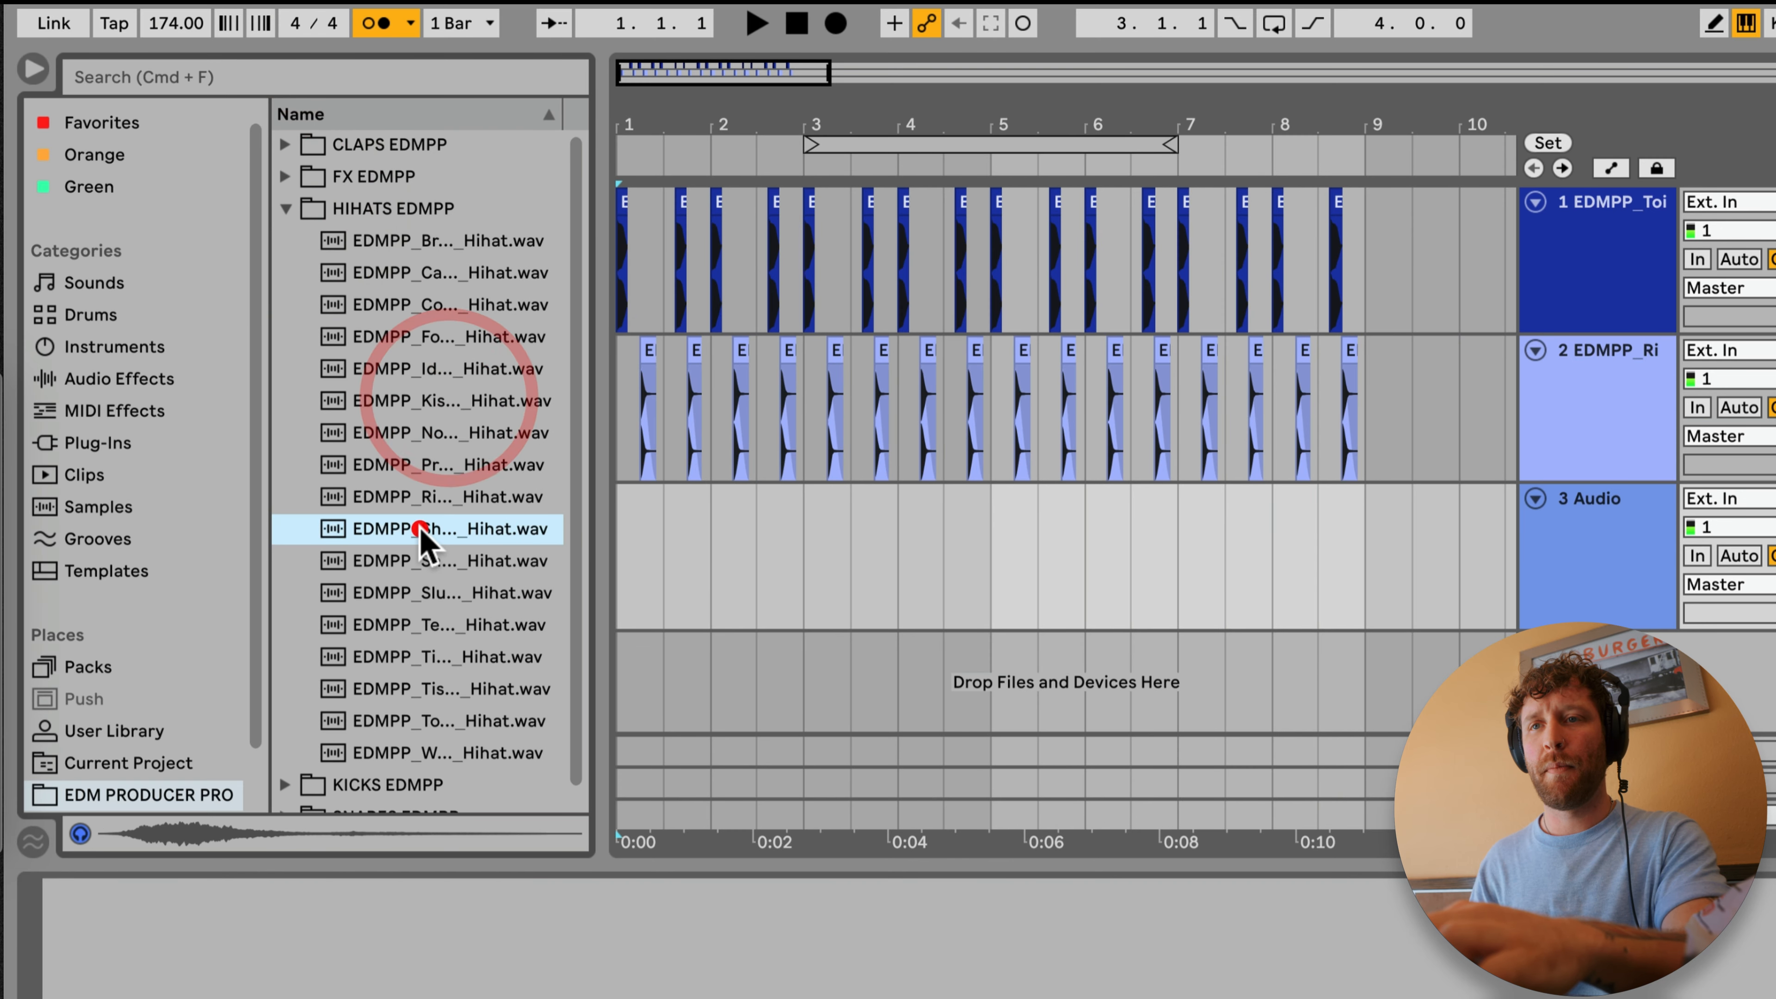
click(379, 656)
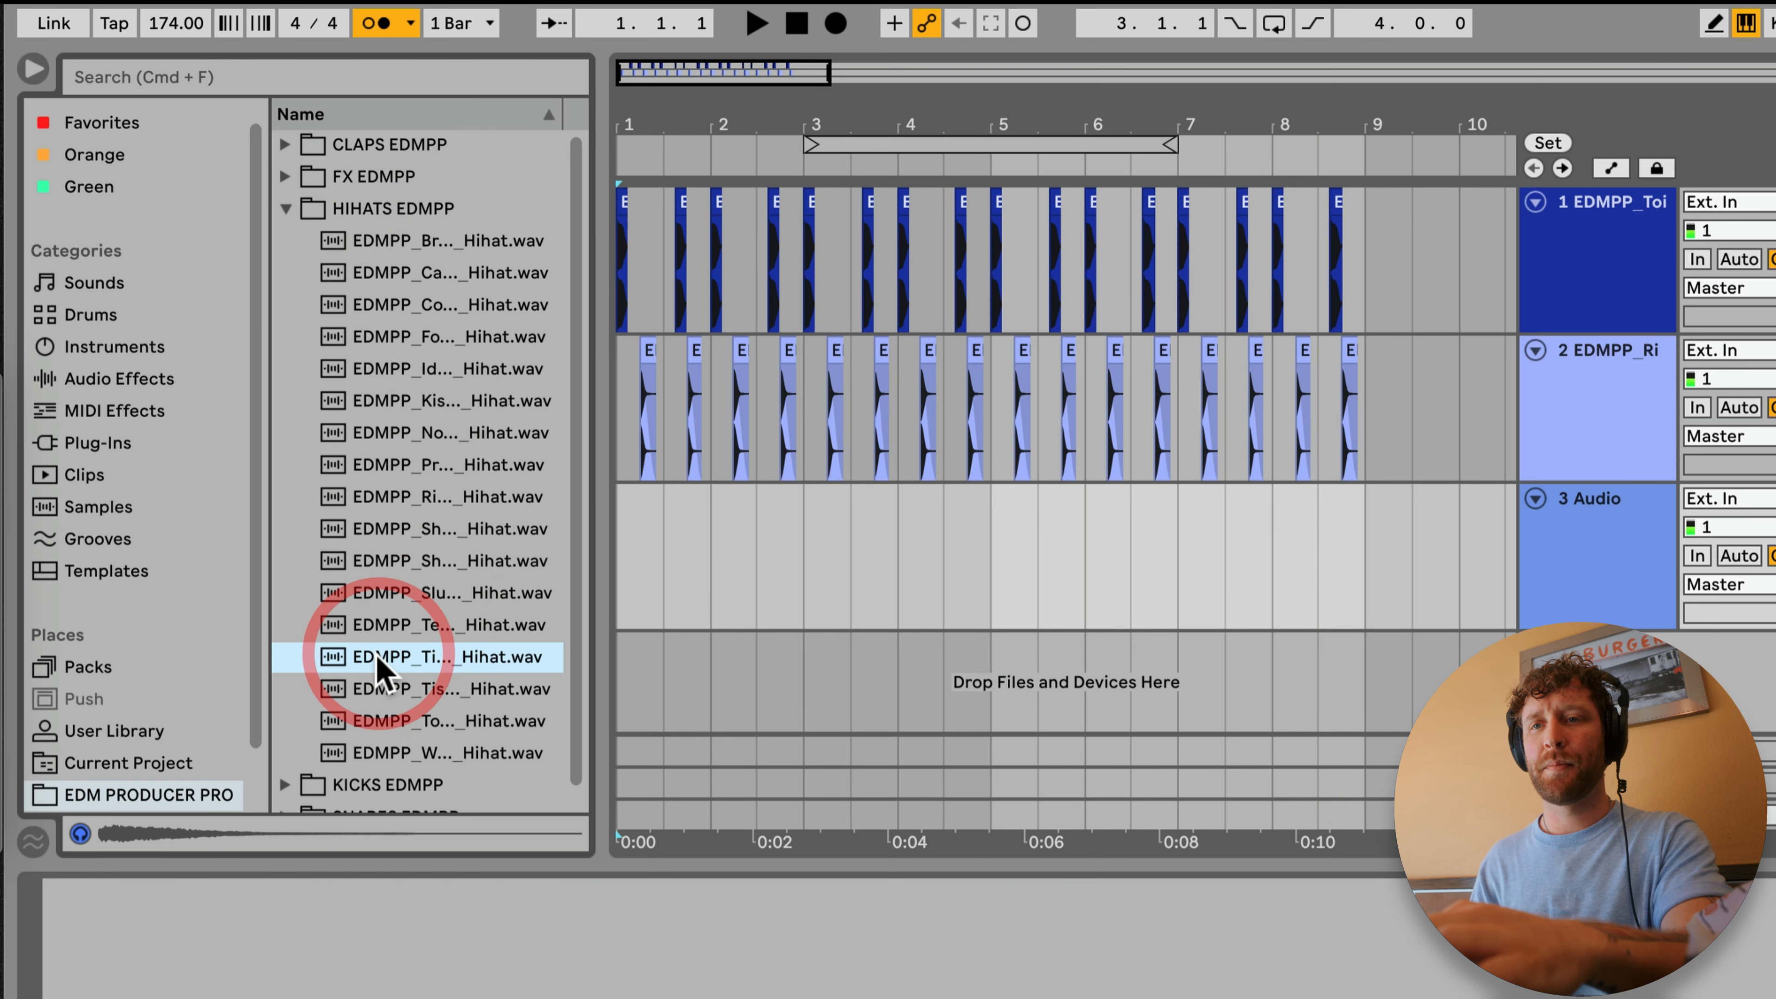
drag(640, 570, 639, 570)
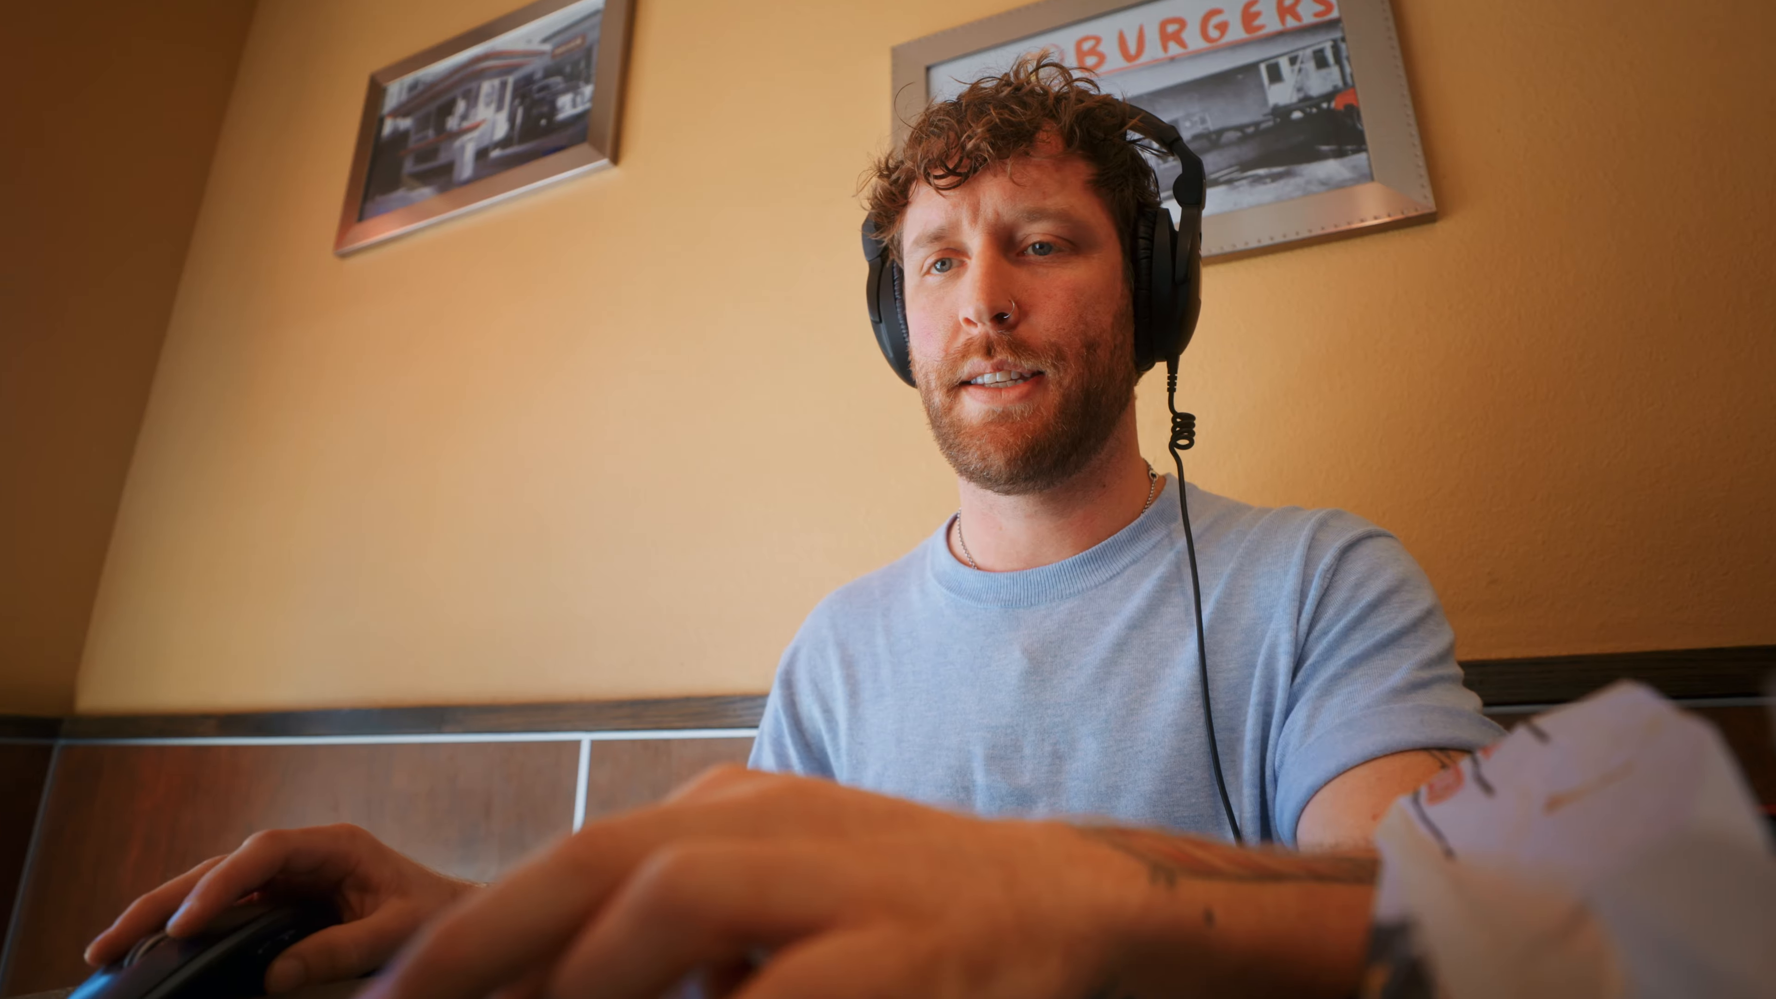
Step: Audition more hi-hats and place the EDMPP_Techman_Open hi-hat on track 3 at 1.1.3, directly after the Tipsy hat
click(370, 689)
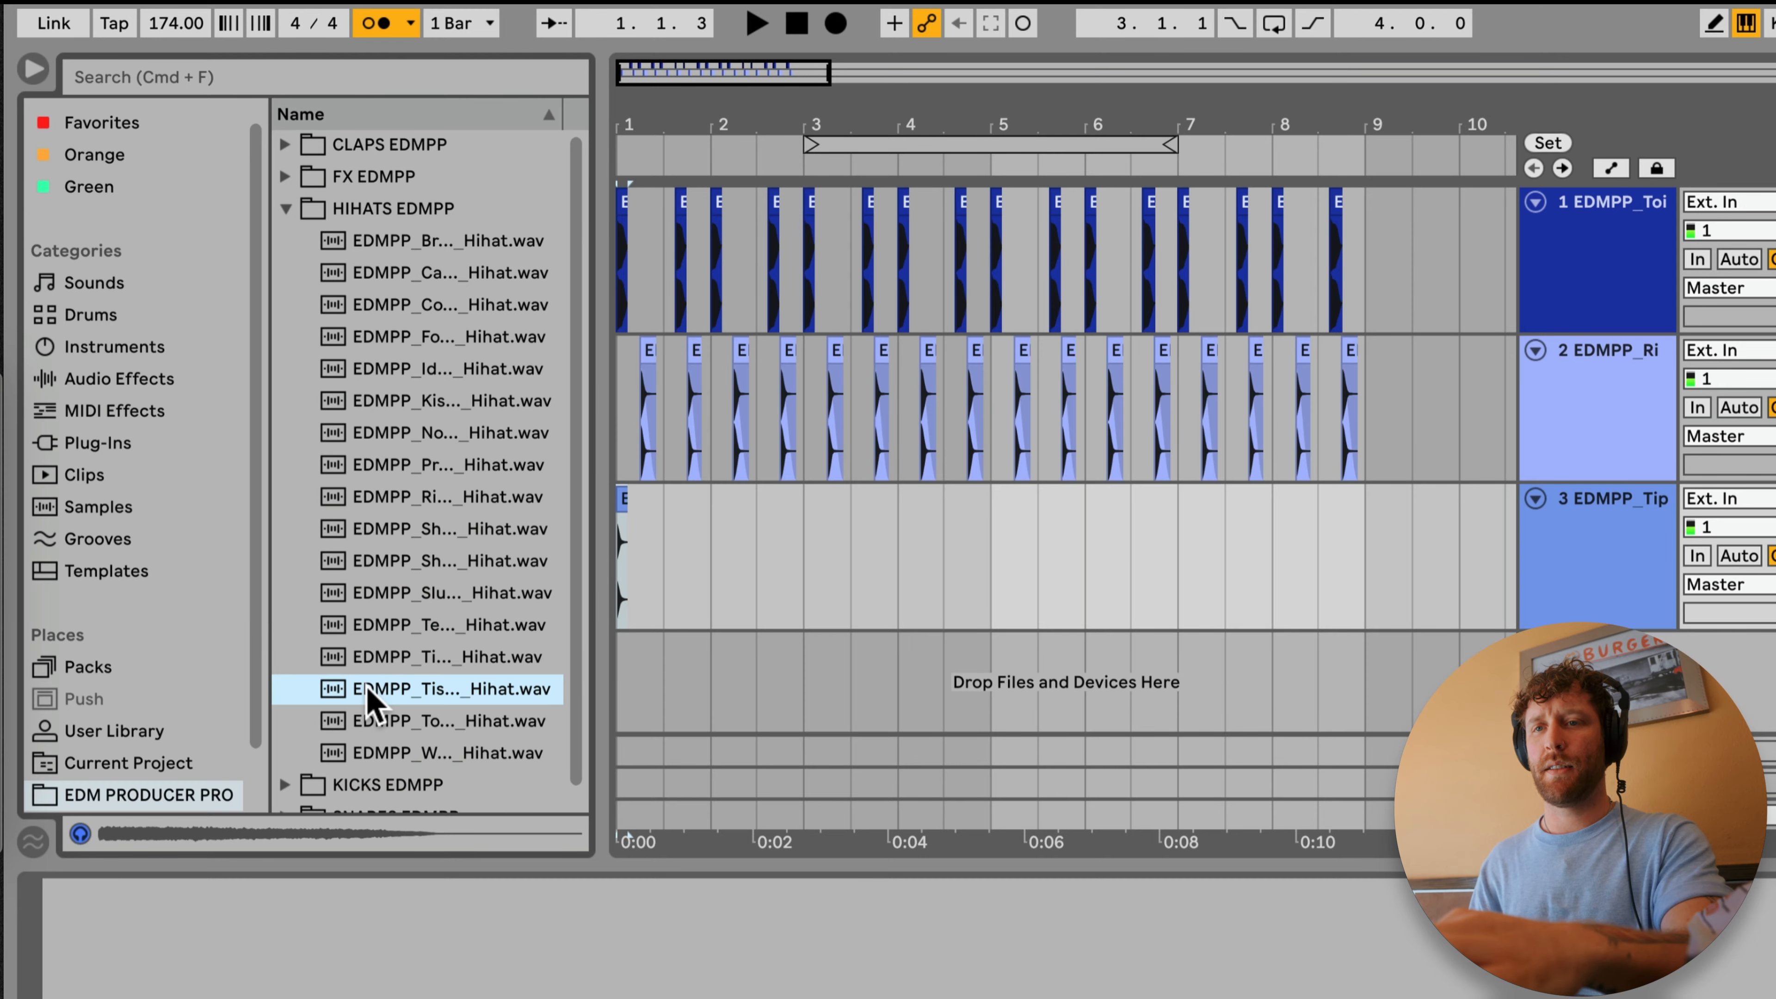
click(370, 694)
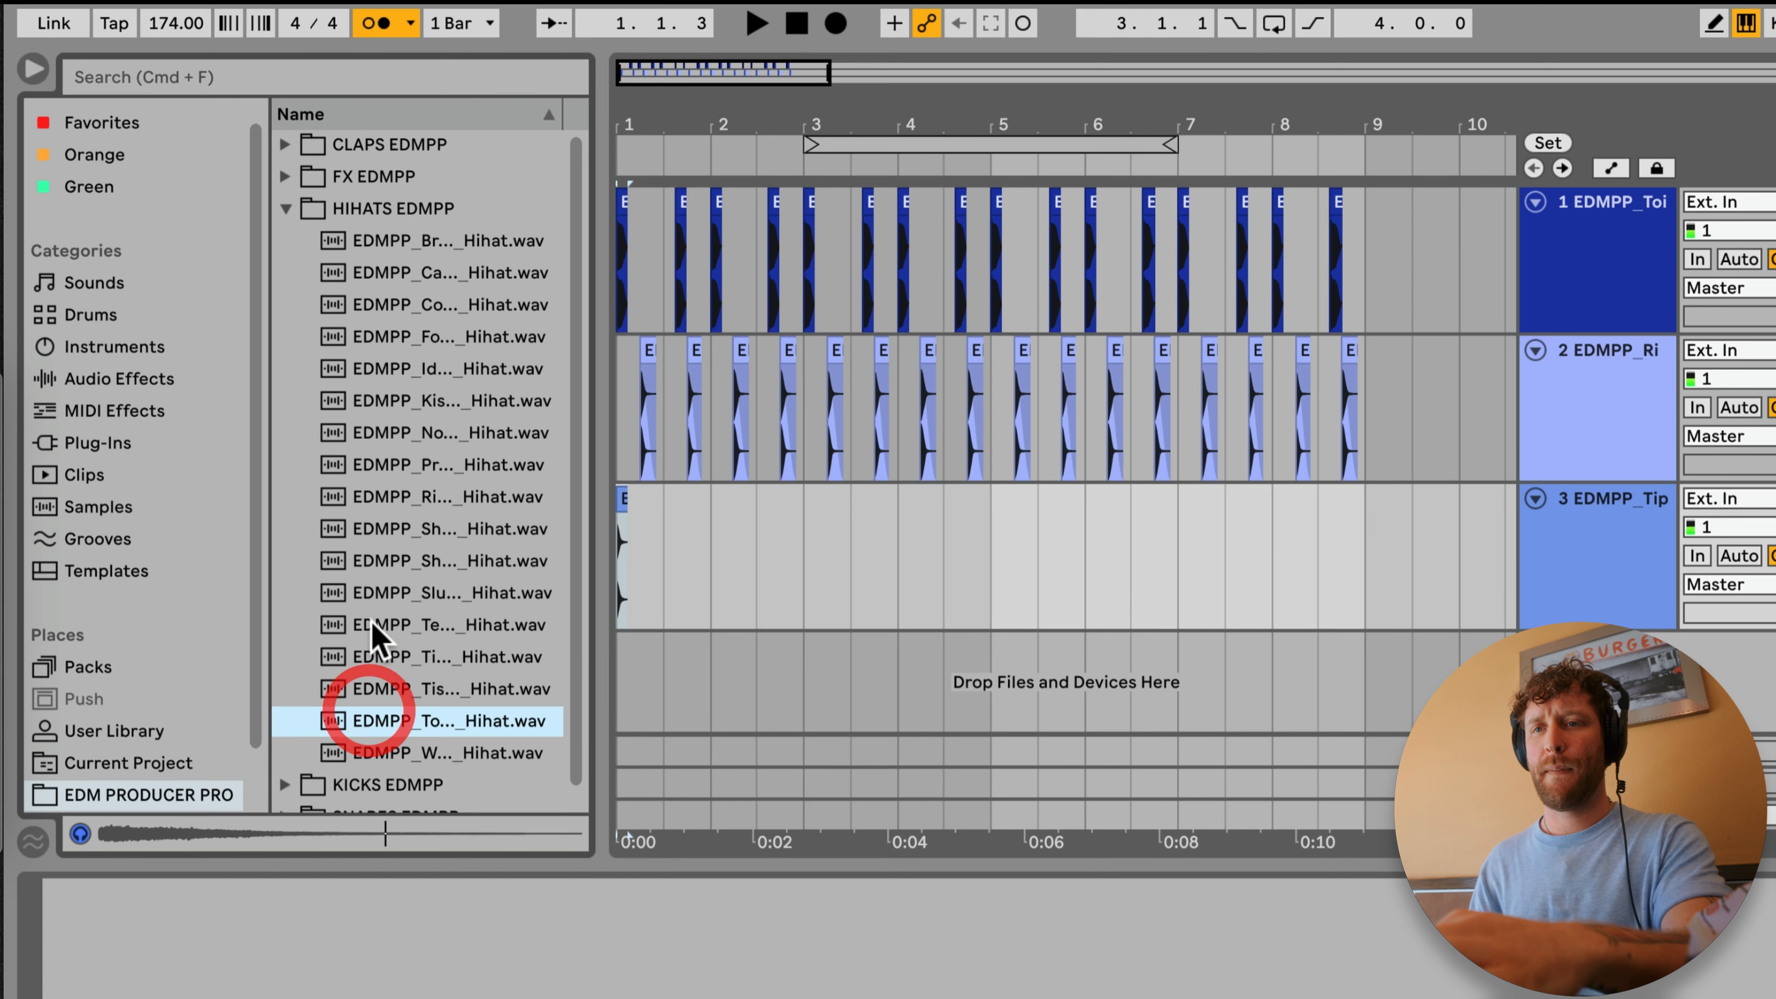
click(373, 621)
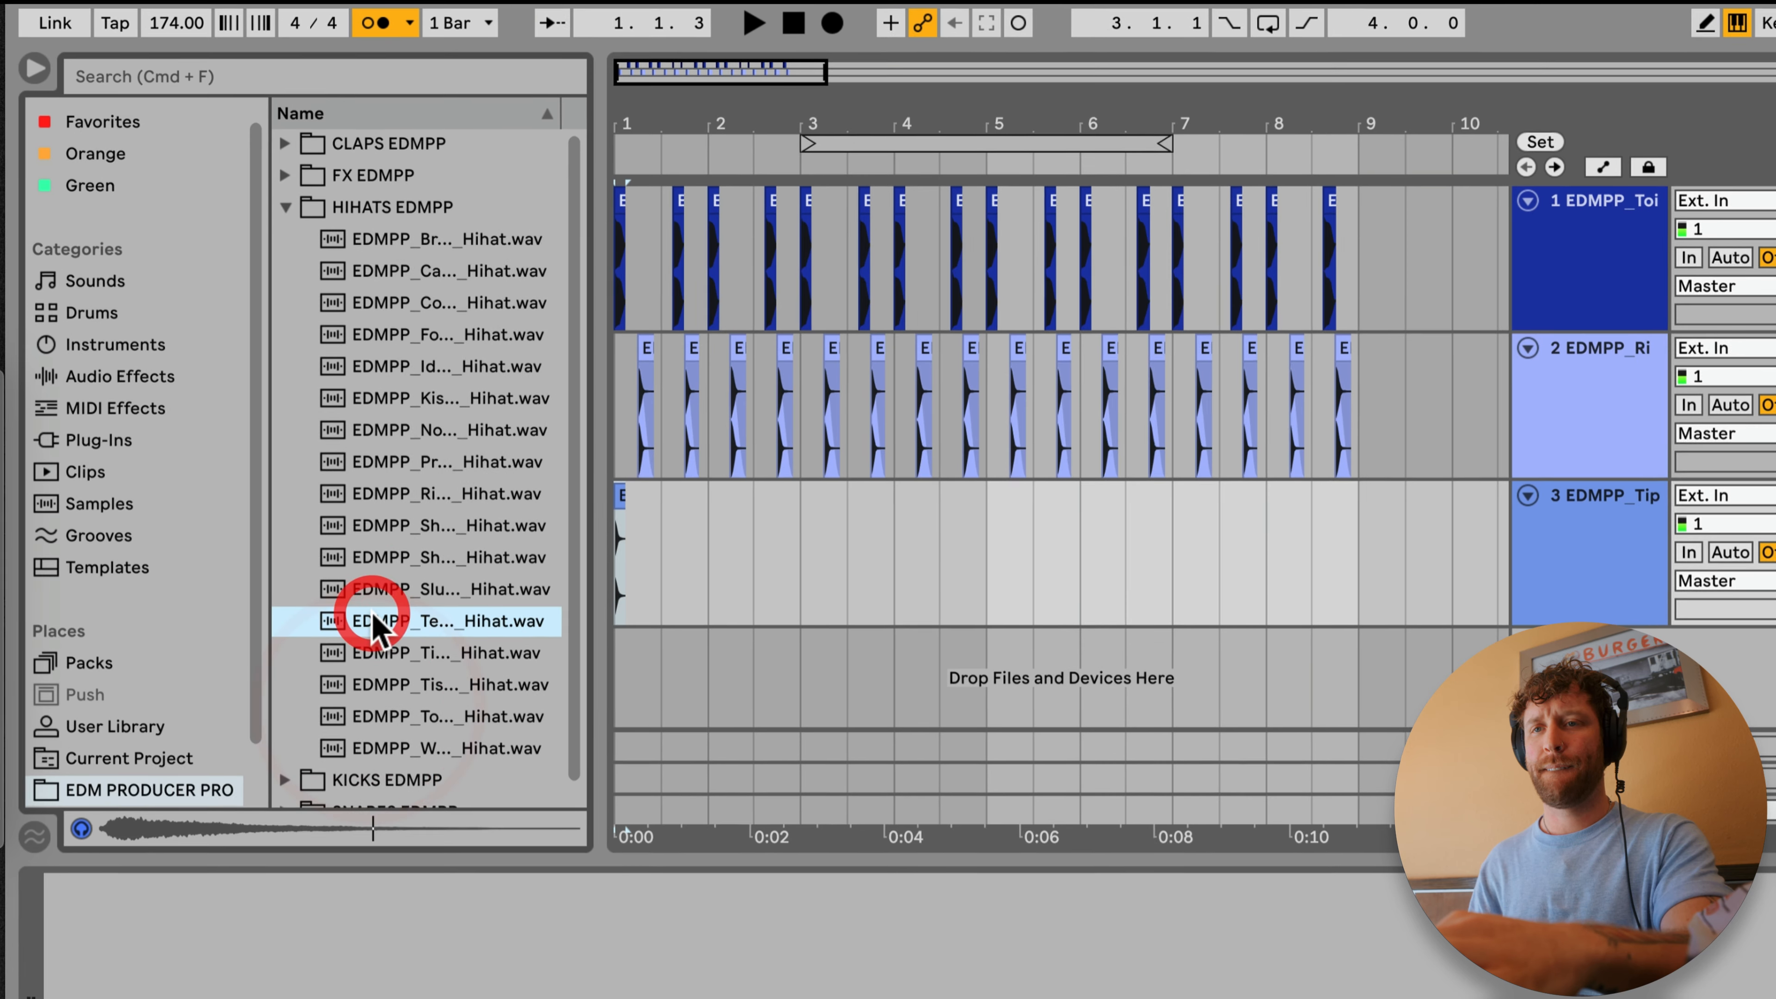
drag(373, 618, 665, 574)
drag(645, 124, 645, 148)
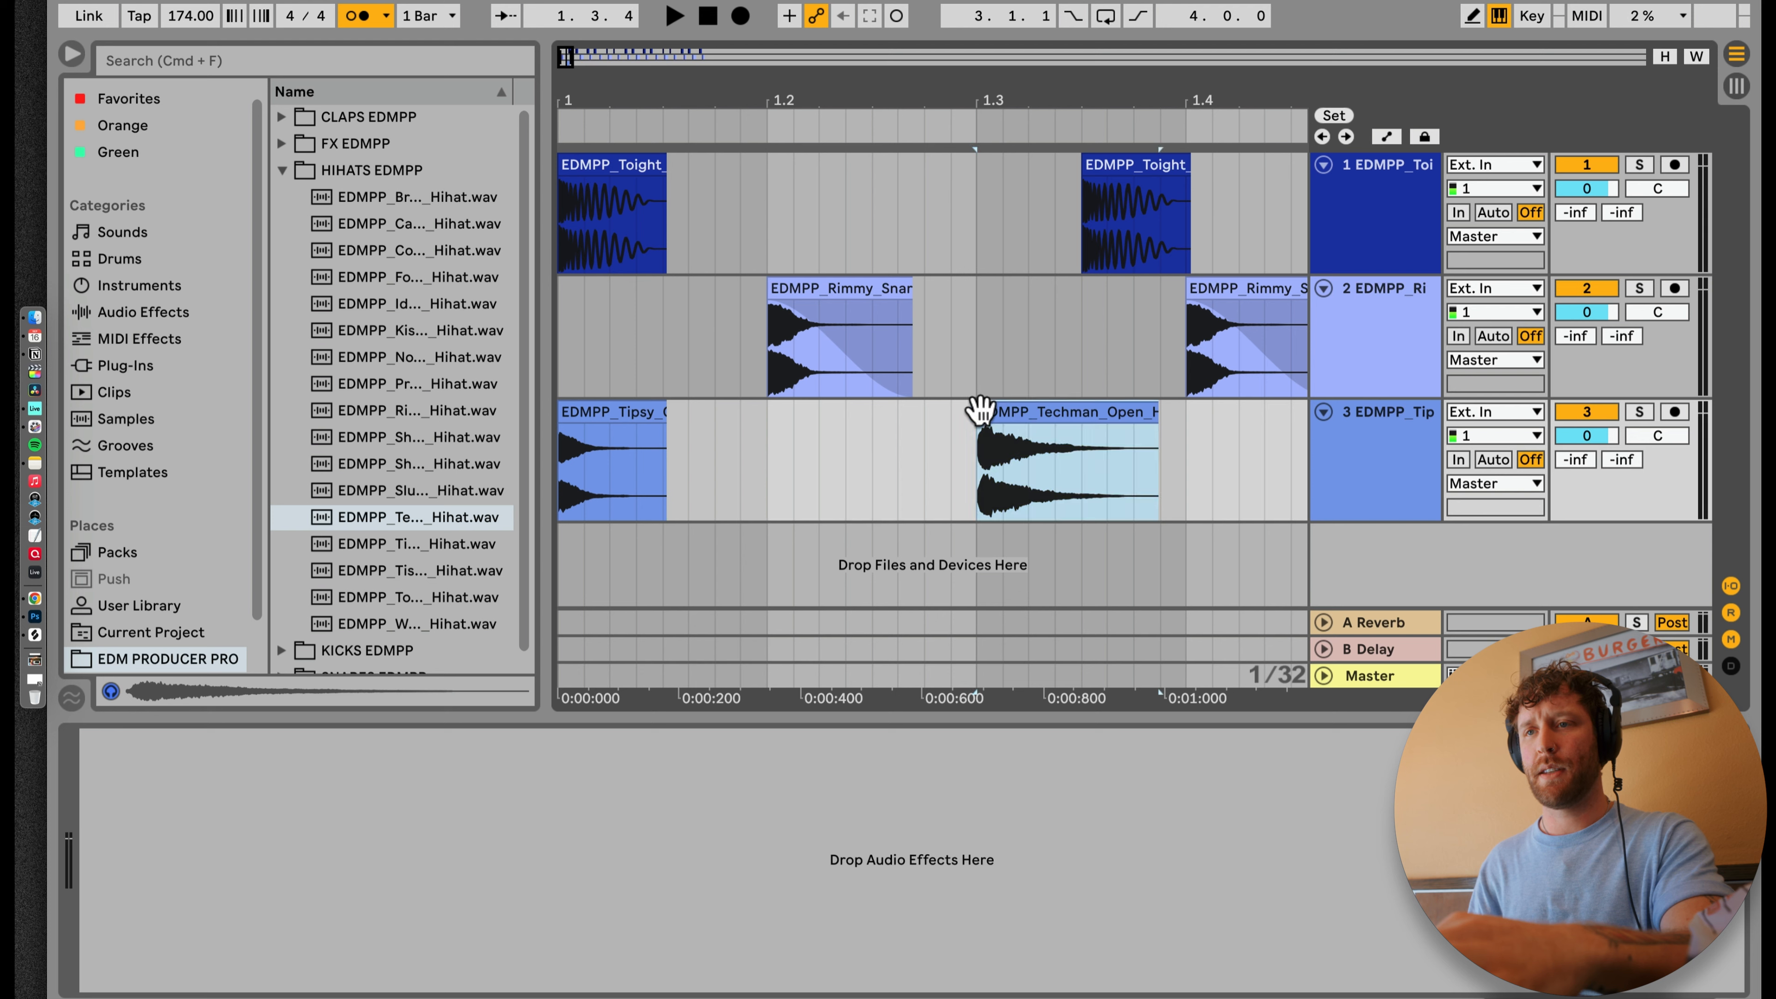
drag(1011, 406, 698, 407)
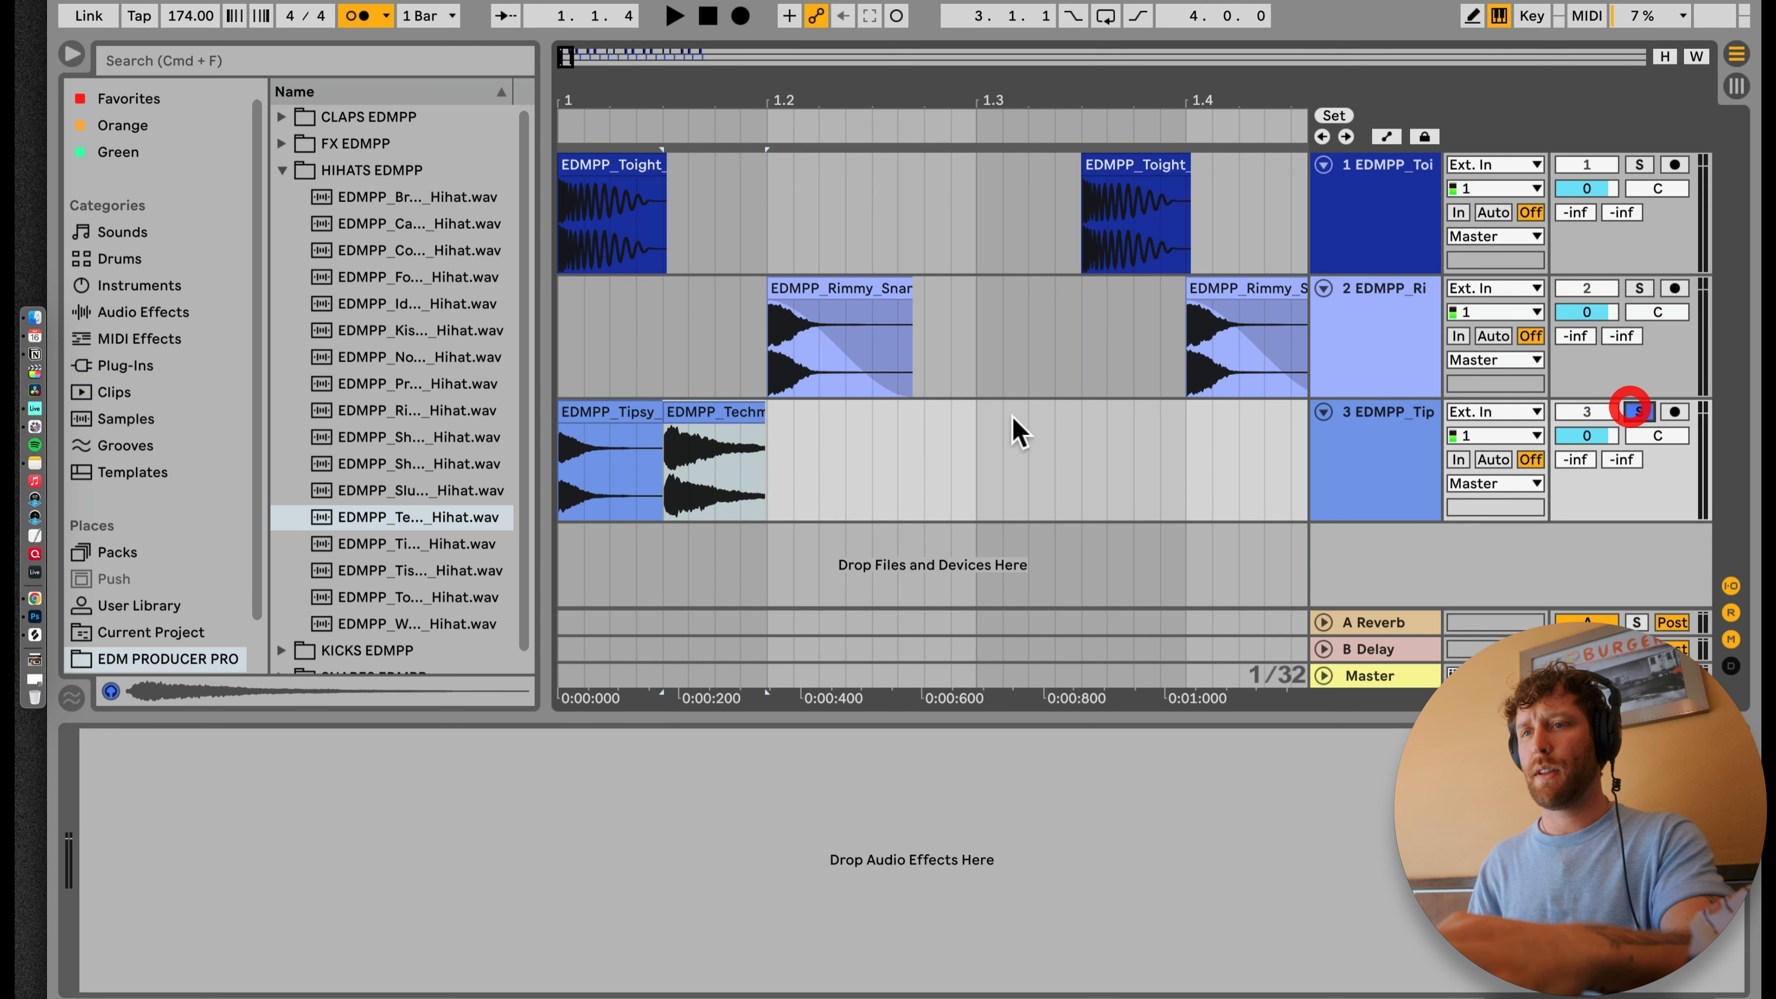
Step: Fade out the end of the open hi-hat and duplicate the closed and open hat pair onto beat 2
click(624, 403)
key(space)
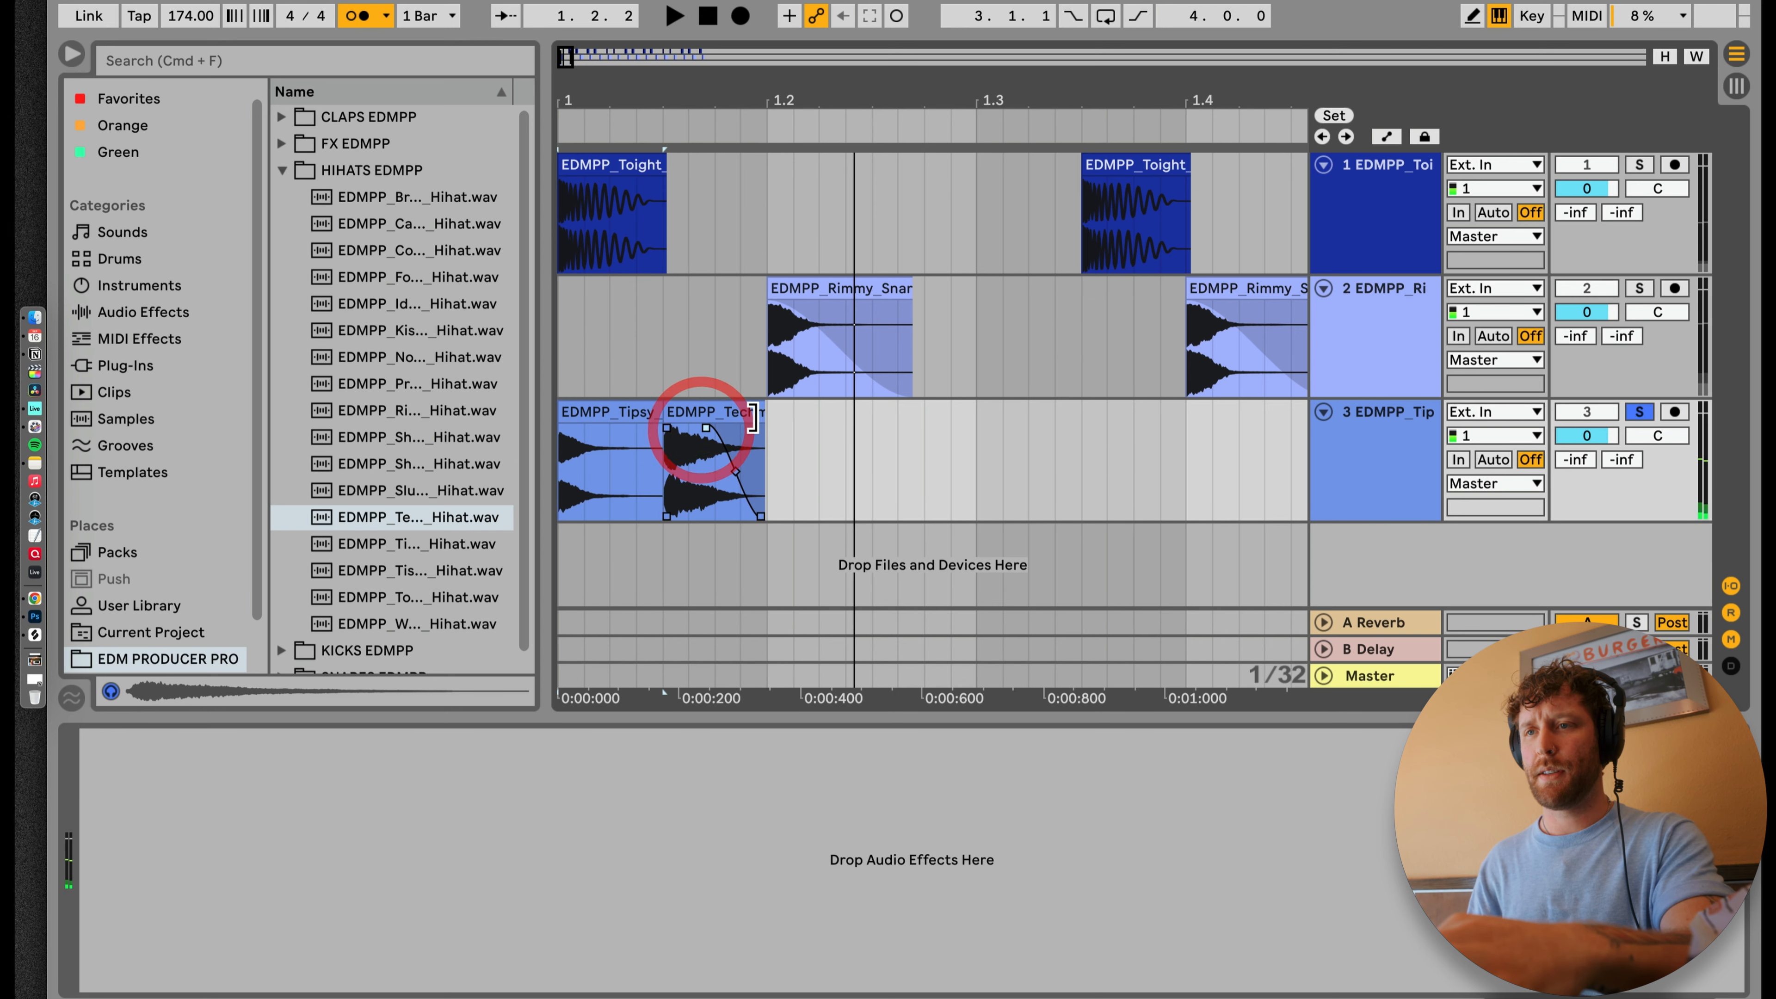
key(super+d)
key(space)
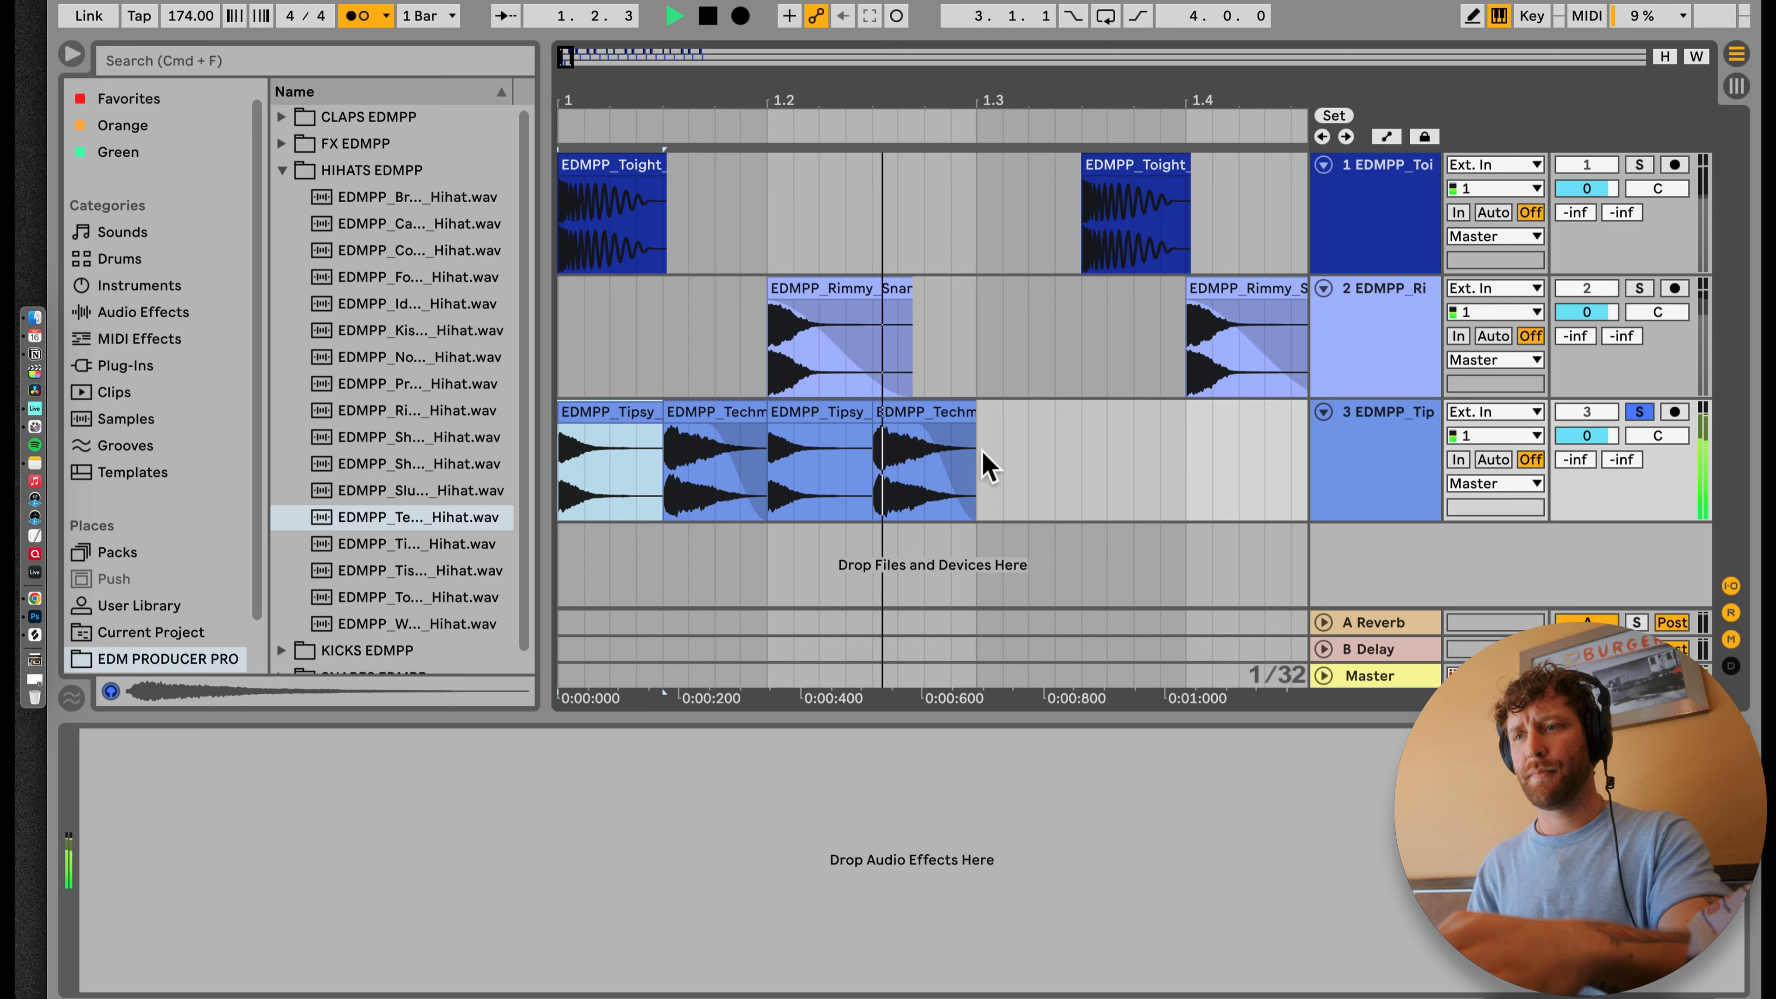
Step: Duplicate the hi-hat pattern on track 3 until it fills all eight bars
drag(792, 84, 579, 91)
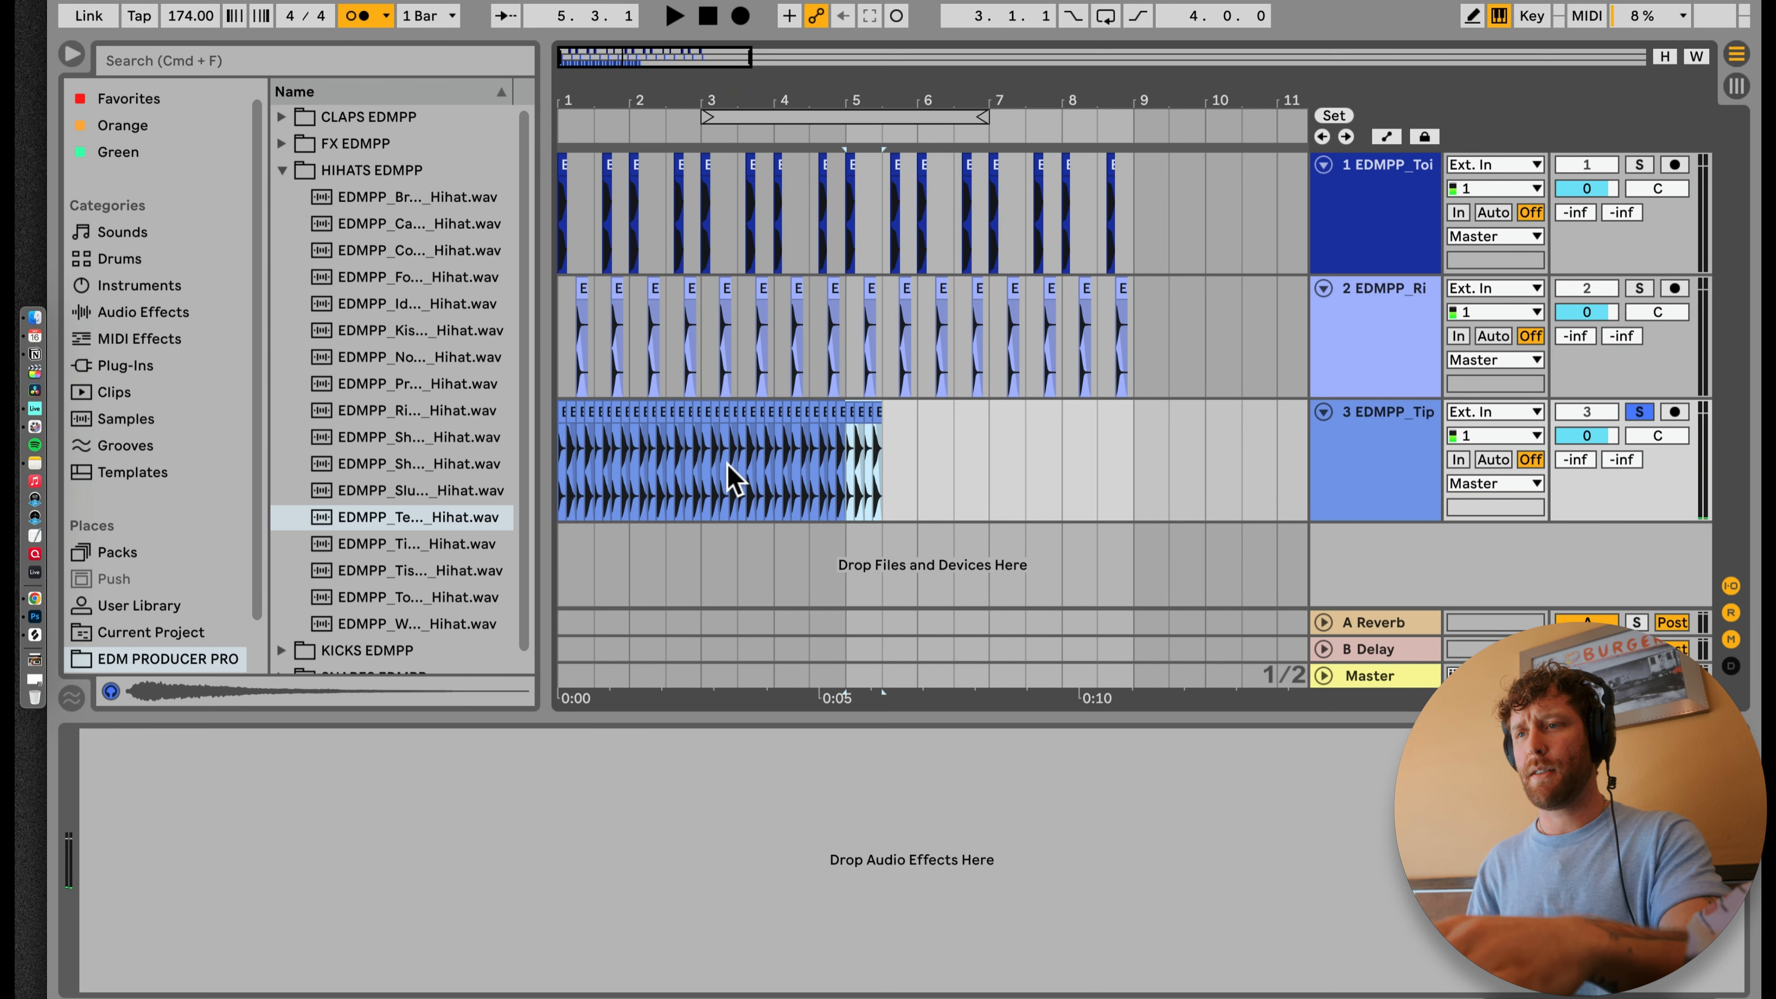
key(super+d)
key(super+d)
key(super+d)
key(super+d)
key(super+d)
key(super+d)
key(super+d)
Step: Turn off solo on the hi-hat track and lower its volume to -5.0 dB during playback
click(1648, 417)
key(space)
drag(1605, 428, 1600, 428)
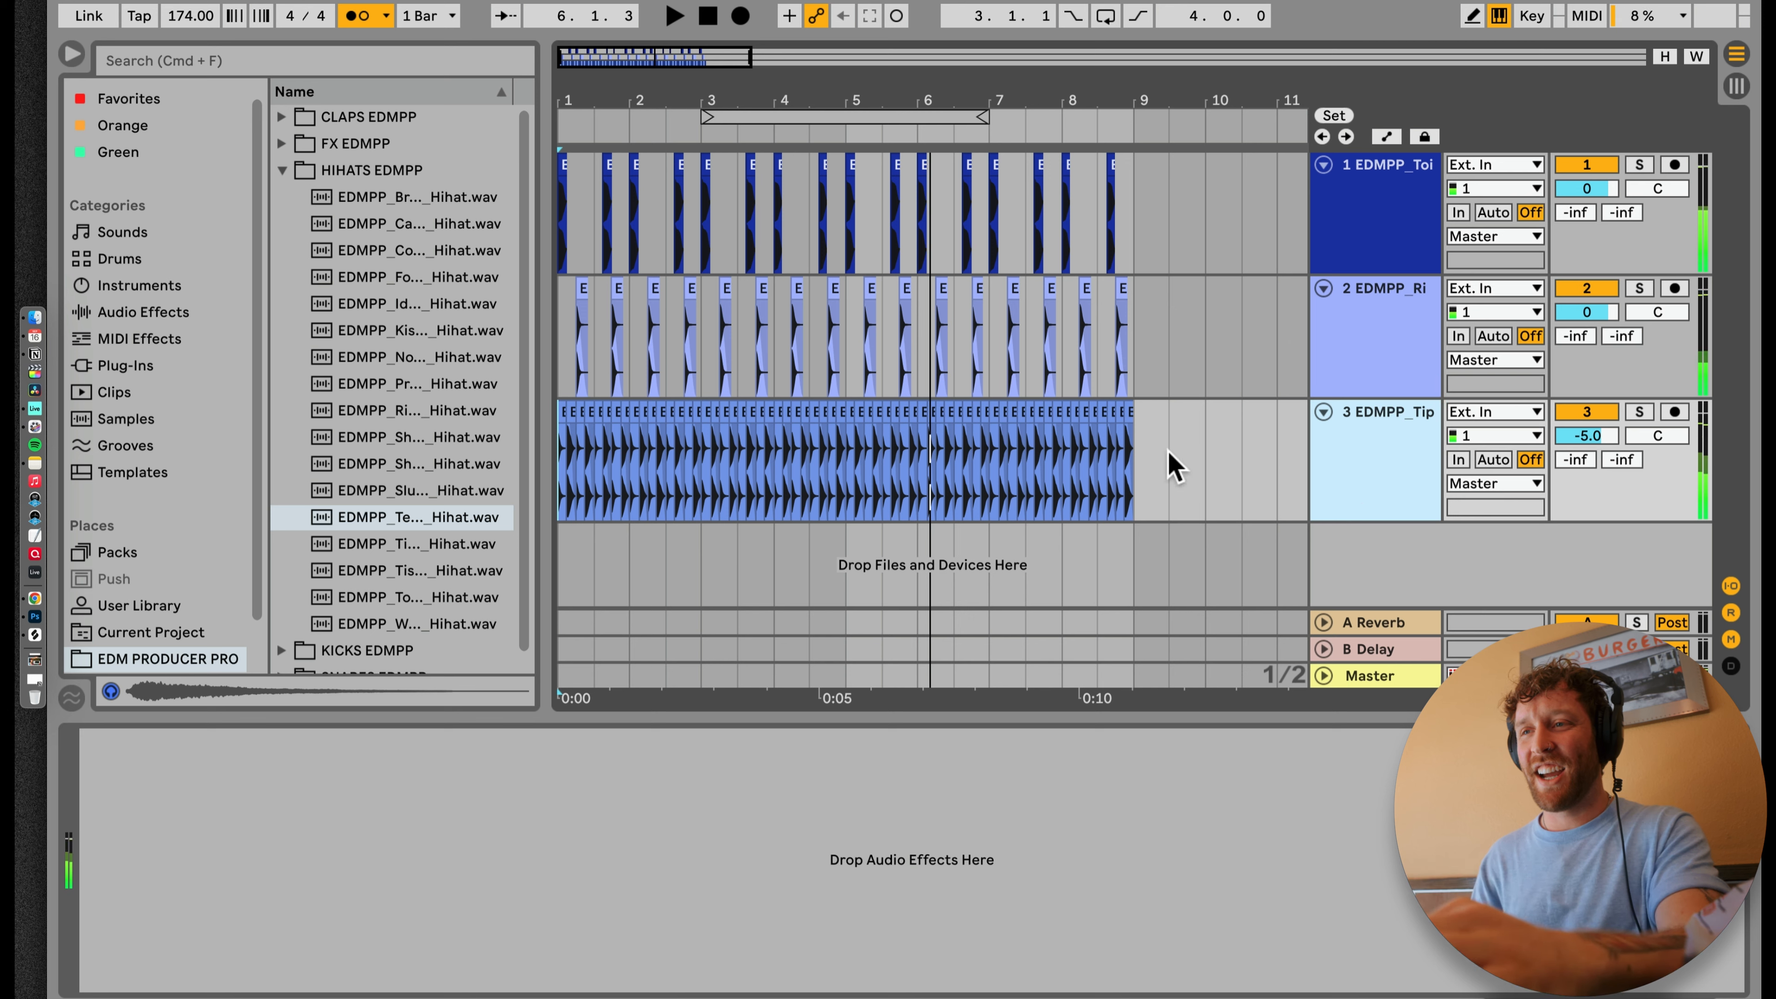
Step: Insert a MIDI track below the hi-hat track and load the Simpler instrument onto it
key(super+shift+t)
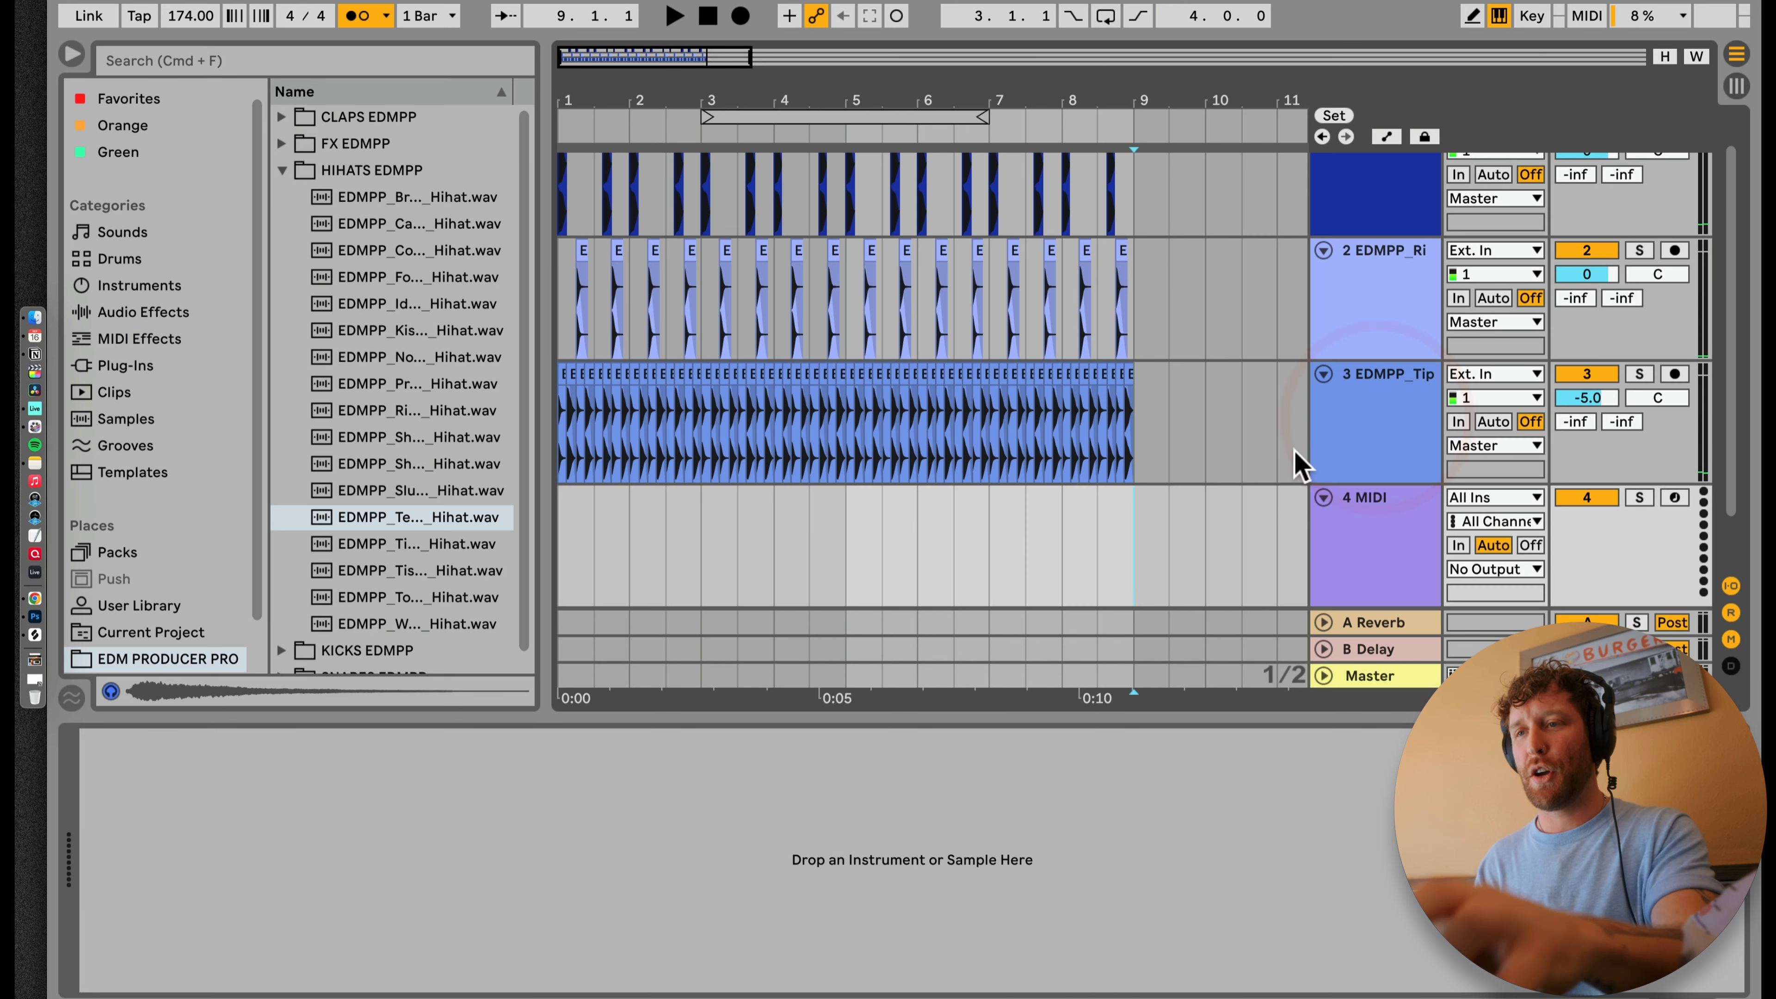
click(113, 285)
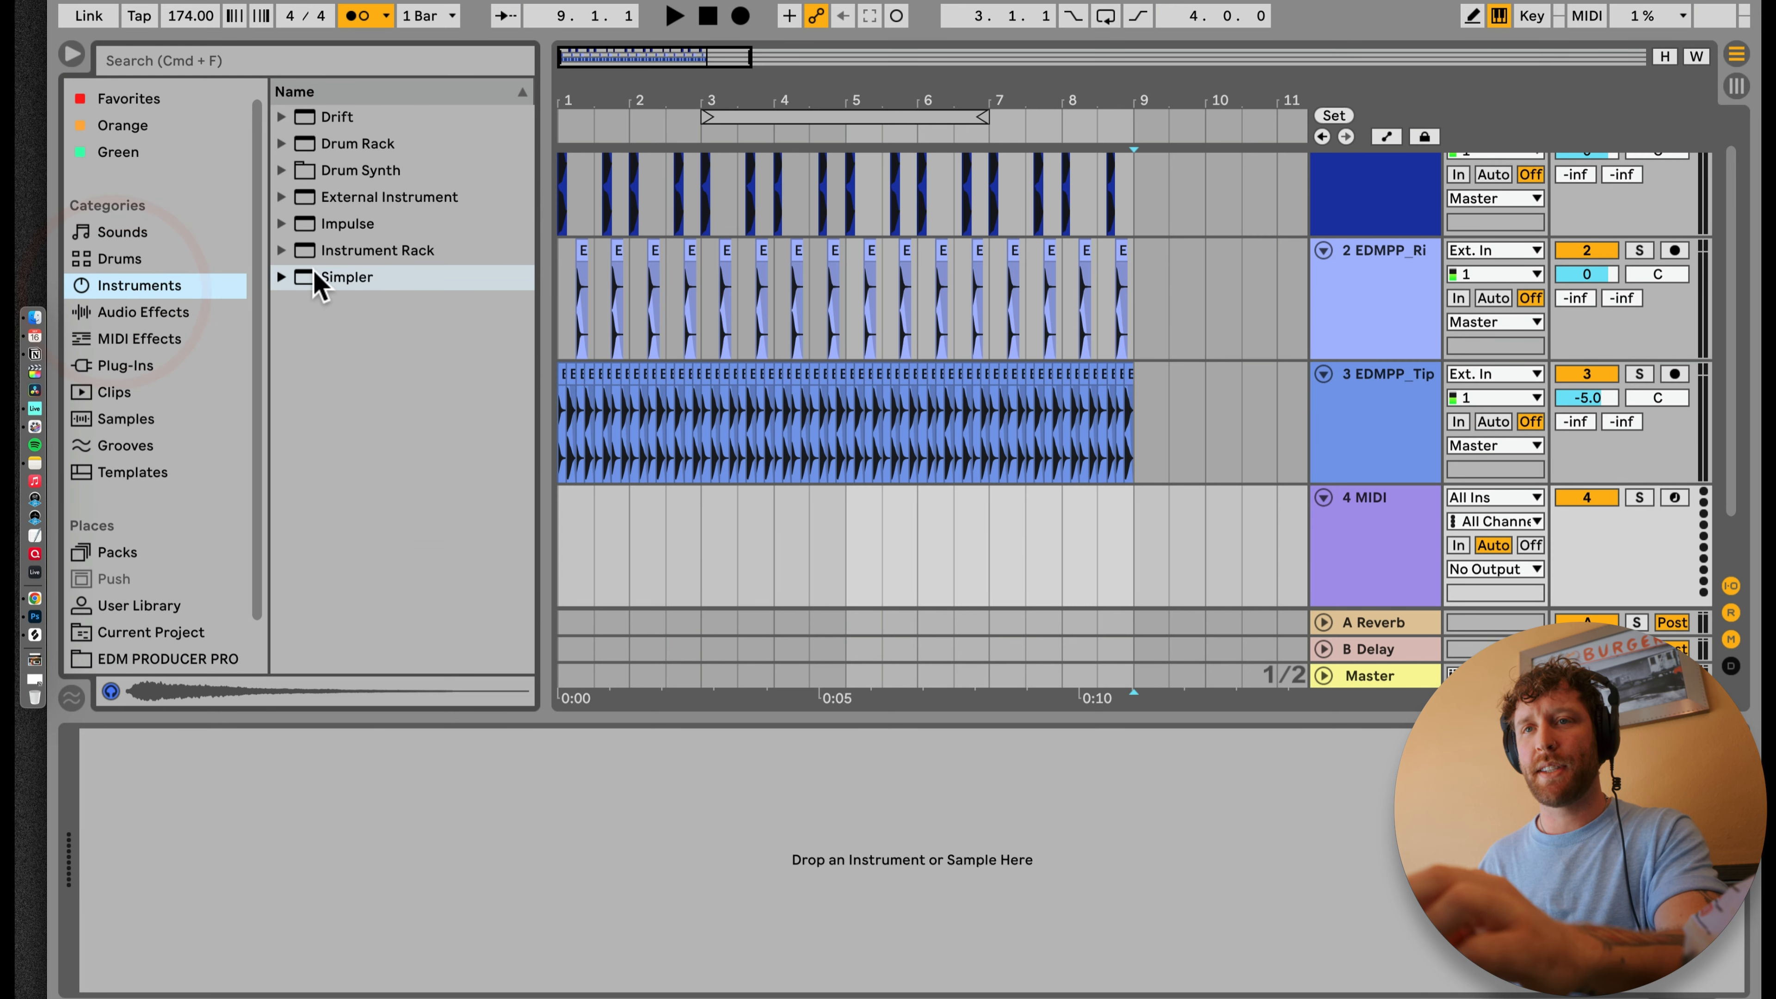
drag(651, 553, 651, 556)
Step: Insert another MIDI track directly below the hi-hat track and load Simpler onto it too
click(1407, 398)
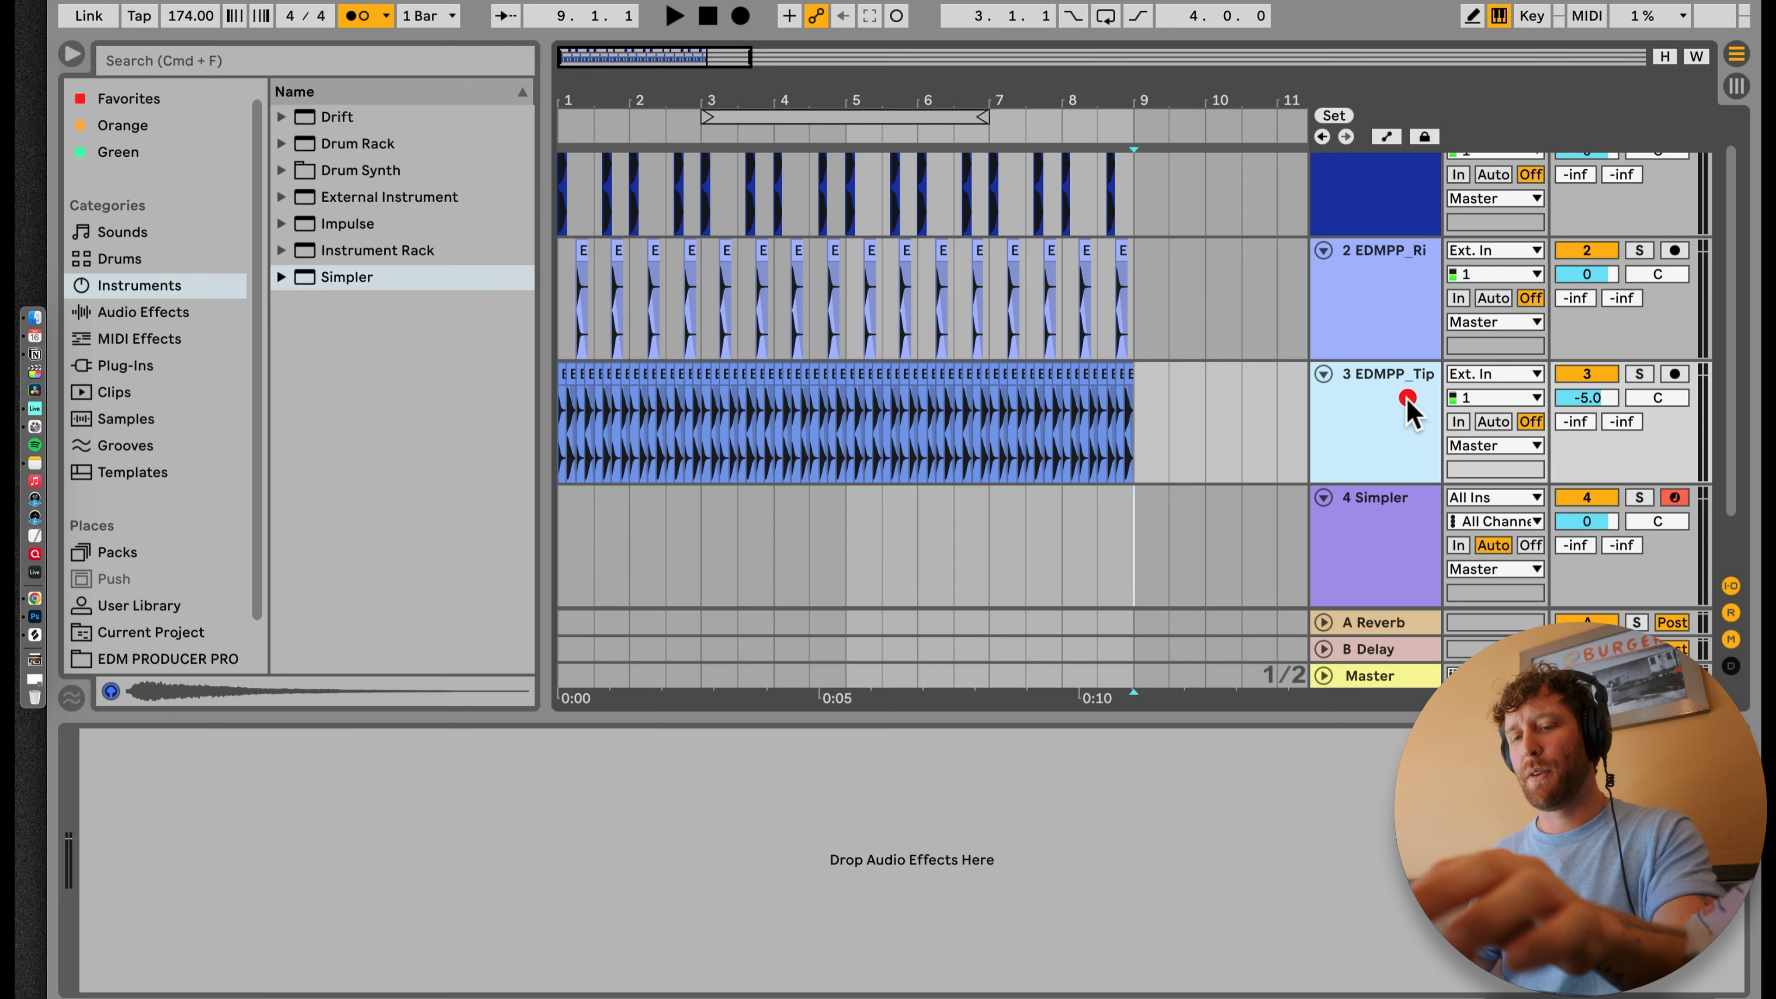
key(super+shift+t)
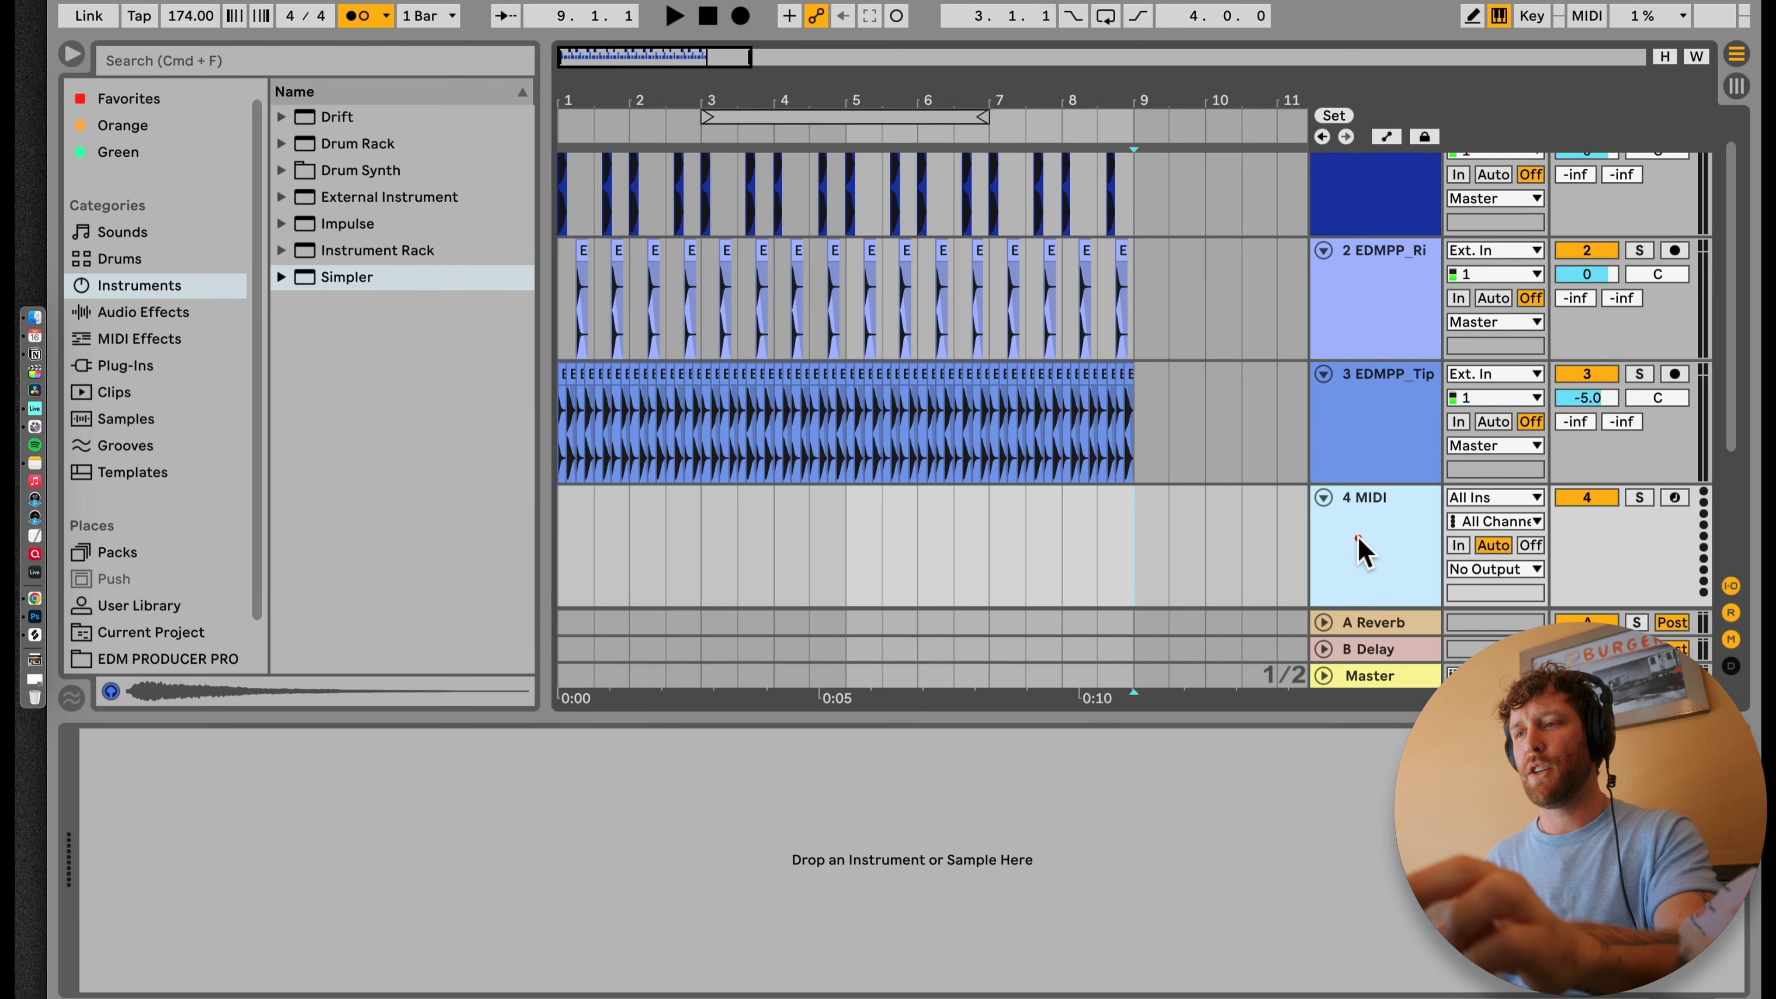
scroll(1360, 538, down, 4)
click(1374, 312)
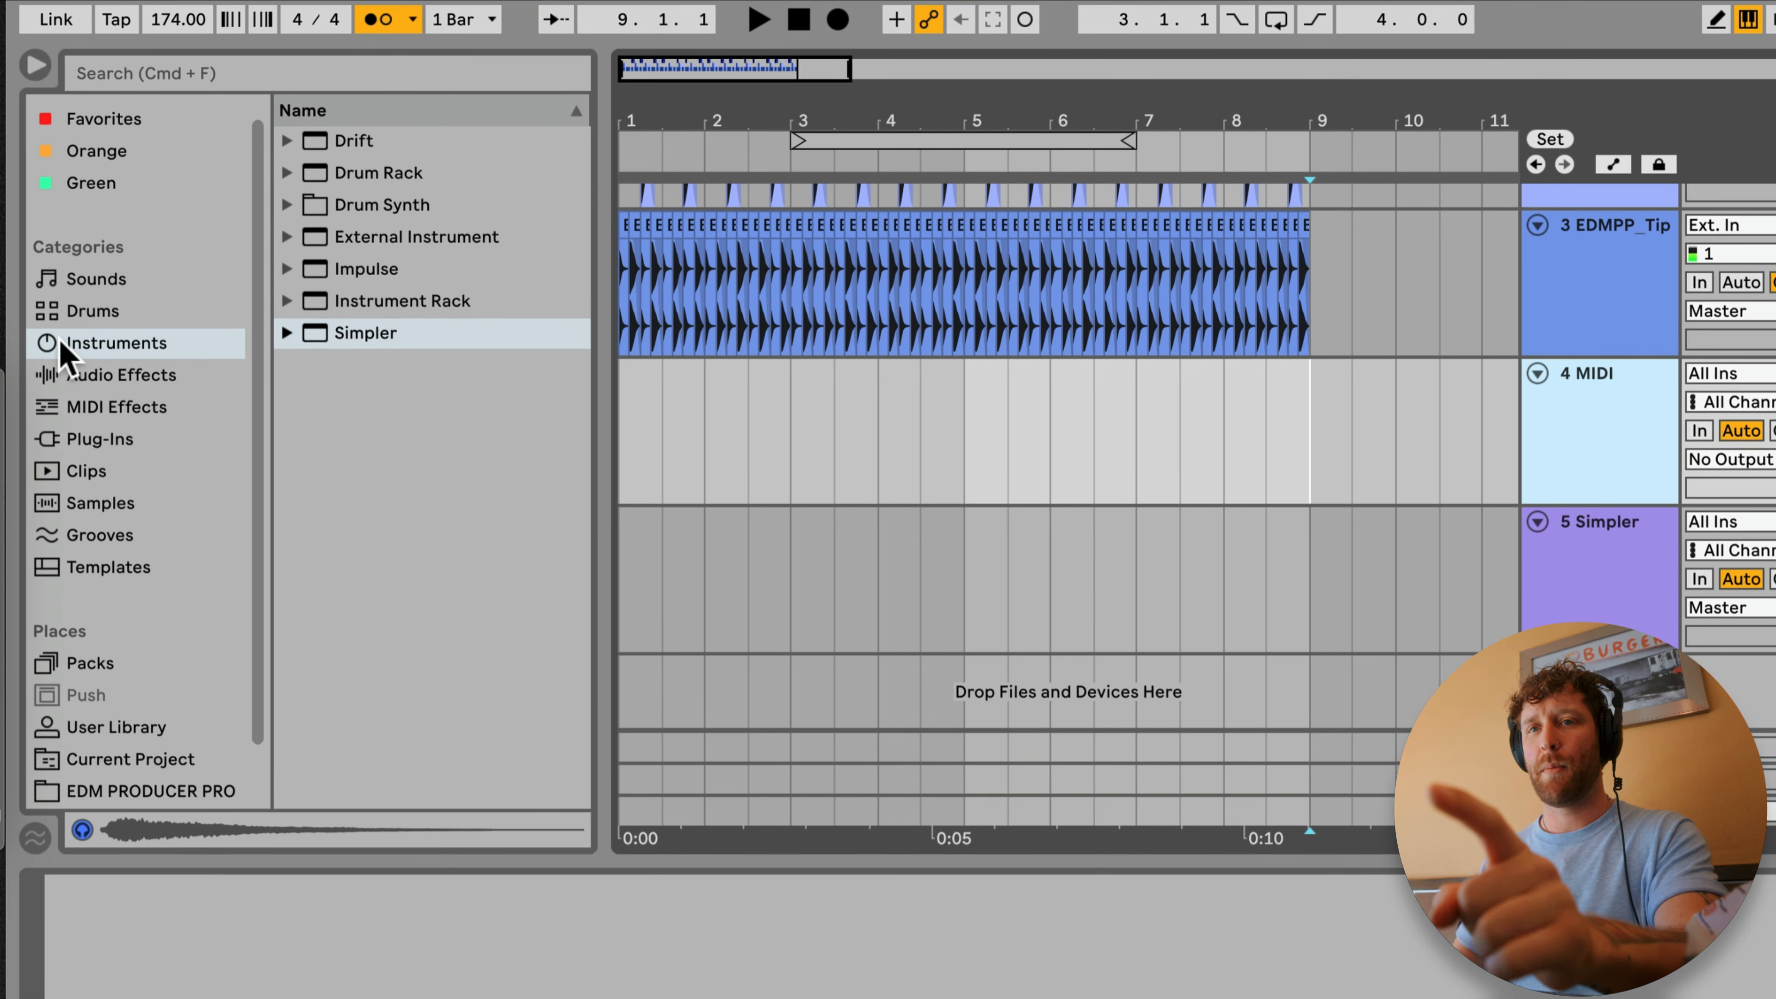
click(61, 344)
drag(365, 332, 804, 476)
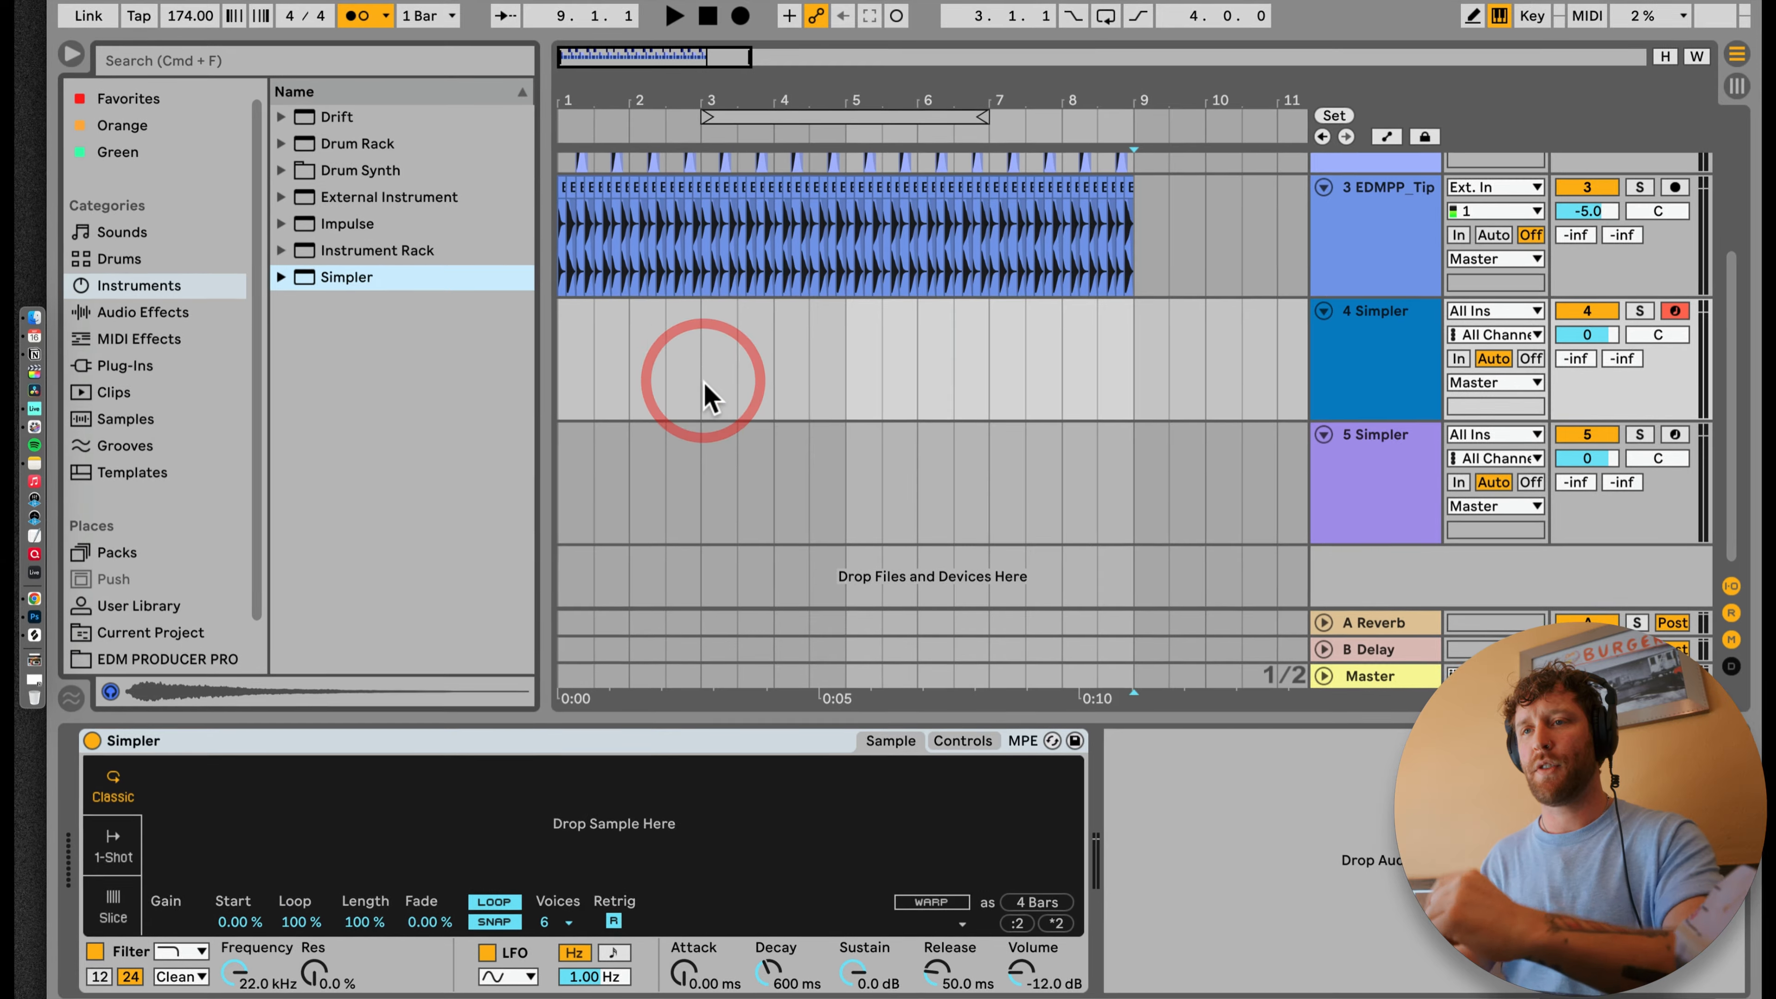
Step: Load the Tipsy_Closed_Hihat sample into track 4's Simpler and insert a one-bar MIDI clip at bar 1 on that track
drag(572, 102, 572, 189)
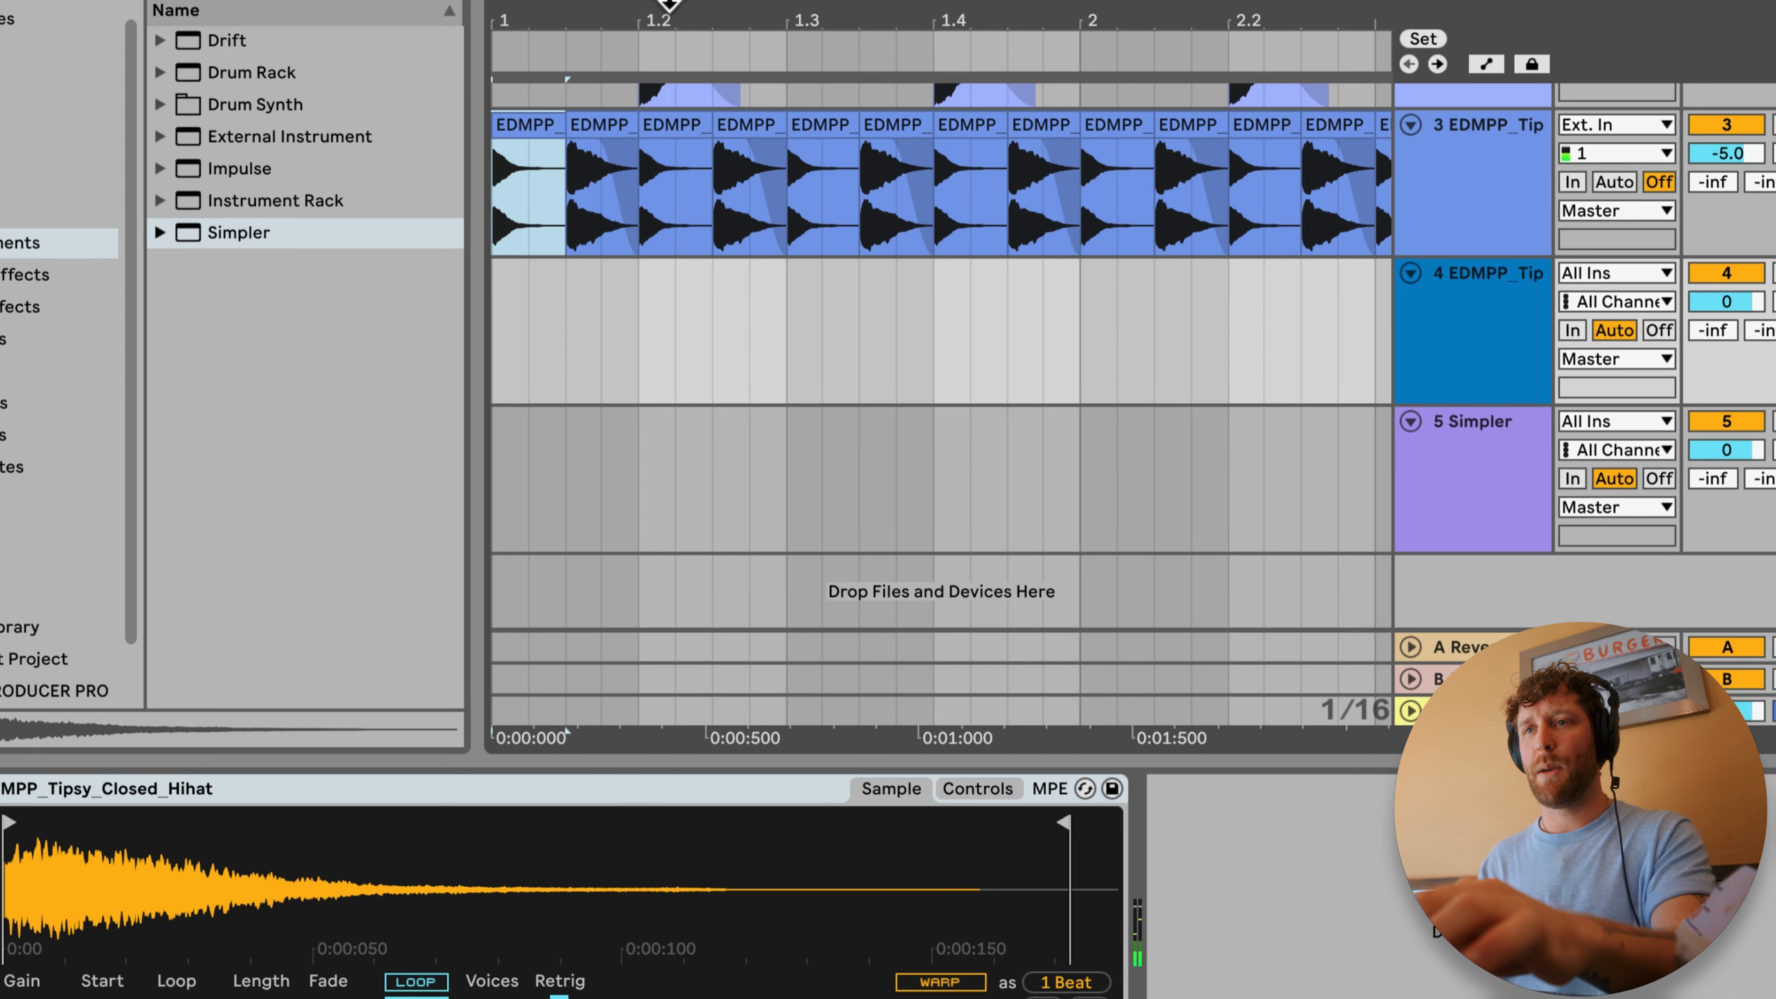
key(minus)
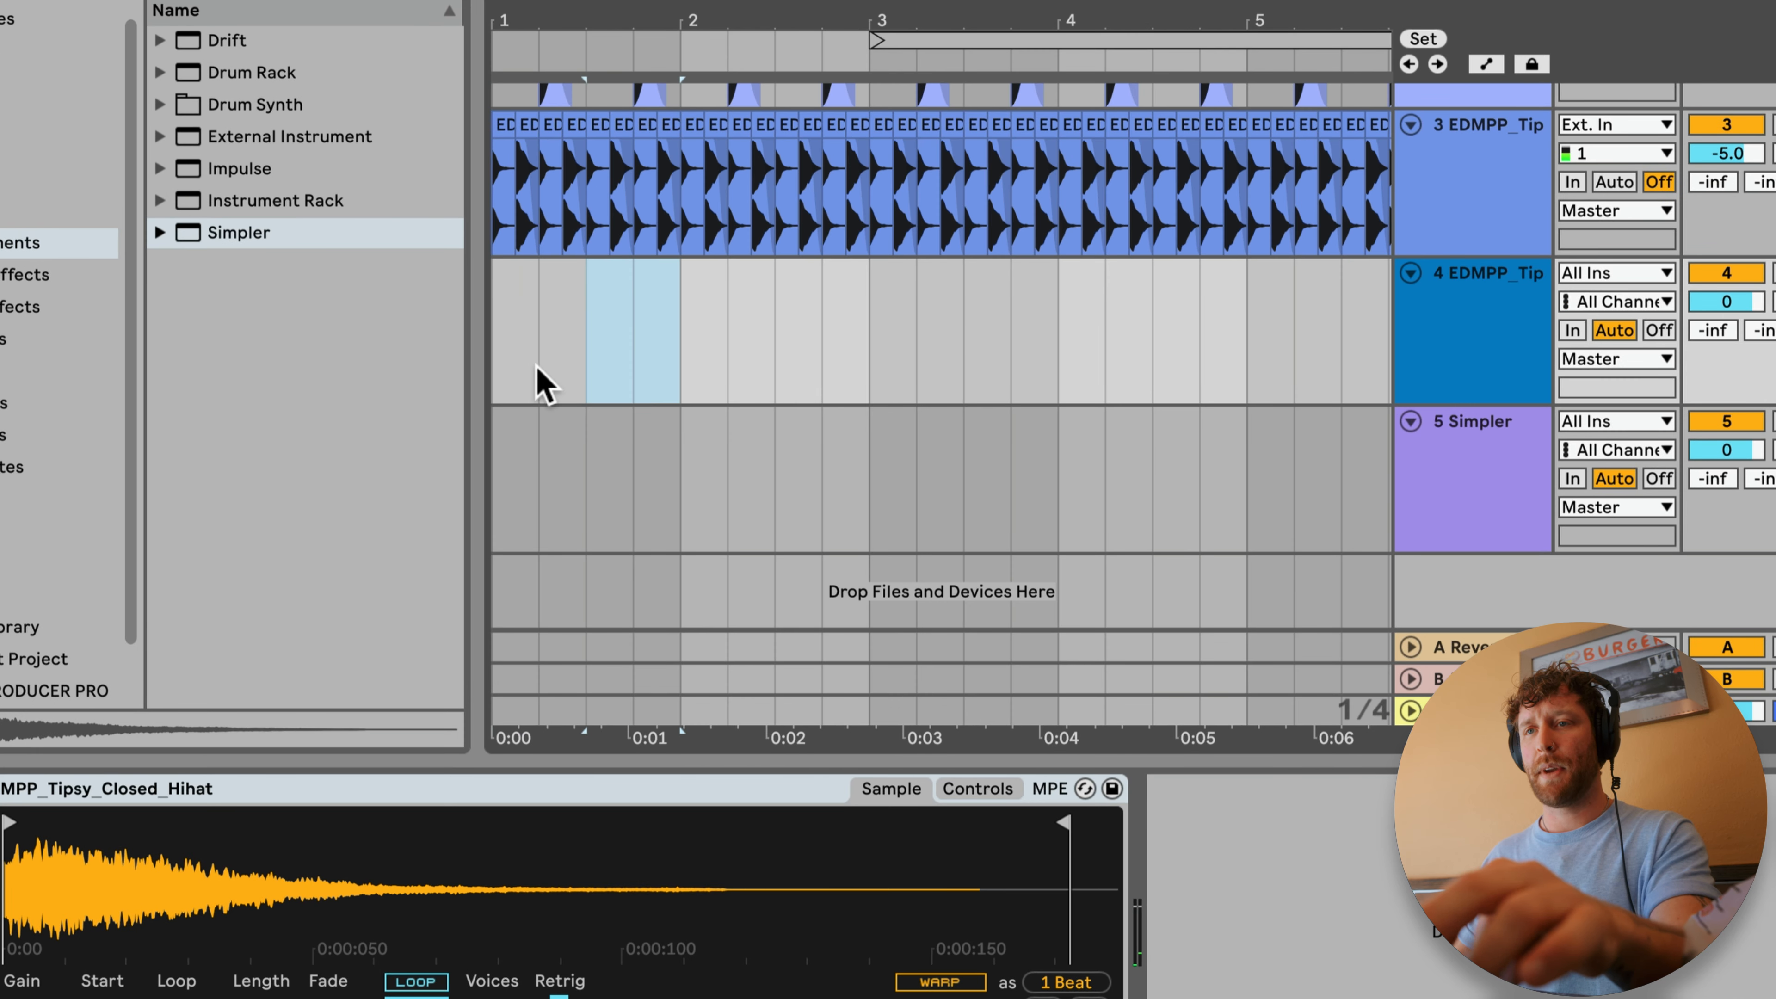
key(super+shift+m)
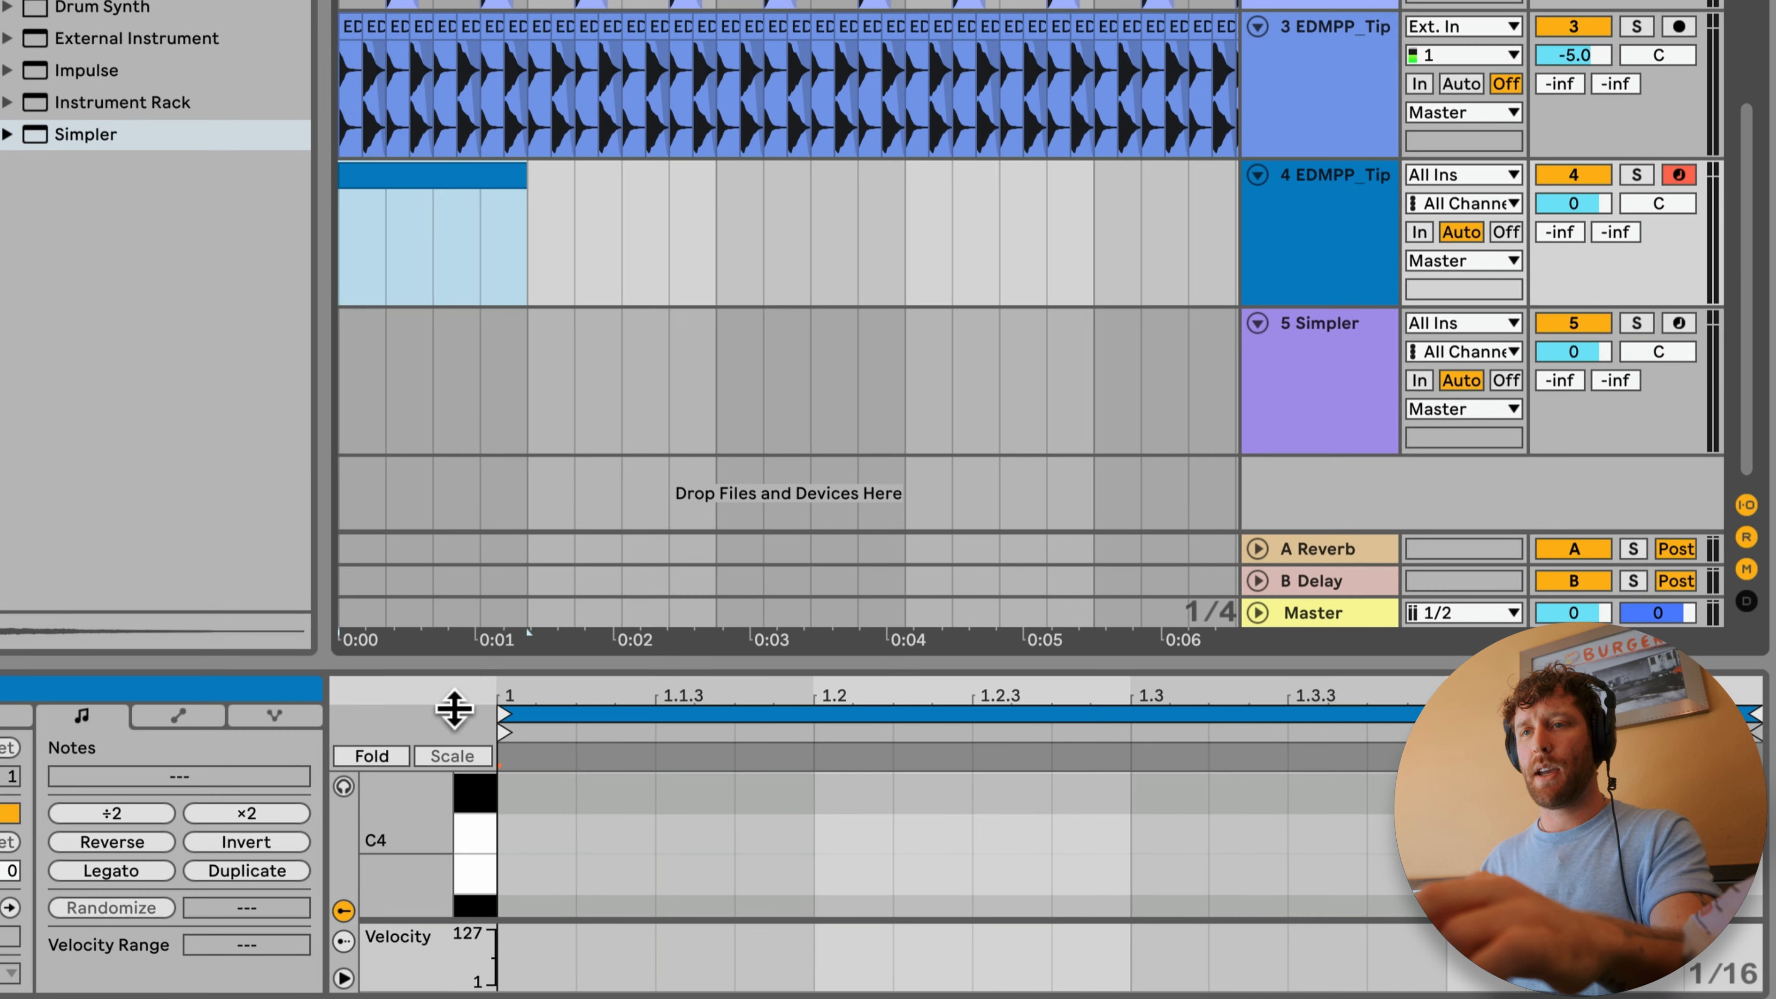
Step: Place an eighth-note C3 at the start of the hi-hat clip and duplicate it until it fills the bar
drag(455, 661, 459, 550)
drag(425, 769, 407, 772)
double_click(516, 742)
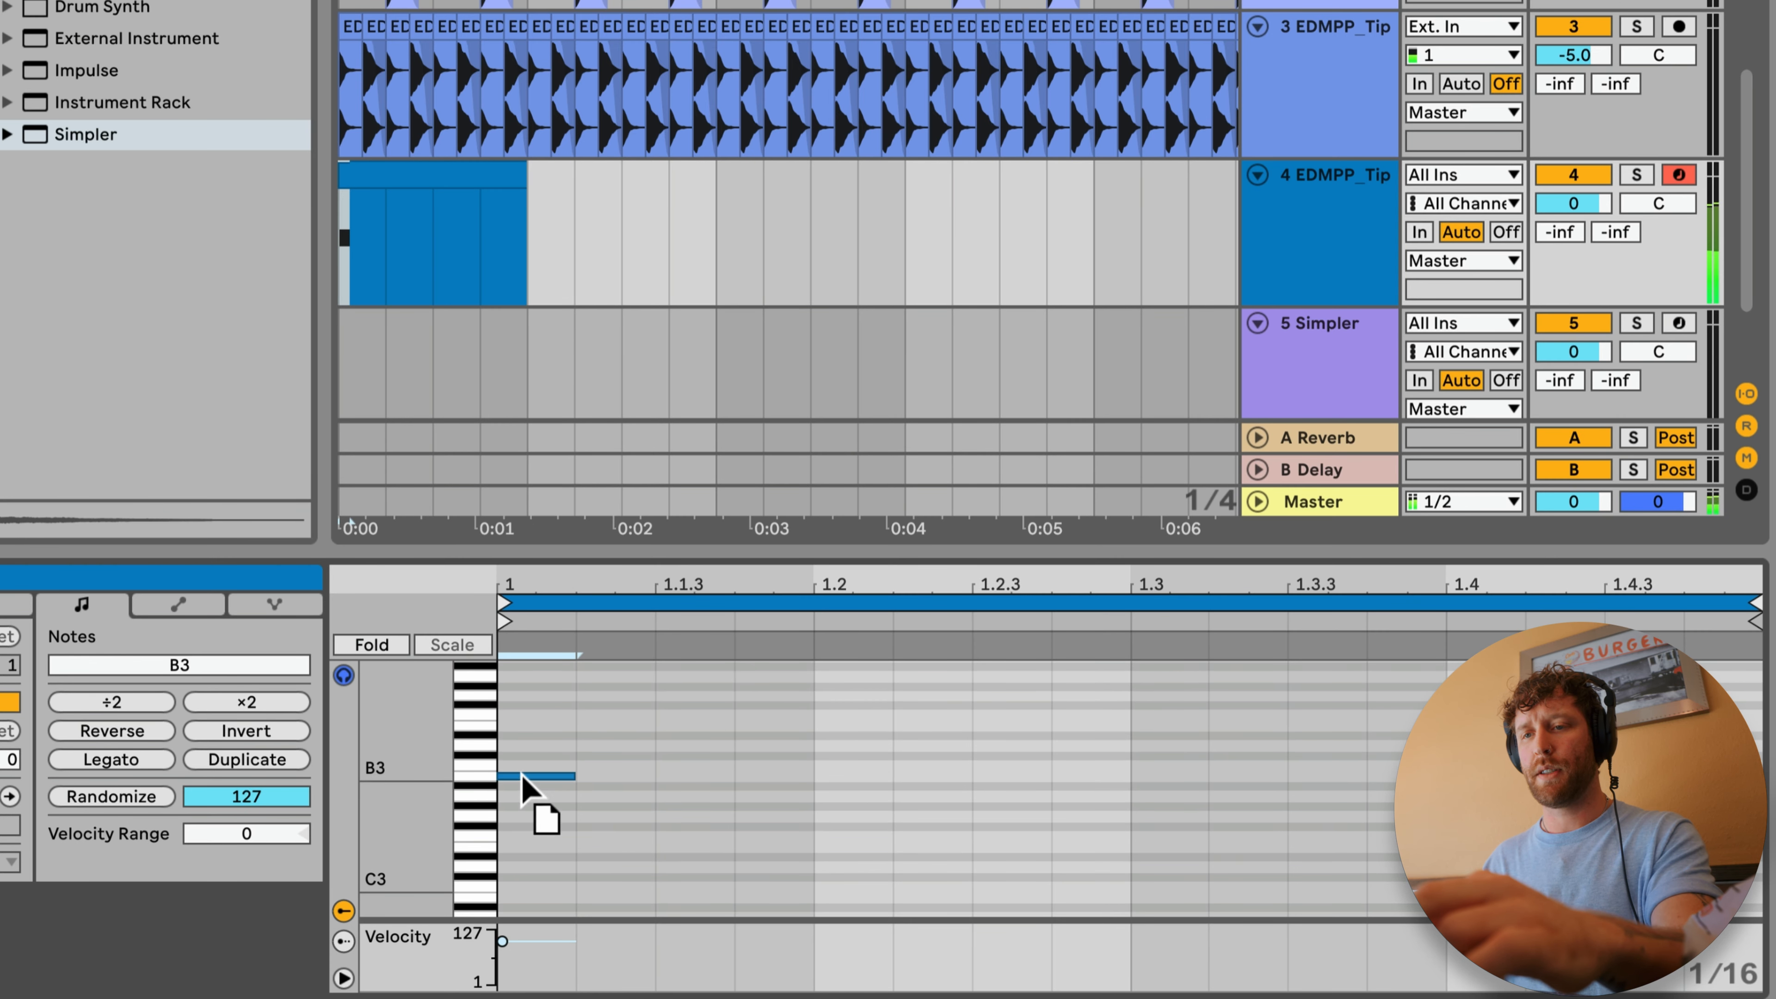
drag(522, 882, 525, 889)
drag(575, 887, 670, 881)
drag(606, 801, 599, 934)
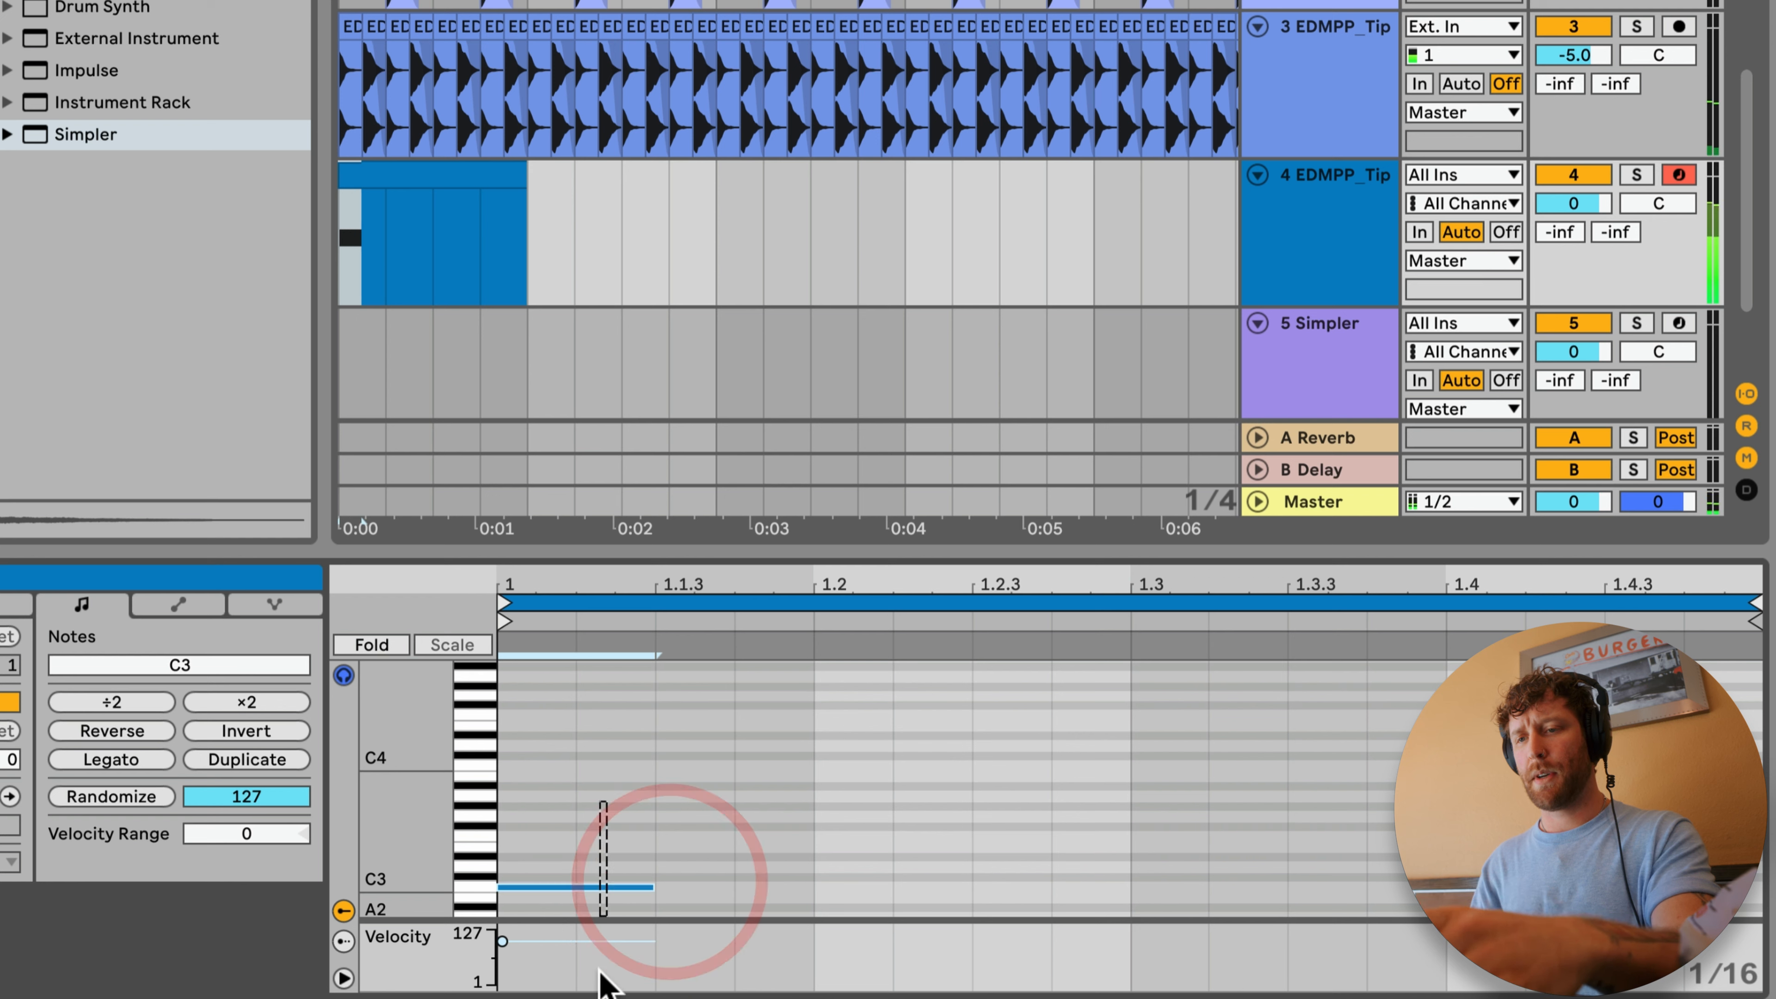
key(super+d)
key(super+d)
key(super+d)
key(super+d)
key(super+d)
key(super+d)
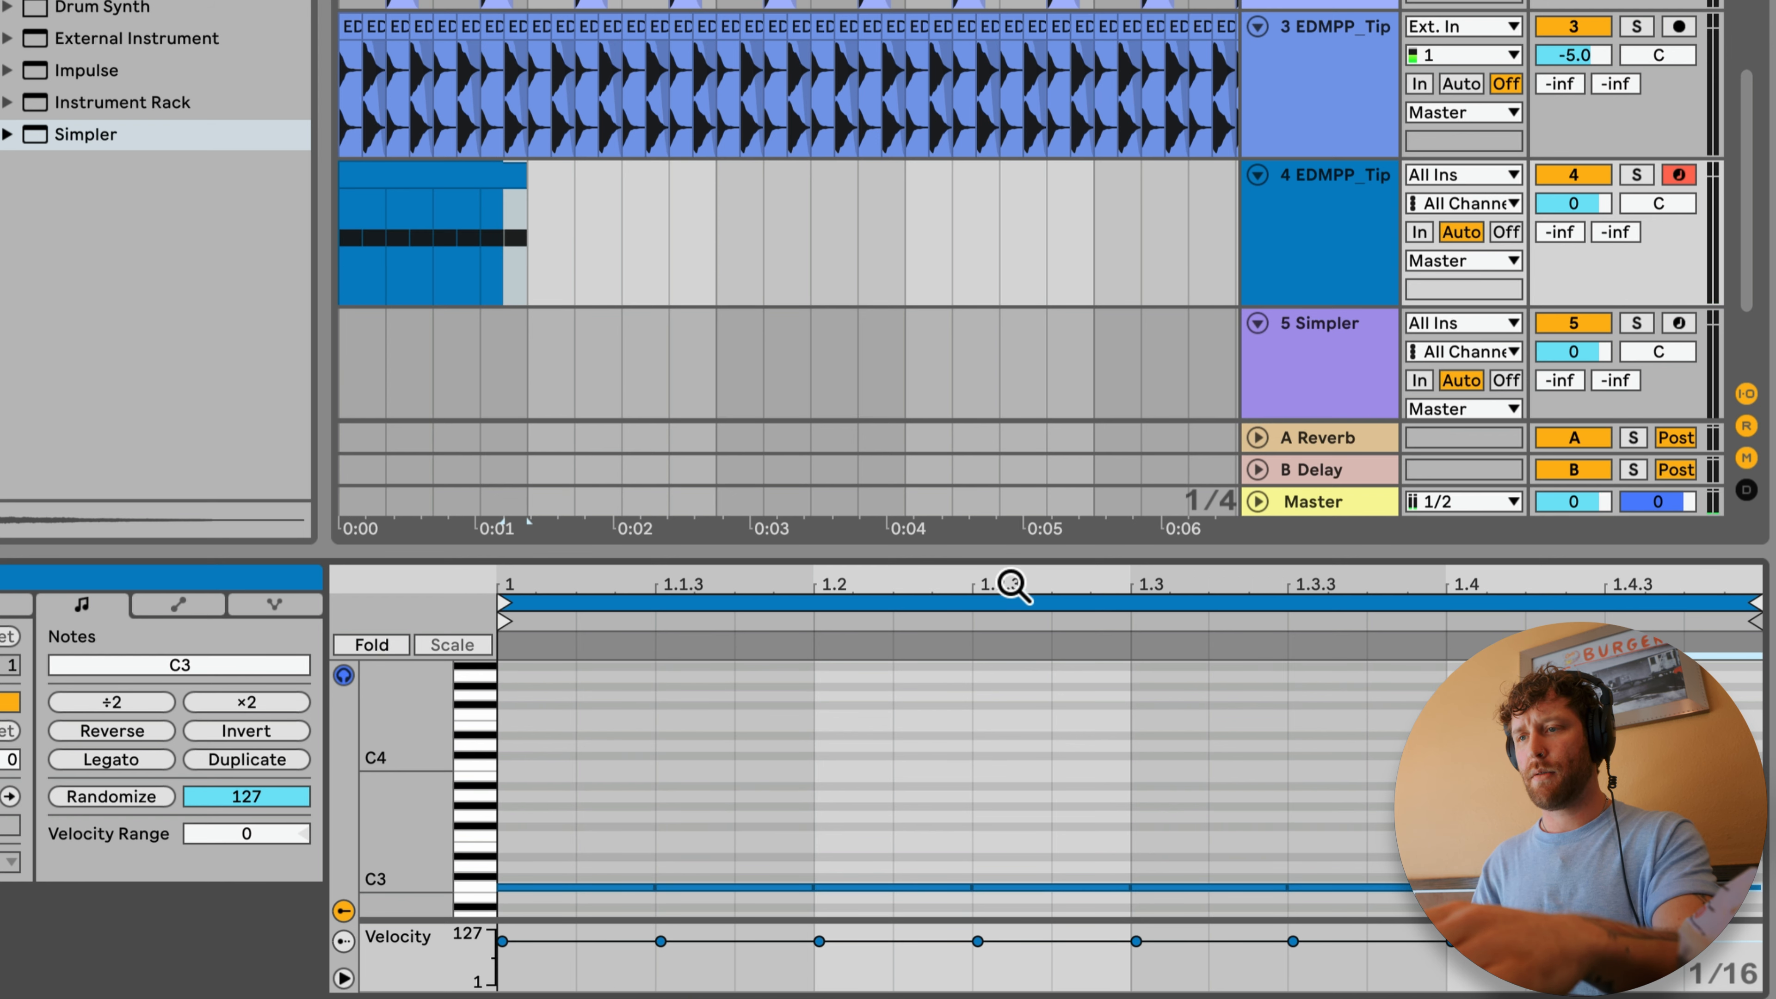
Step: Move the MIDI hi-hat track above the audio hi-hat track and deactivate the audio one for playback
scroll(510, 218, up, 2)
drag(1317, 276, 1319, 250)
drag(1319, 250, 1319, 94)
click(453, 84)
key(space)
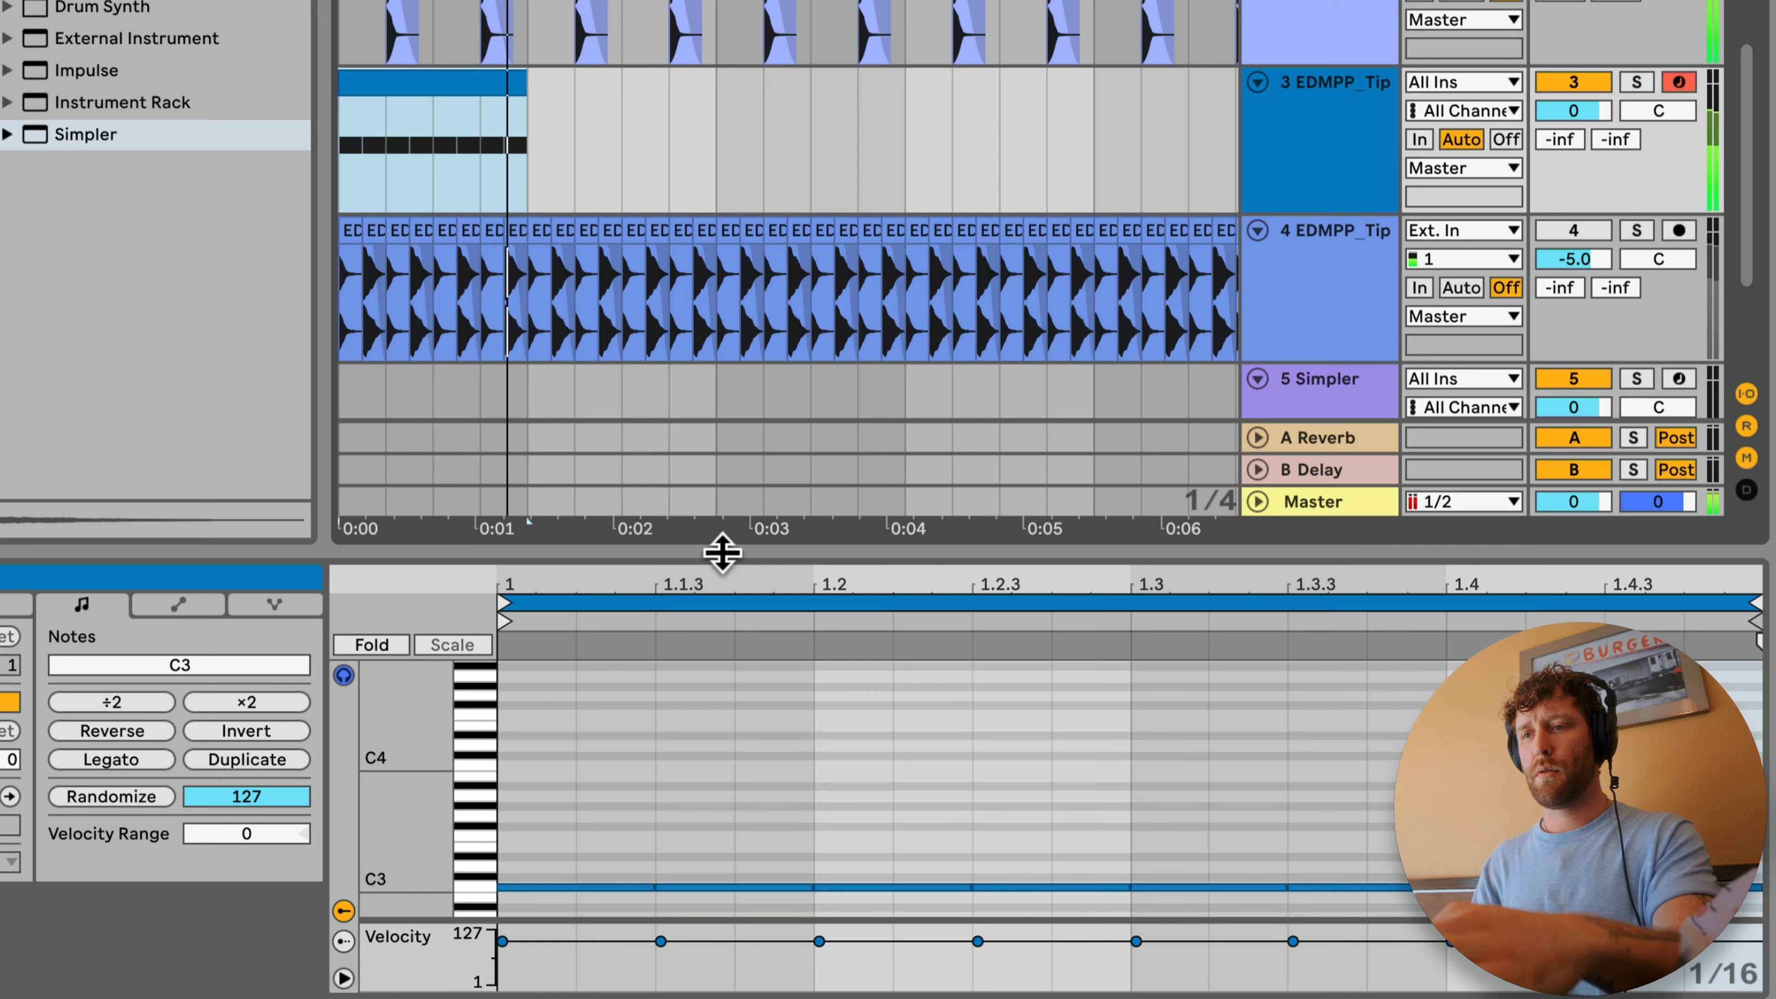
Step: Enlarge the note editor and raise the velocity of the on-beat hi-hat notes to 127
drag(722, 553, 718, 225)
click(501, 946)
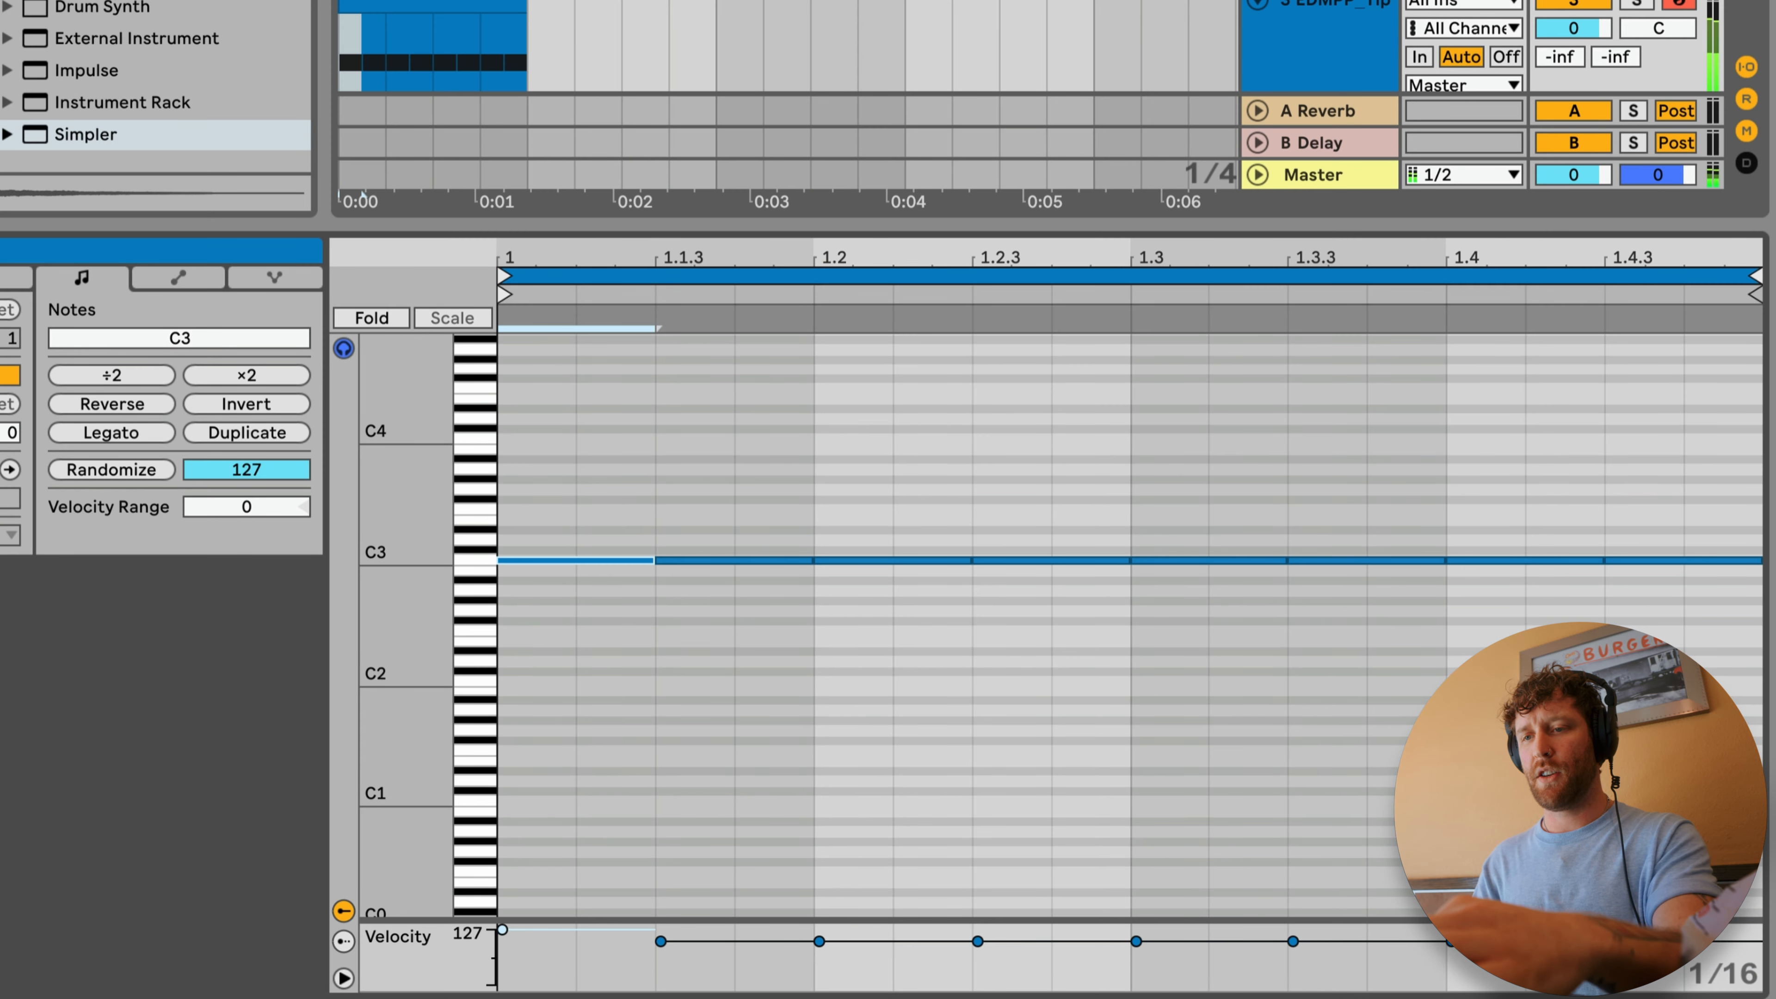
drag(523, 688, 523, 689)
key(super+d)
key(super+d)
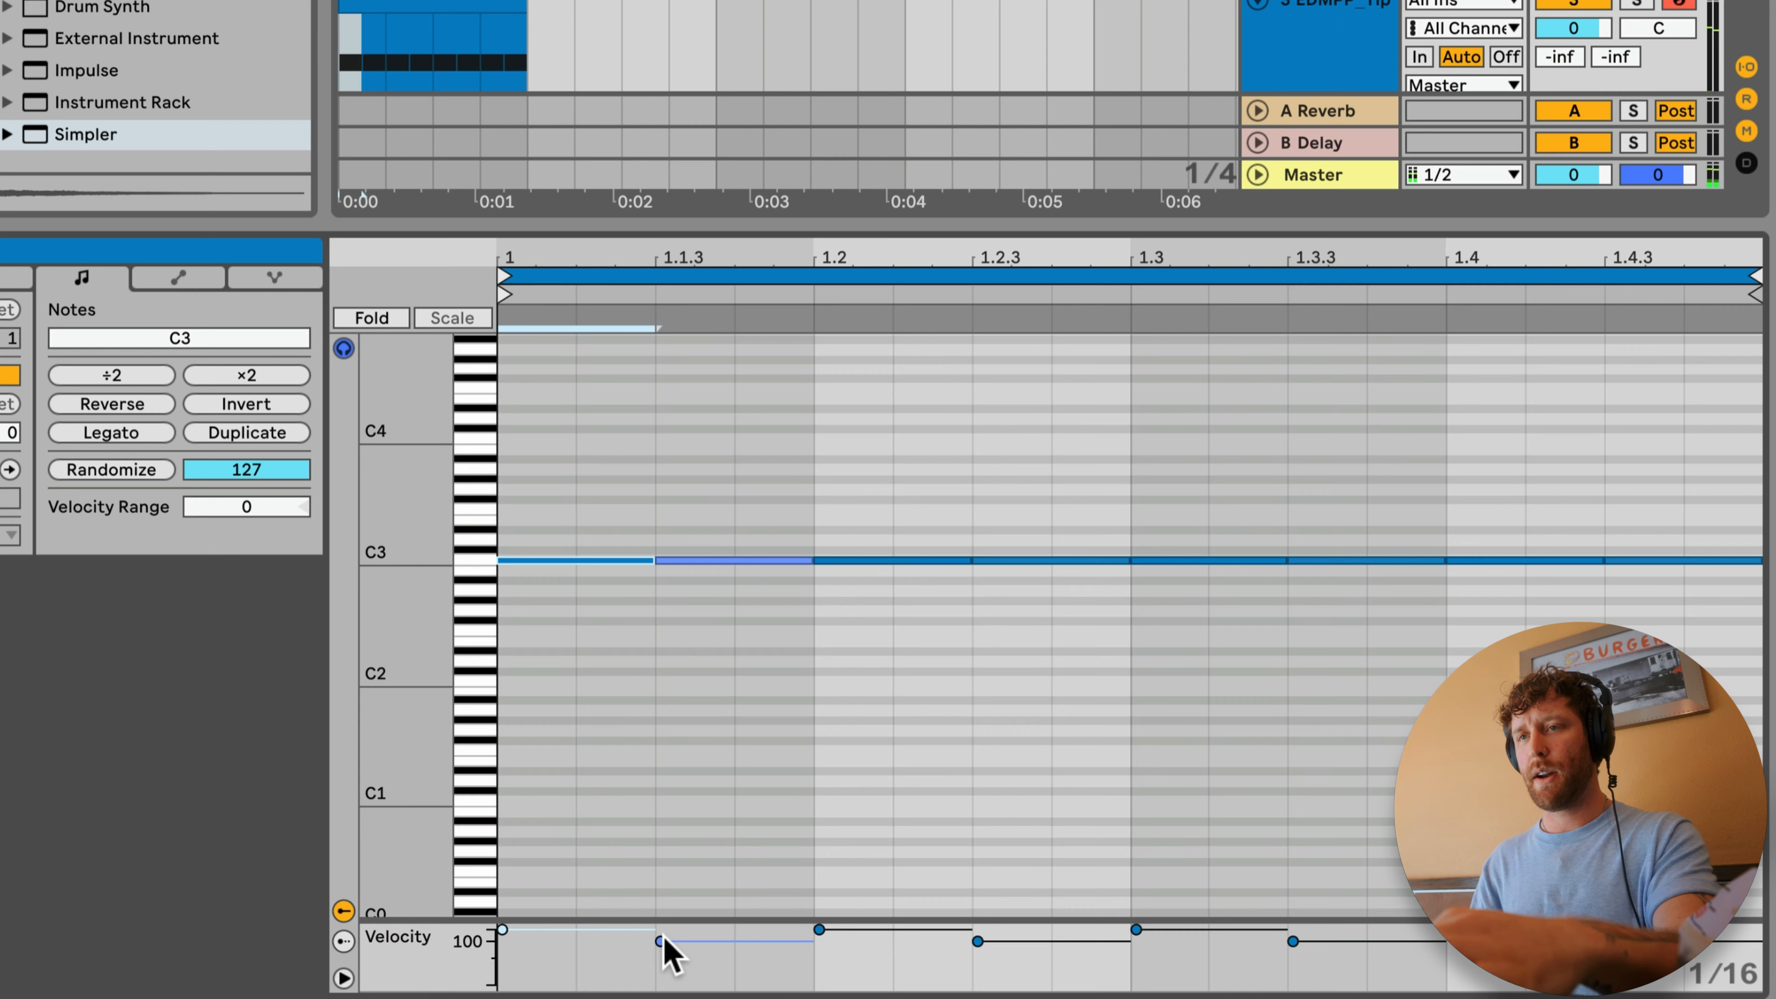
Step: Select the off-beat hi-hat notes, lower their velocity to 81 and play the clip
click(420, 294)
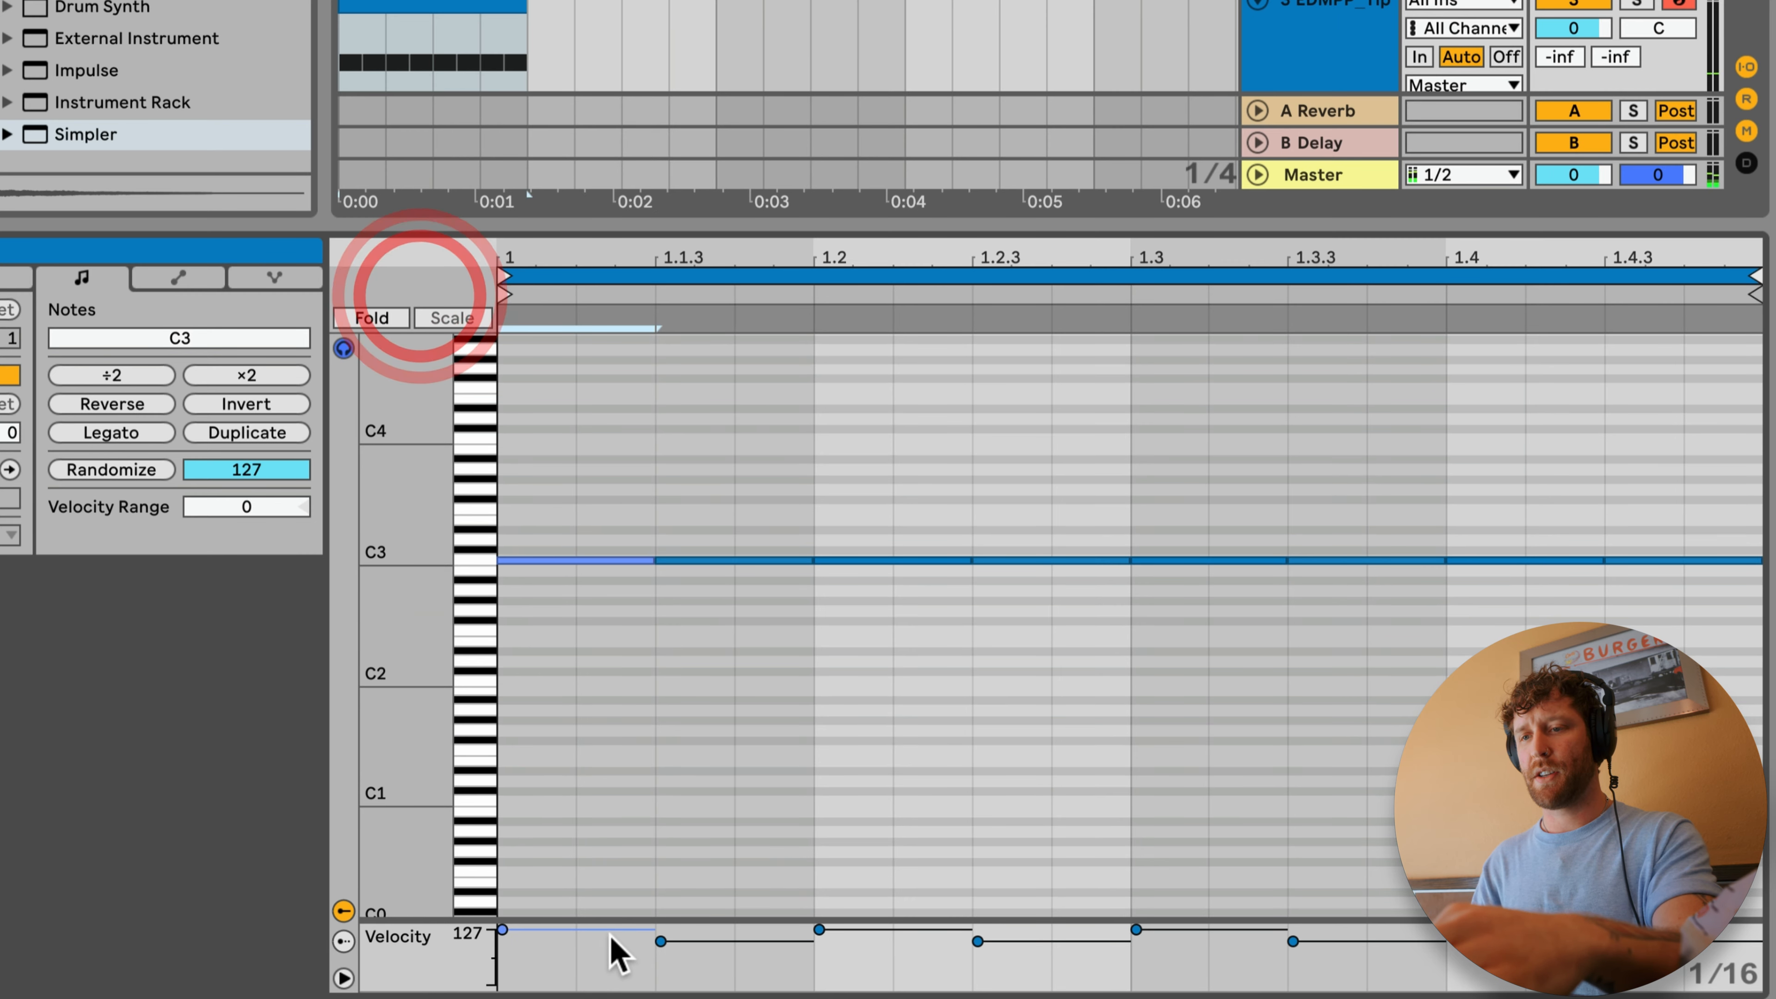
drag(748, 451, 776, 630)
drag(1048, 482, 1082, 691)
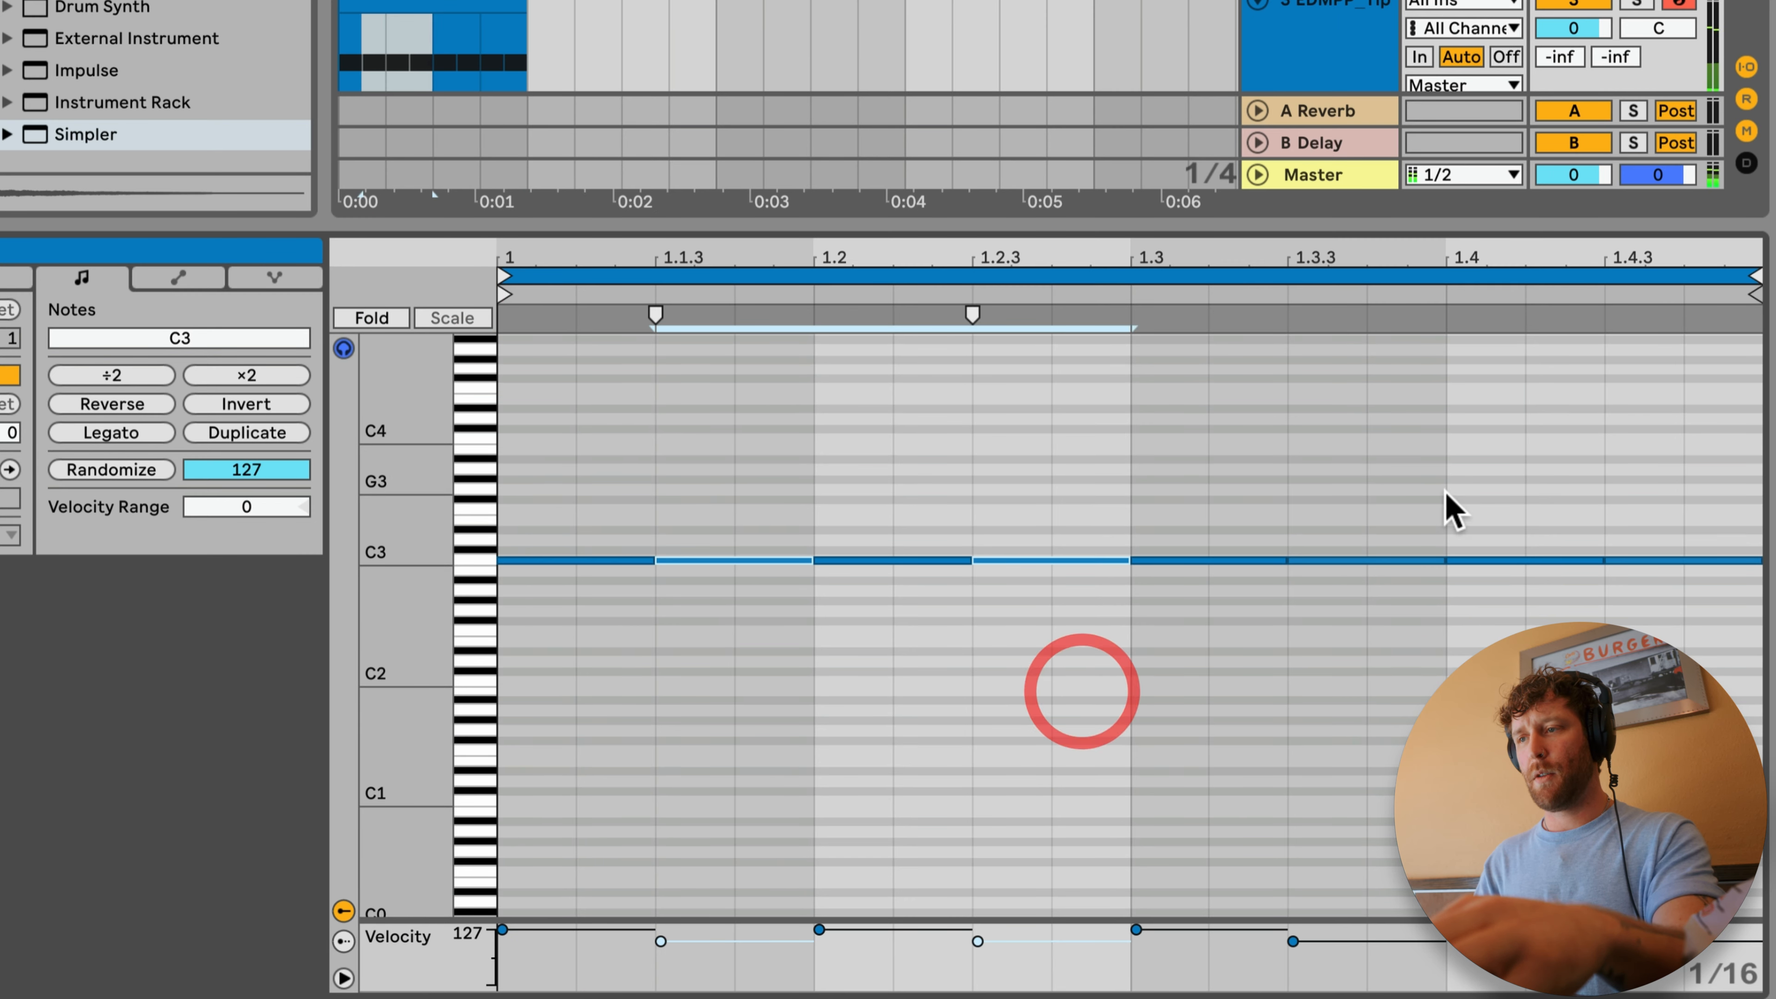
drag(978, 948, 978, 950)
key(space)
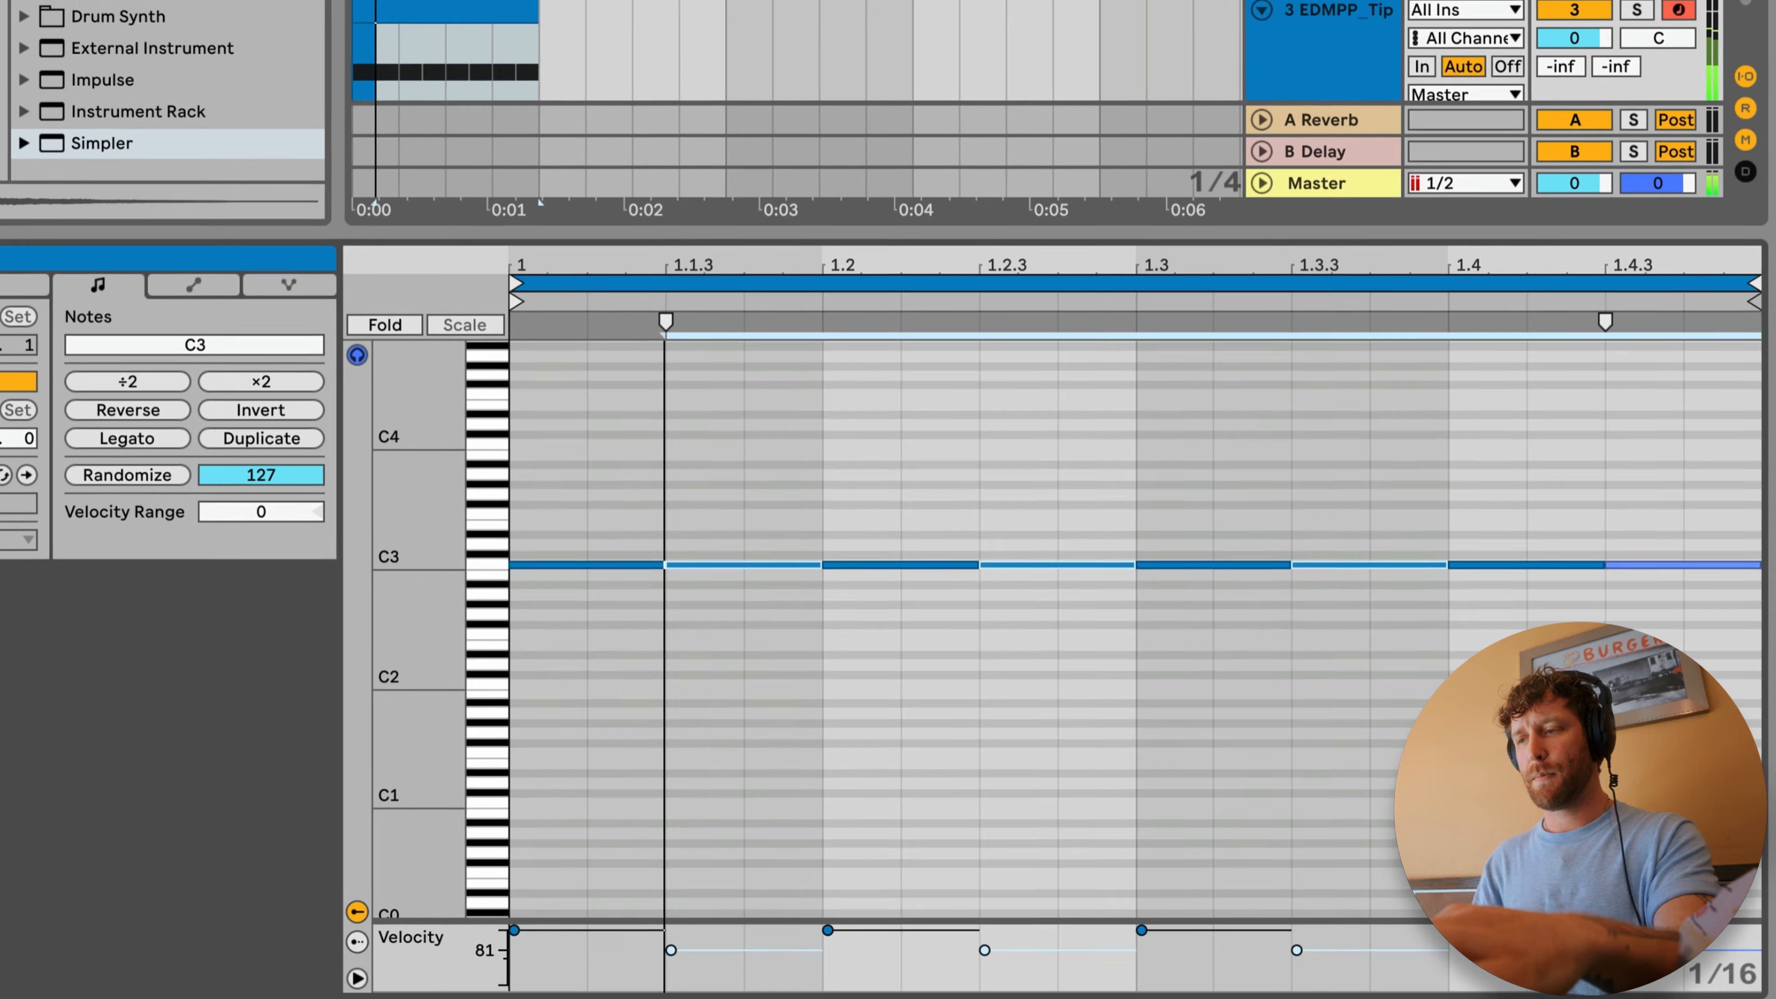
Step: Duplicate the one-bar MIDI hi-hat clip on track 3 until it fills all eight bars
click(476, 5)
key(super+d)
key(super+d)
key(super+d)
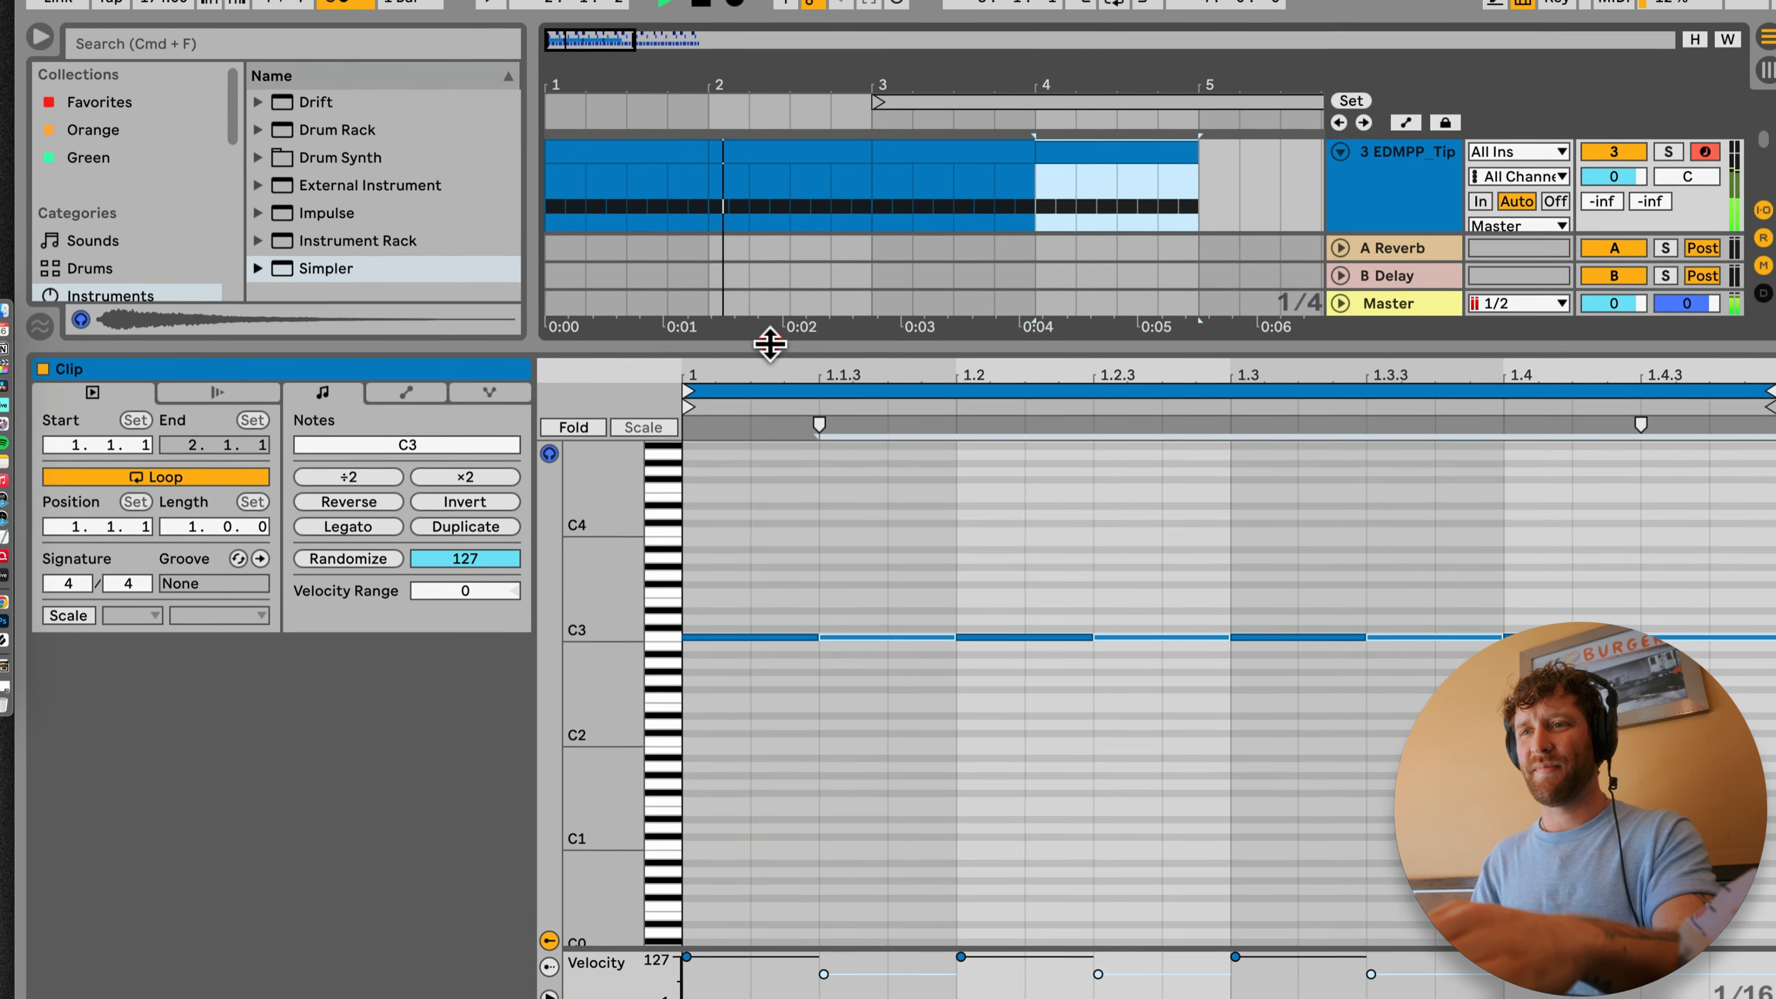
double_click(770, 344)
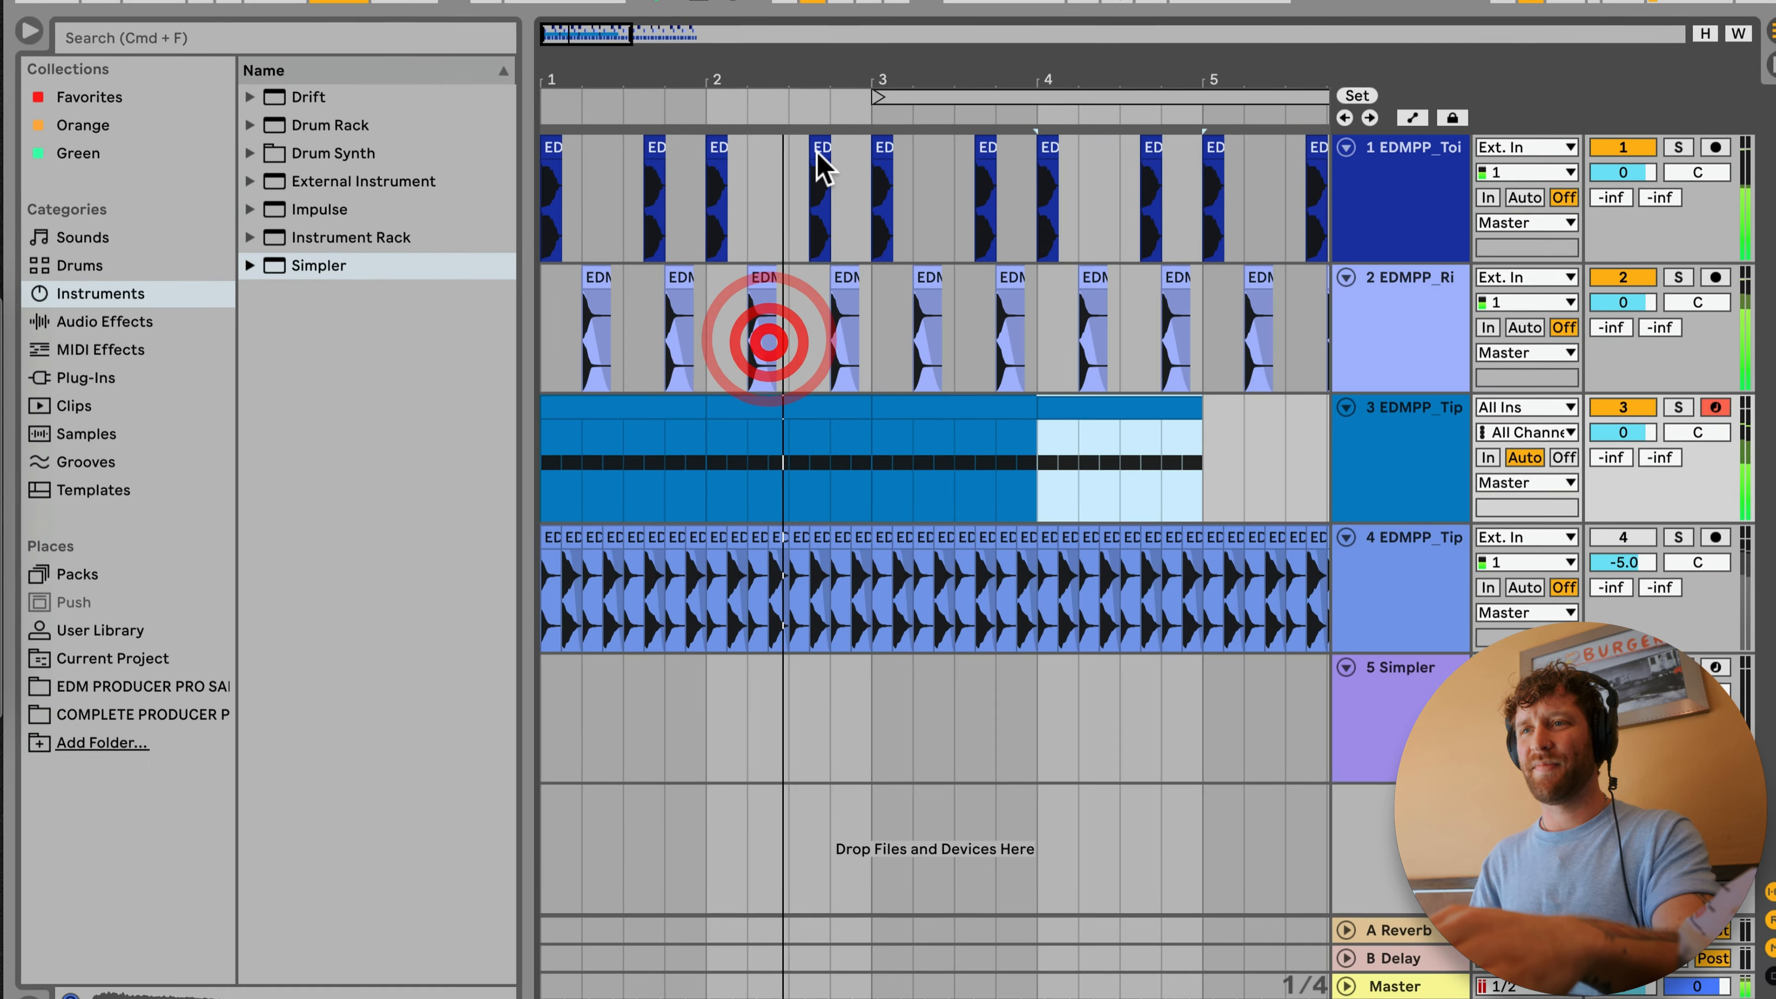
drag(819, 78, 819, 35)
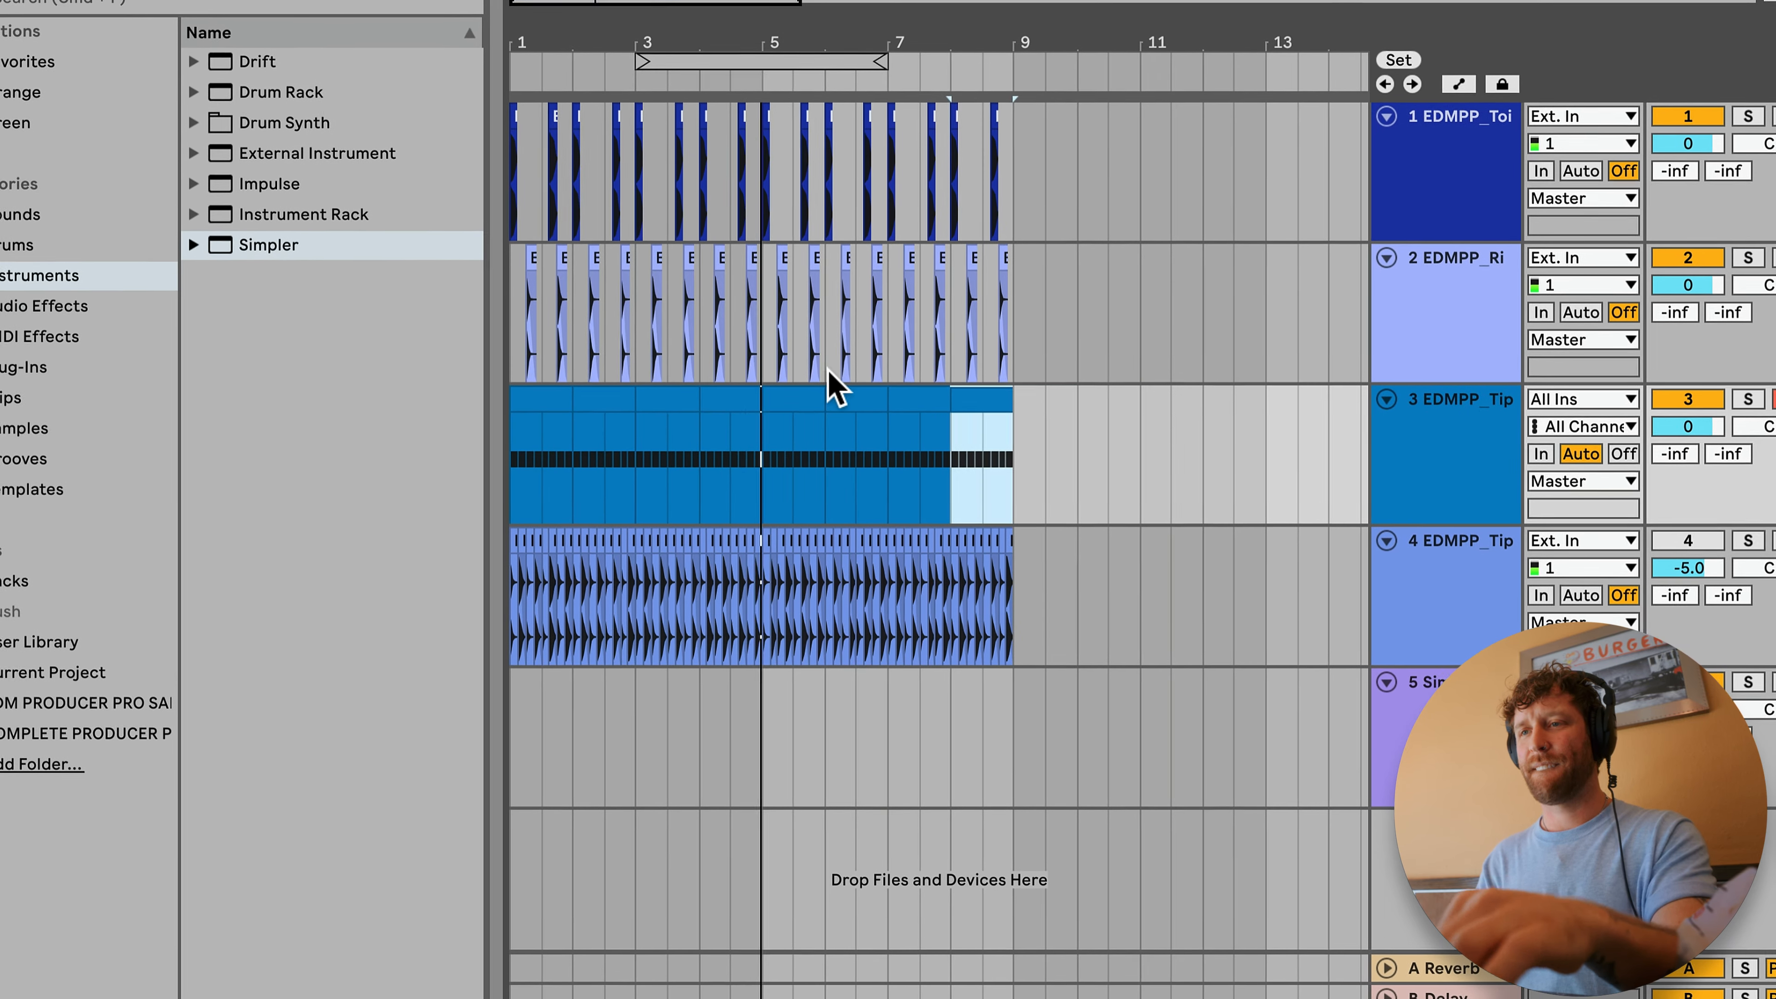
Step: Delete the deactivated audio hi-hat track 4 from the arrangement
click(1015, 593)
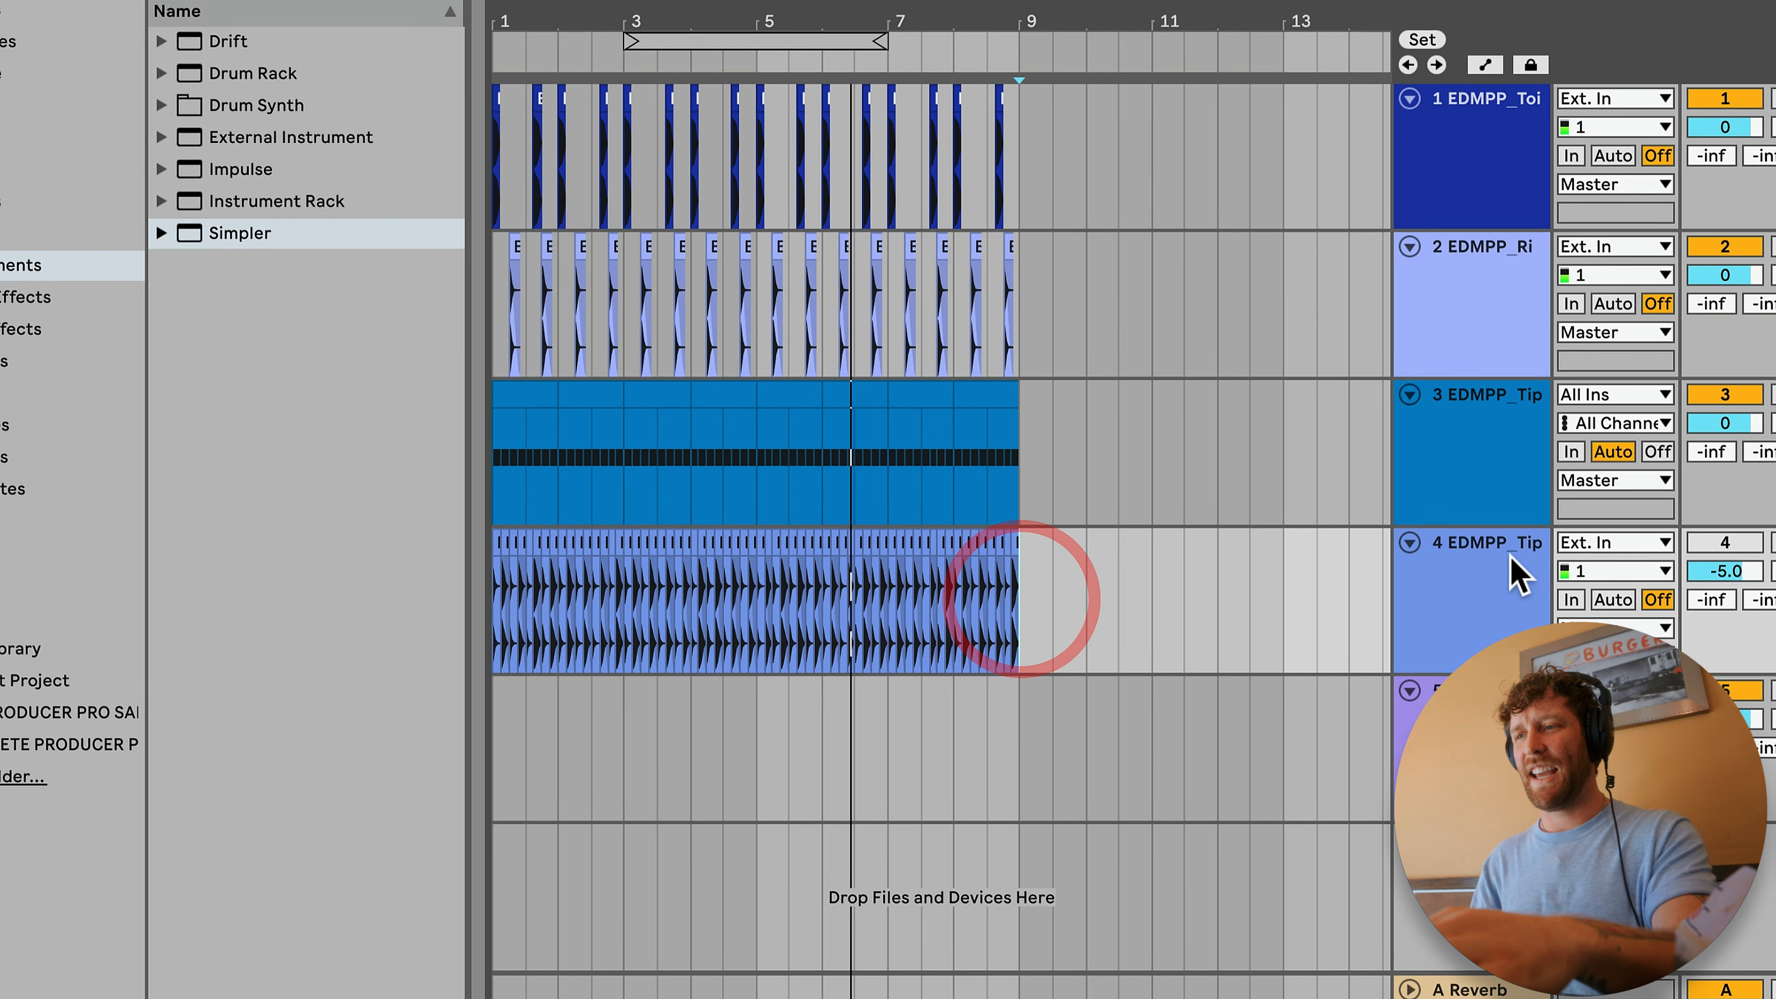
key(space)
click(1488, 562)
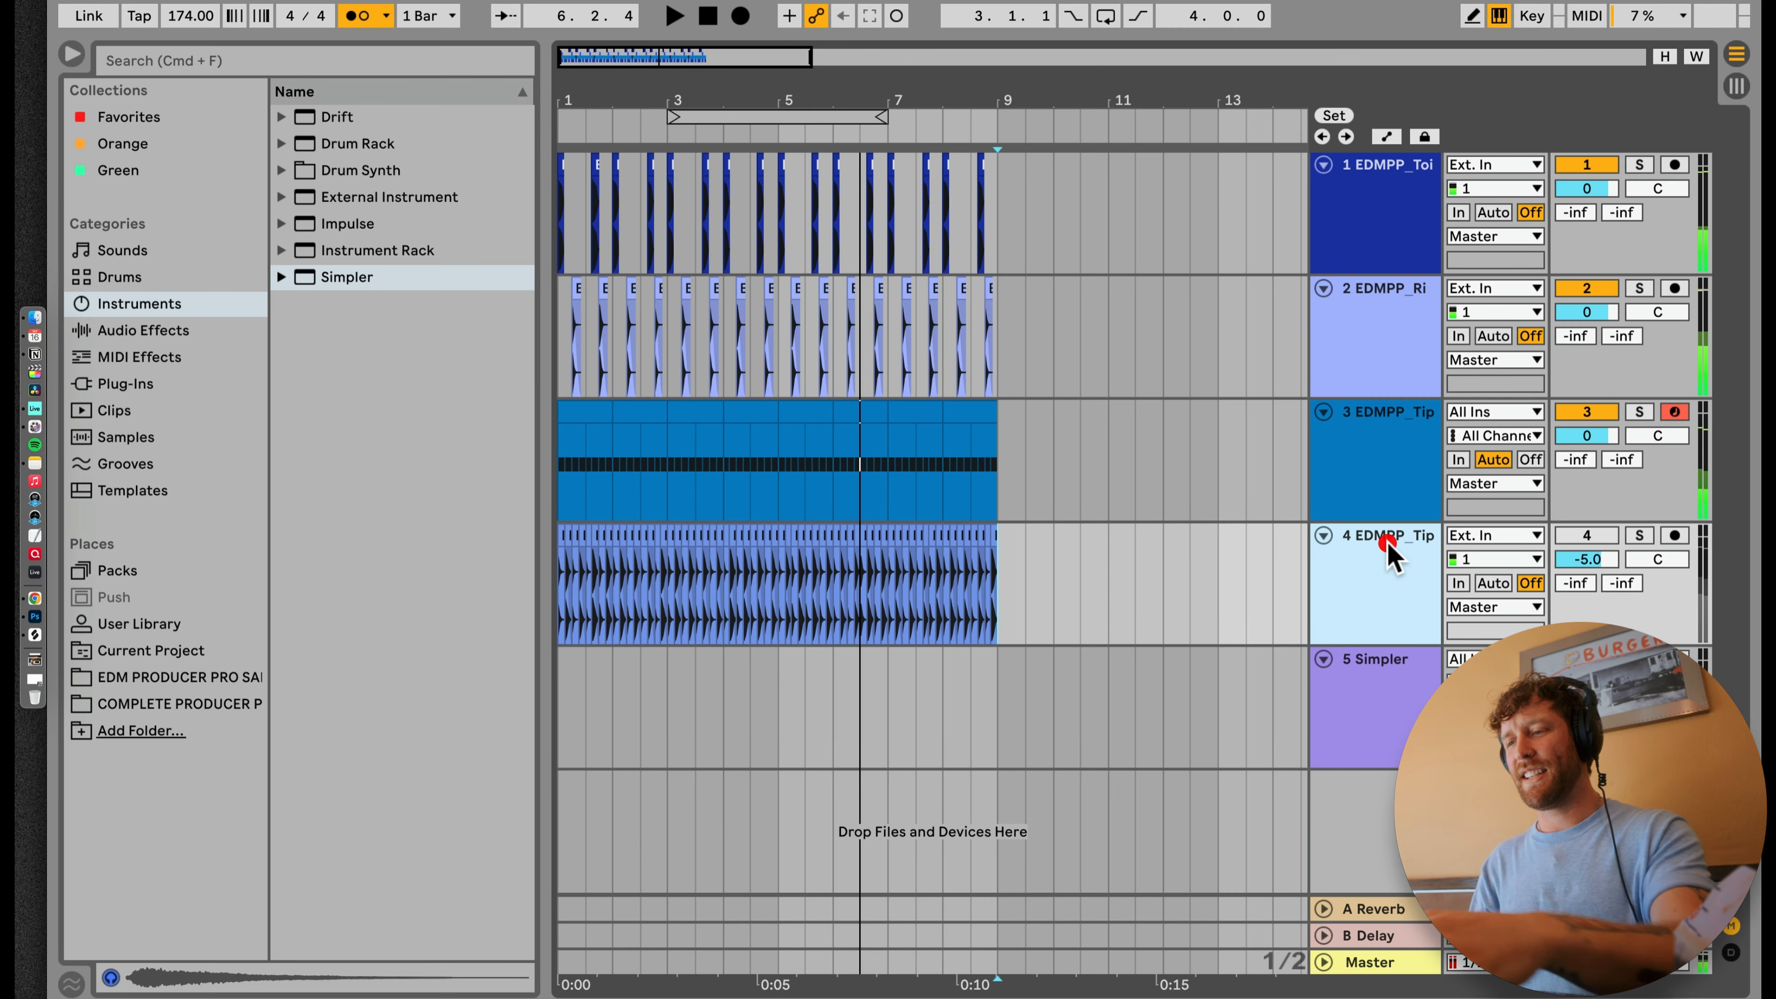
key(Delete)
Step: Insert a new audio track between the snare track and the MIDI hi-hat track
click(1473, 409)
click(1483, 244)
key(super+t)
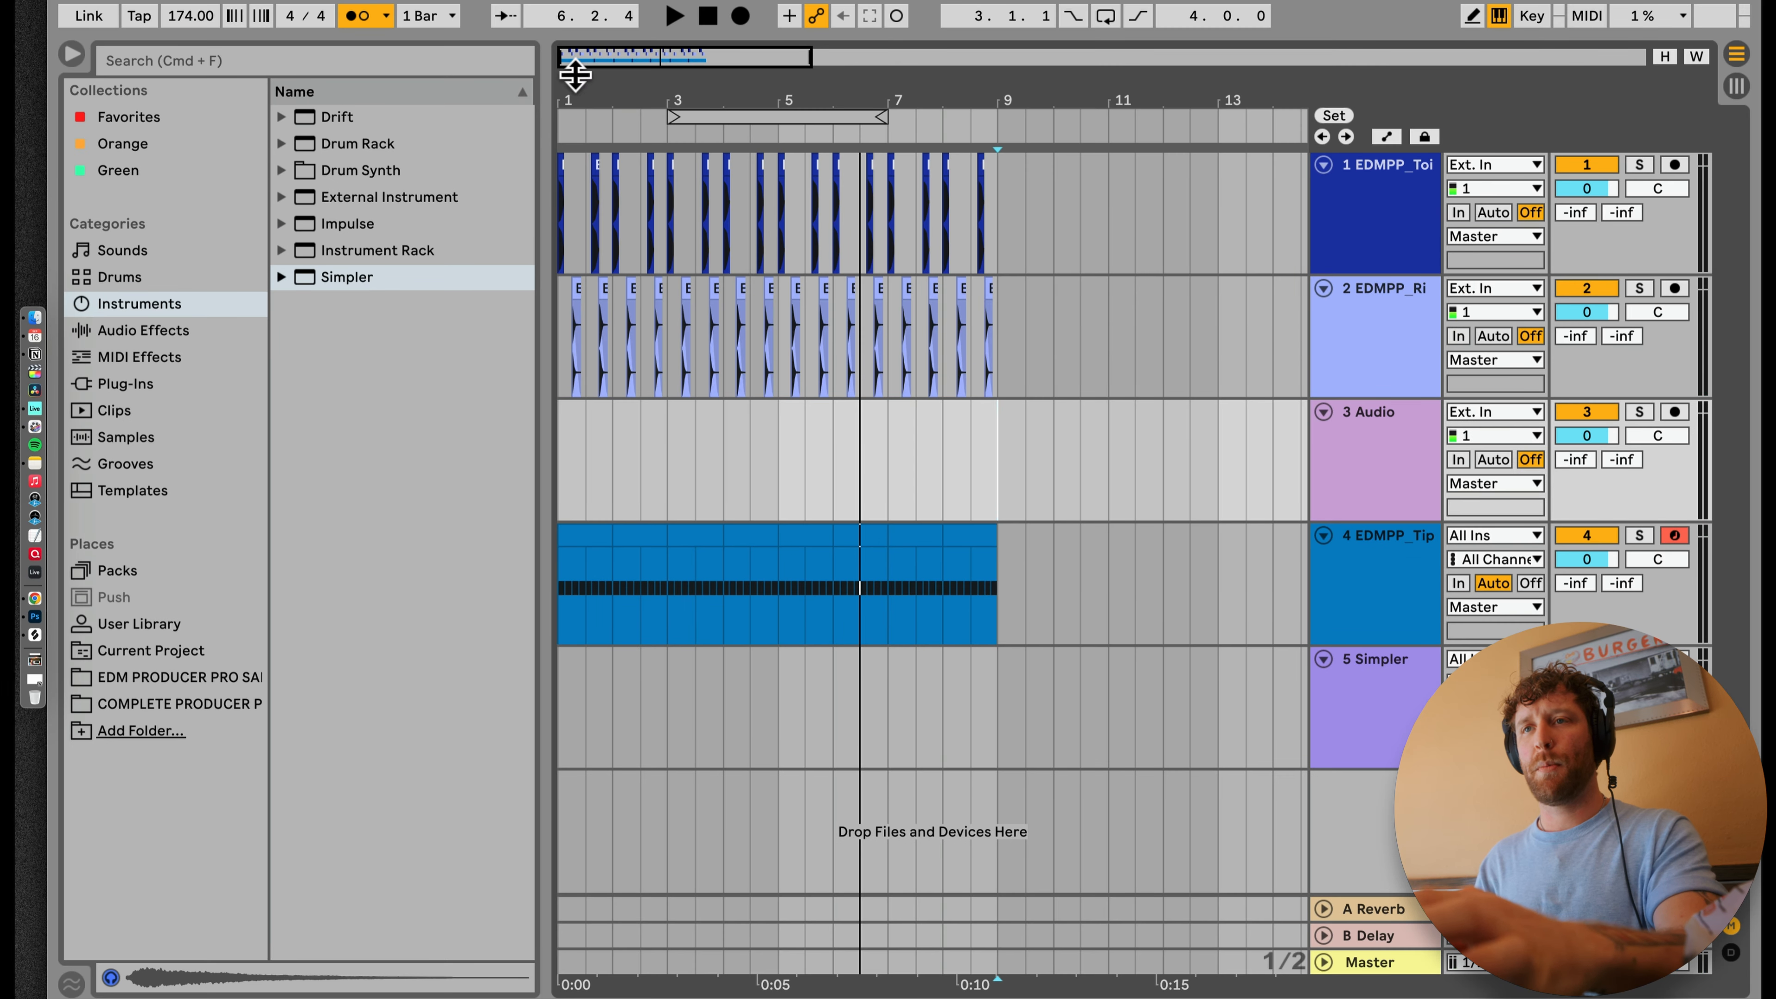
Step: Switch to Splice and search the library samples for "rim"
click(659, 283)
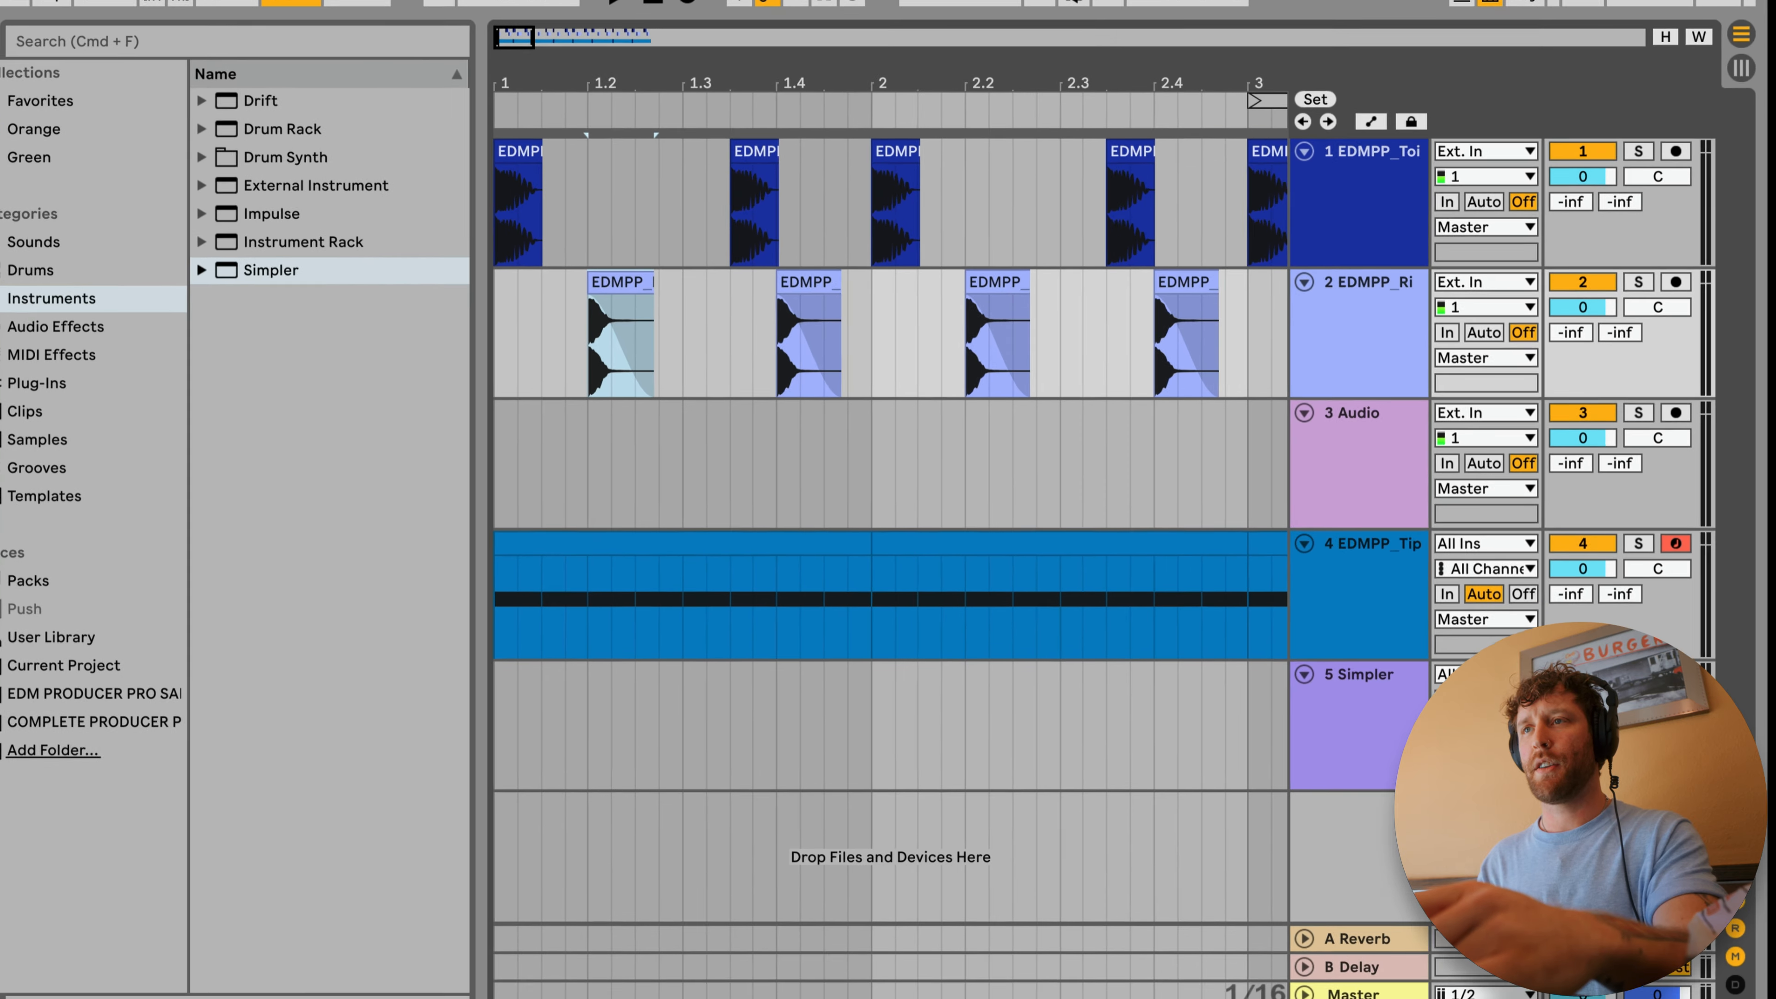
key(super+Tab)
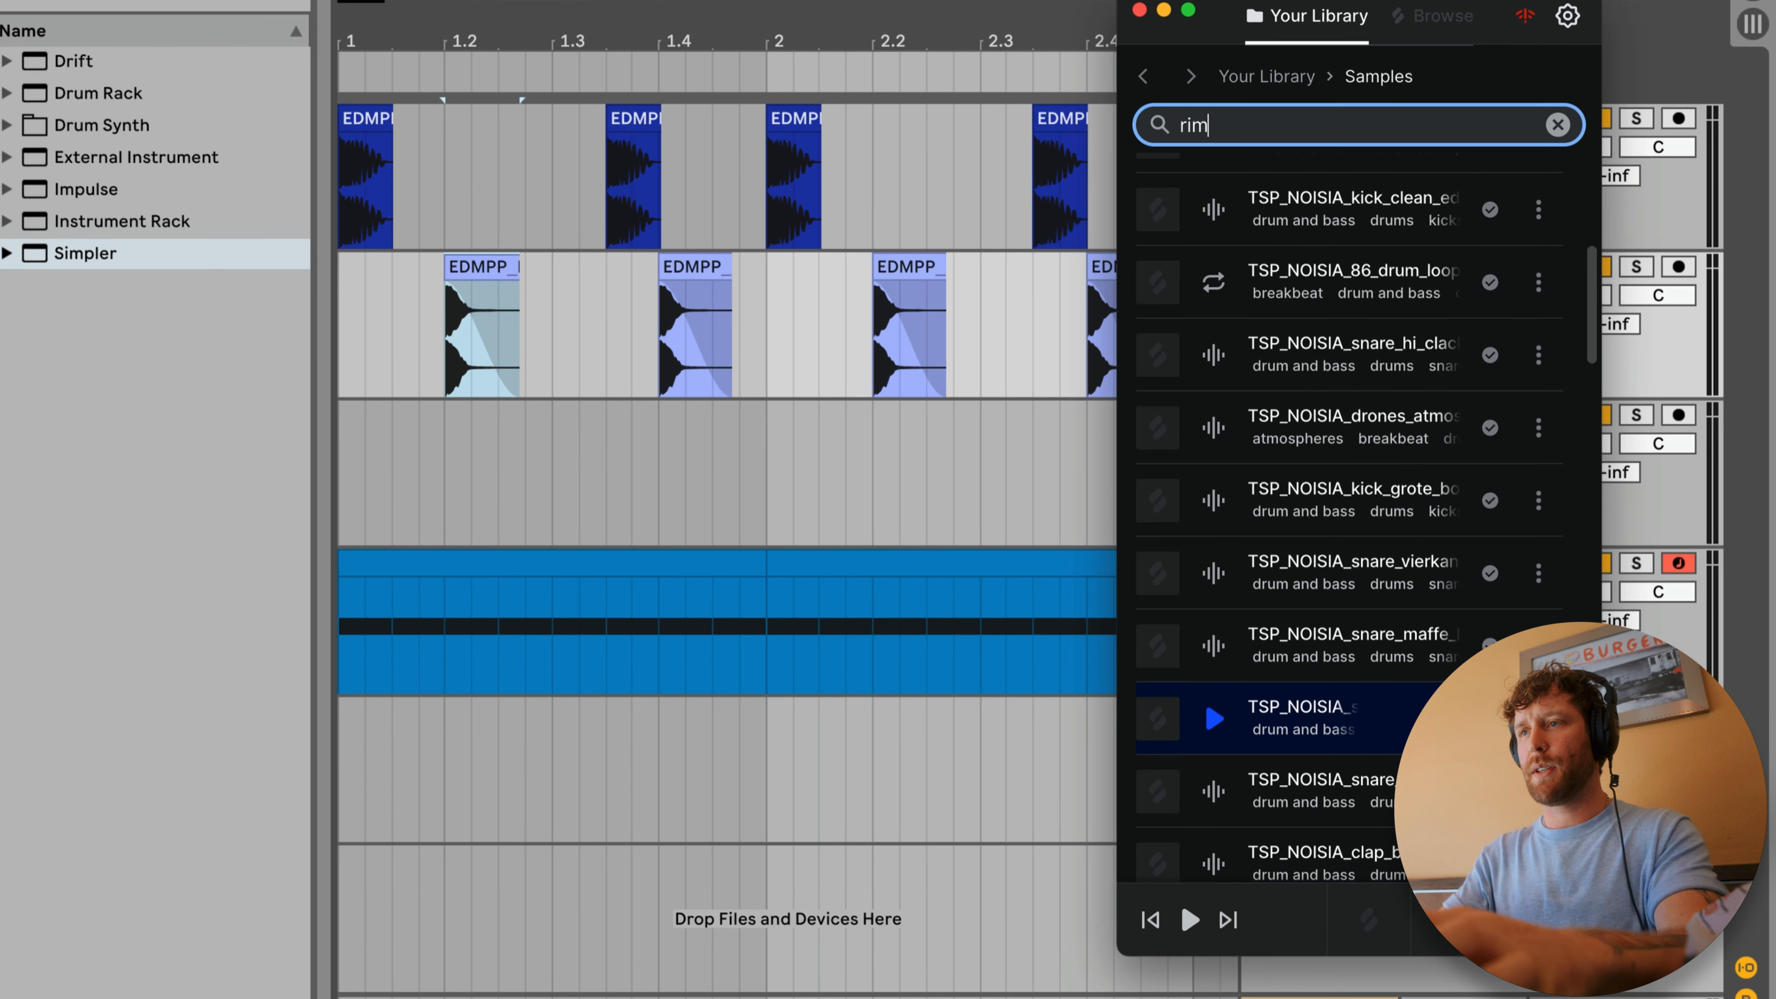
key(Return)
scroll(1215, 515, down, 5)
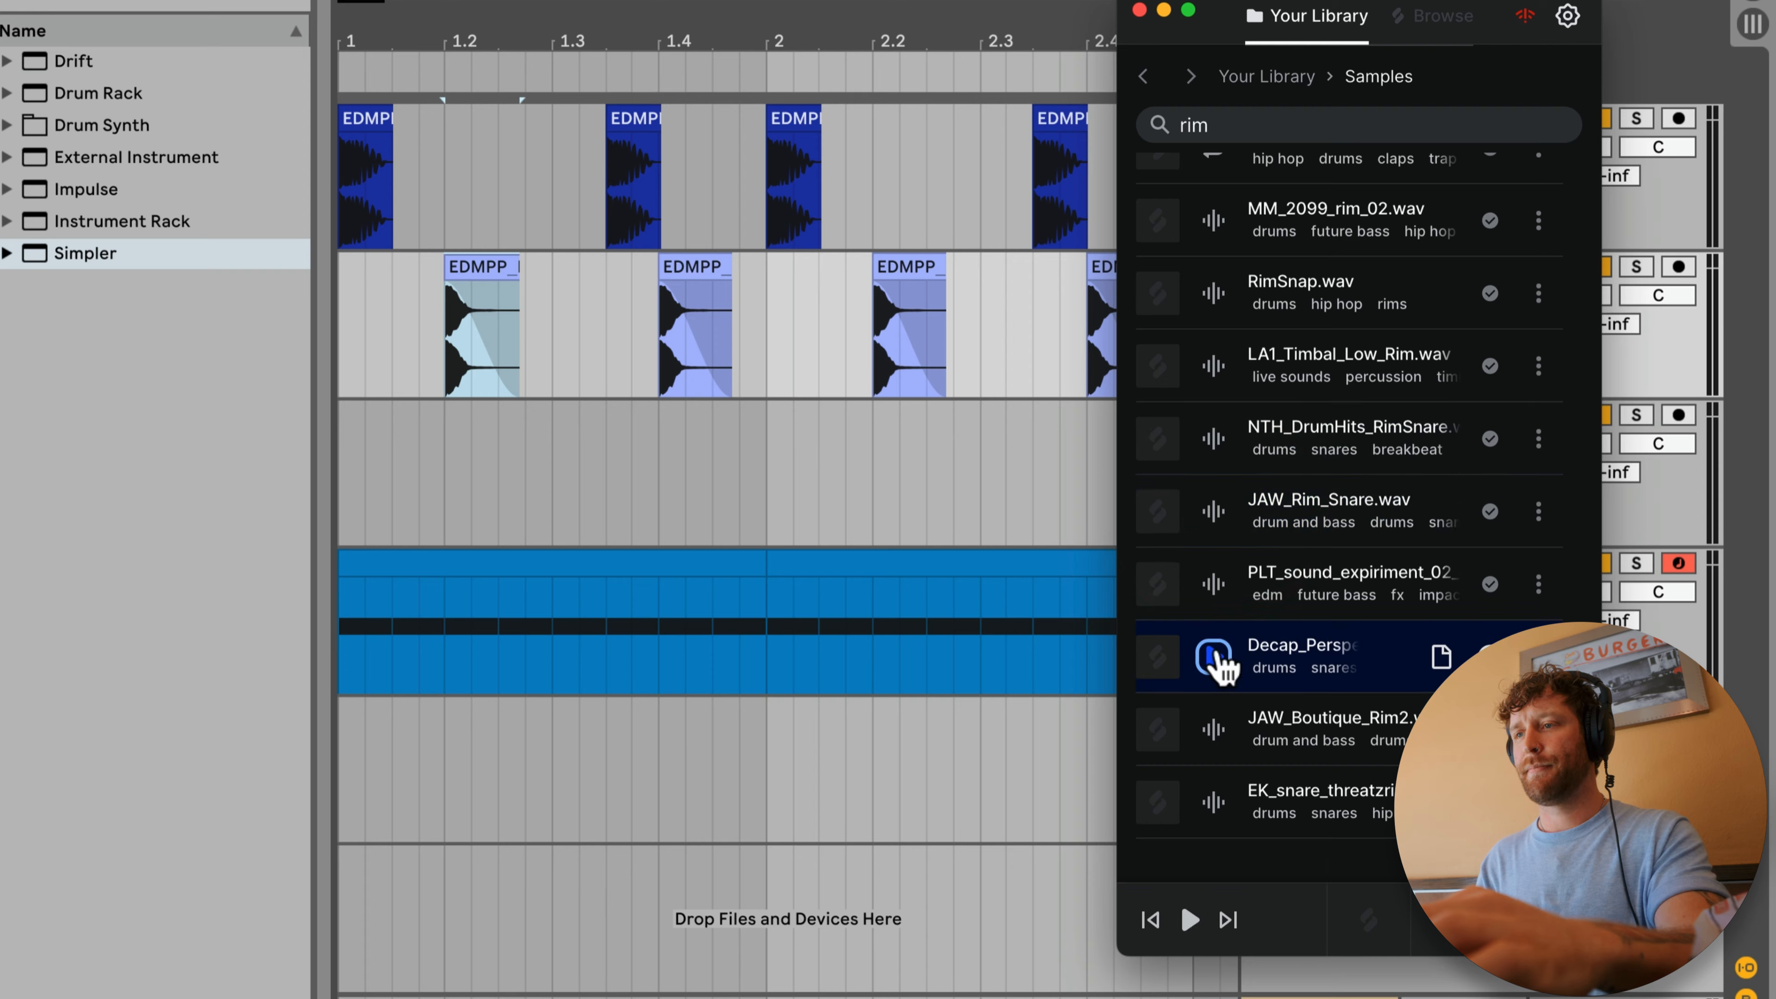
Step: Place short JAW_Rim_Snare hits between the snares on track 3 and play them back with the beat
drag(554, 458, 552, 454)
click(449, 439)
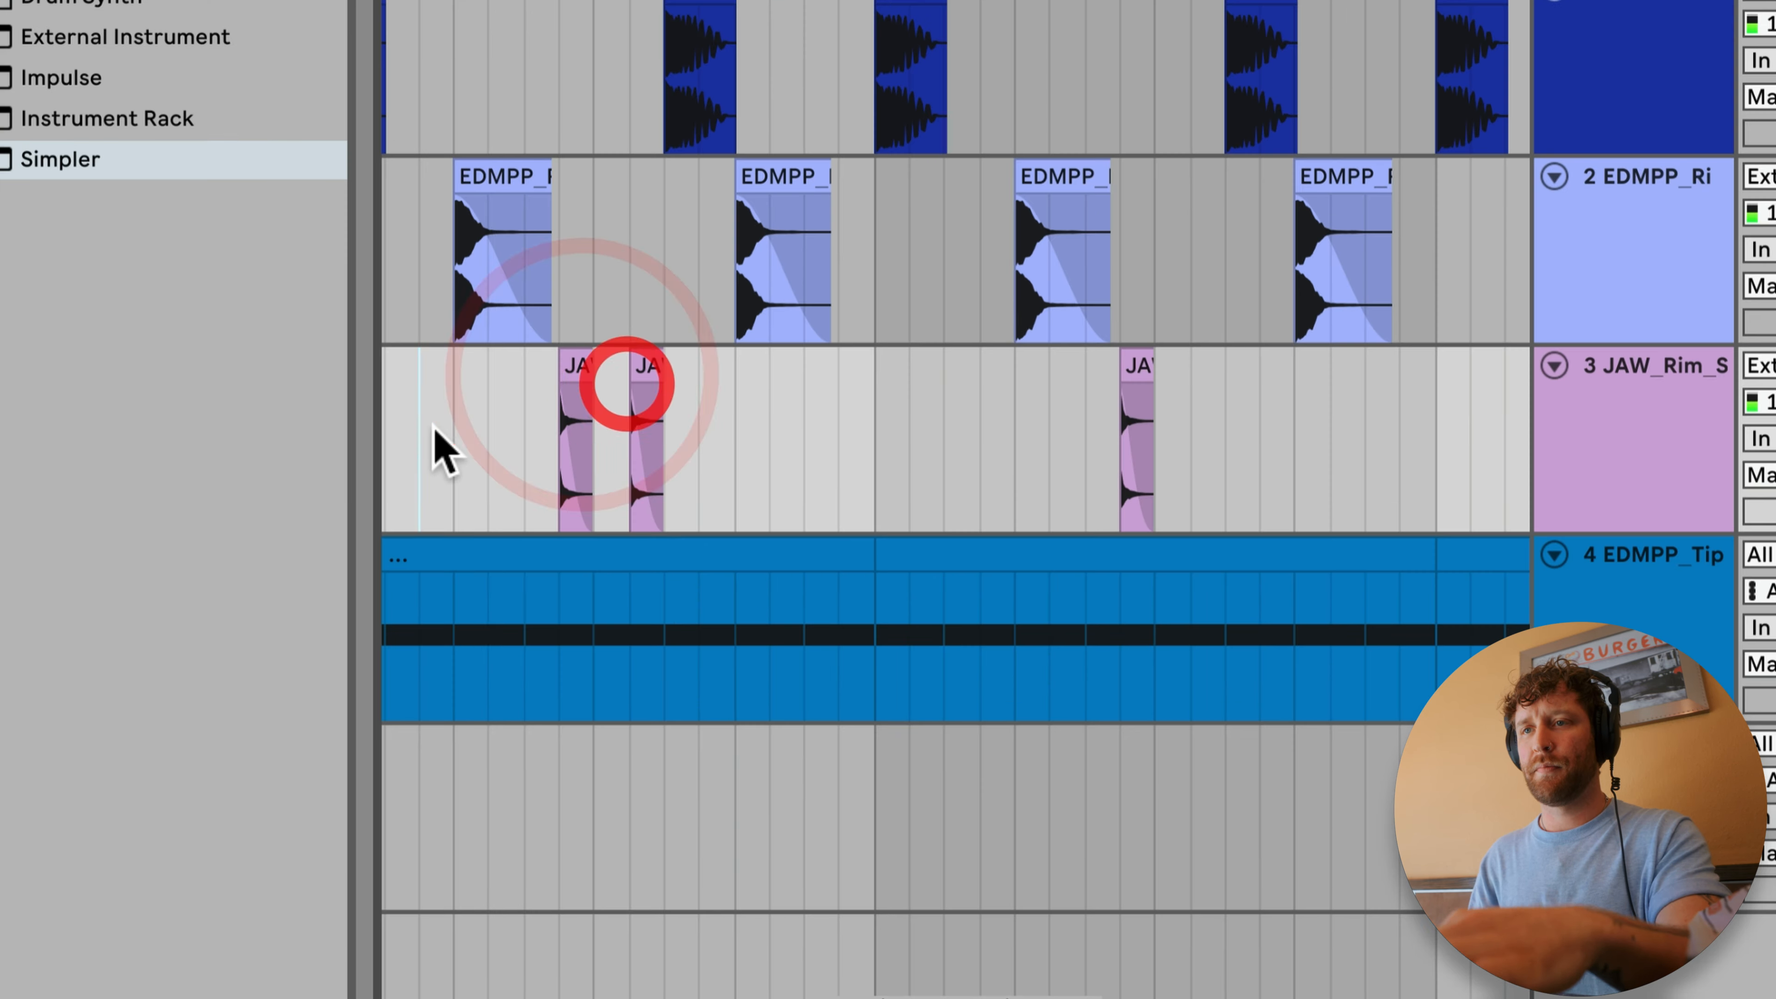
click(436, 428)
key(space)
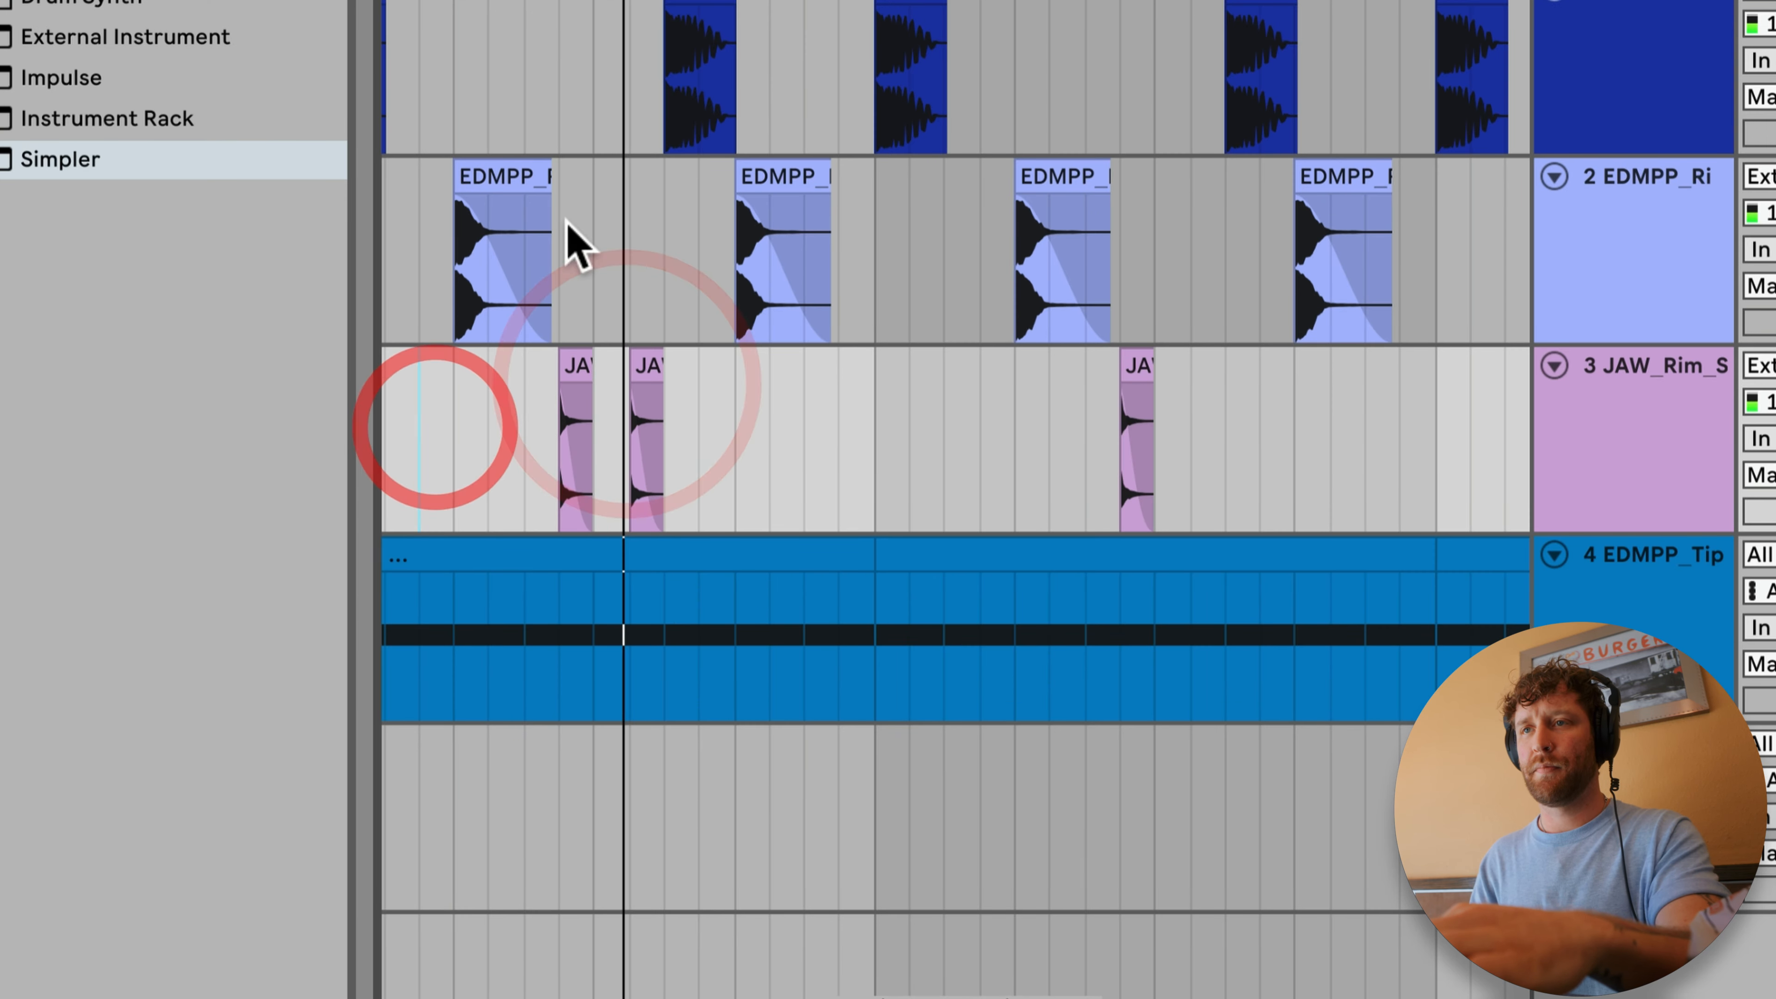
drag(755, 99, 755, 60)
key(space)
scroll(888, 238, up, 3)
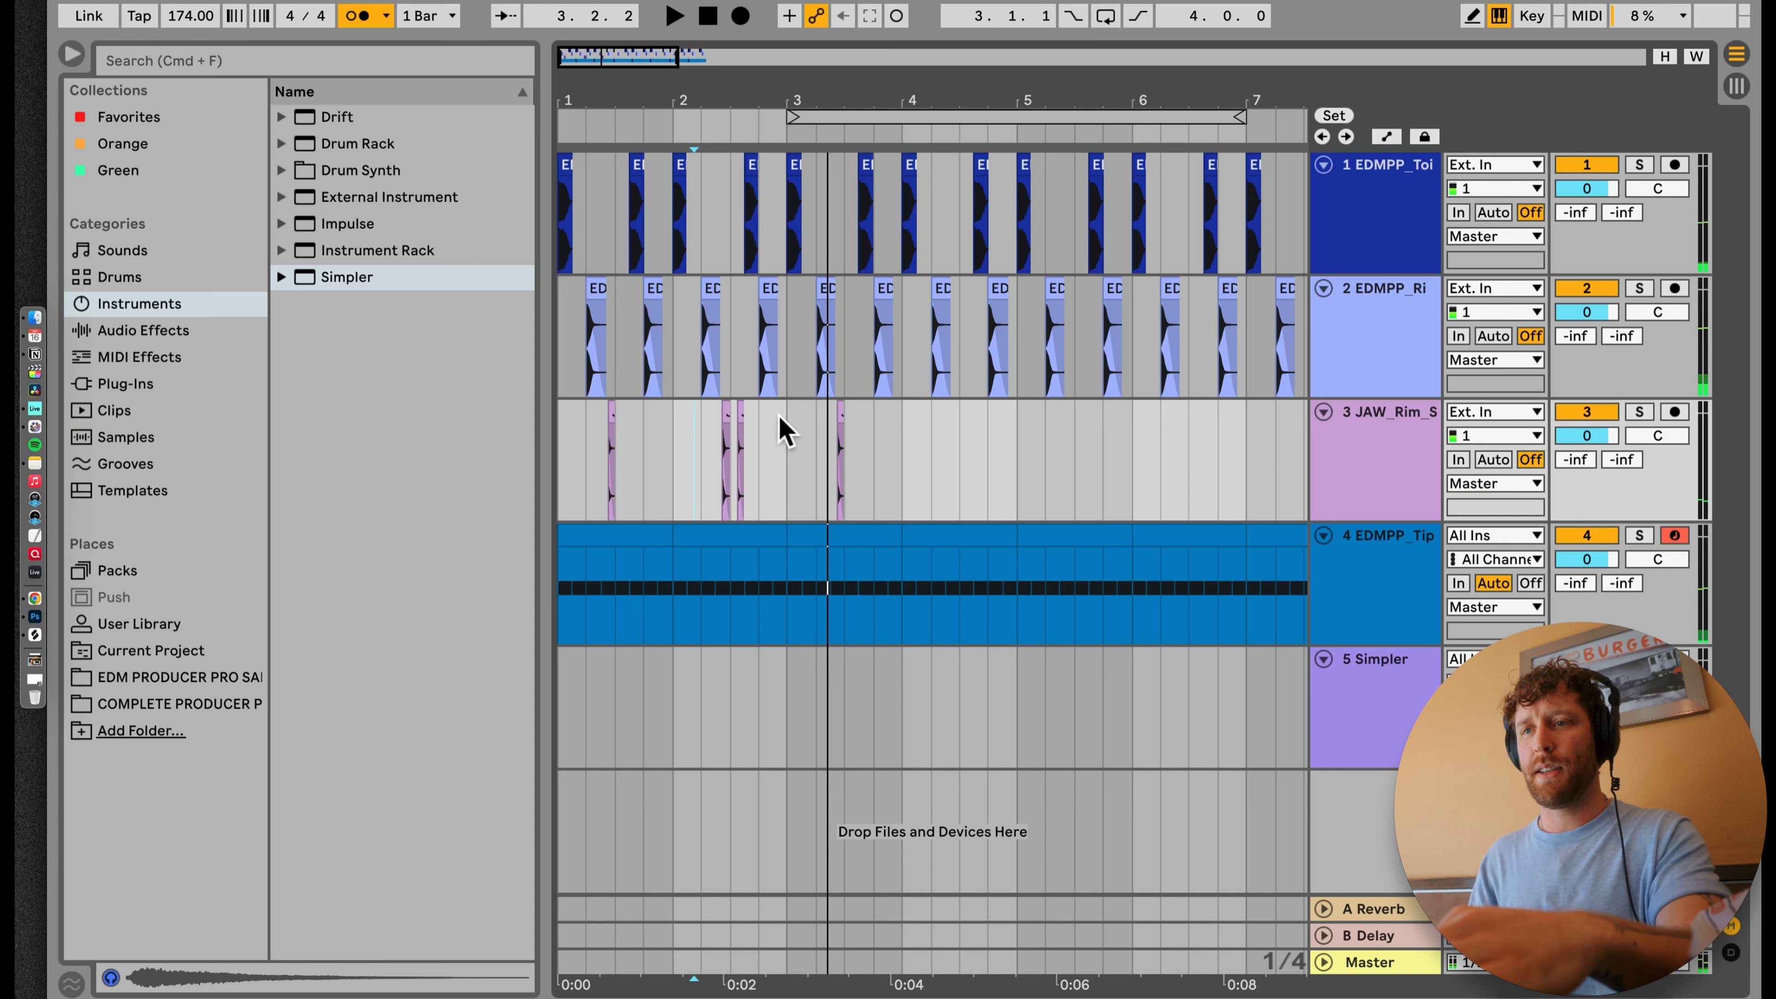
Step: Repeat the rim pattern on track 3 through bar 8 and play the arrangement from bar 1
drag(789, 450, 436, 461)
drag(728, 100, 731, 90)
click(580, 526)
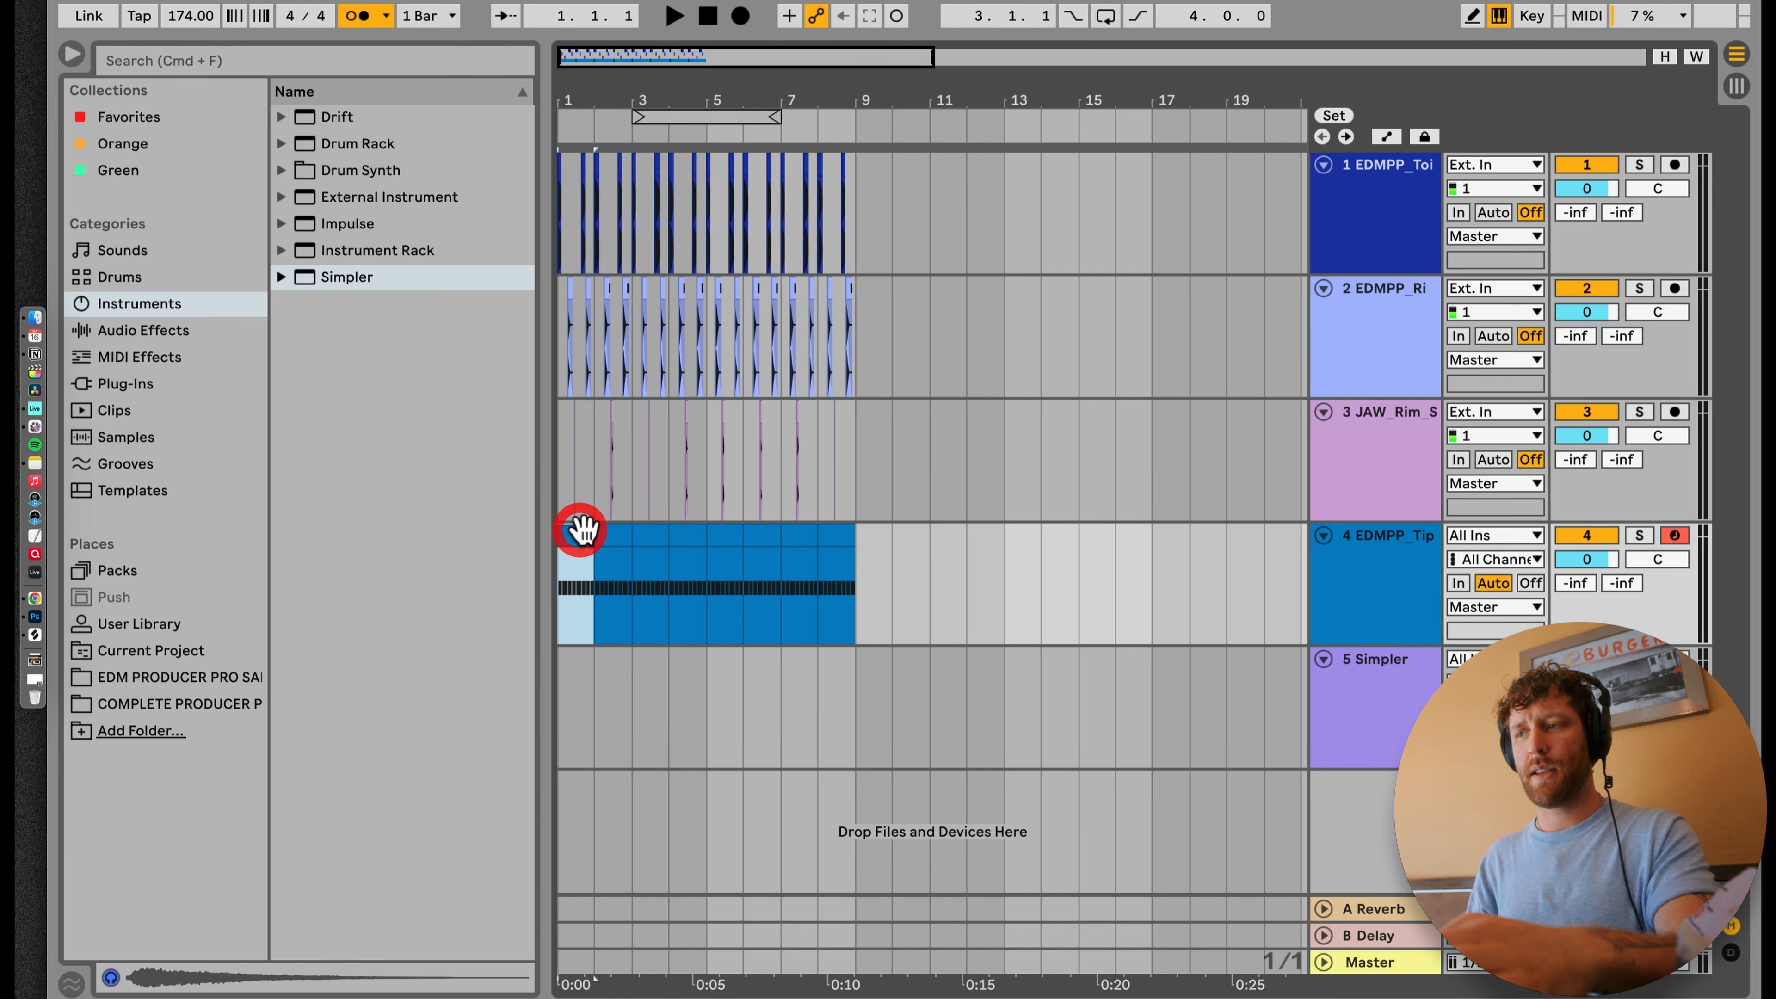
key(space)
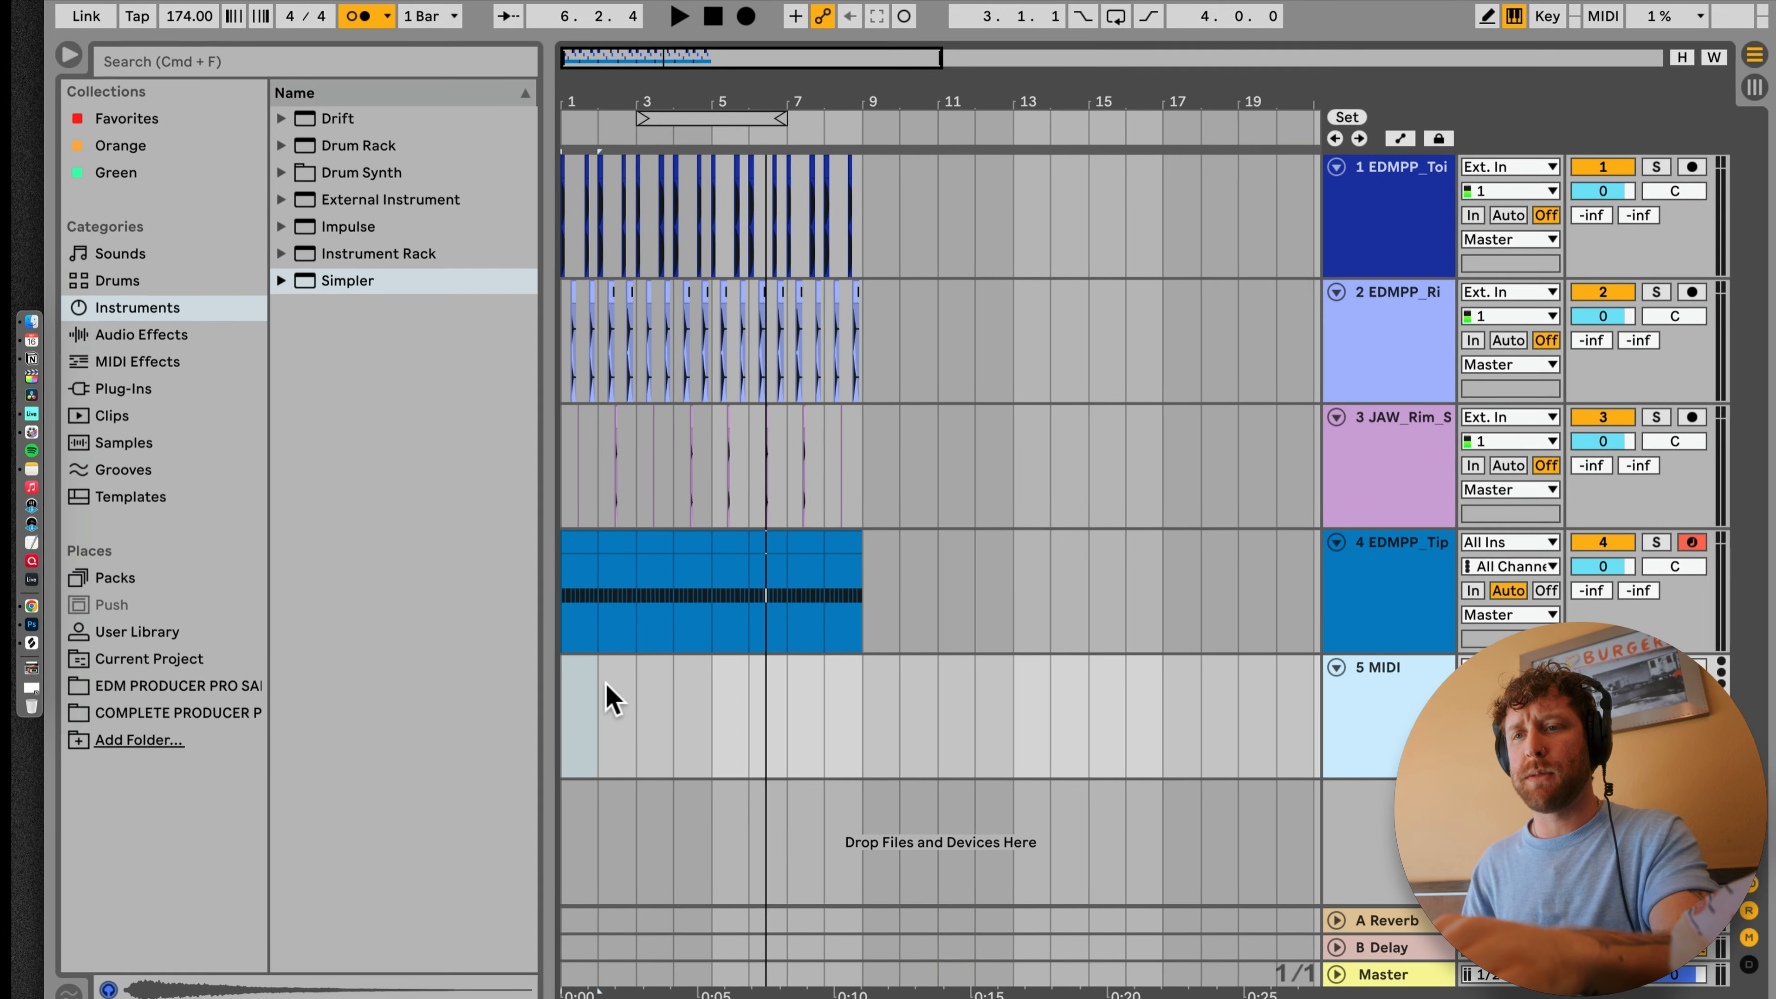
Step: Search the instruments for "bass" and expand Simpler's Bass presets, with the empty MIDI track 5 as the target
click(562, 703)
click(159, 304)
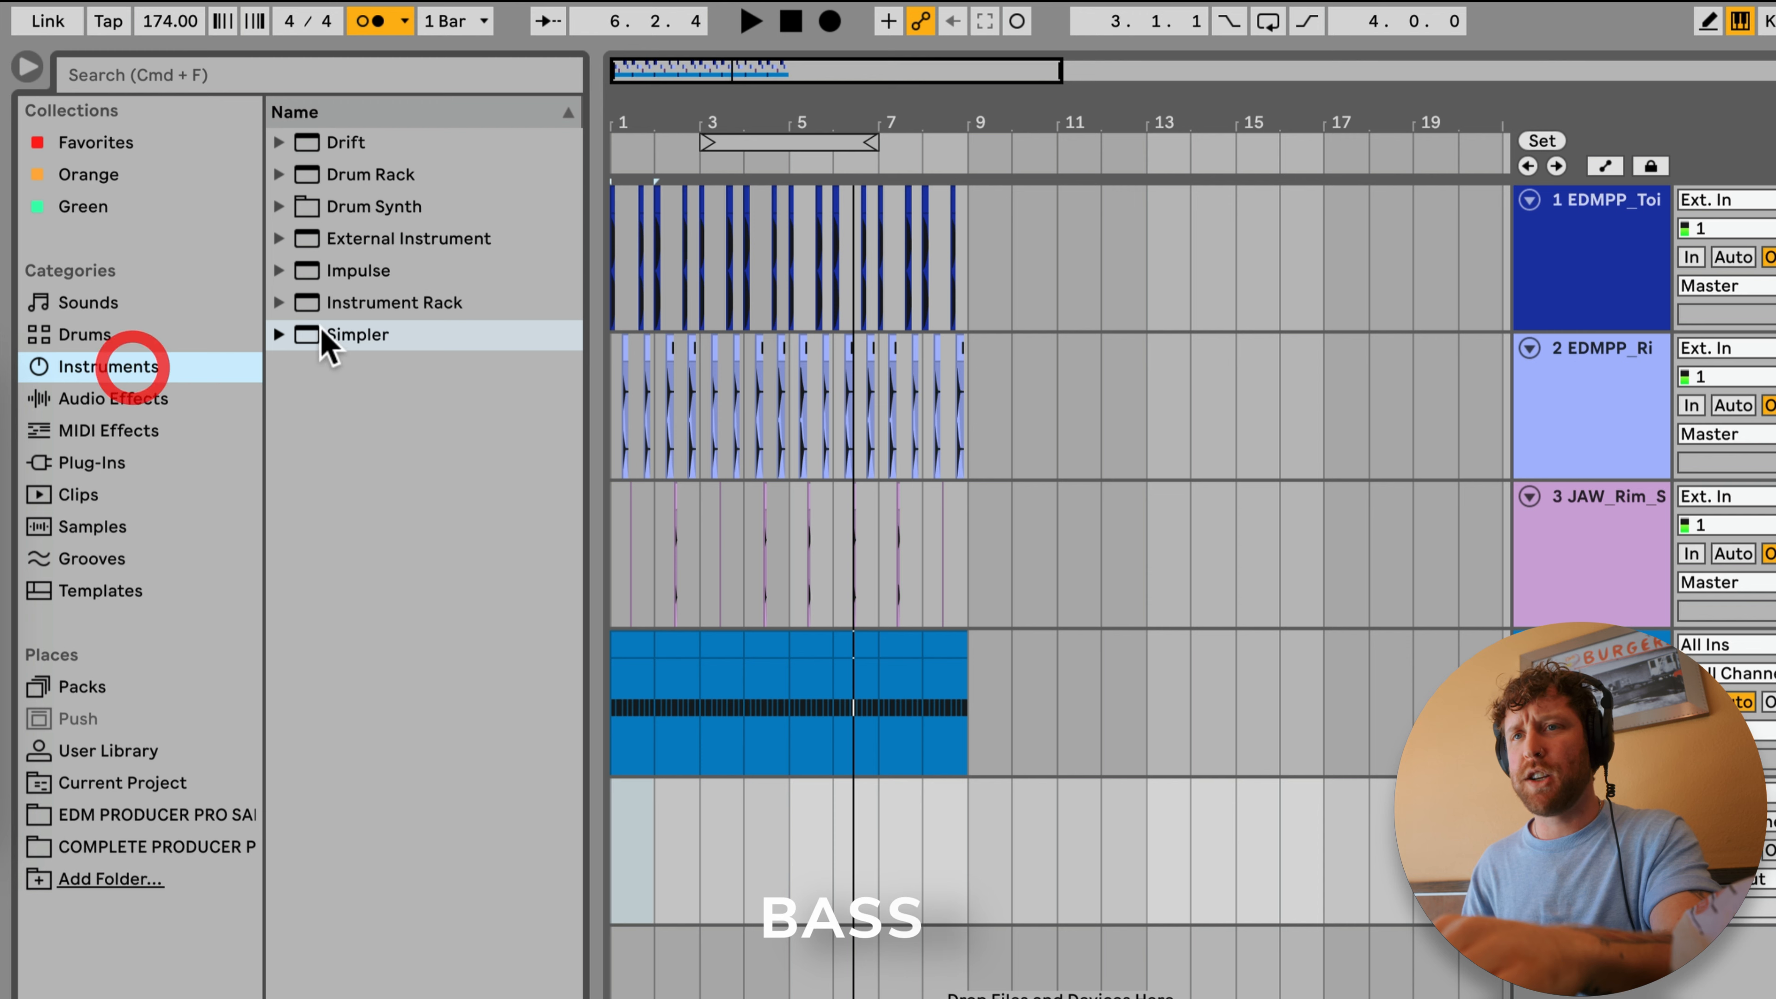
click(329, 74)
text(bass)
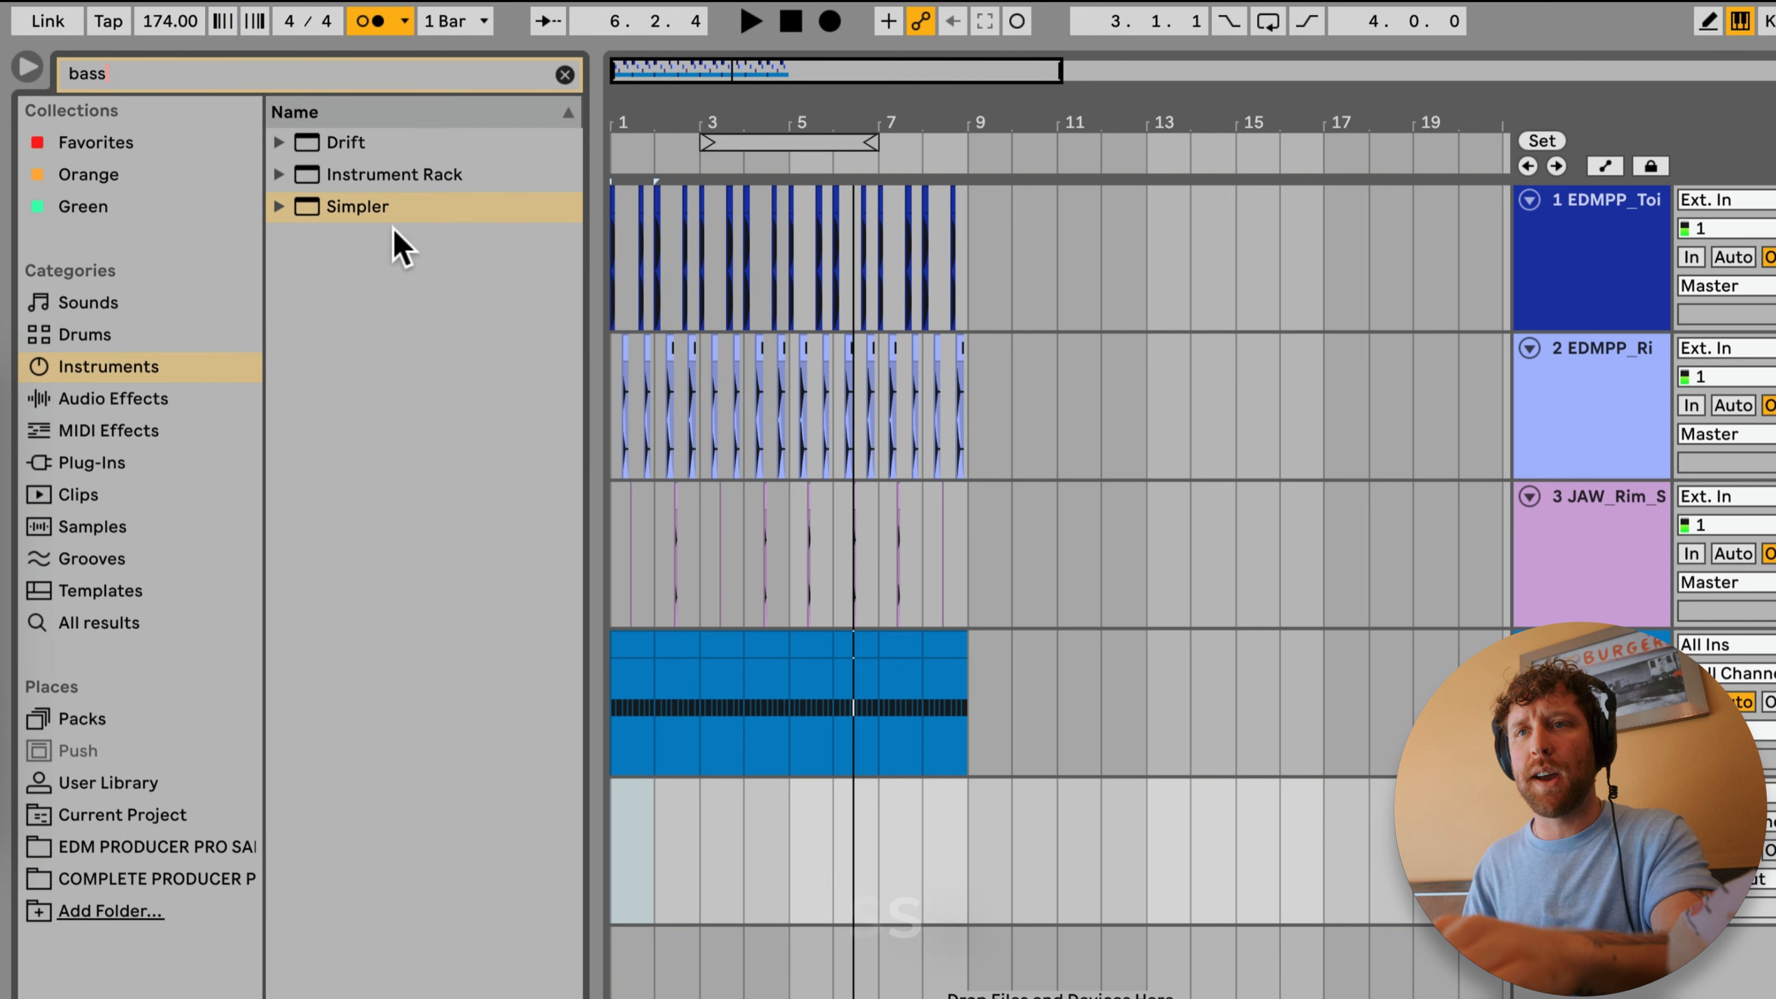
click(280, 207)
click(300, 239)
Step: Audition several Simpler bass presets and load Upright Bass onto MIDI track 5
click(347, 270)
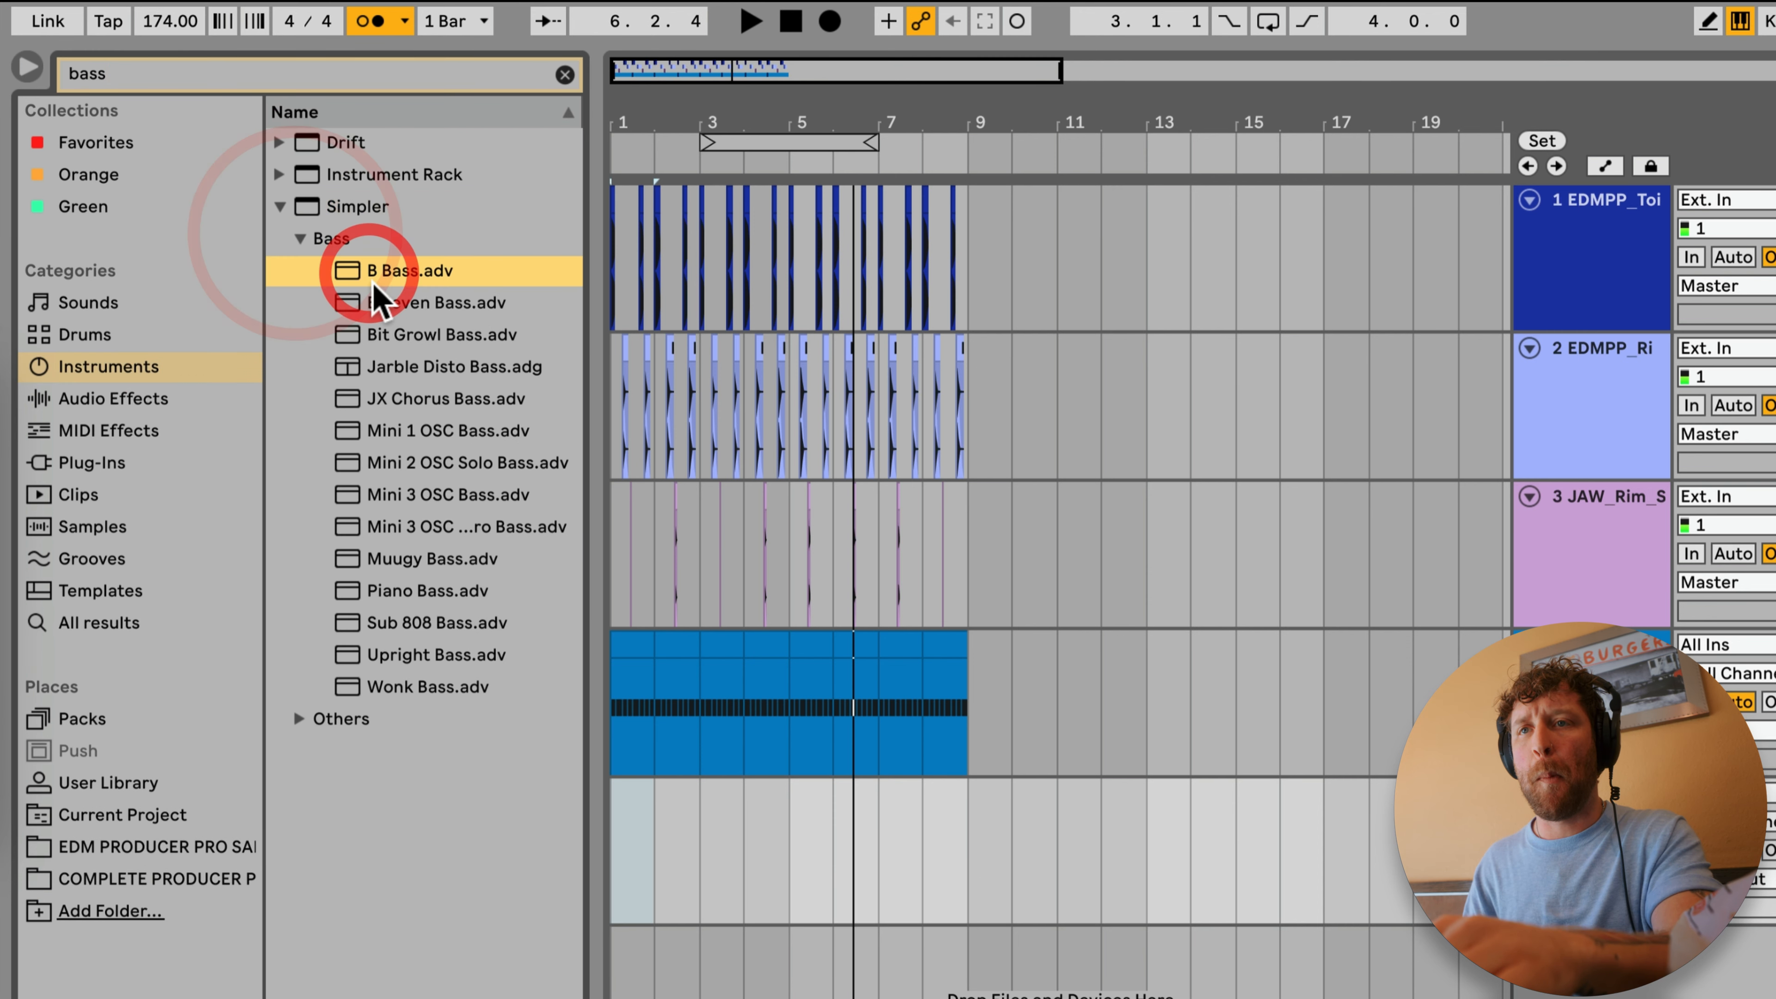
click(379, 296)
click(398, 333)
click(400, 357)
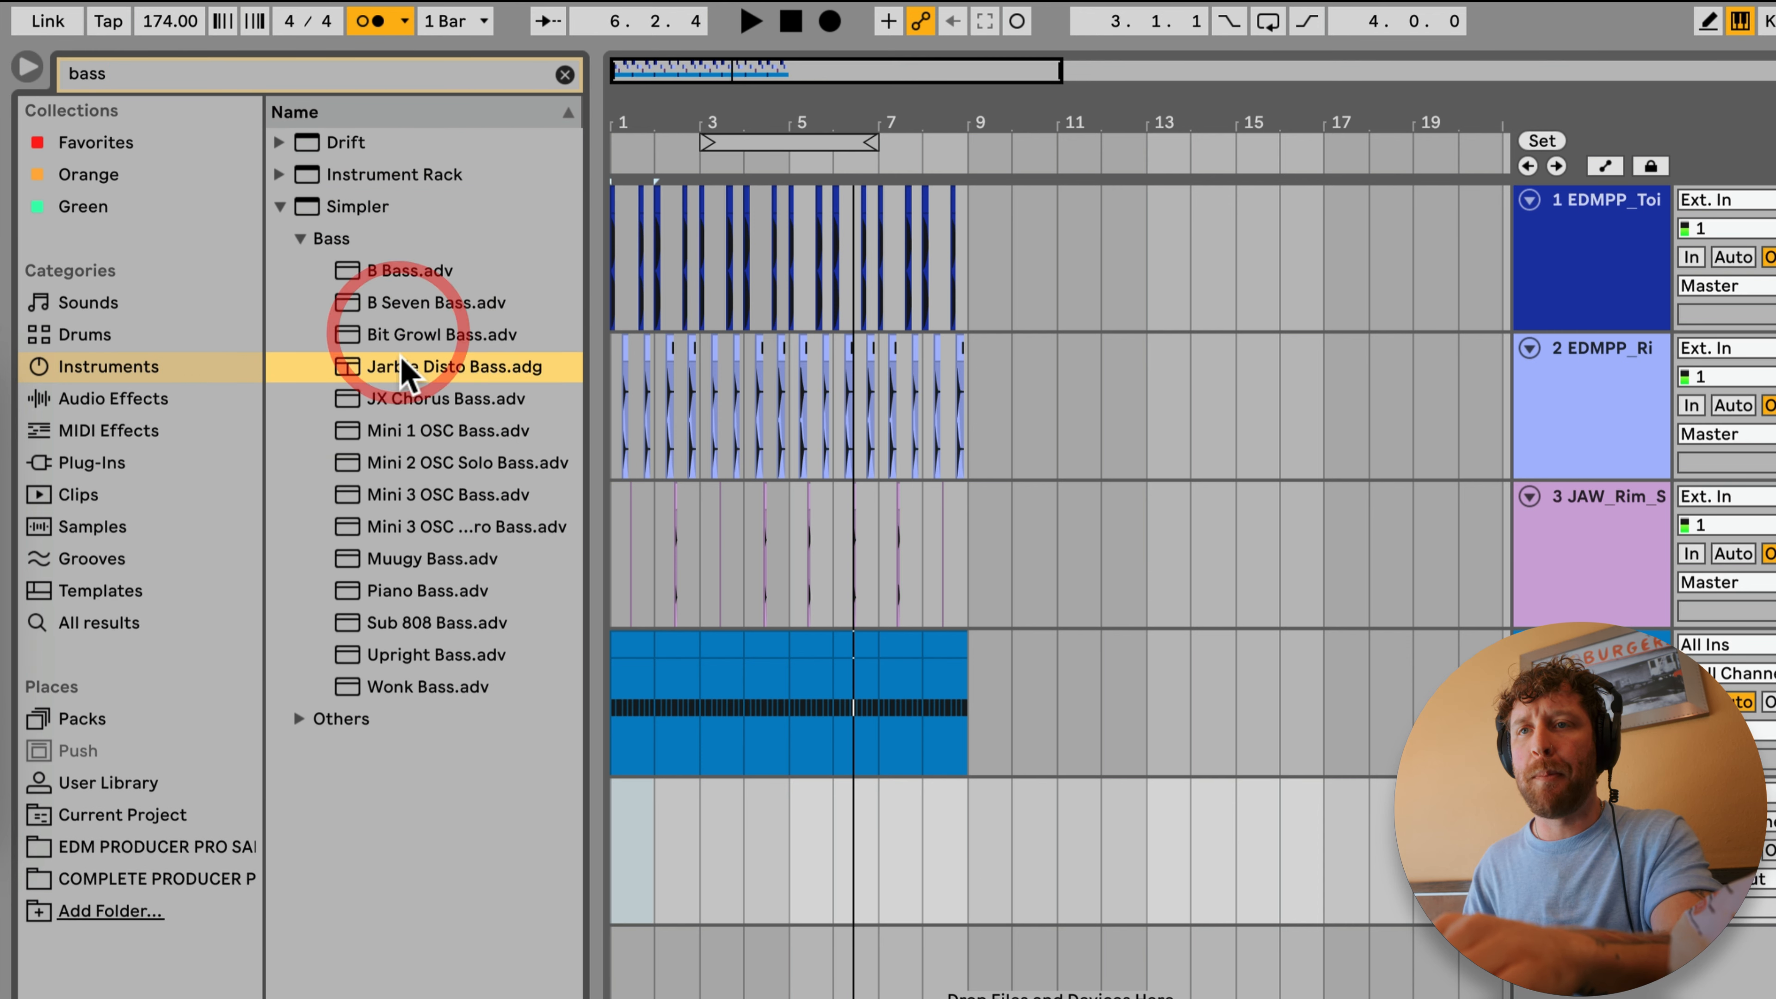
click(407, 655)
click(411, 686)
click(411, 657)
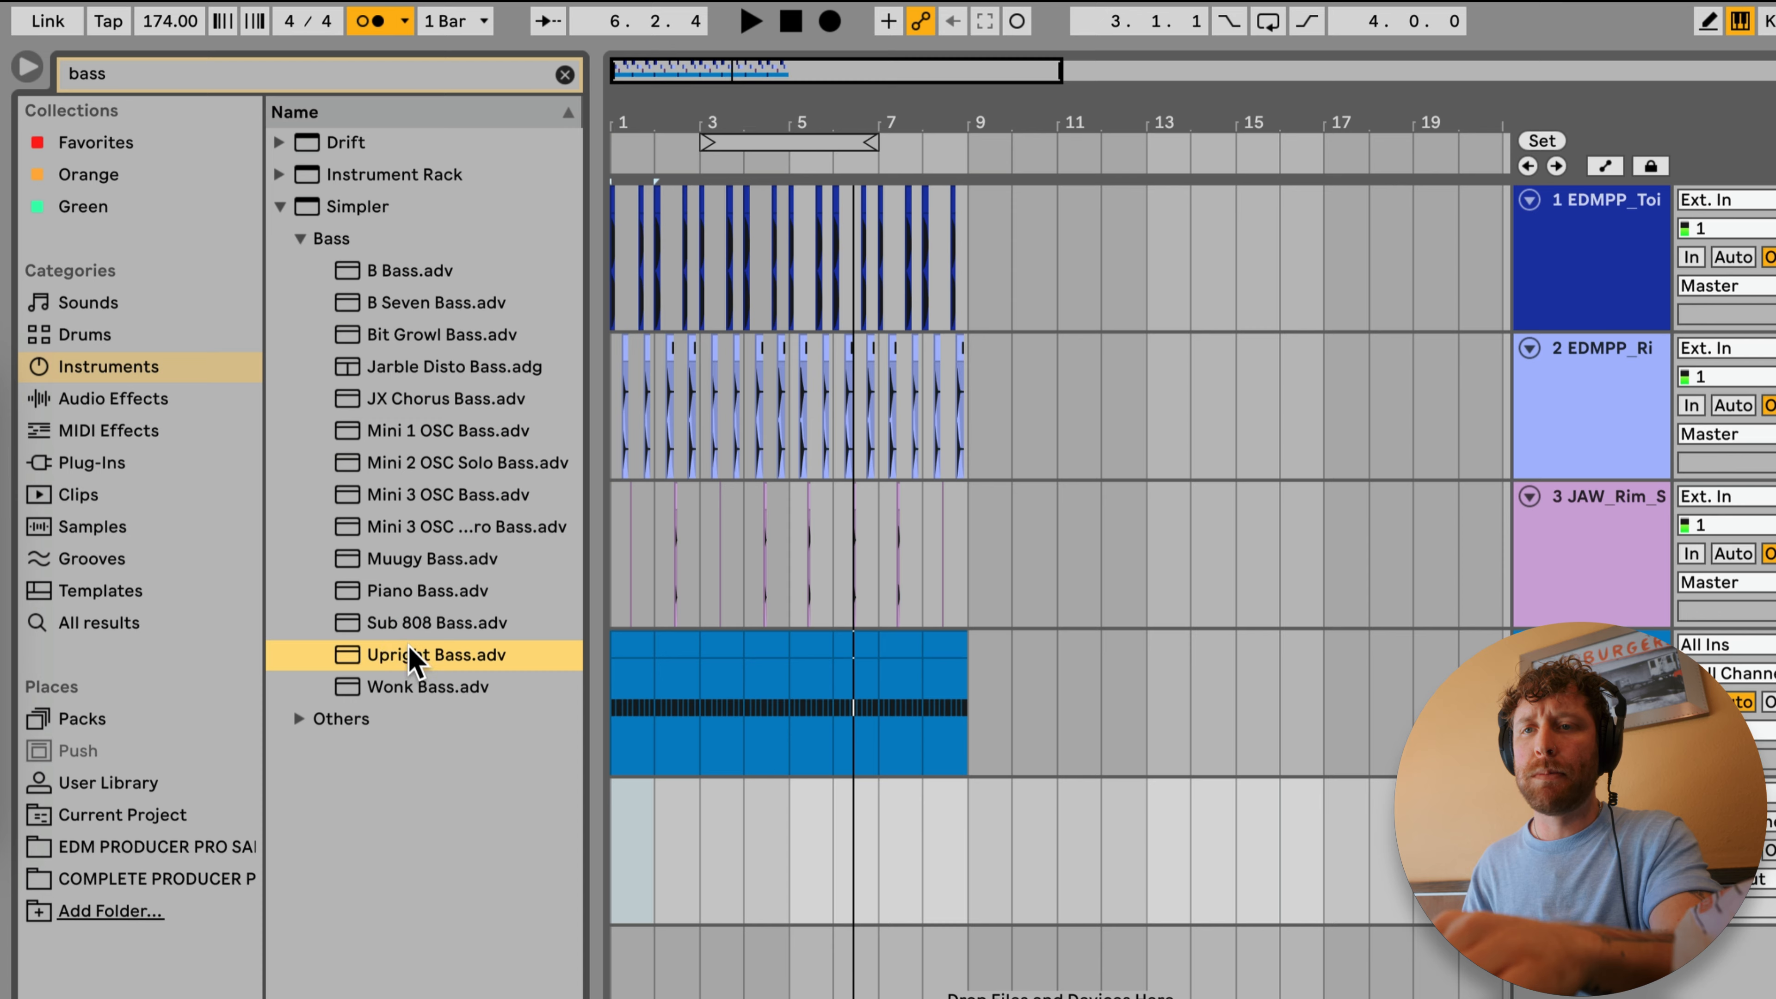
drag(381, 654, 683, 871)
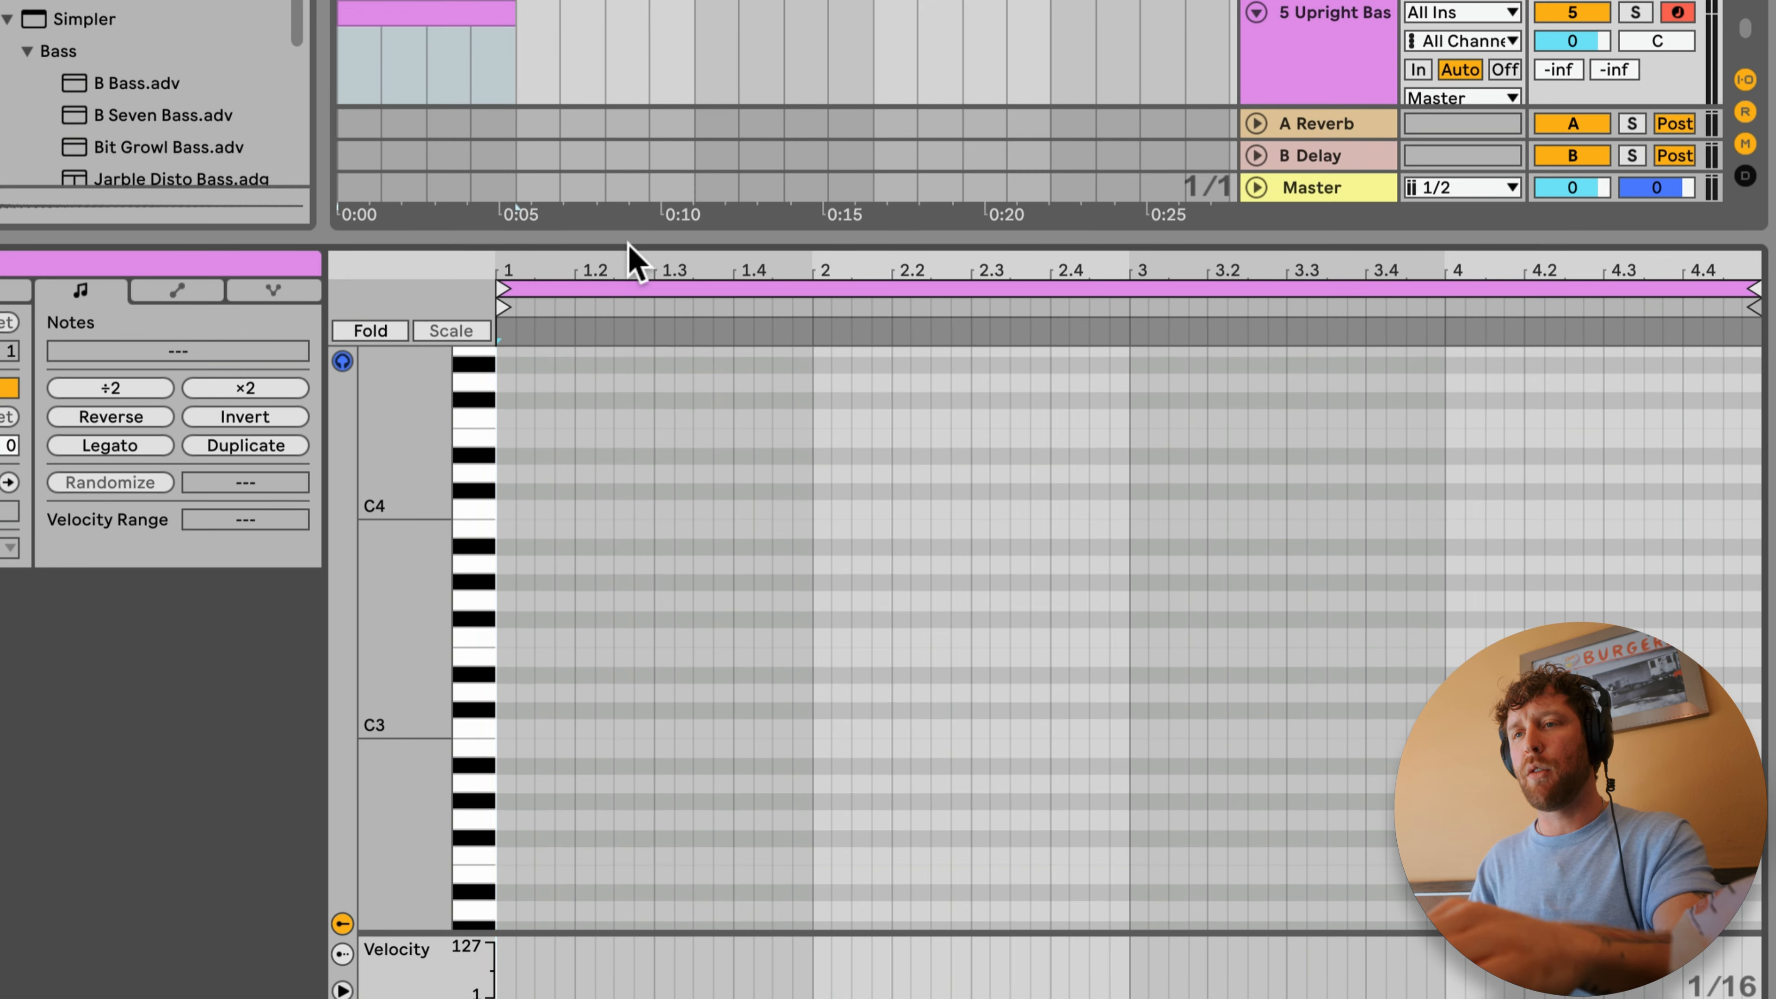
Step: Write a four-bar bass line in a MIDI clip at bar 1 on track 5, starting on A0, and play it soloed
drag(634, 258, 546, 484)
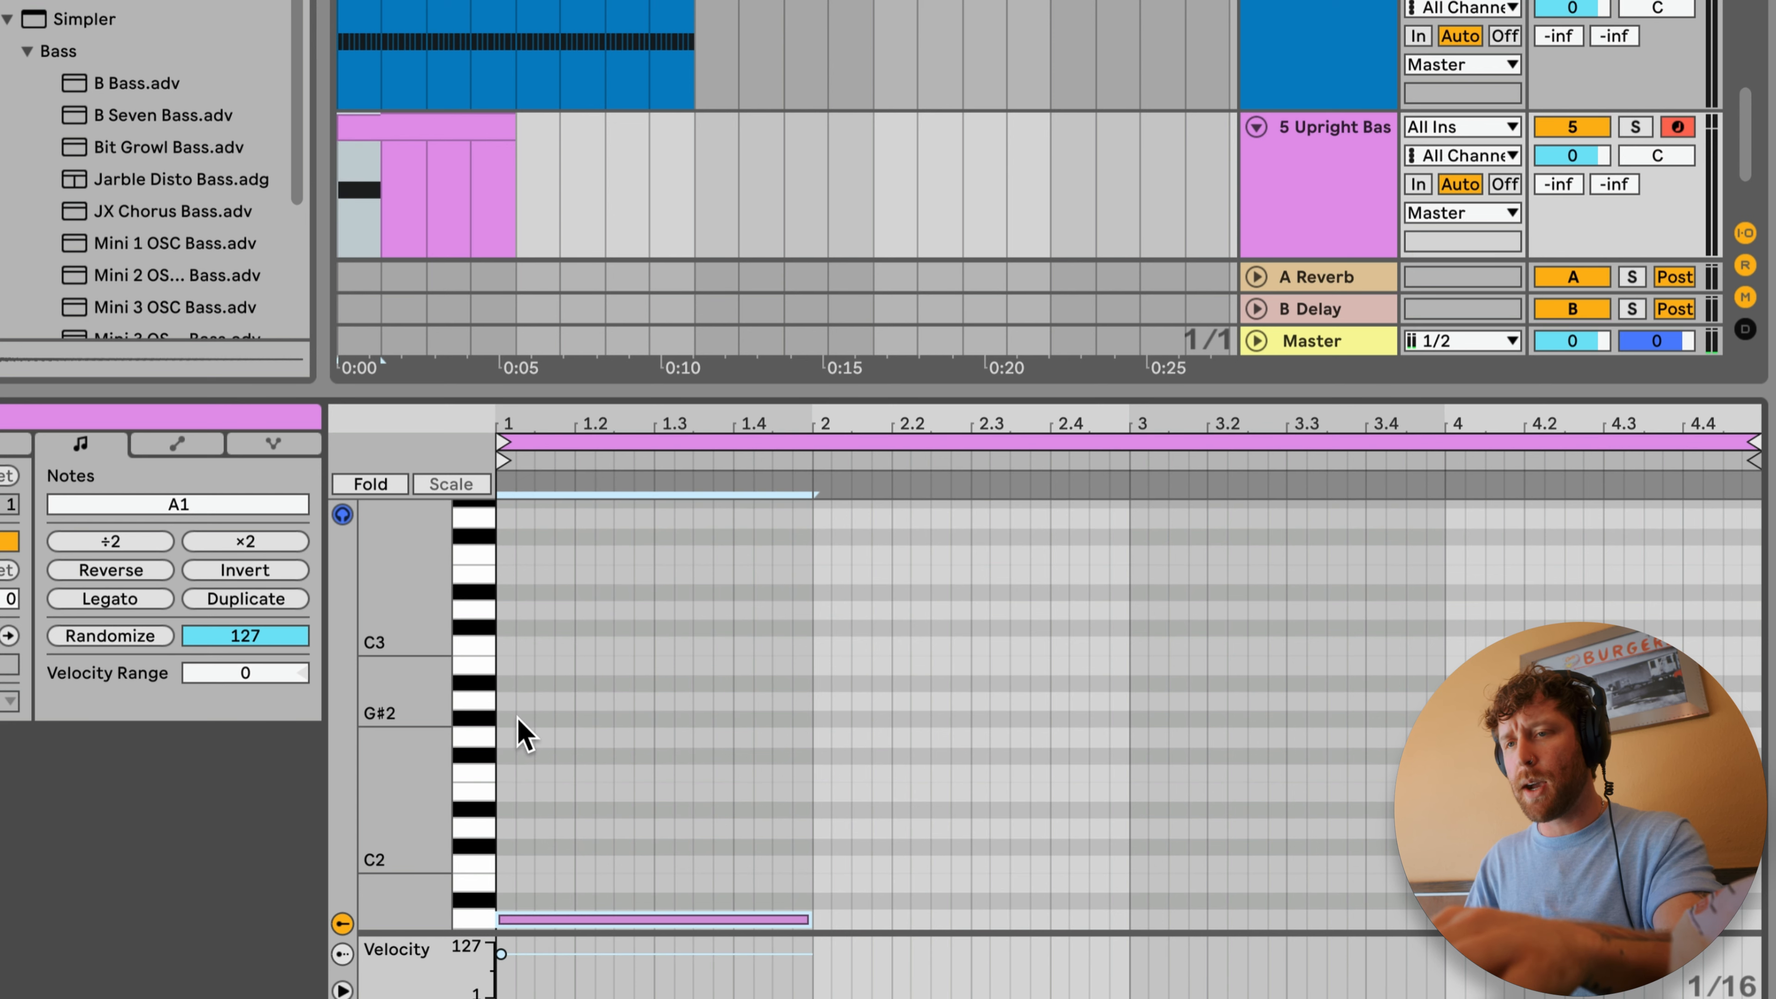
scroll(516, 706, down, 5)
key(shift+Down)
key(space)
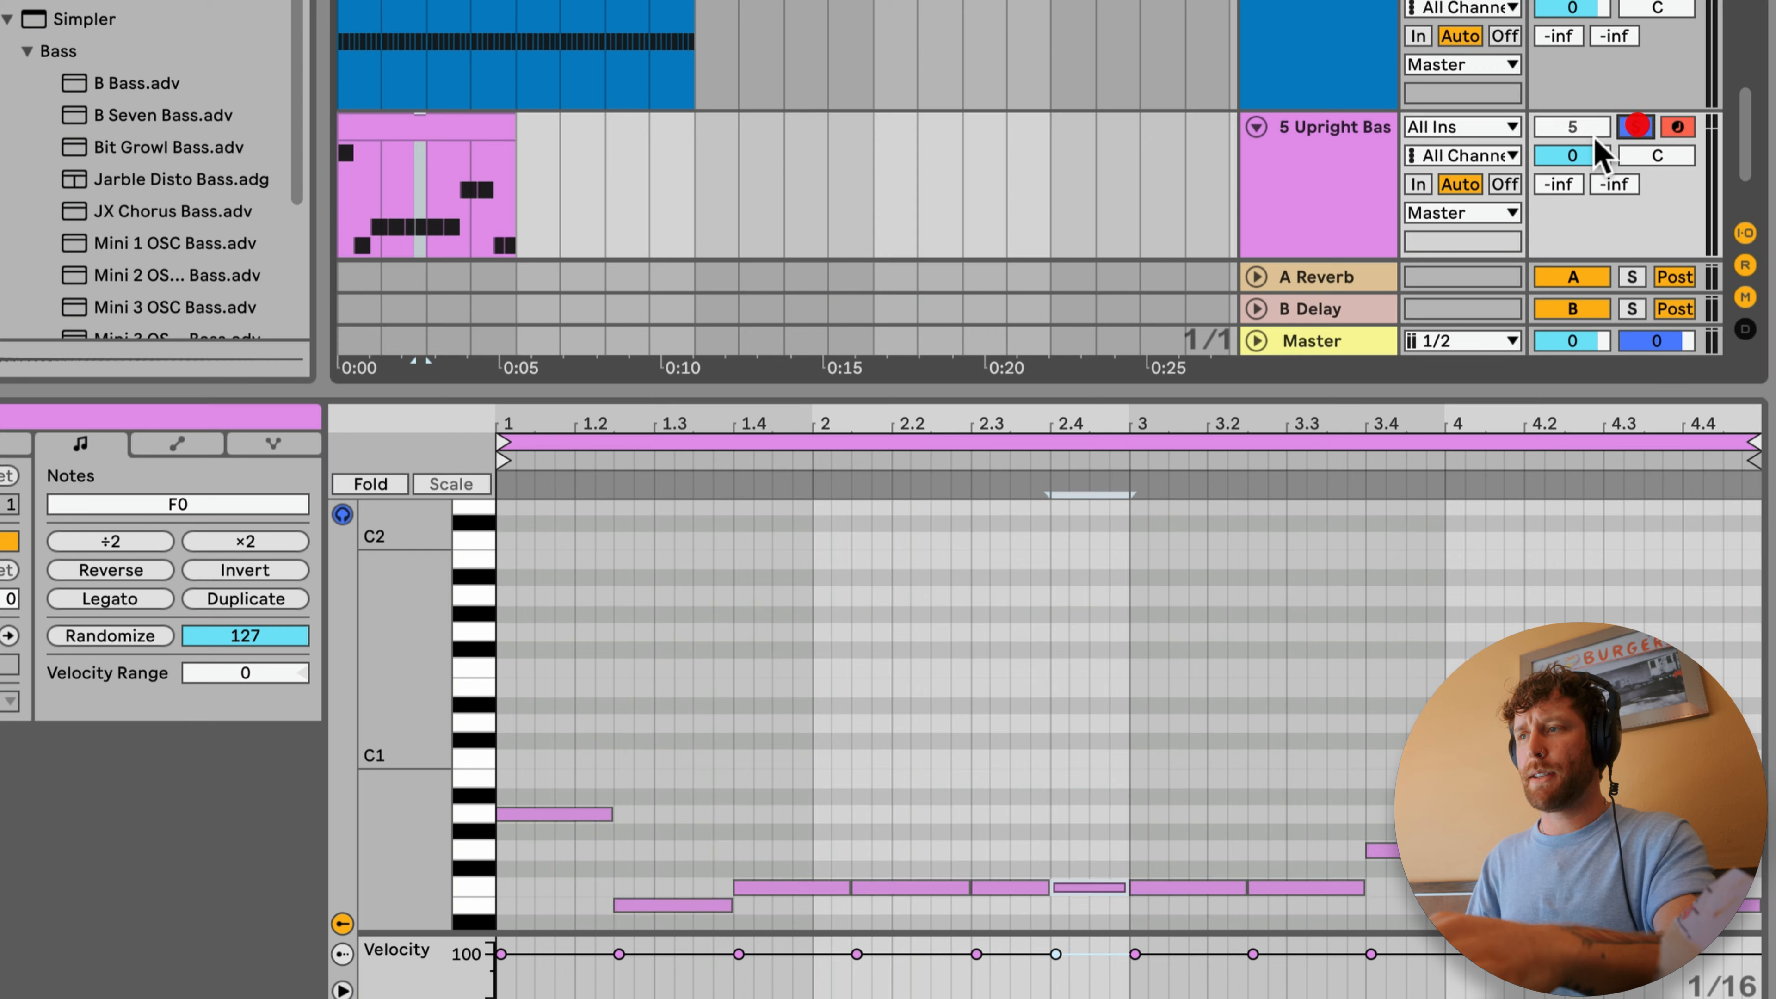
Step: Transpose all the bass notes up one octave to E1–A1 and duplicate the four-bar clip to fill eight bars
key(shift+Up)
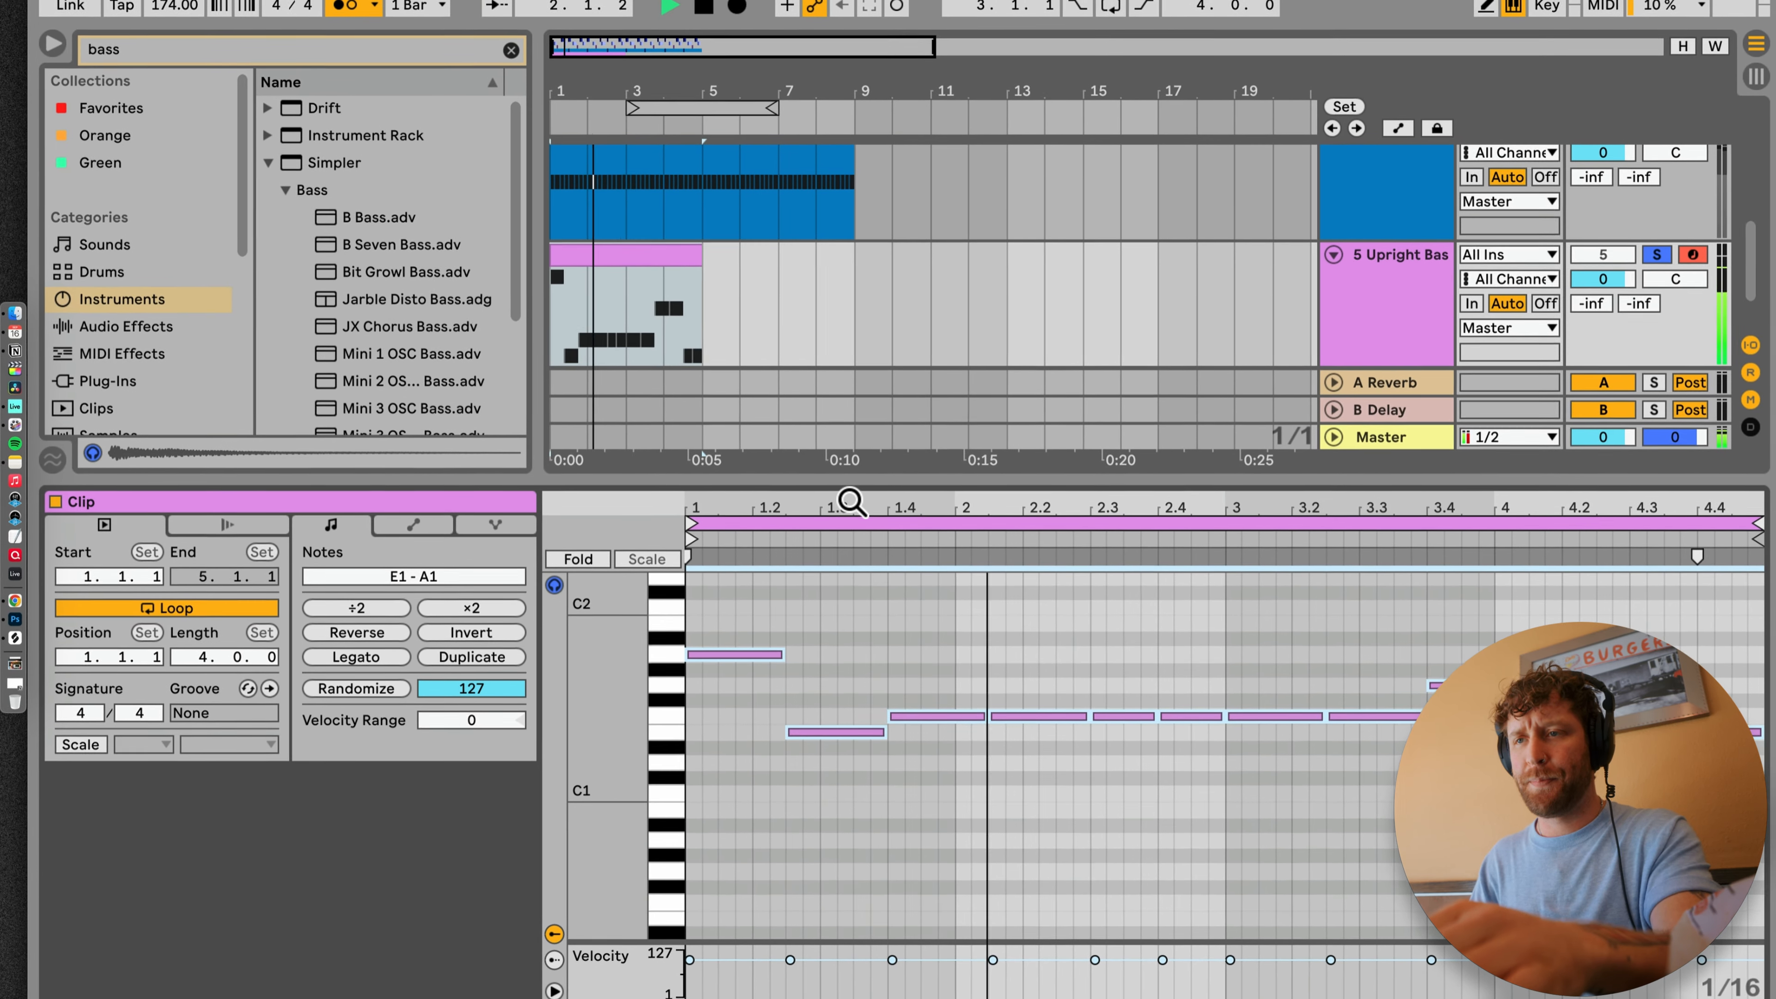
drag(850, 479, 812, 626)
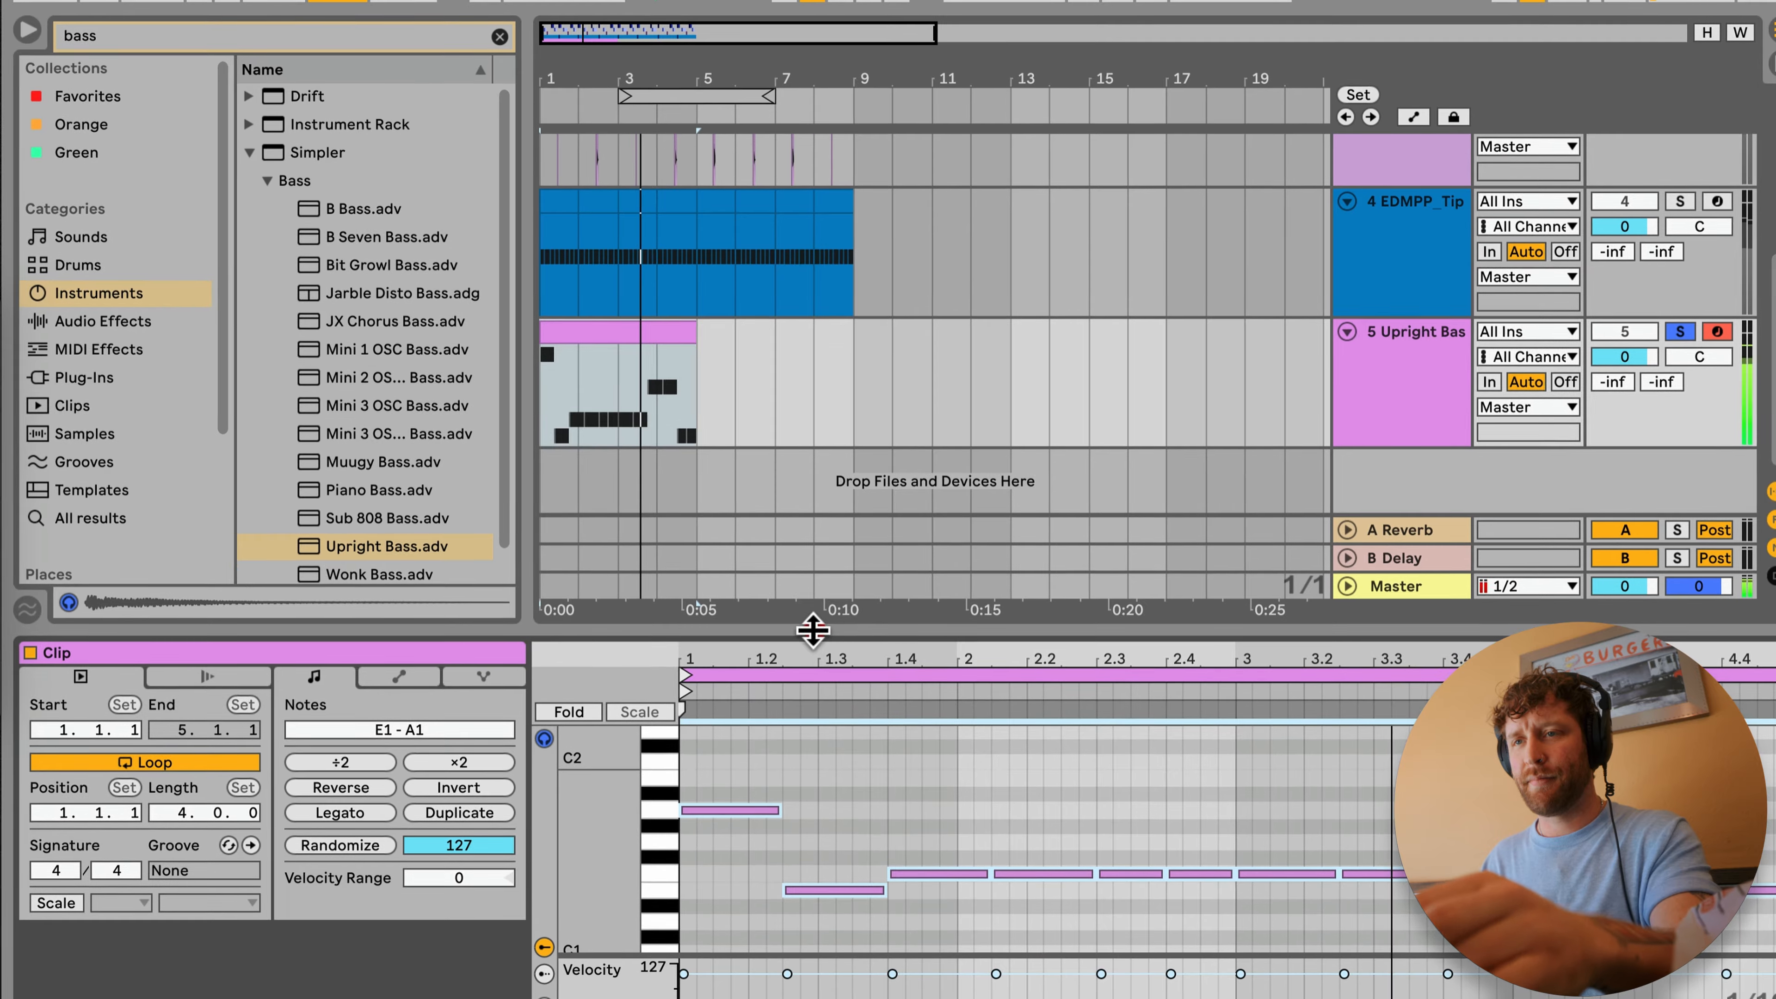
key(ctrl+d)
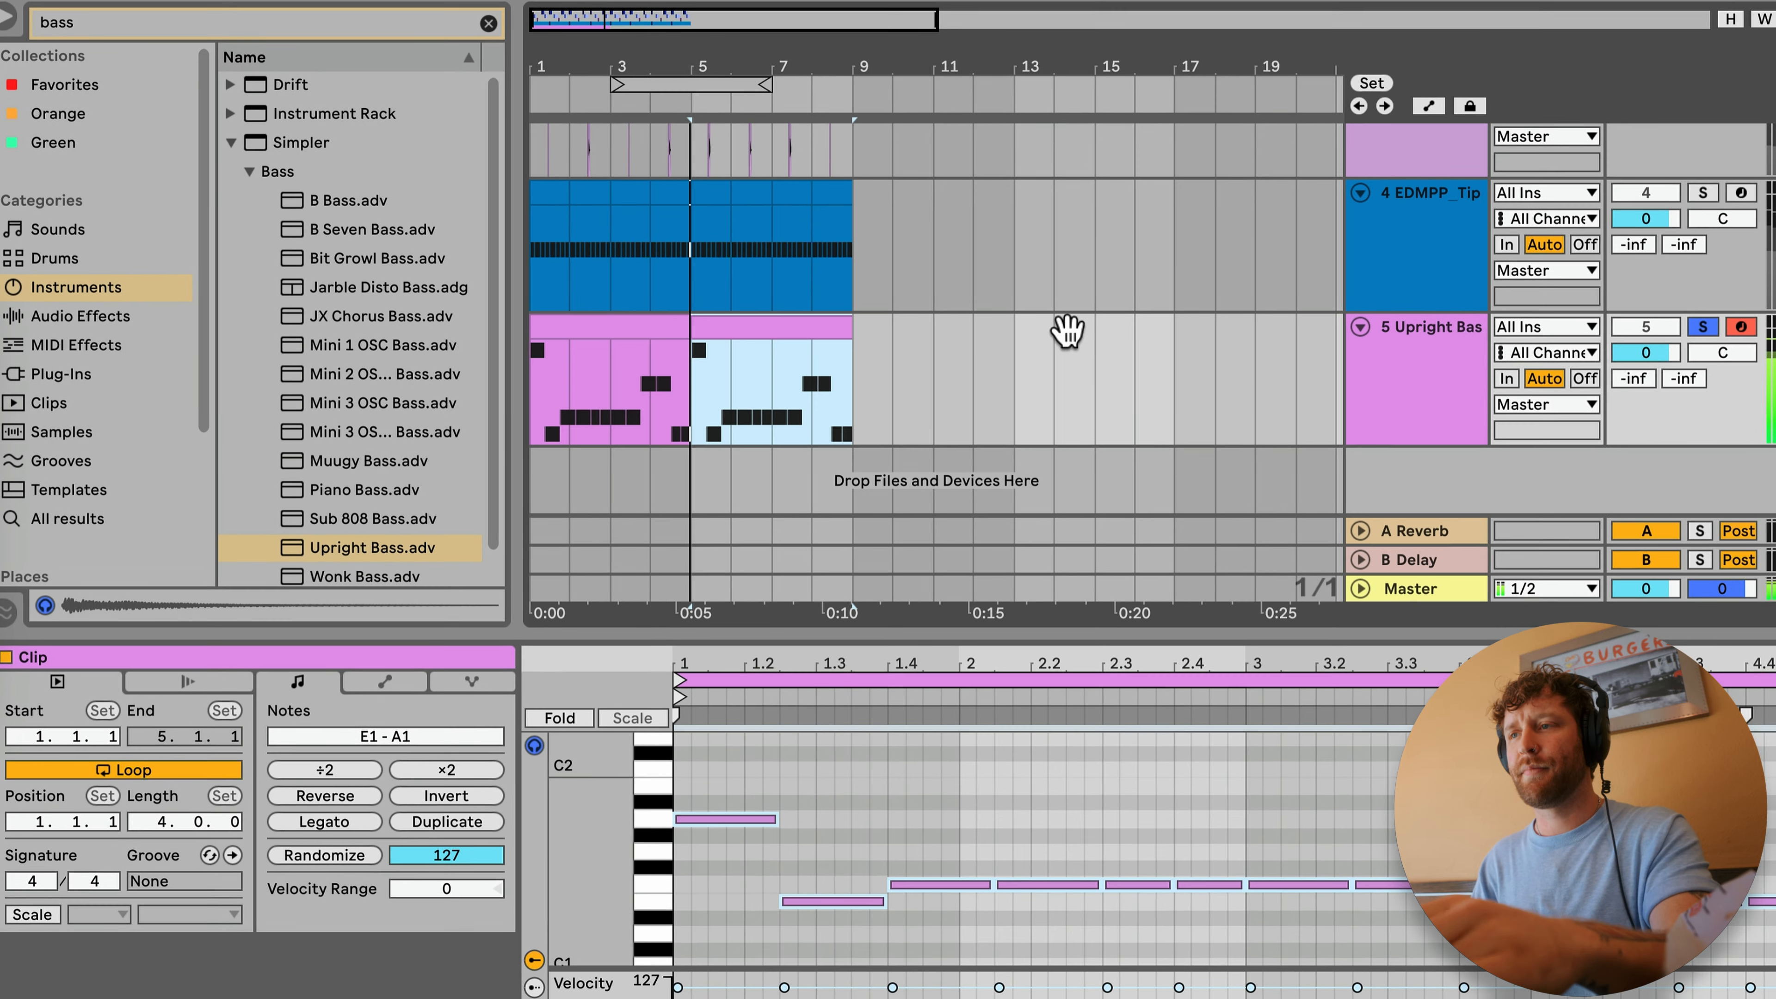
Step: Turn off solo on the bass track and set its volume to 4.0 dB during playback
click(1437, 326)
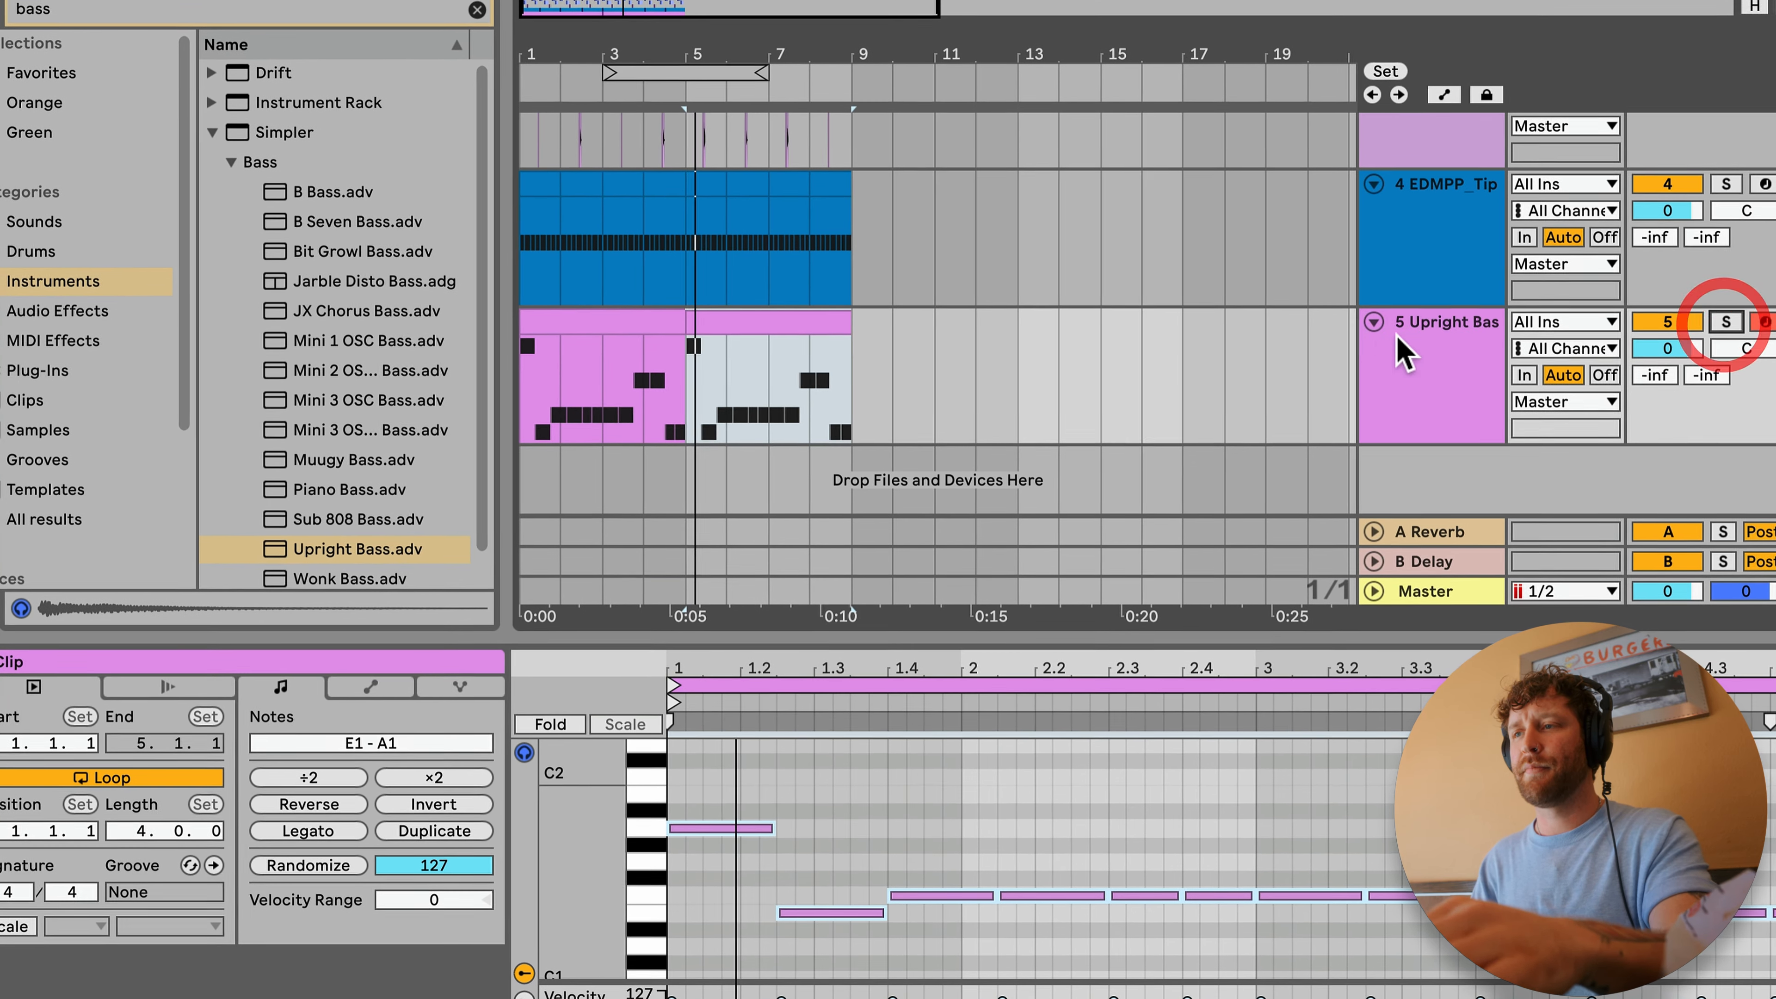
click(1404, 334)
click(1673, 351)
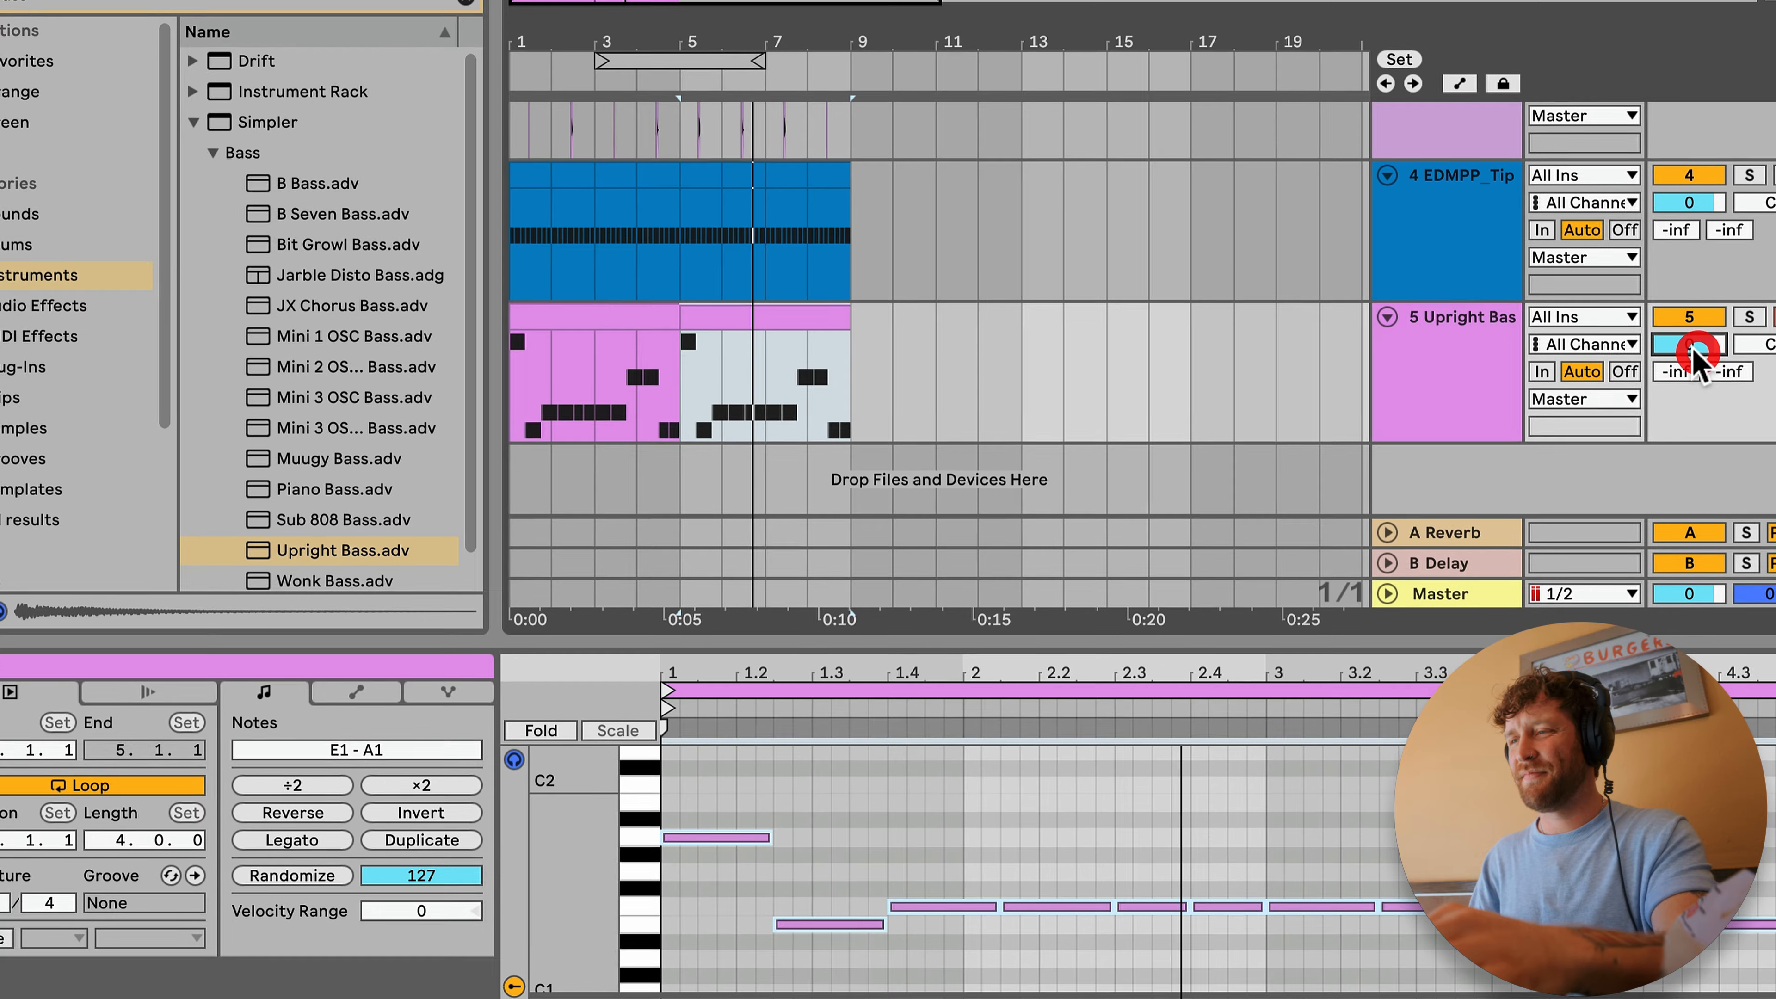
drag(1693, 348, 1691, 343)
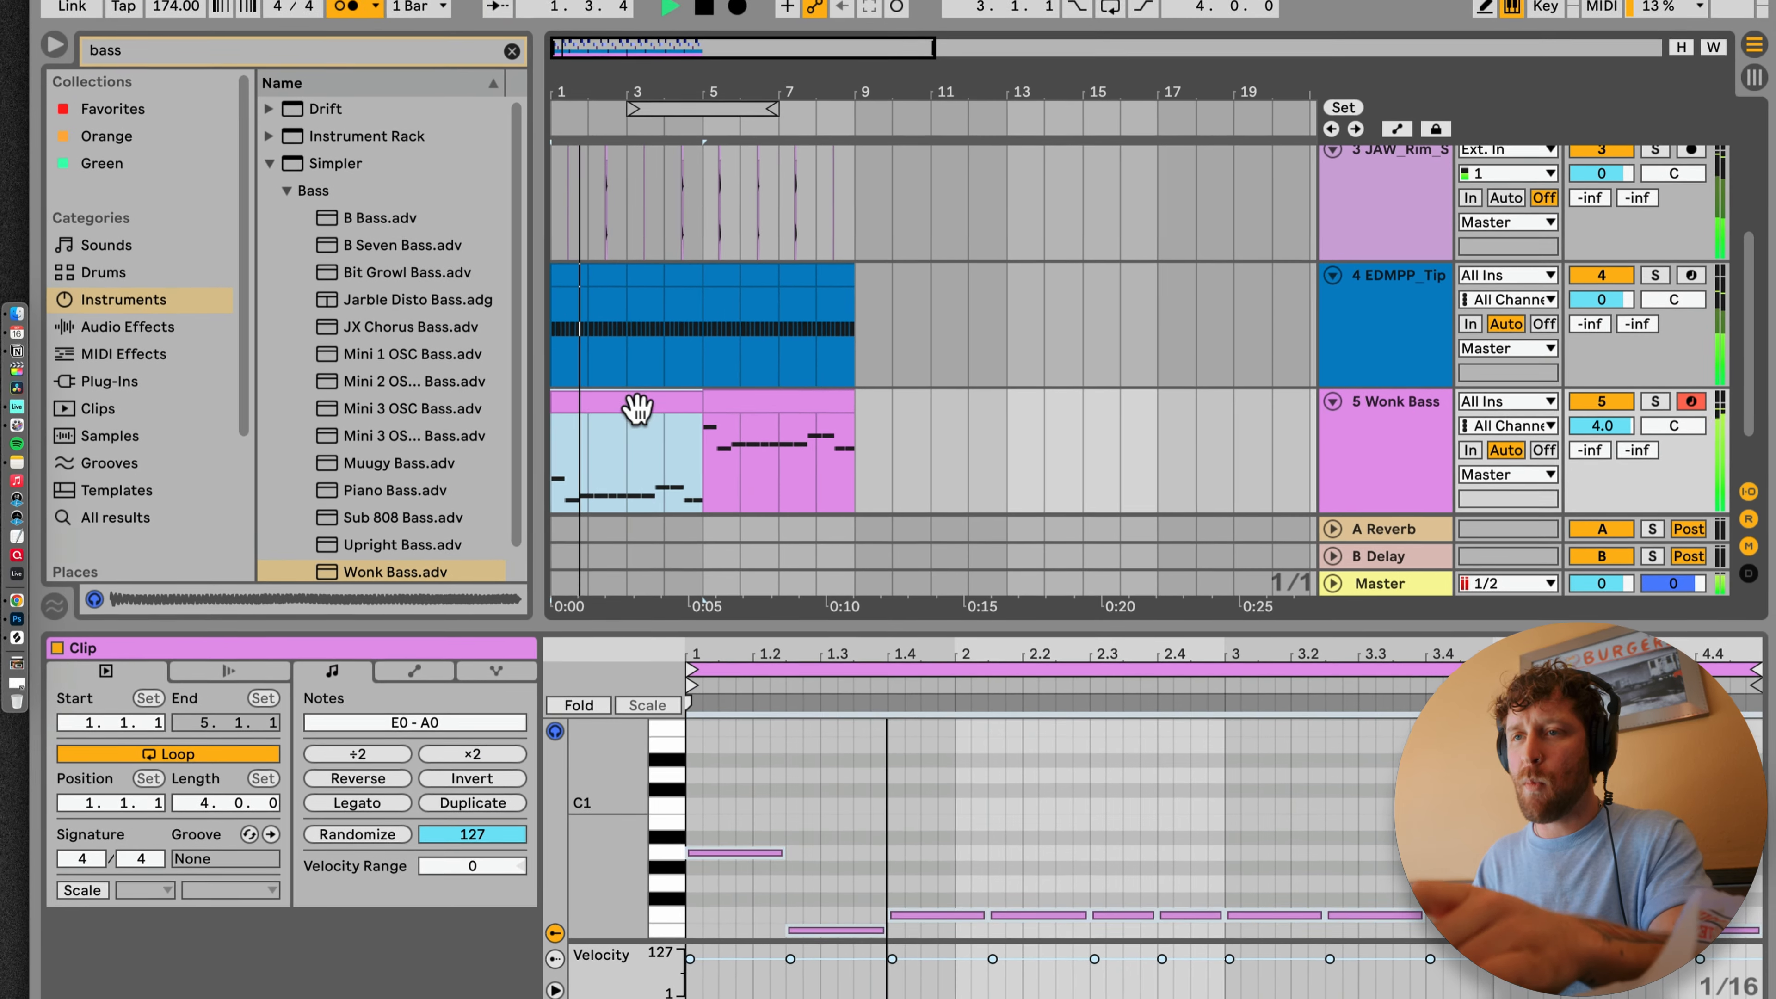
Step: Duplicate the four-bar Wonk Bass clip to bar 5, then duplicate all tracks' eight-bar content to bars 9–16
click(445, 287)
key(super+d)
click(650, 427)
drag(808, 635, 792, 779)
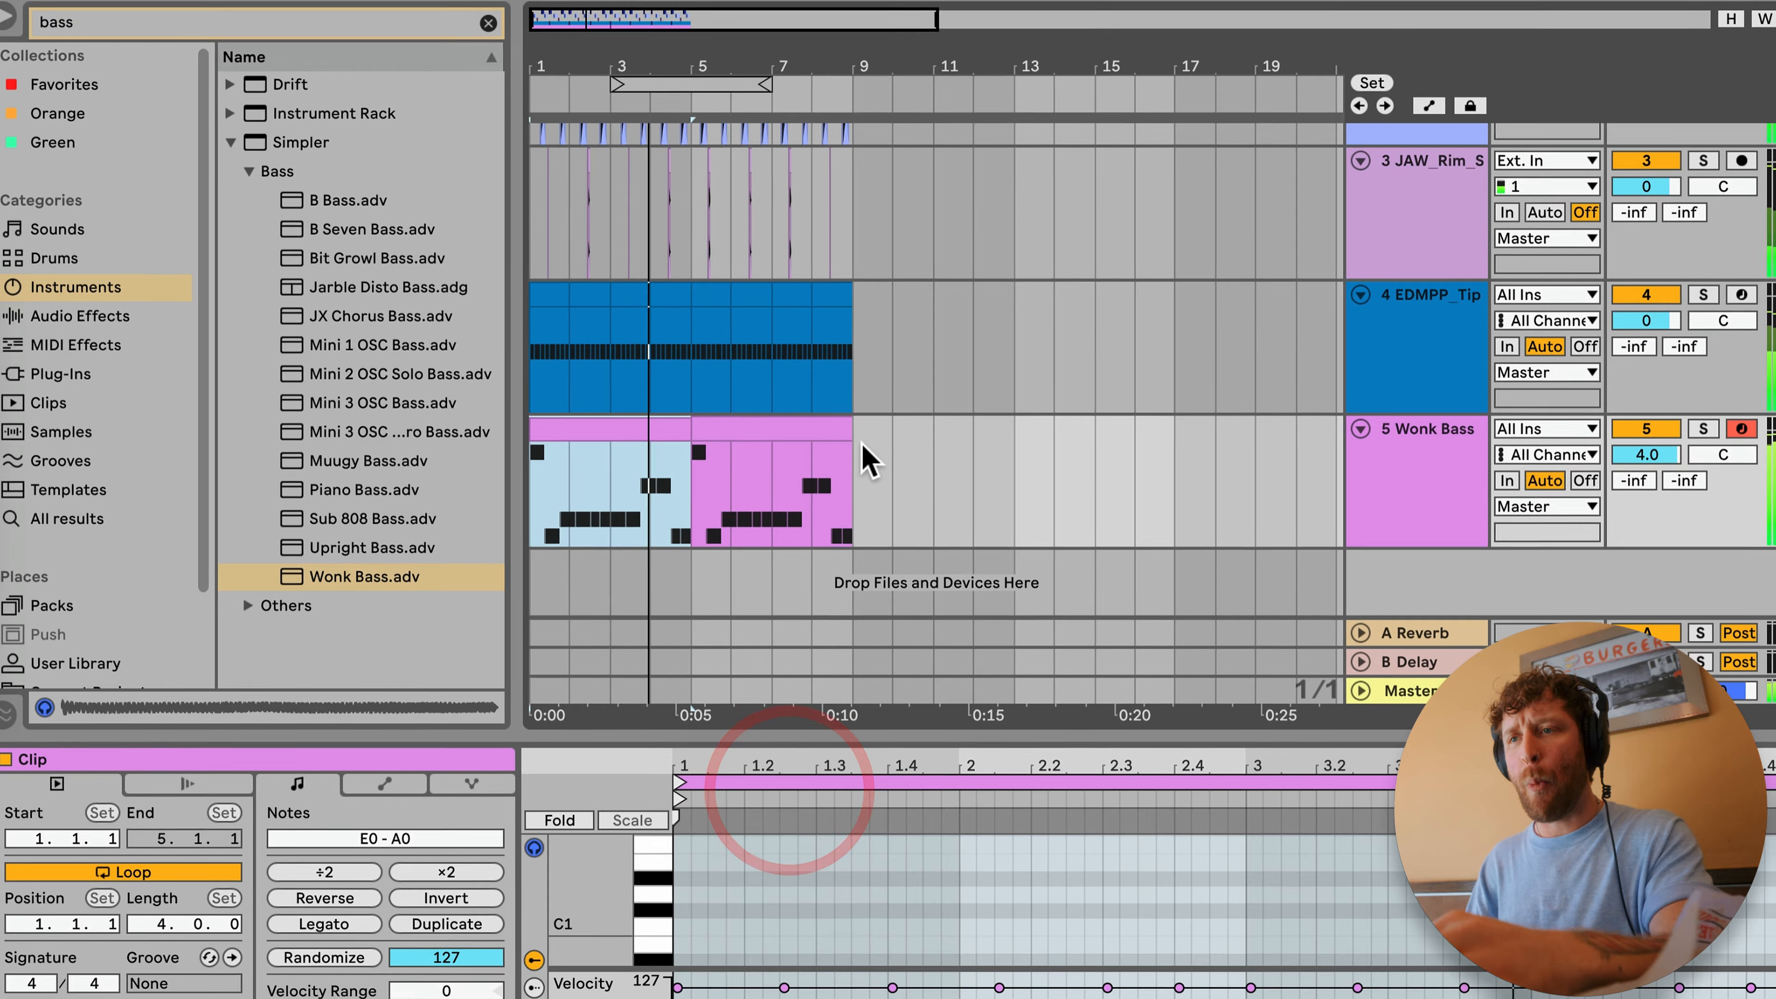
key(super+a)
key(super+d)
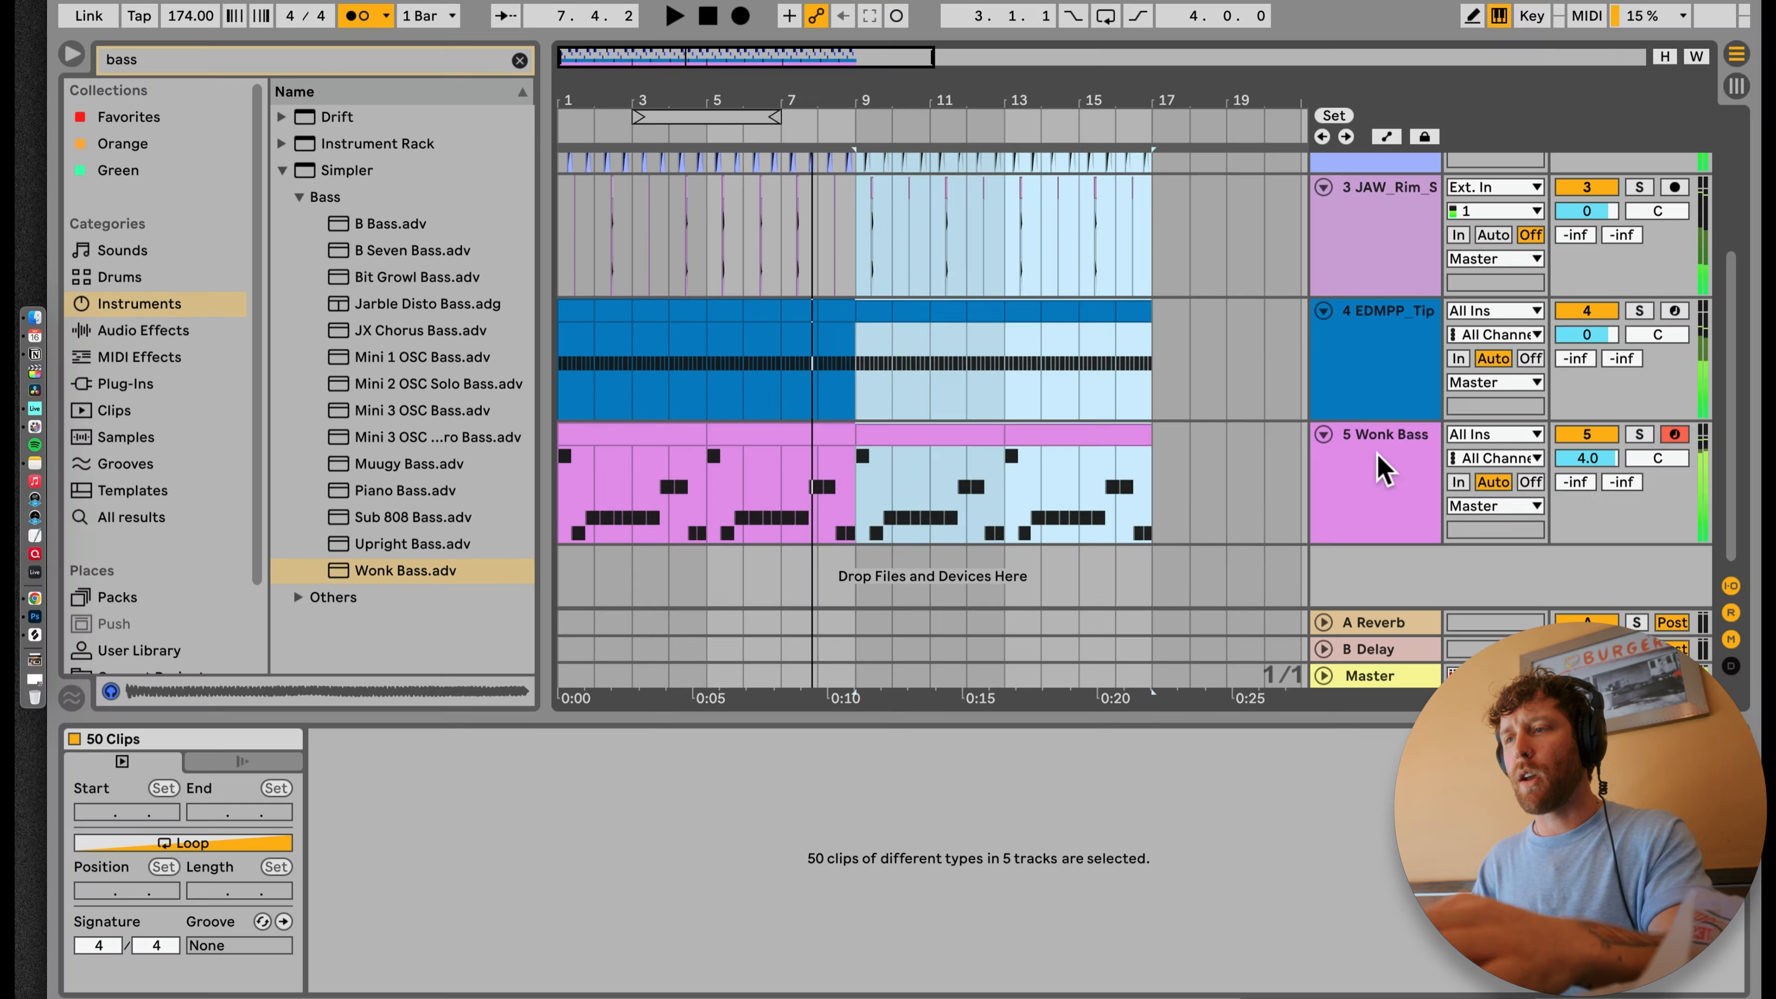
Step: Duplicate the Wonk Bass track, keeping only the bar 9–16 clips on the copy and only the bar 1–8 clips on the original
click(1462, 460)
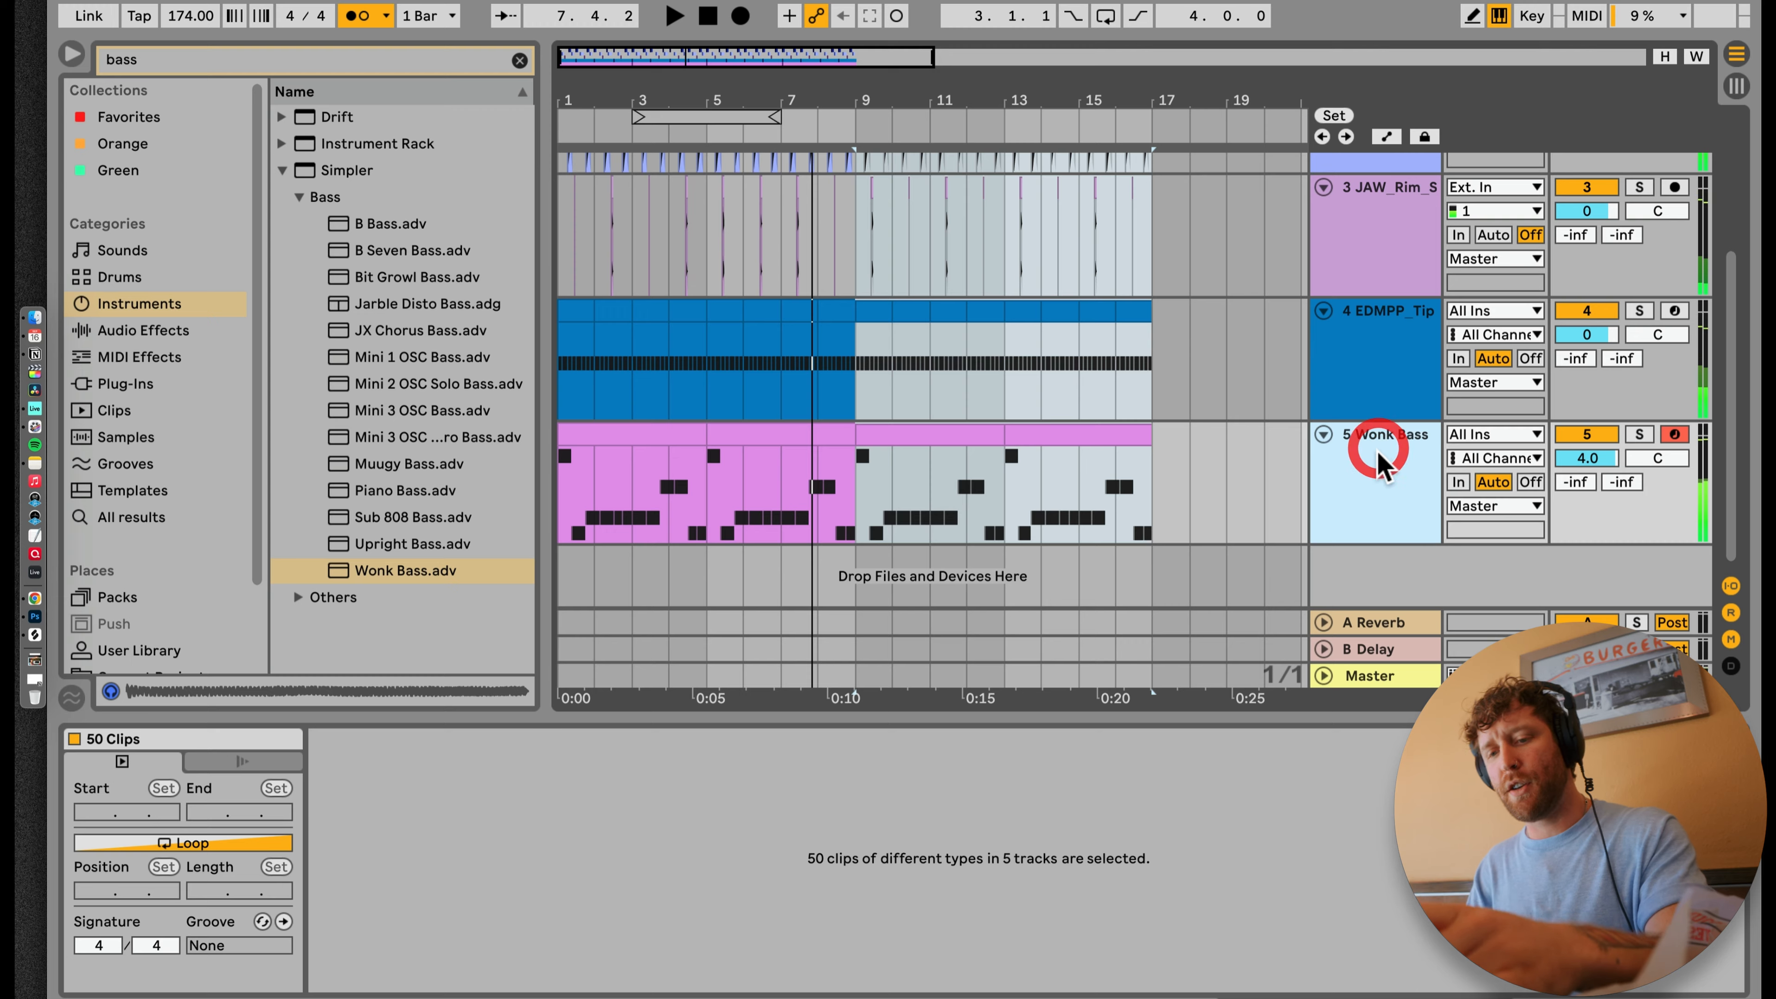
key(super+d)
click(767, 435)
key(Delete)
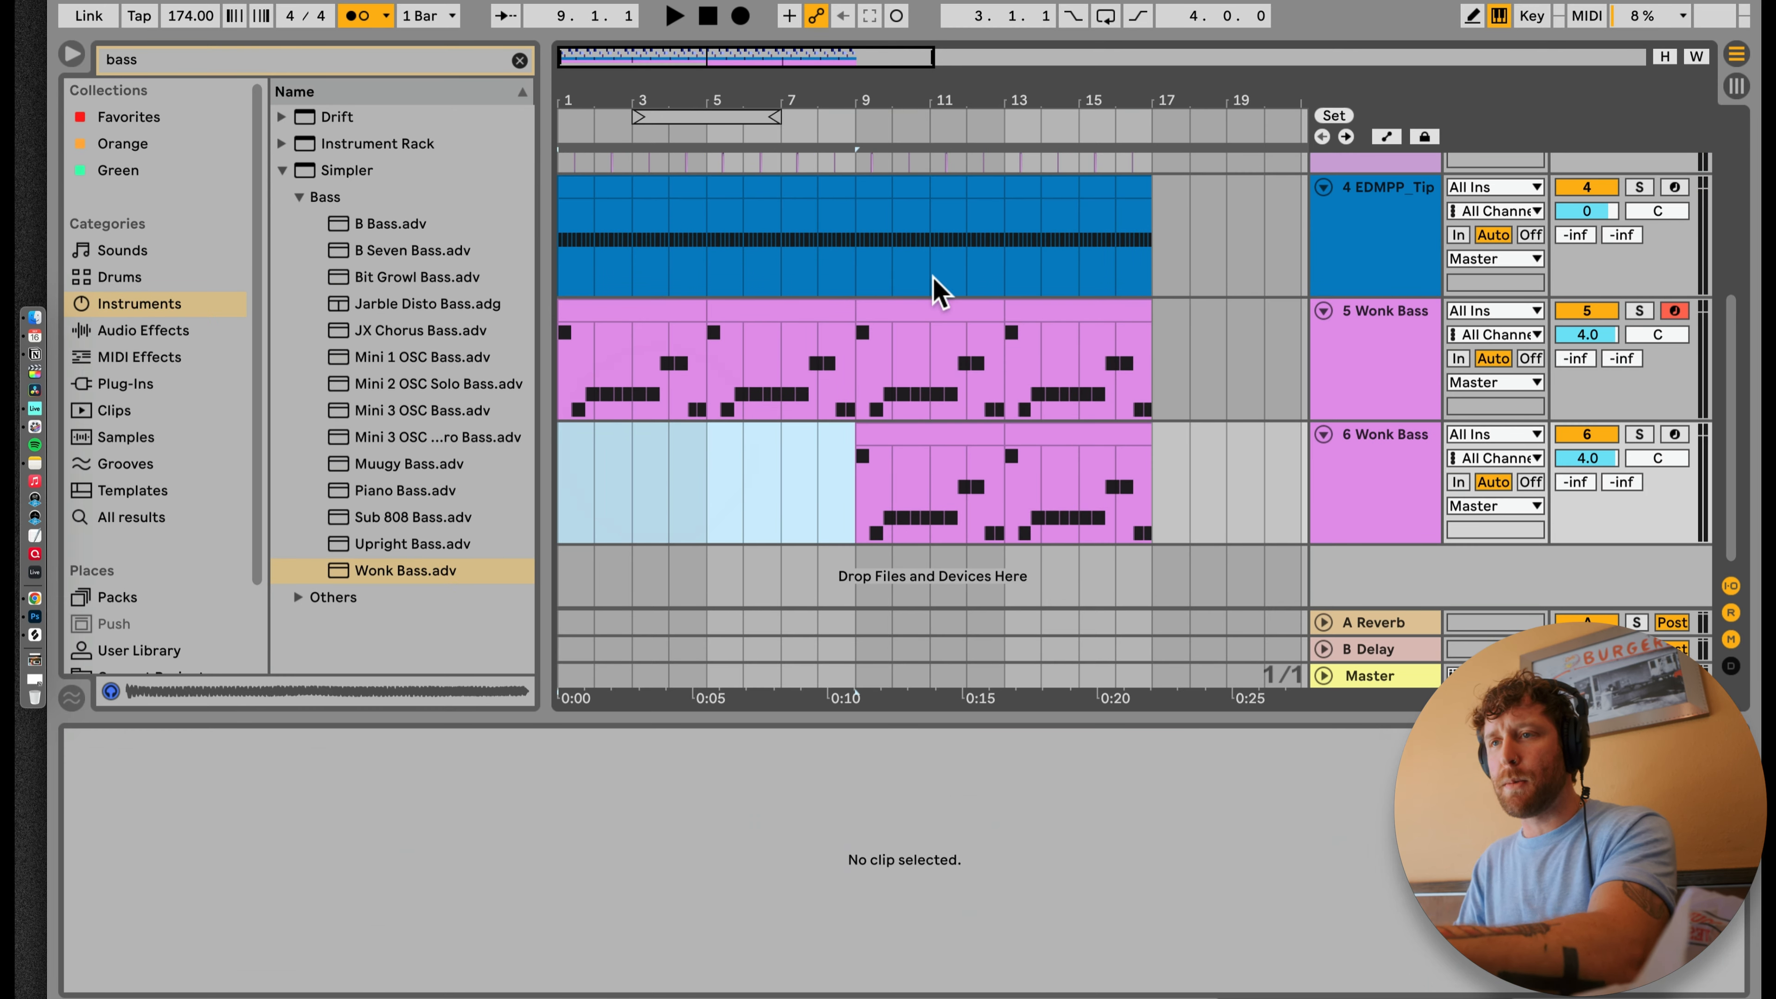
click(952, 309)
shift+click(1078, 310)
key(Delete)
click(663, 311)
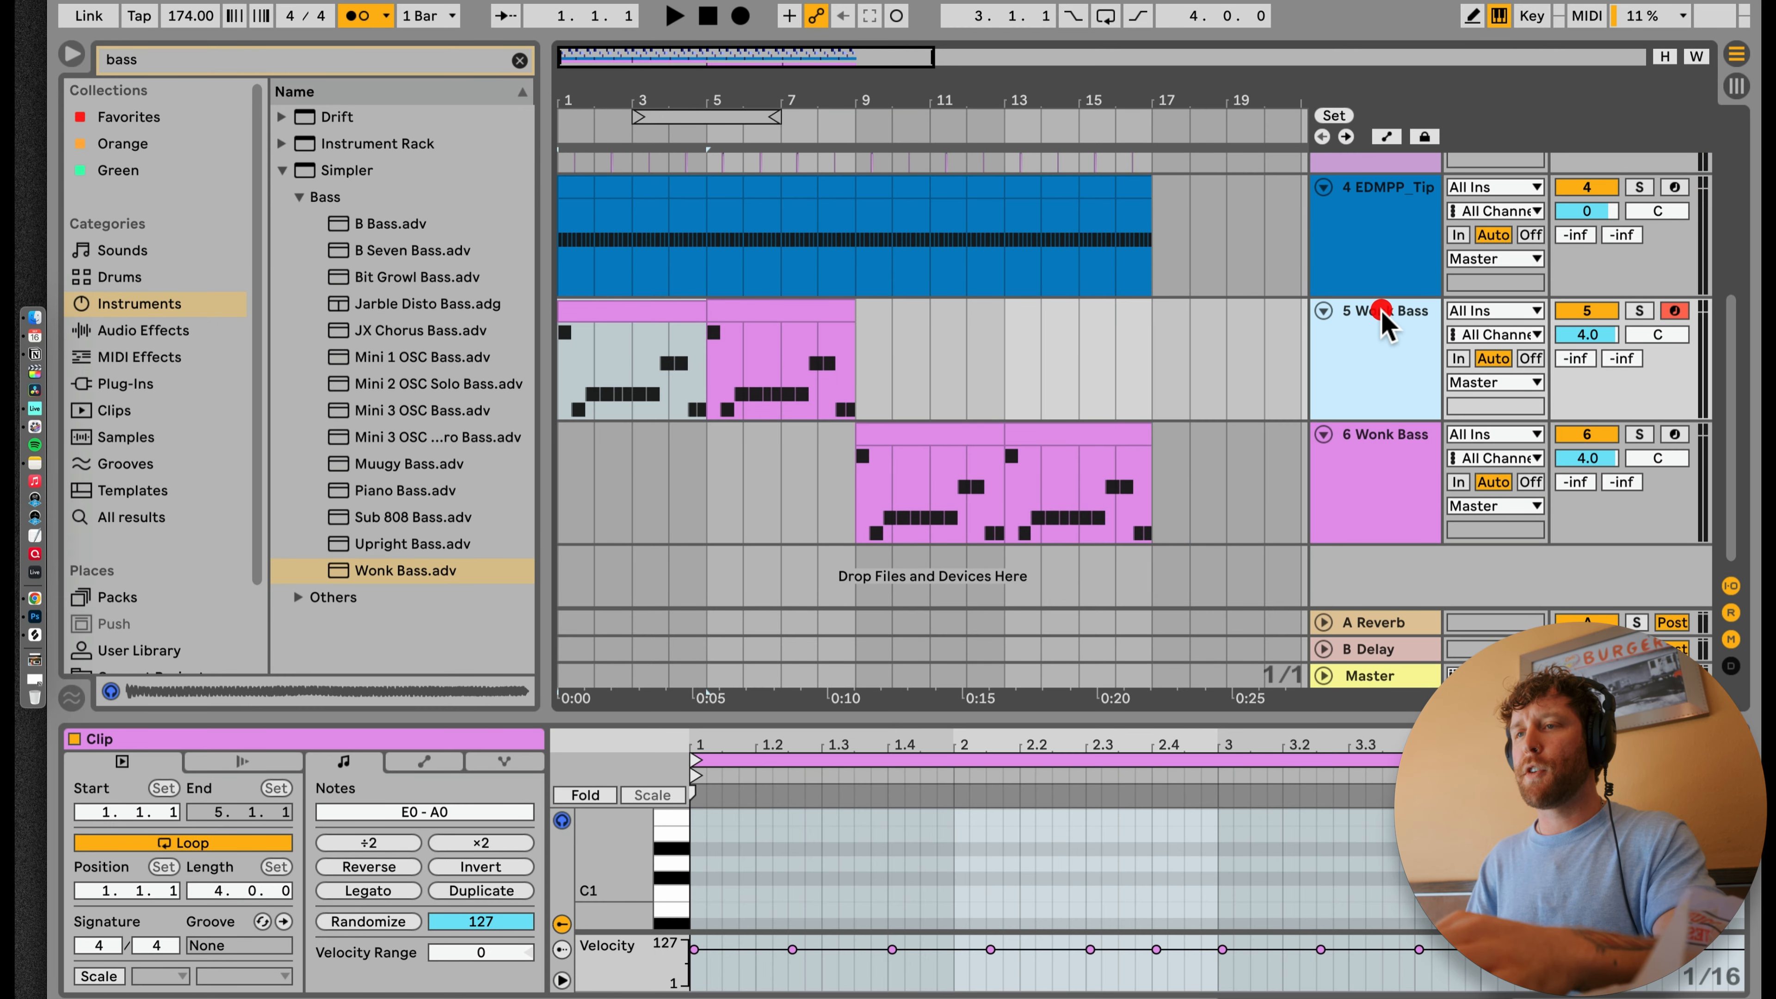
Step: Load the Upright Bass preset onto track 6 in place of Wonk Bass and play it from bar 9
click(1415, 323)
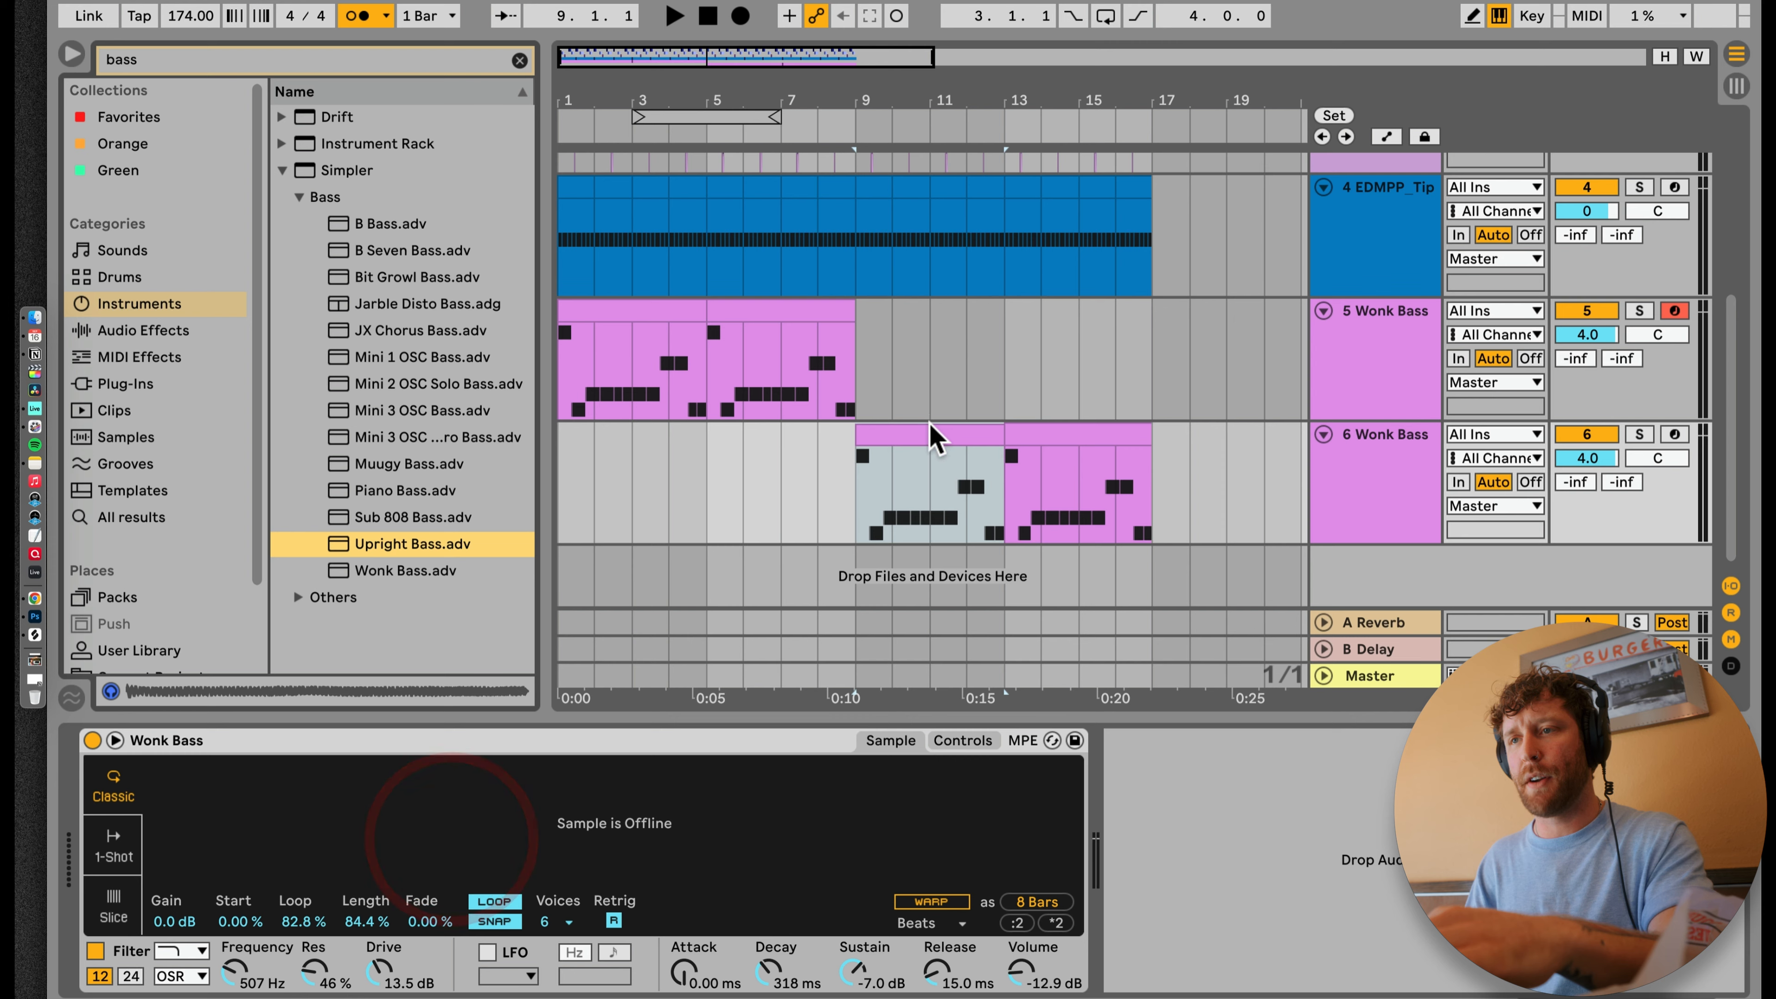
key(space)
double_click(371, 544)
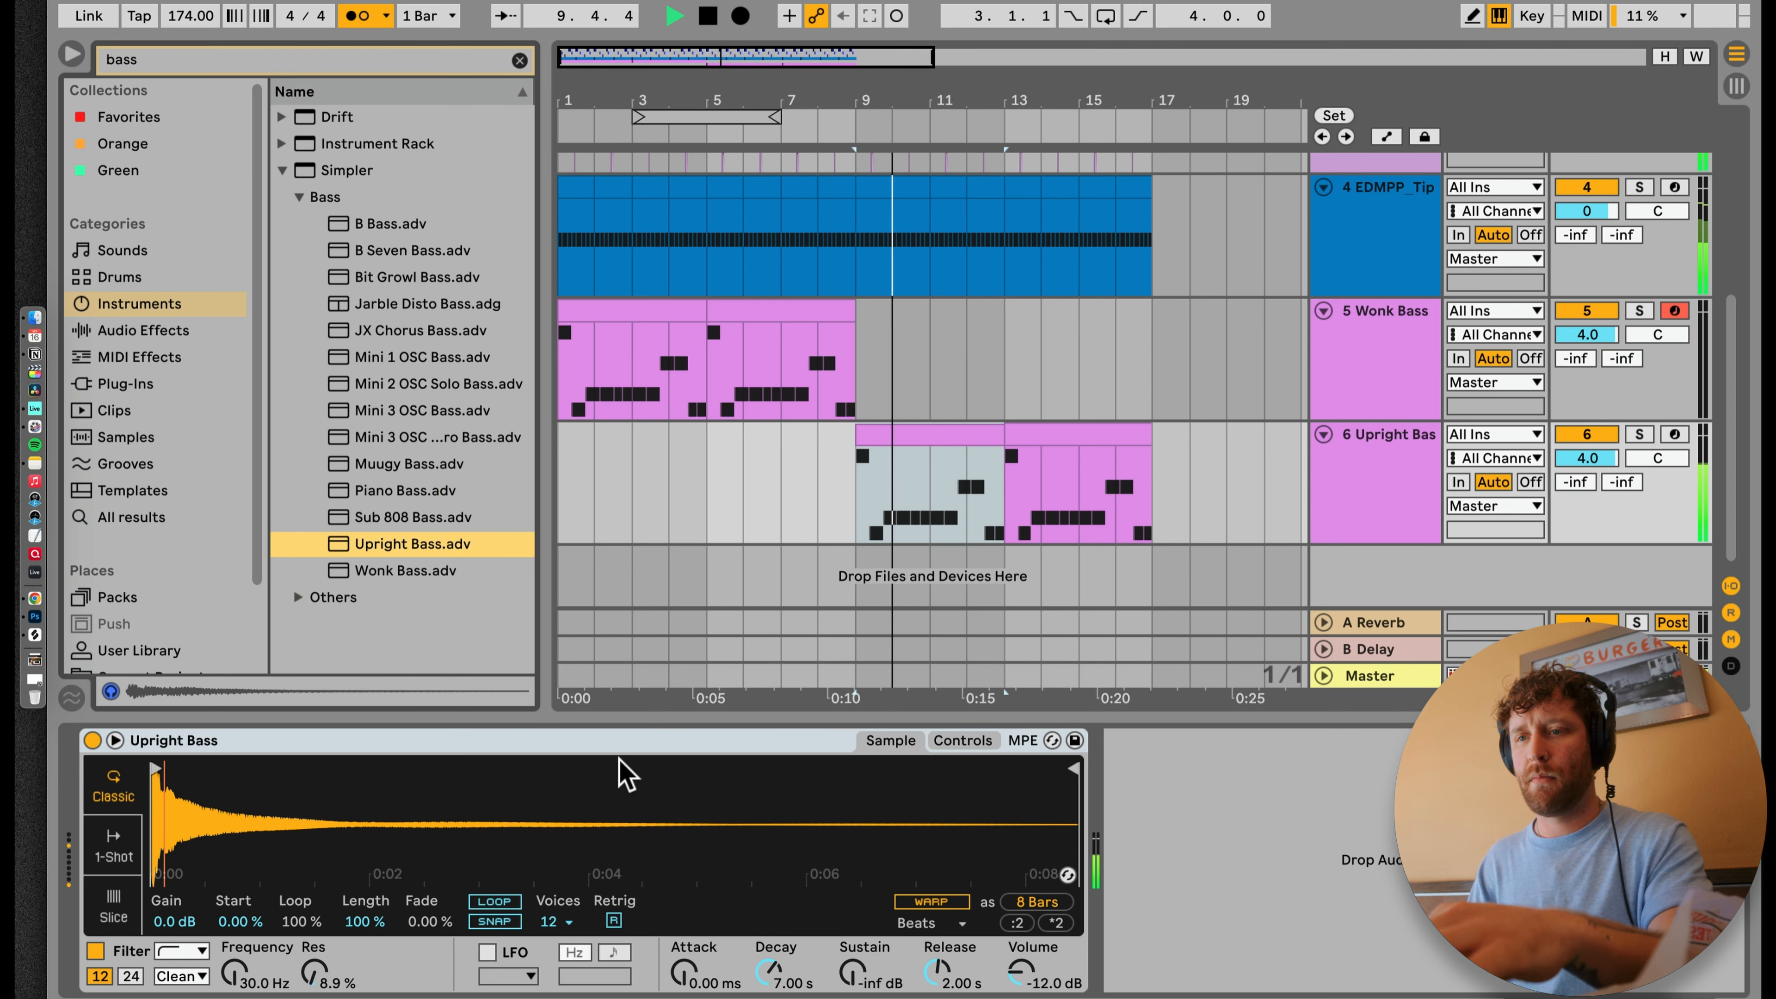
key(space)
Step: Transpose the notes of track 6's first clip up an octave to E1–A1 and duplicate that clip over bars 13–16
double_click(909, 439)
click(966, 866)
key(space)
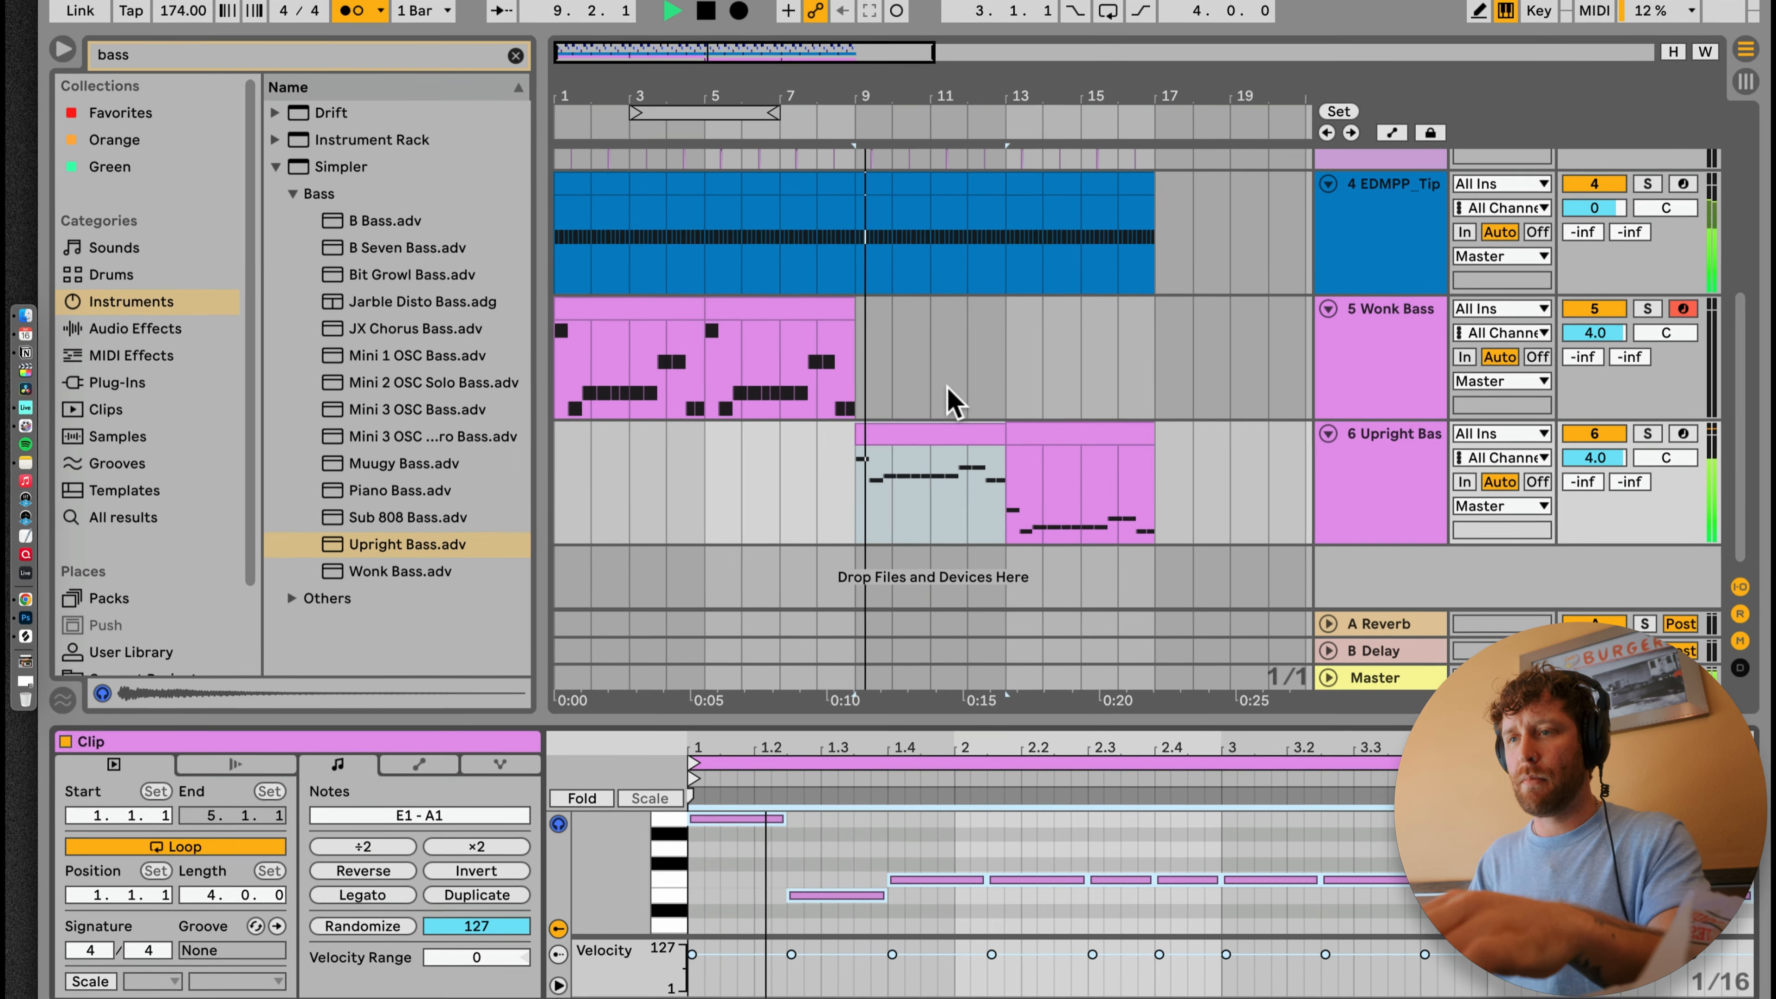
click(946, 433)
key(super+d)
Step: Set the Upright Bass track's volume to 6.0 dB during playback
drag(1646, 462, 1647, 449)
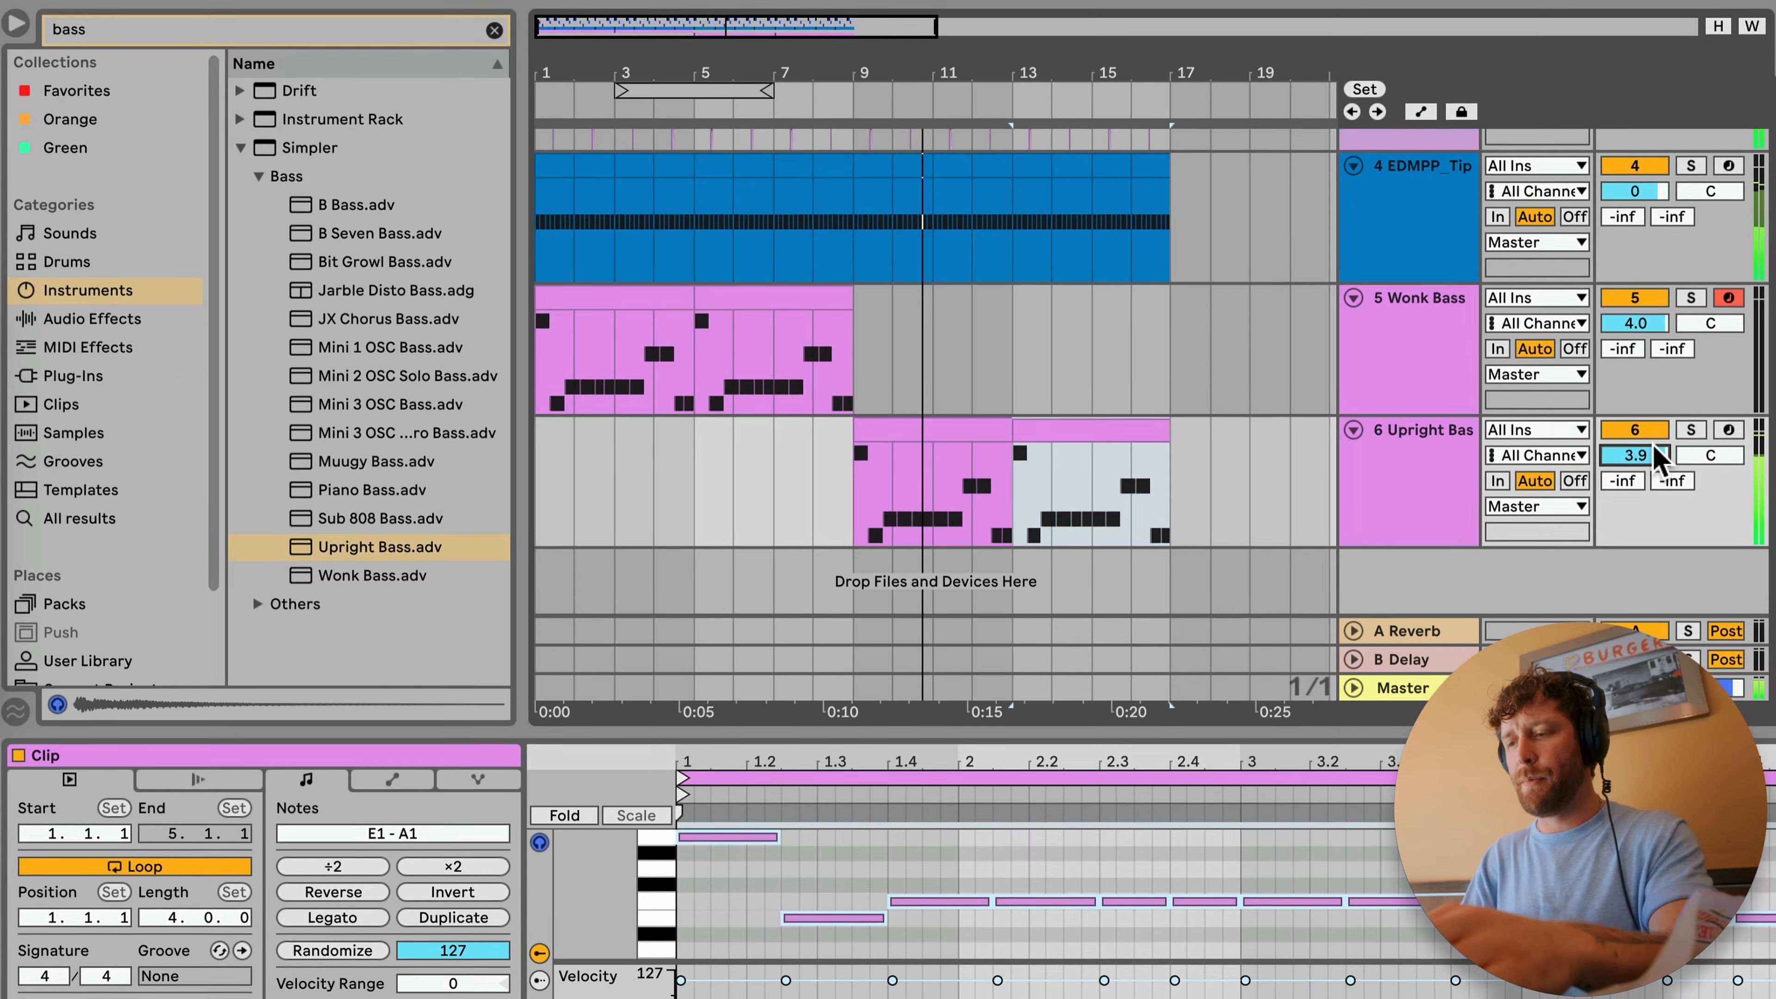
double_click(1046, 744)
scroll(1052, 724, up, 2)
scroll(1014, 685, down, 2)
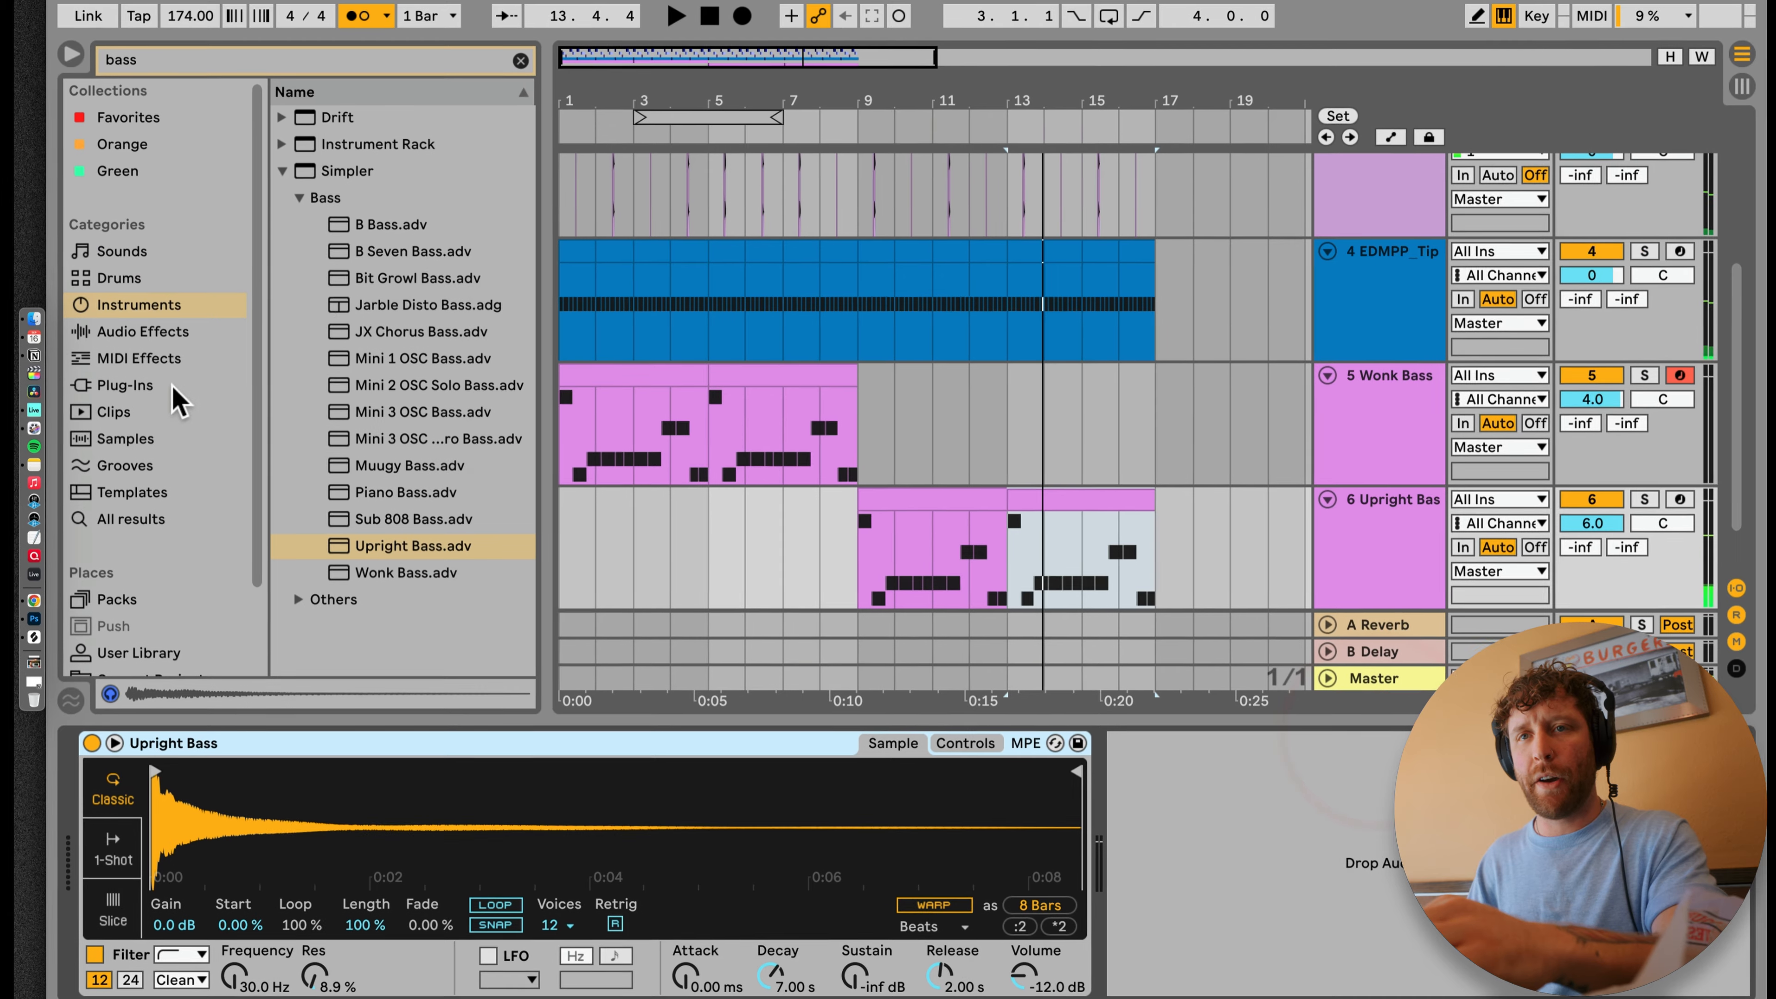
Step: Add a Compressor from the audio effects to the Upright Bass track and play the track soloed
click(27, 302)
click(132, 391)
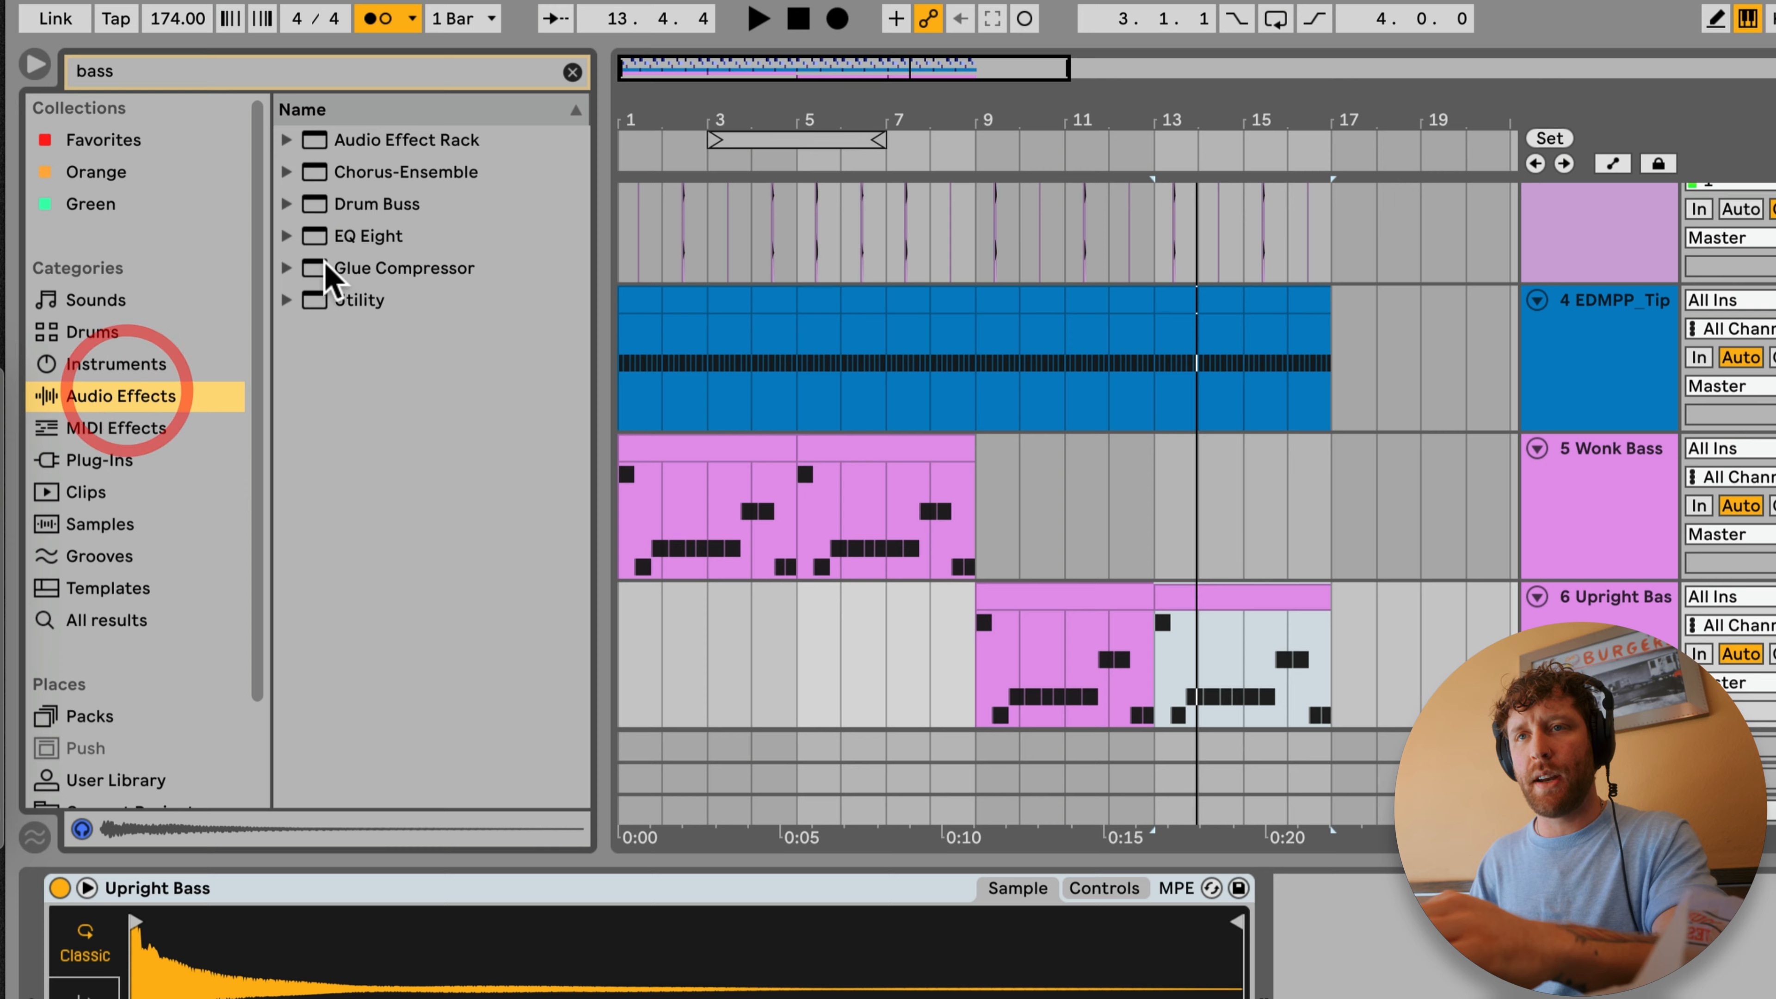
click(572, 72)
click(318, 367)
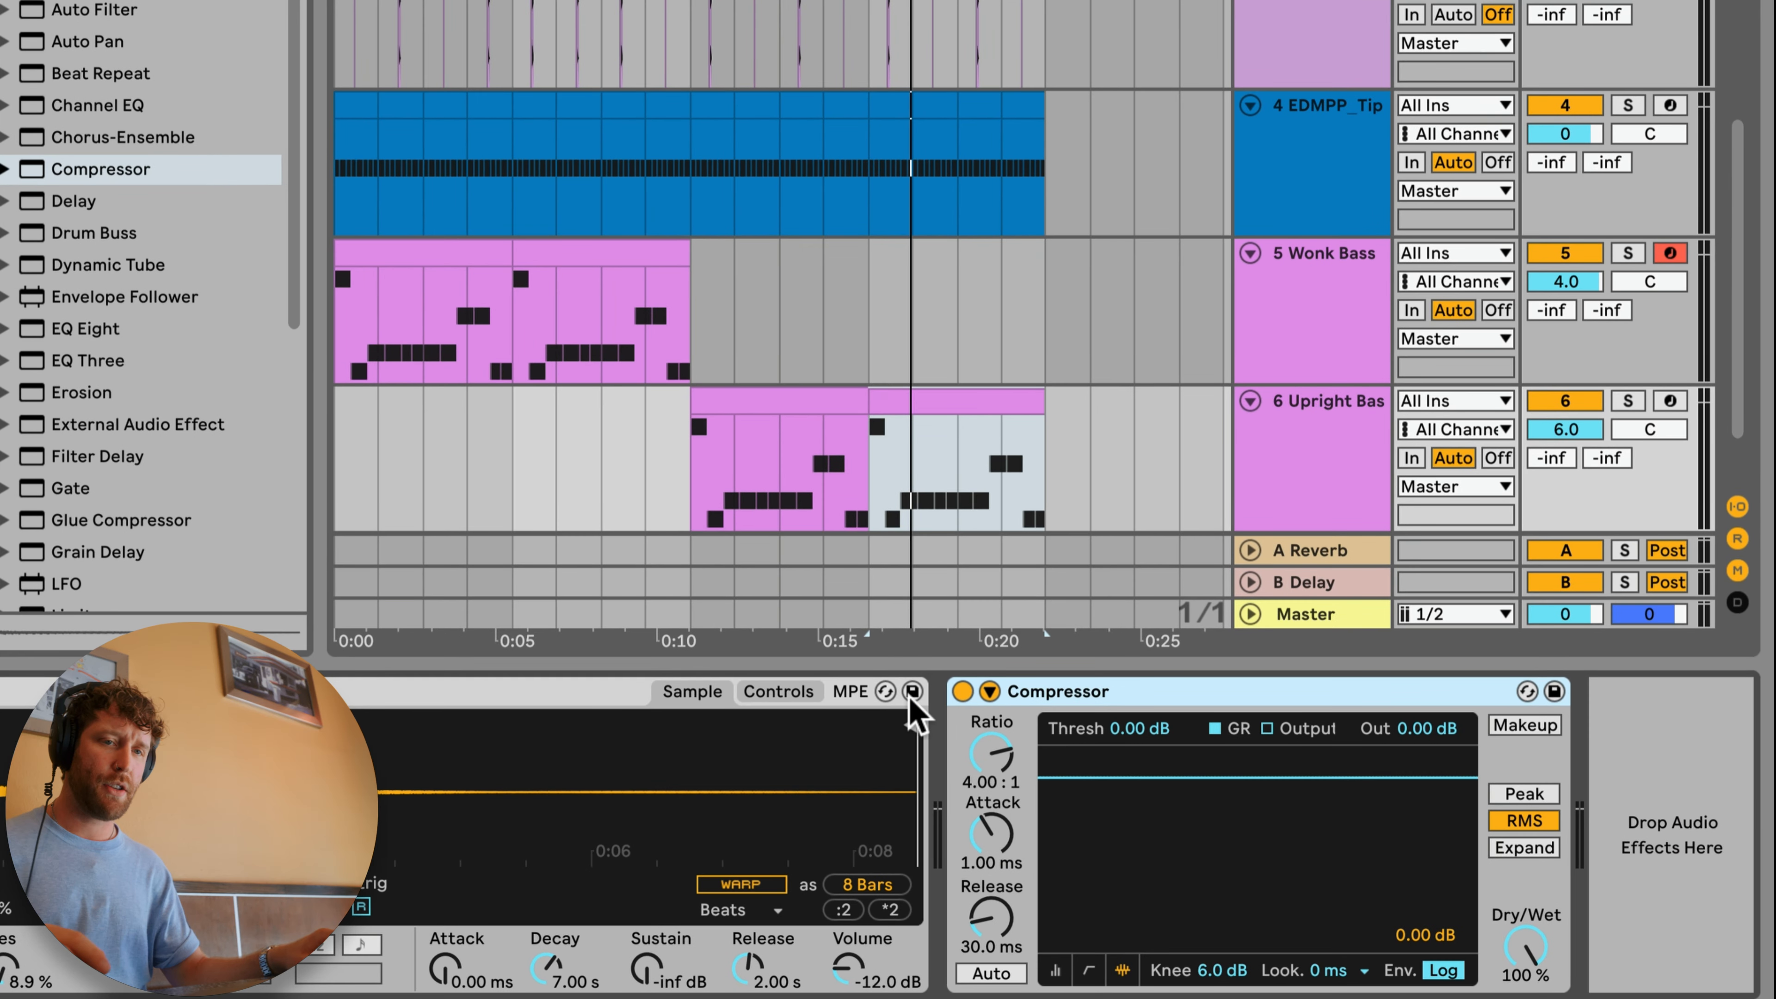
click(1628, 400)
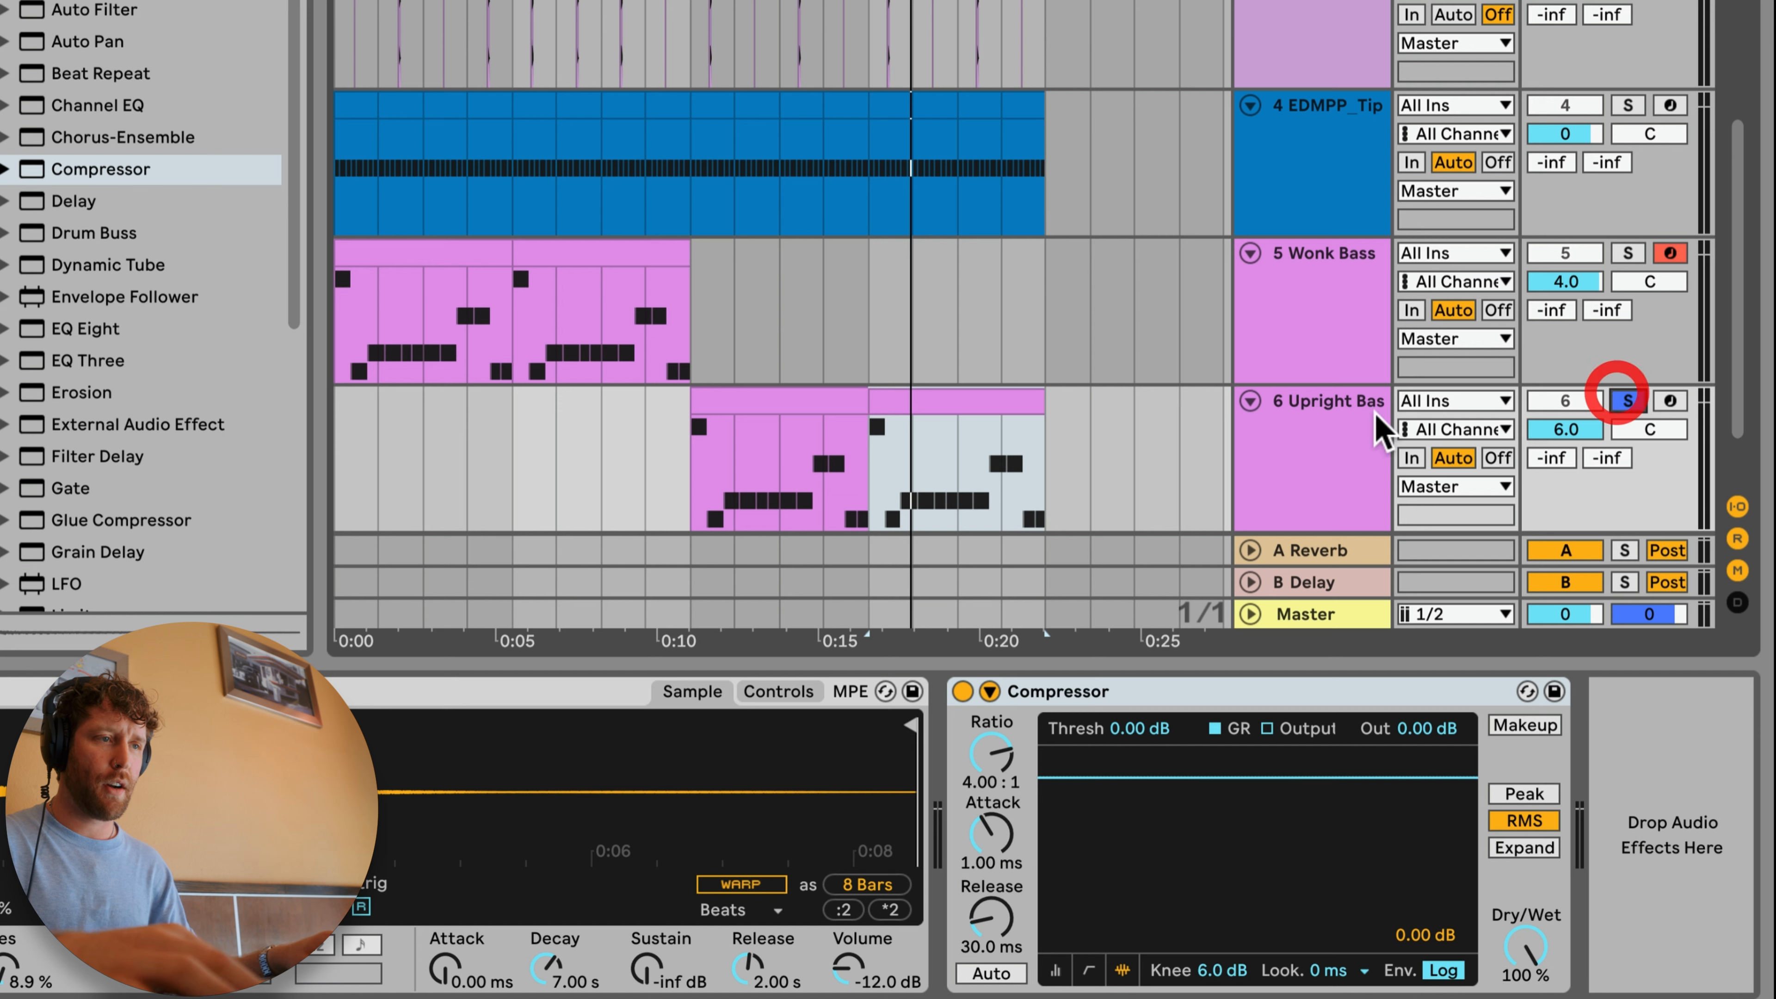
click(1348, 400)
key(space)
click(1083, 691)
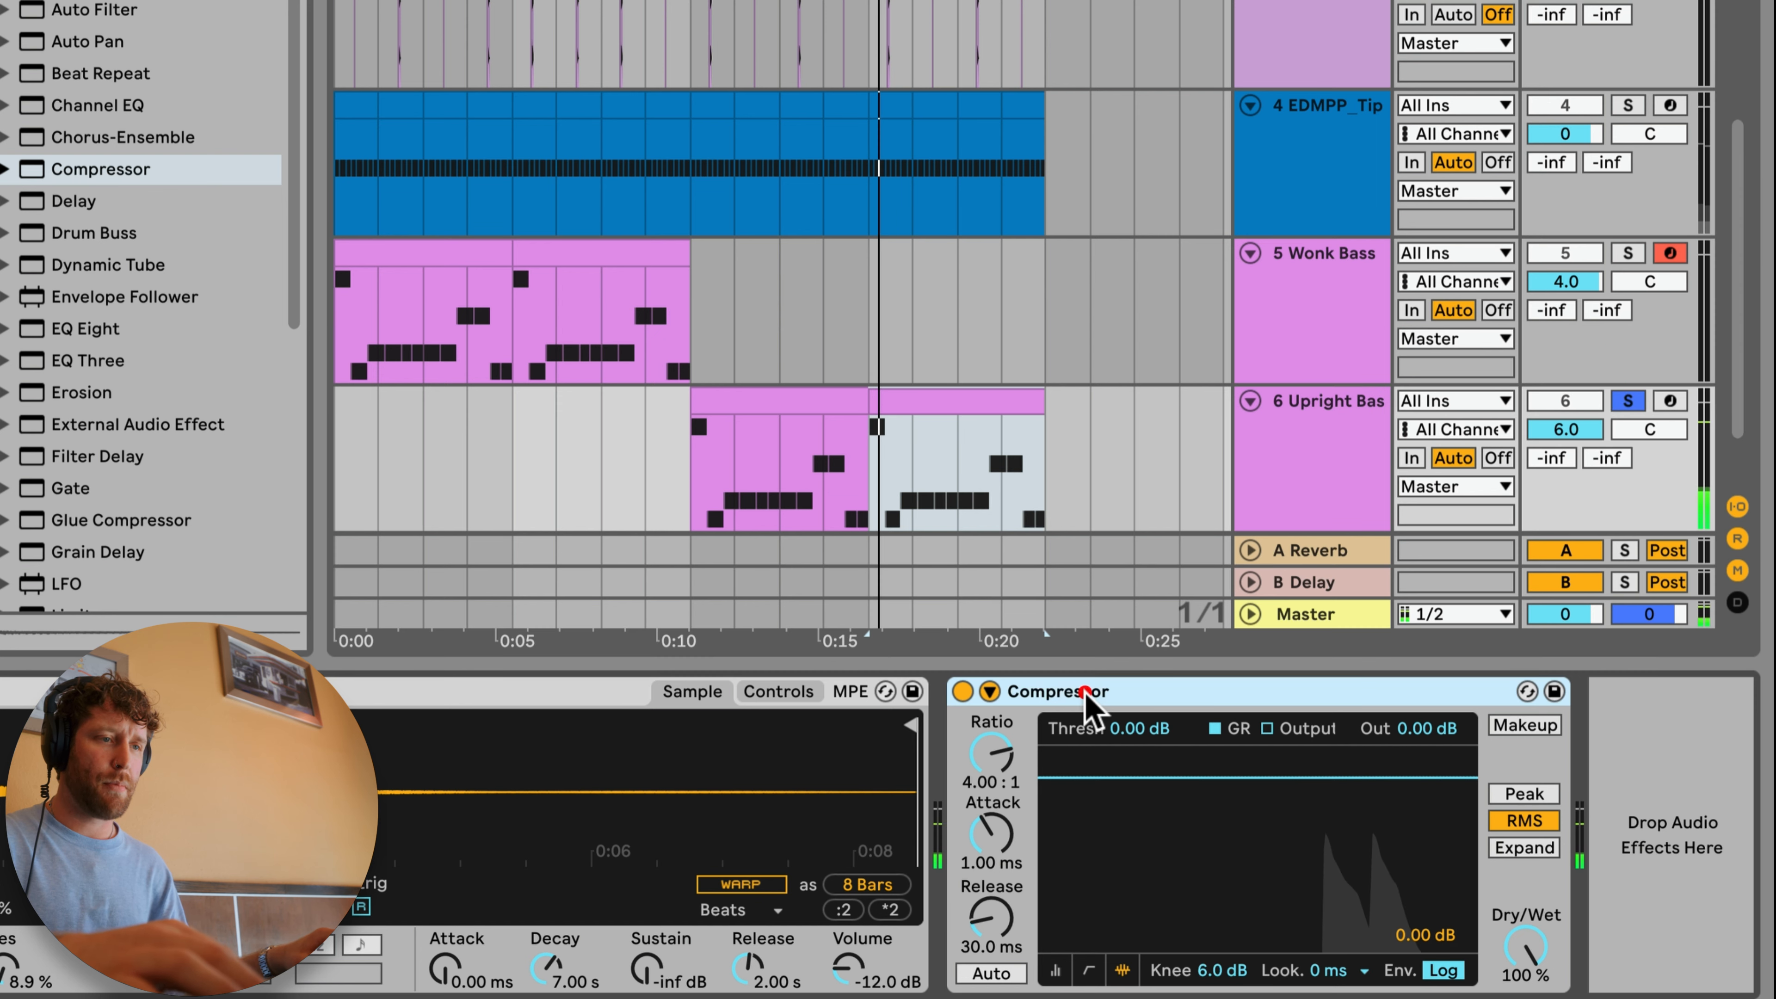
Step: Enable the Compressor's sidechain from 1-EDMPP Toight Kick, with the ratio at inf:1 and the attack at 0.01 ms
click(989, 691)
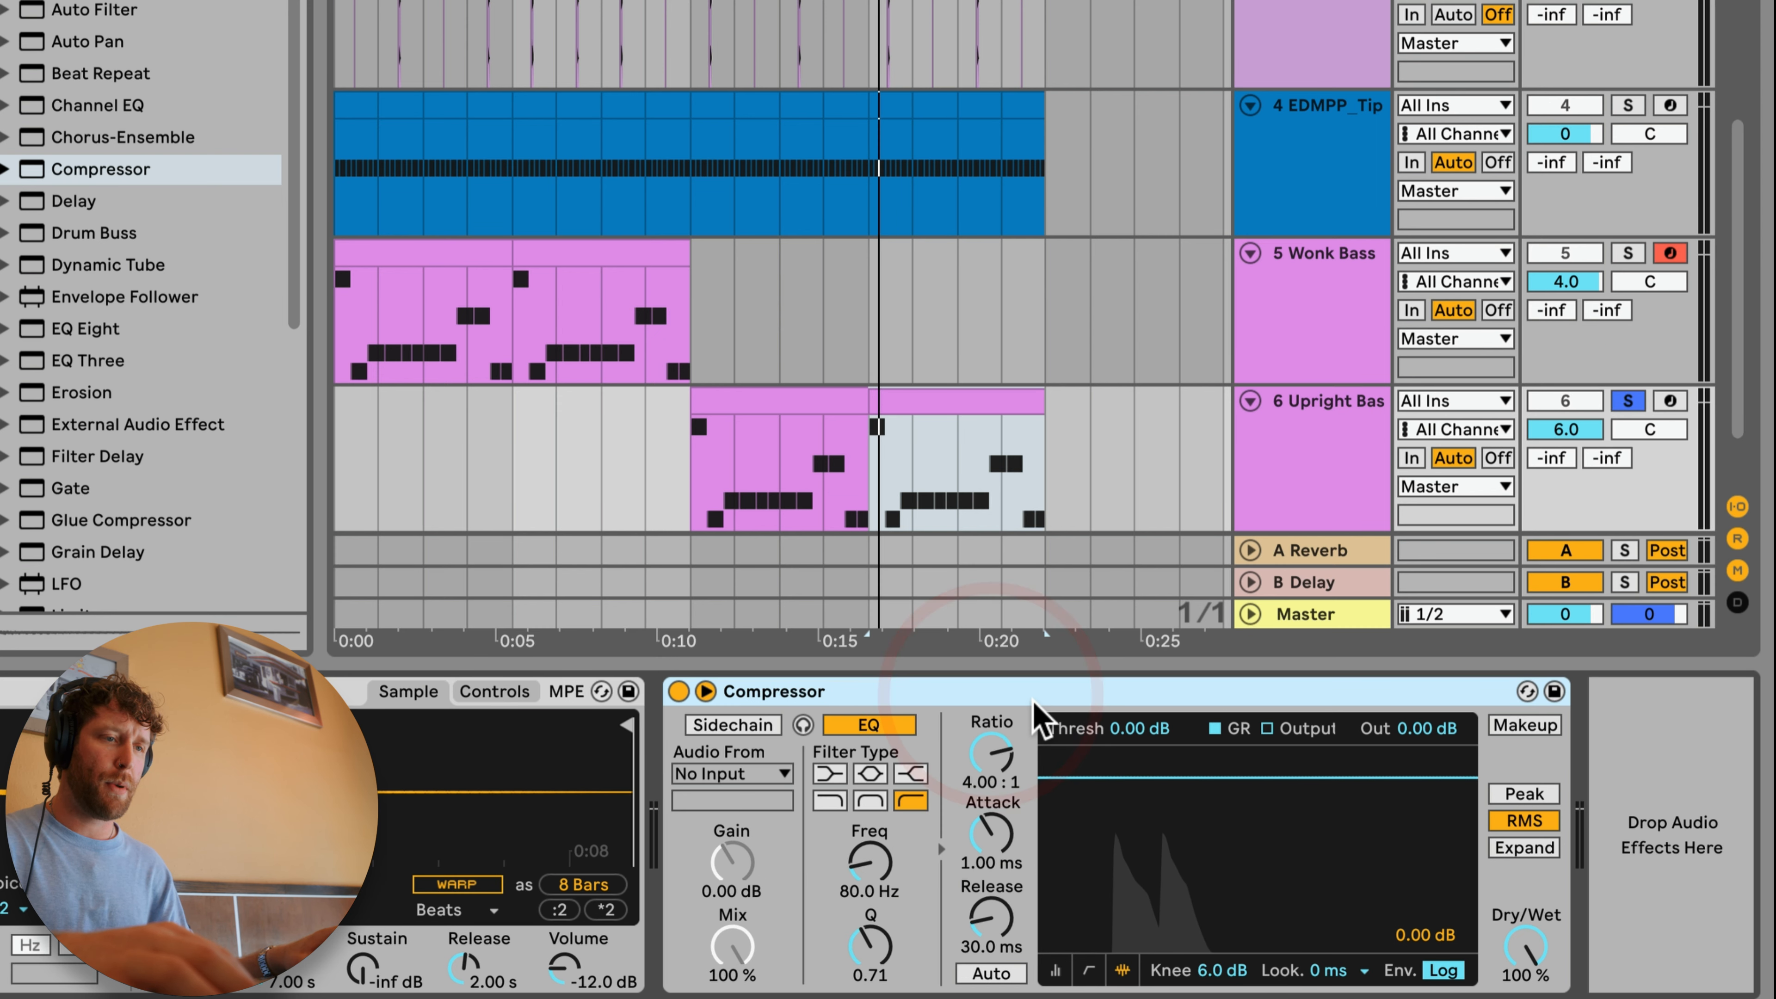
click(741, 725)
click(780, 774)
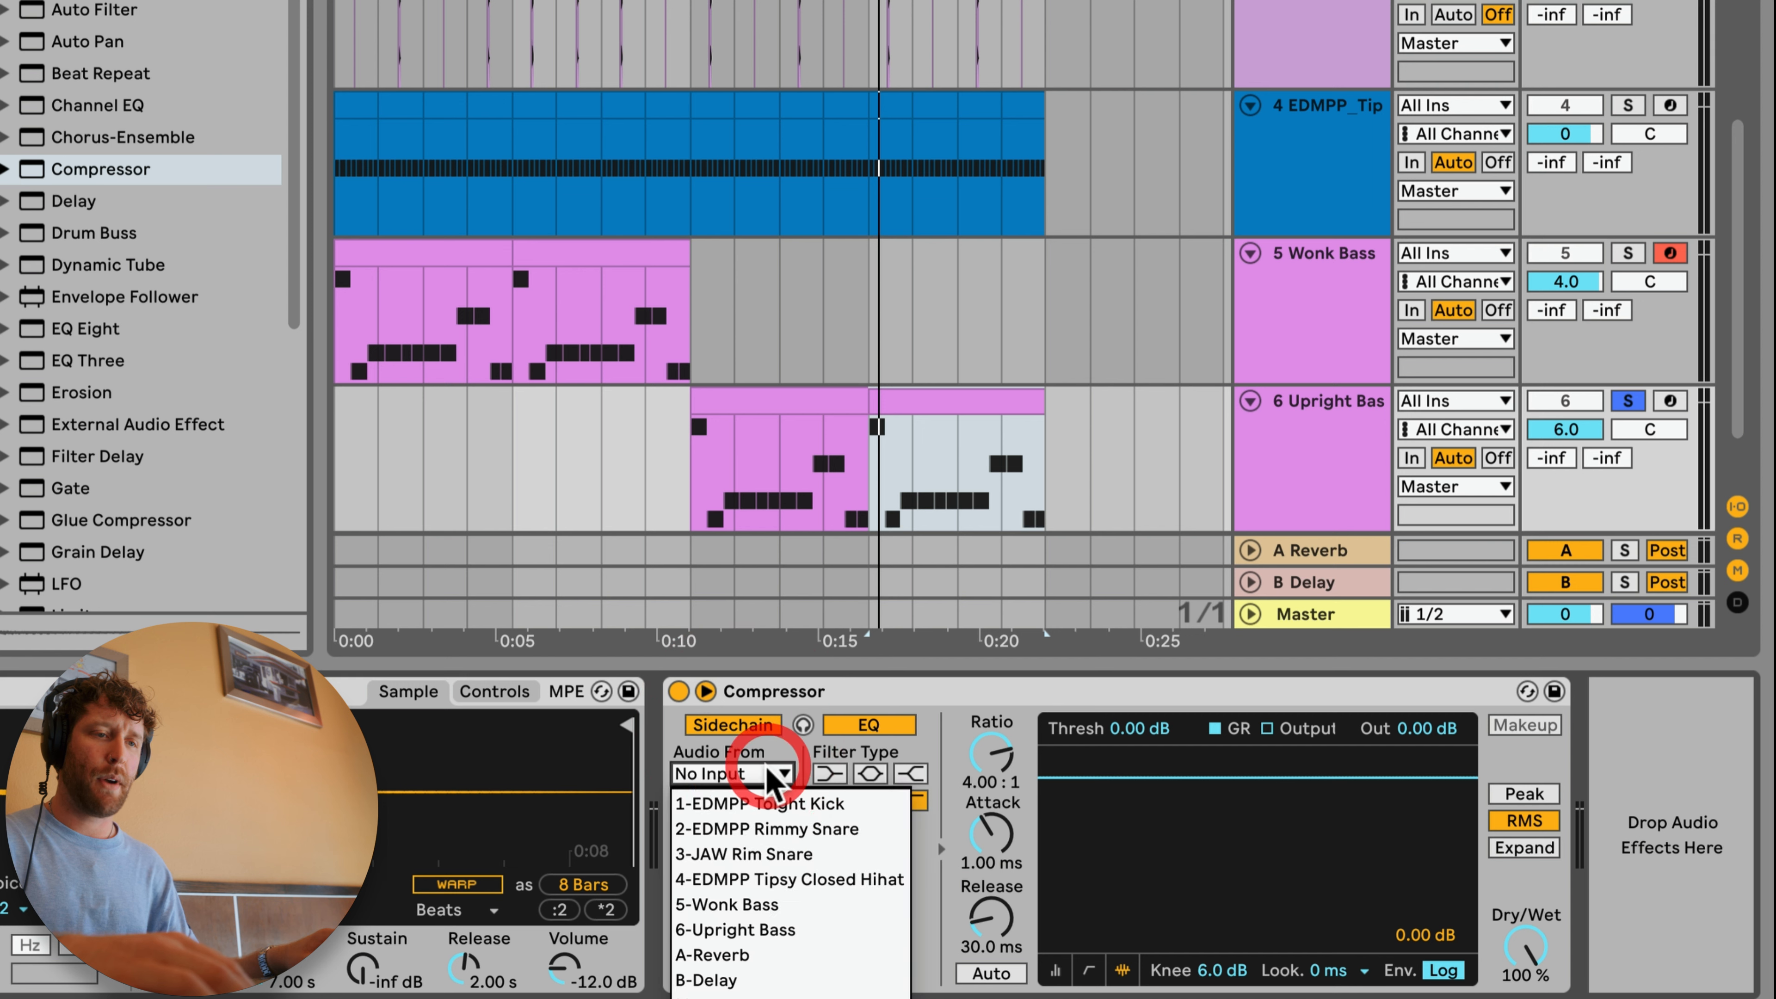
click(778, 804)
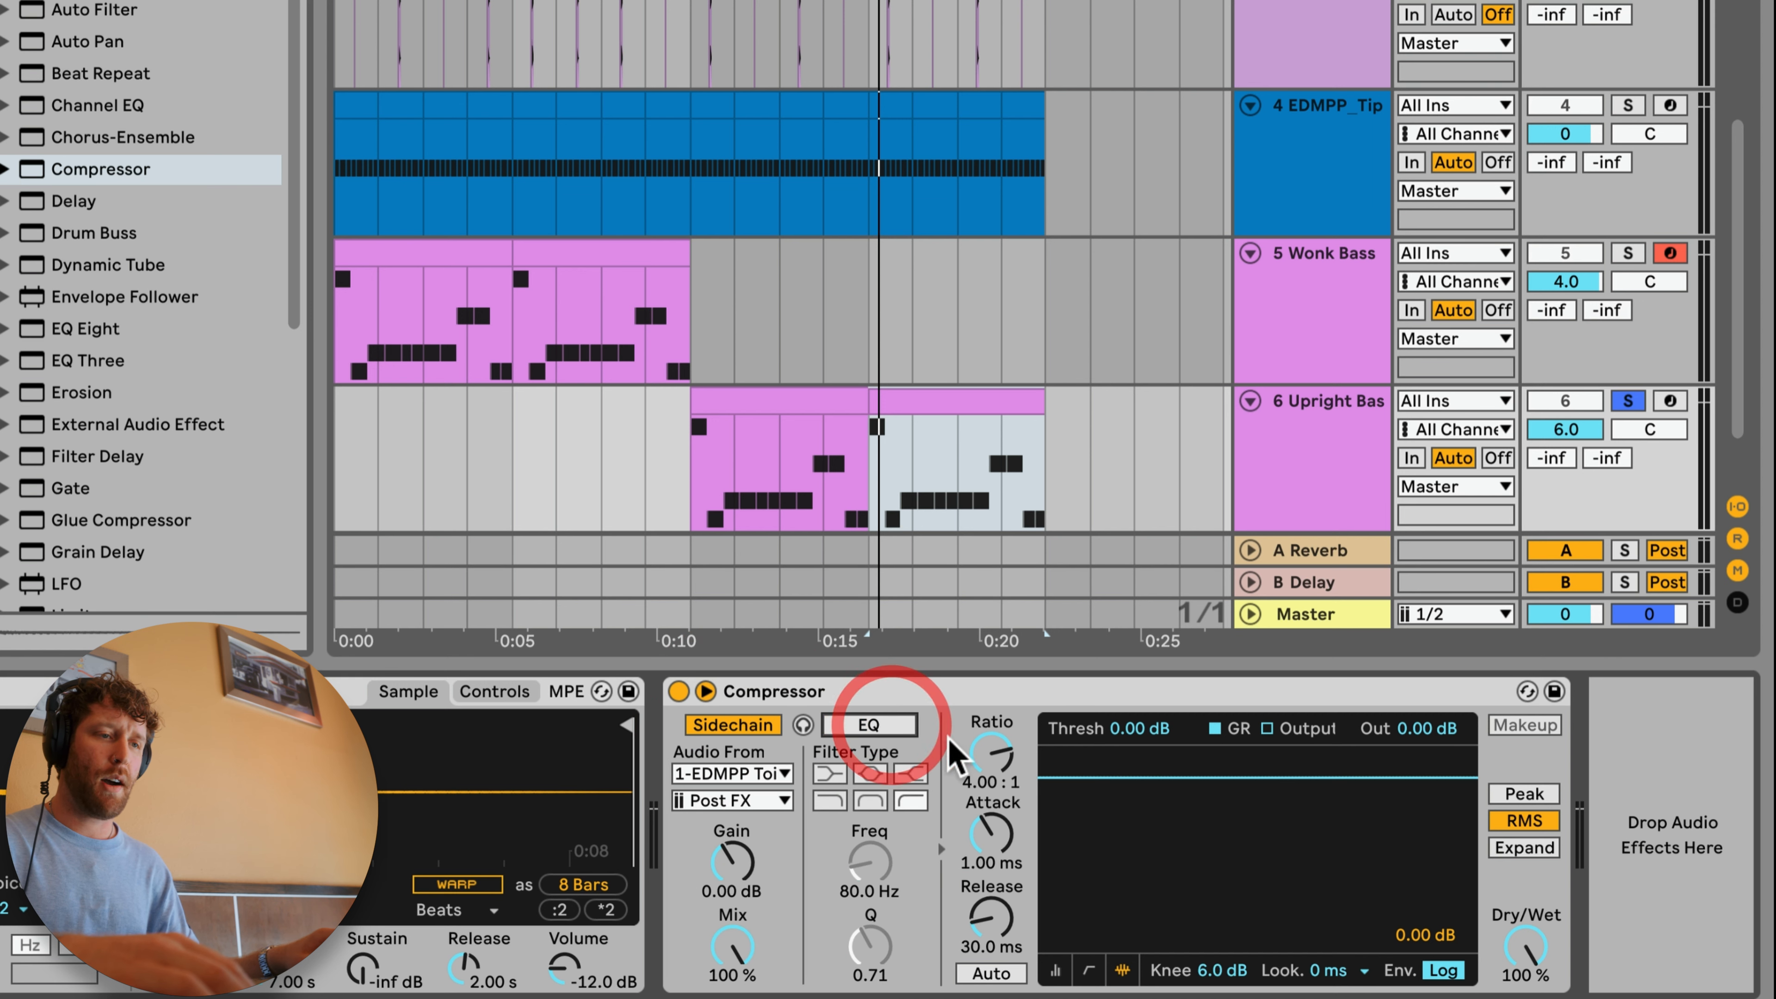
Step: Using the transfer curve view, set the Compressor's threshold to -14.5 dB and turn off solo on the Upright Bass track
click(1089, 970)
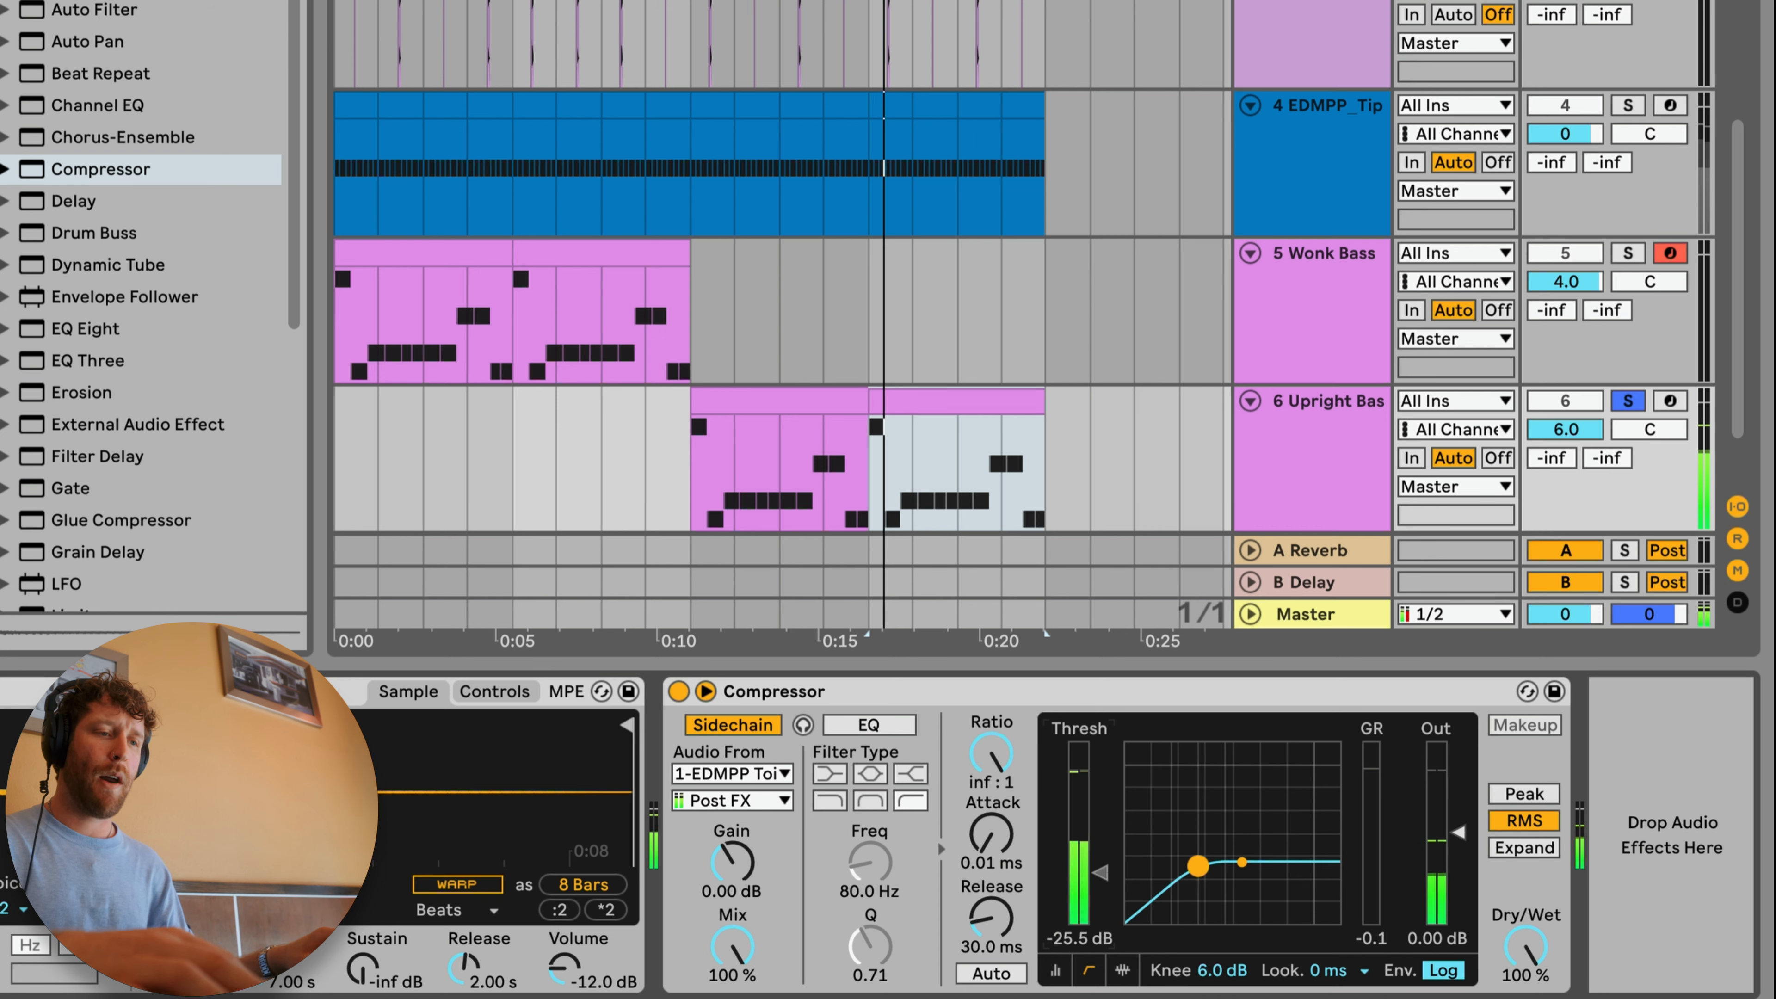
drag(1100, 857, 1099, 861)
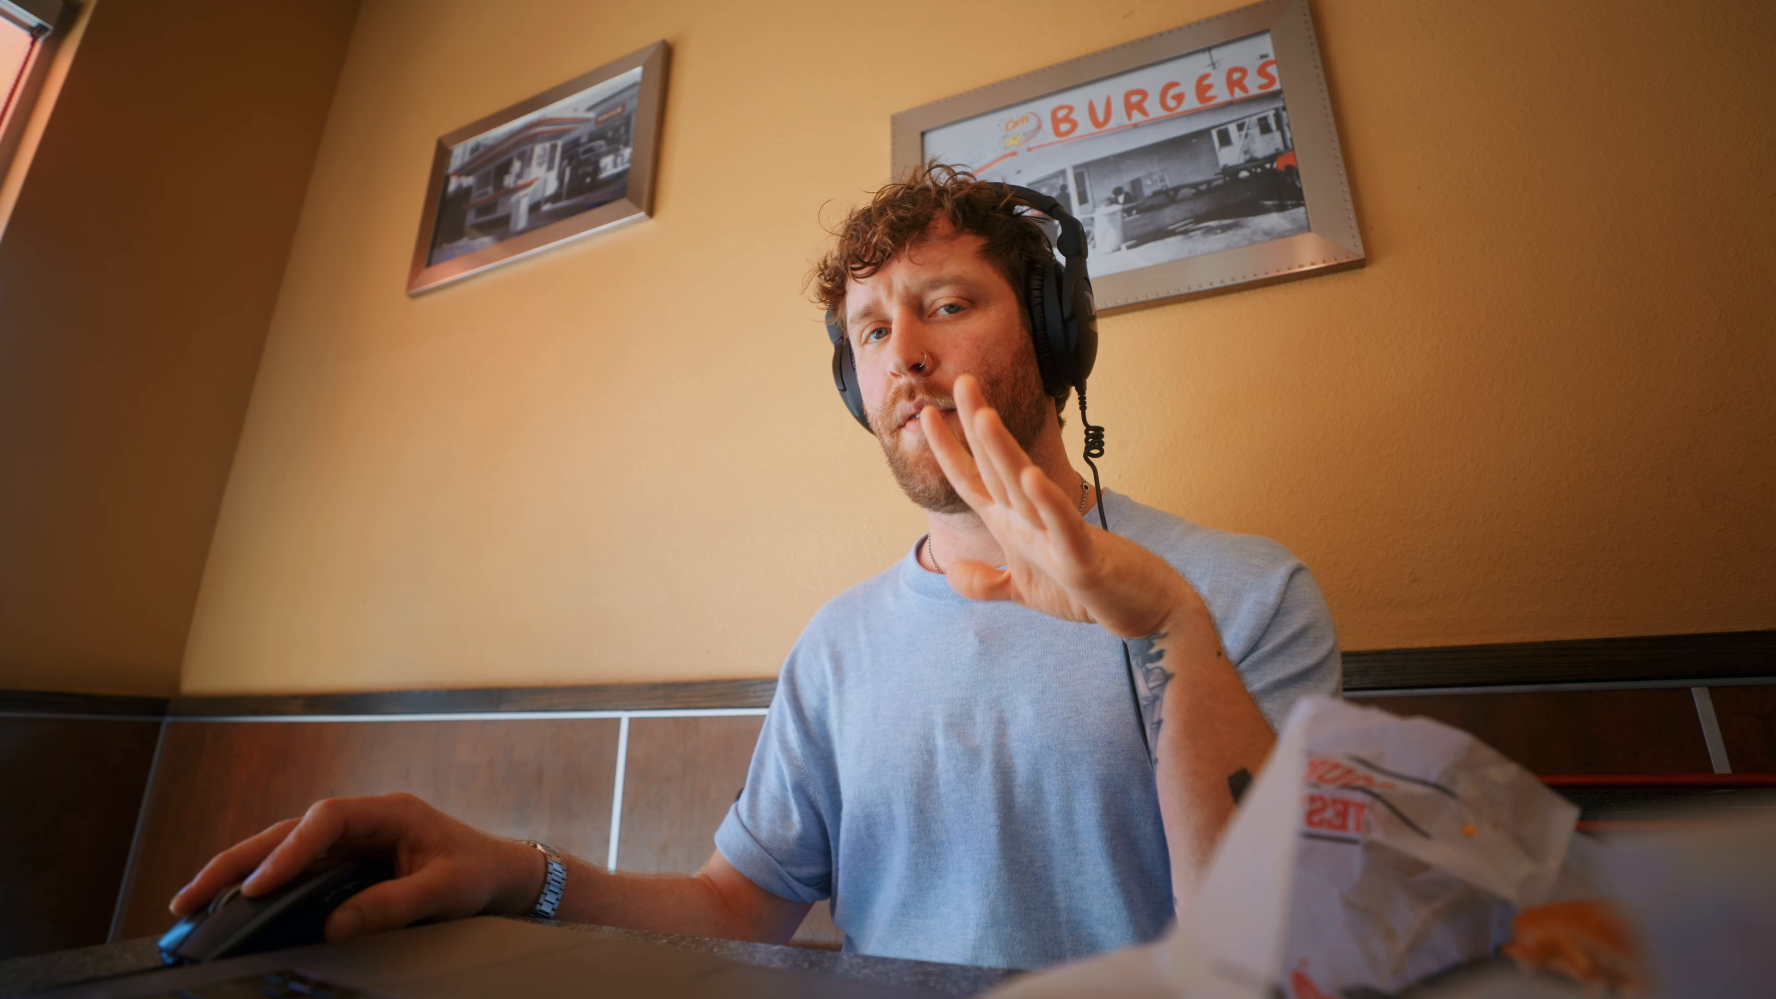
click(1664, 400)
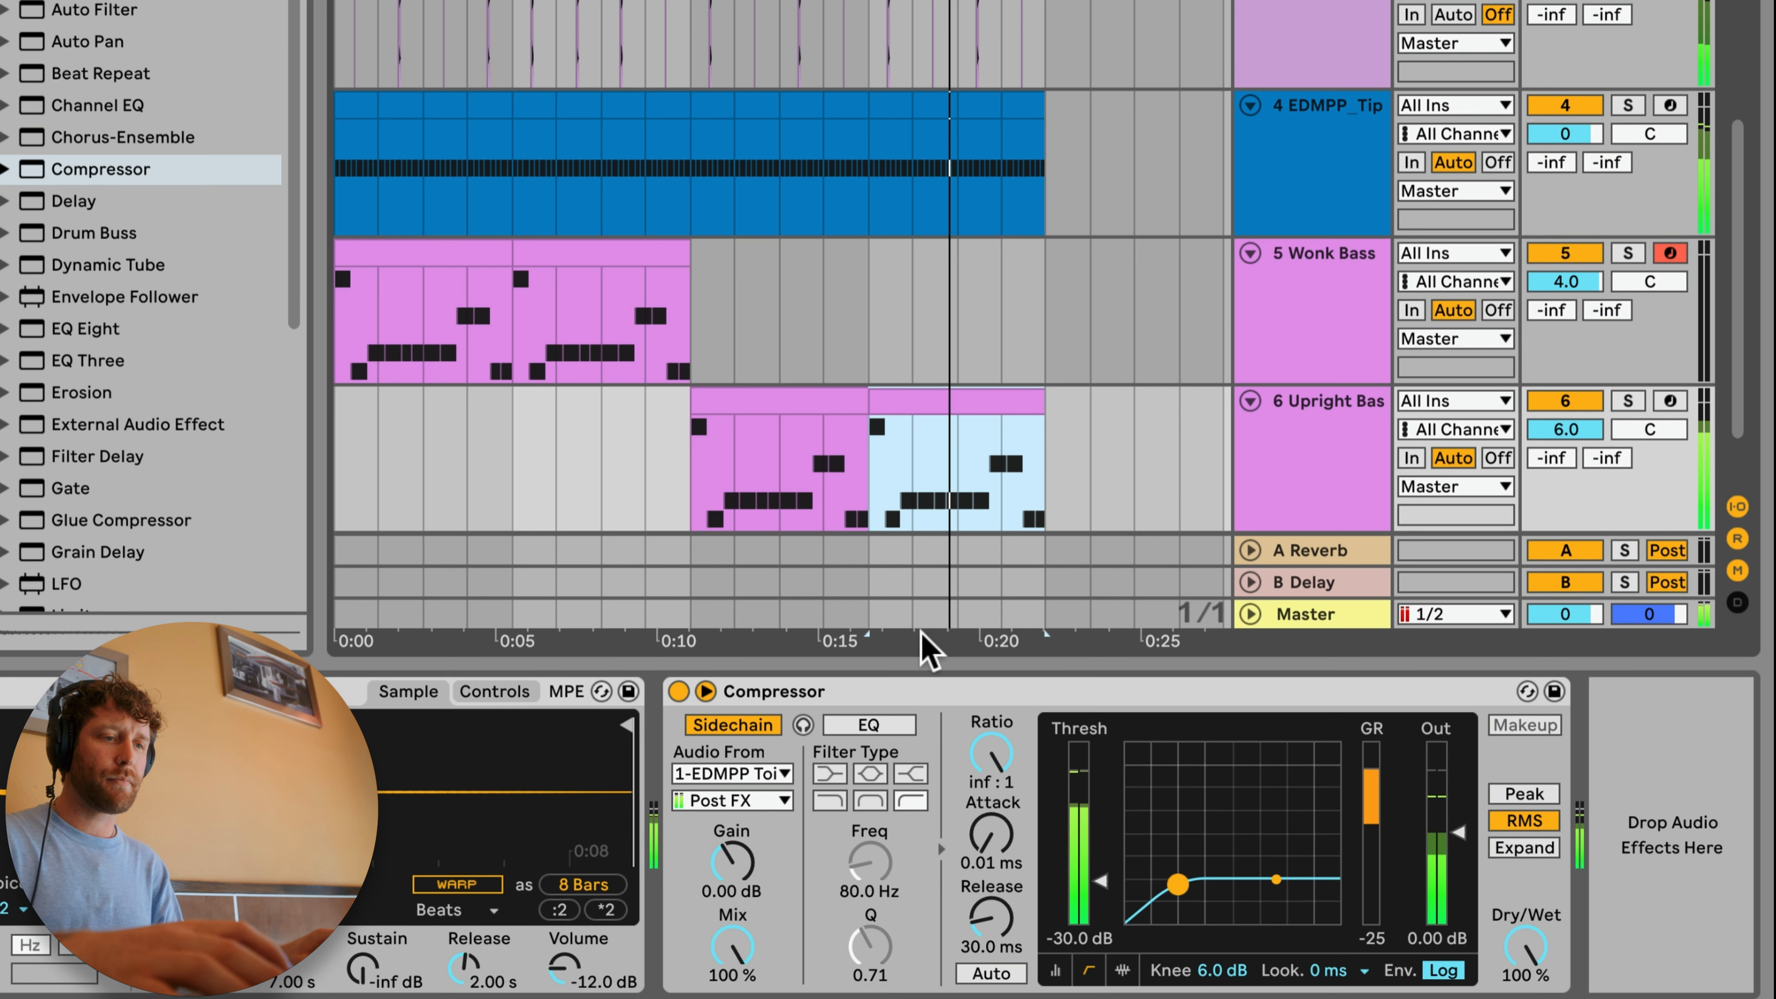
key(space)
drag(1099, 880, 1100, 863)
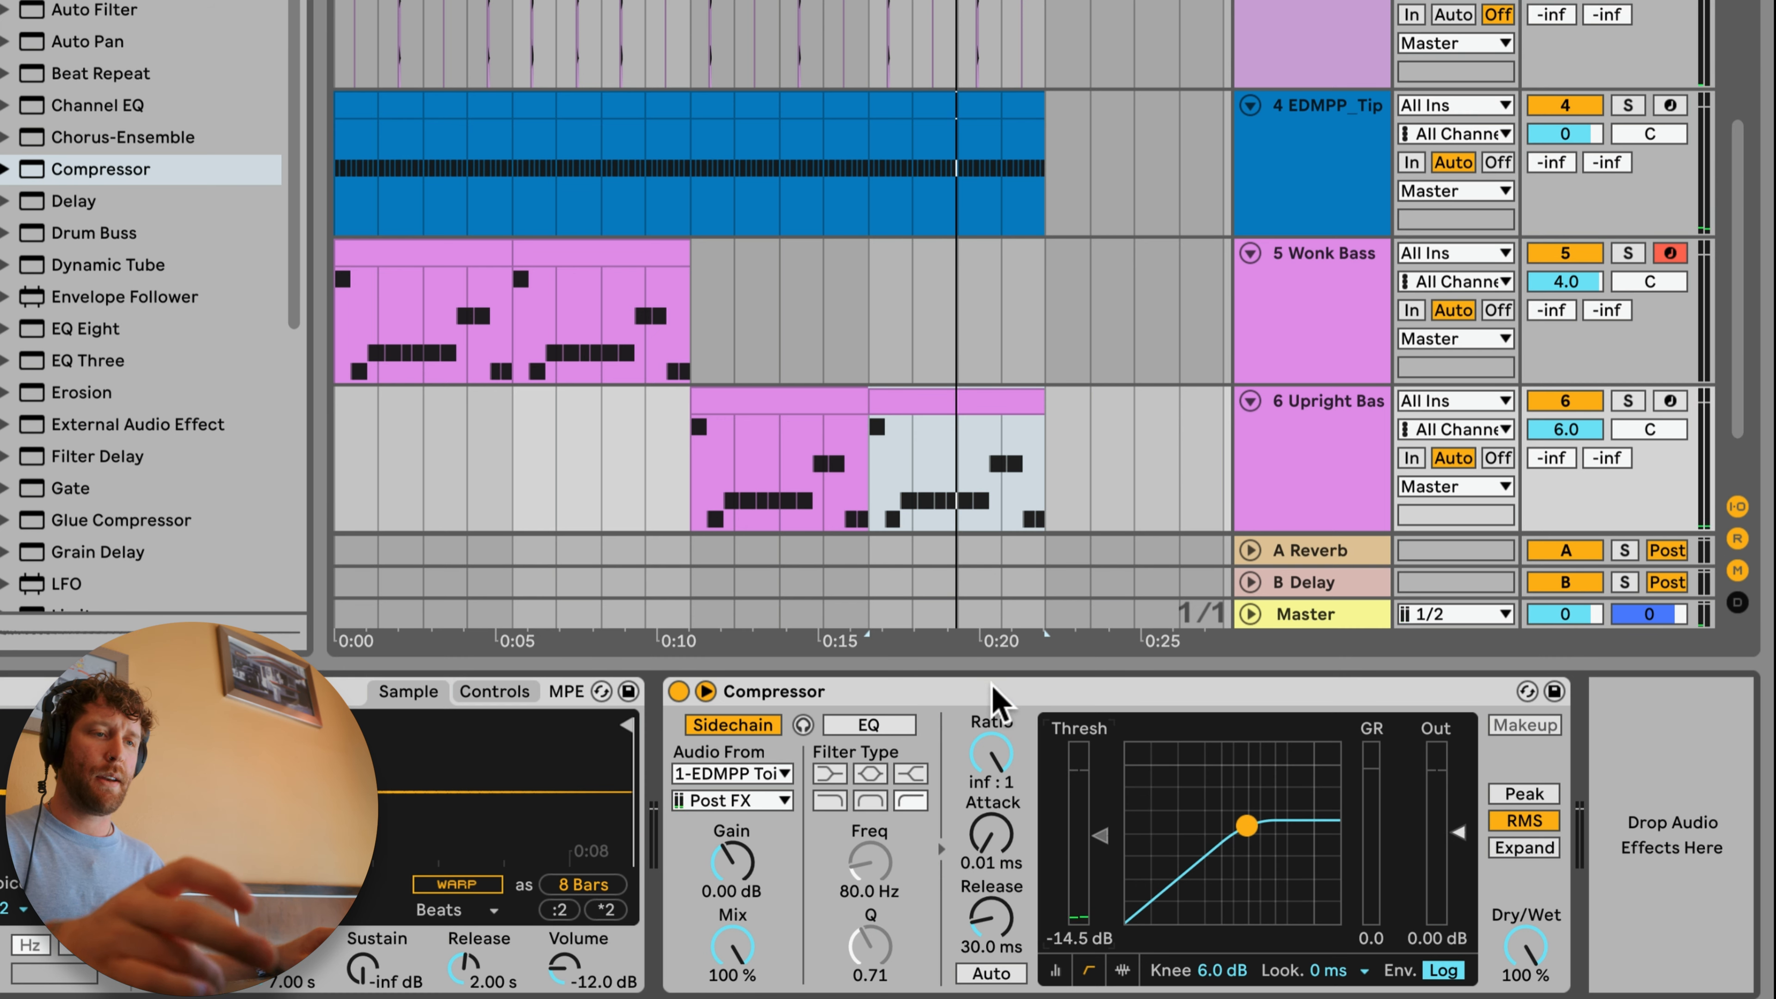
Step: Duplicate the Compressor and set the copy's sidechain source to 2-EDMPP Rimmy Snare
click(993, 689)
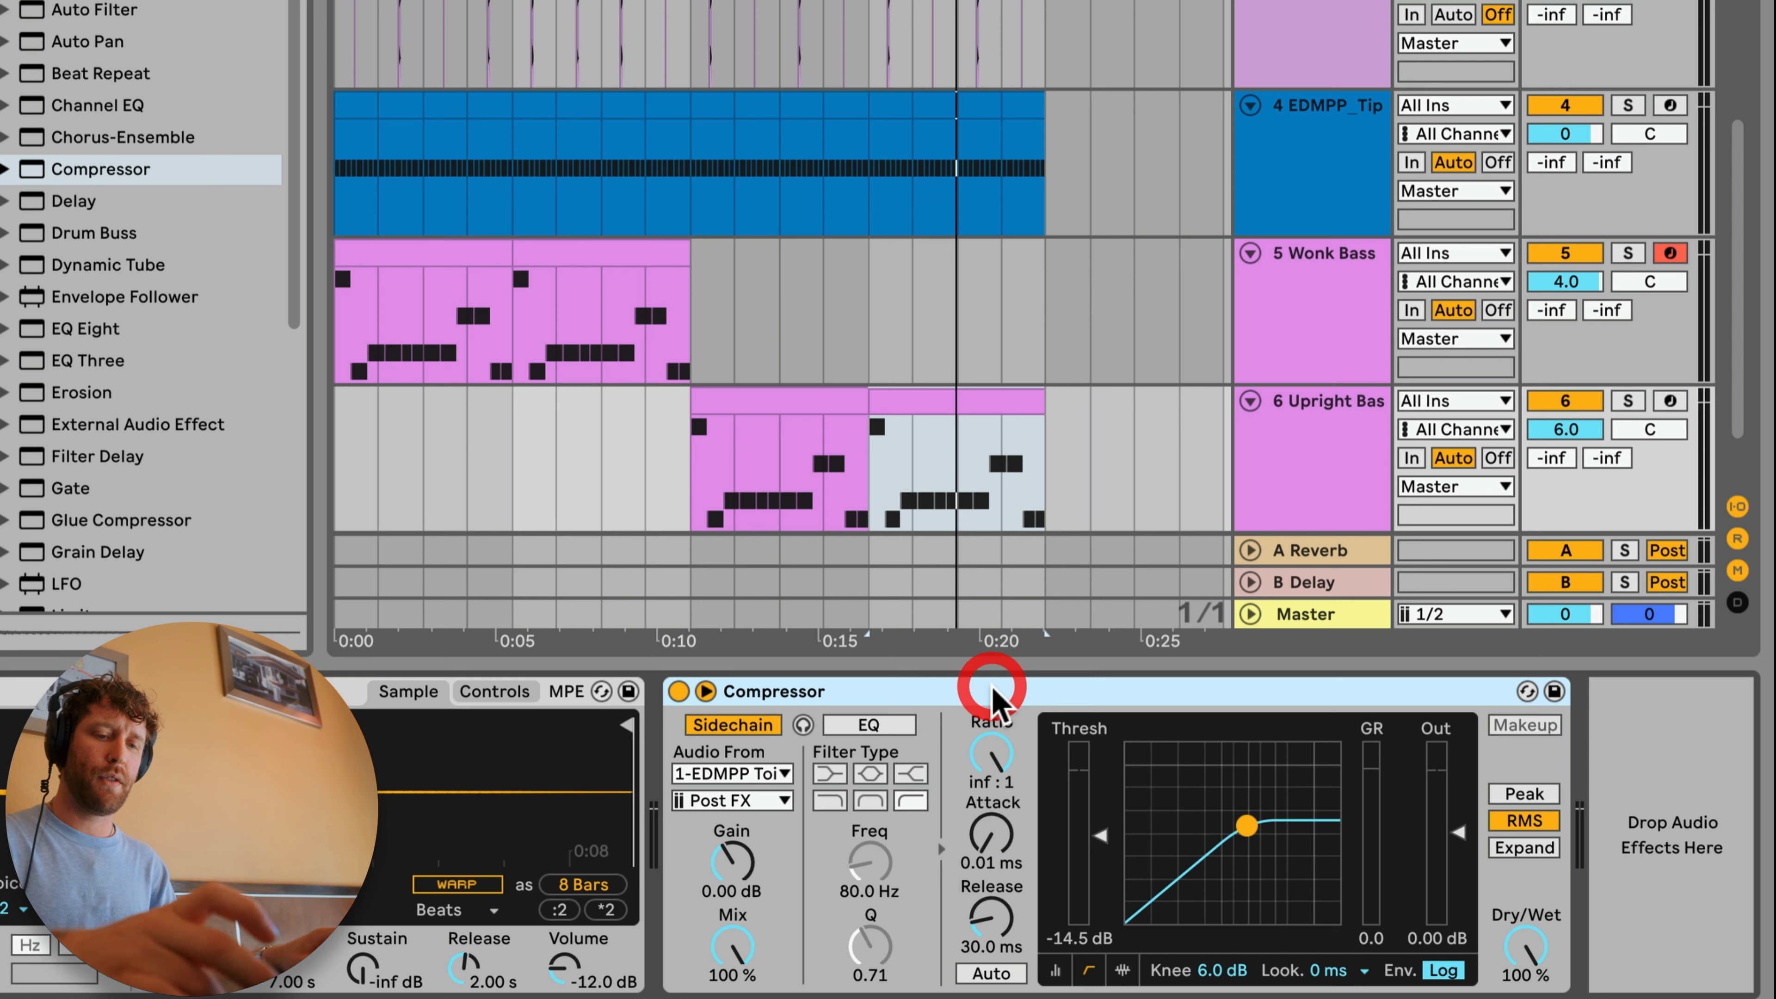
key(super+d)
click(520, 682)
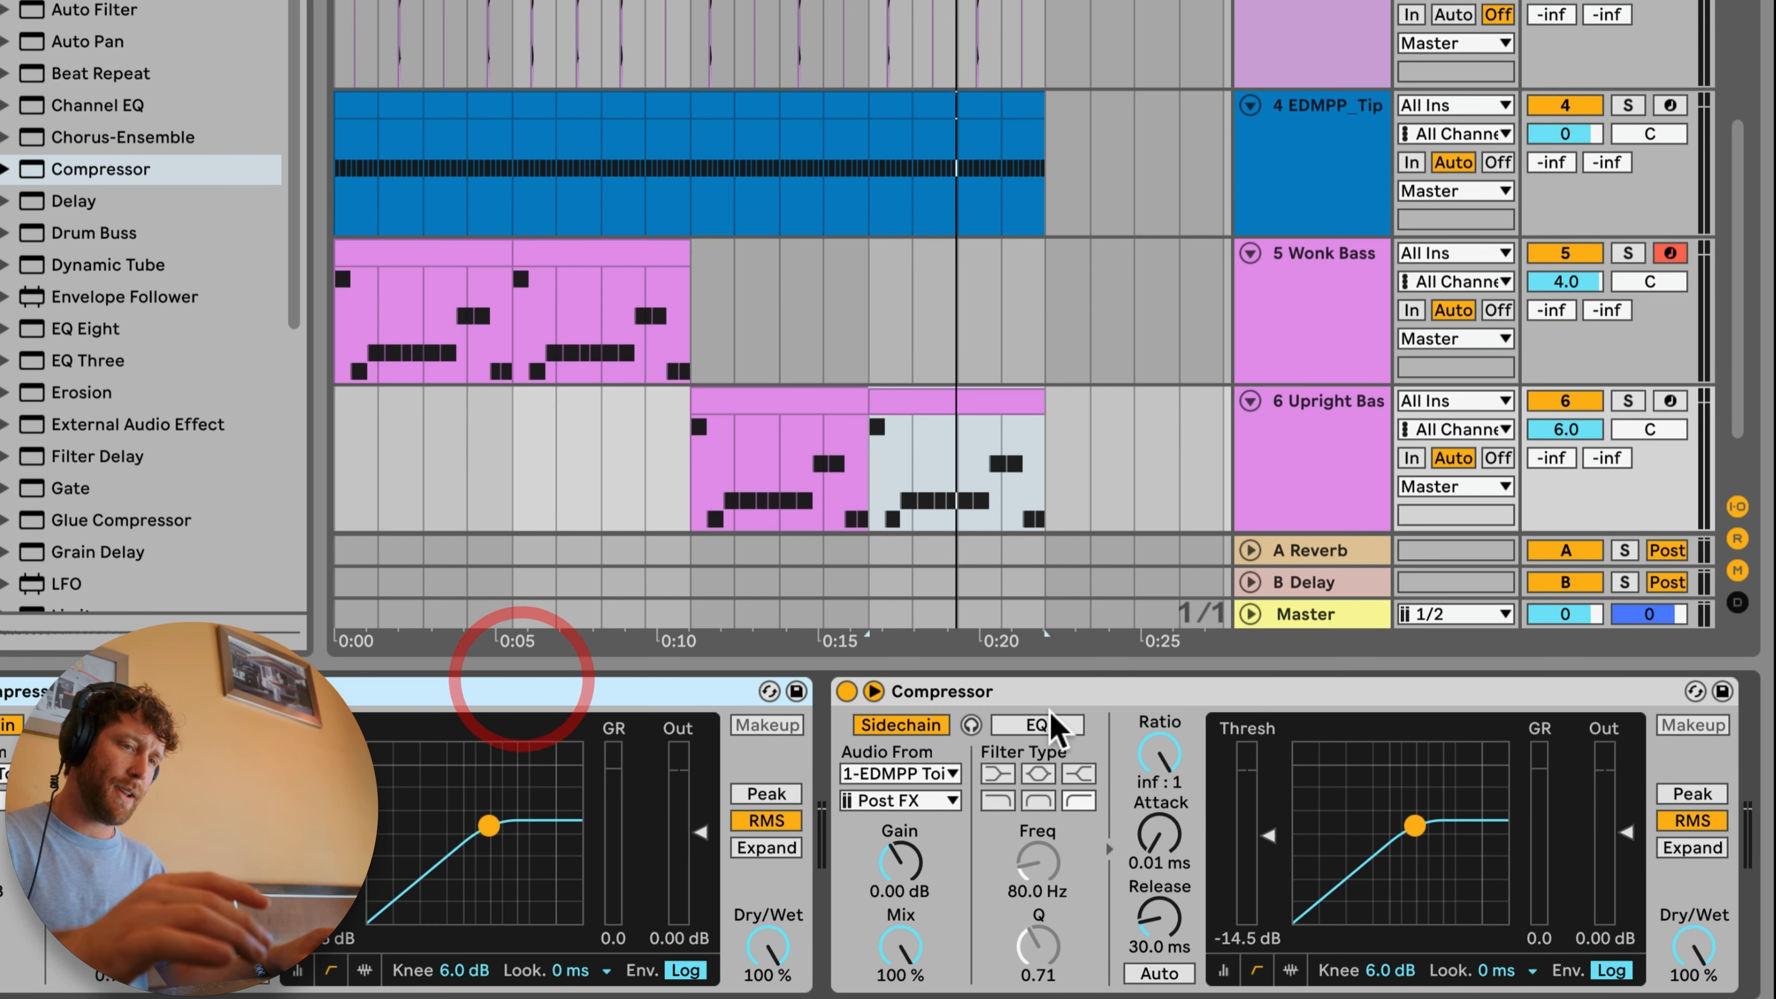
click(954, 775)
click(969, 830)
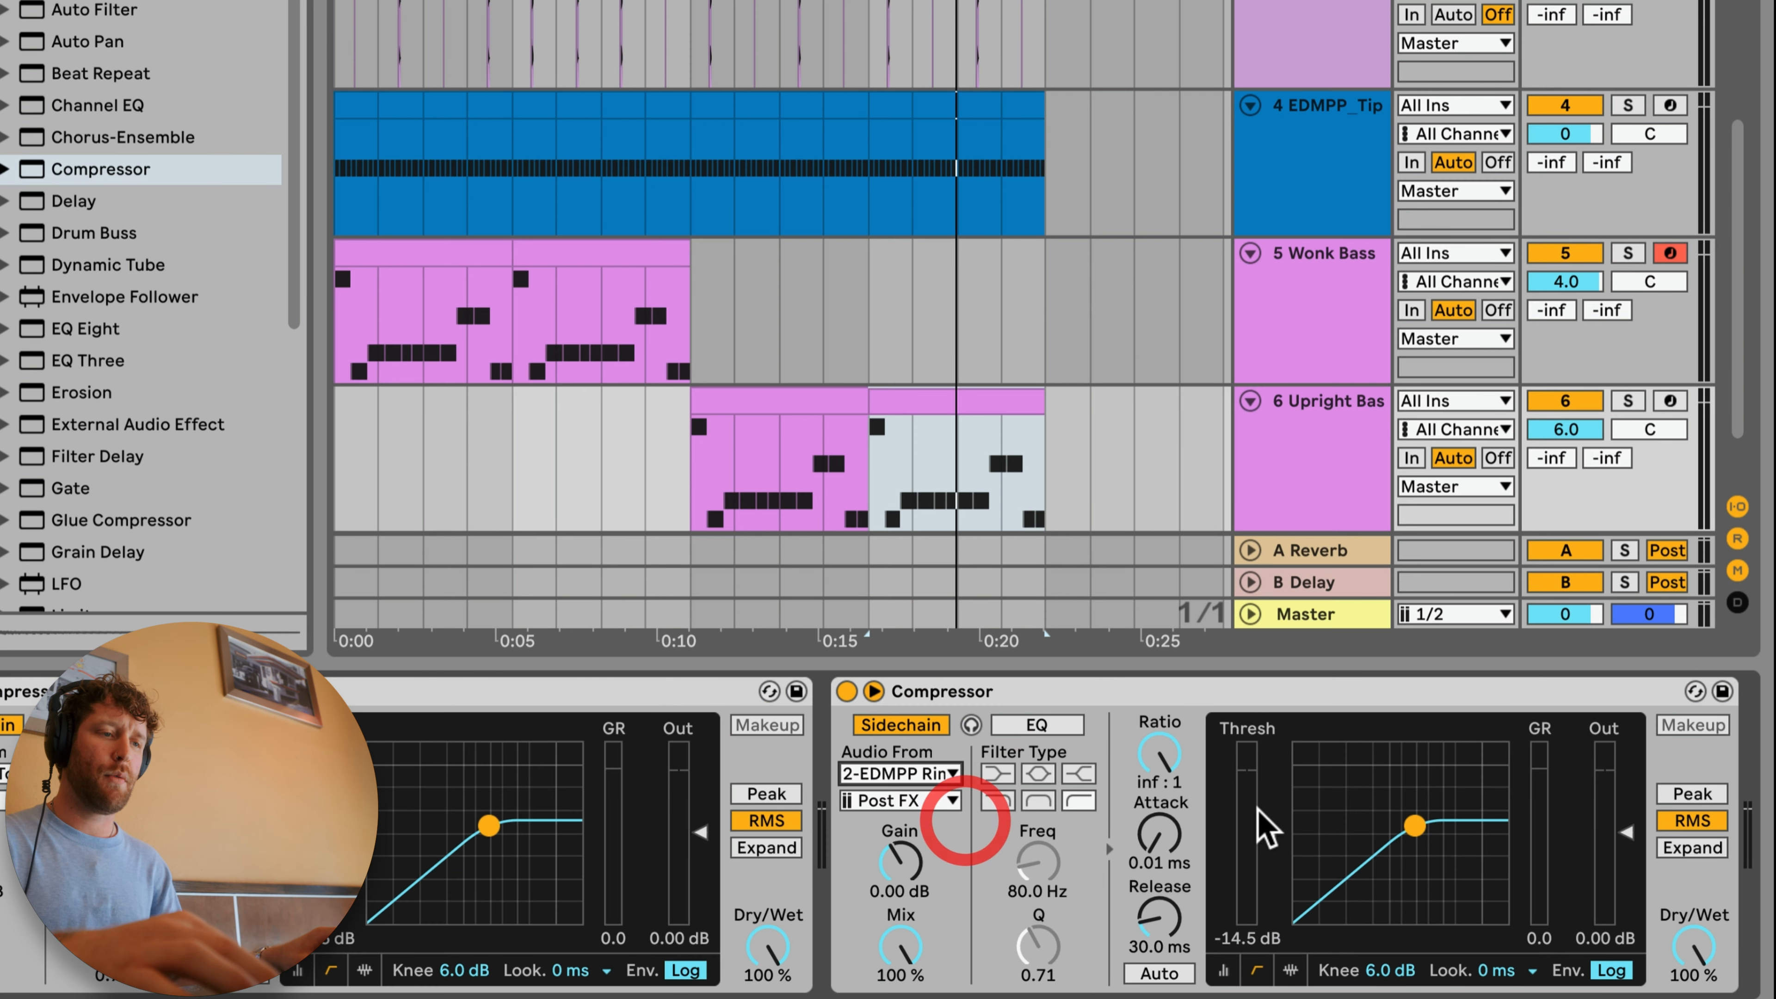
Step: Set the snare-sidechained Compressor's threshold to -9.41 dB during playback
key(space)
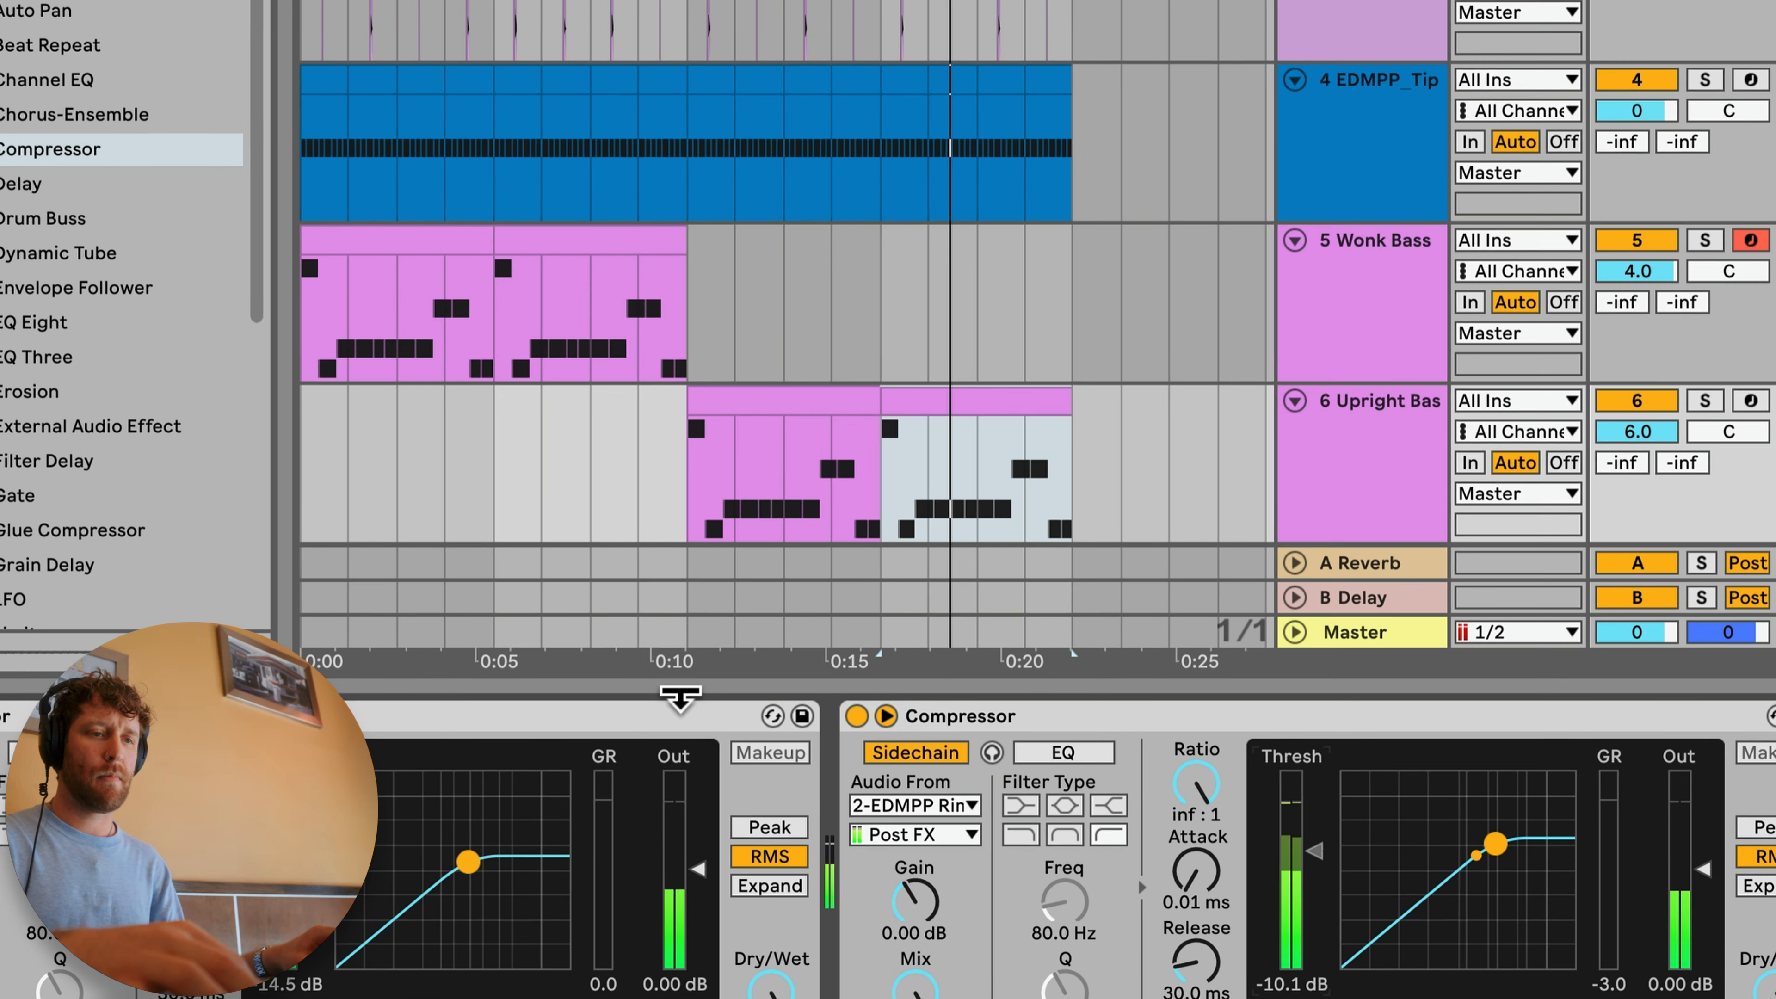
click(671, 715)
drag(1314, 851, 1314, 847)
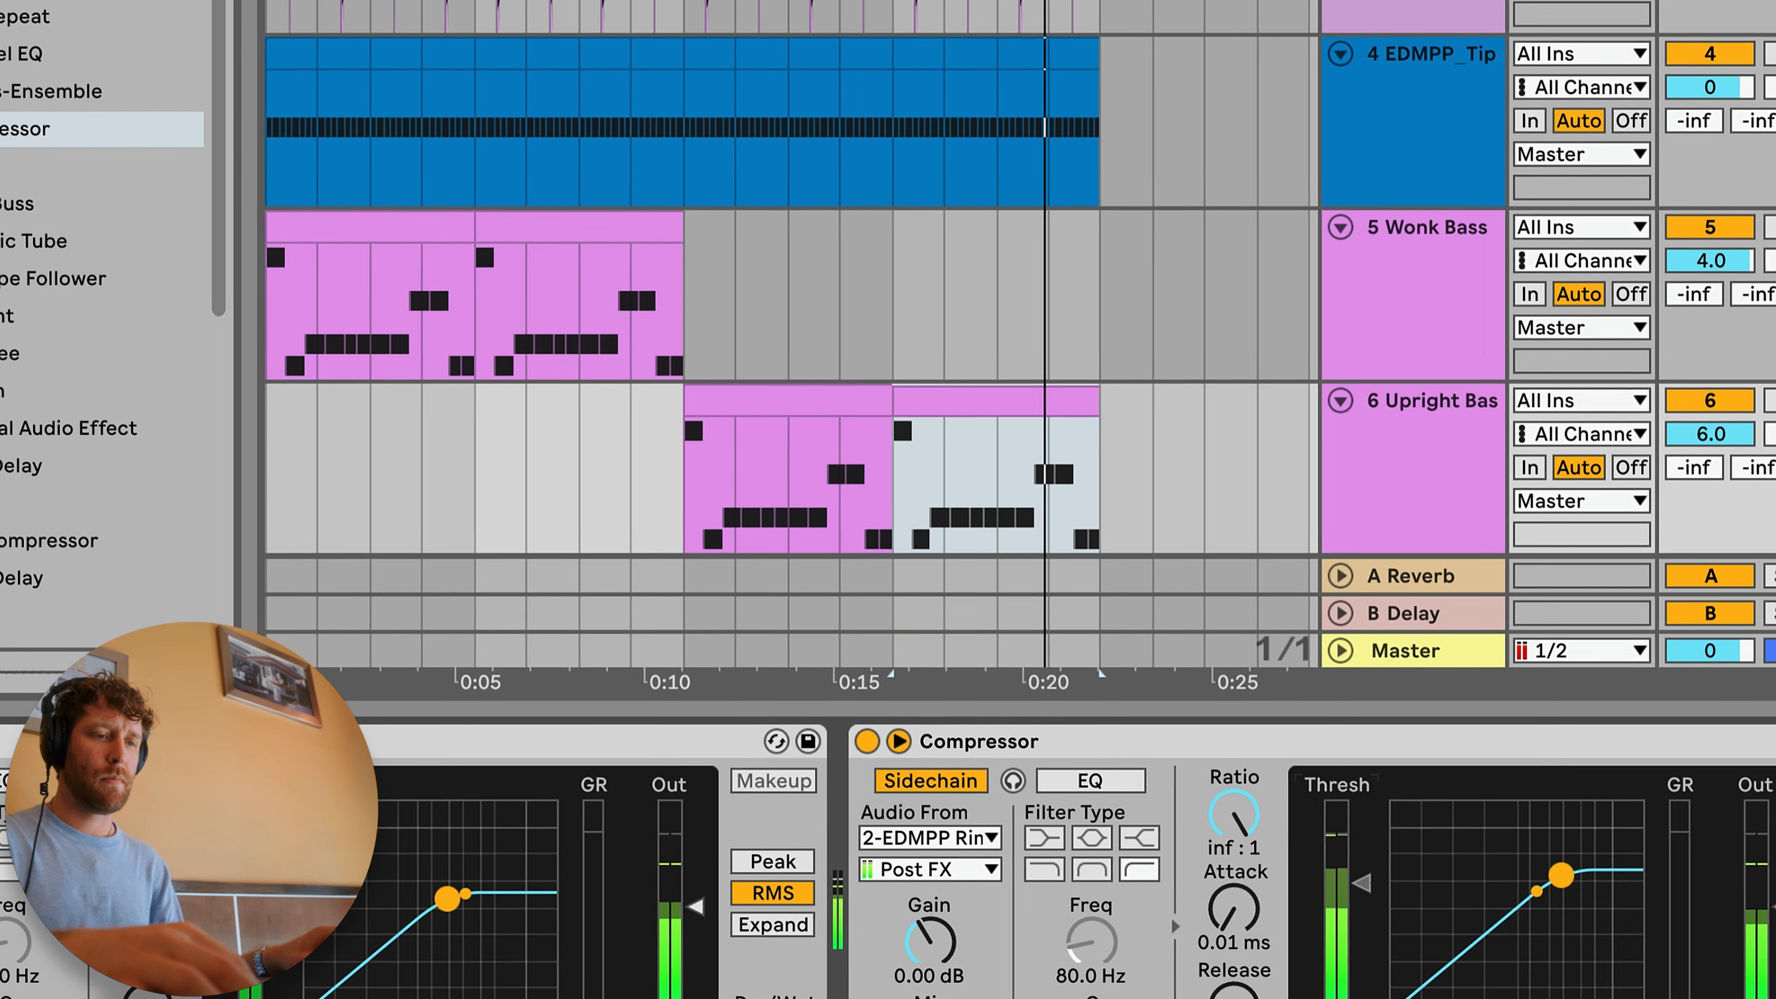
Step: Copy both sidechain Compressors onto the Wonk Bass track and play it with its volume at 6.0 dB
click(616, 740)
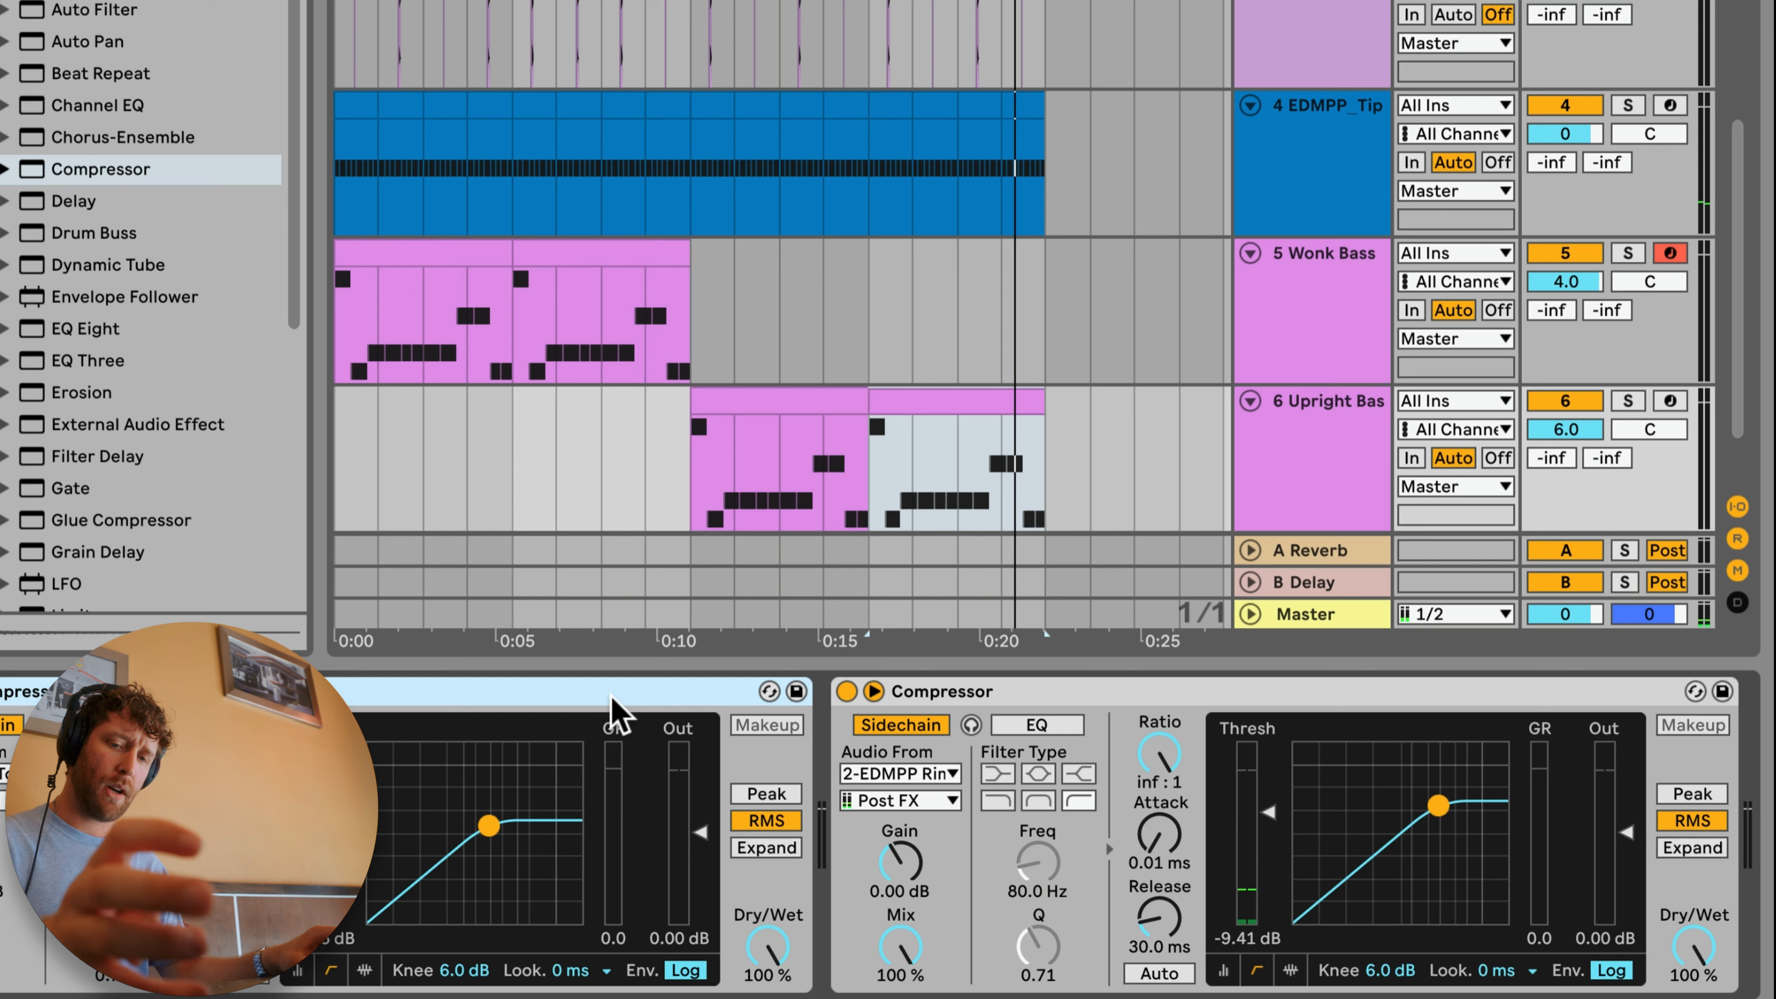
key(super+c)
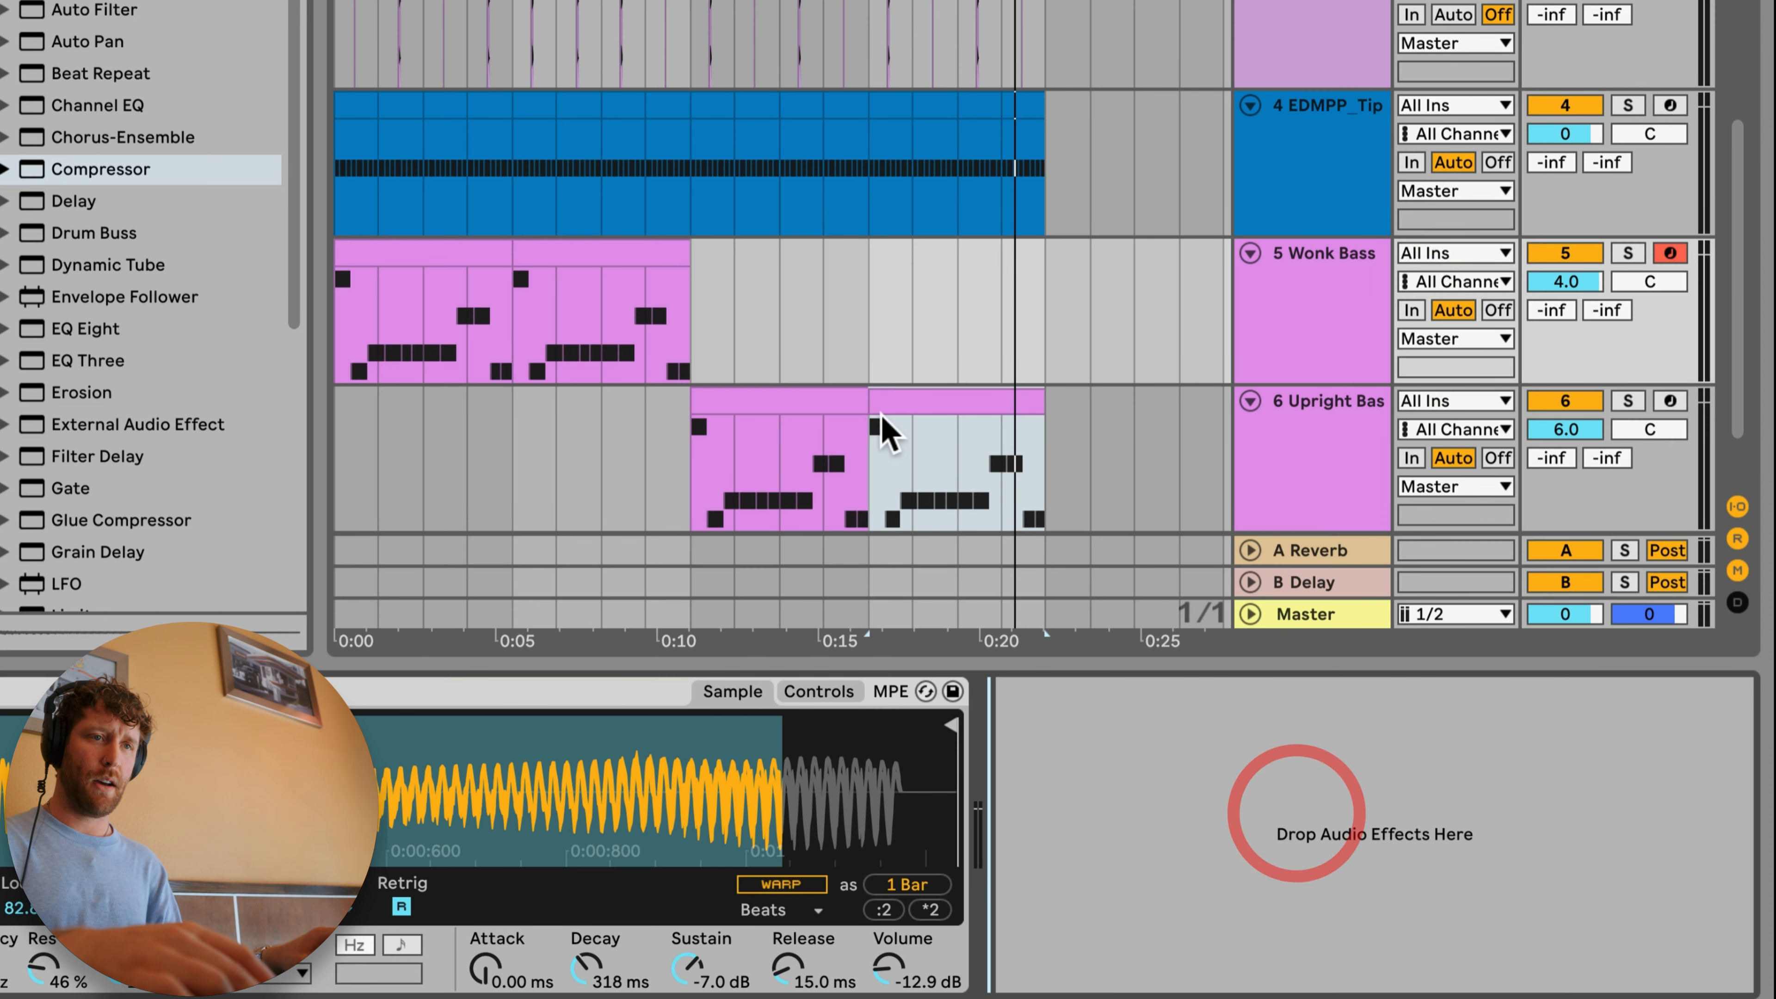
key(super+v)
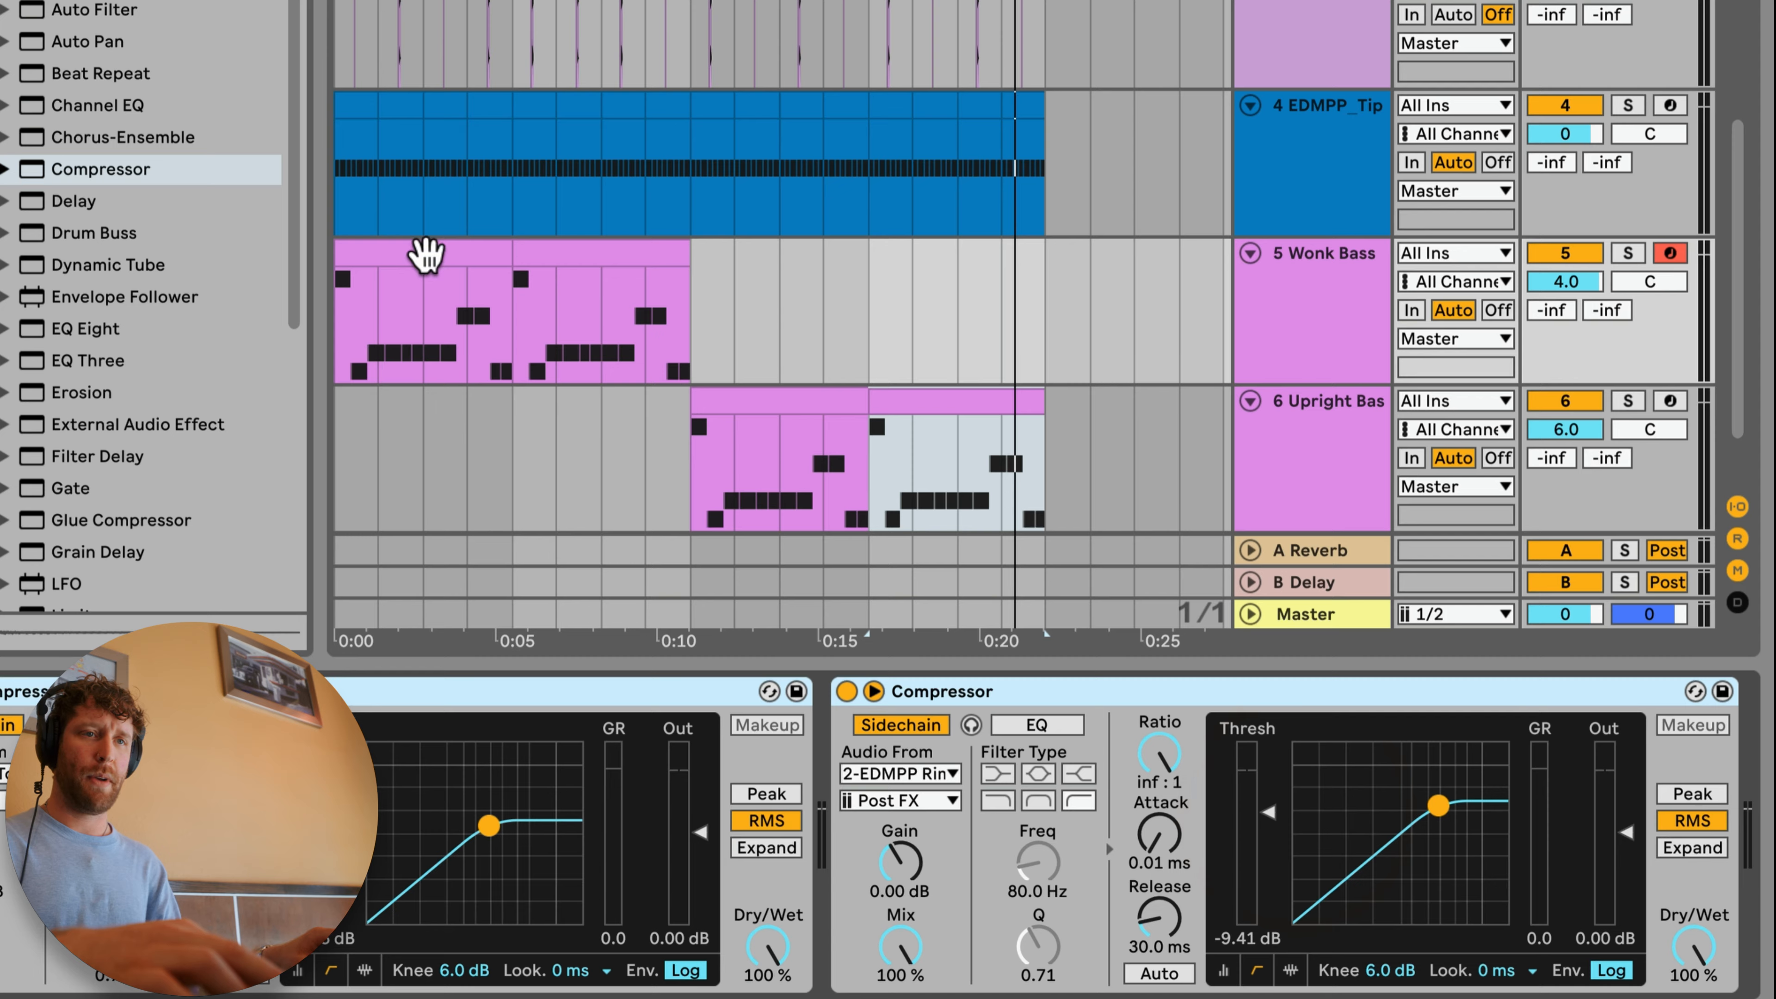
click(427, 255)
key(space)
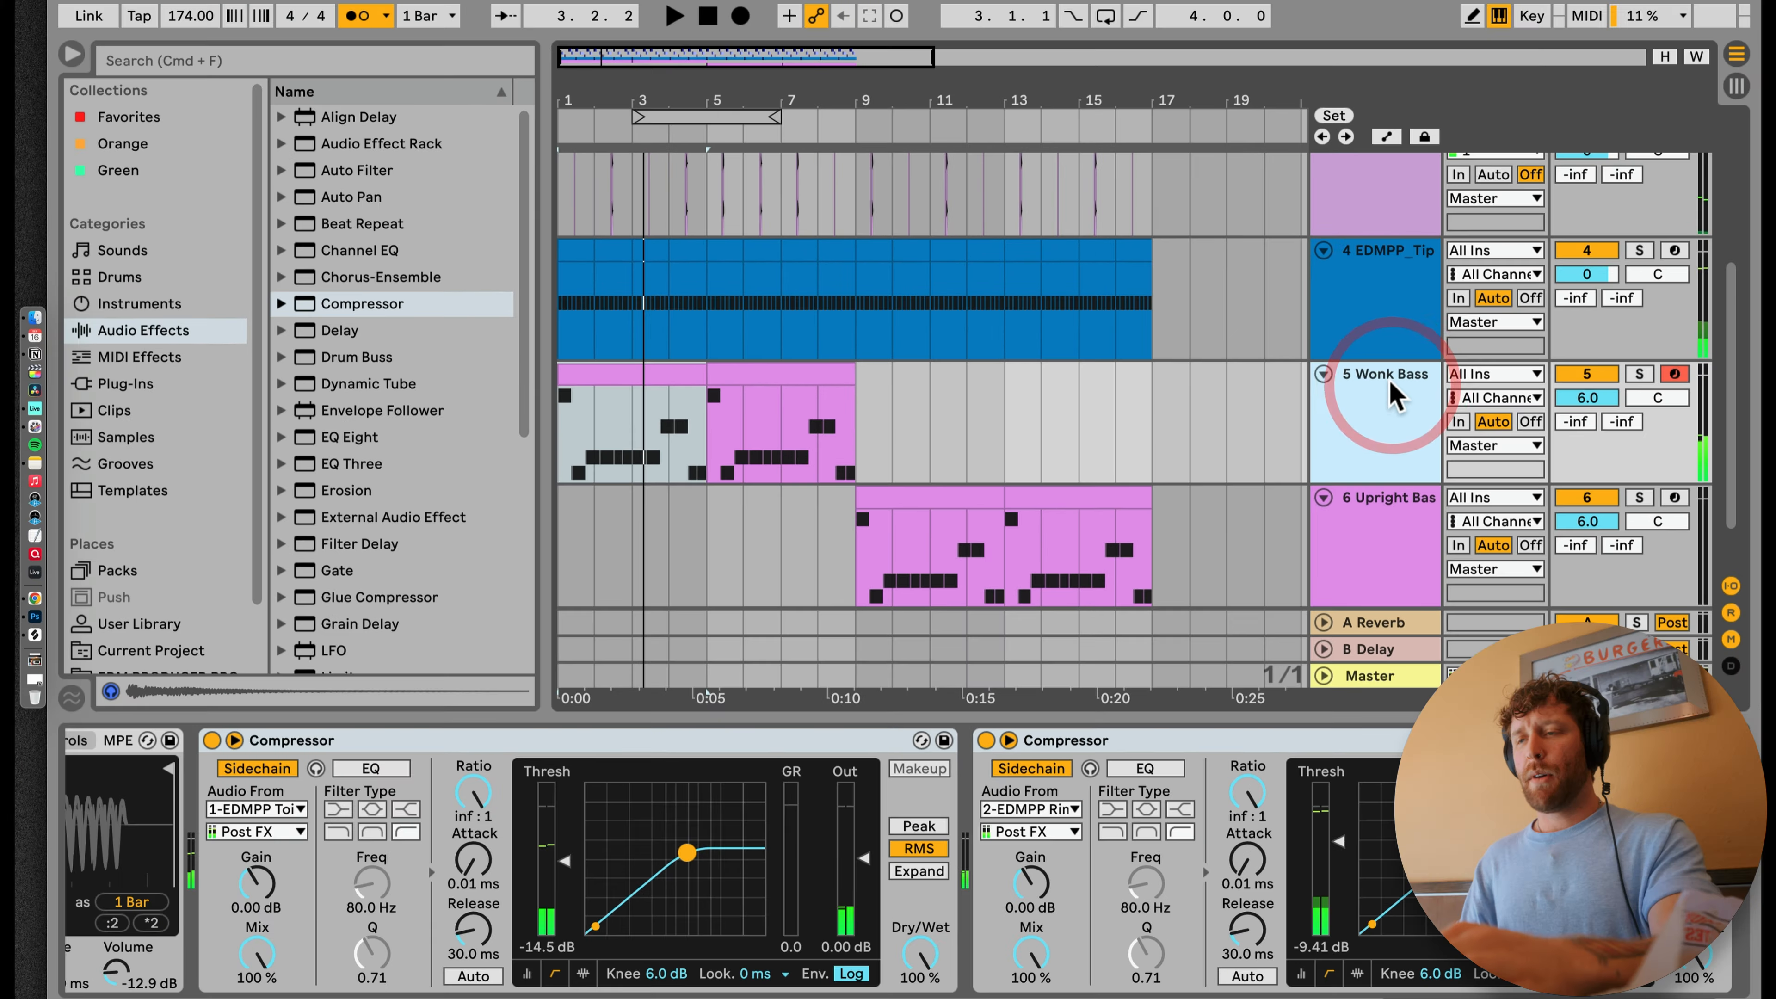
Step: Duplicate the Wonk Bass track with its clips and Compressors and solo the copy
click(616, 373)
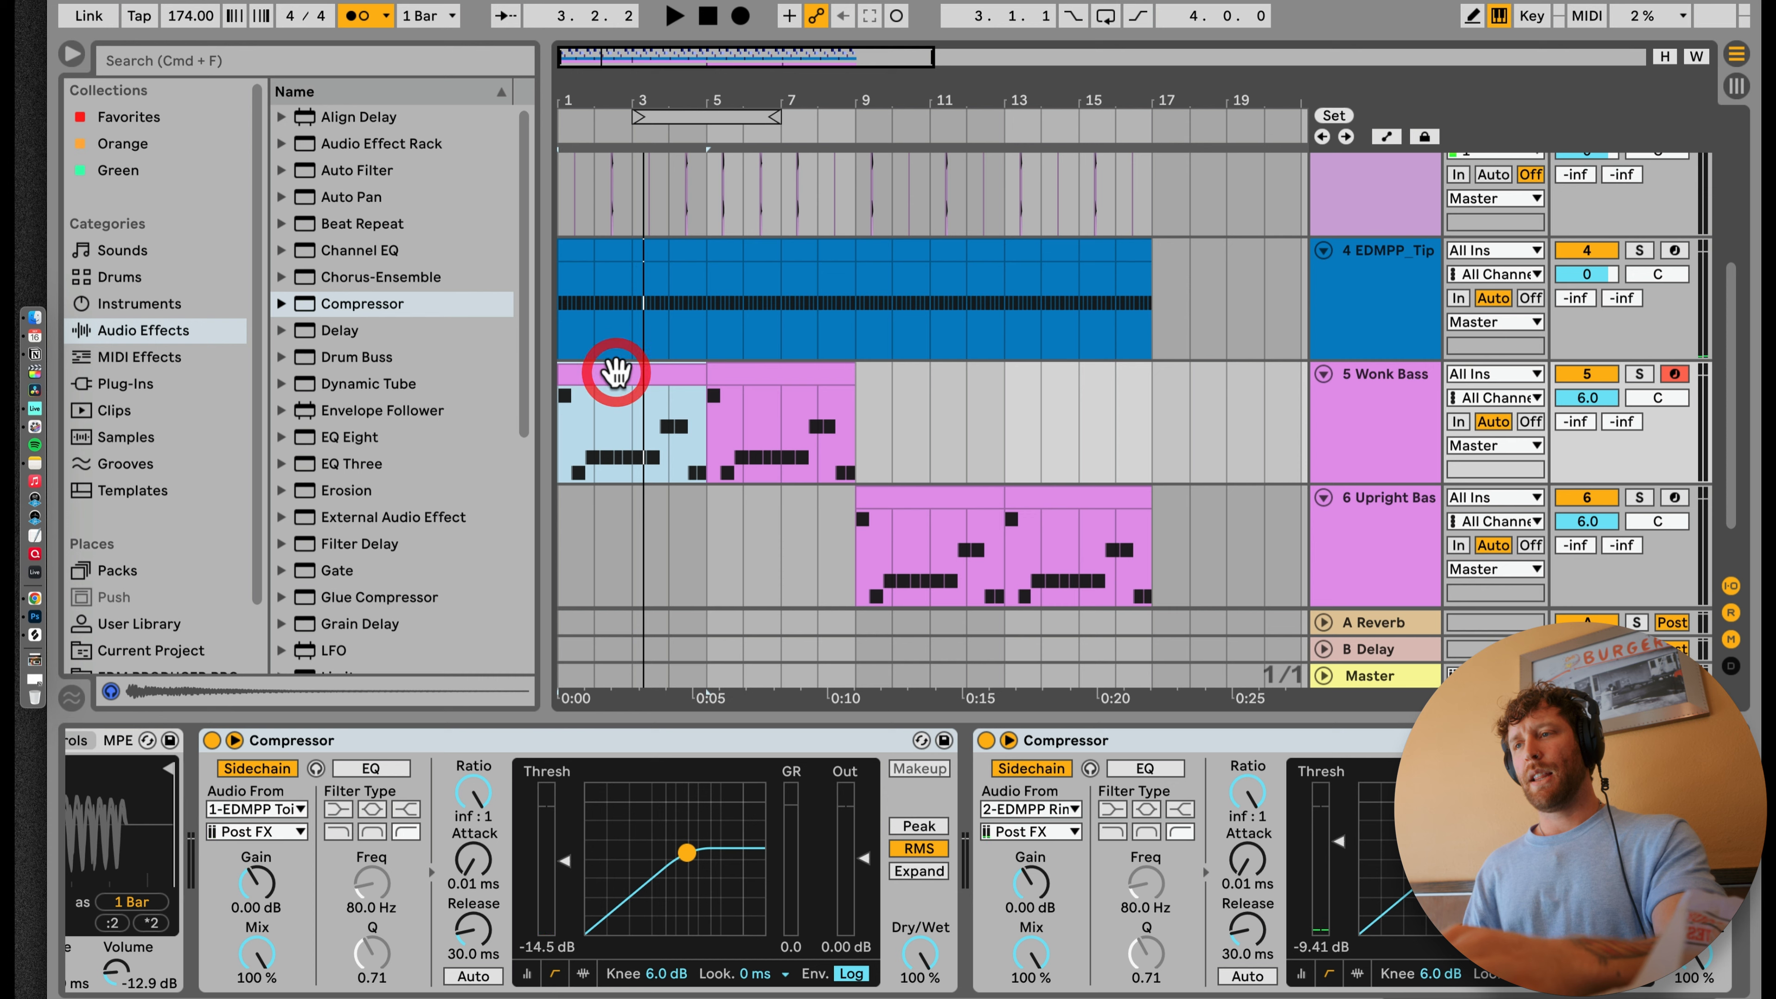
click(1375, 419)
key(super+d)
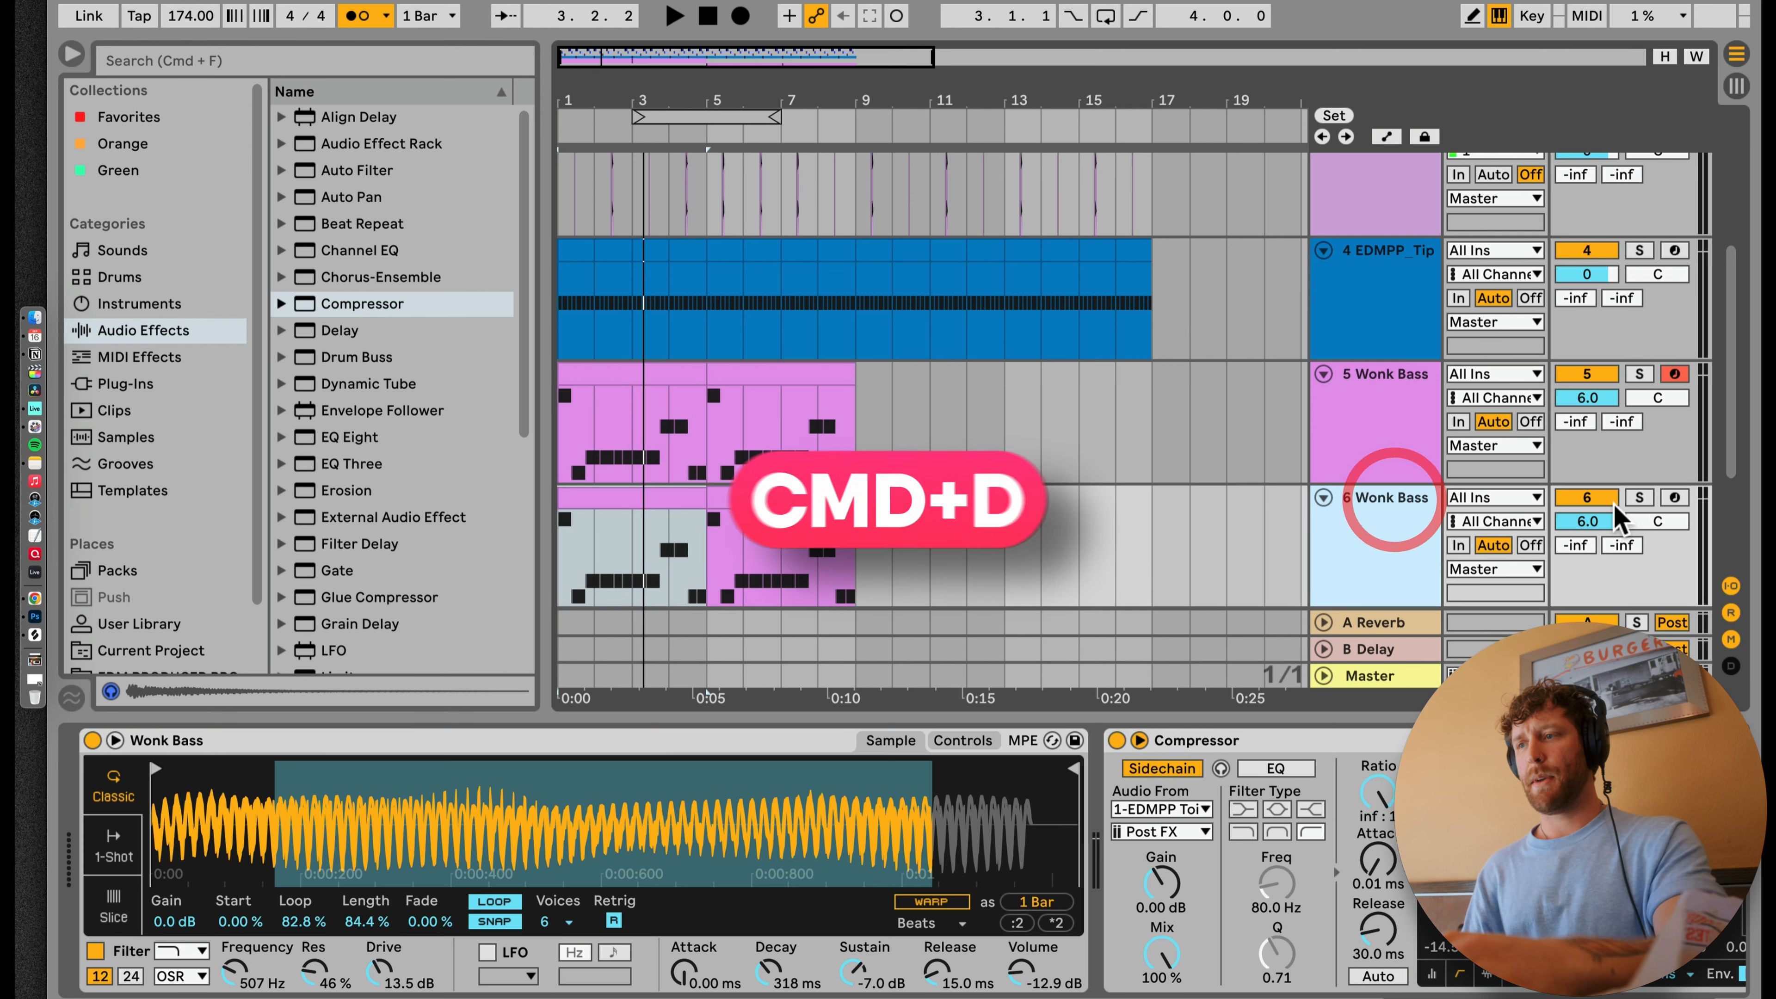
Step: Search the instruments in the browser for "reese" and expand the Instrument Rack bass presets
click(140, 303)
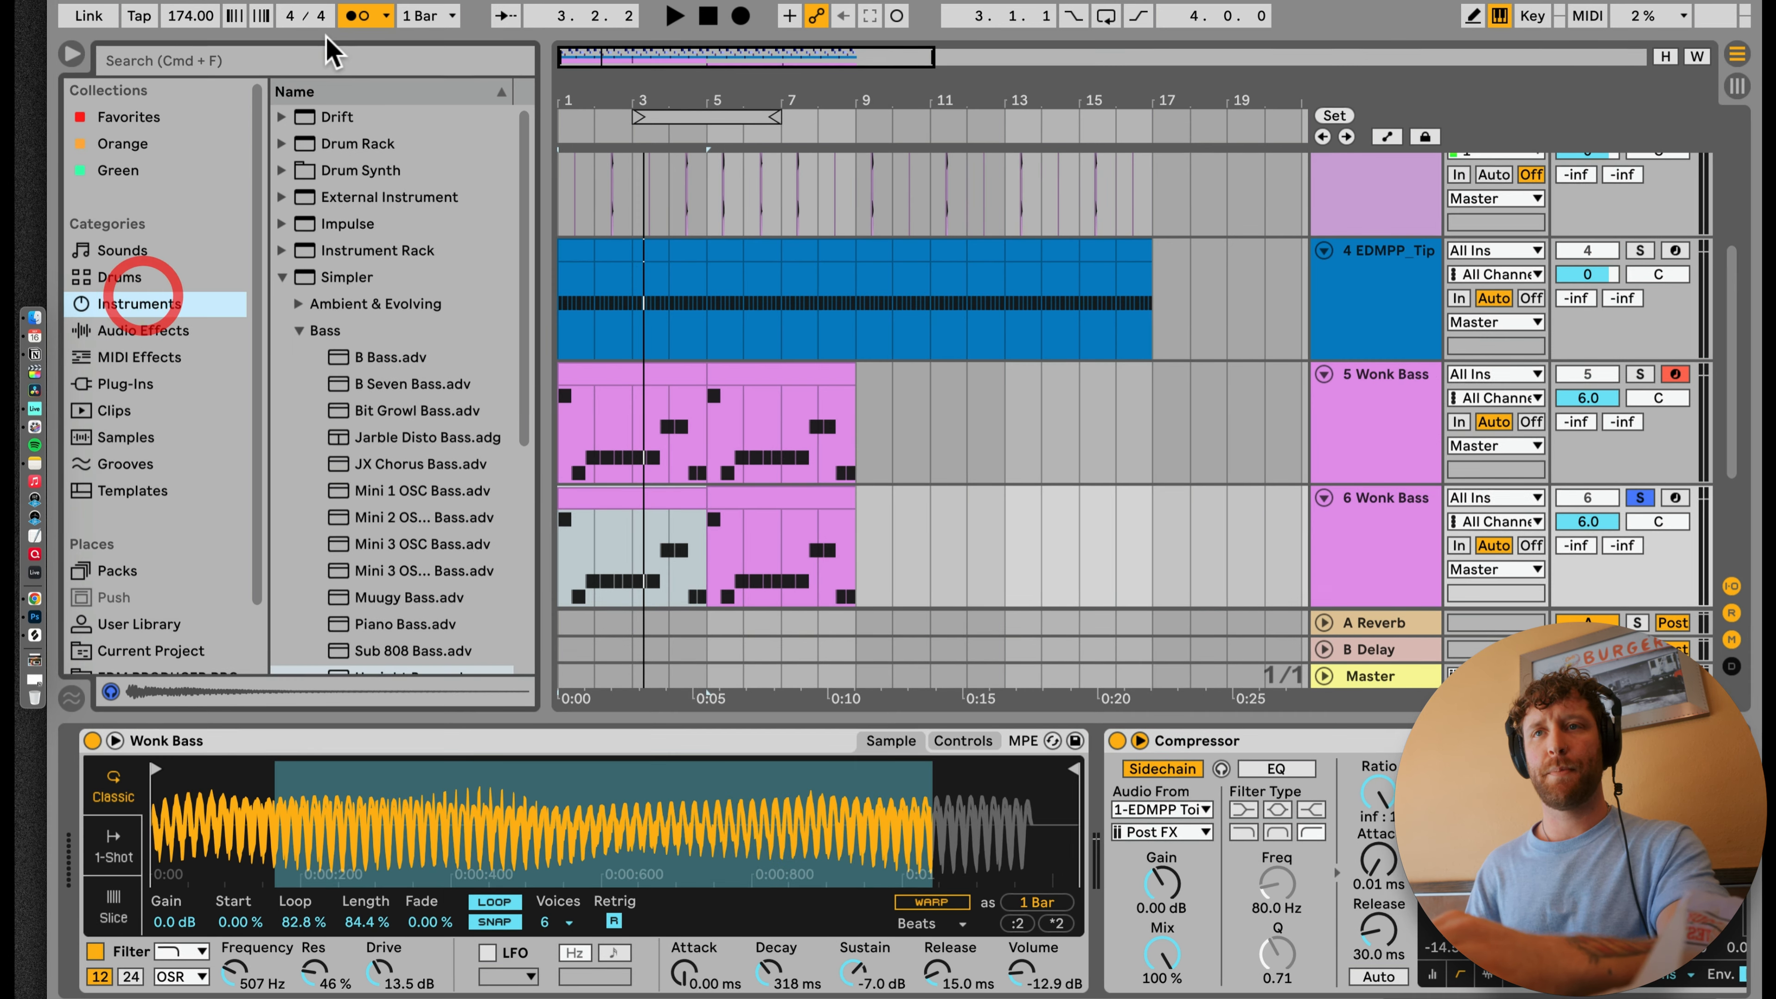
click(333, 62)
text(reec)
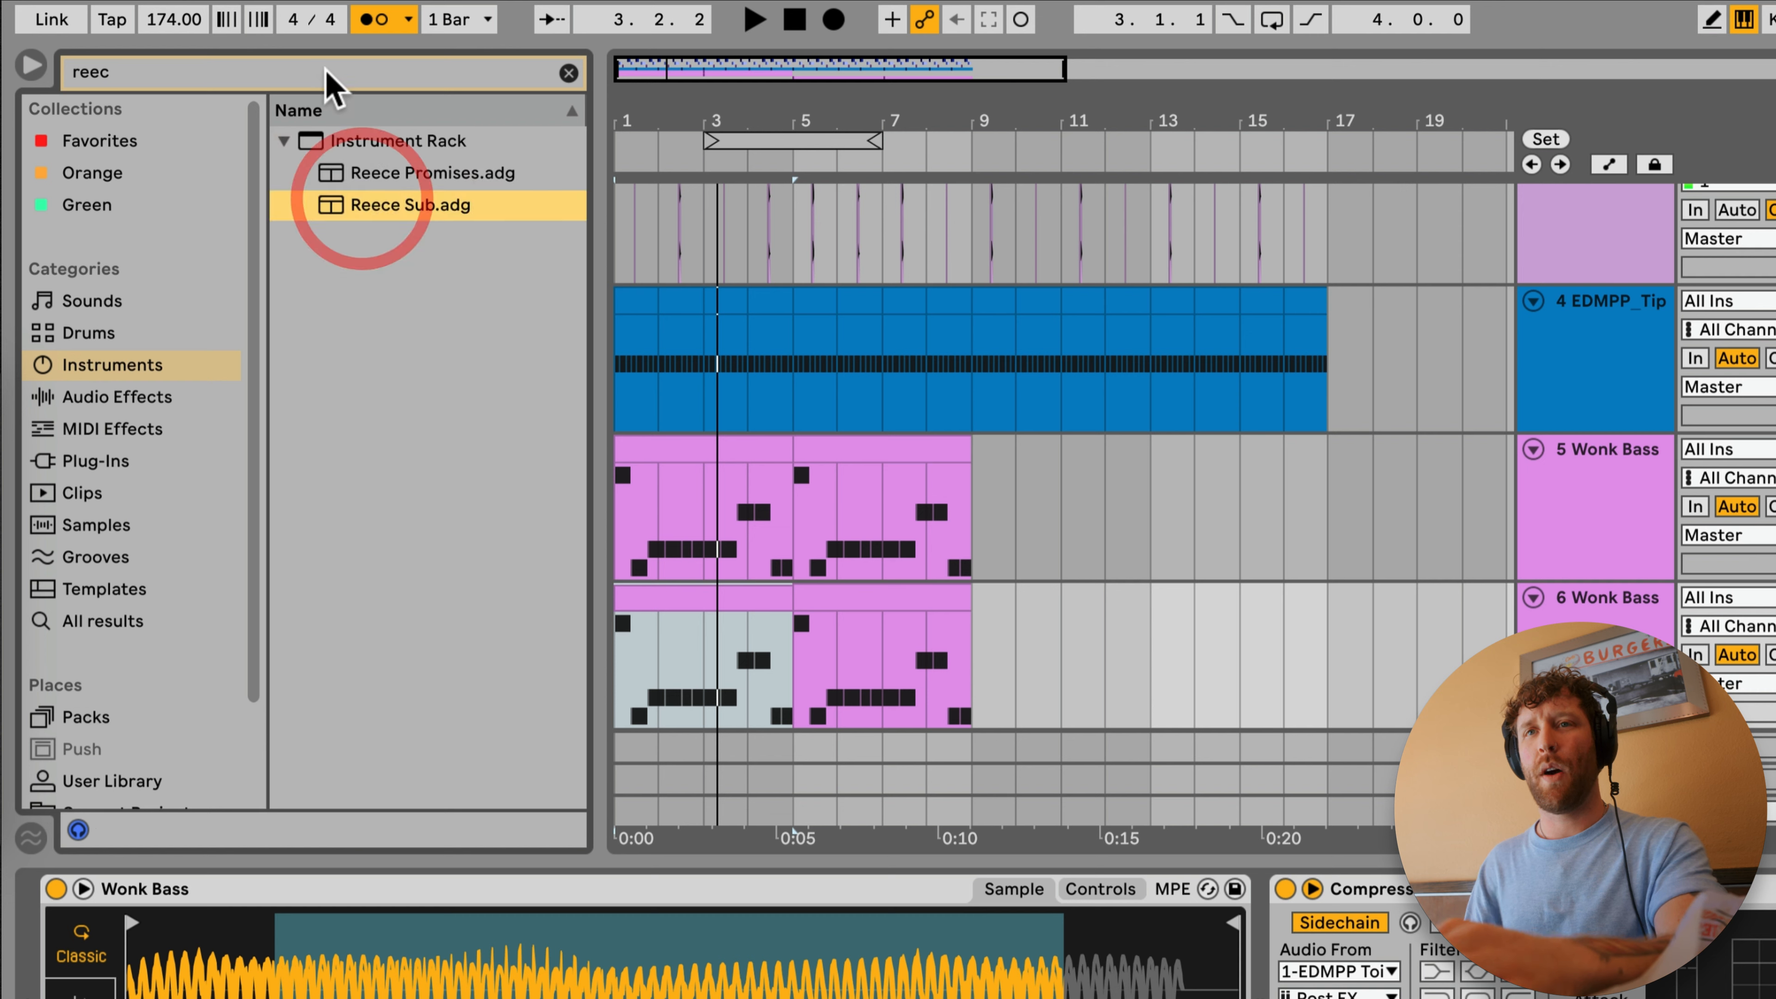
click(318, 68)
text(reece)
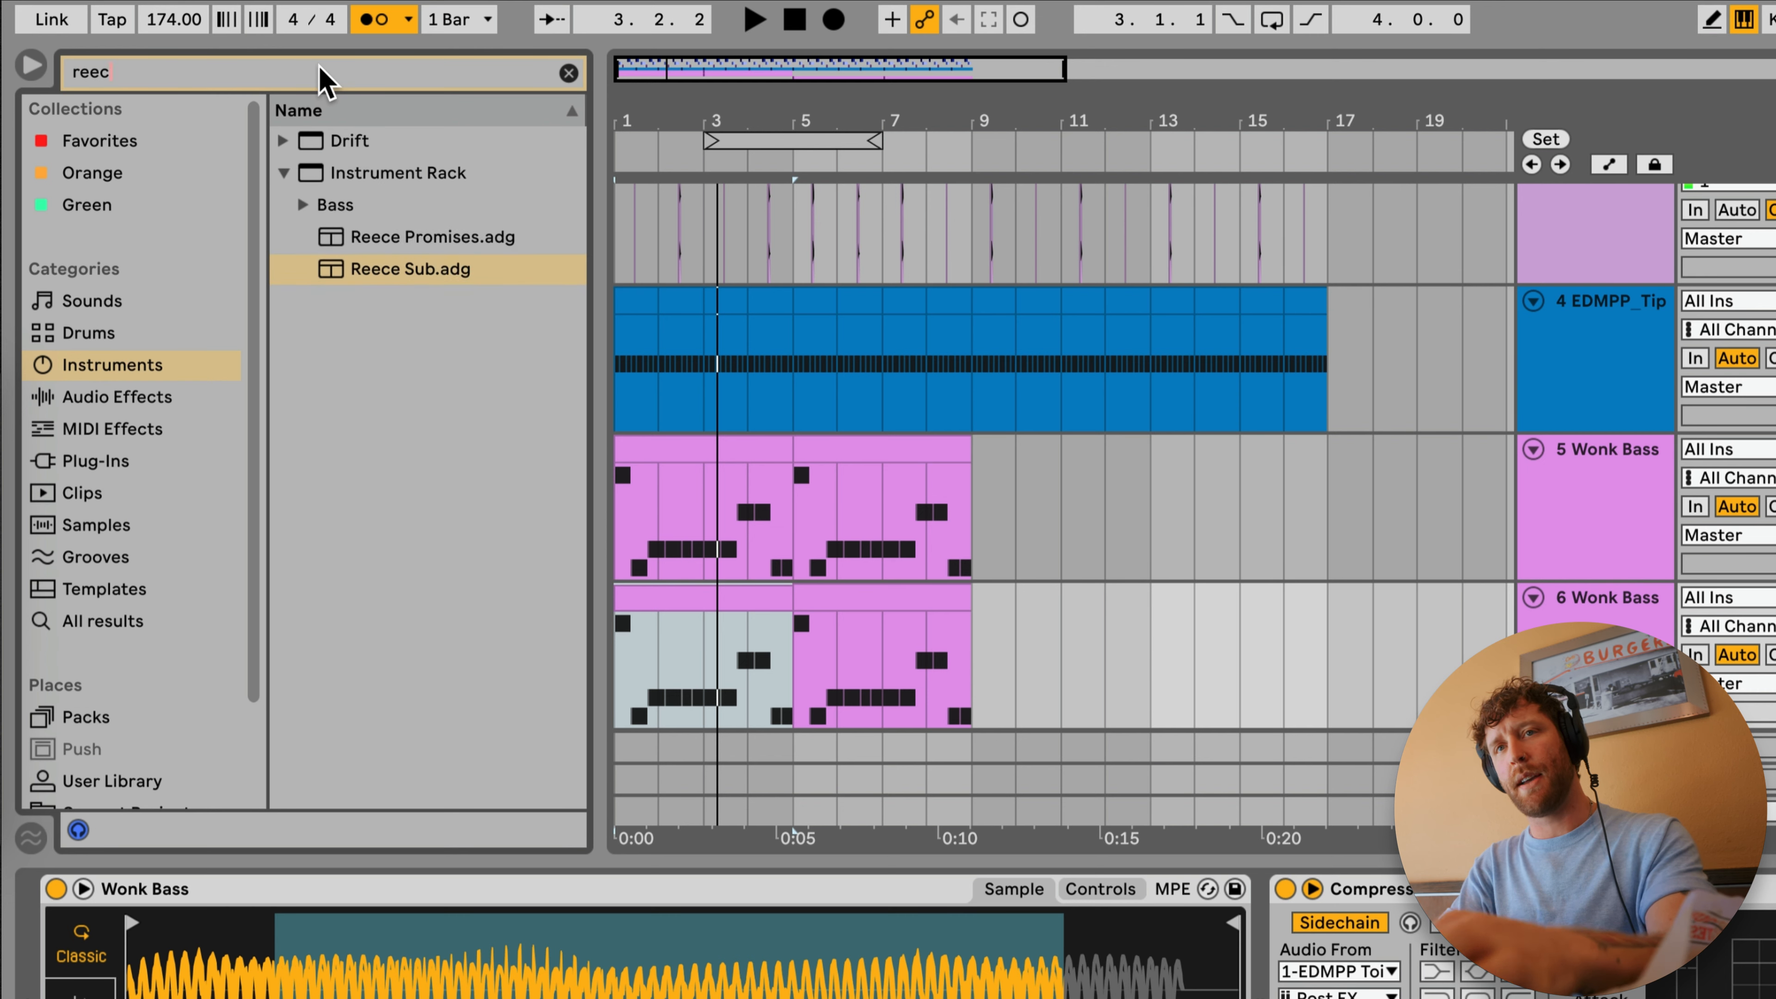
click(304, 205)
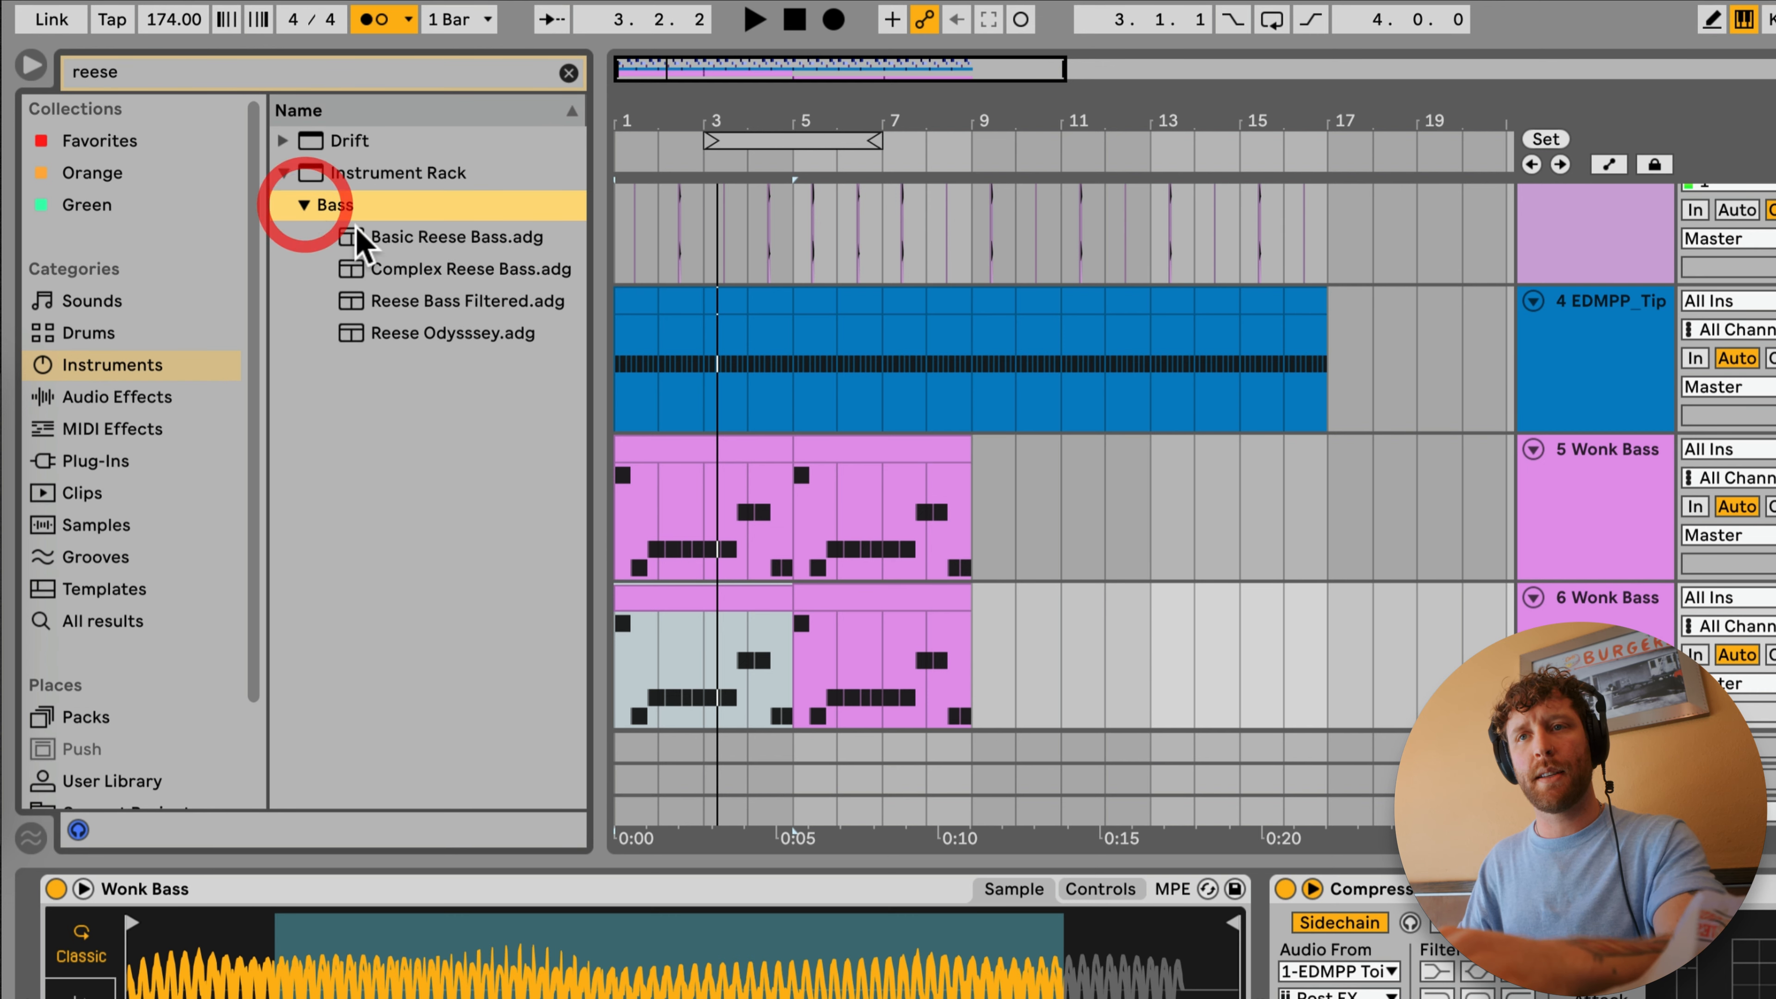
Step: Audition the reese presets and replace the copied Wonk Bass instrument with Reese Bass Filtered during playback
click(457, 239)
click(429, 302)
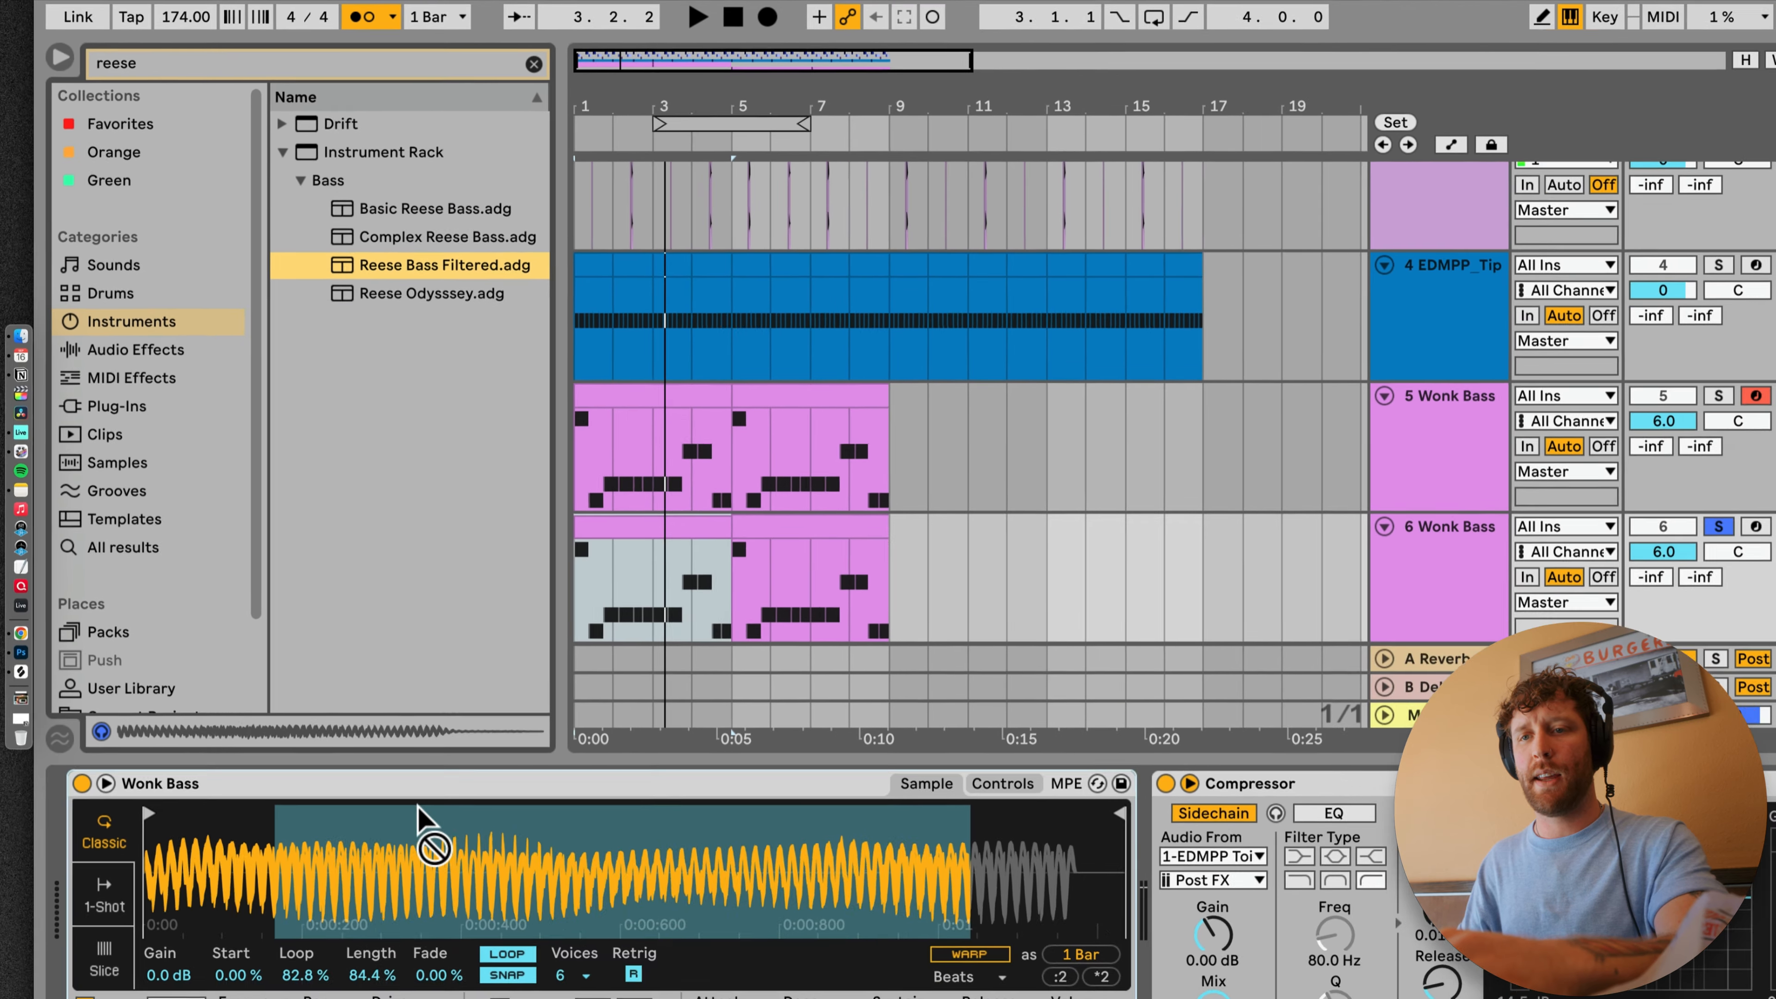
click(437, 932)
key(space)
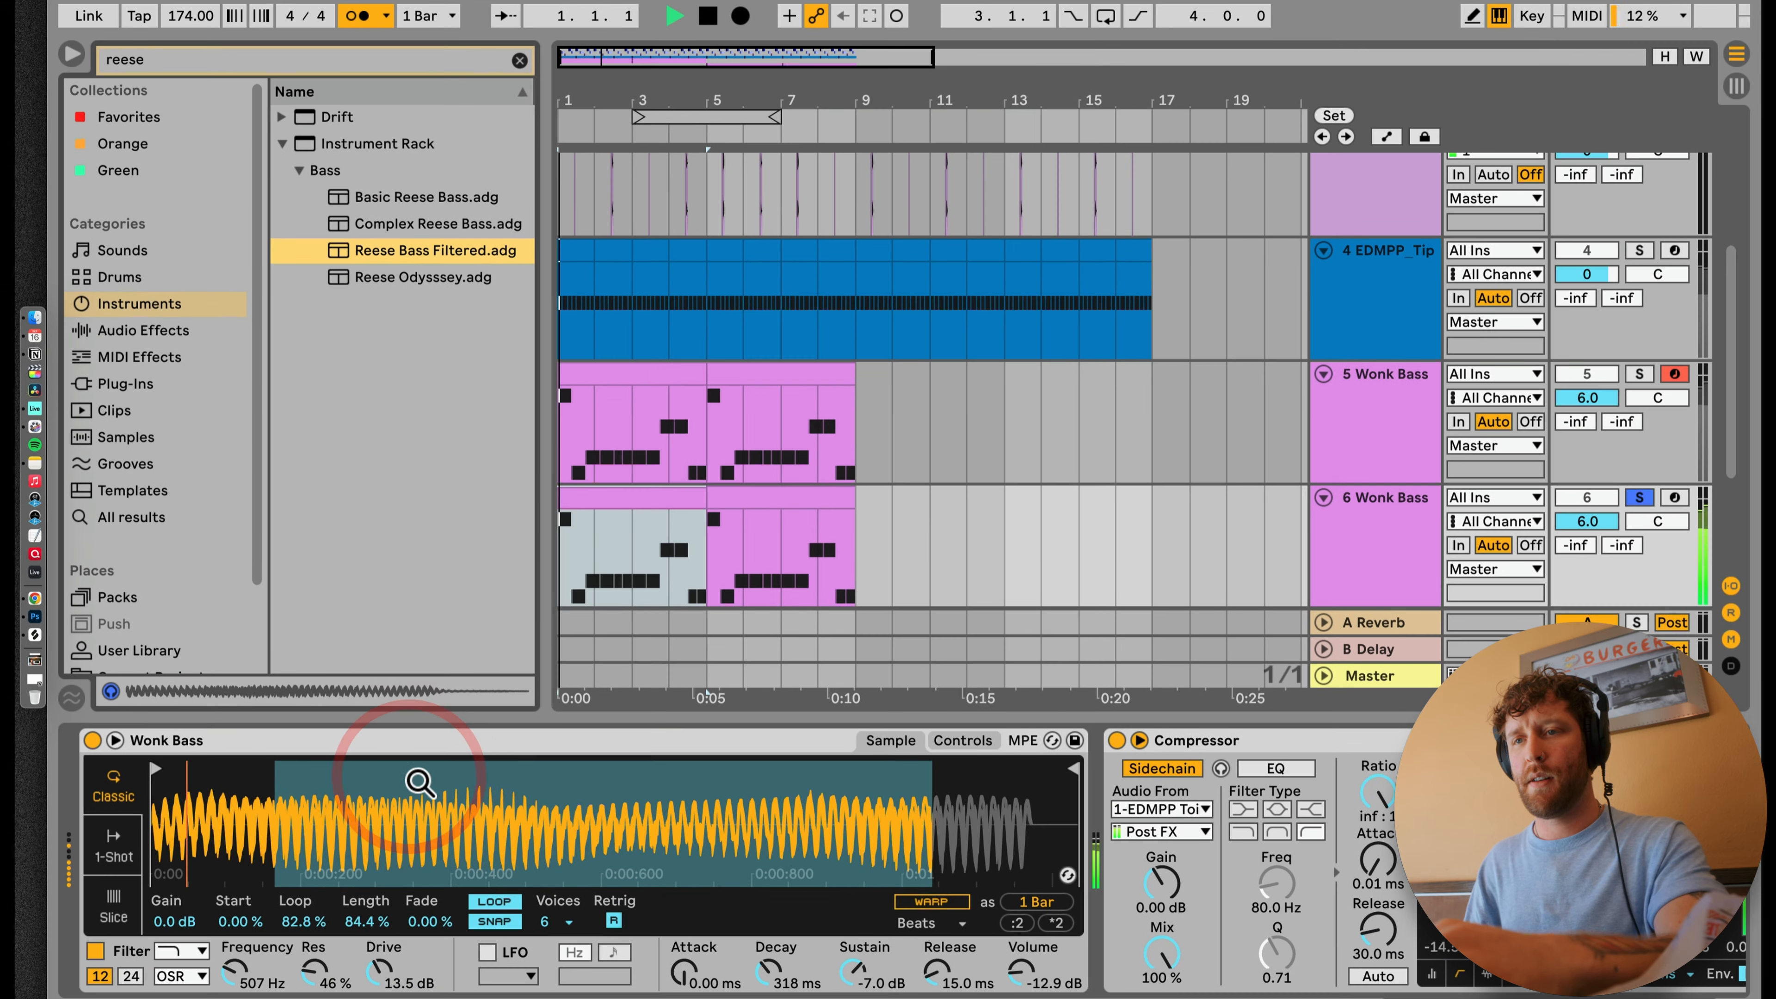
drag(435, 250, 209, 748)
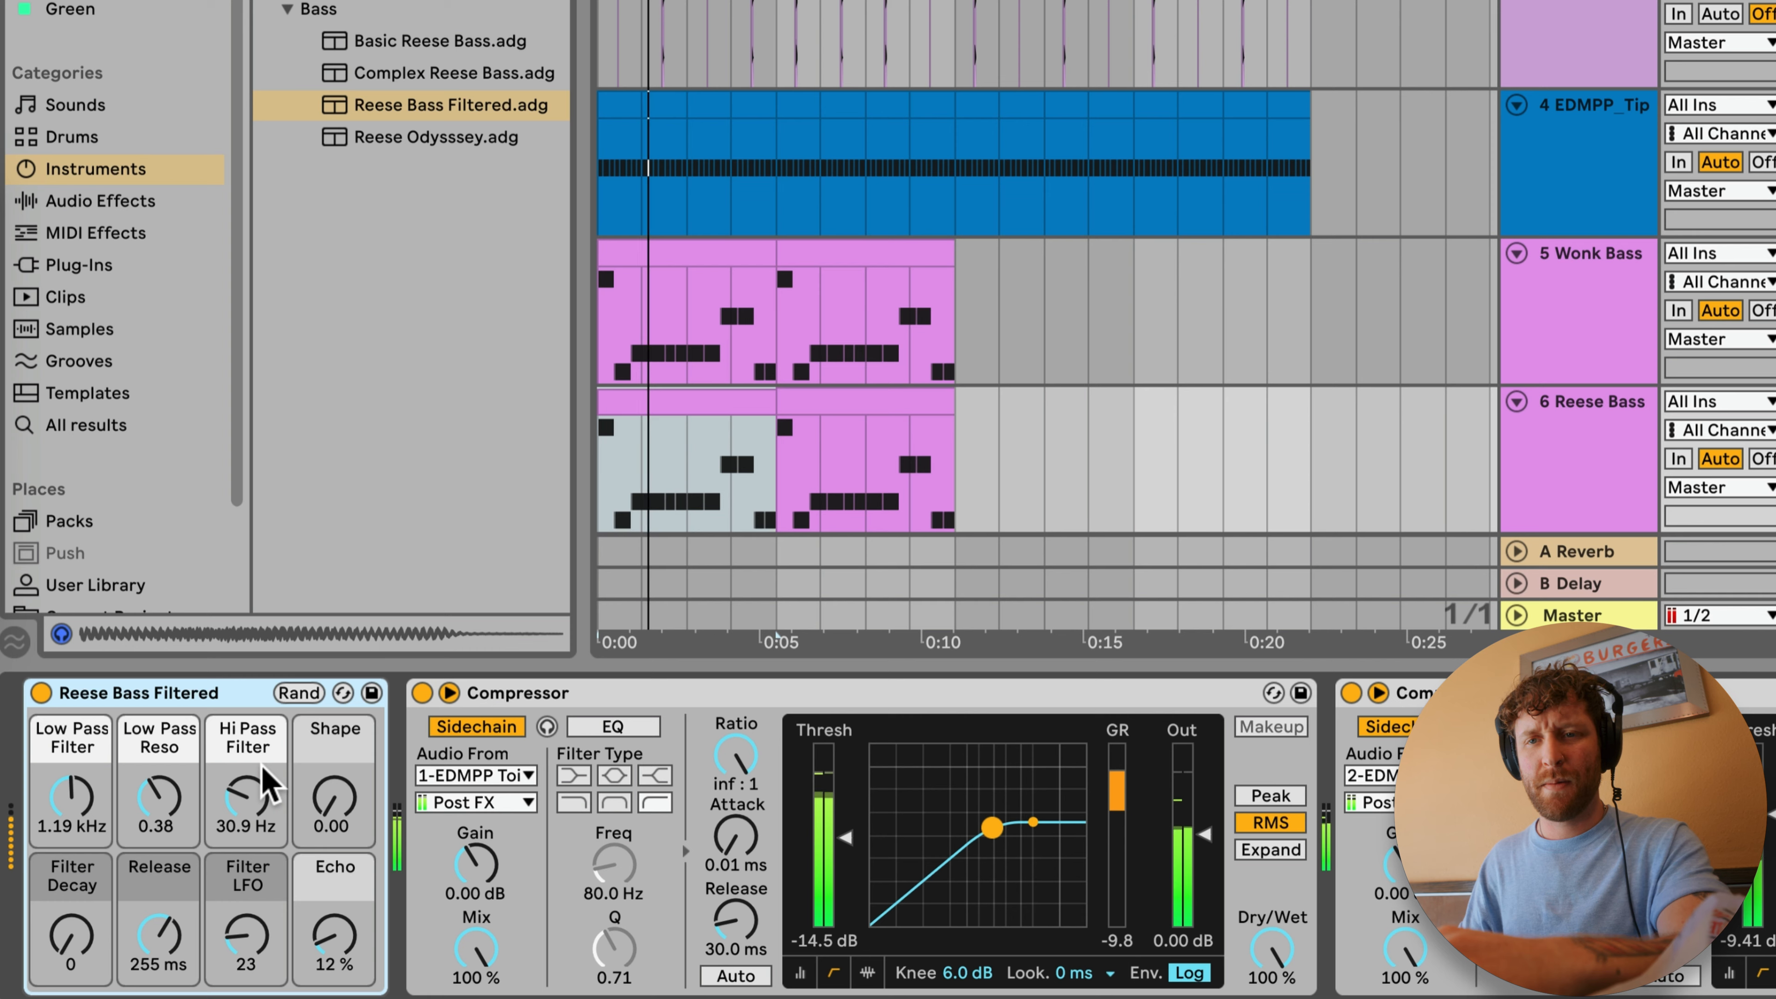
Step: Open the first Reese Bass clip's notes and enlarge the note editor
double_click(709, 392)
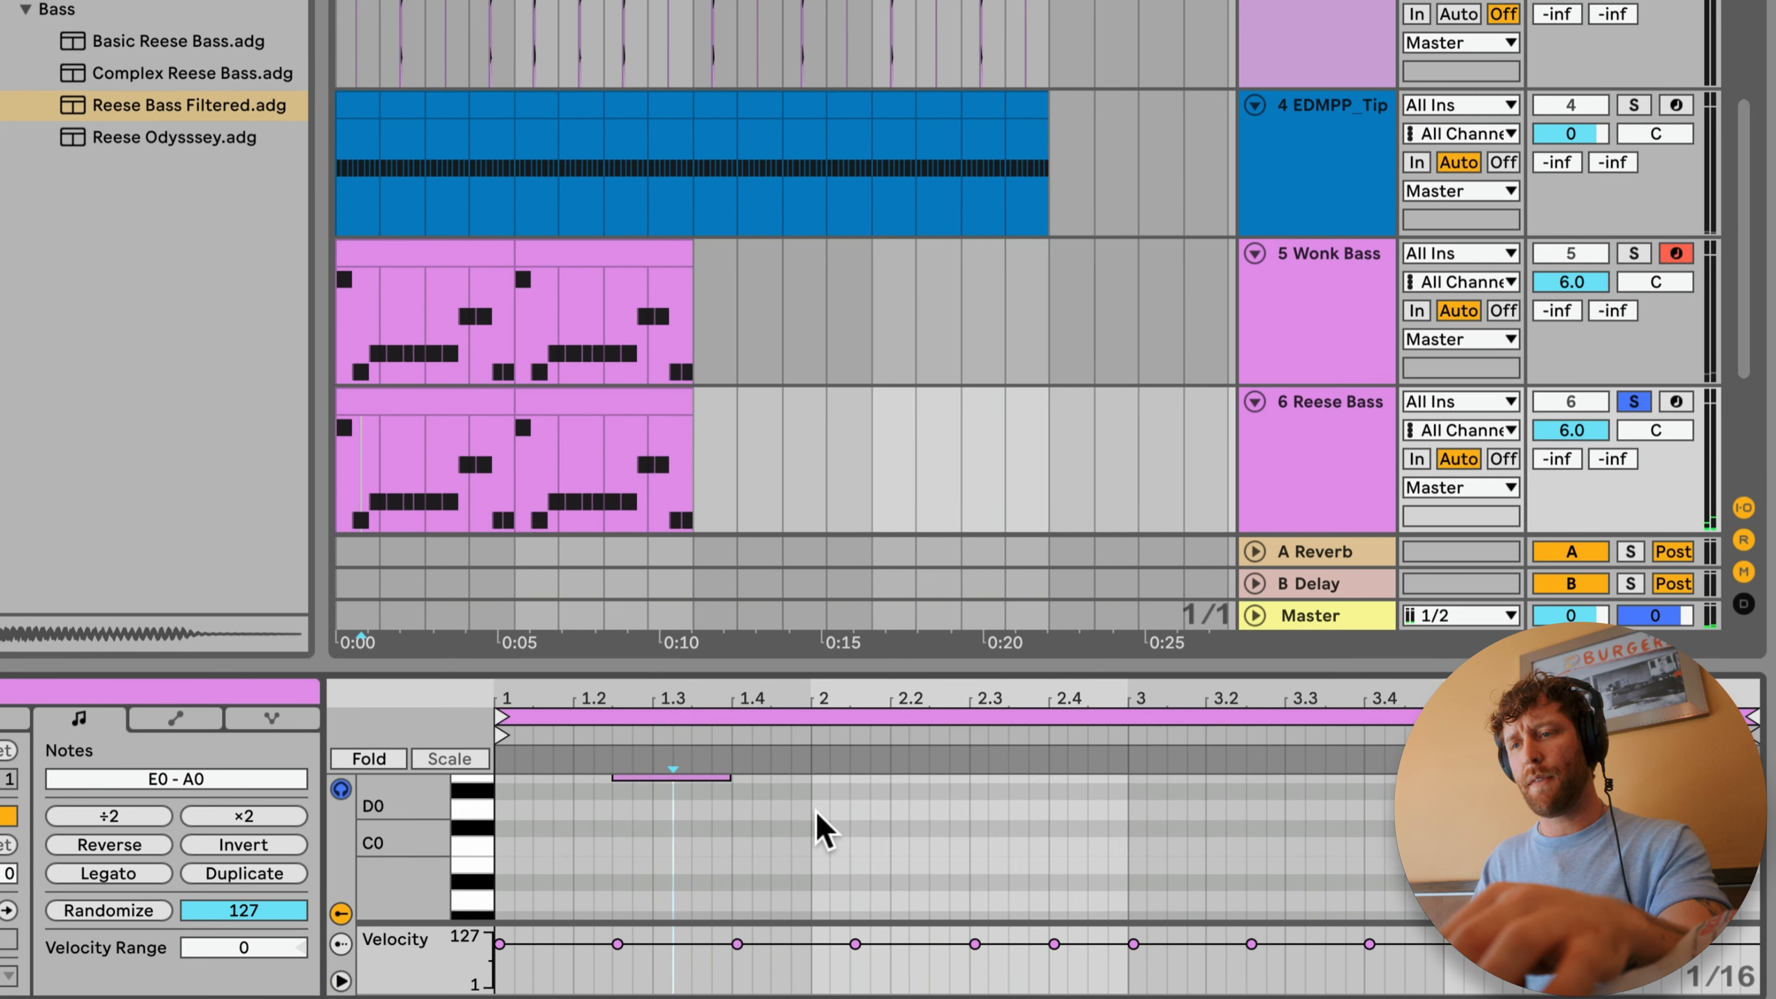
scroll(818, 828, up, 3)
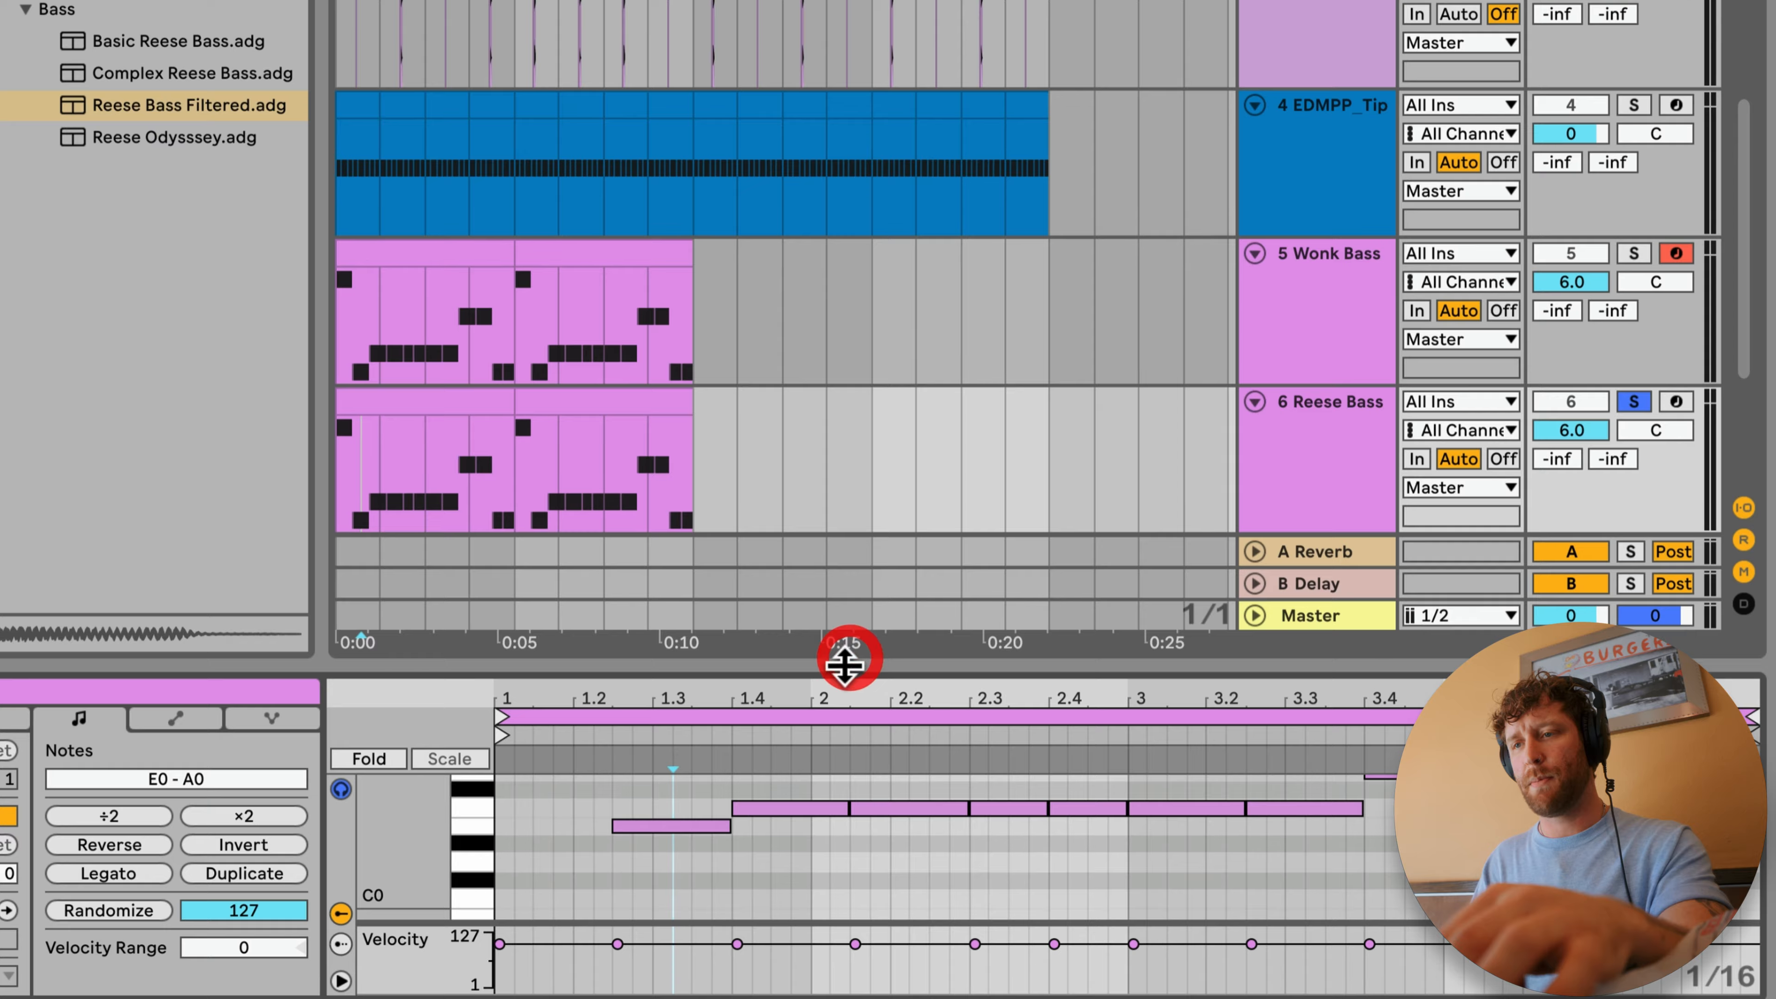
drag(846, 660, 845, 439)
Step: Colour both Reese Bass clips blue
click(436, 180)
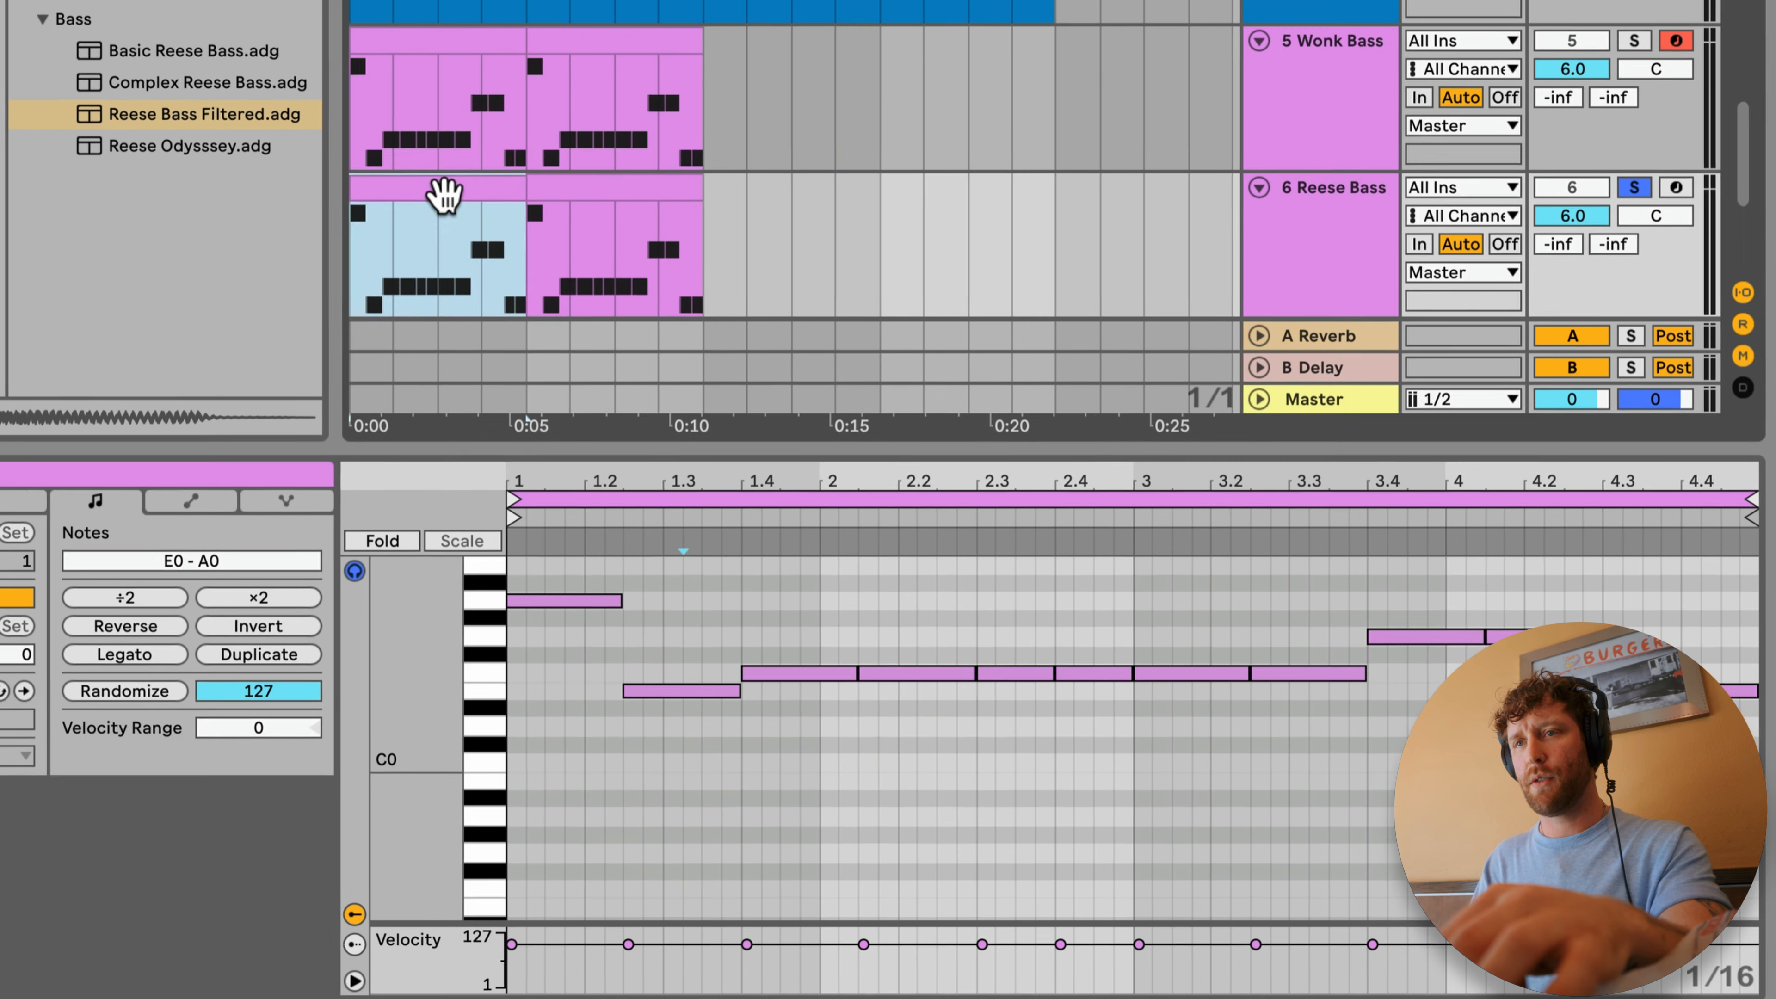
shift+click(568, 182)
right_click(568, 183)
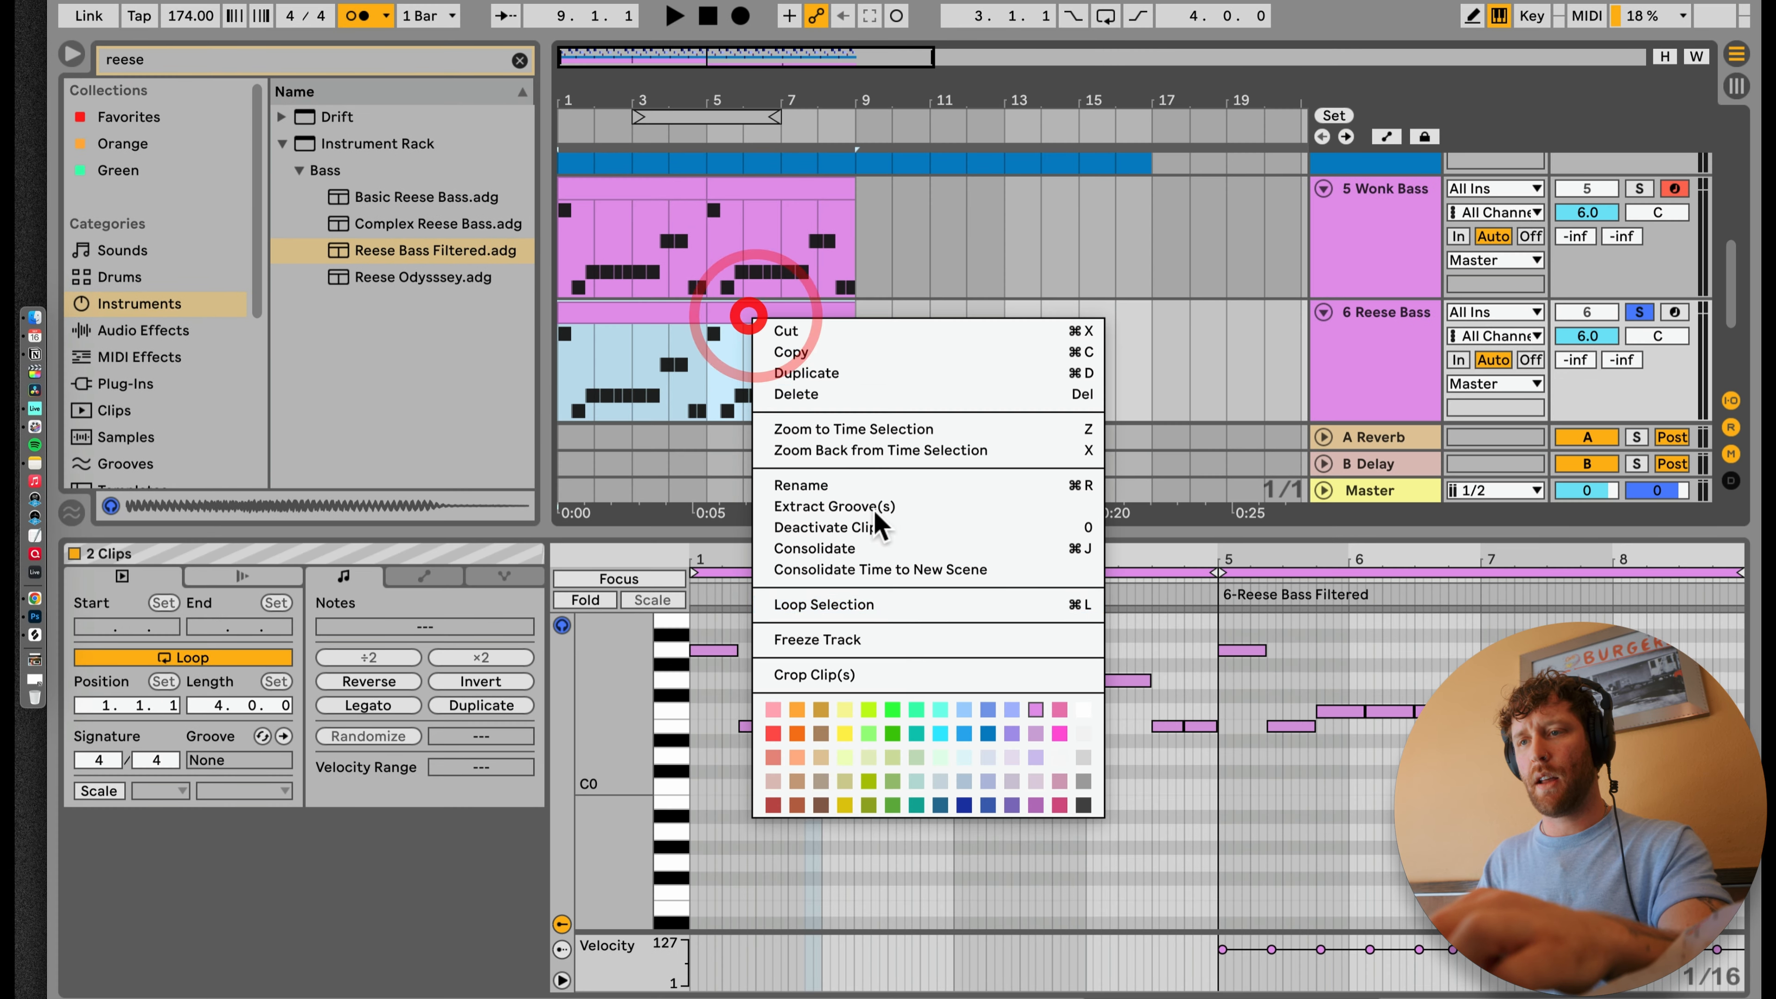
click(963, 732)
Step: Transpose all notes of the first Reese Bass clip up one octave and duplicate the clip over the second one
click(656, 306)
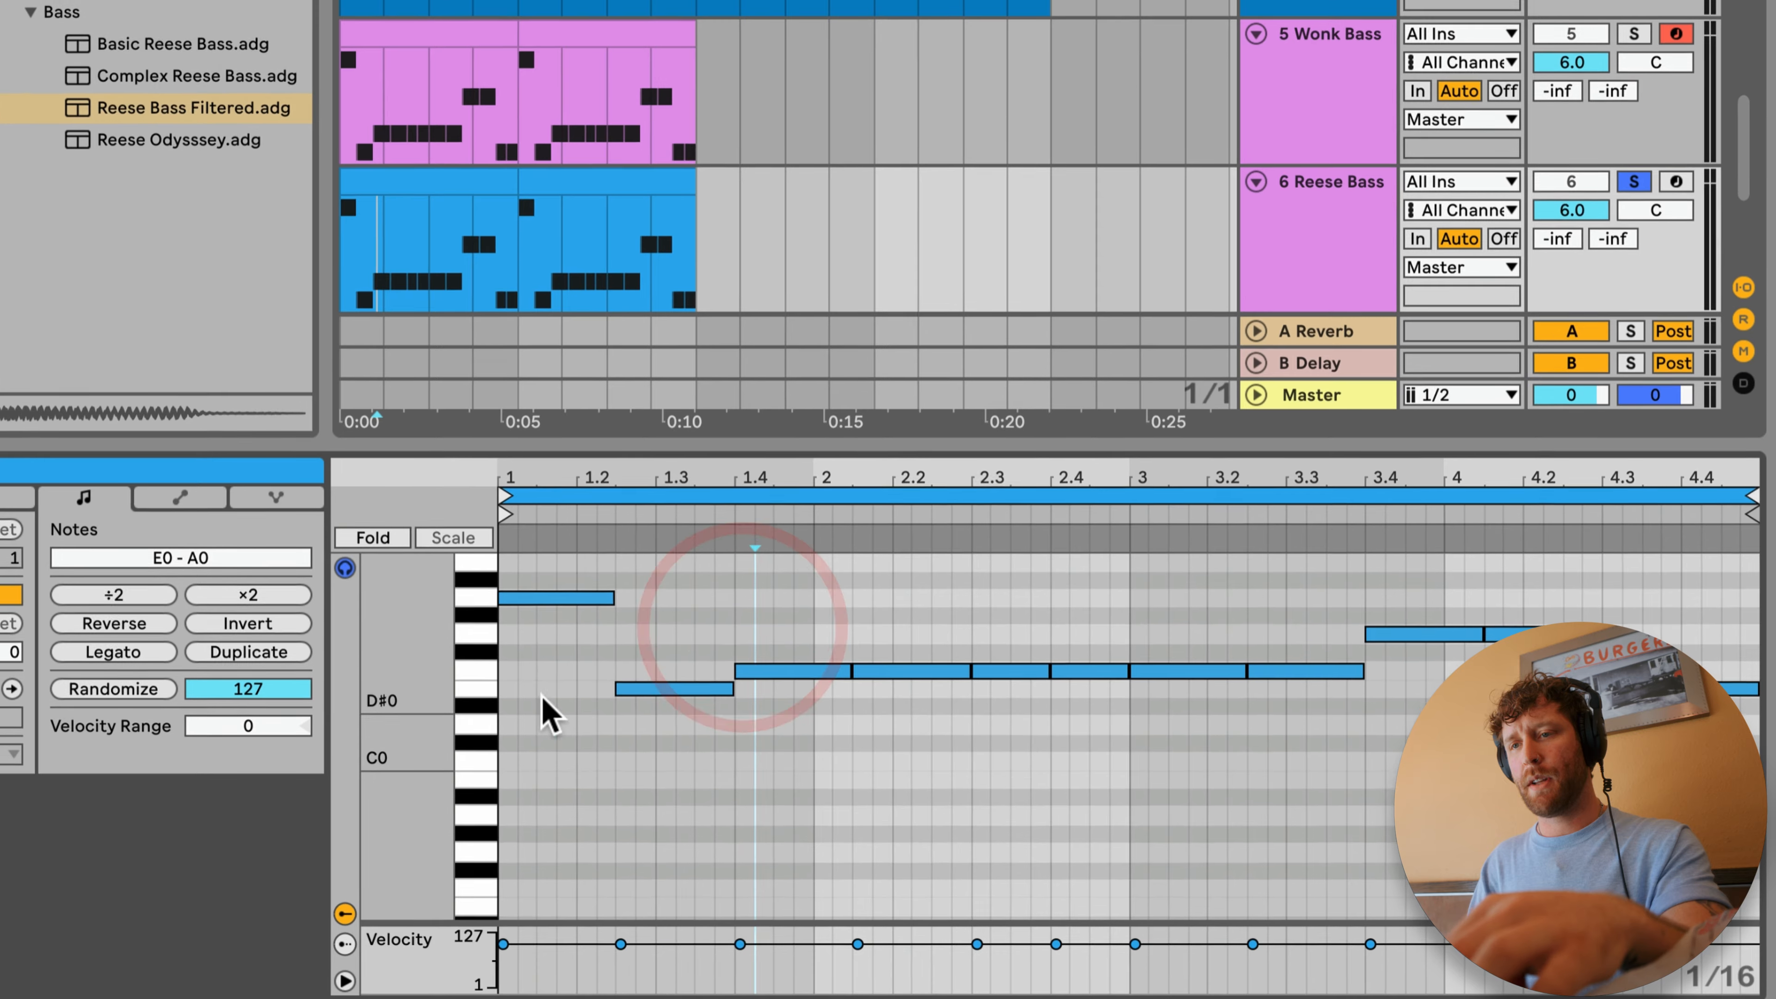
key(super+a)
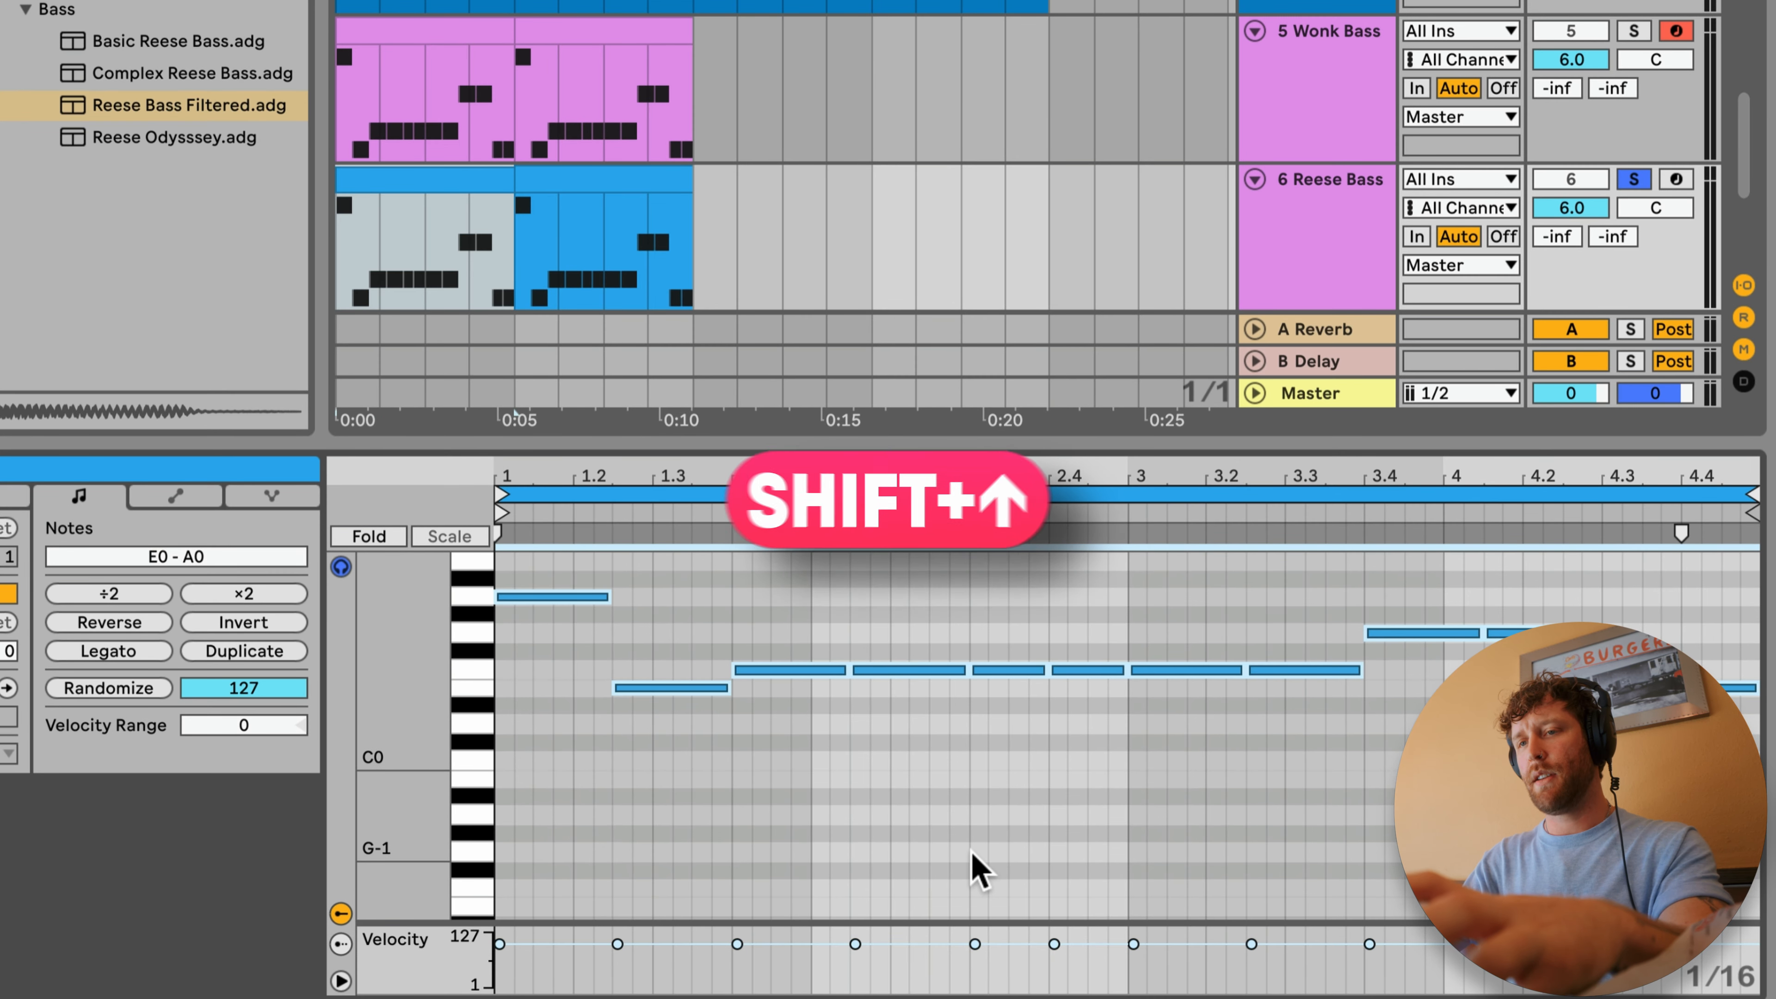
key(shift+Up)
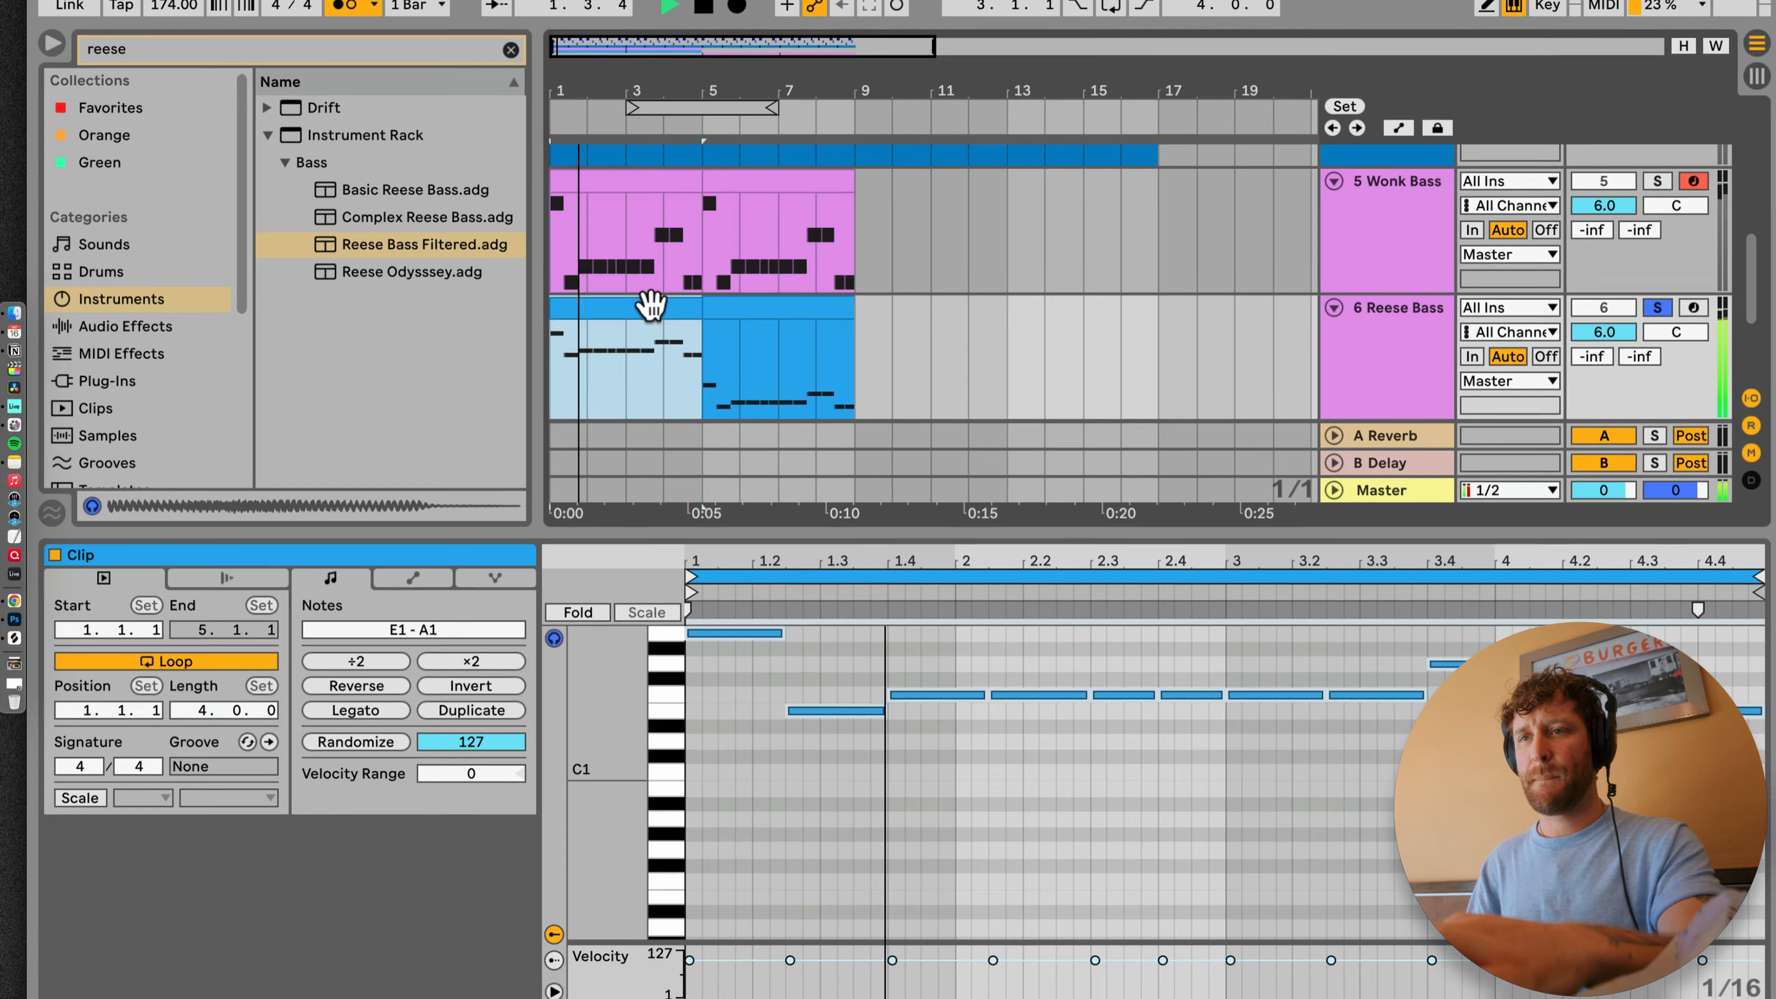
scroll(657, 325, down, 5)
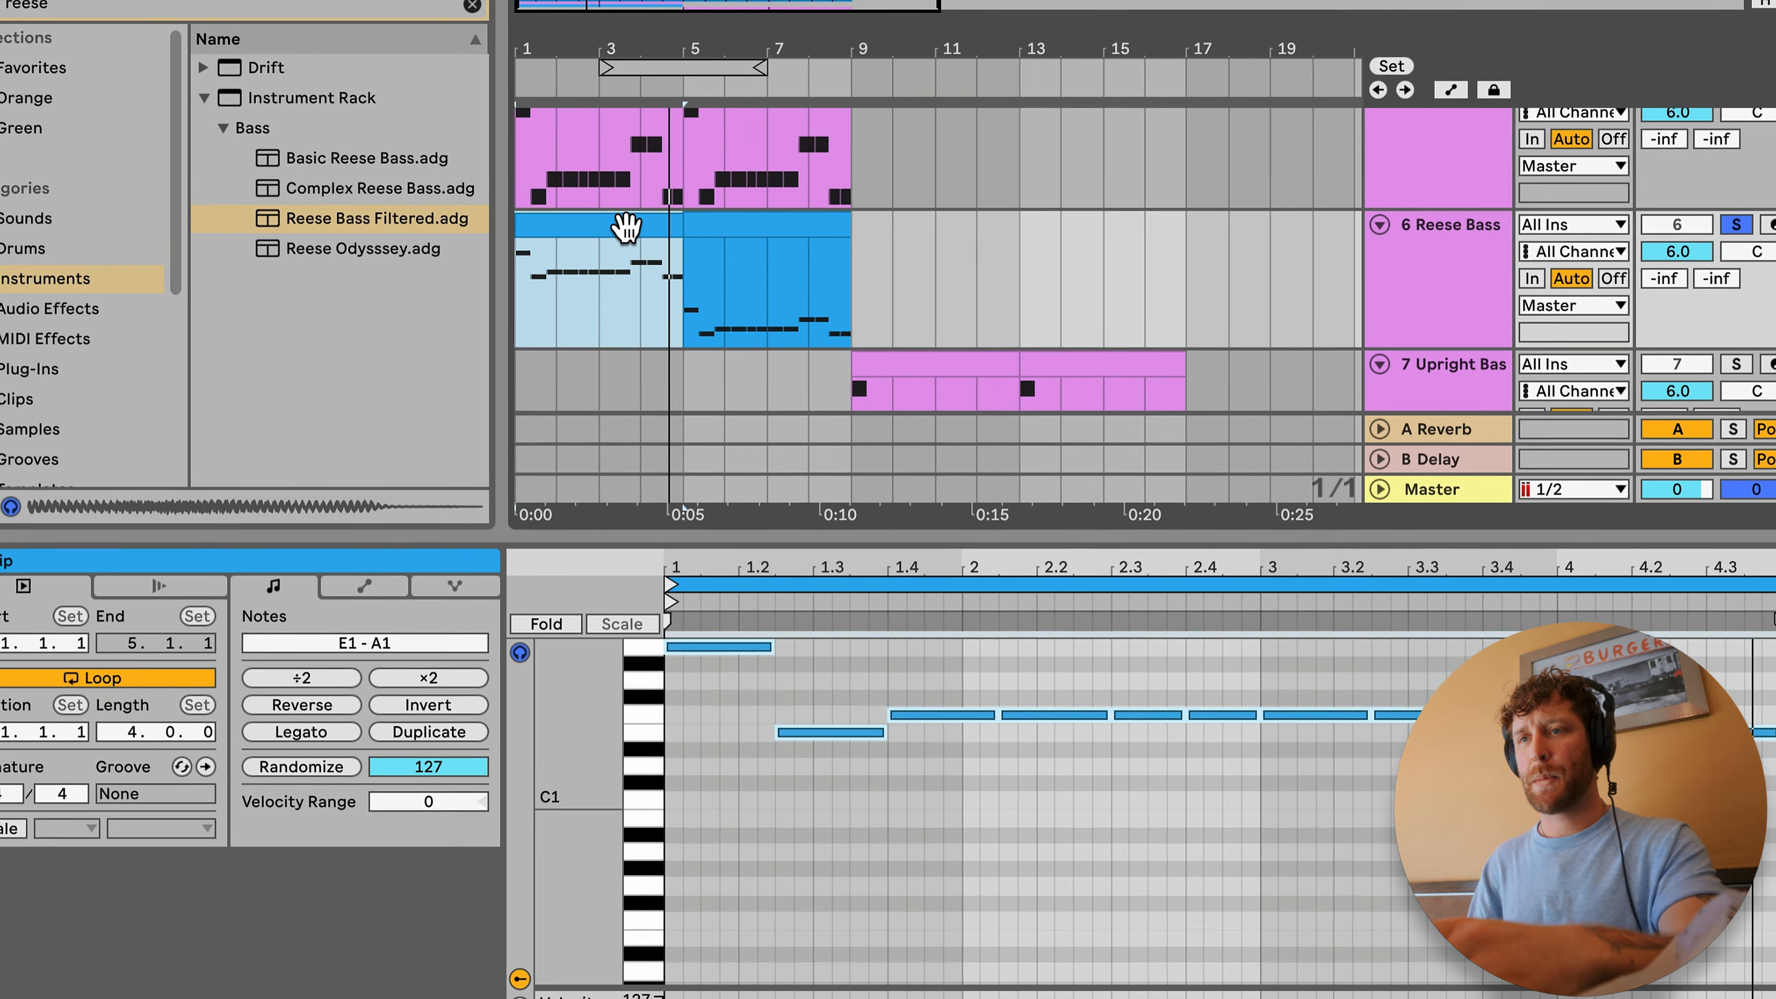
key(super+d)
click(1461, 231)
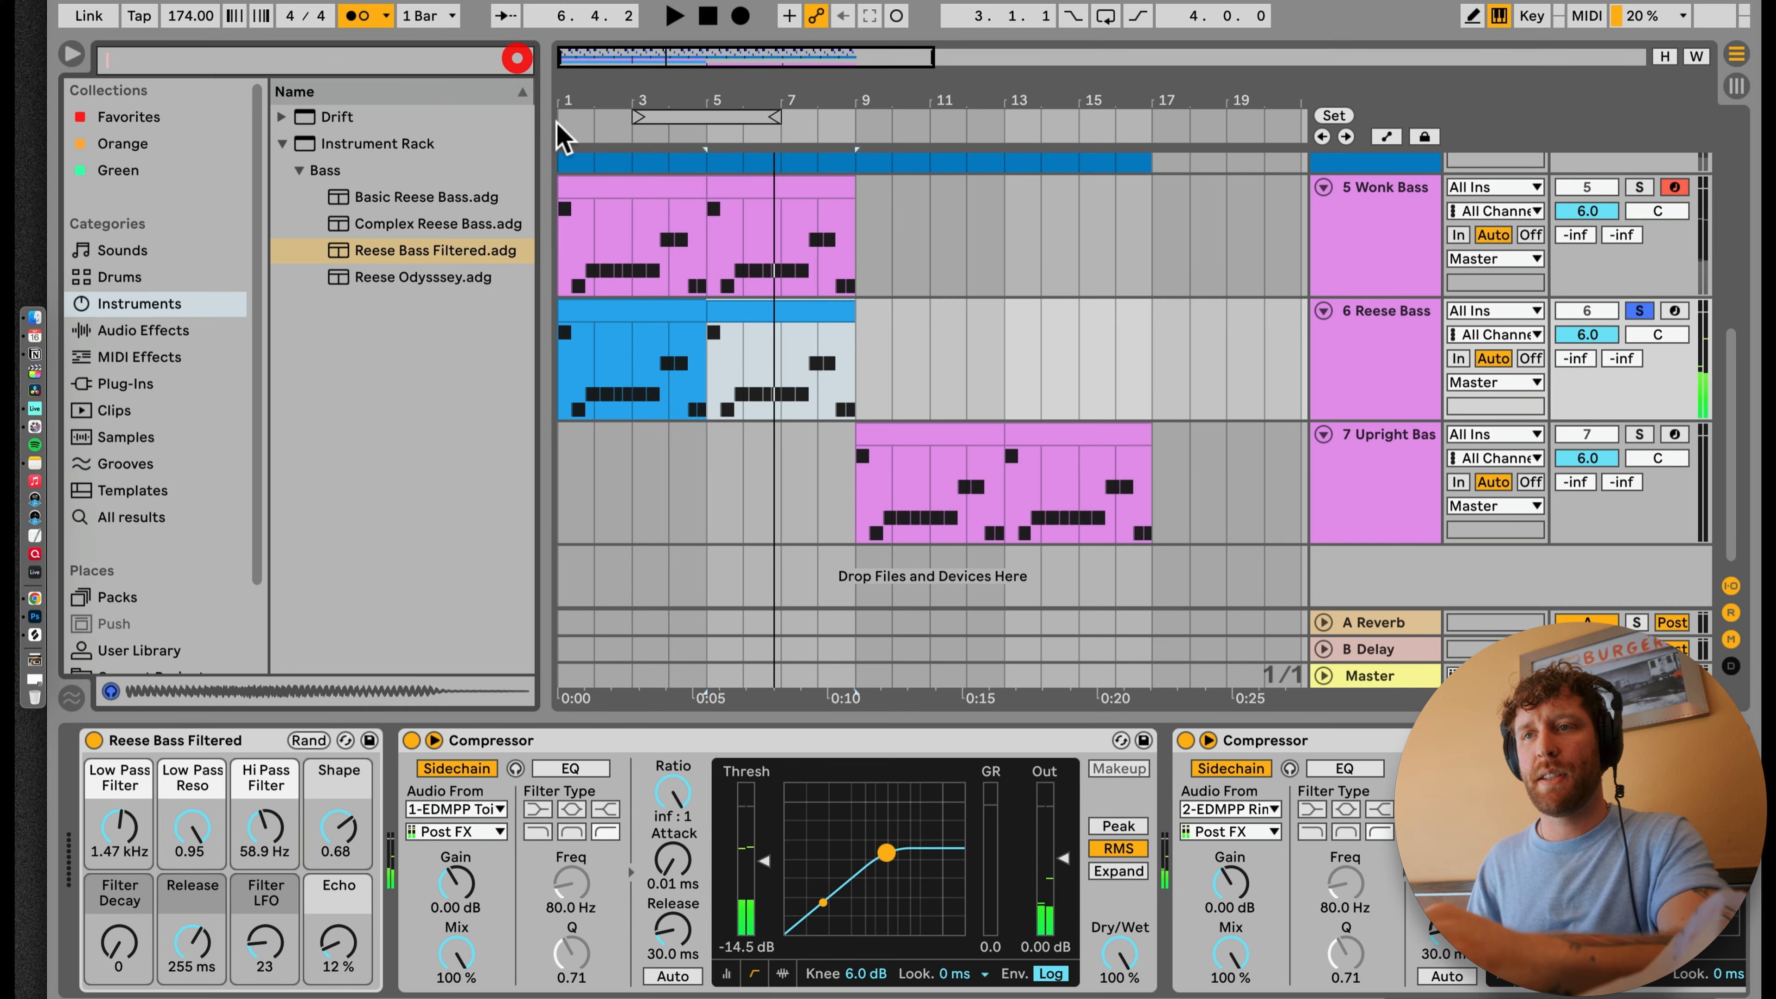
Step: Clear the browser search and collapse the expanded instrument folders
click(519, 59)
click(647, 314)
click(281, 250)
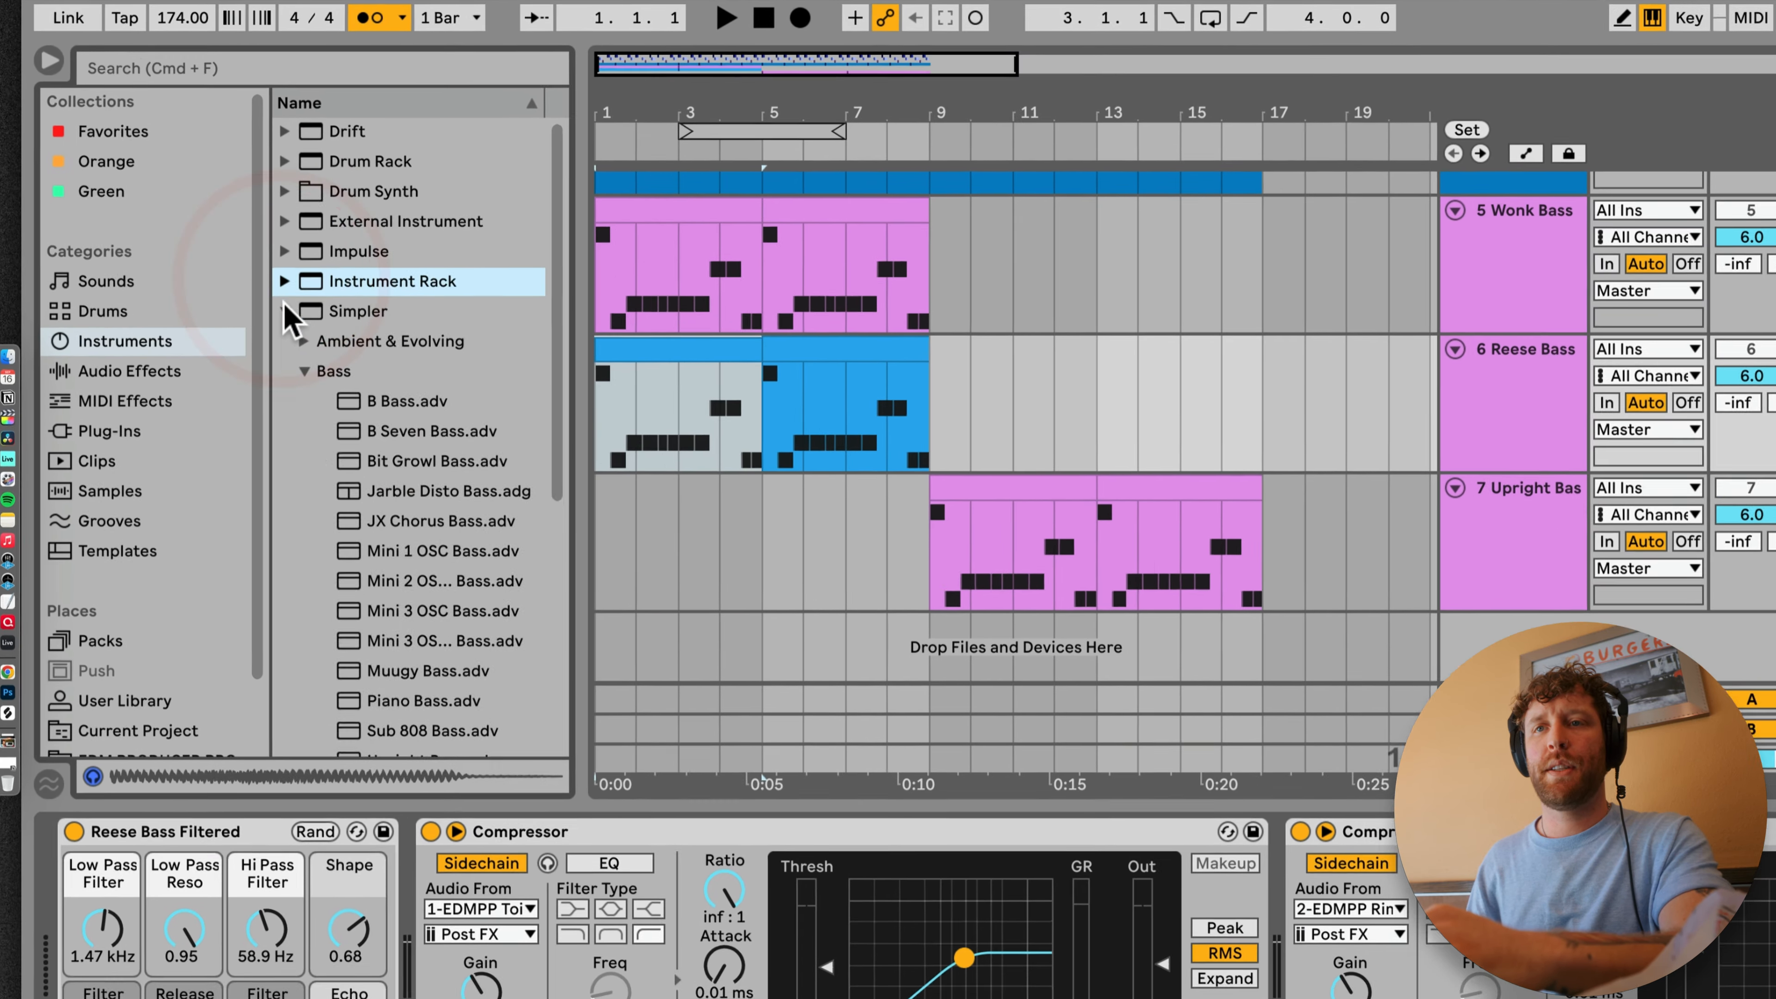
click(282, 275)
Step: Insert the OTT preset of Multiband Dynamics on the Reese Bass track, between the Reese rack and the first Compressor
click(163, 399)
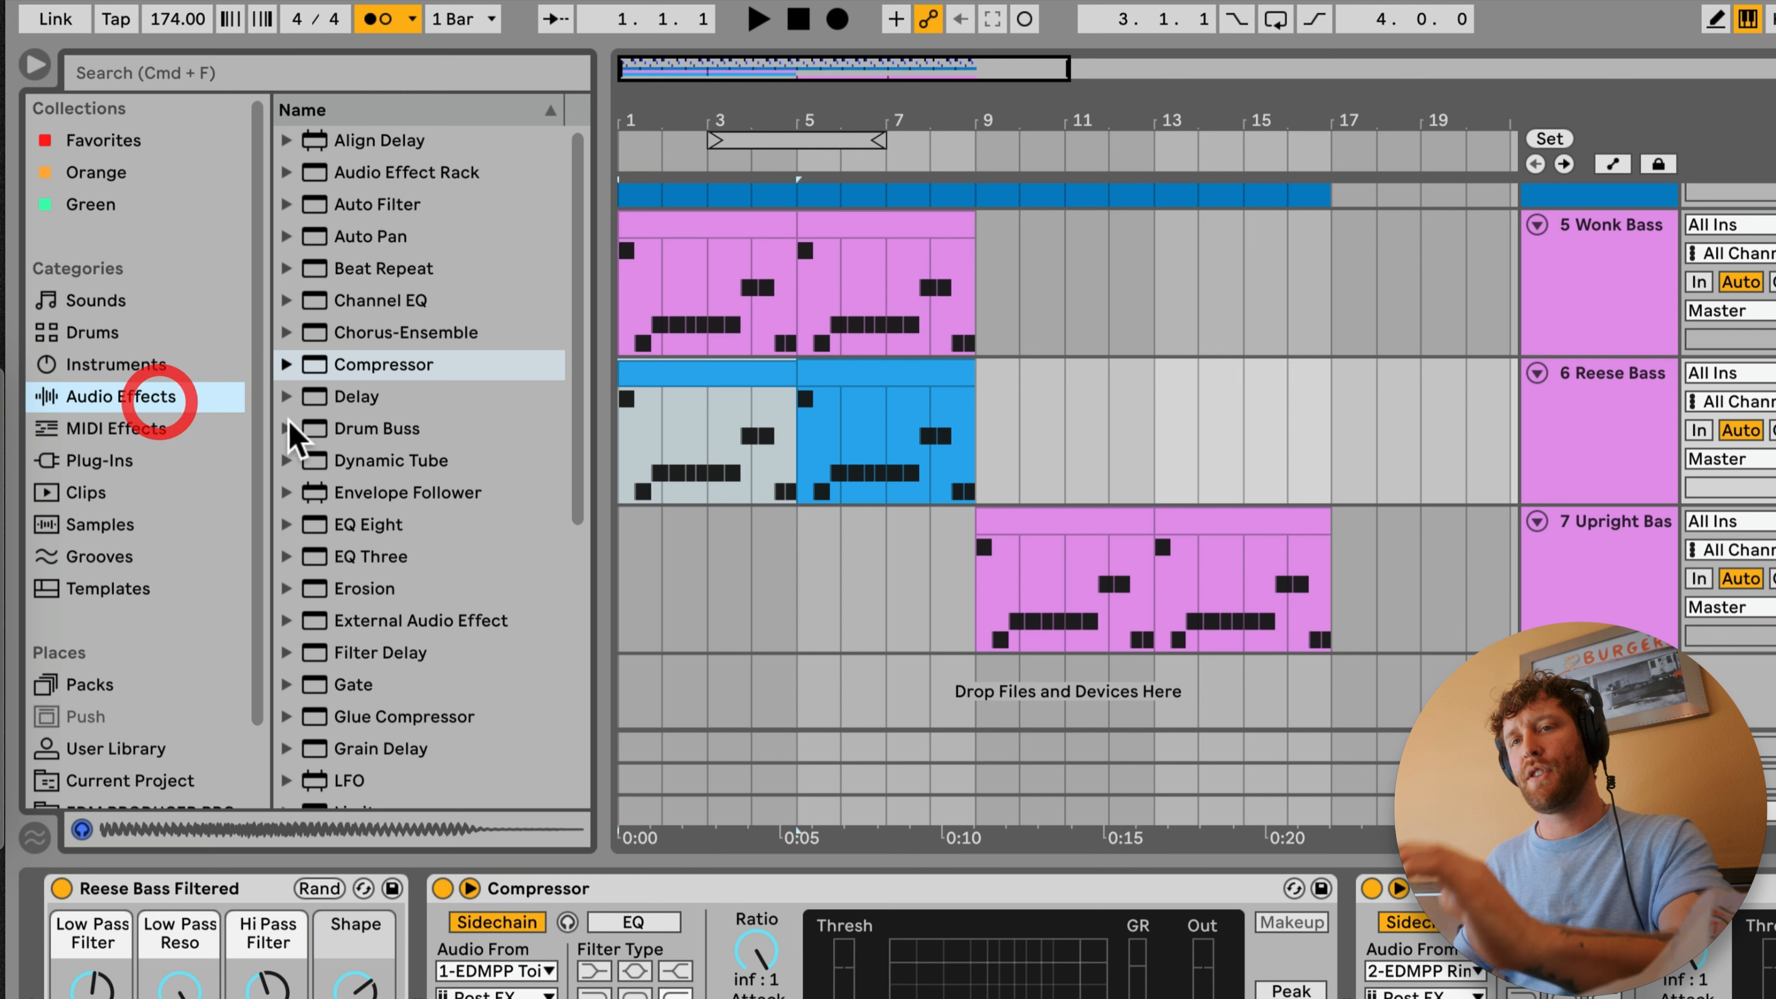
scroll(447, 570, down, 5)
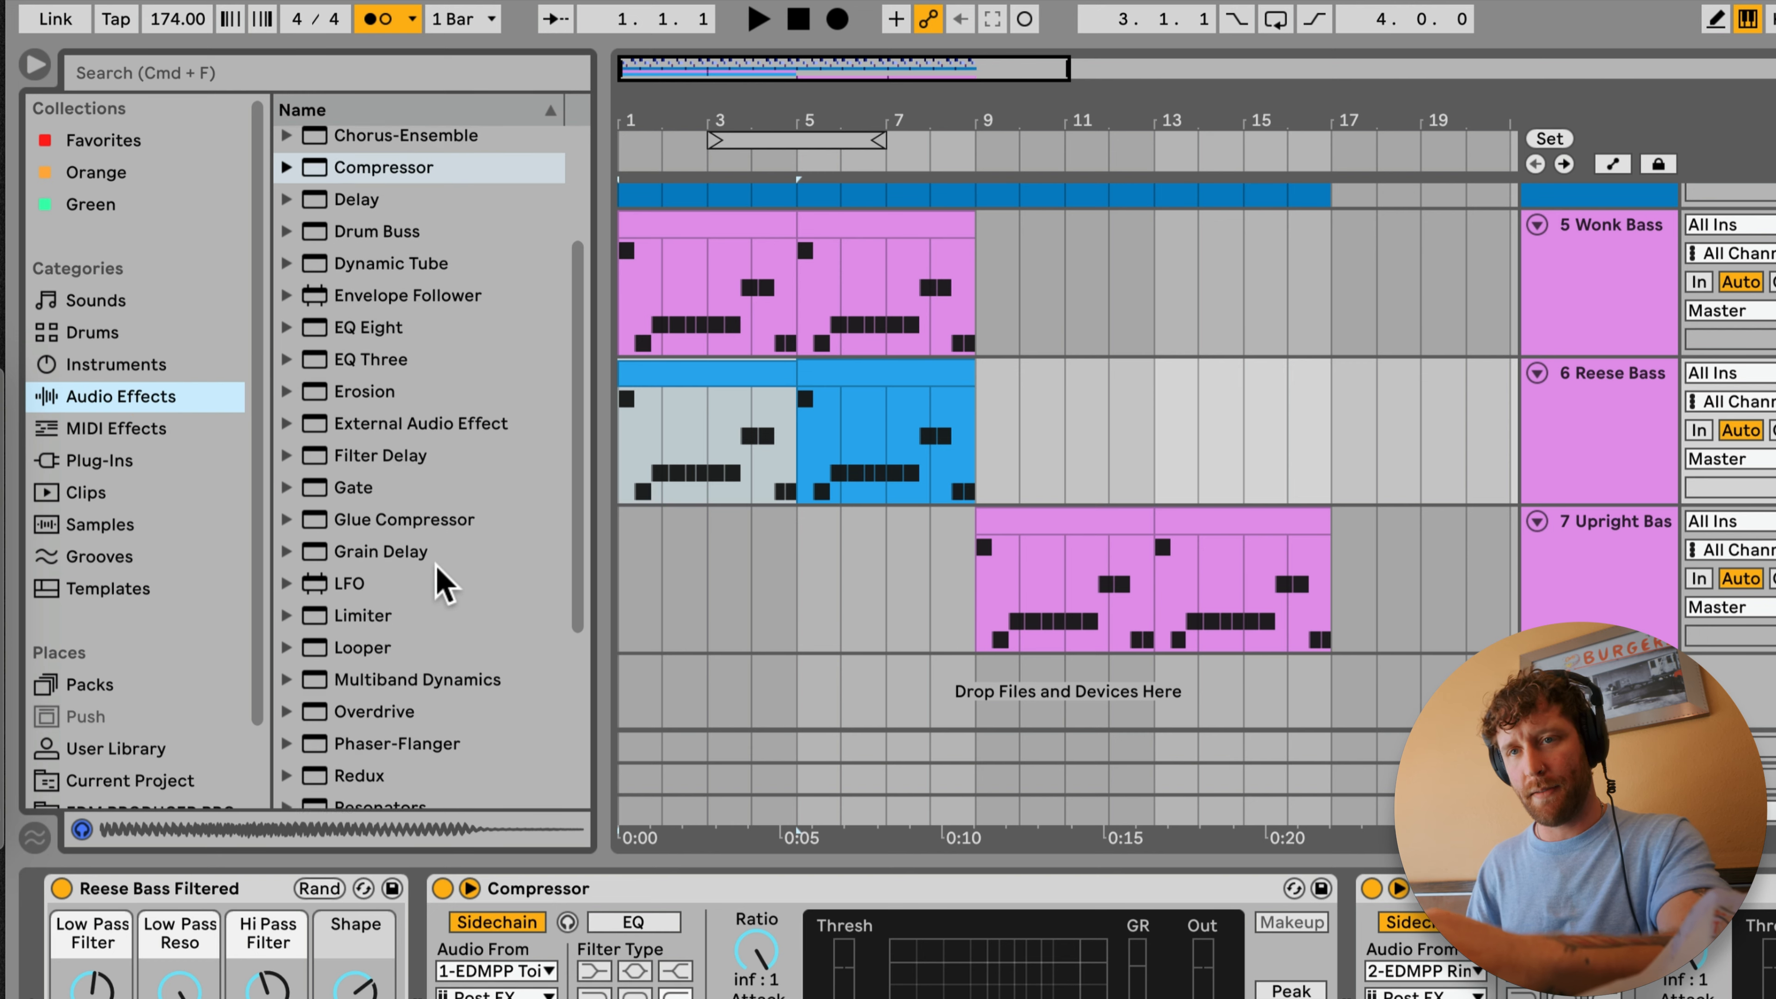
click(288, 623)
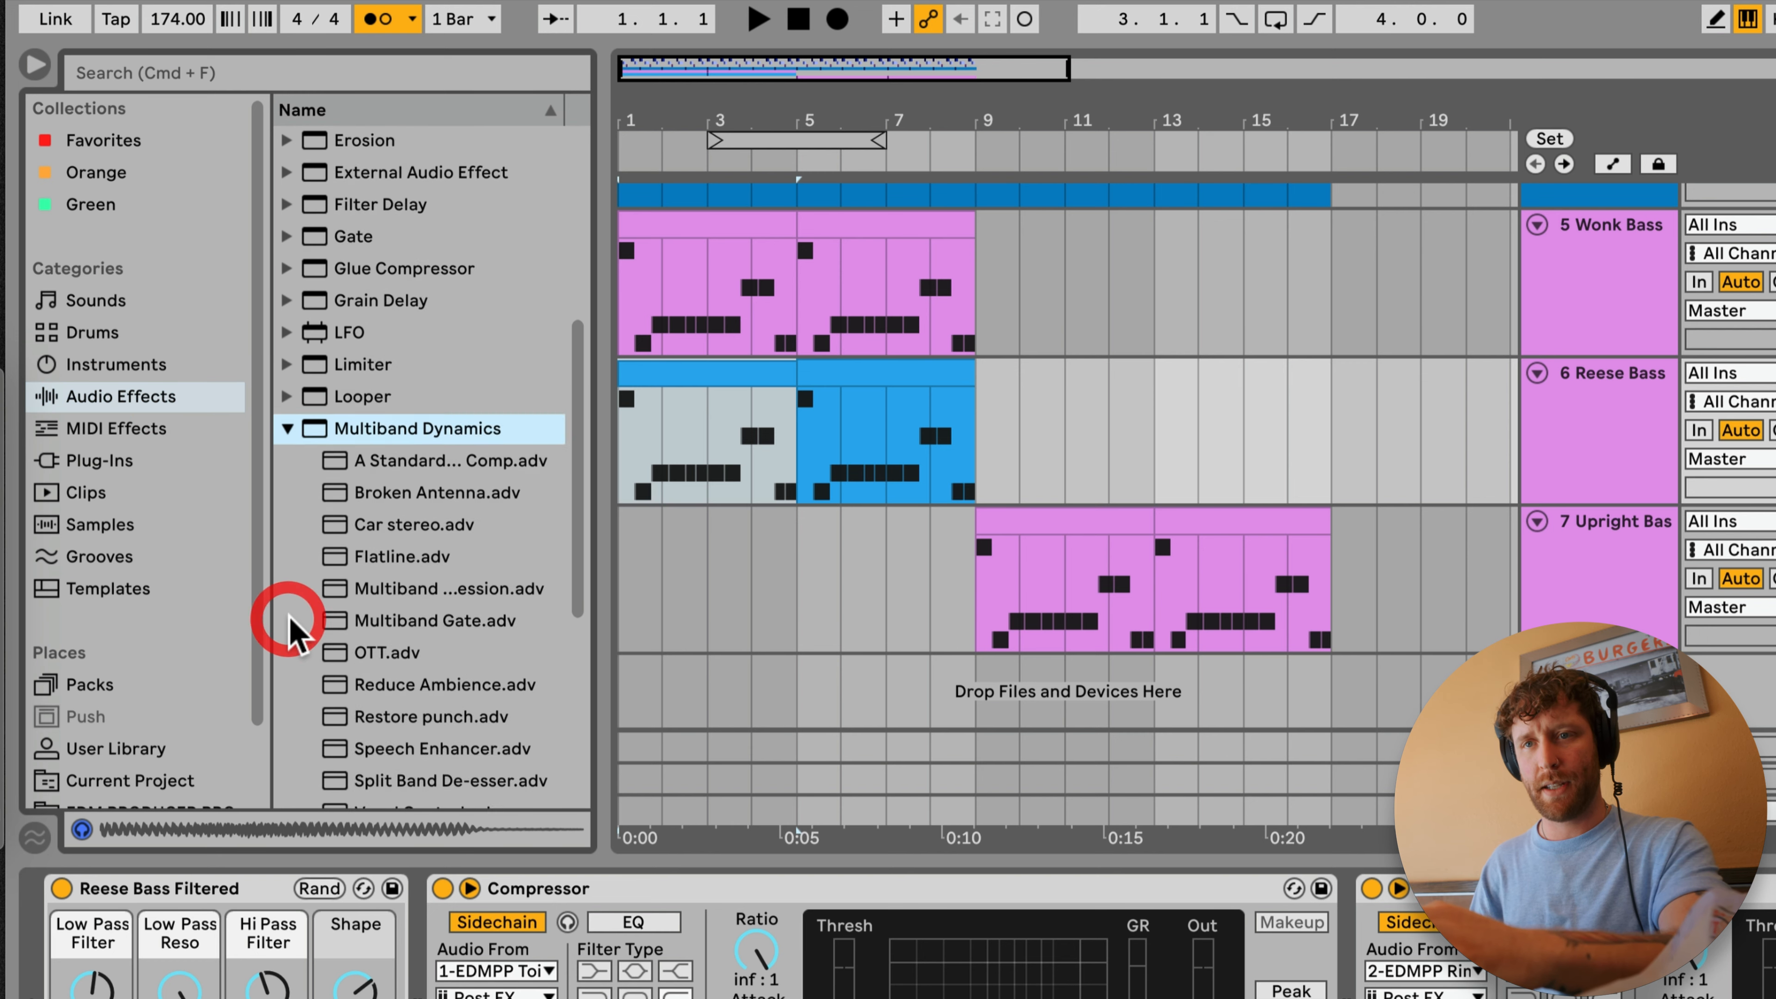
double_click(396, 553)
click(452, 976)
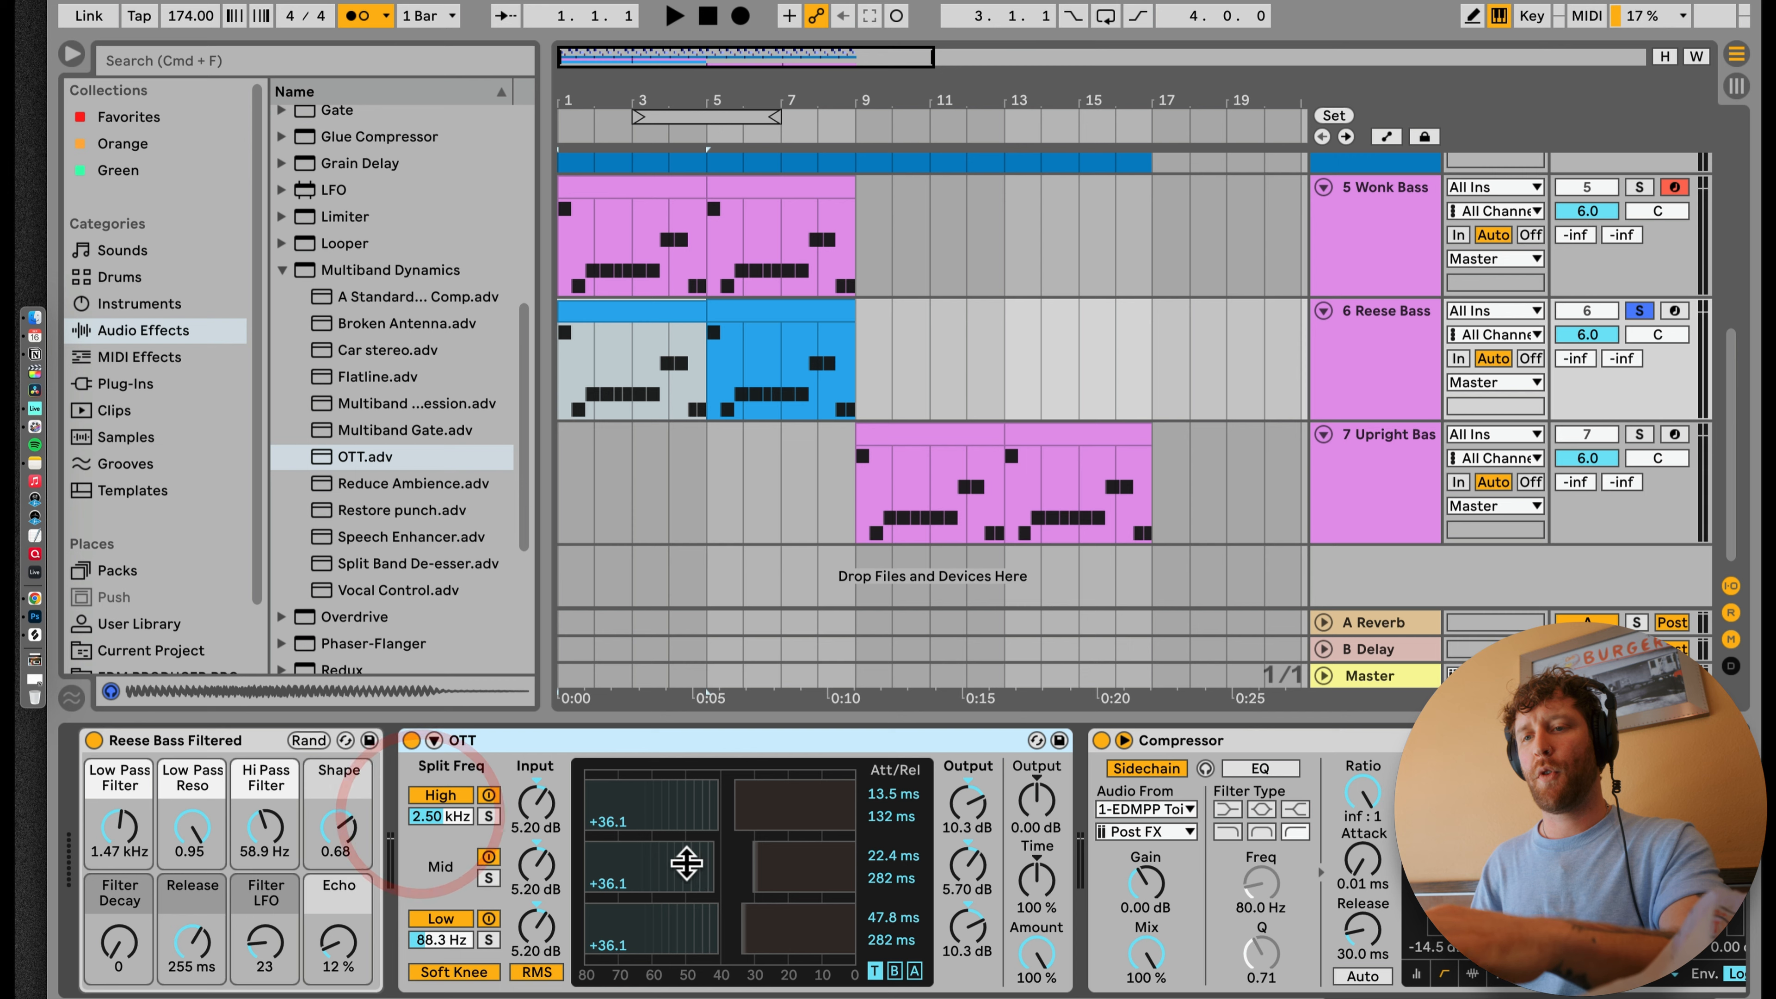
Step: Play the Reese Bass and set OTT's overall output to -4.00 dB
key(space)
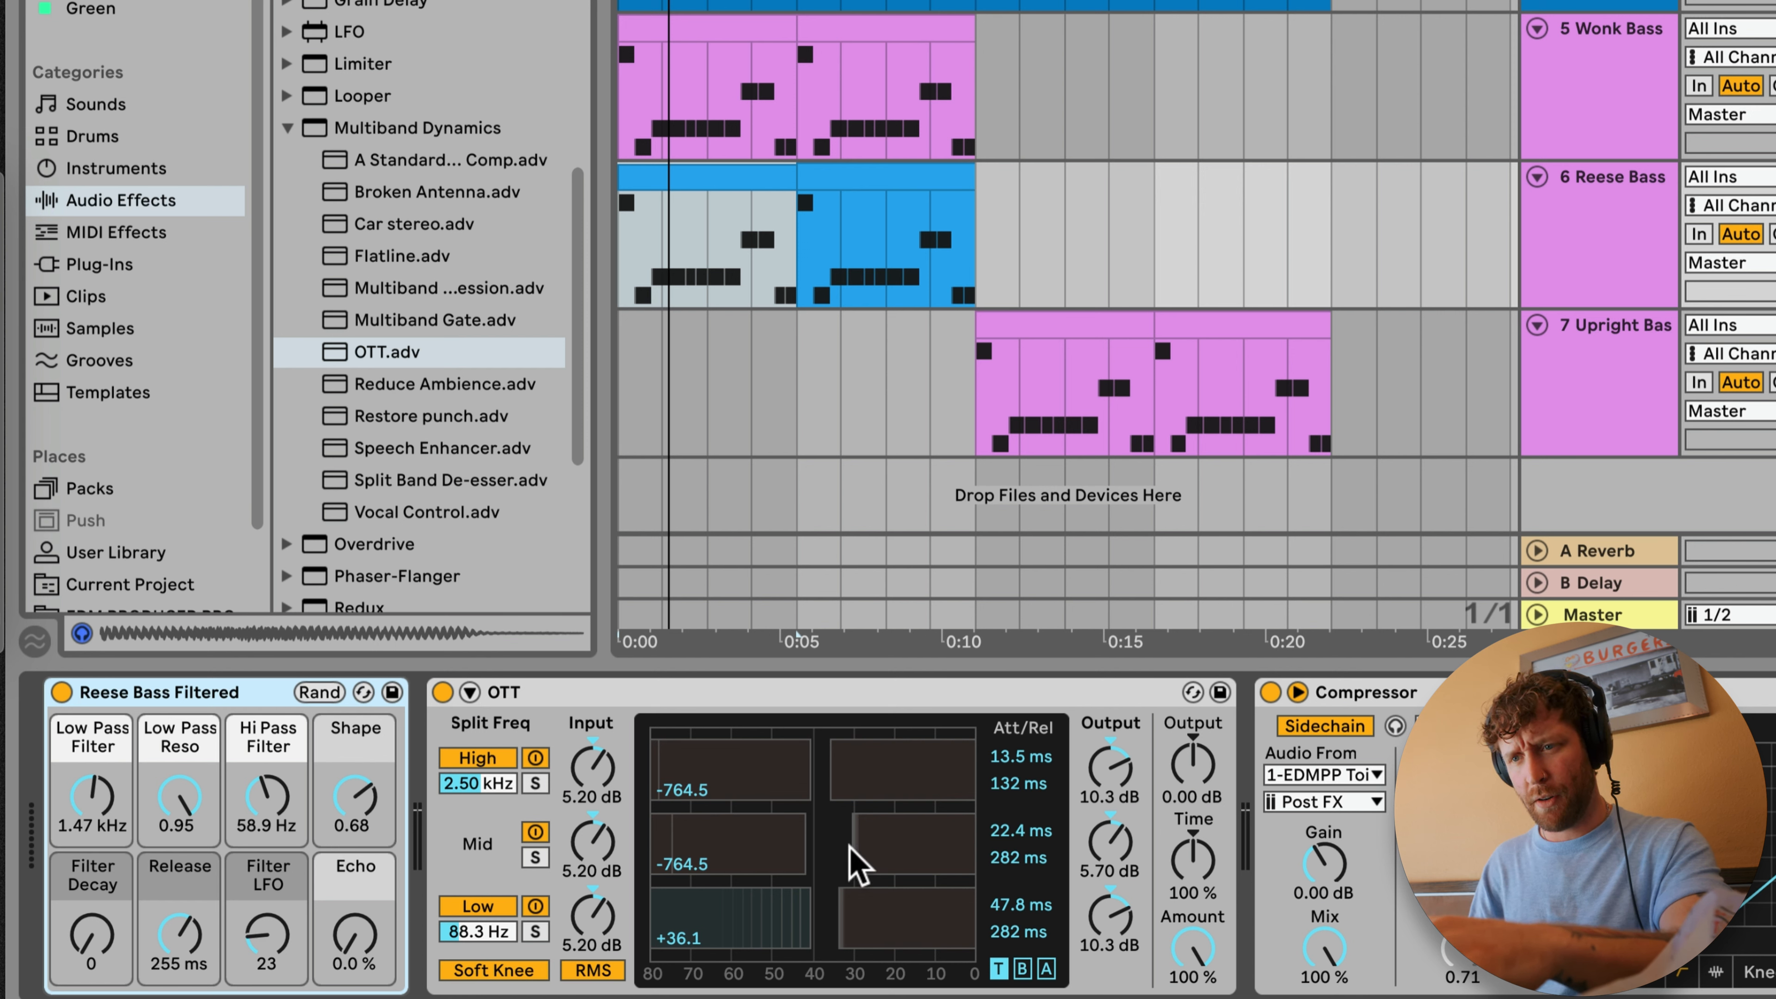
key(space)
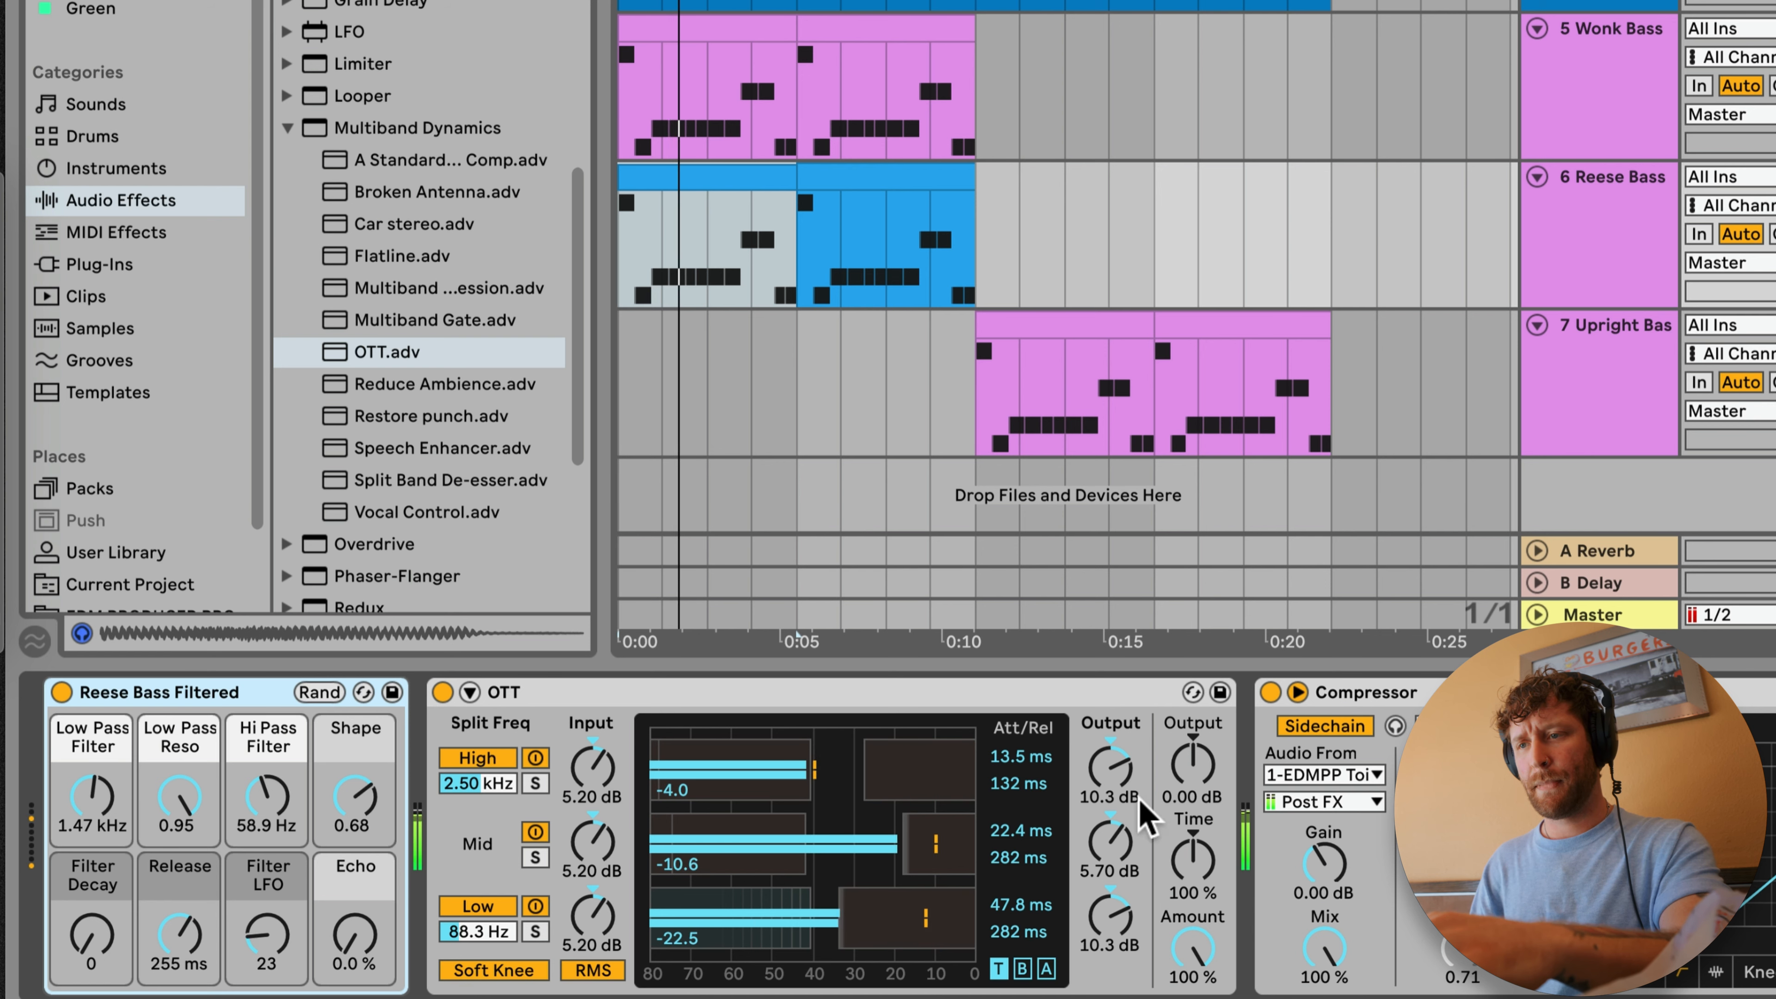
drag(1195, 762, 1195, 790)
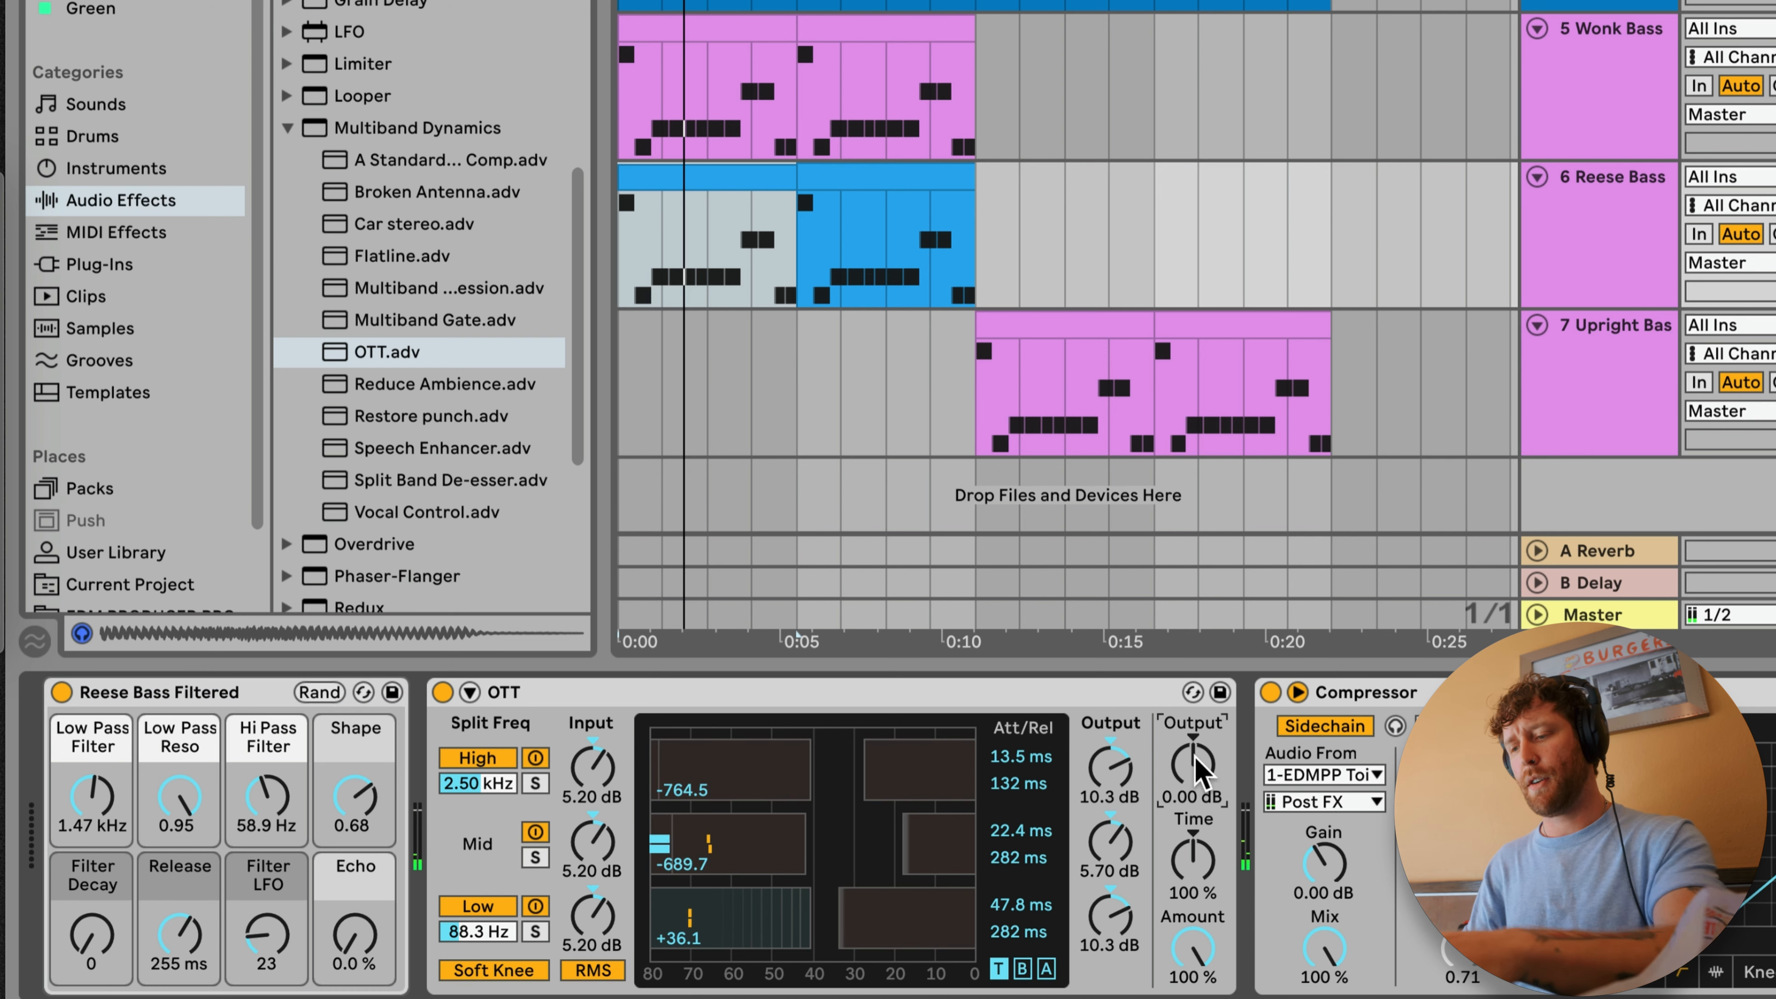
click(1614, 172)
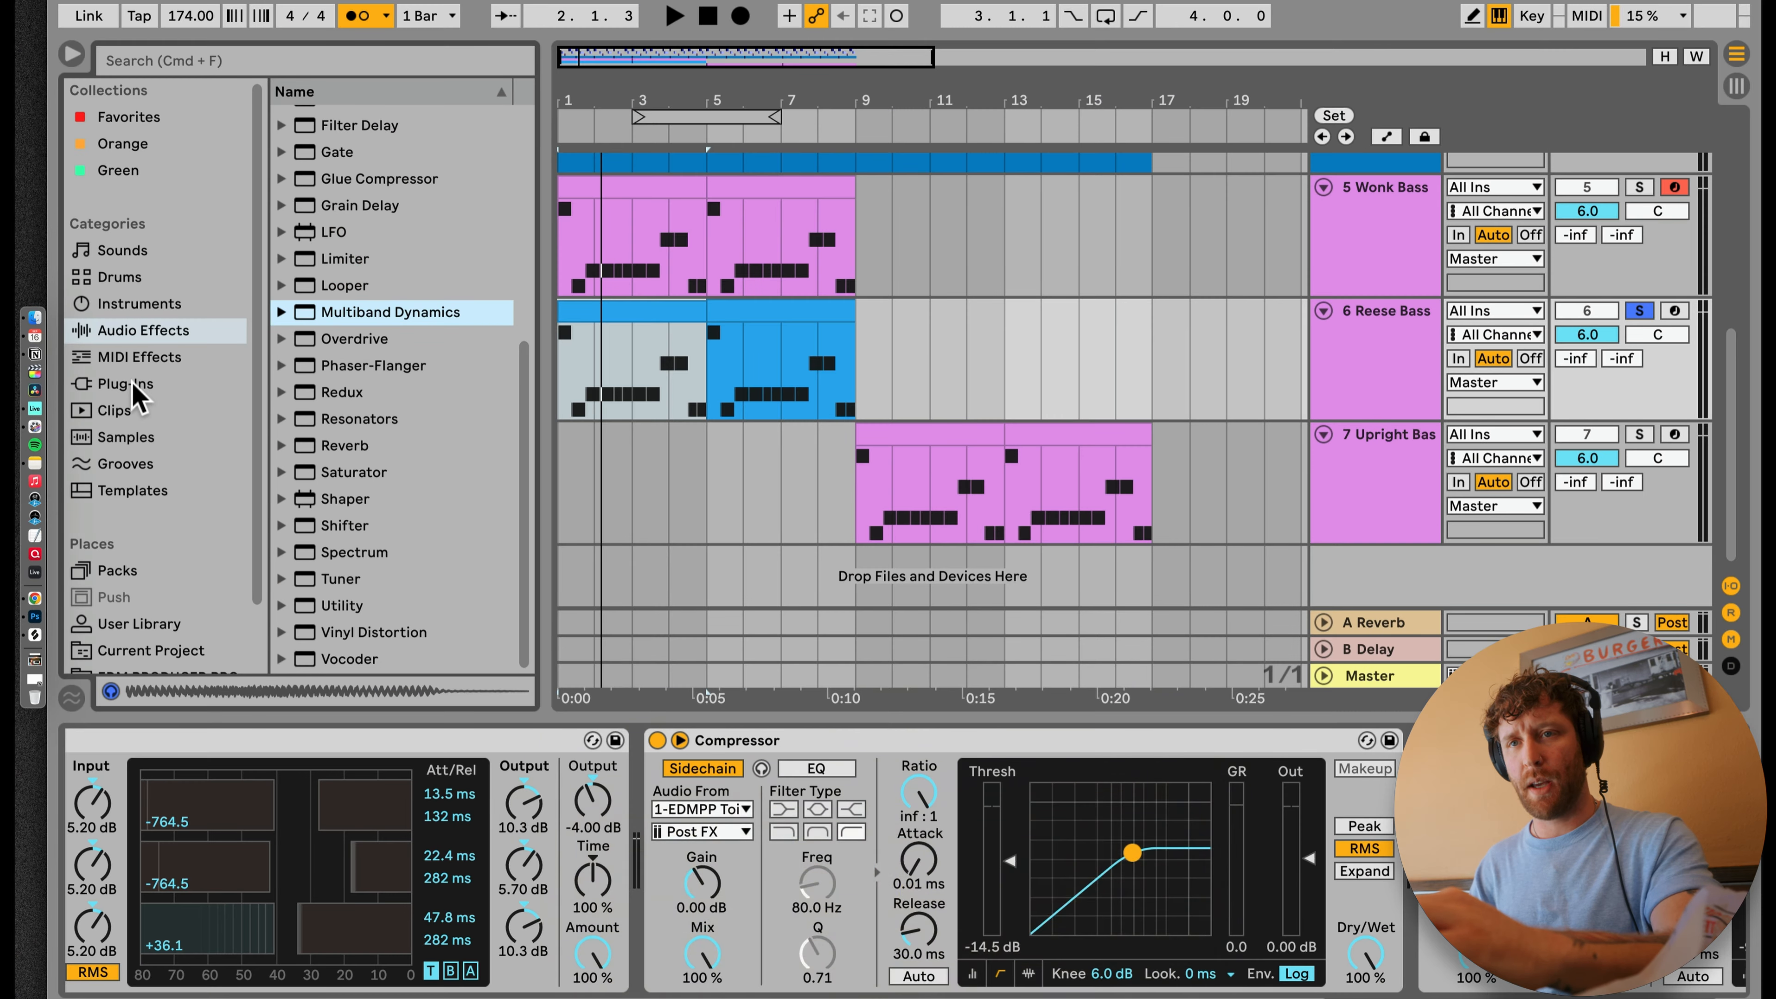
Step: Insert EQ Eight after OTT on the Reese Bass, make band 1 a ×4 low cut at 100 Hz and play it
scroll(333, 342, up, 5)
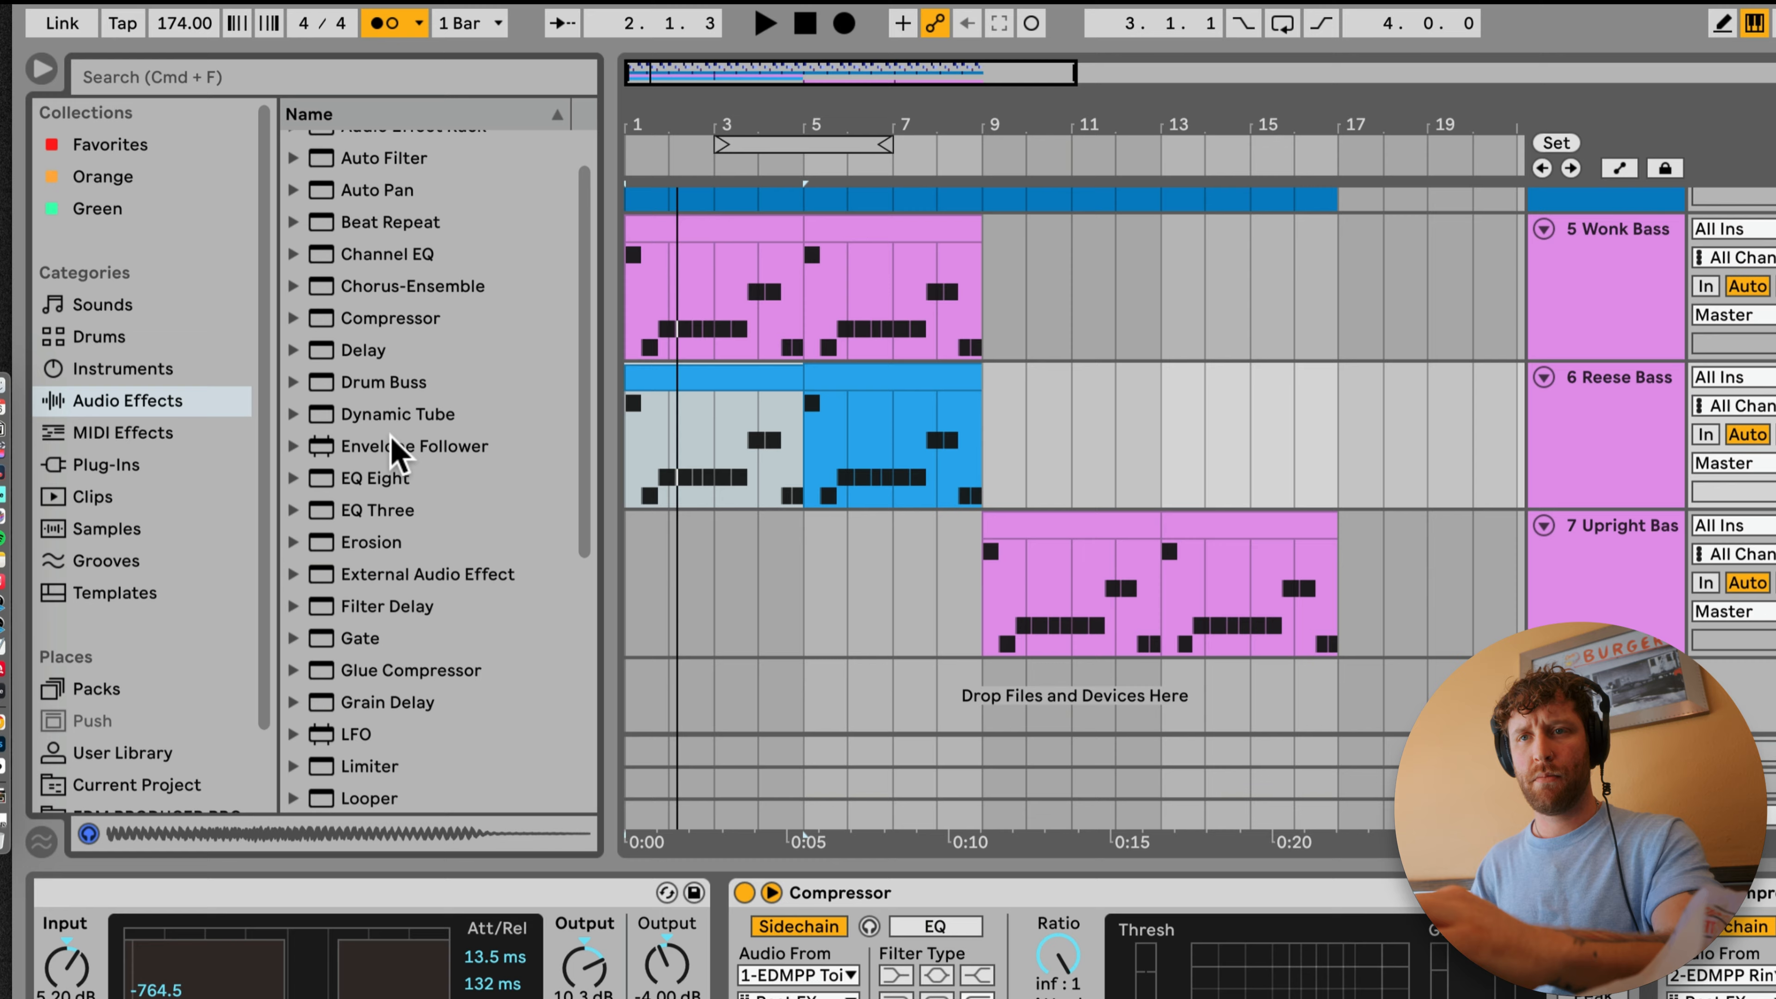
double_click(382, 476)
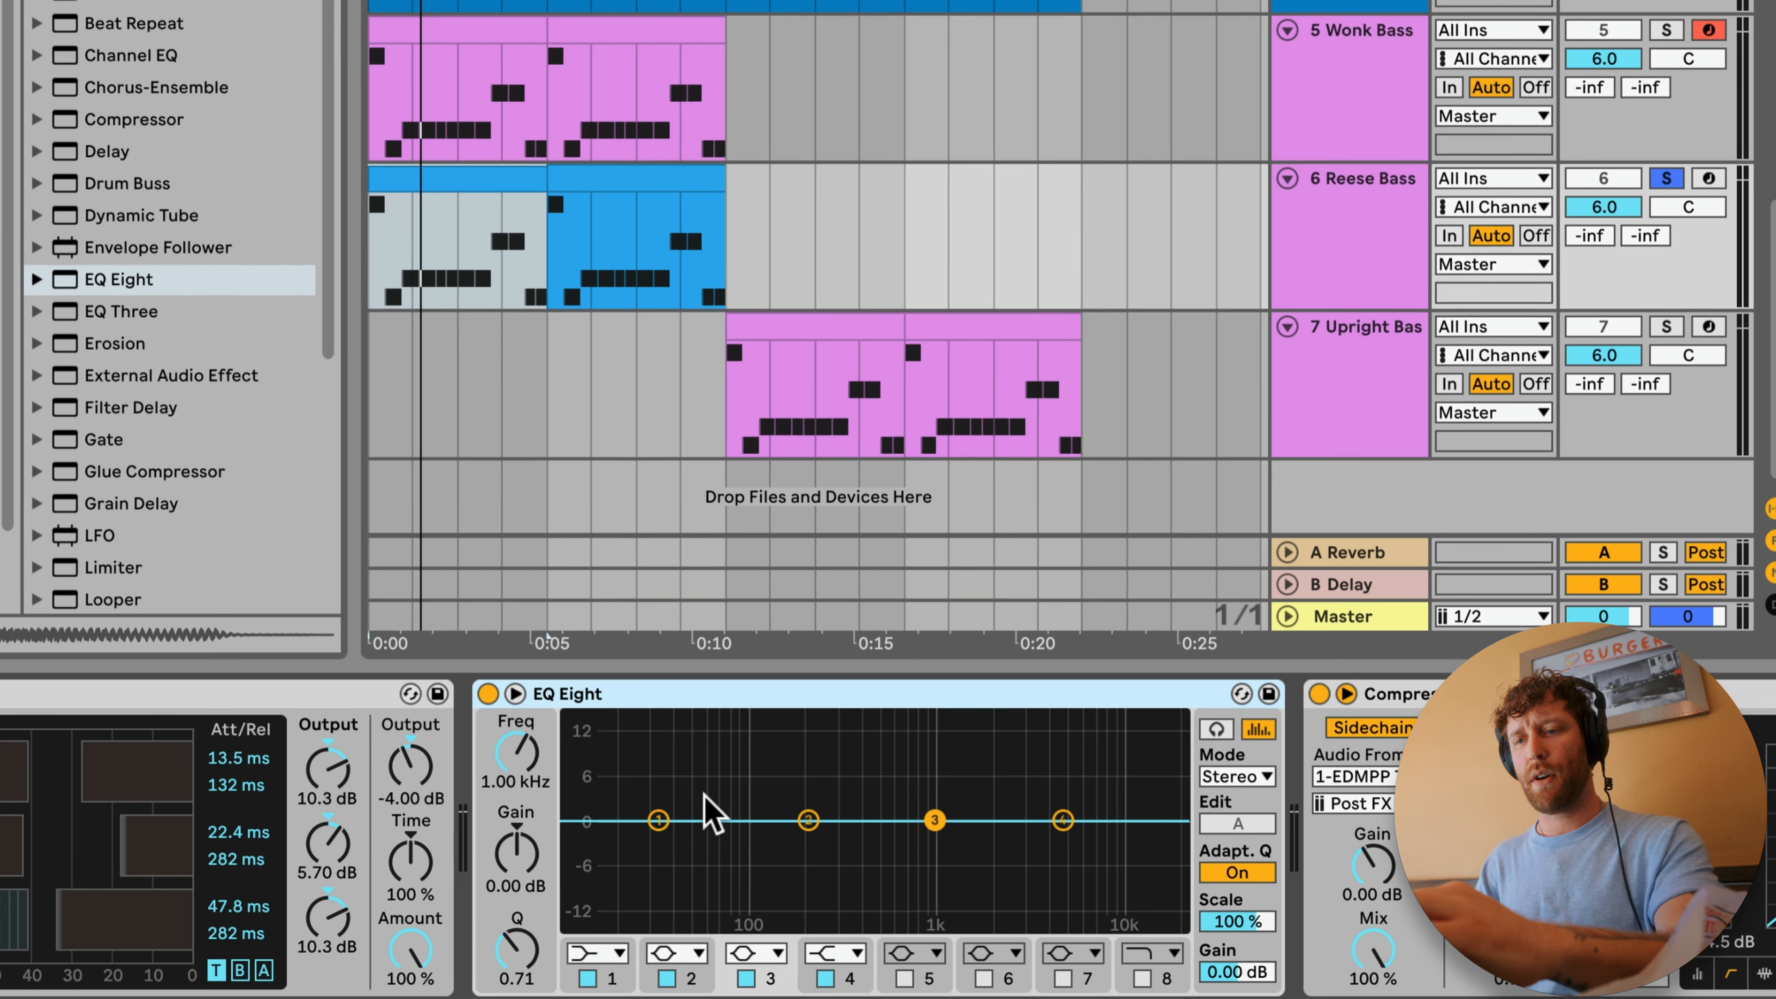
click(604, 953)
click(587, 752)
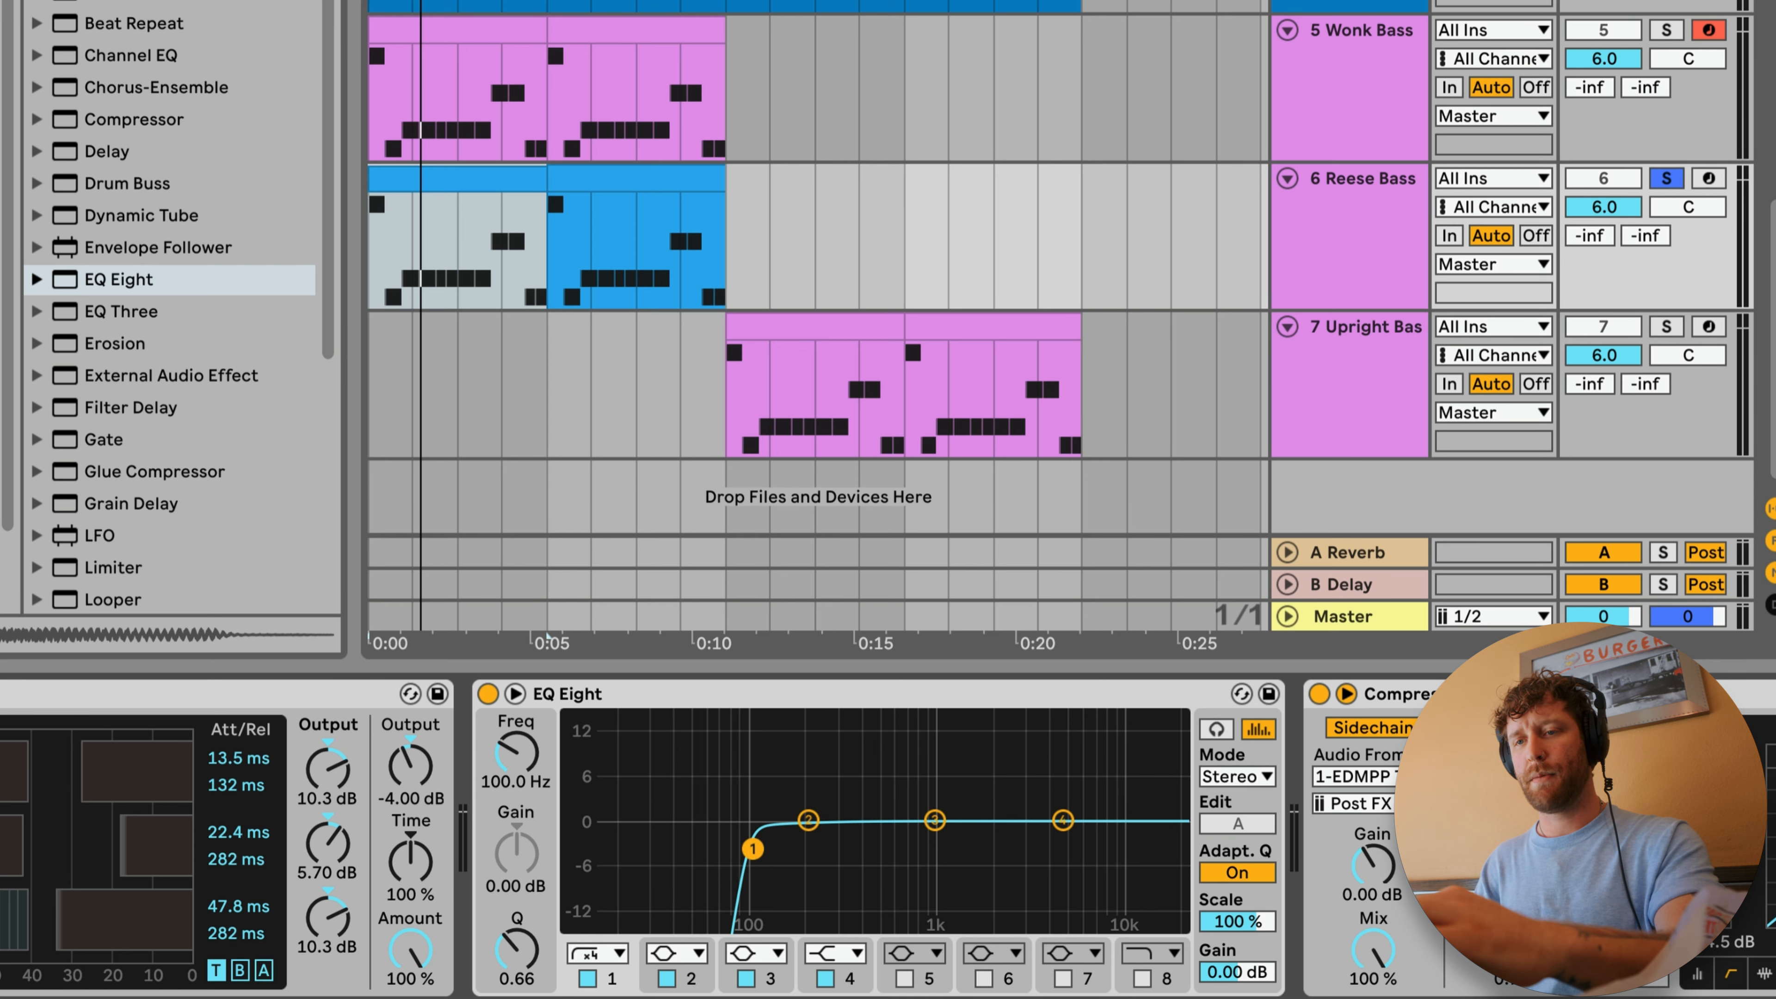
click(671, 695)
key(space)
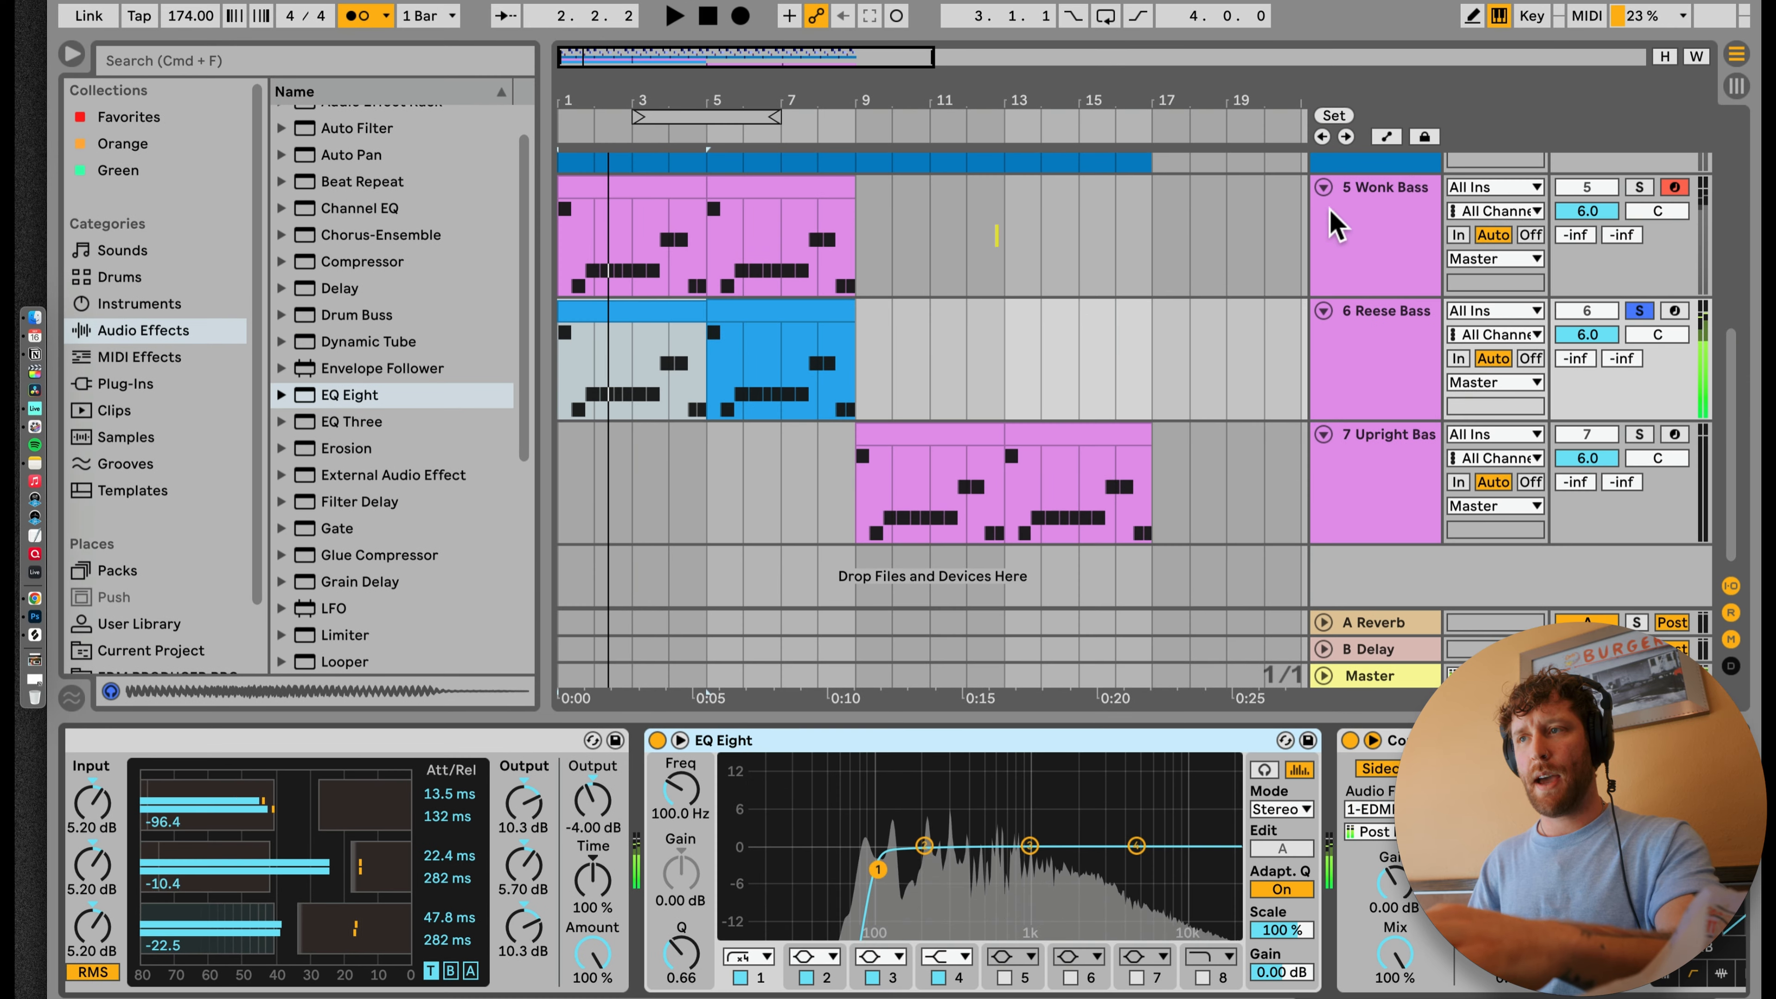
Step: Solo the Wonk Bass track in place of the Reese Bass and play it
click(1398, 148)
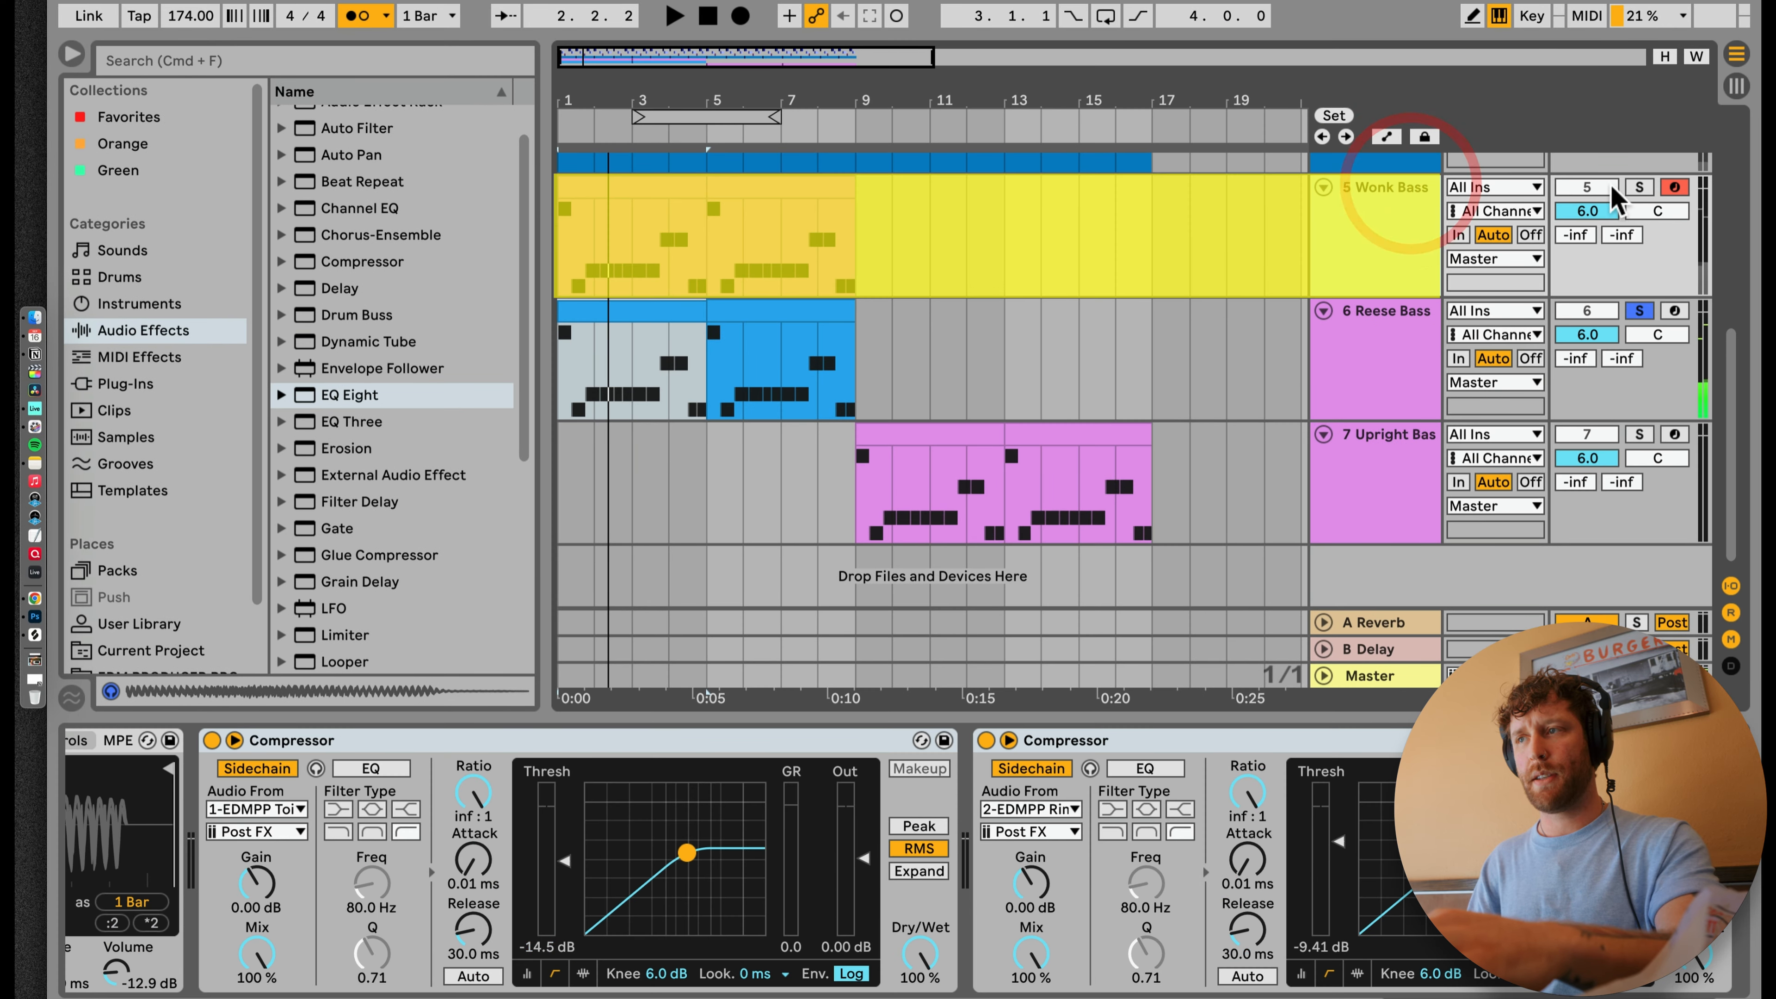
click(1644, 153)
key(space)
click(1393, 192)
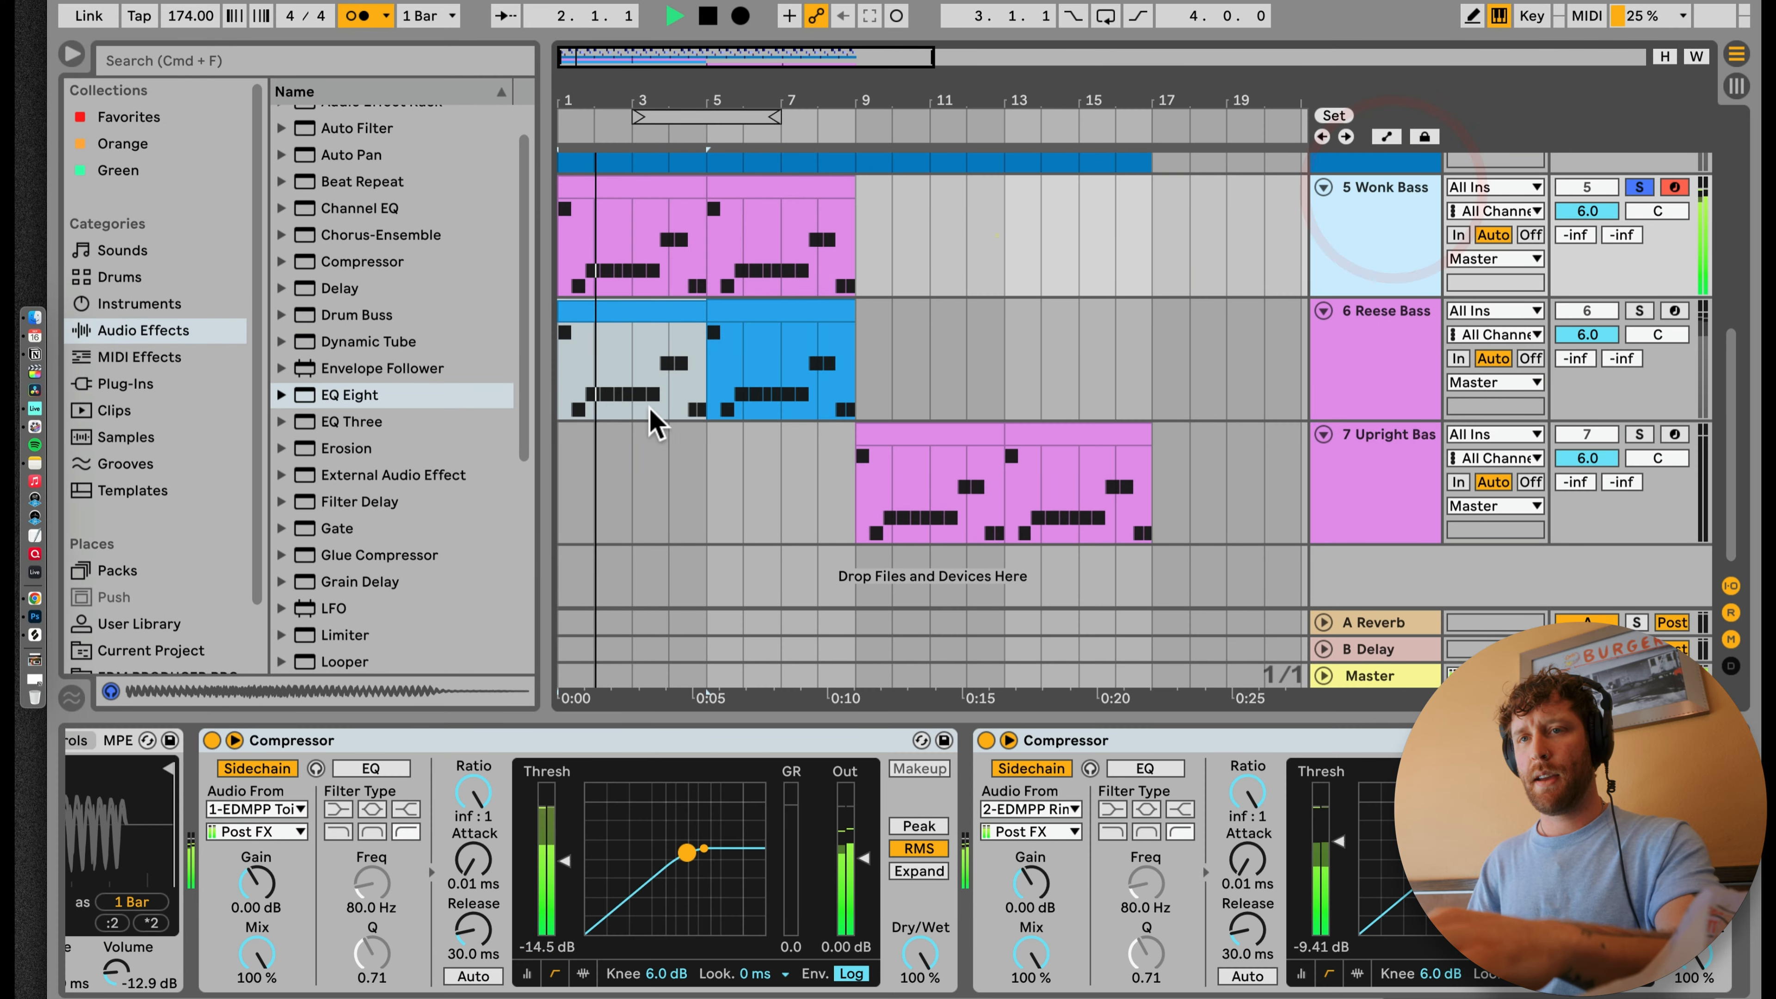
Step: Insert EQ Eight before the Wonk Bass Compressors and make band 4 a ×4 high cut at about 102 Hz
scroll(340, 845, left, 5)
drag(311, 397, 531, 895)
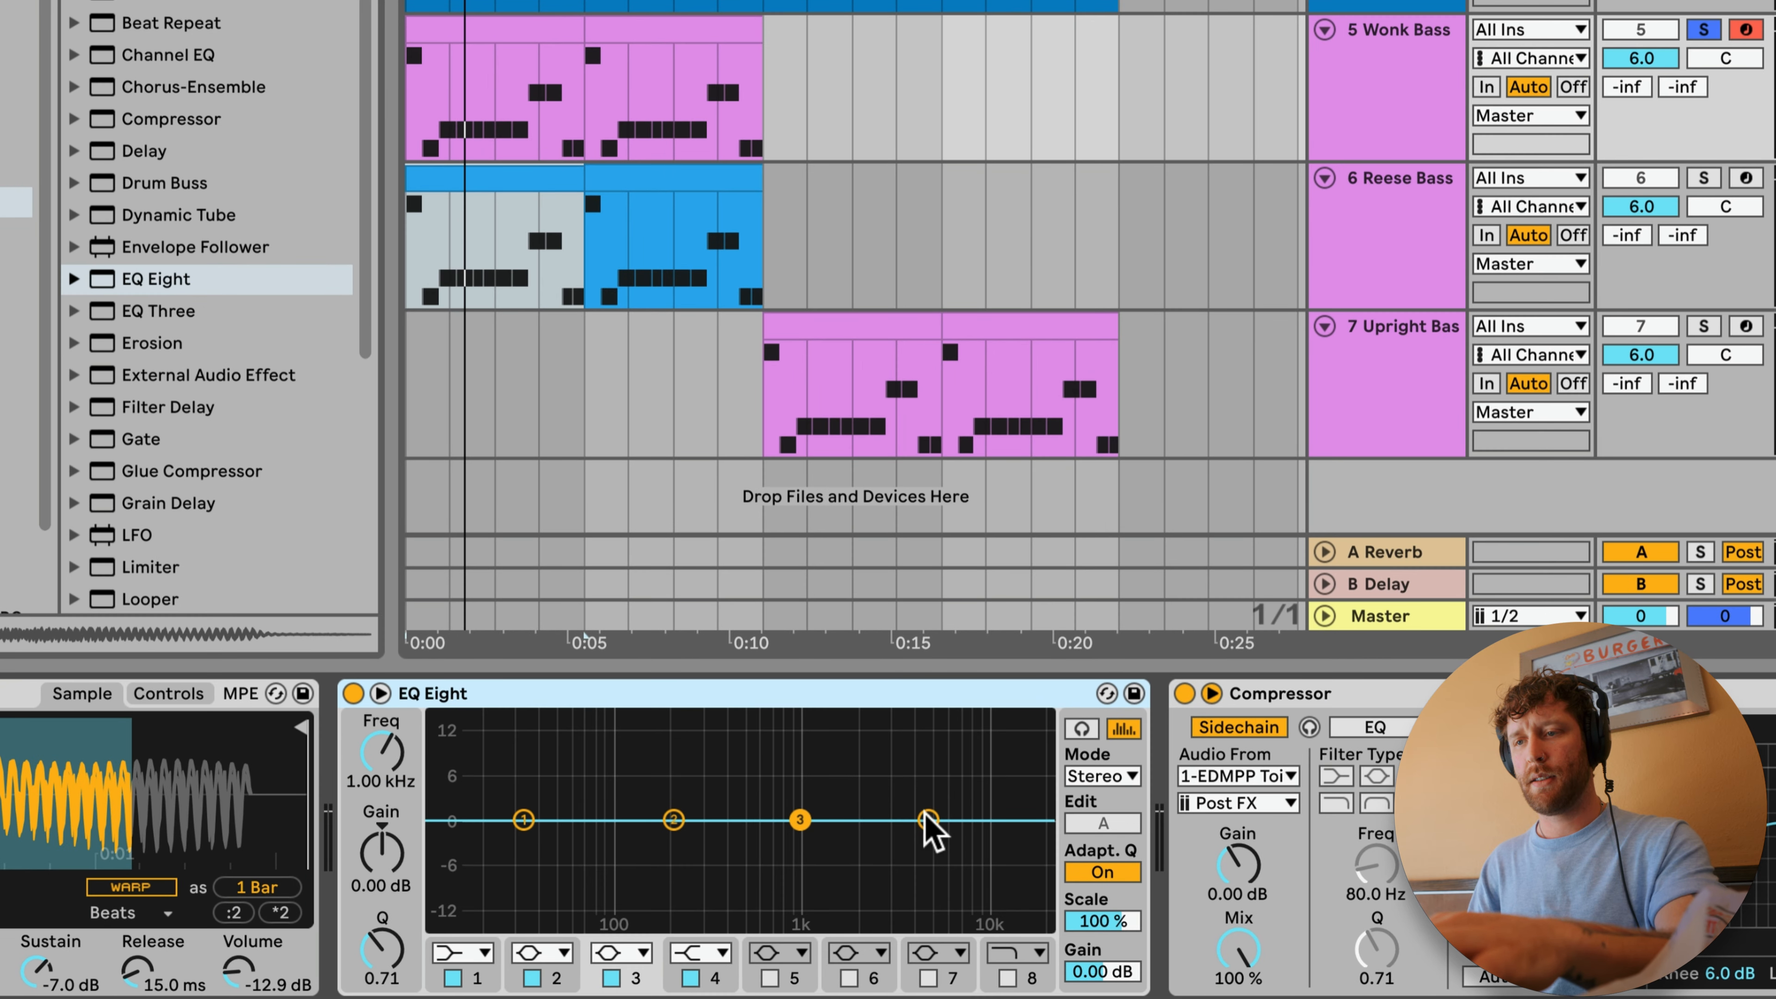
click(703, 953)
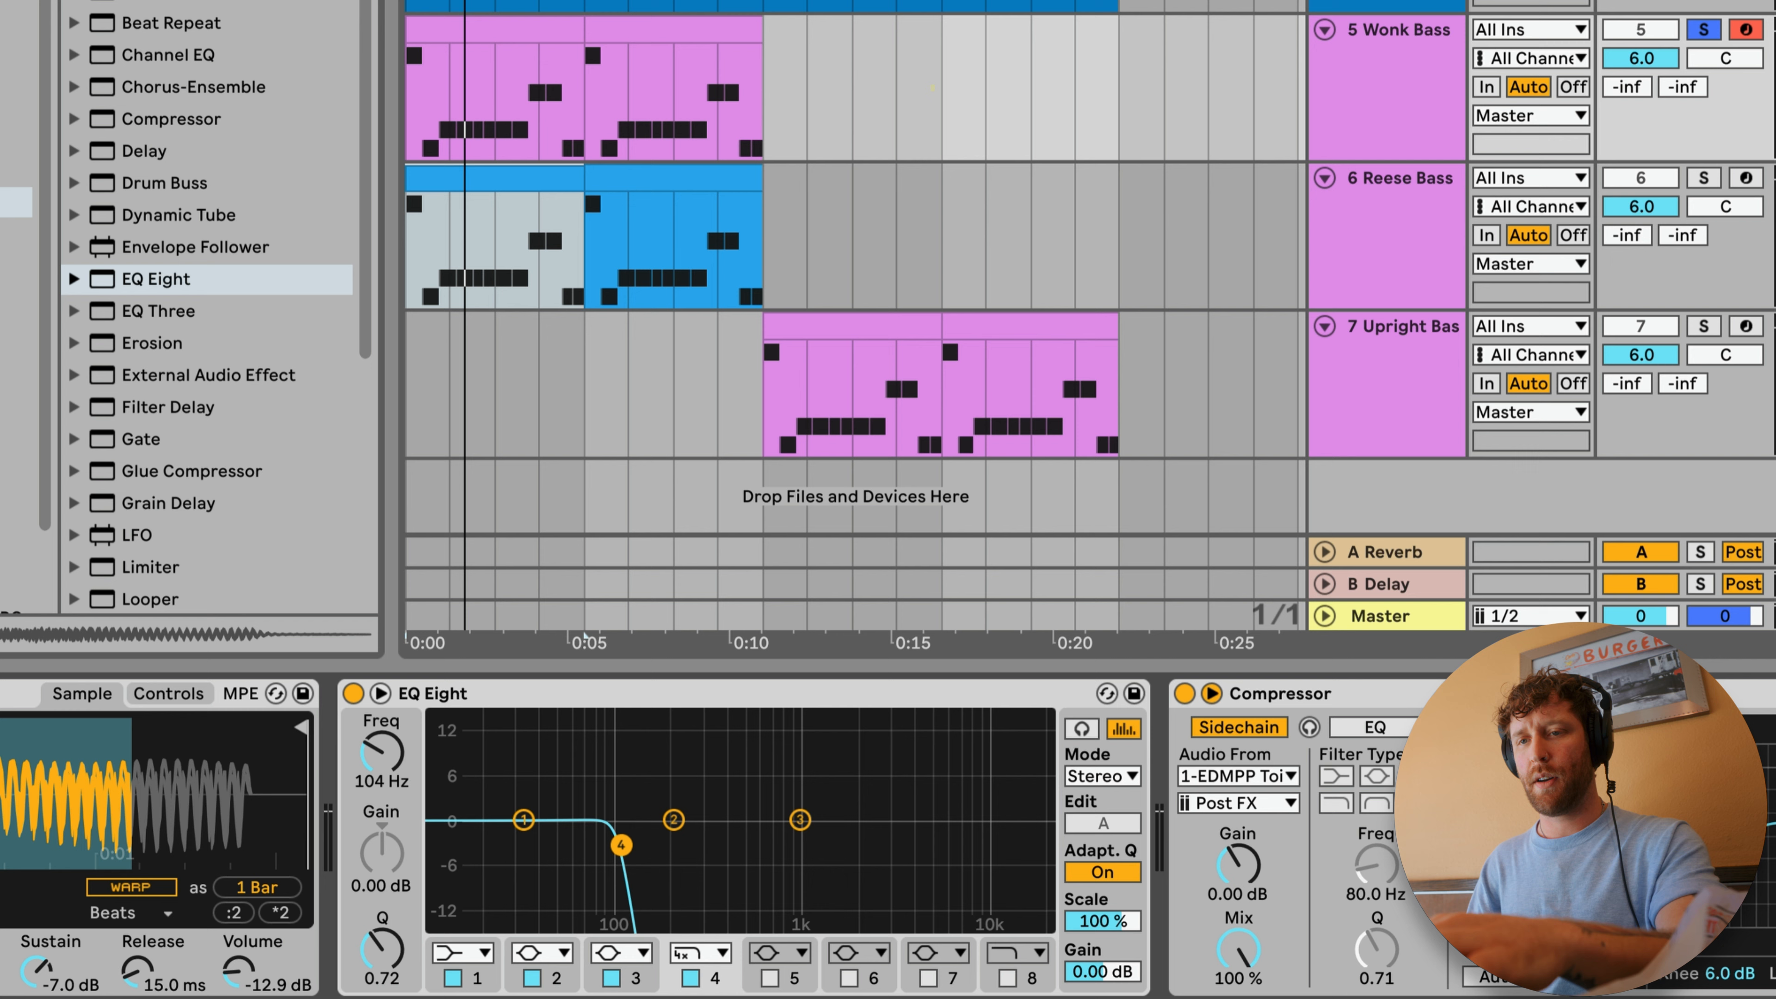
Step: Play the filtered Wonk Bass and solo it together with the Reese Bass
key(space)
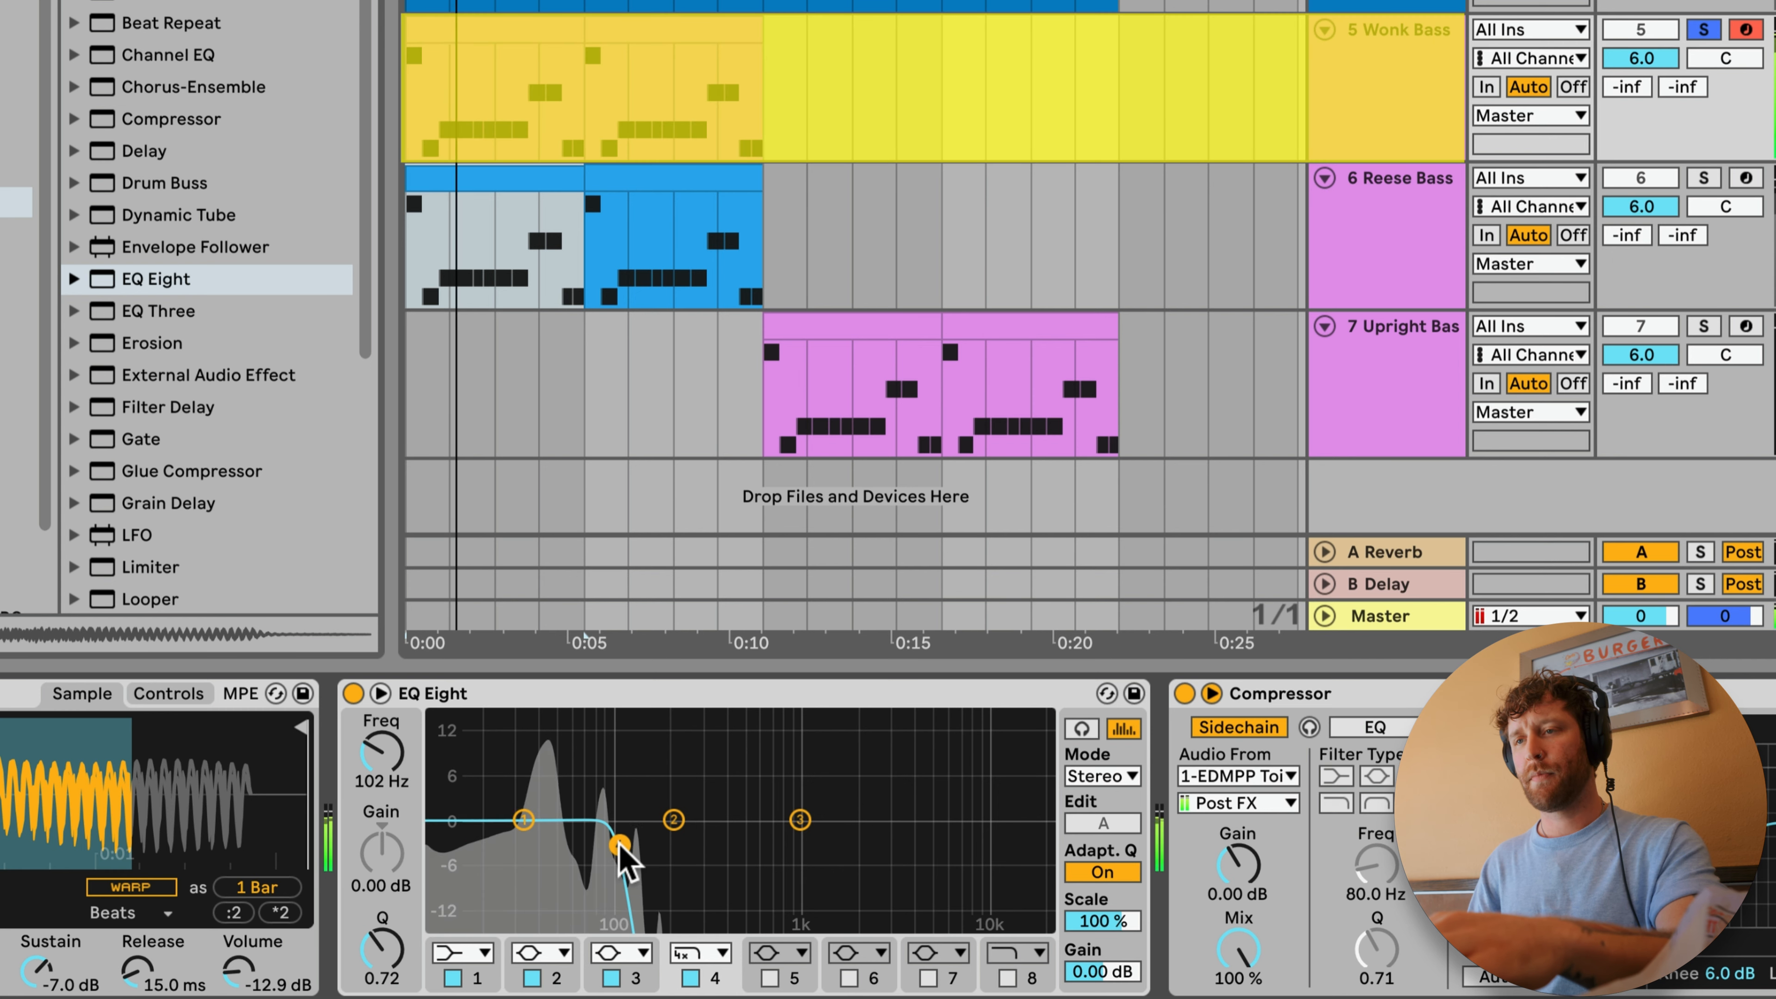
click(1695, 180)
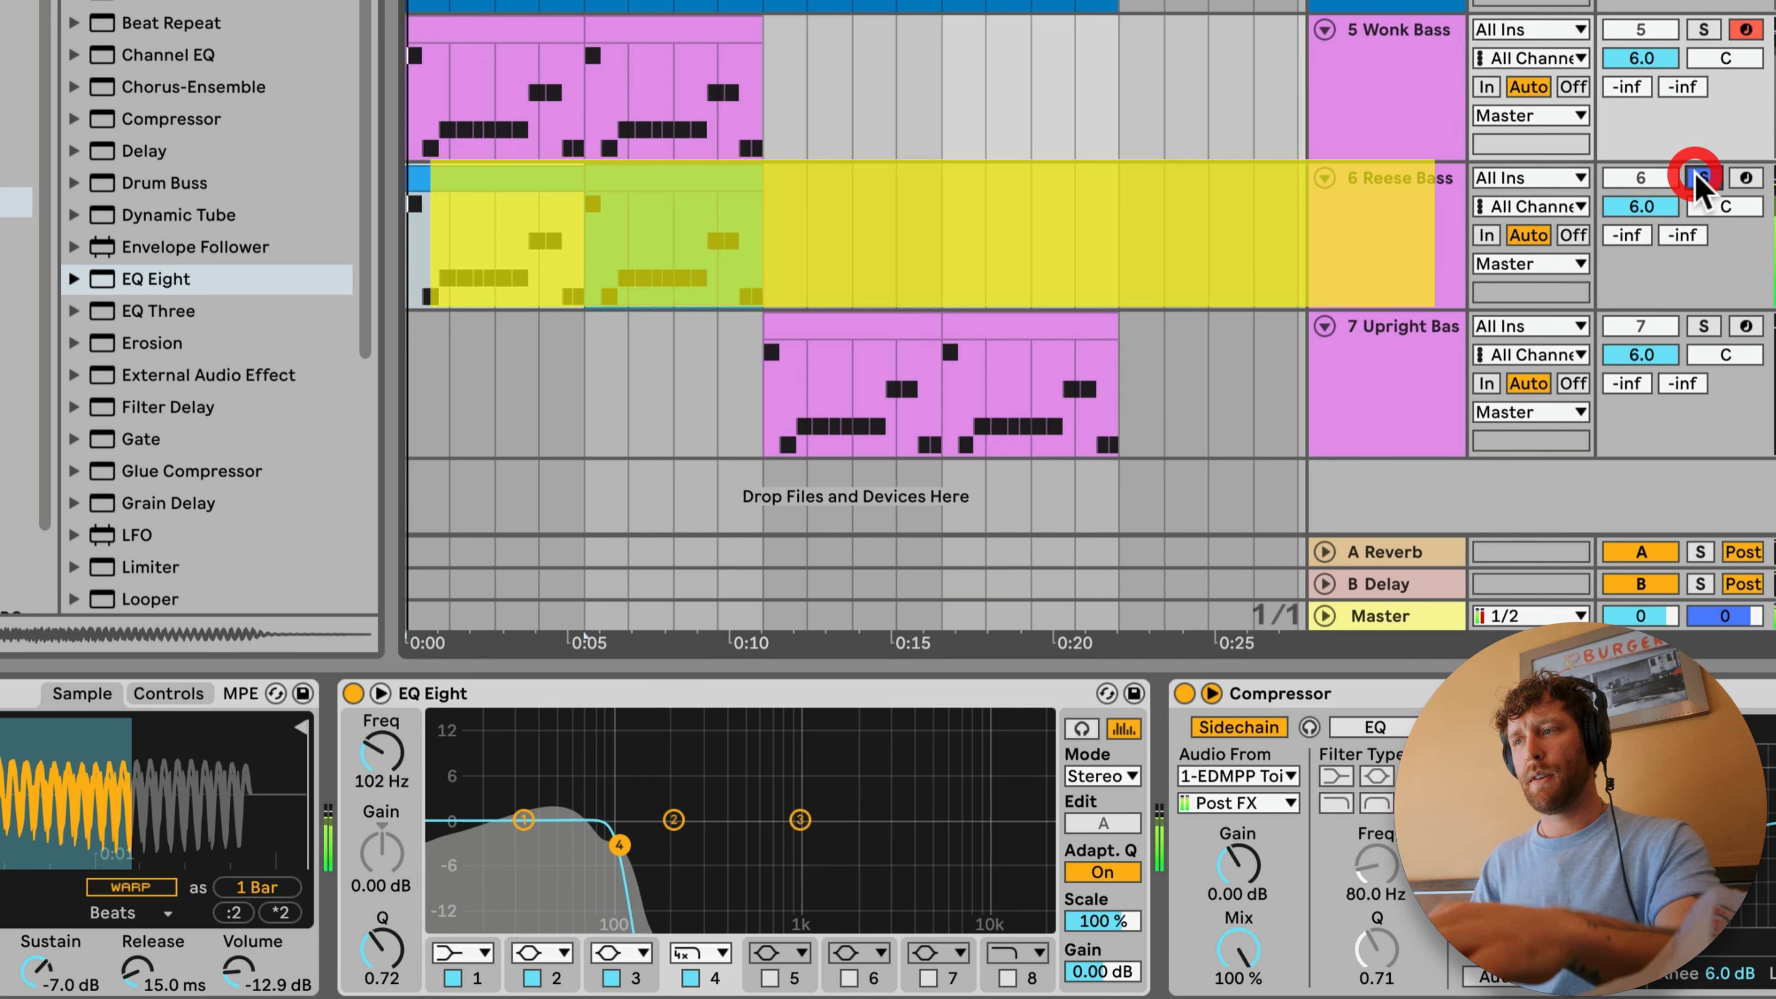
super+click(1702, 31)
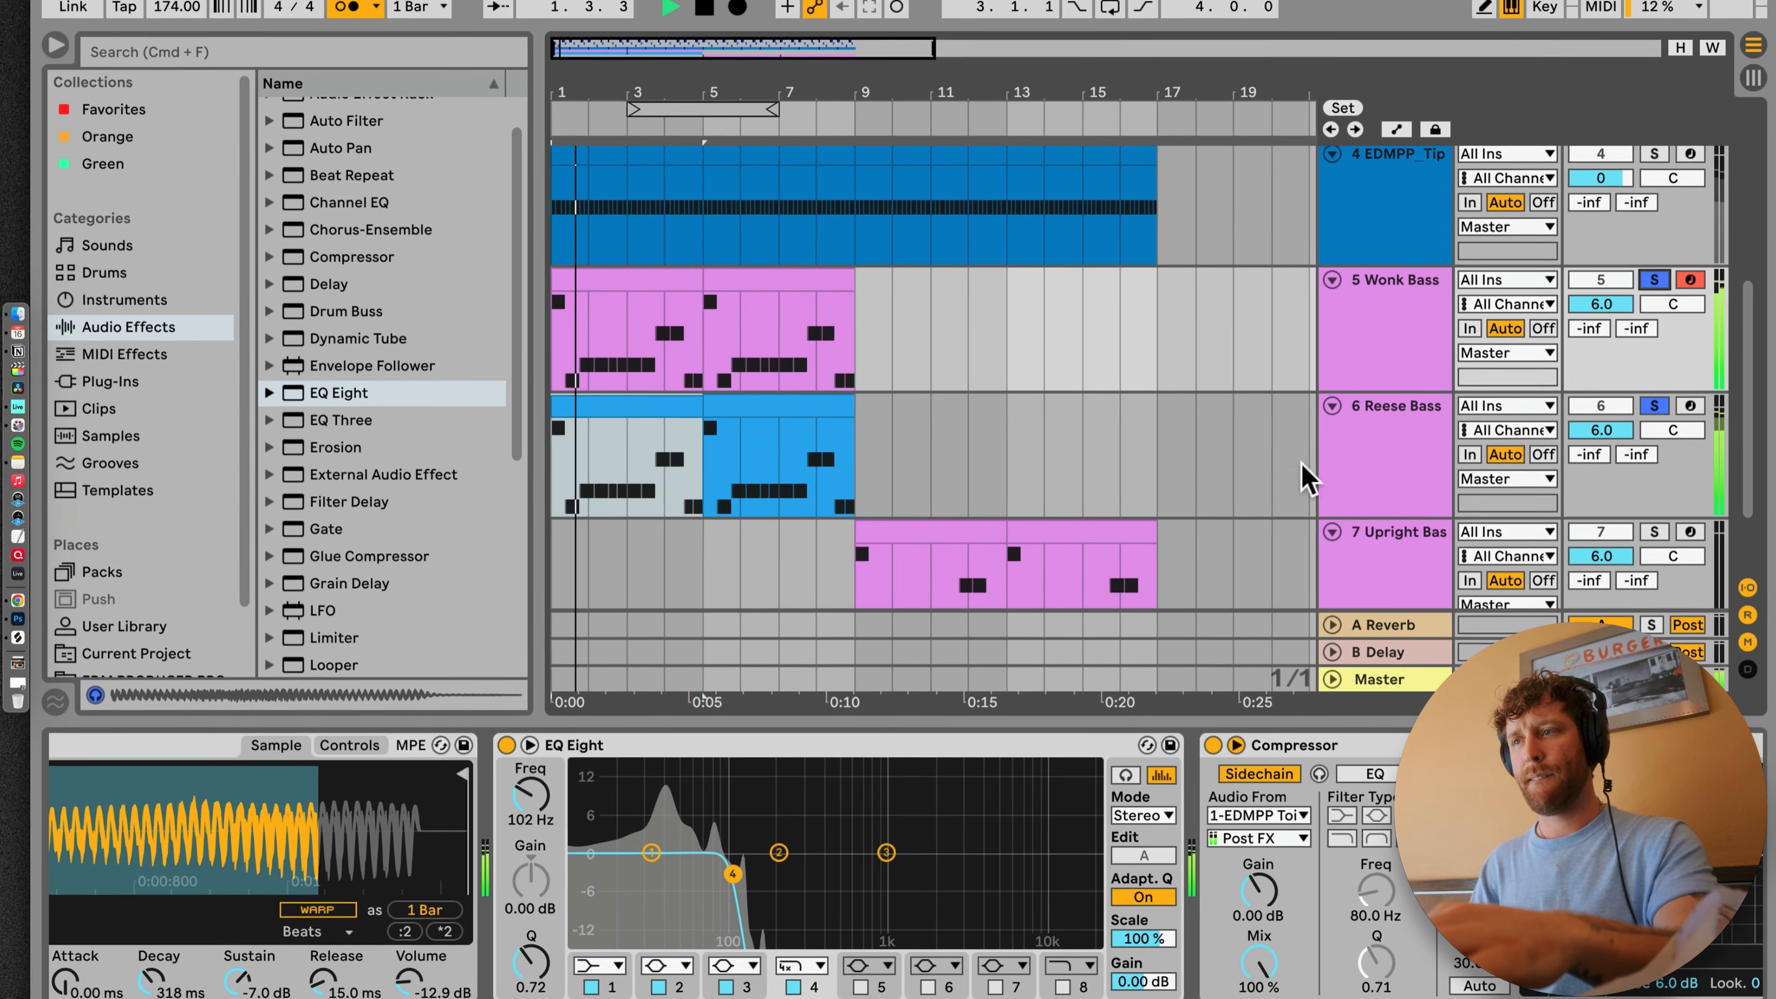
Step: Unsolo the Wonk Bass and Reese Bass tracks and play them with the full mix
click(1657, 281)
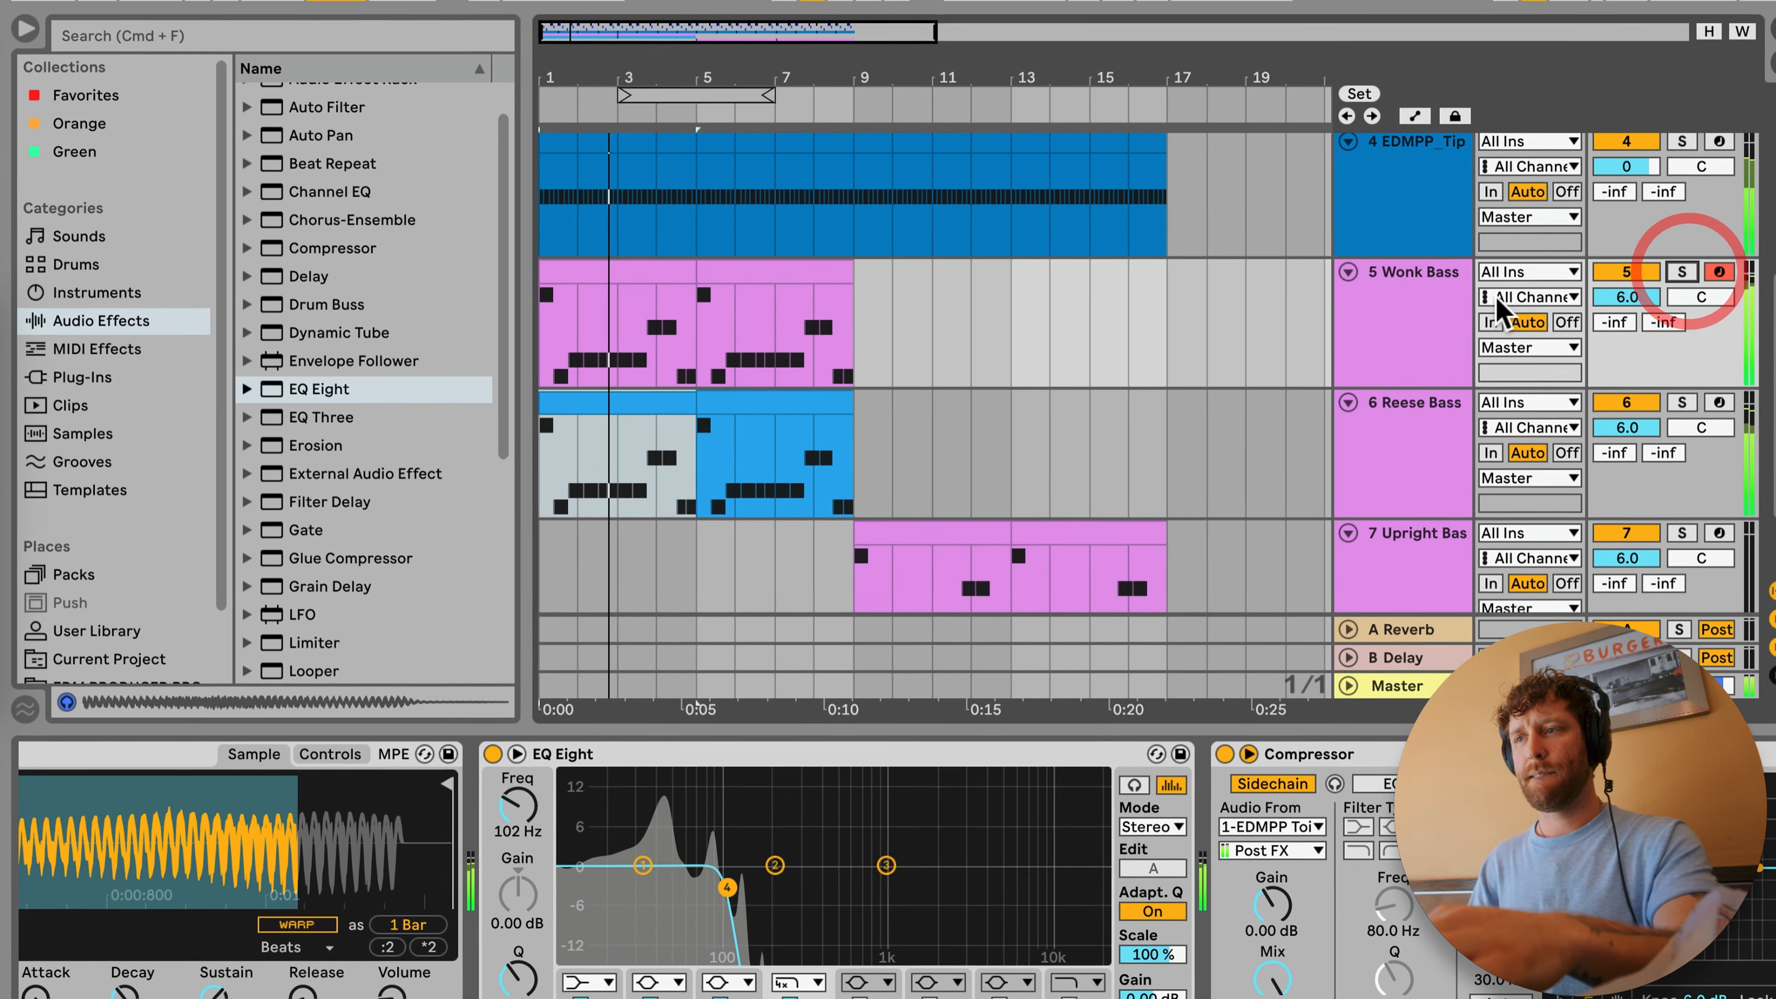
click(1438, 290)
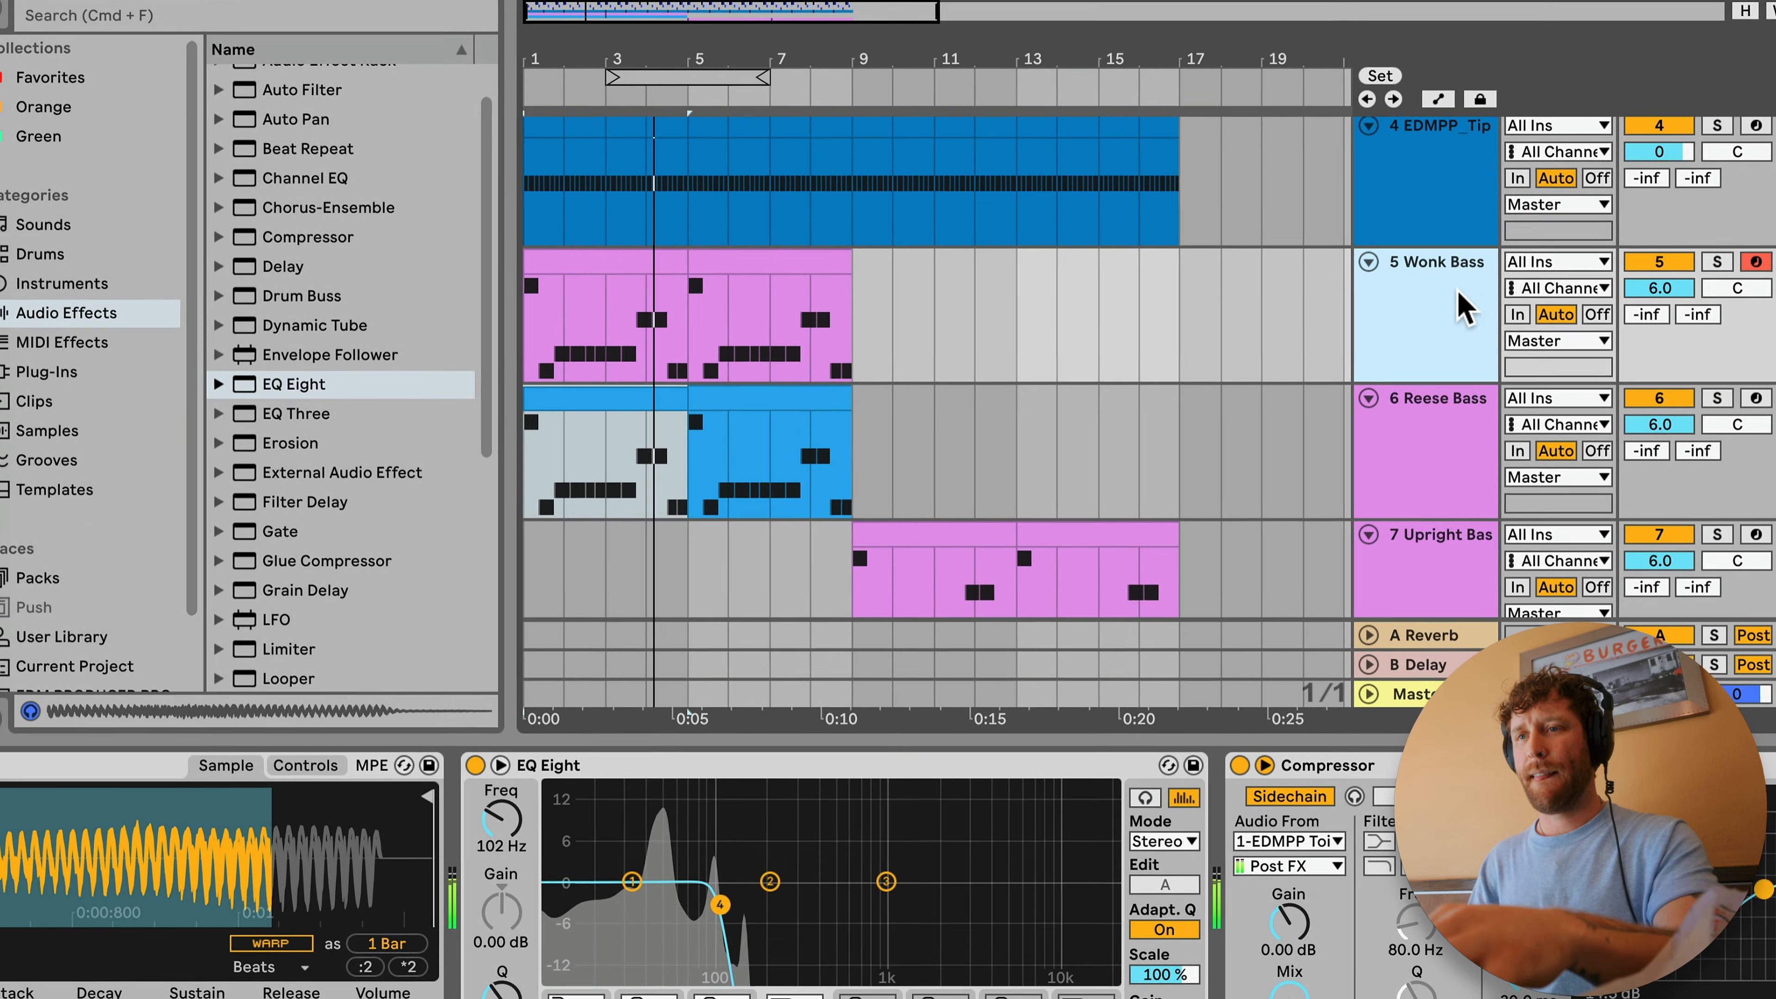
click(1444, 267)
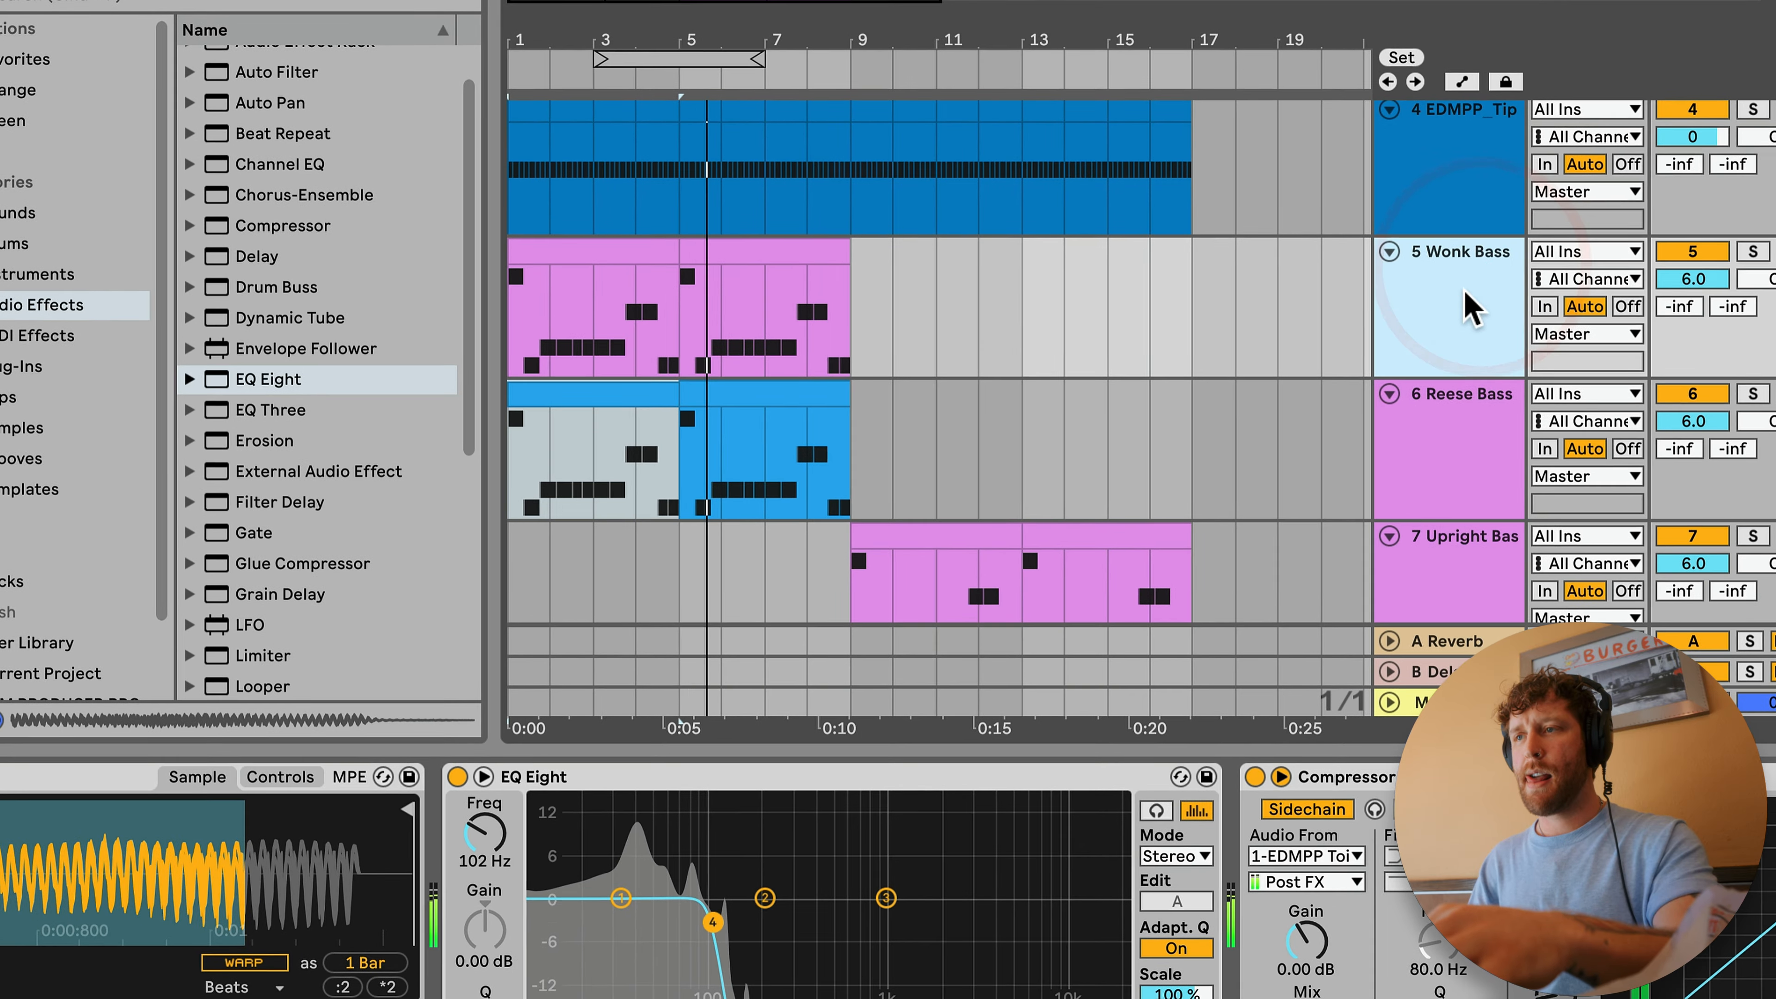
click(1472, 423)
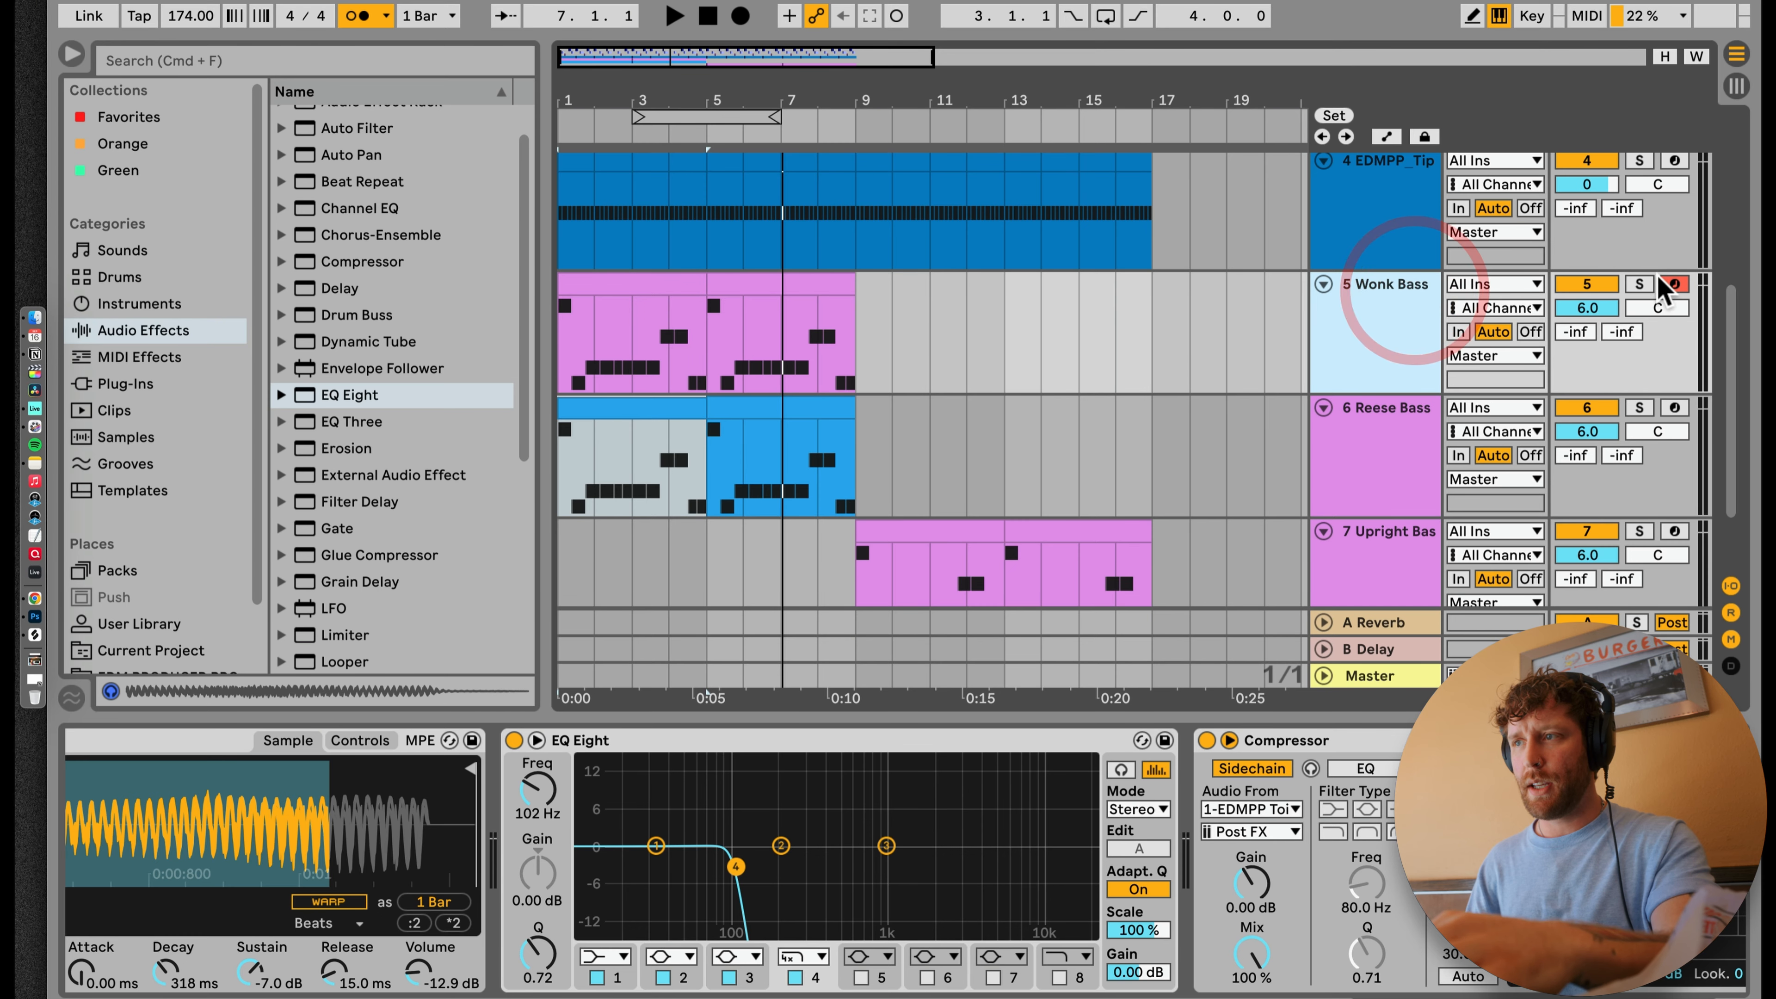
Step: Solo the Wonk Bass track, preview other Simpler bass presets, swap its instrument for B Bass and play it
click(1646, 282)
double_click(1392, 295)
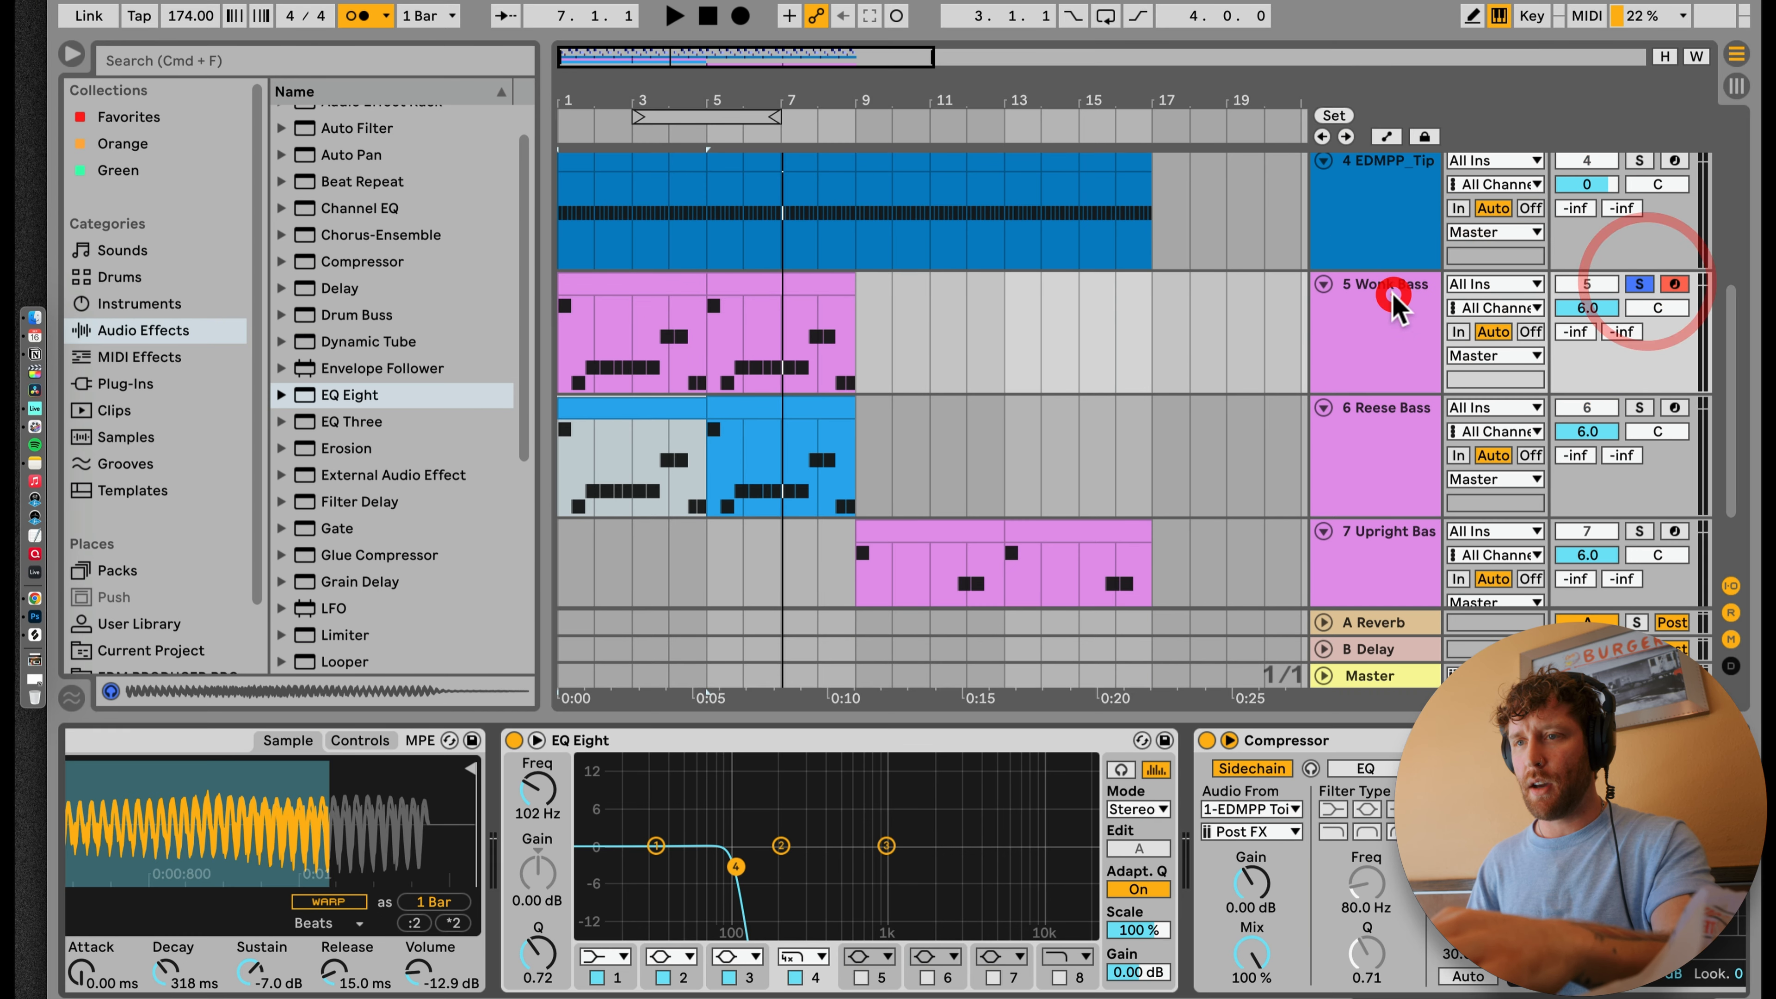
scroll(979, 773, left, 9)
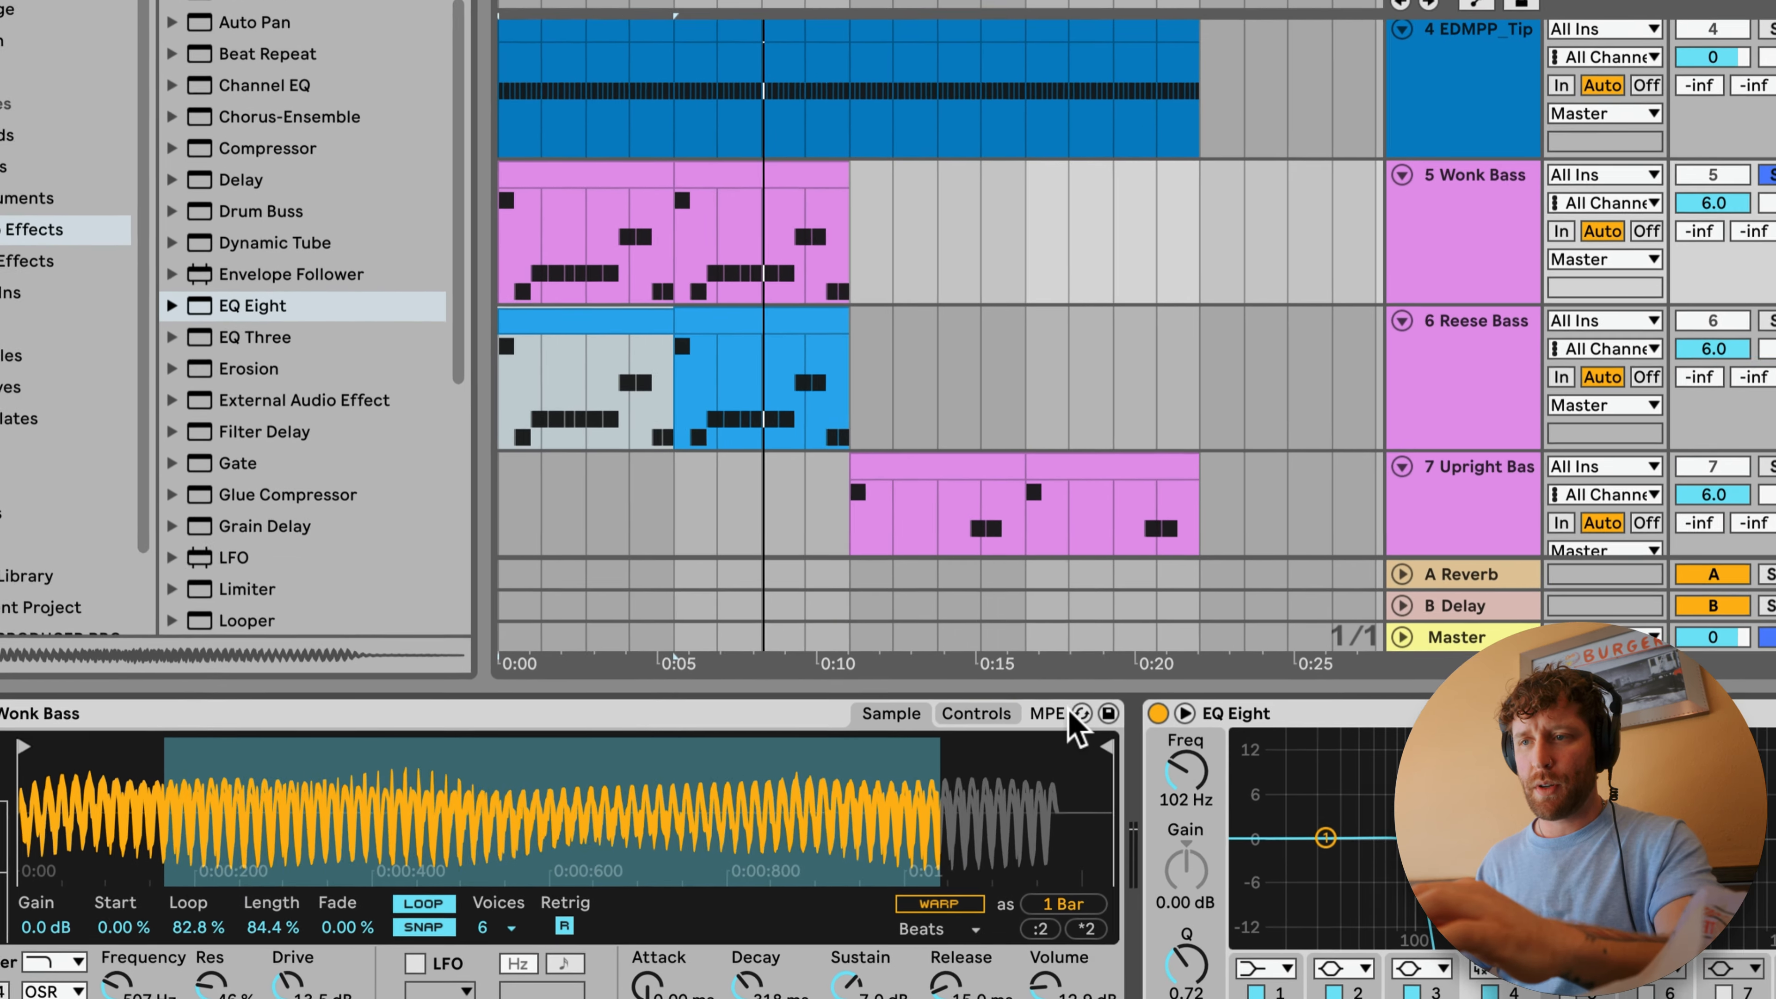
click(1052, 739)
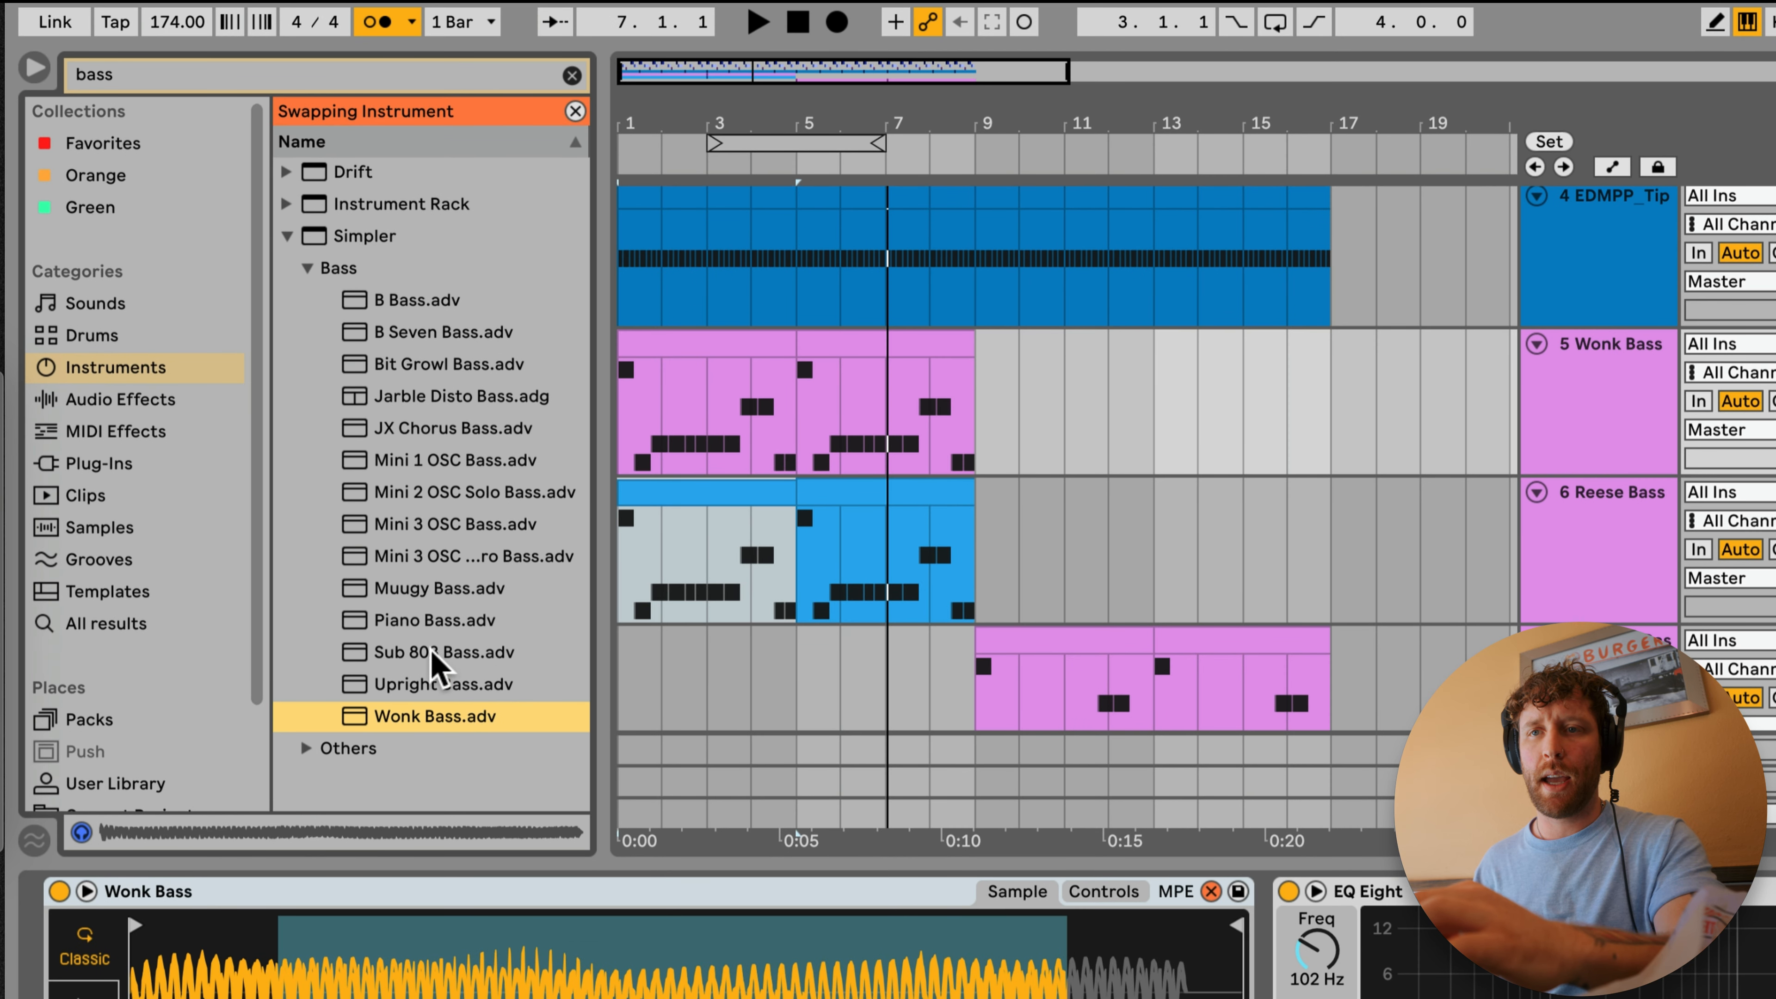
click(432, 652)
click(418, 684)
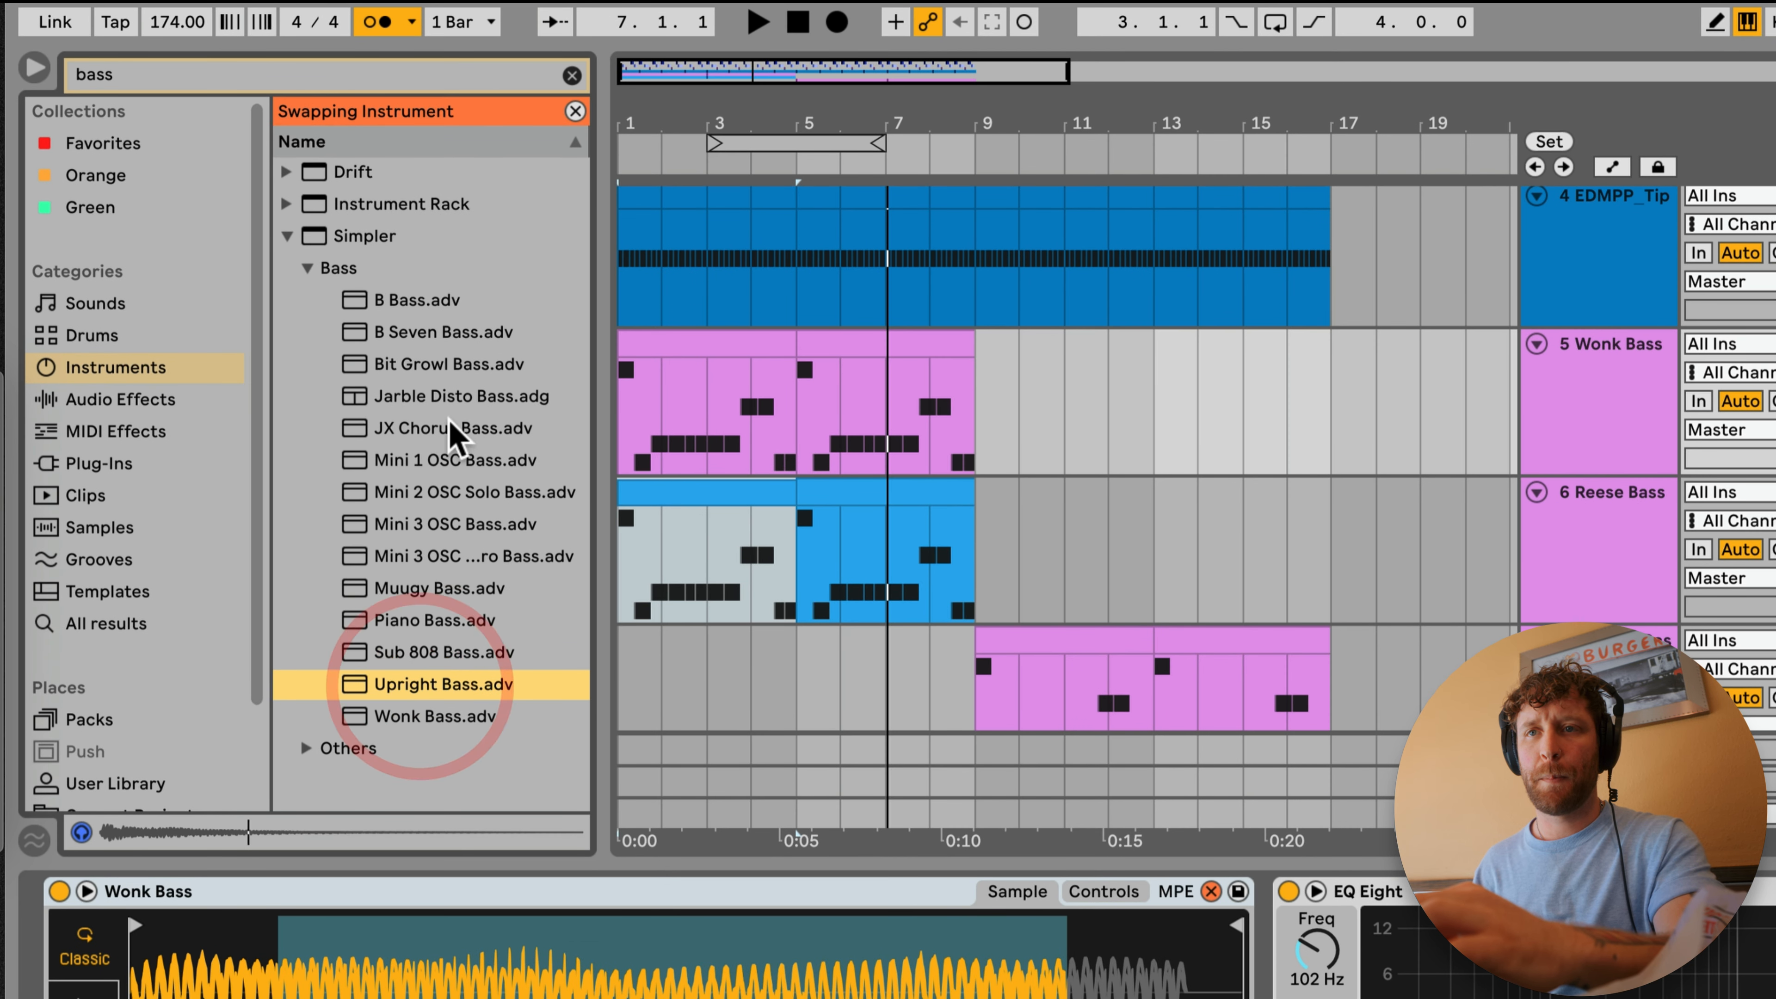
click(440, 398)
click(409, 301)
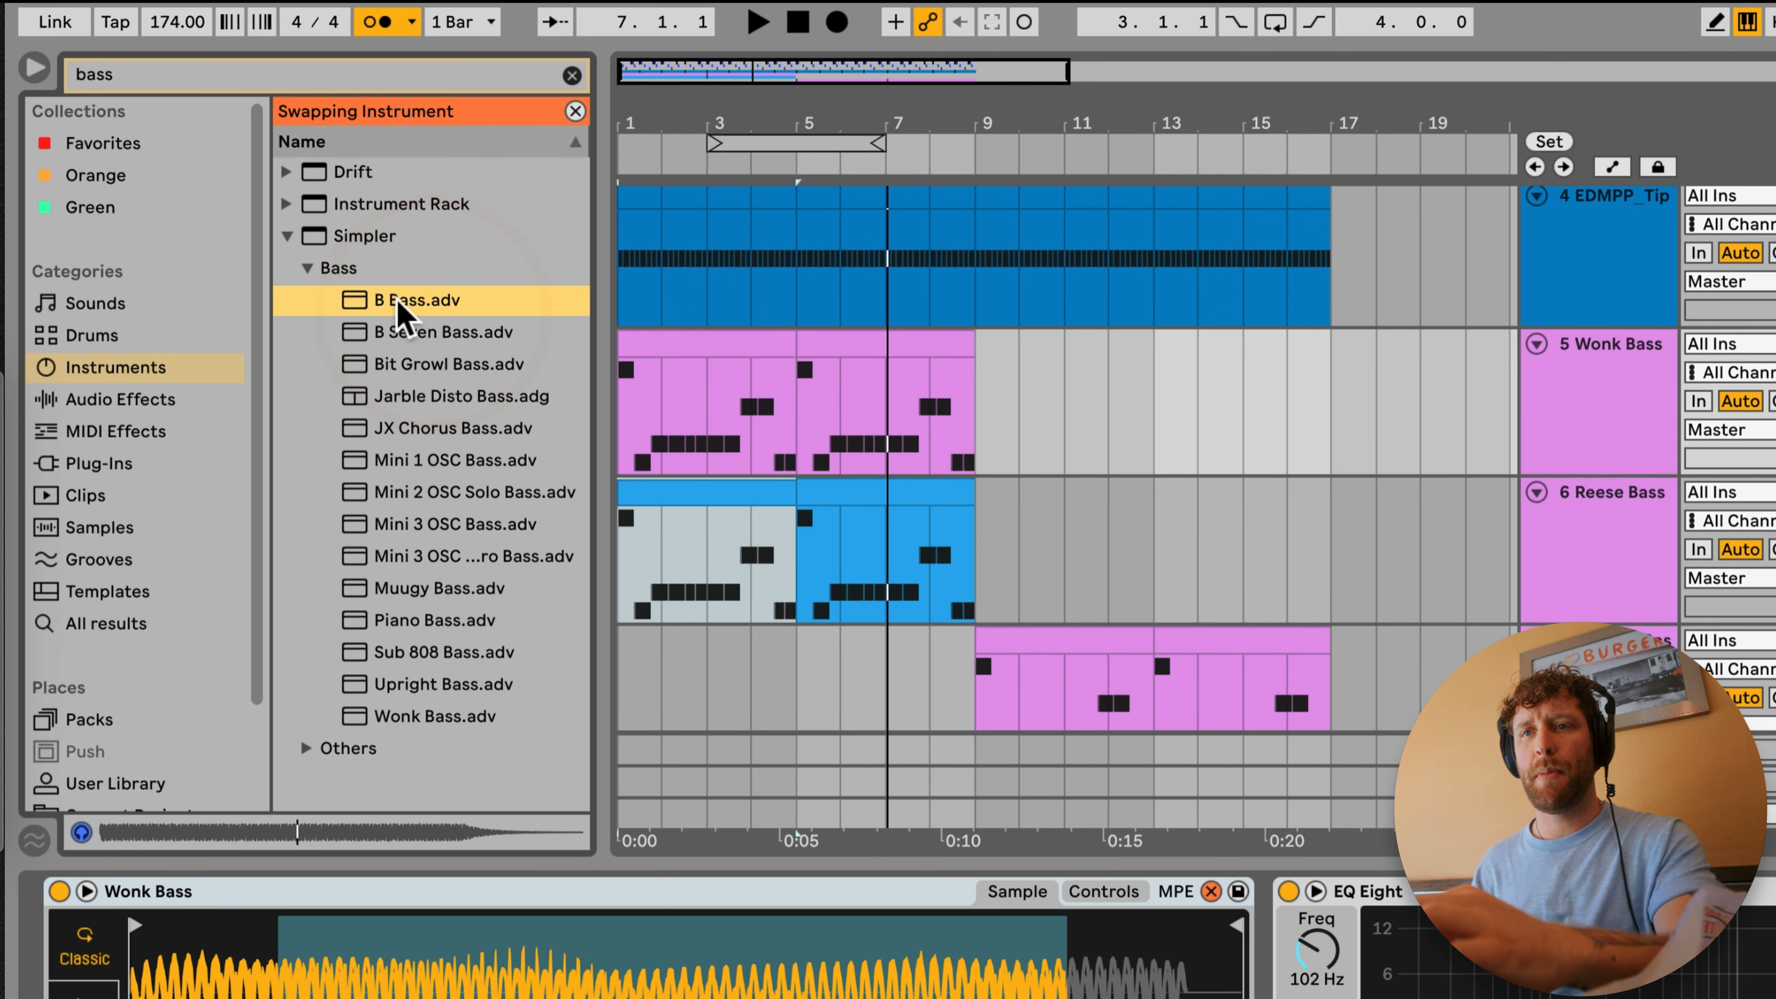
double_click(402, 299)
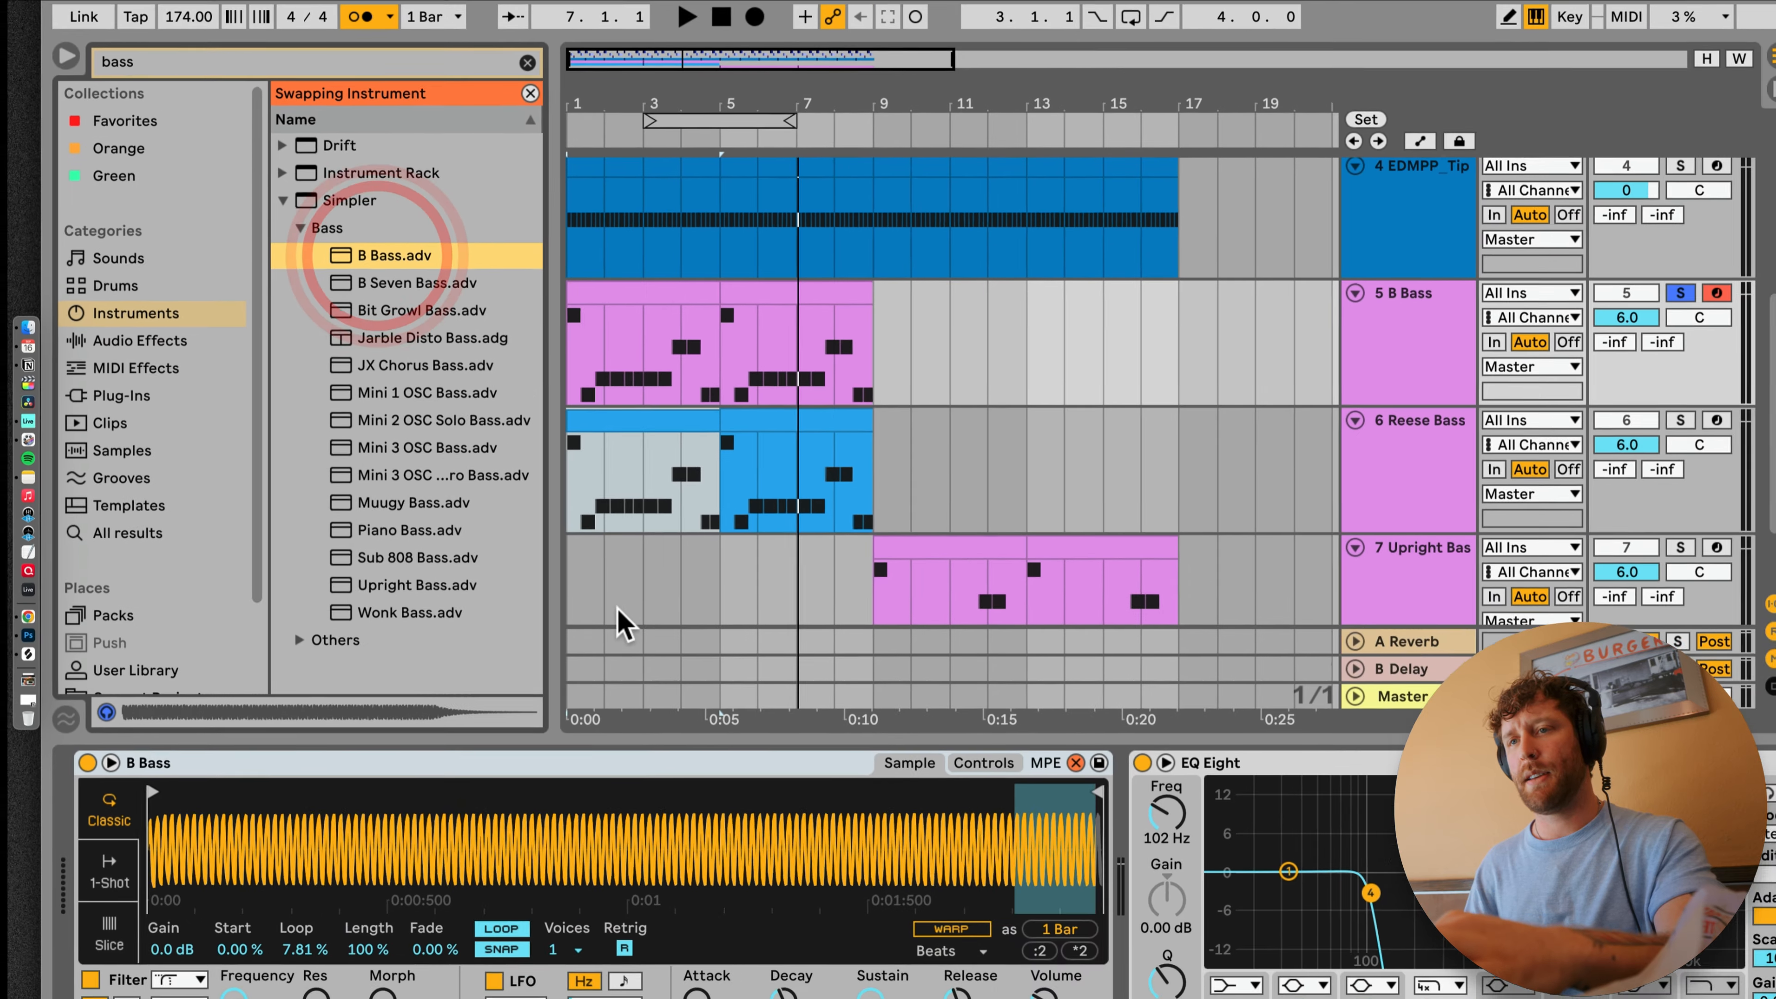
key(space)
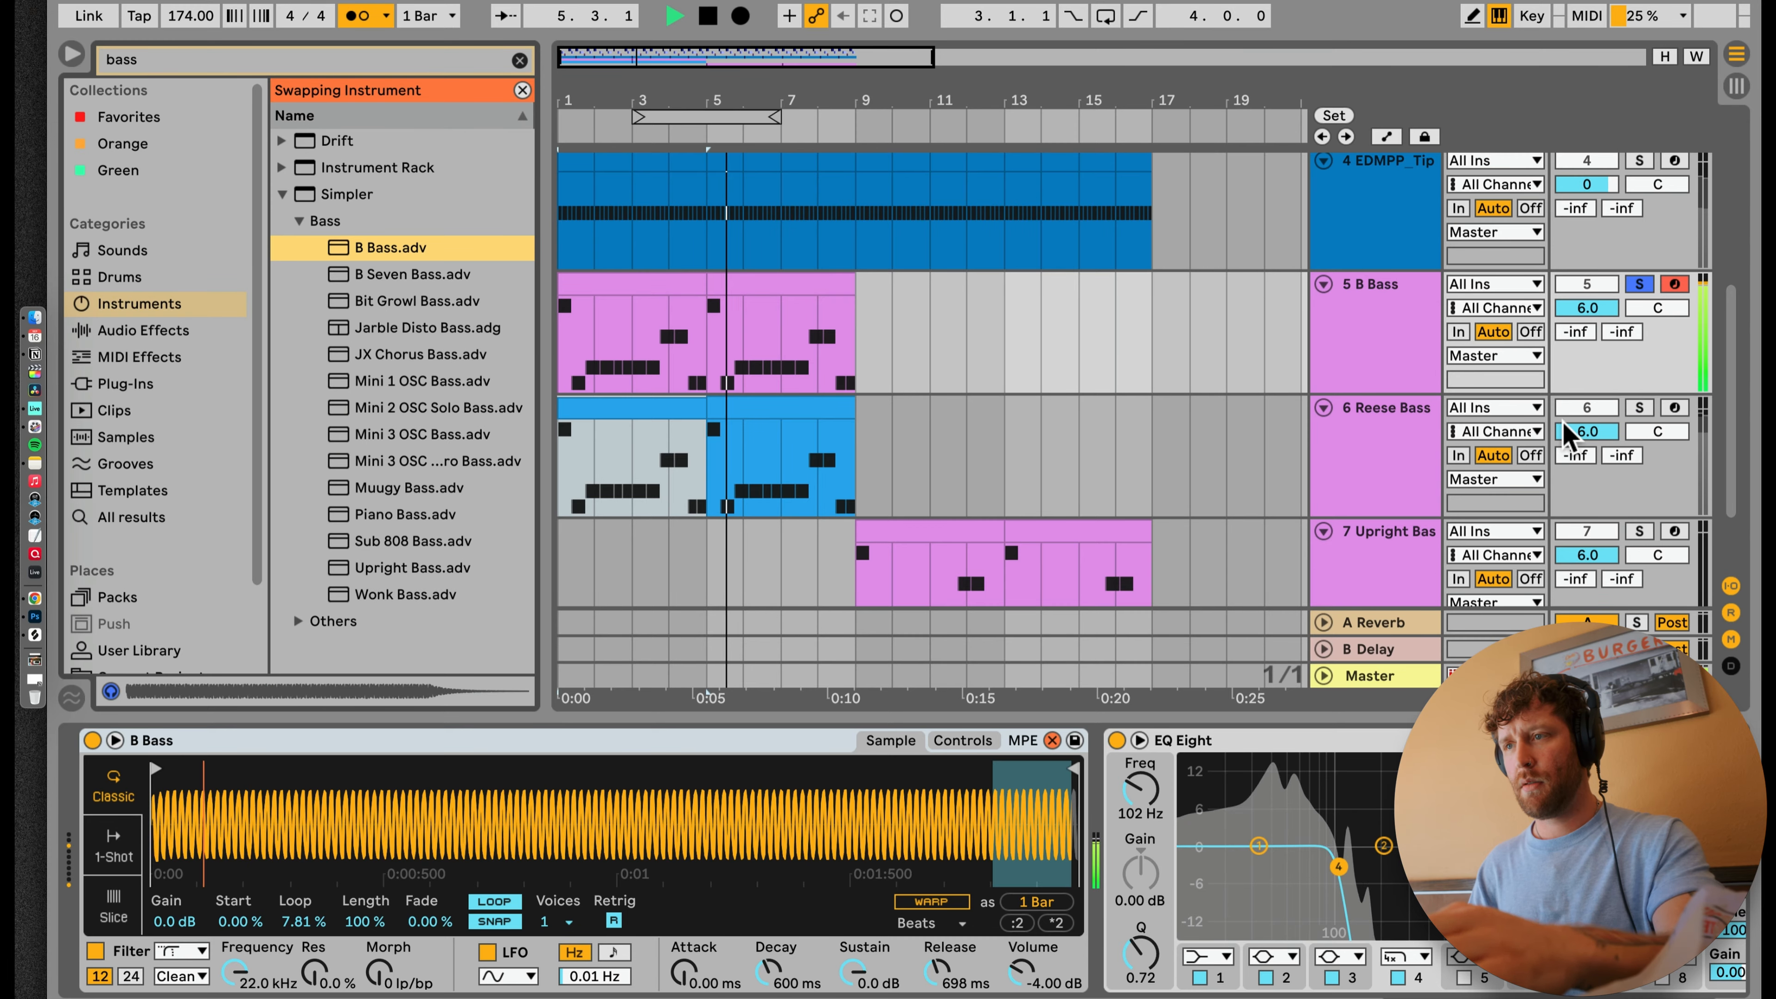
Step: Play the Reese Bass soloed in place of the B Bass, and play the full mix with no track soloed
click(1370, 408)
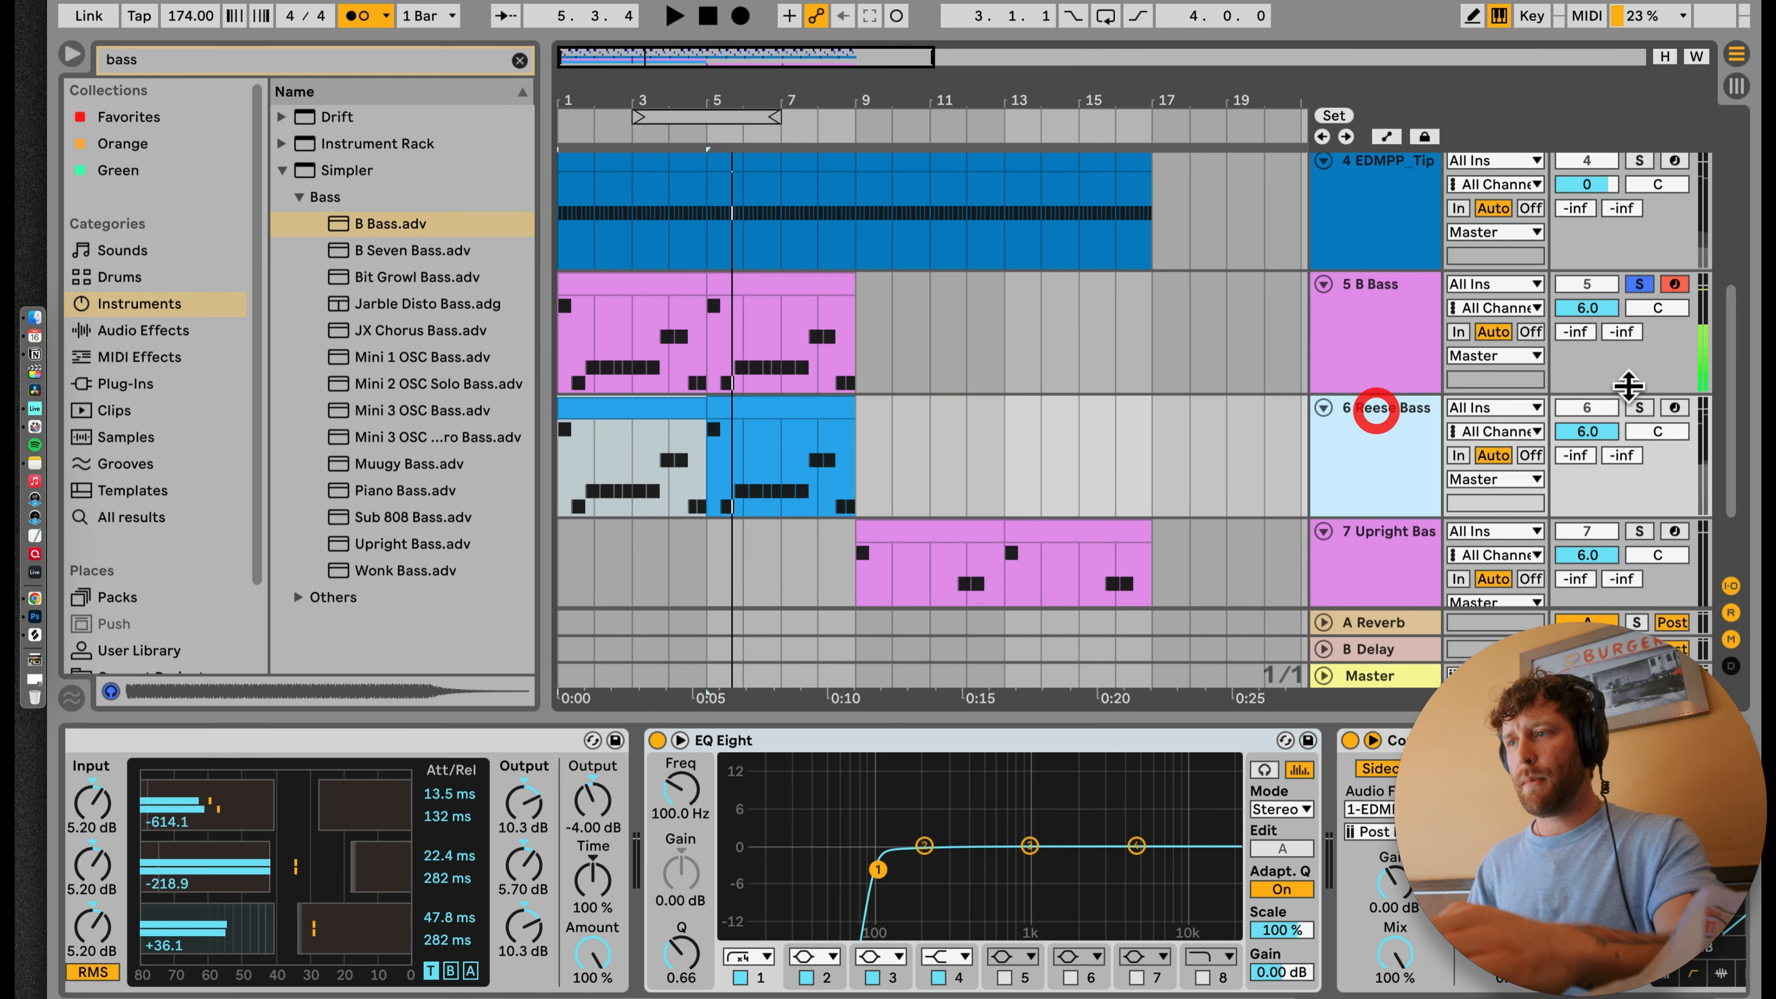
click(1638, 407)
key(space)
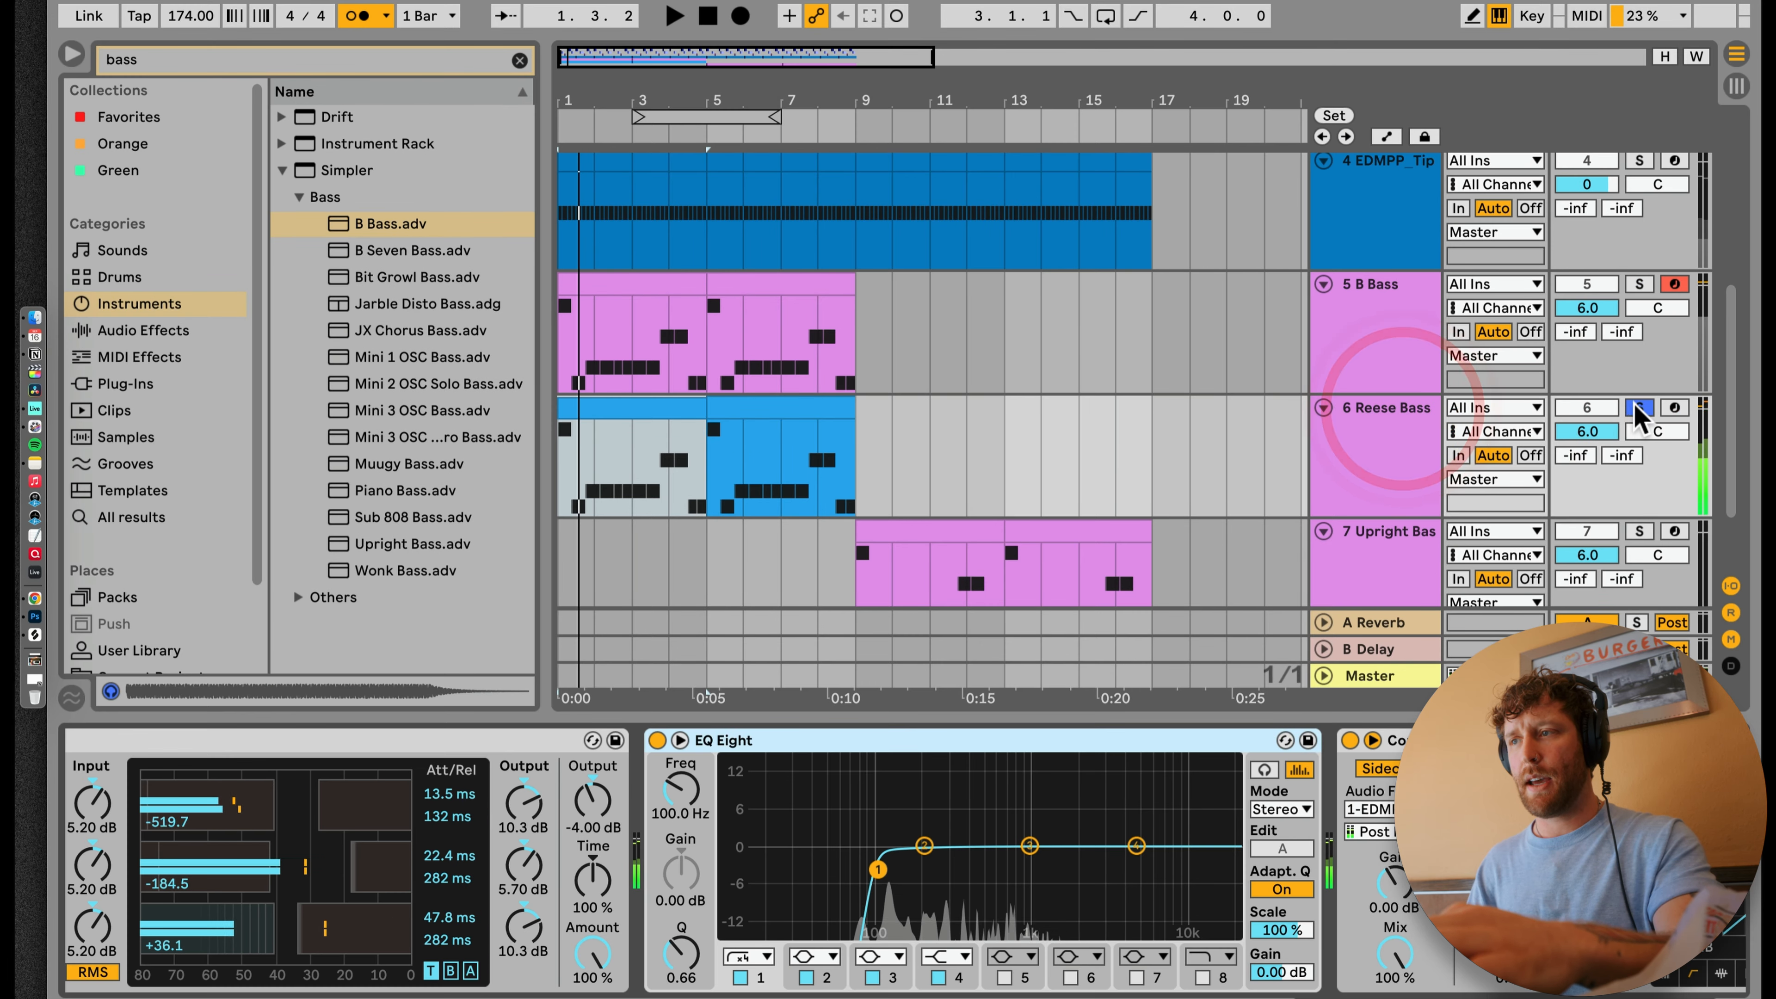
click(1639, 408)
key(space)
Step: Set the B Bass track volume to 4.0 dB and play it together with the Reese Bass
click(1599, 307)
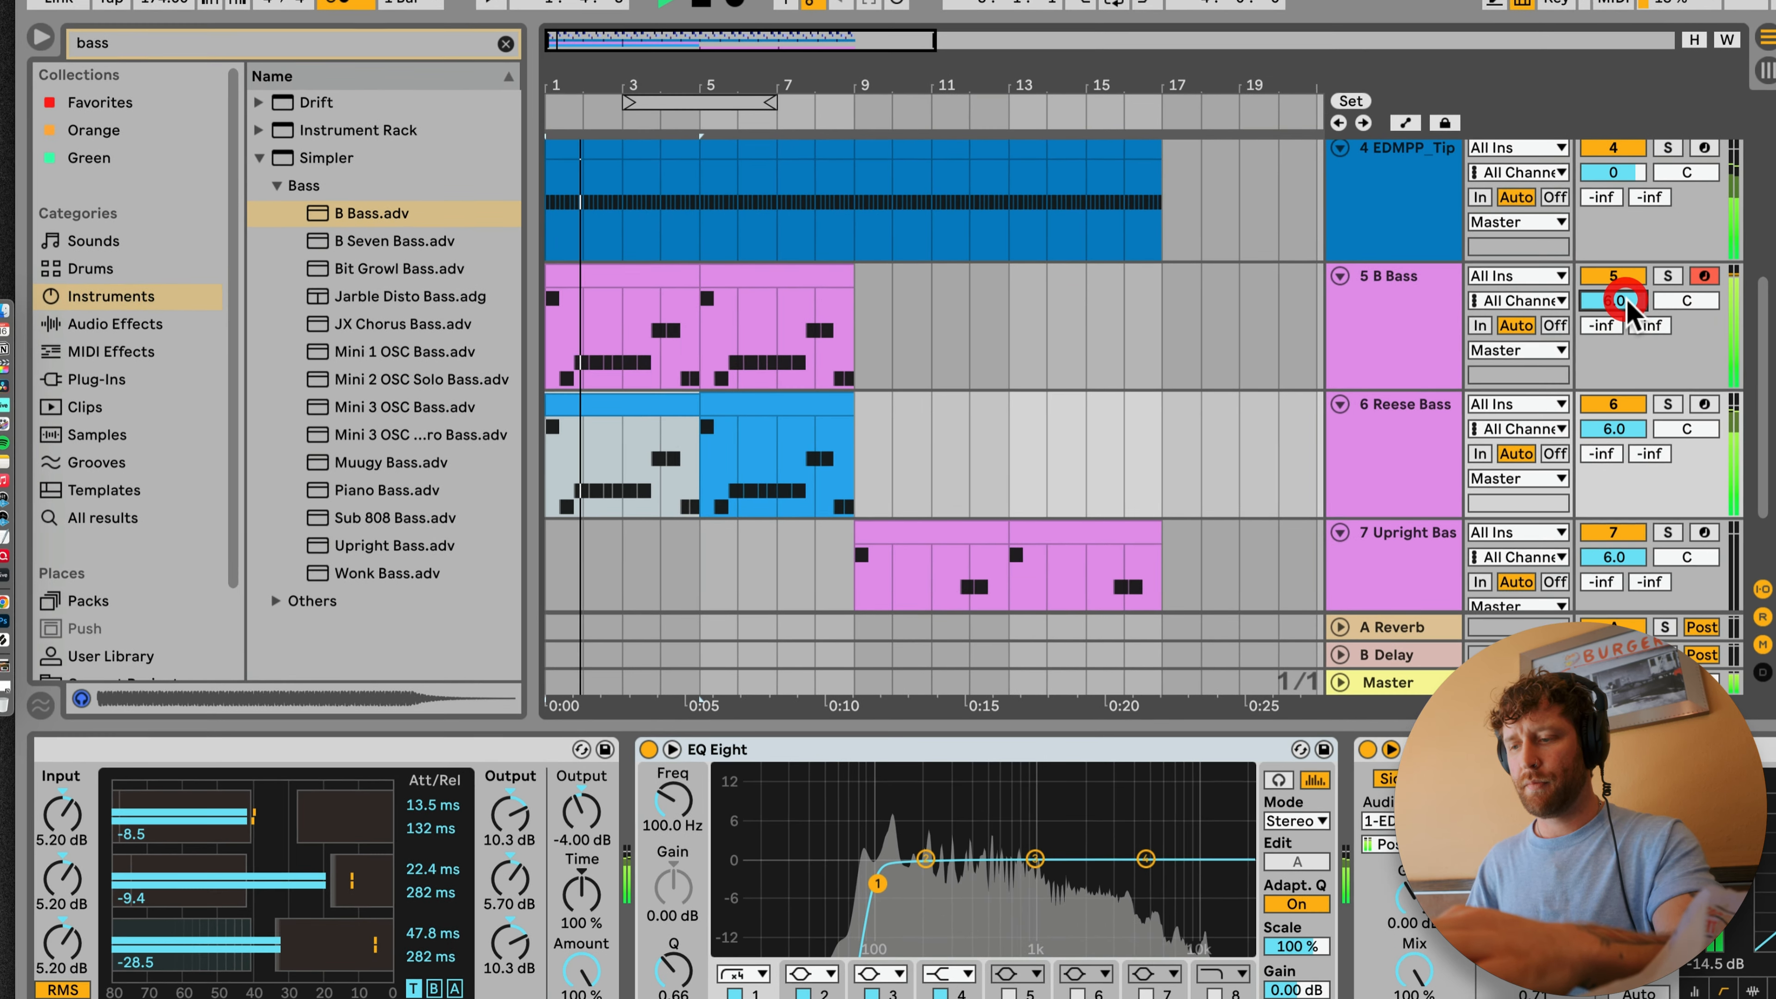
drag(1626, 300, 1626, 312)
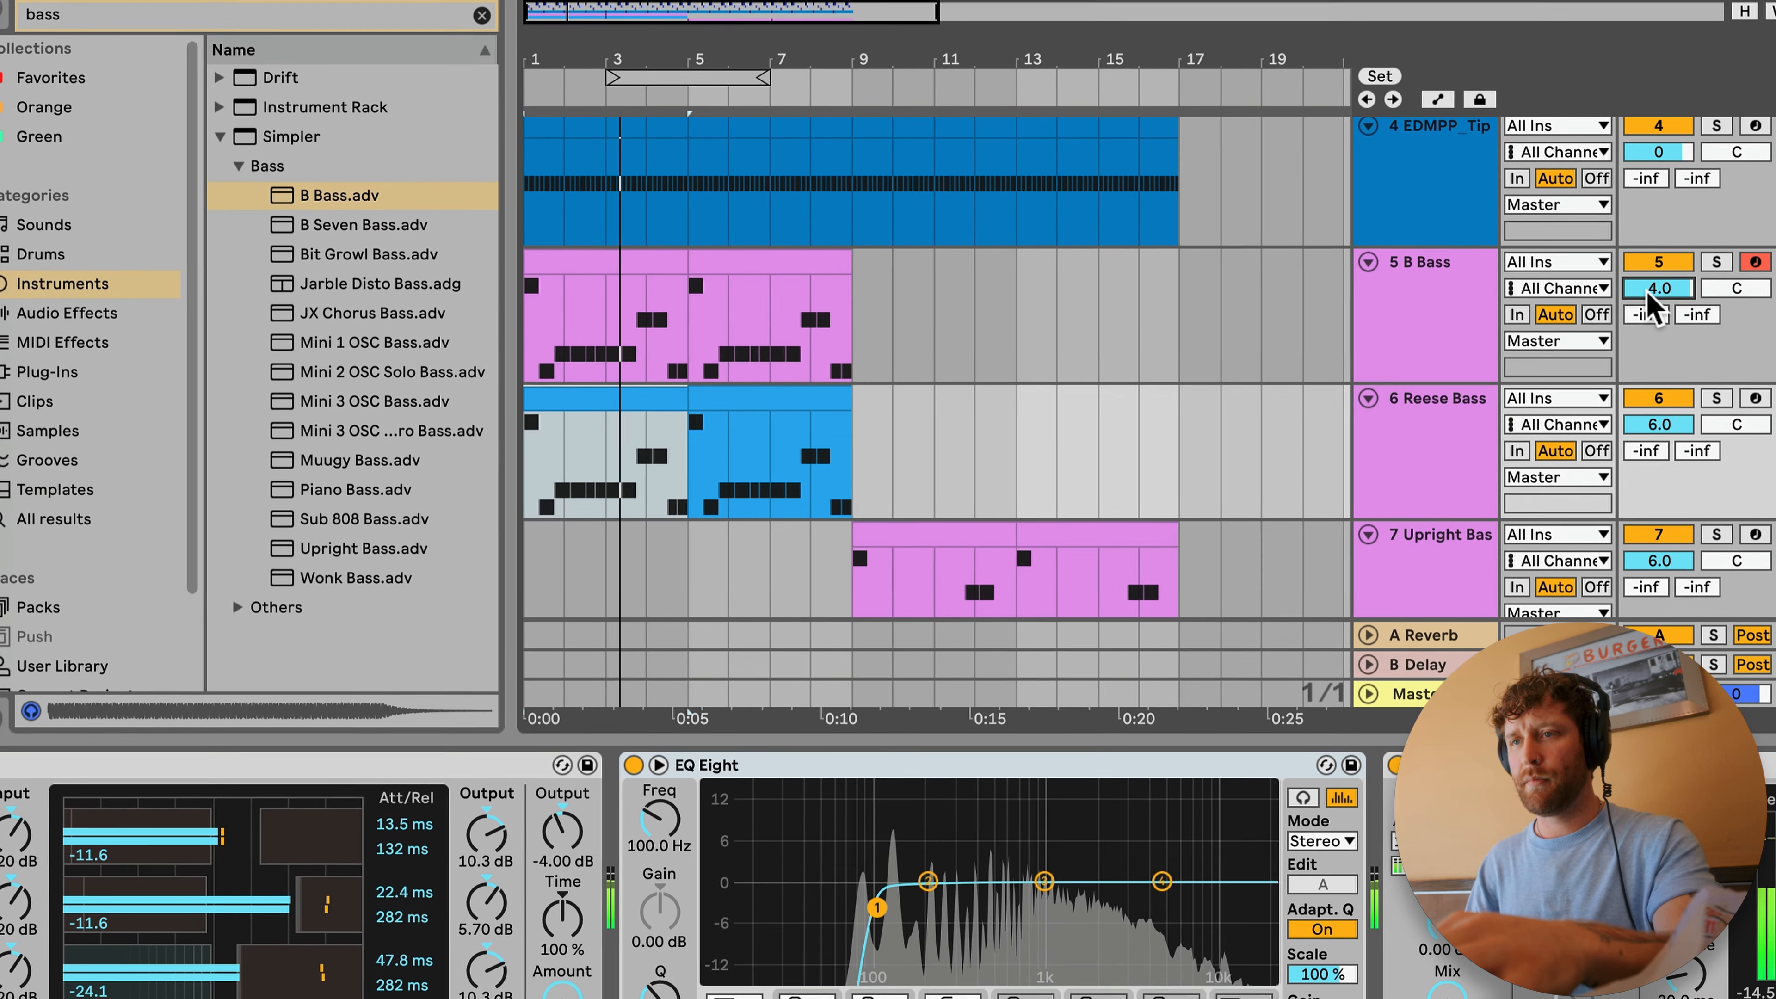
click(1461, 409)
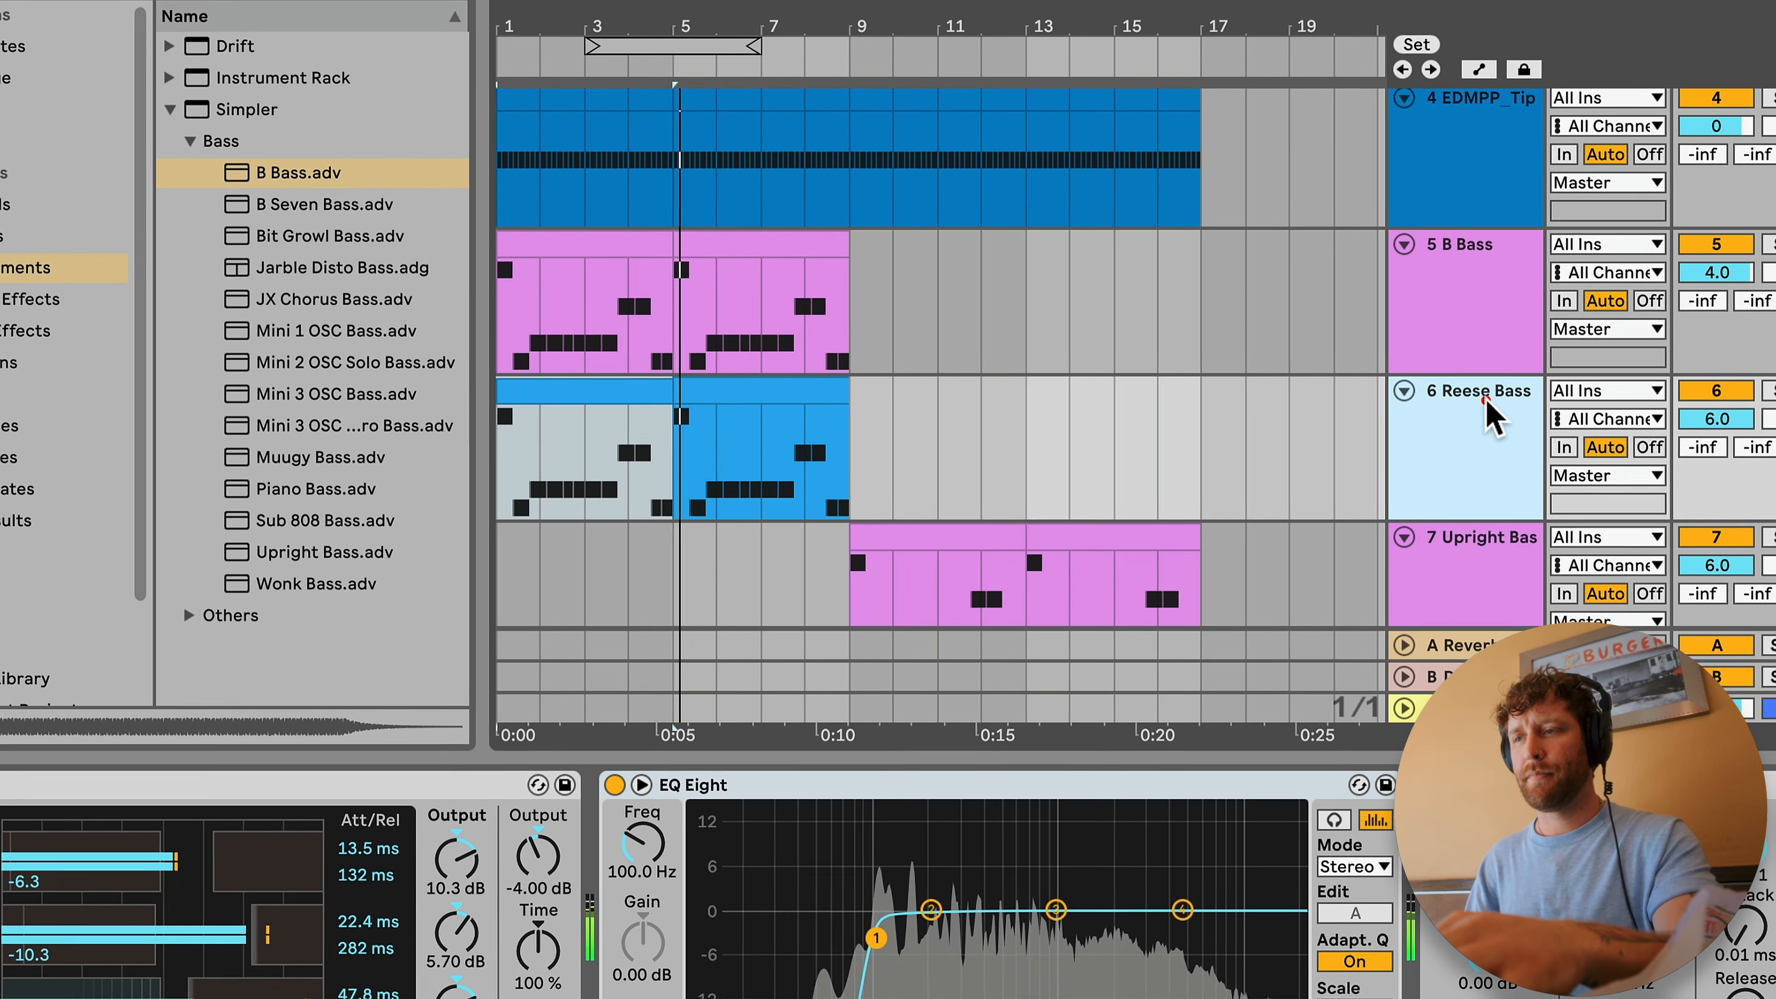
click(1479, 413)
click(601, 409)
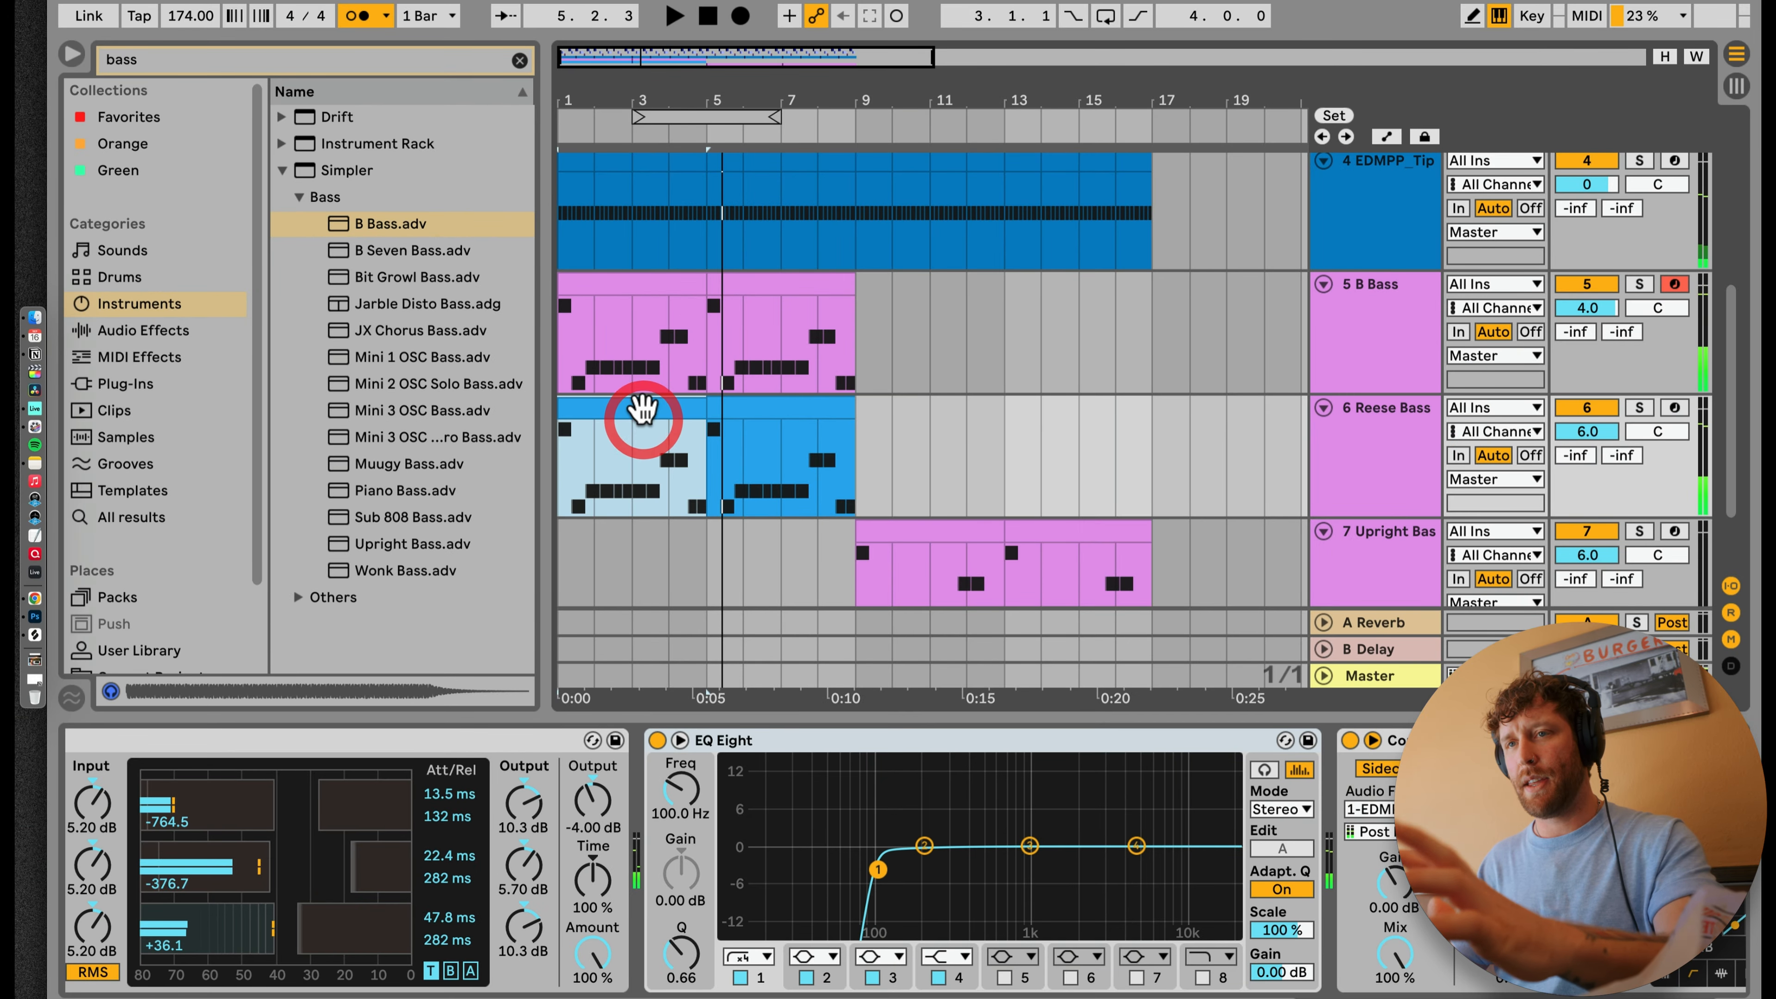
click(645, 293)
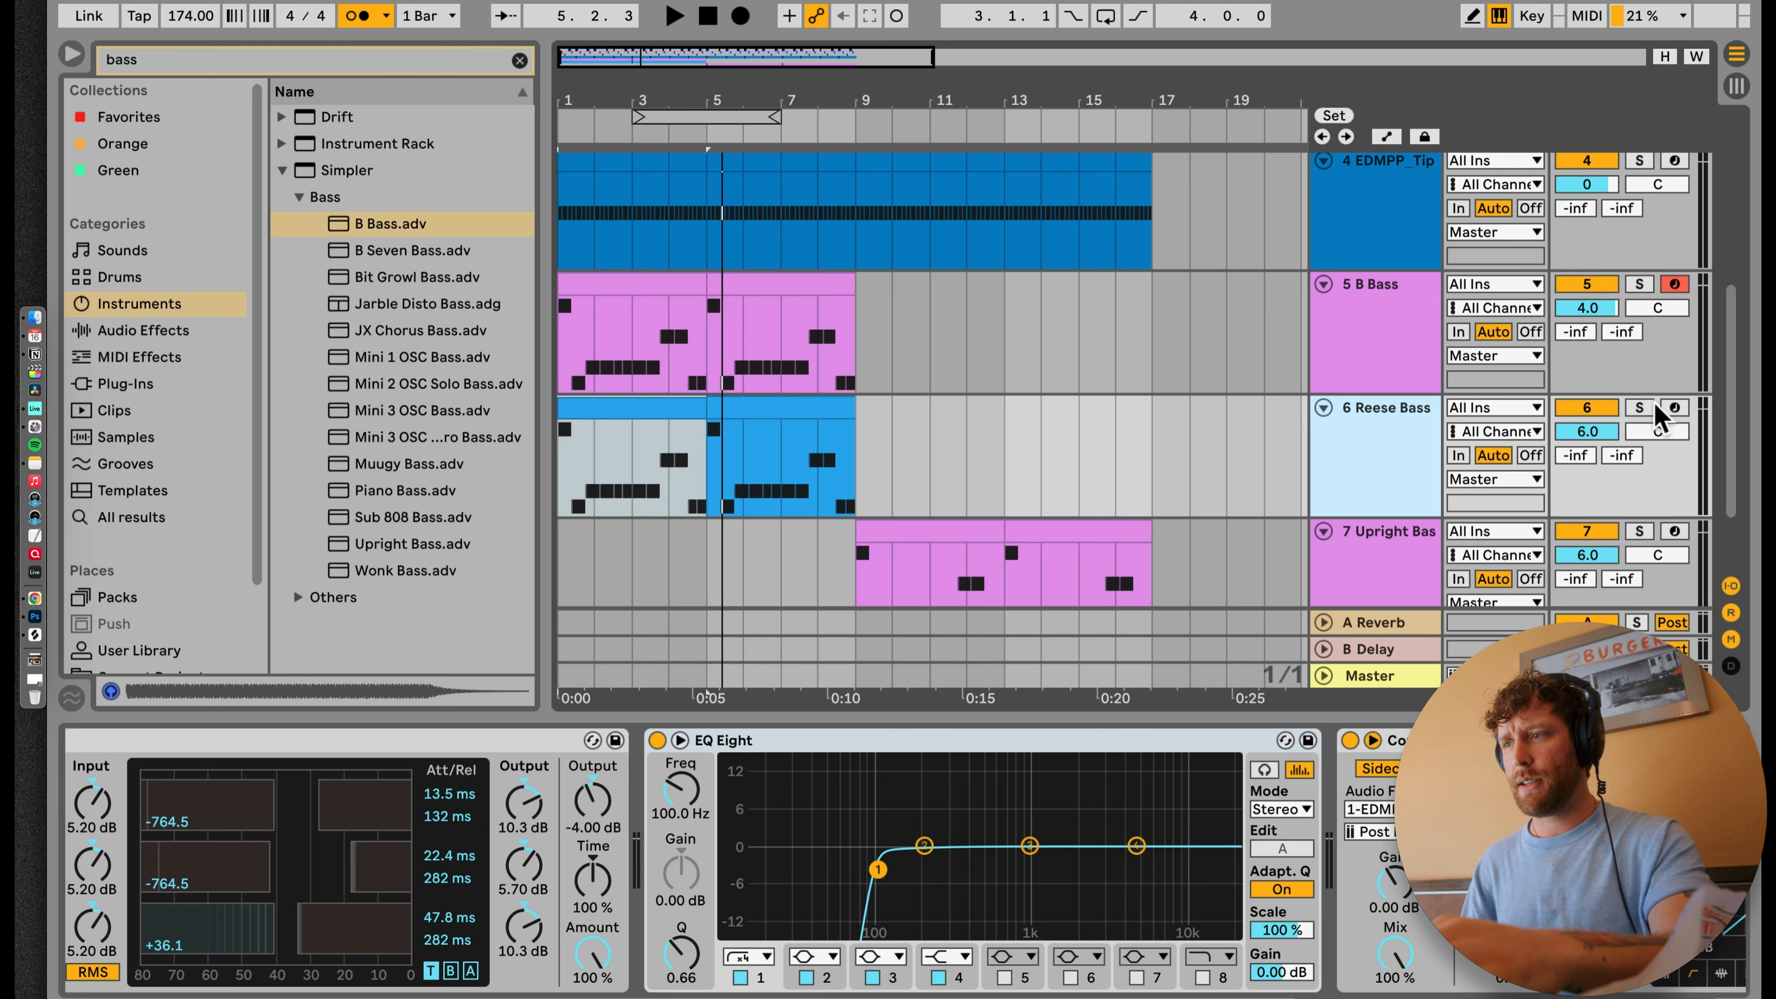
Step: Solo the Reese Bass track, play it and show the start of its device chain
click(1639, 407)
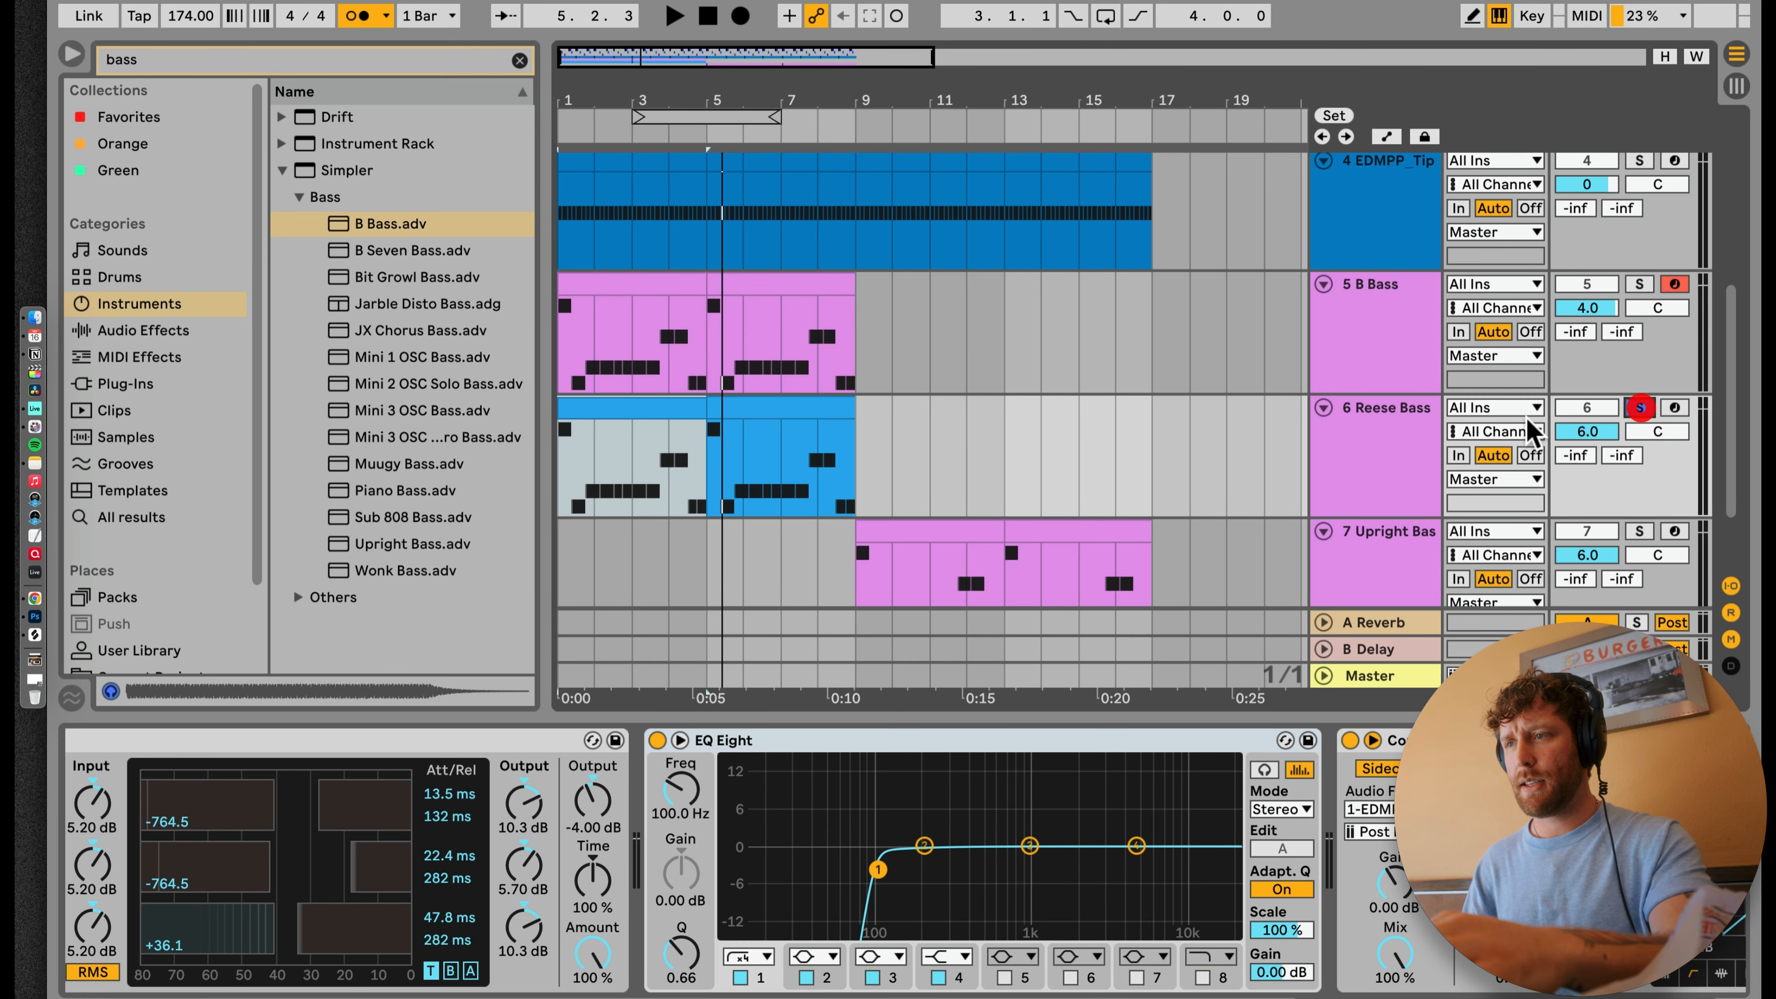
click(1328, 484)
key(space)
click(1160, 775)
scroll(1159, 775, left, 6)
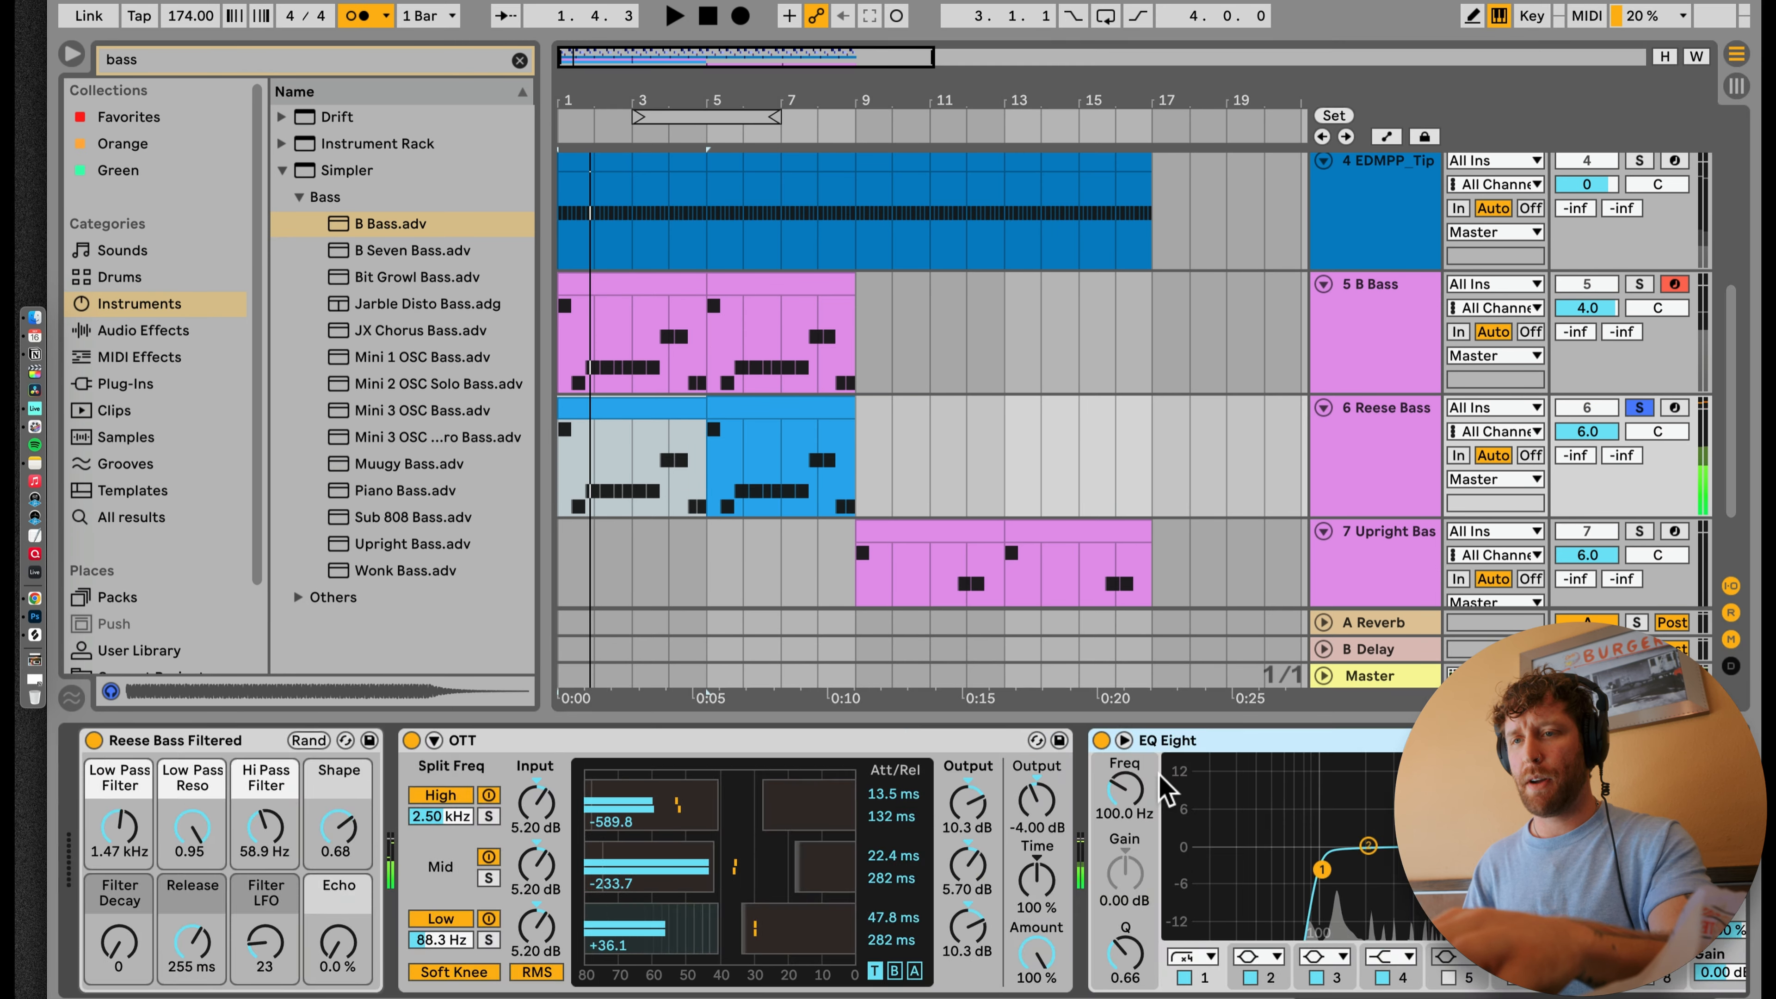
Step: Swap the Reese Bass Filtered rack for Basic Fanatik Bass after trying Basic 303 and Basic Electric Drive Bass, and raise its Filter Cutoff
click(346, 741)
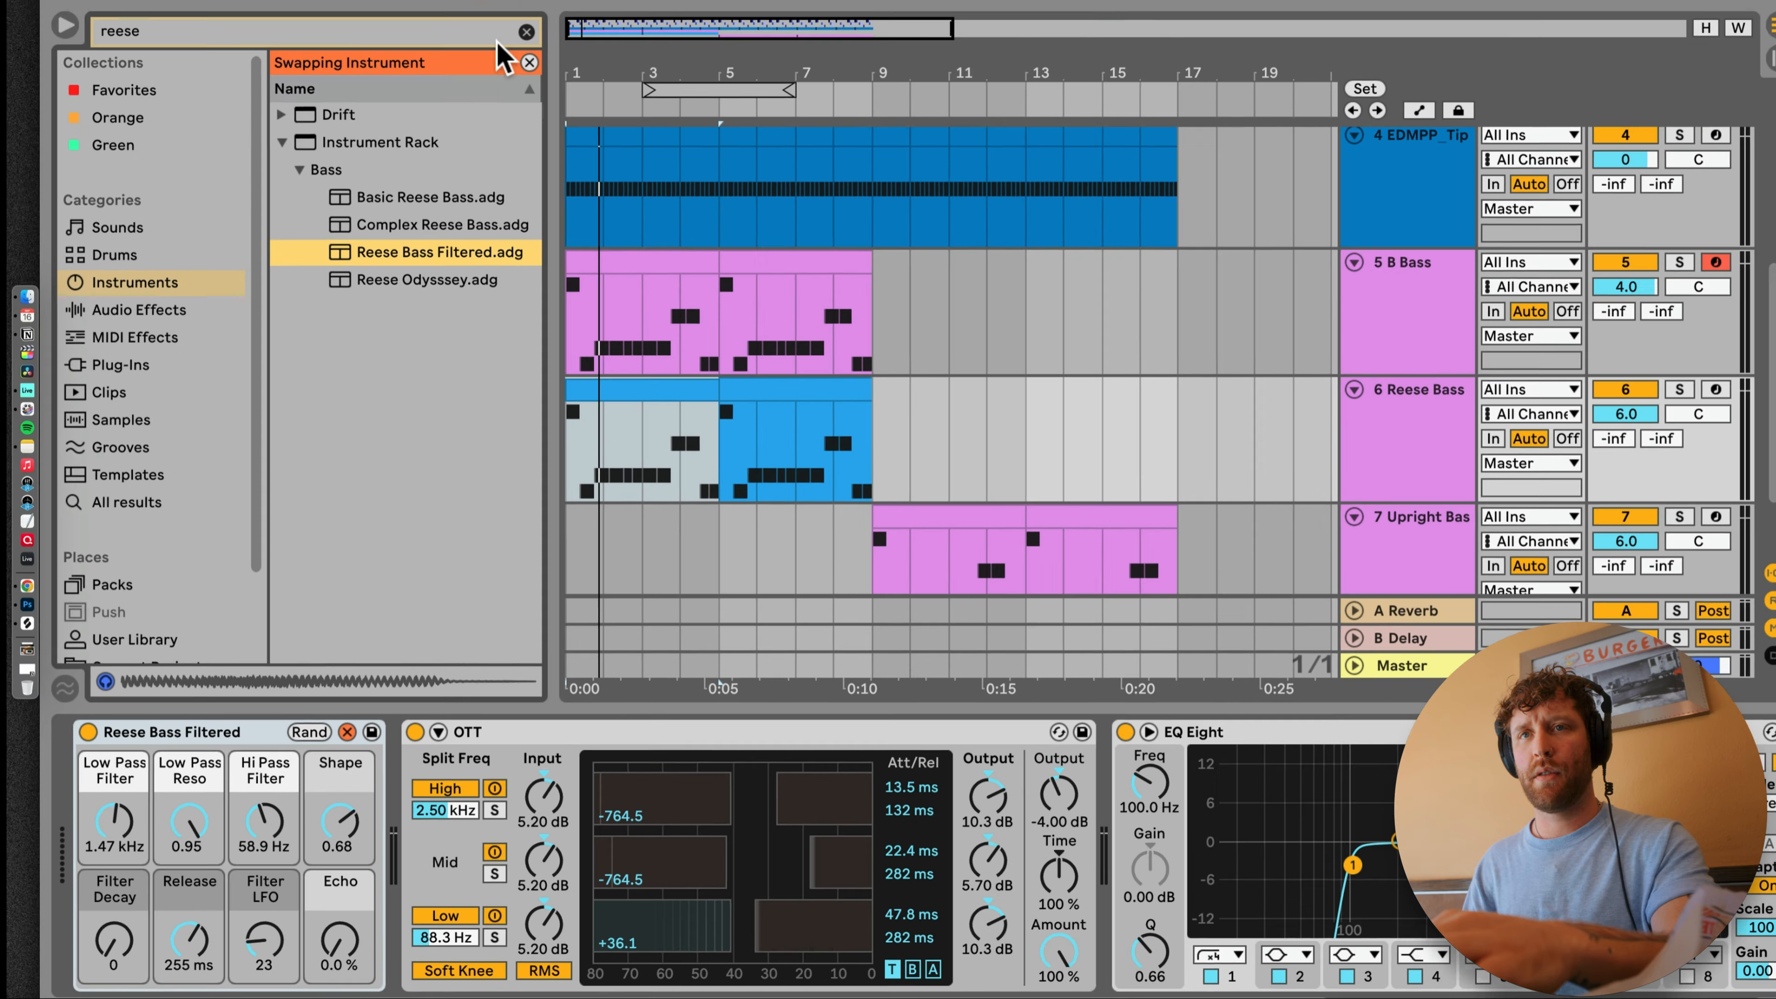
click(535, 32)
click(301, 188)
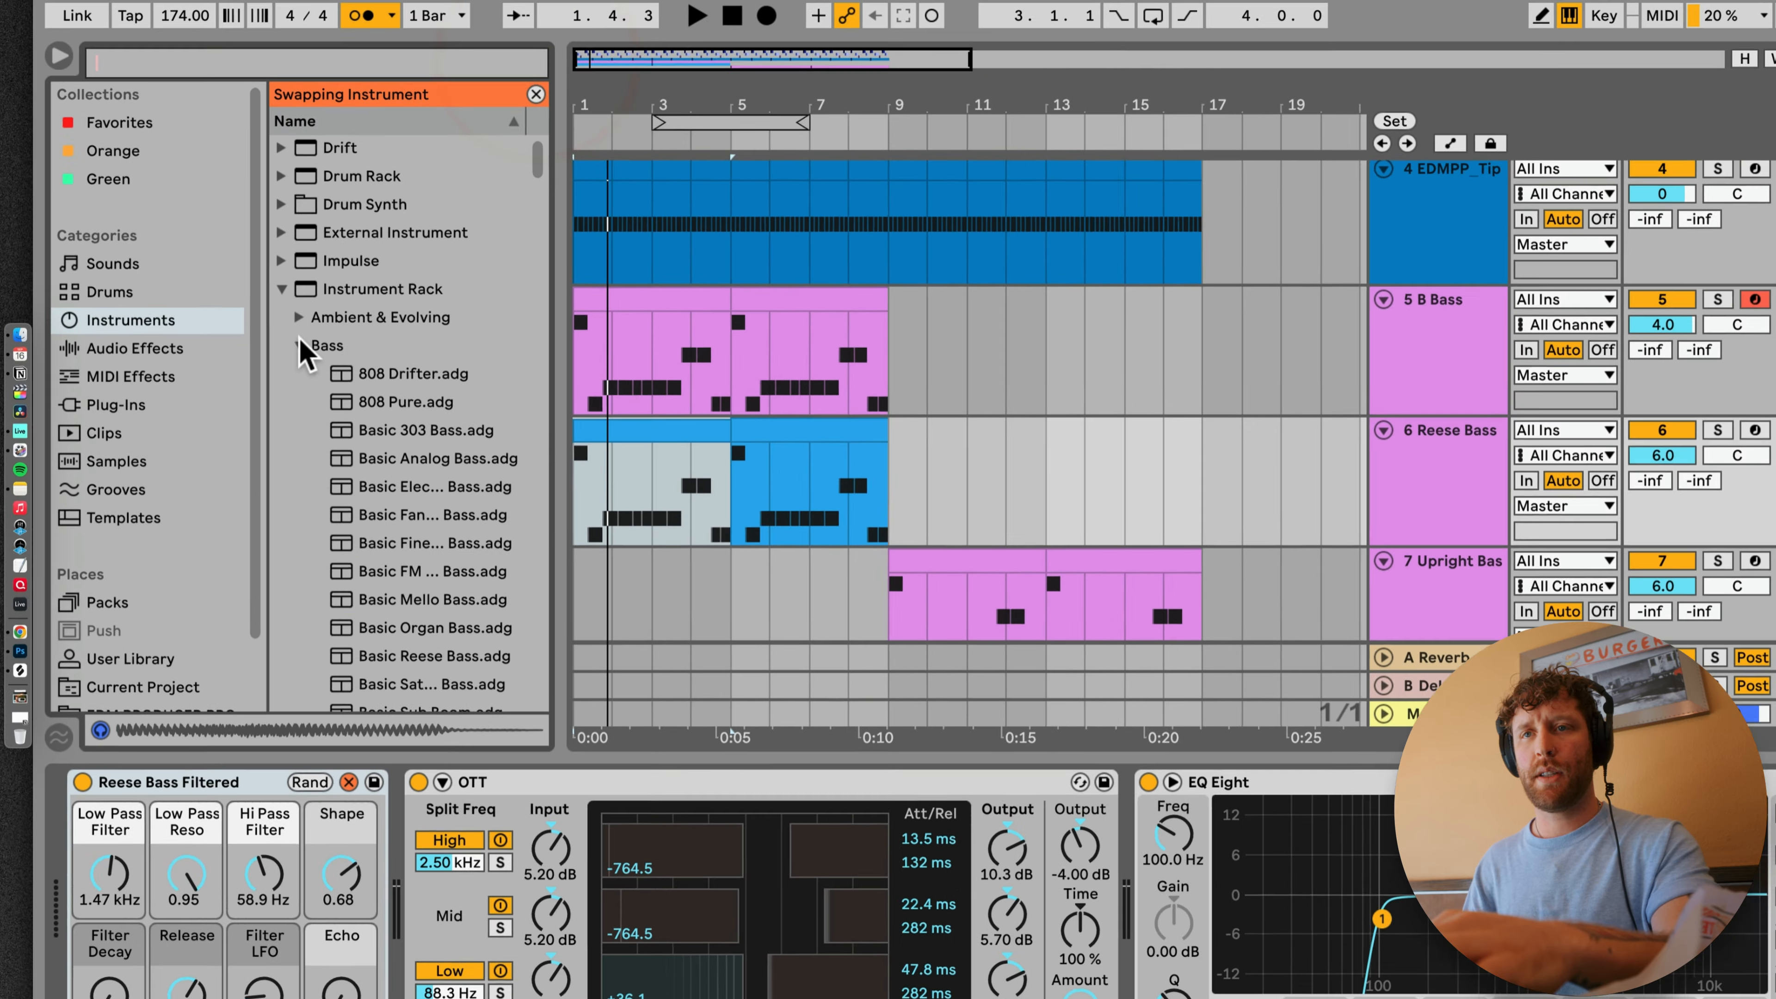
click(395, 488)
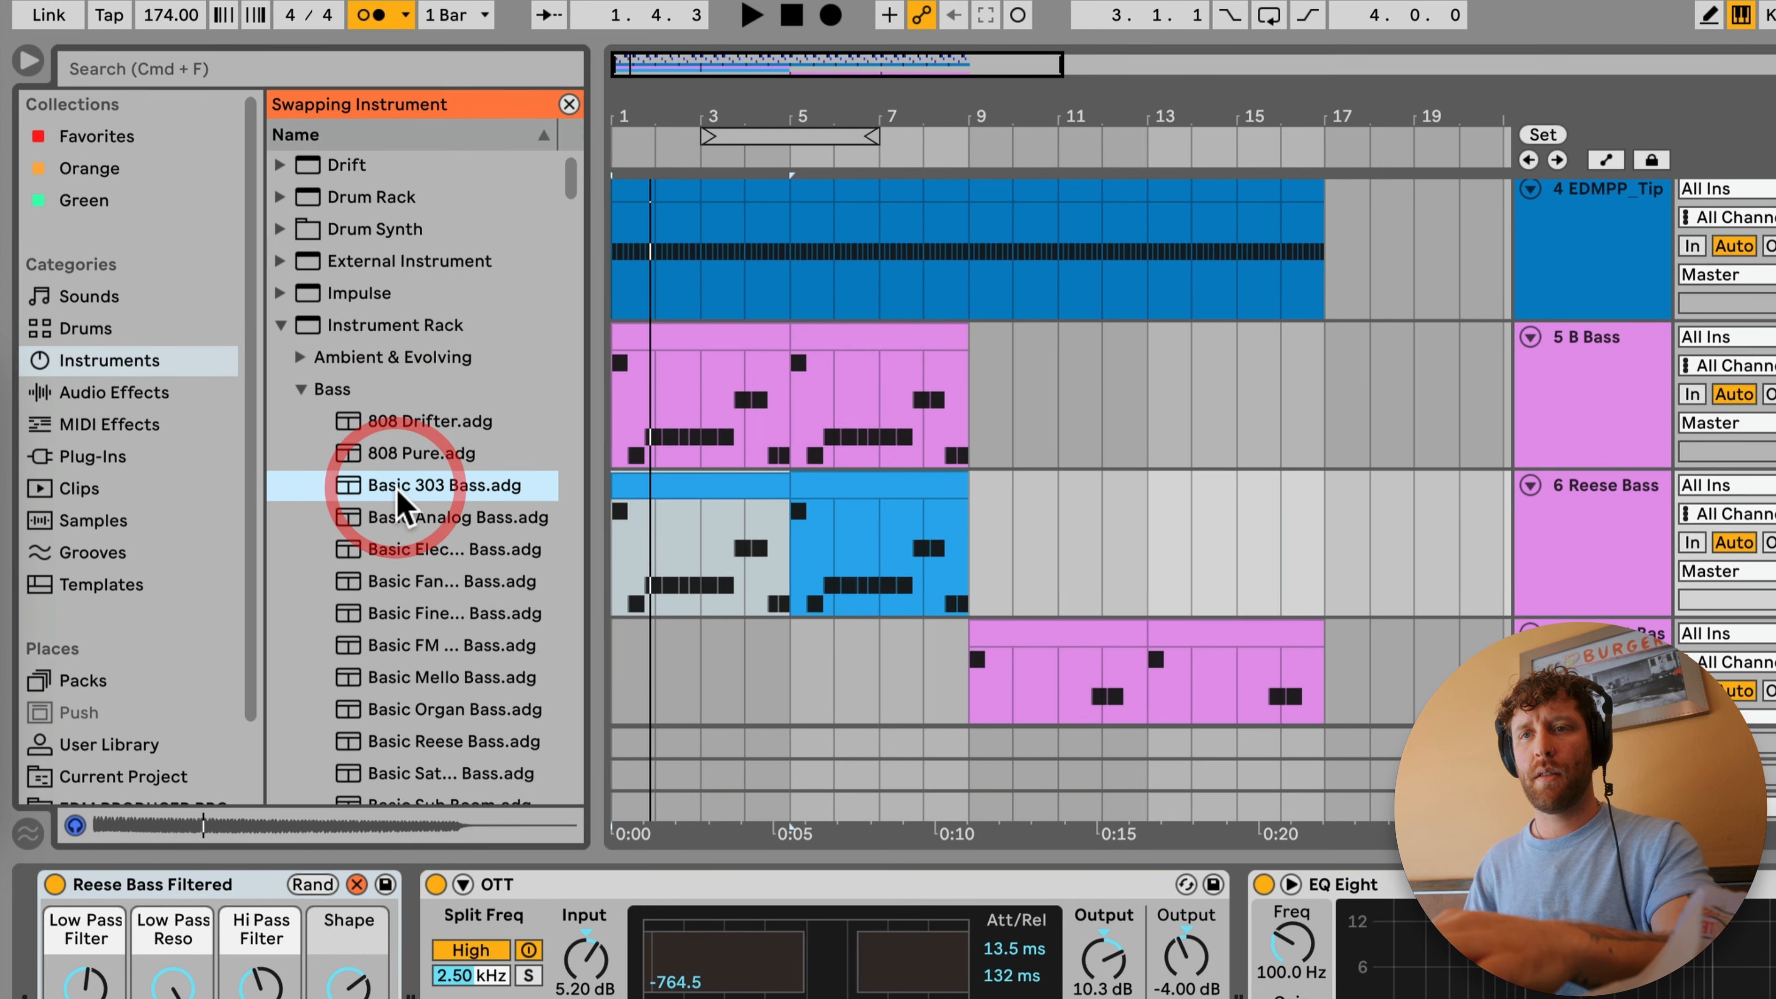
double_click(396, 487)
key(space)
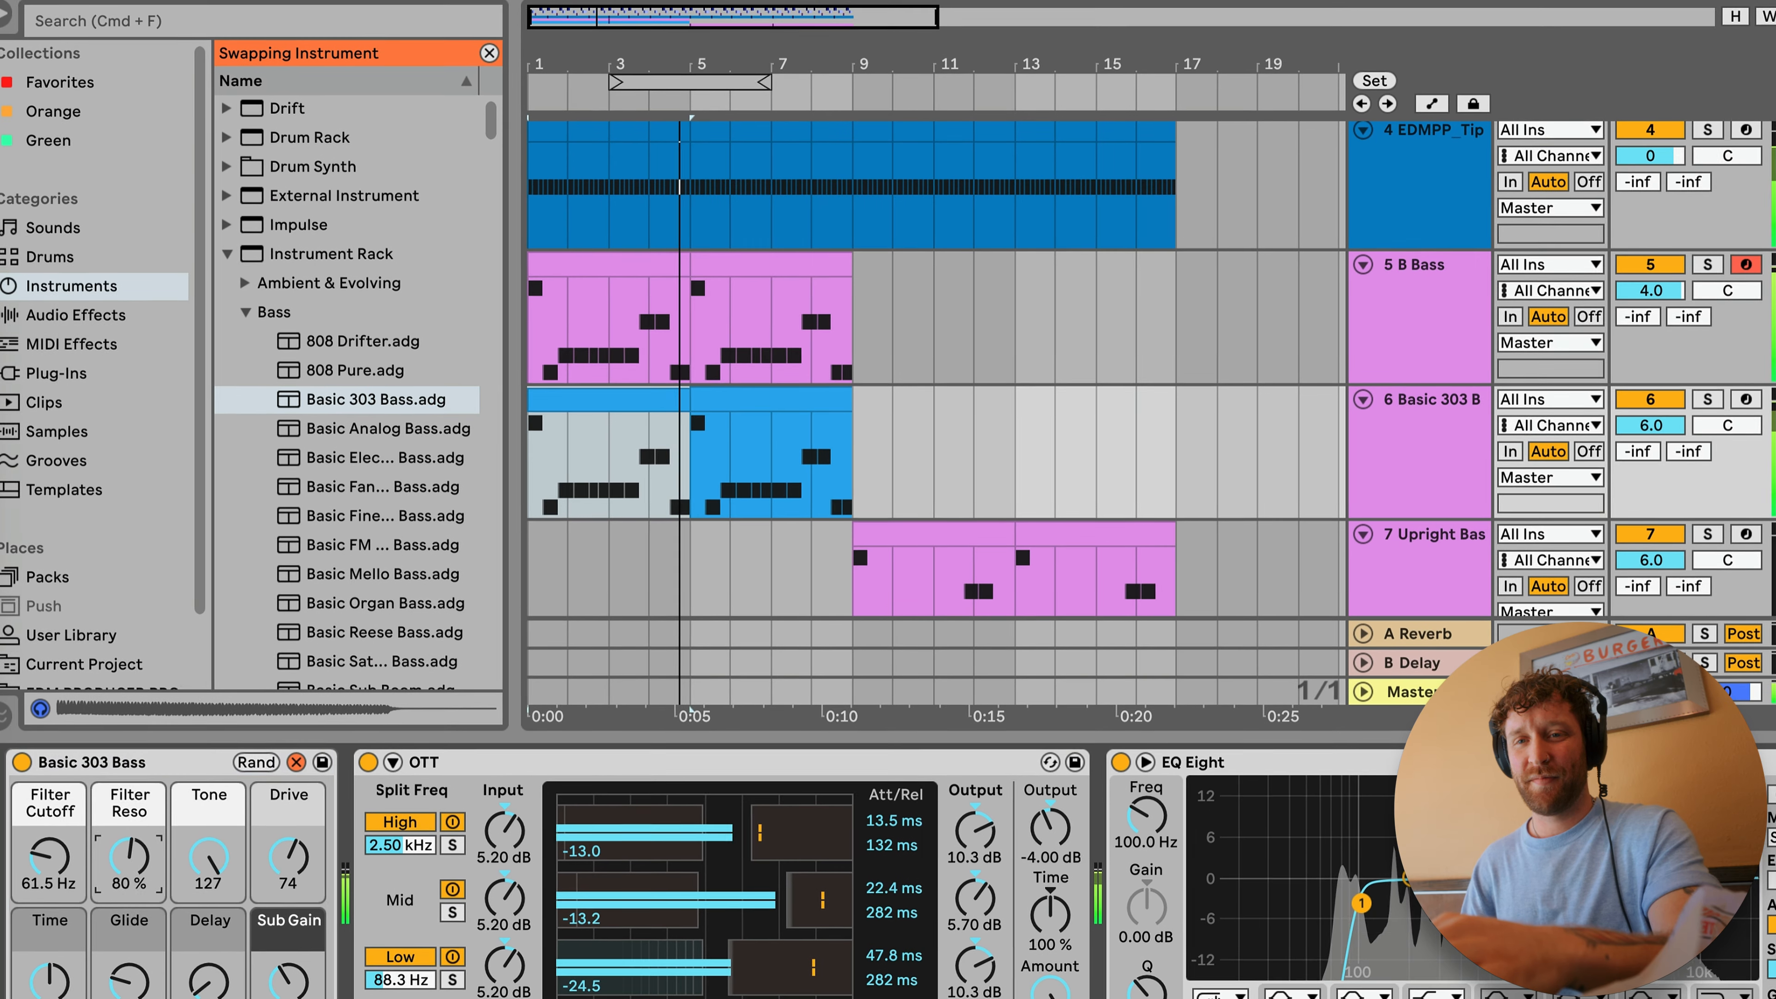
double_click(356, 456)
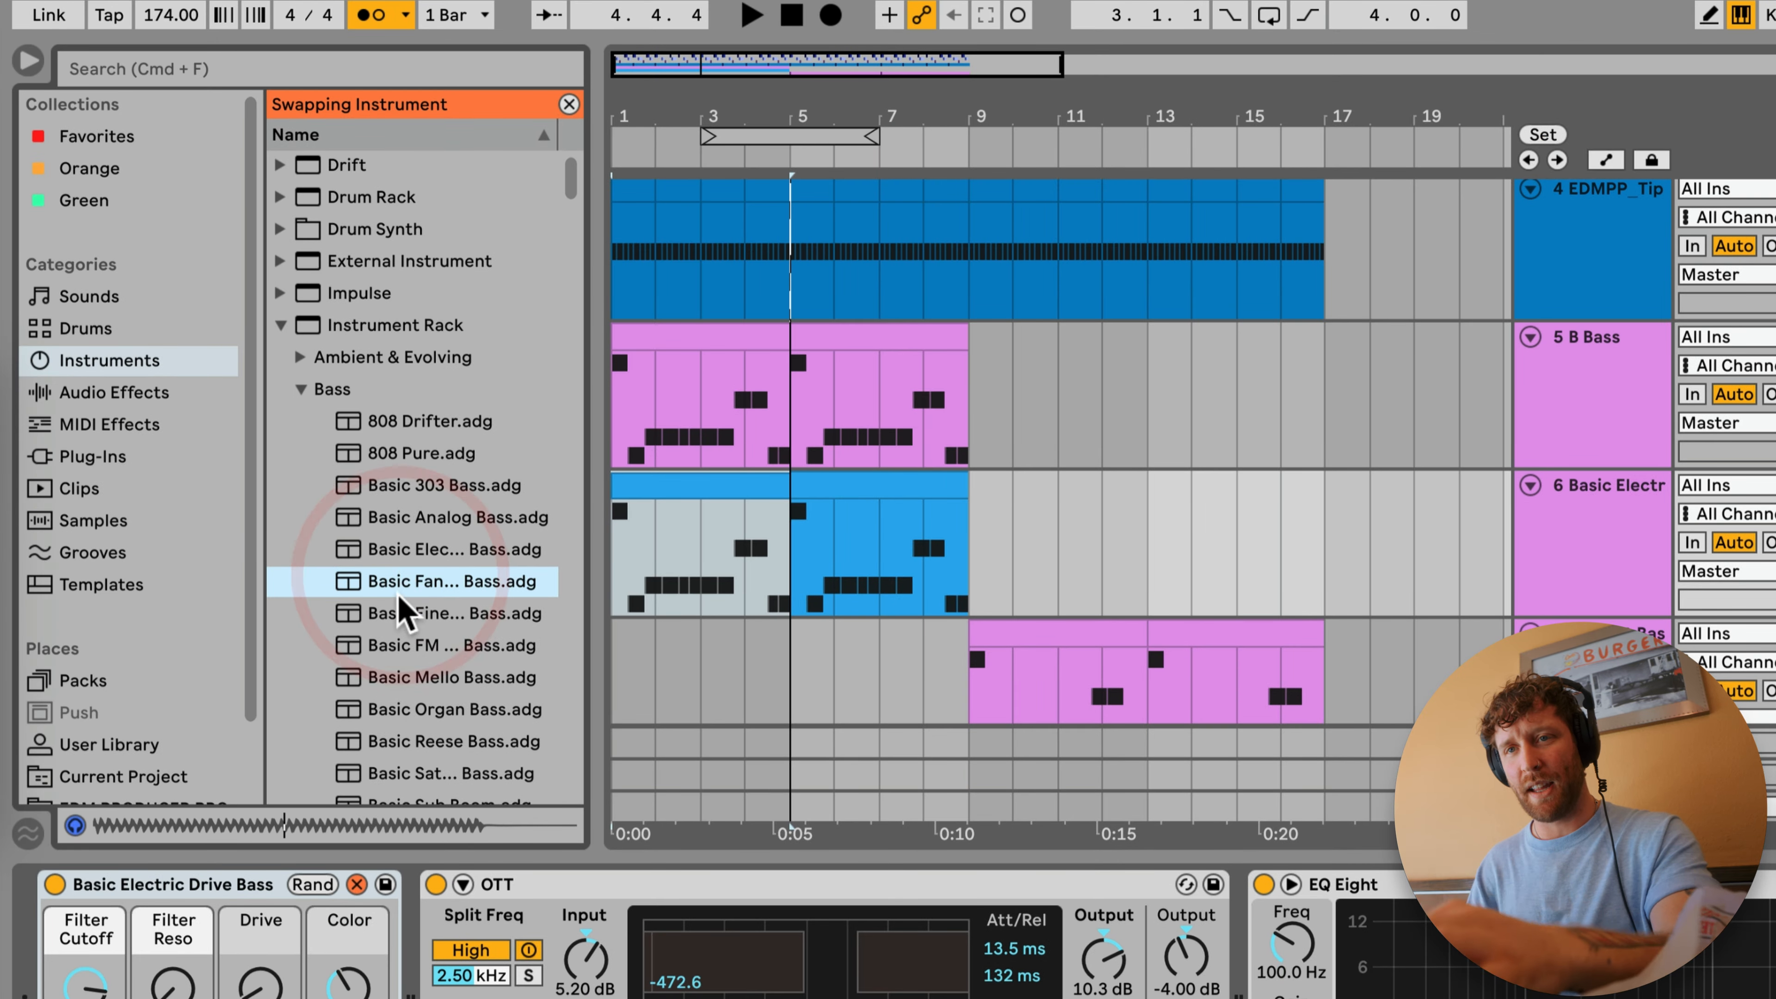
double_click(400, 587)
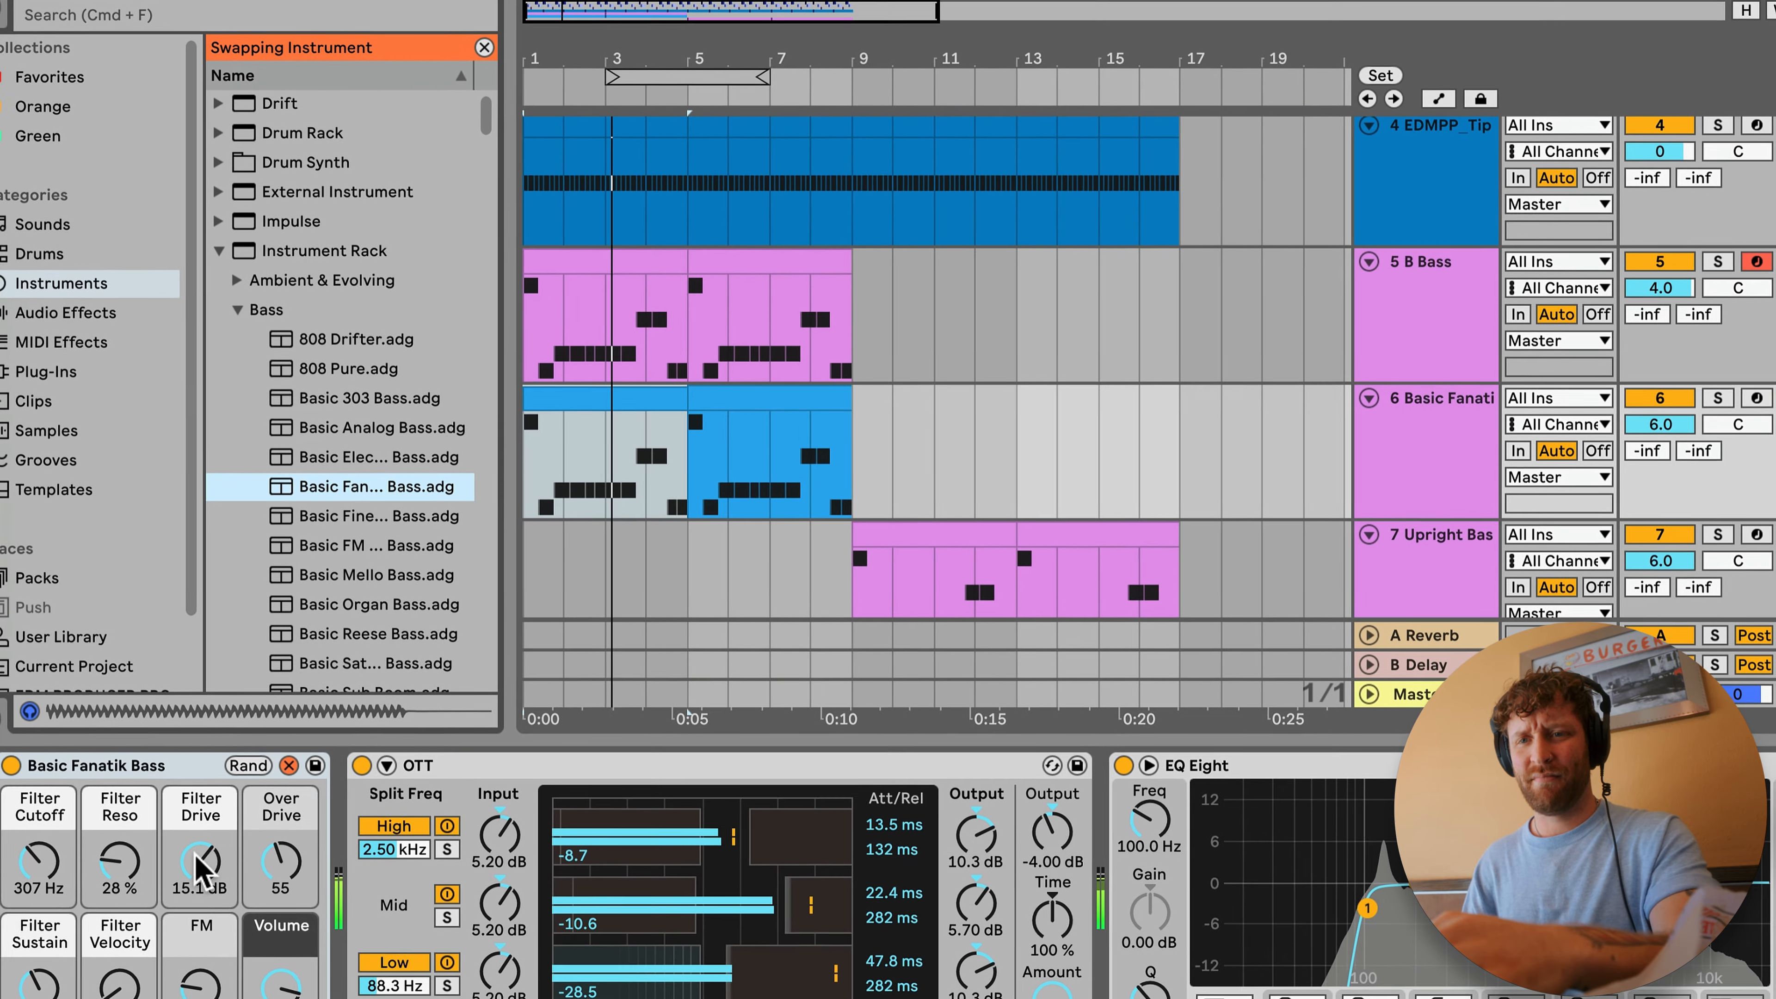
drag(86, 876, 86, 797)
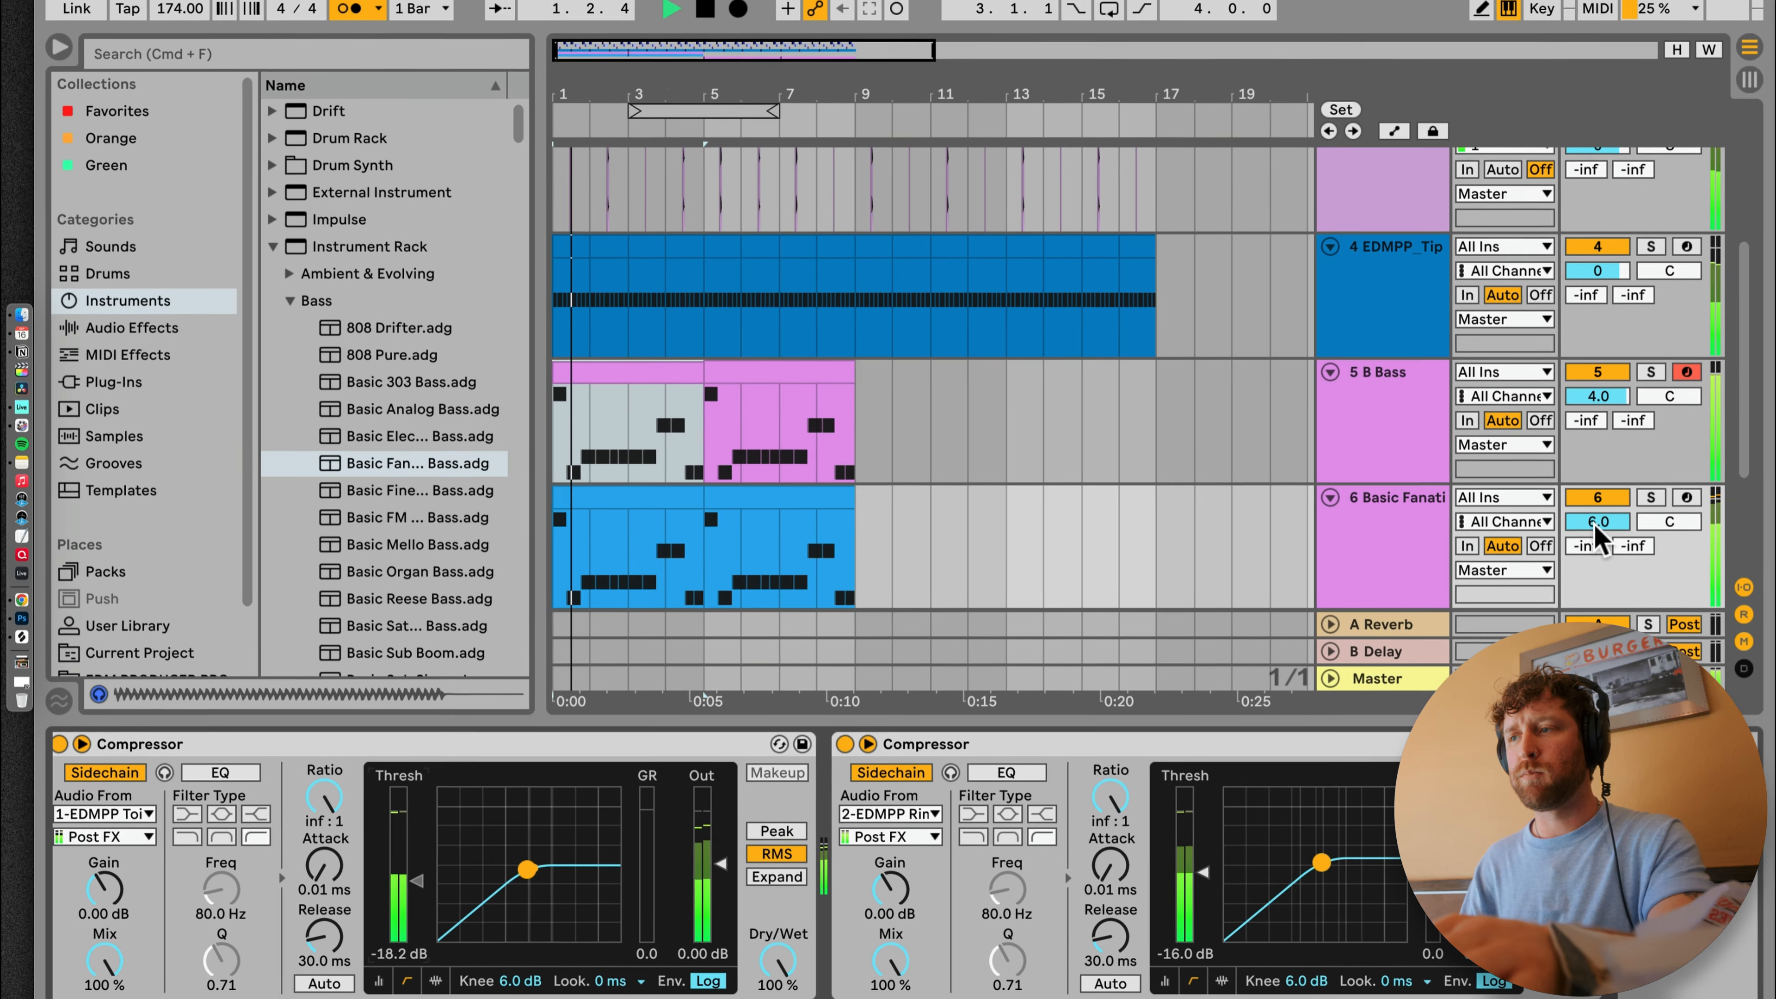
Step: Set the Basic Fanatik Bass track volume to 2.0 dB while the full mix plays
click(1611, 524)
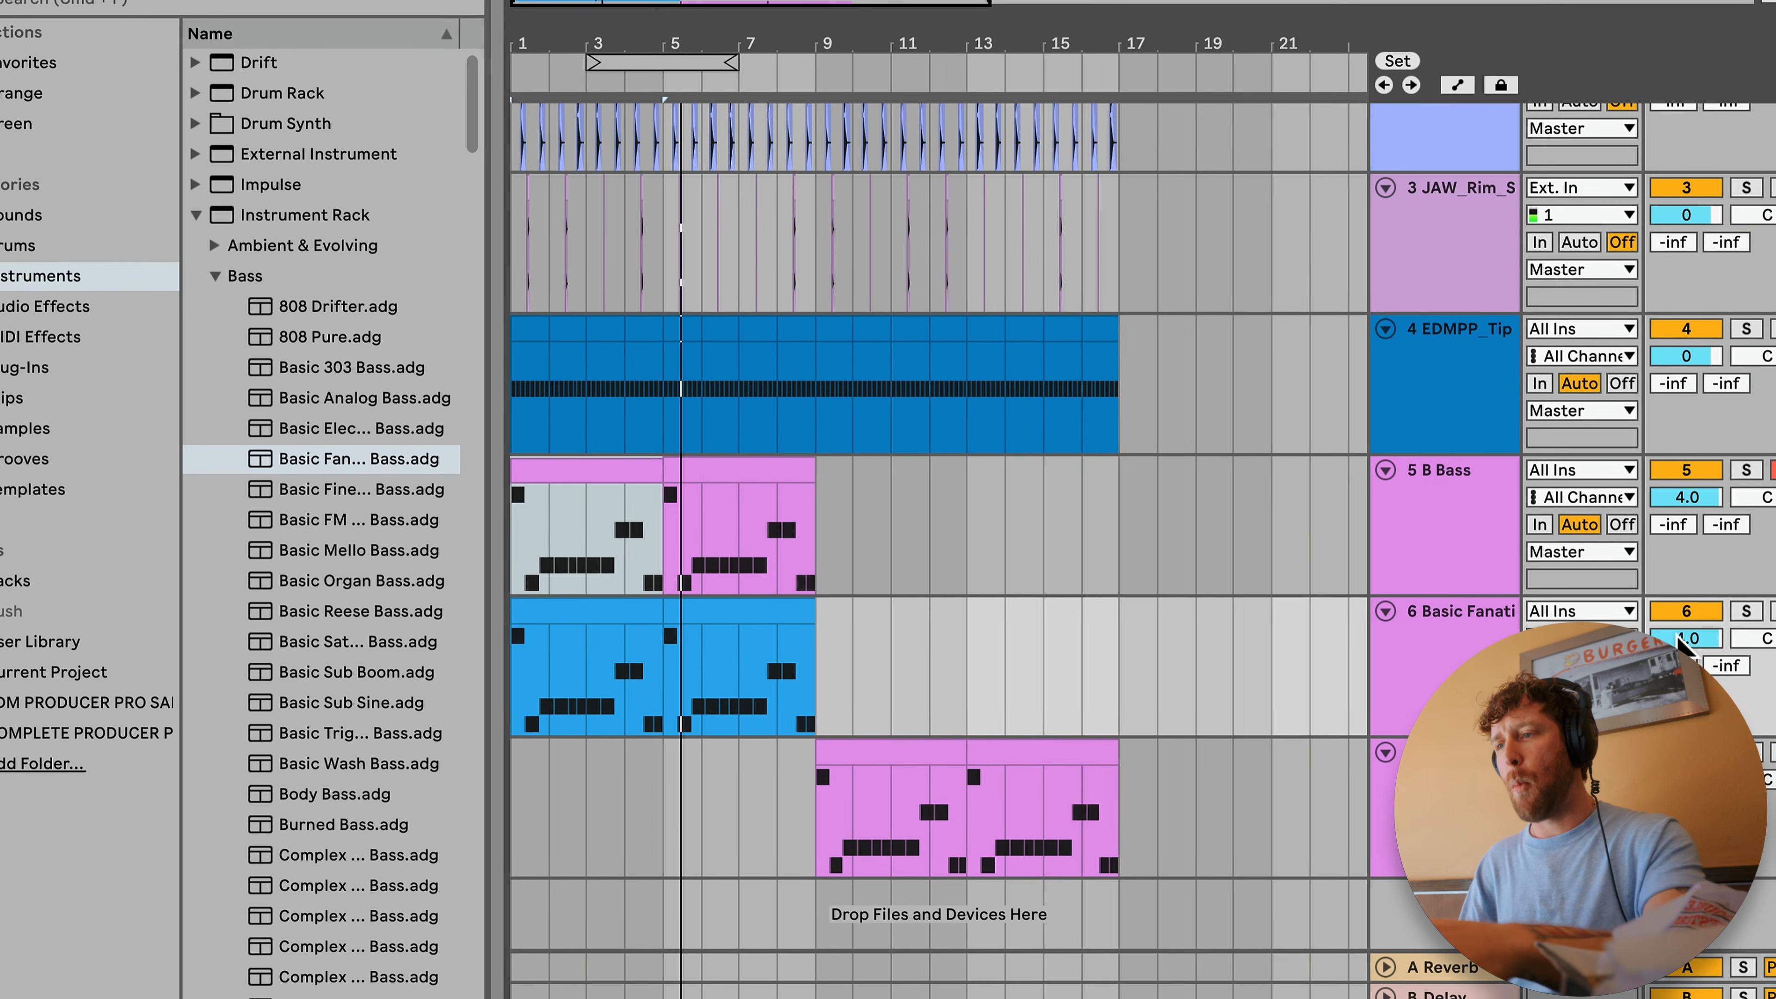
drag(1679, 636, 1679, 643)
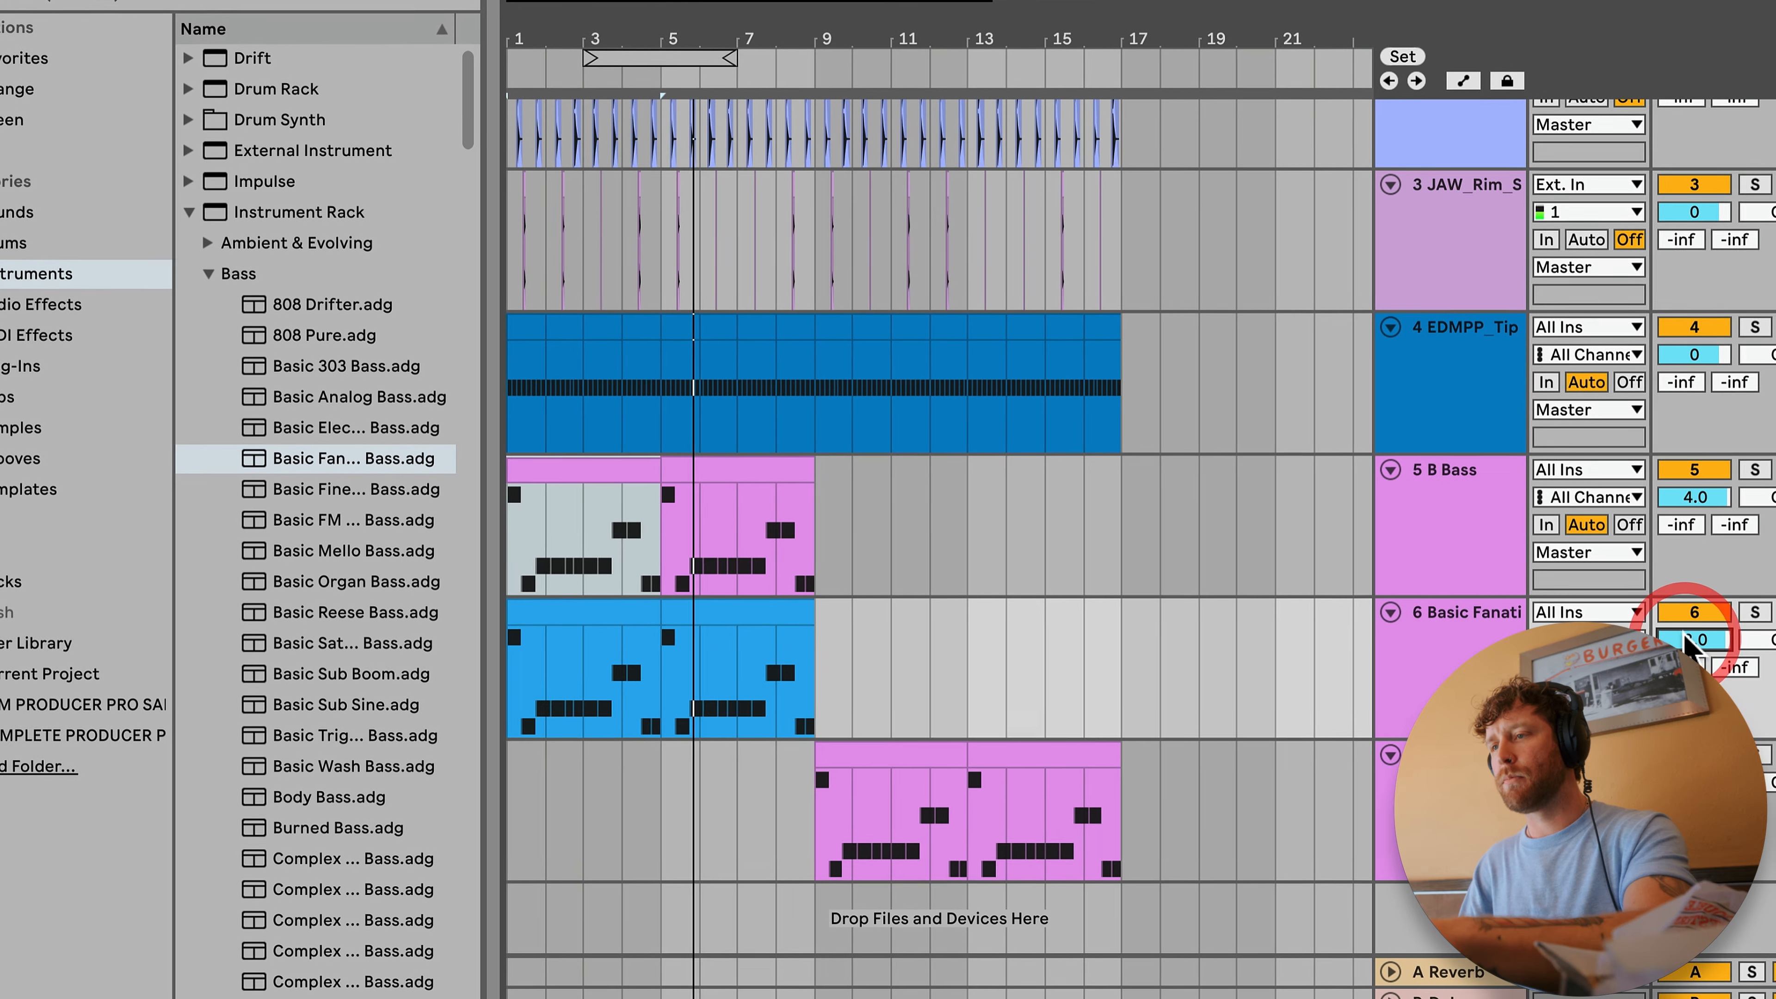
click(1482, 474)
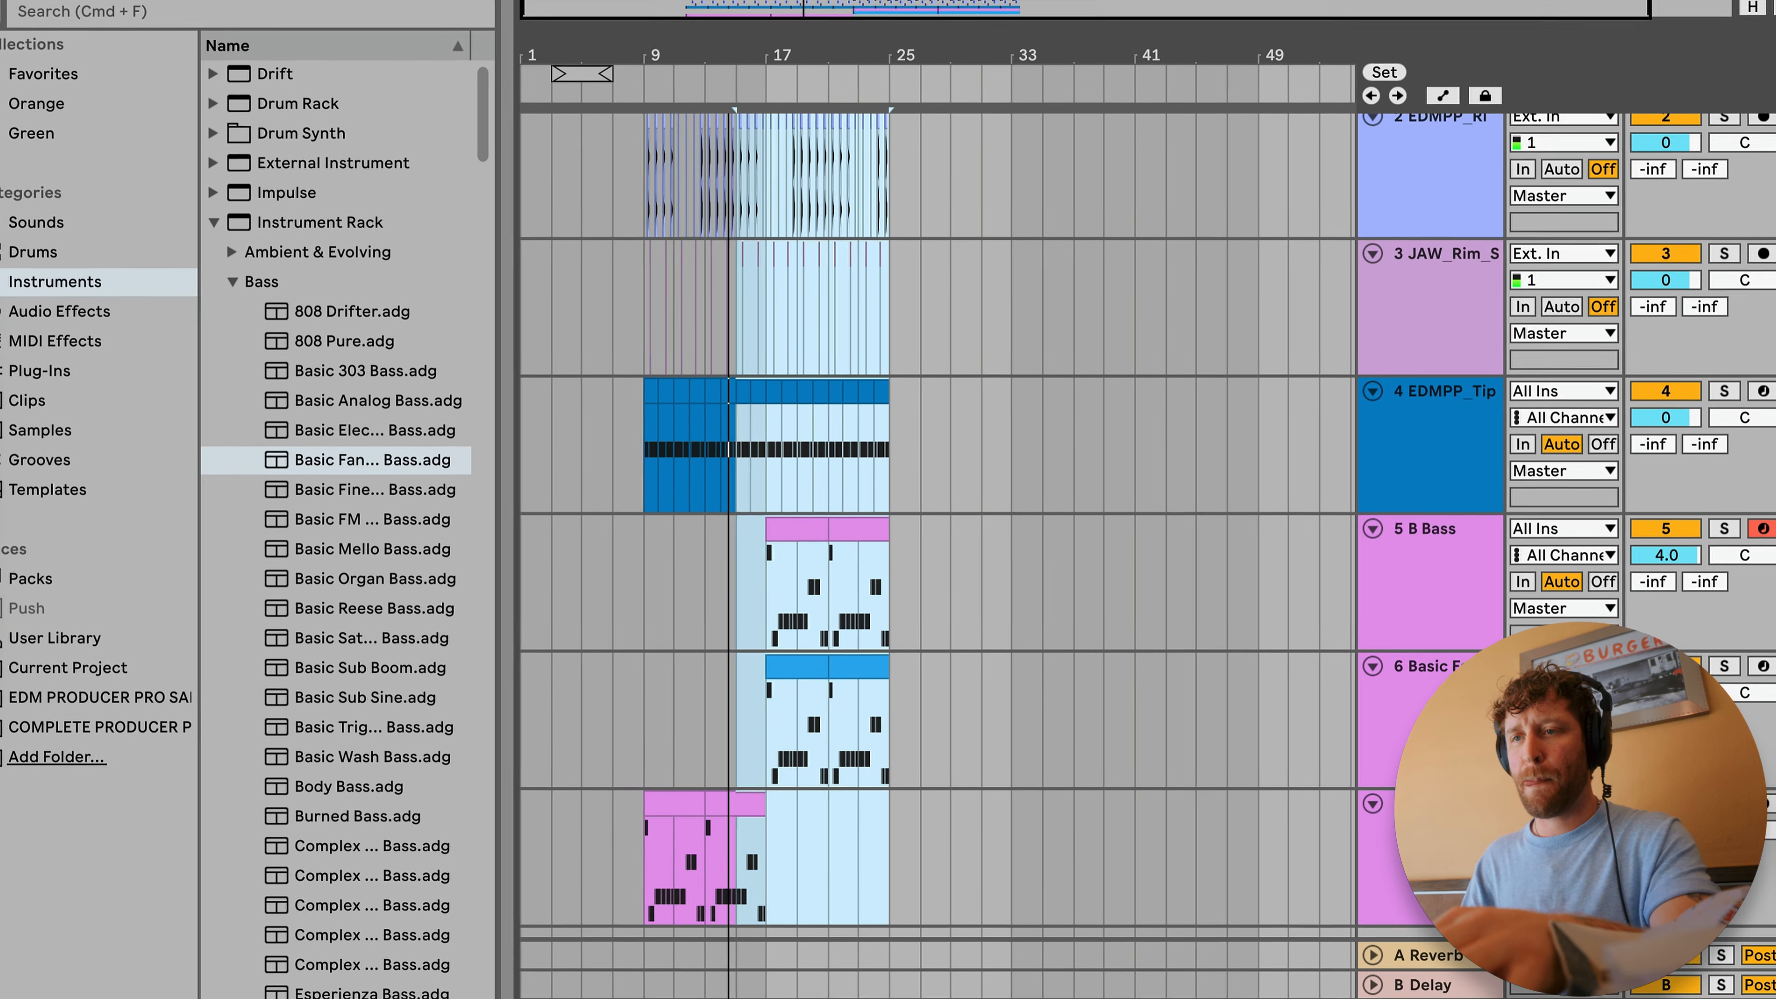
Step: Move the B Bass and Basic Fanatik section to bar 25 and duplicate the Upright Bass section at bars 9 to 17 across all tracks
drag(790, 532, 923, 529)
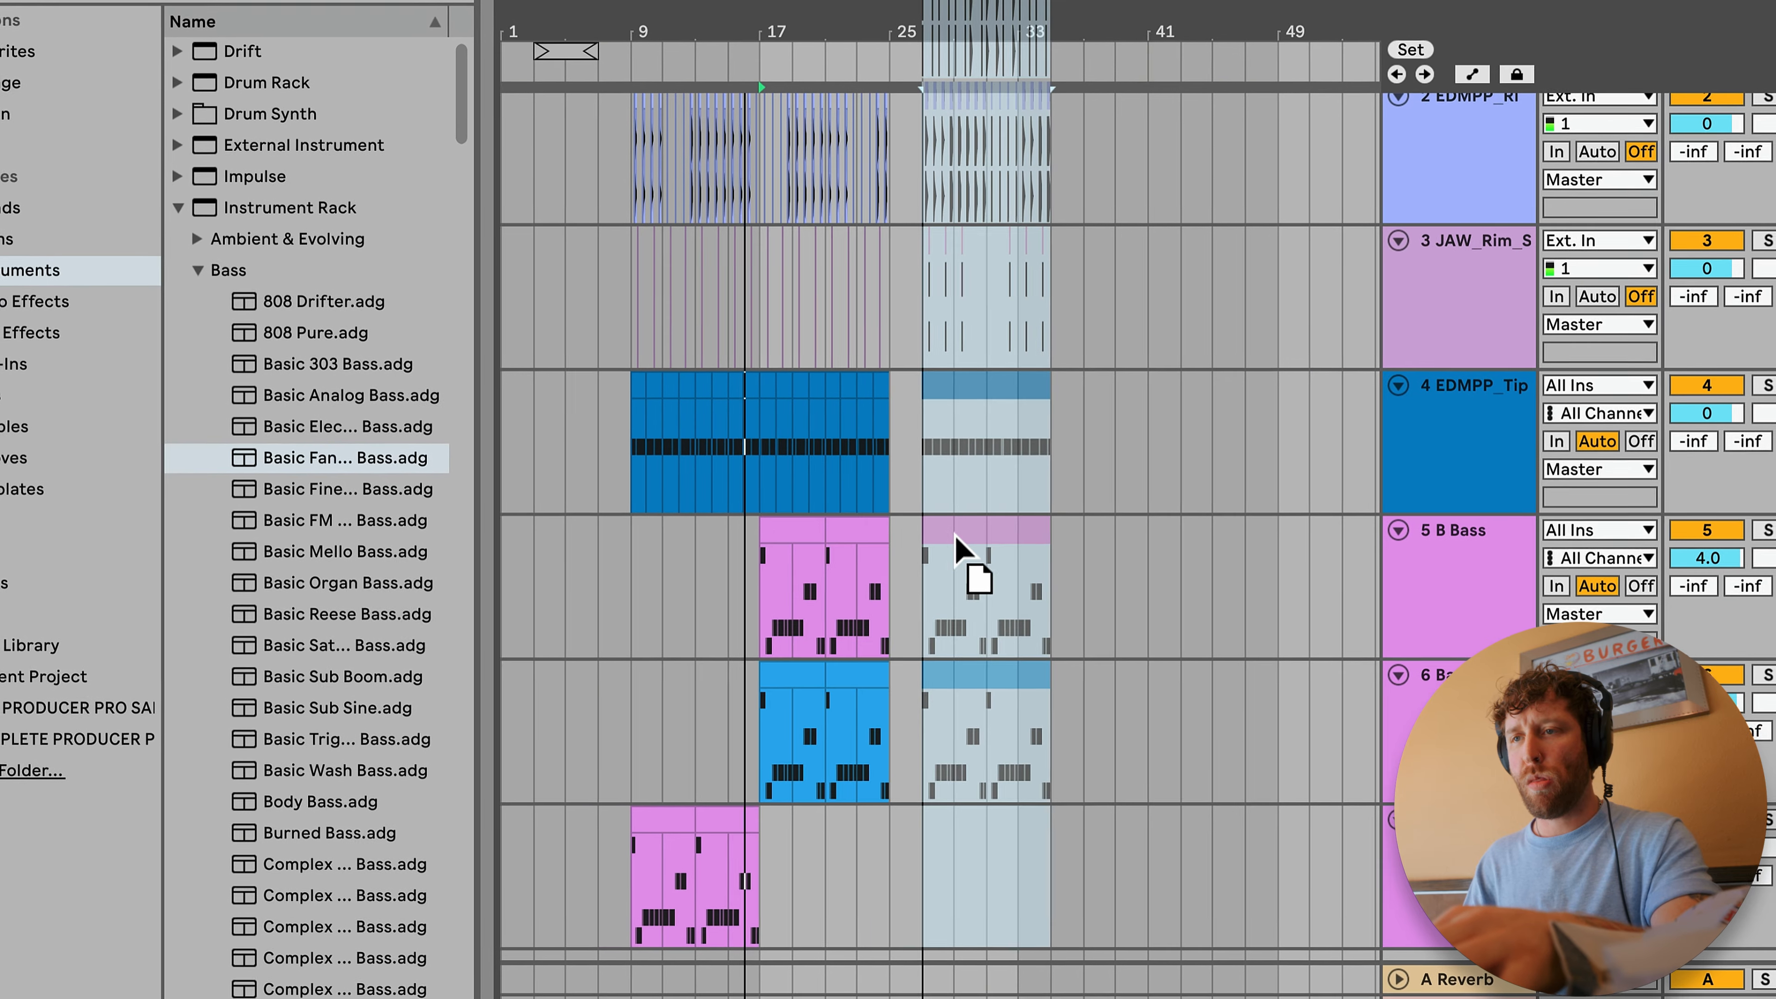
drag(758, 879, 632, 168)
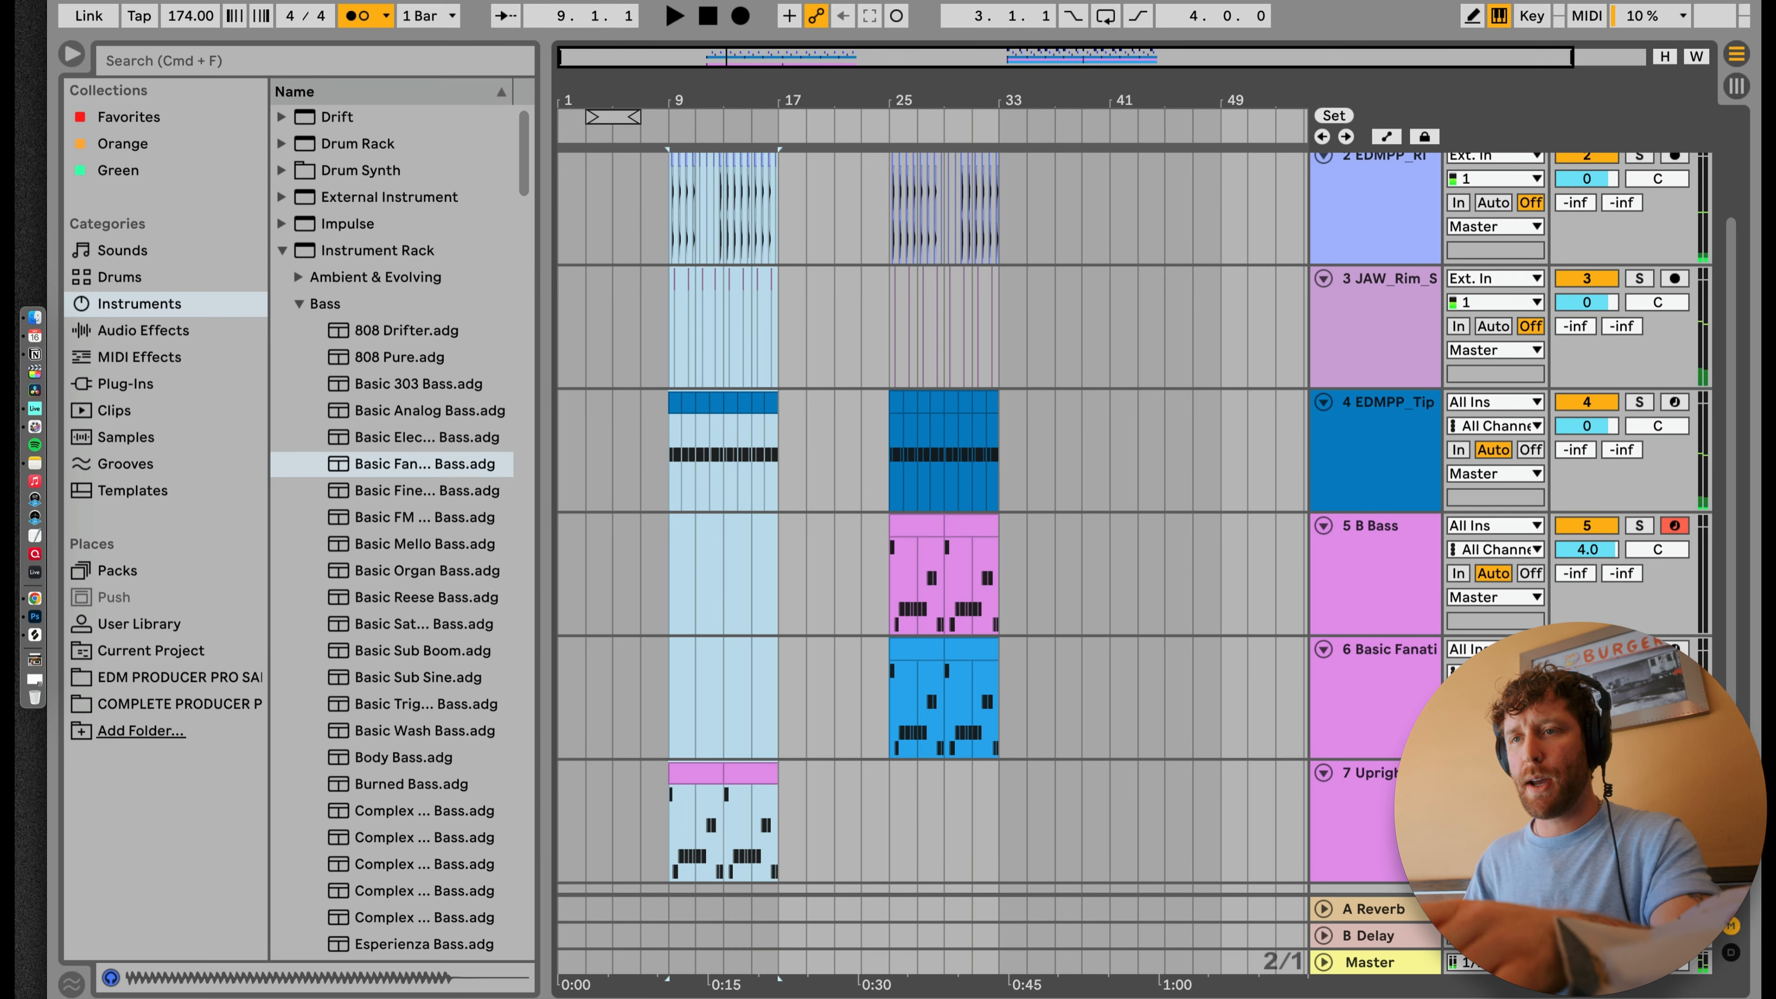
key(super+d)
drag(676, 99, 673, 133)
Step: Insert a new MIDI track below track 4 and load an empty Simpler onto it
click(1388, 358)
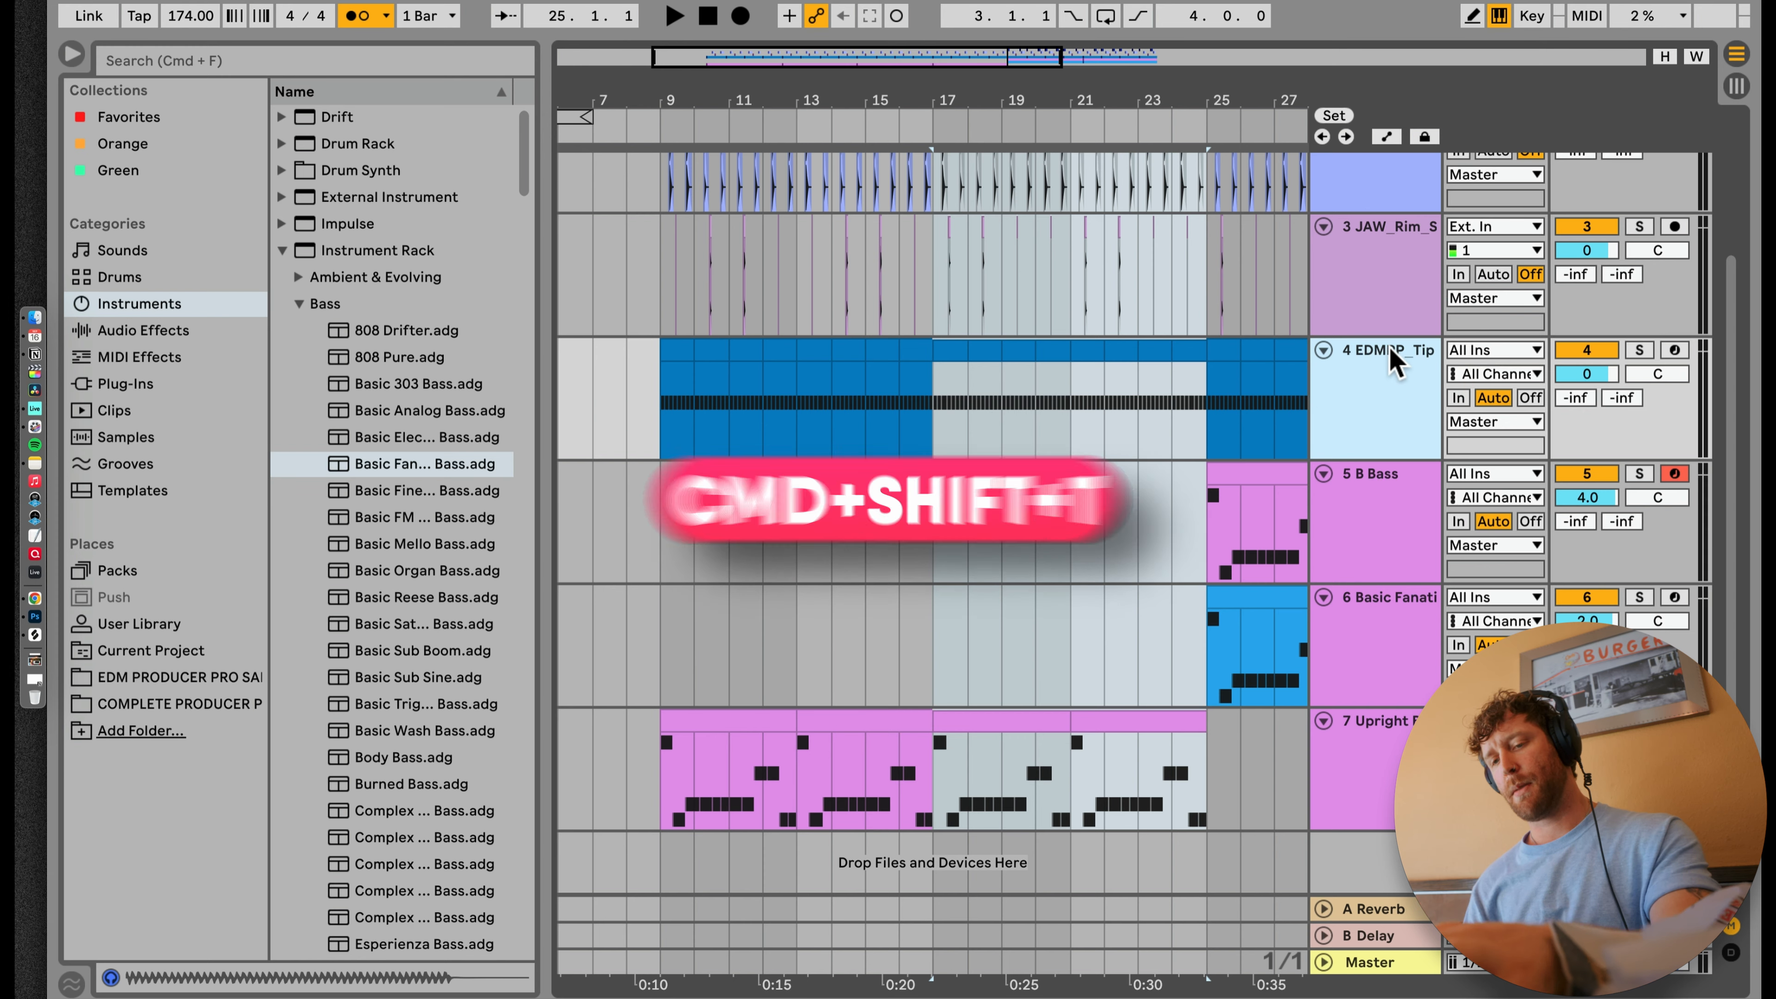
key(super+shift+t)
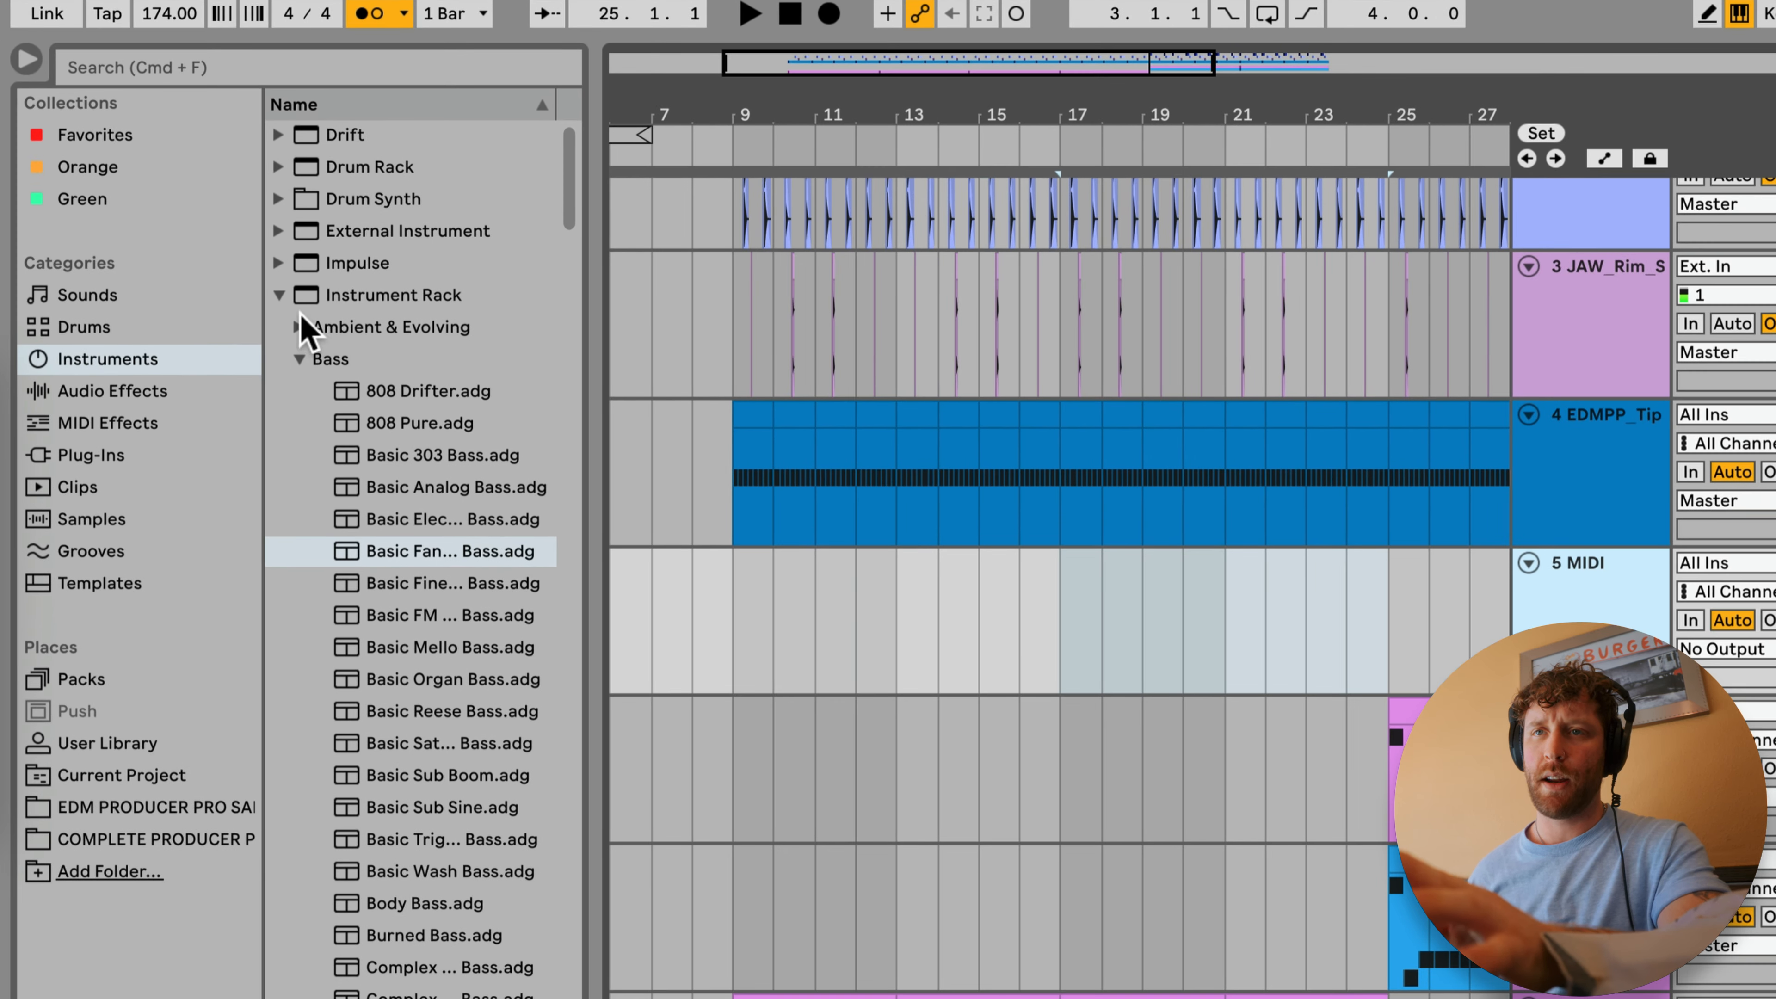
click(278, 295)
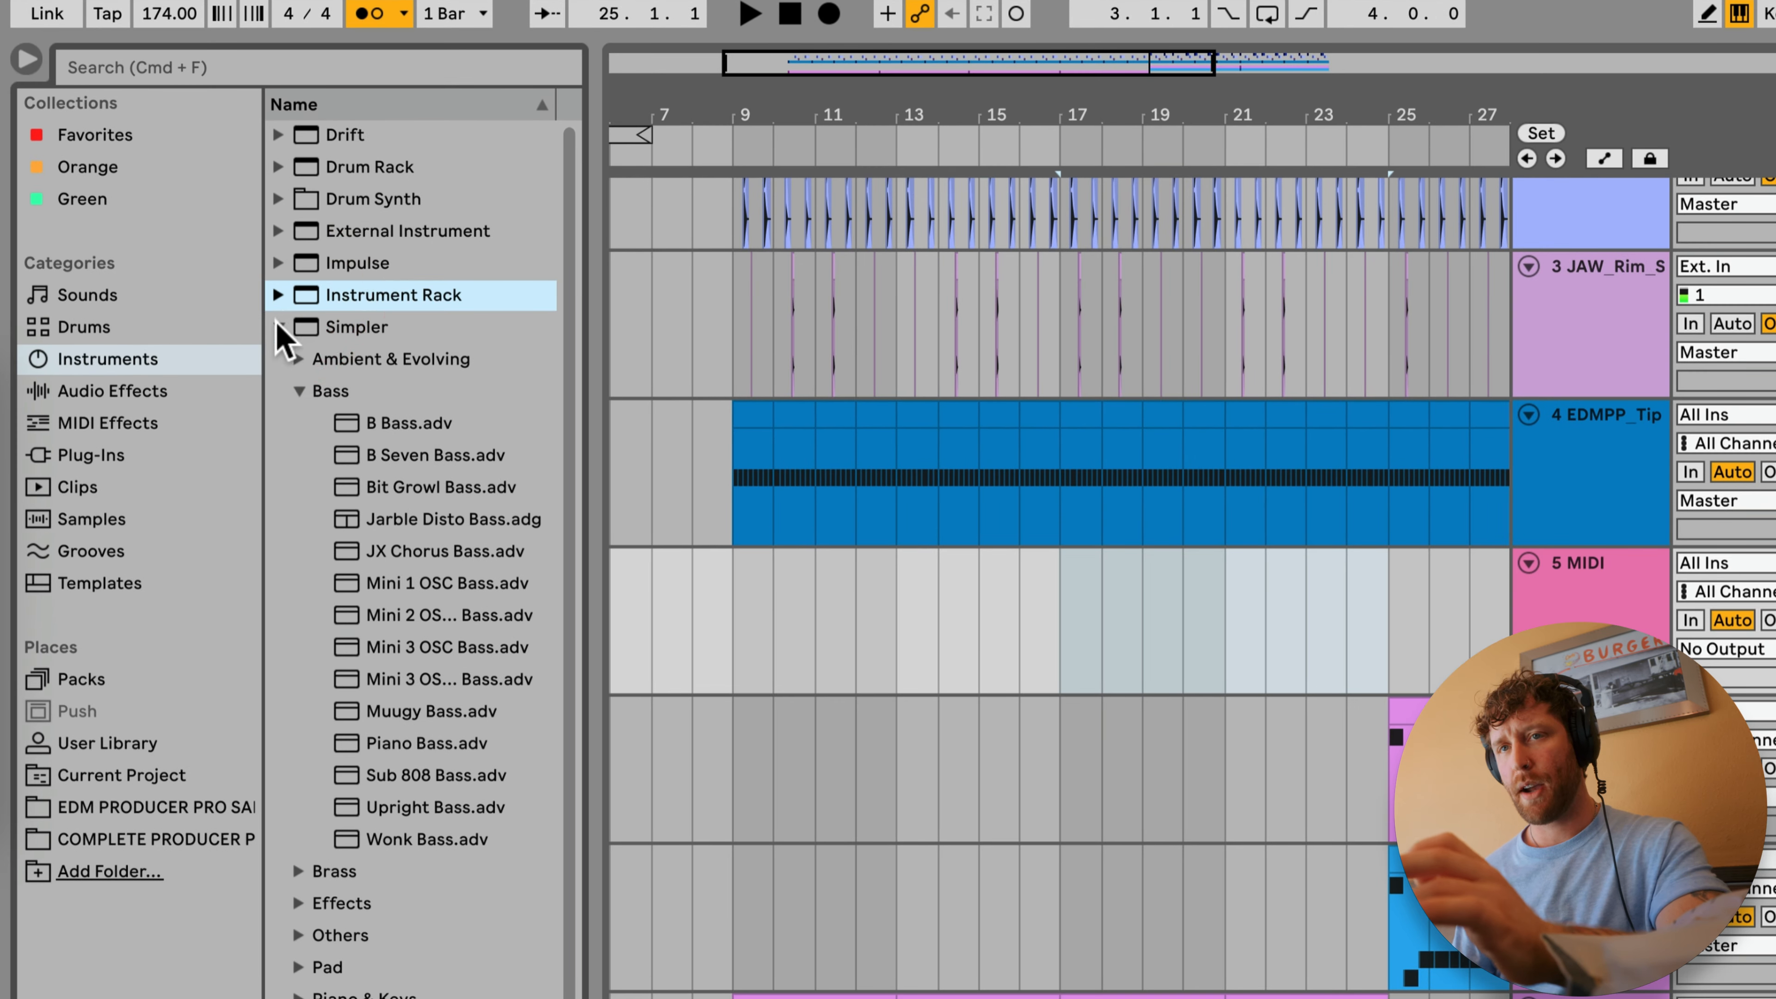
drag(287, 326, 986, 671)
drag(1334, 611, 1328, 614)
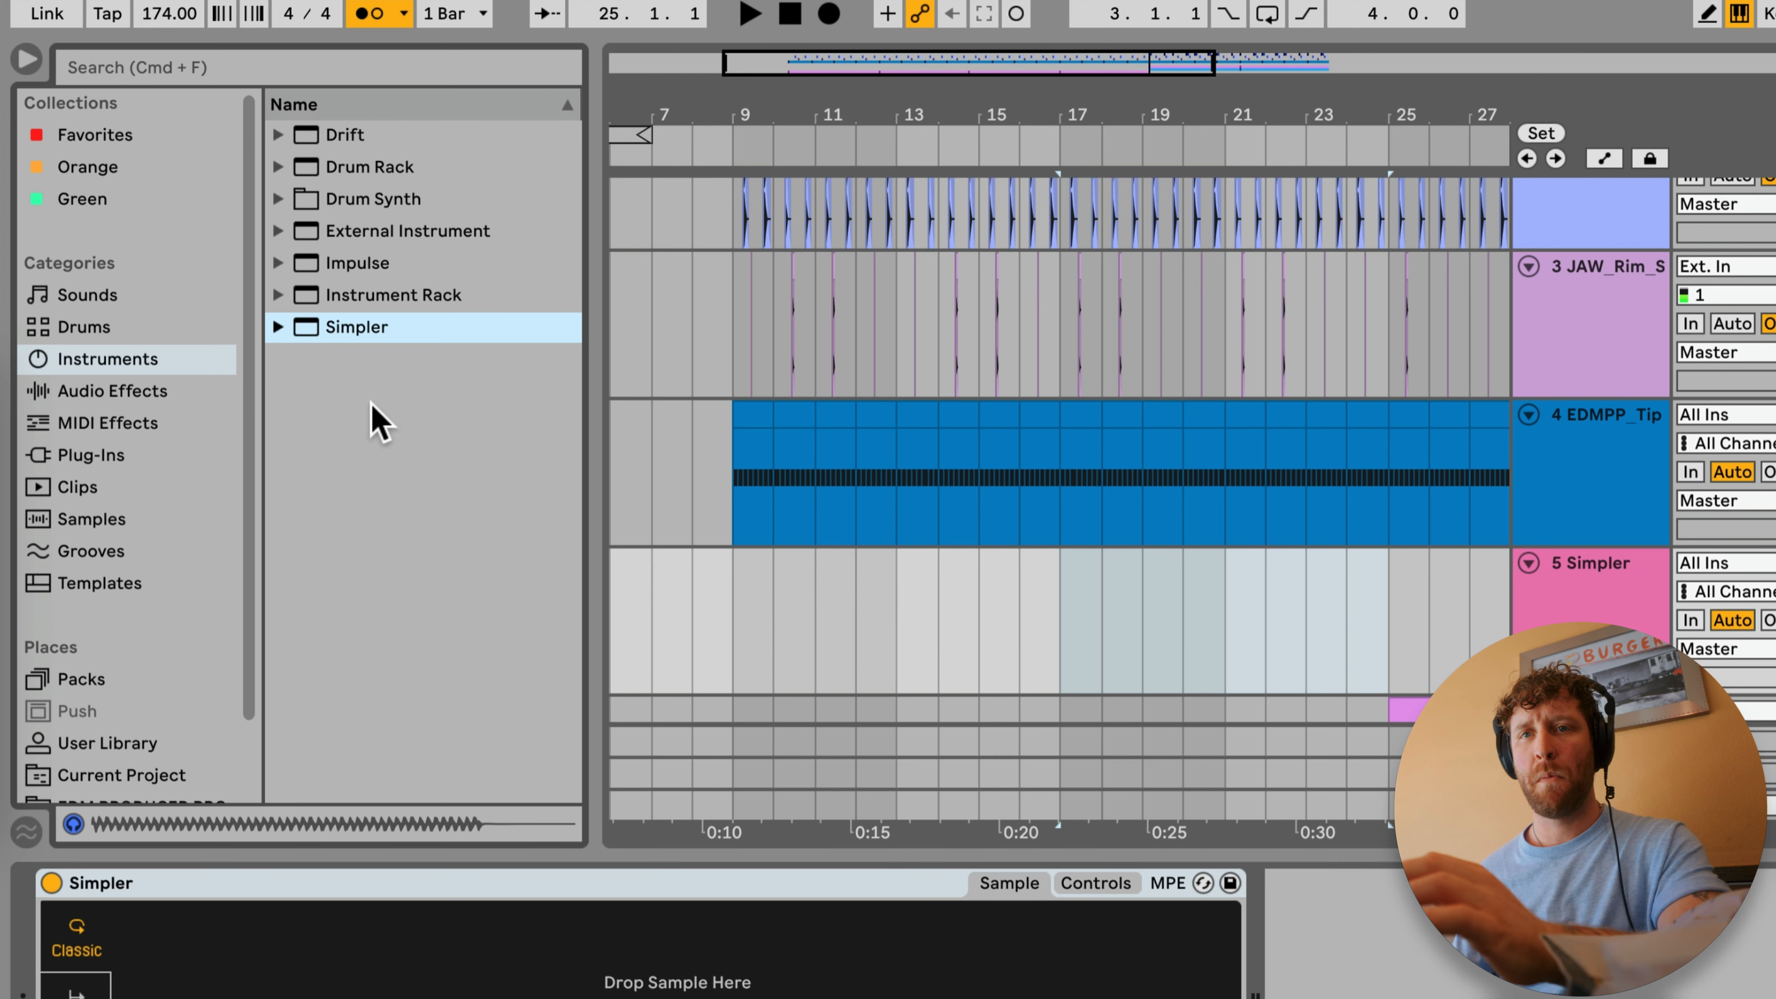
Step: Load EDMPP_Builder_Snare.wav from the SNARES EDMPP folder of the EDM producer pack into the empty Simpler
scroll(95, 689, down, 3)
click(143, 722)
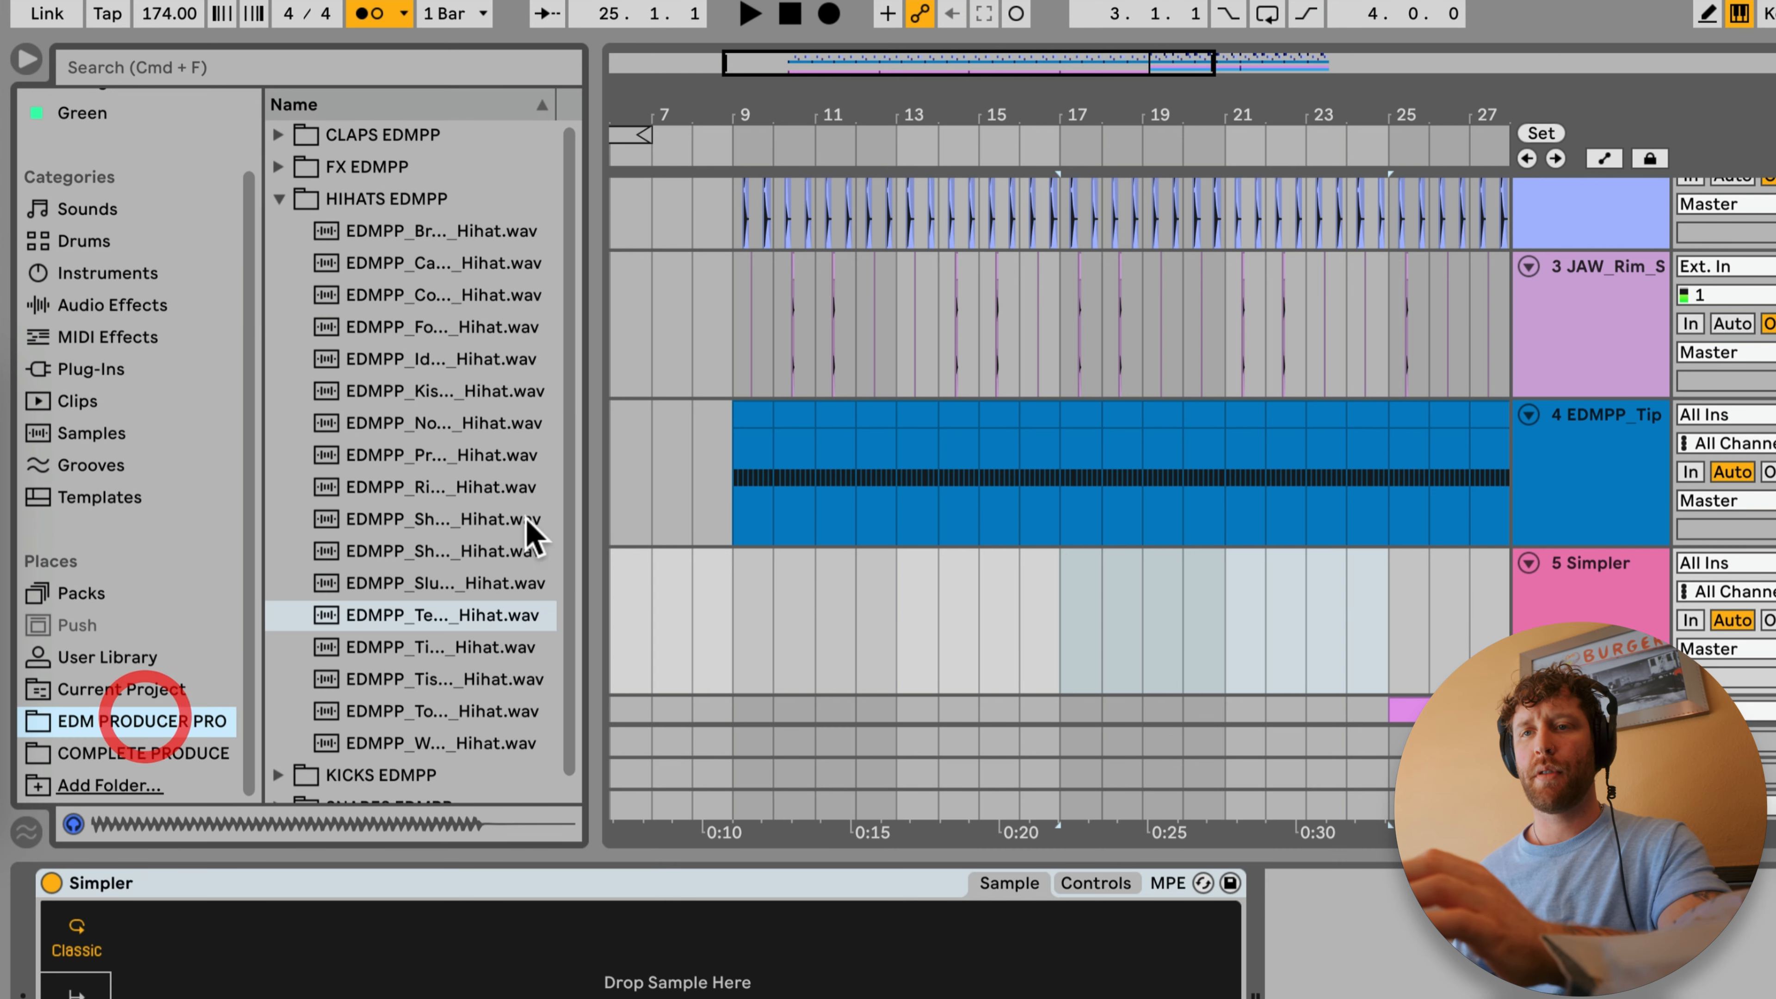
click(279, 199)
click(279, 262)
click(285, 294)
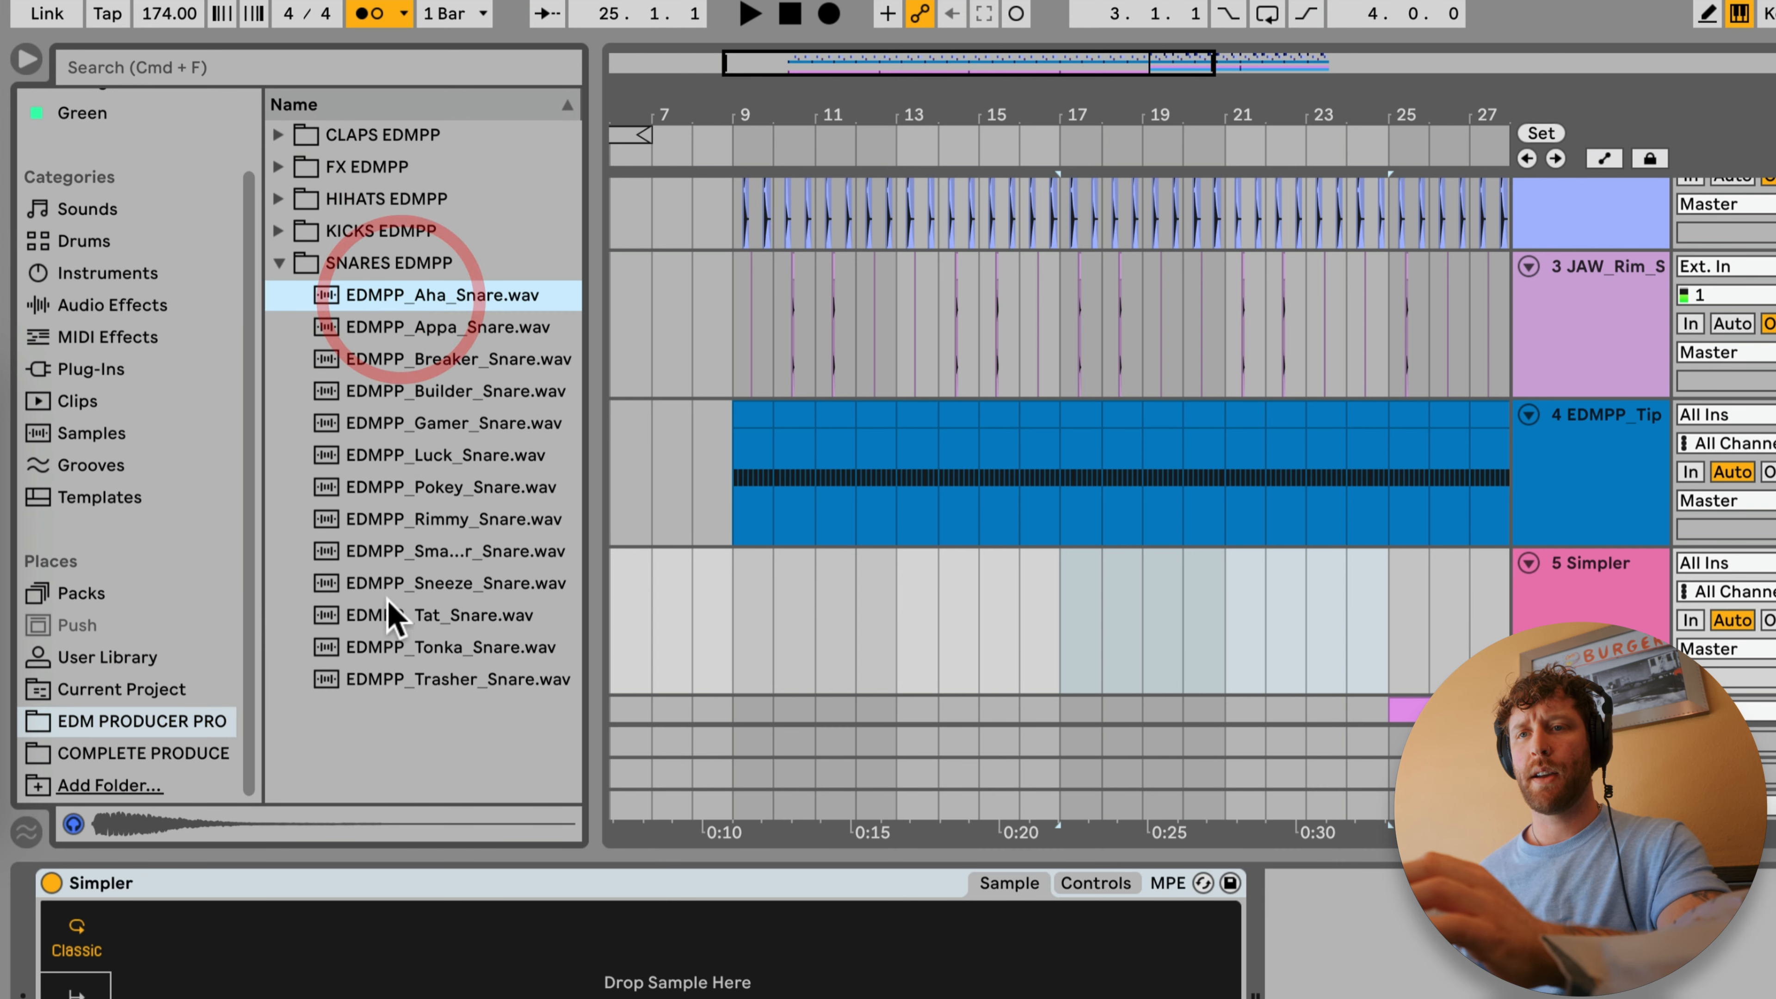
click(369, 391)
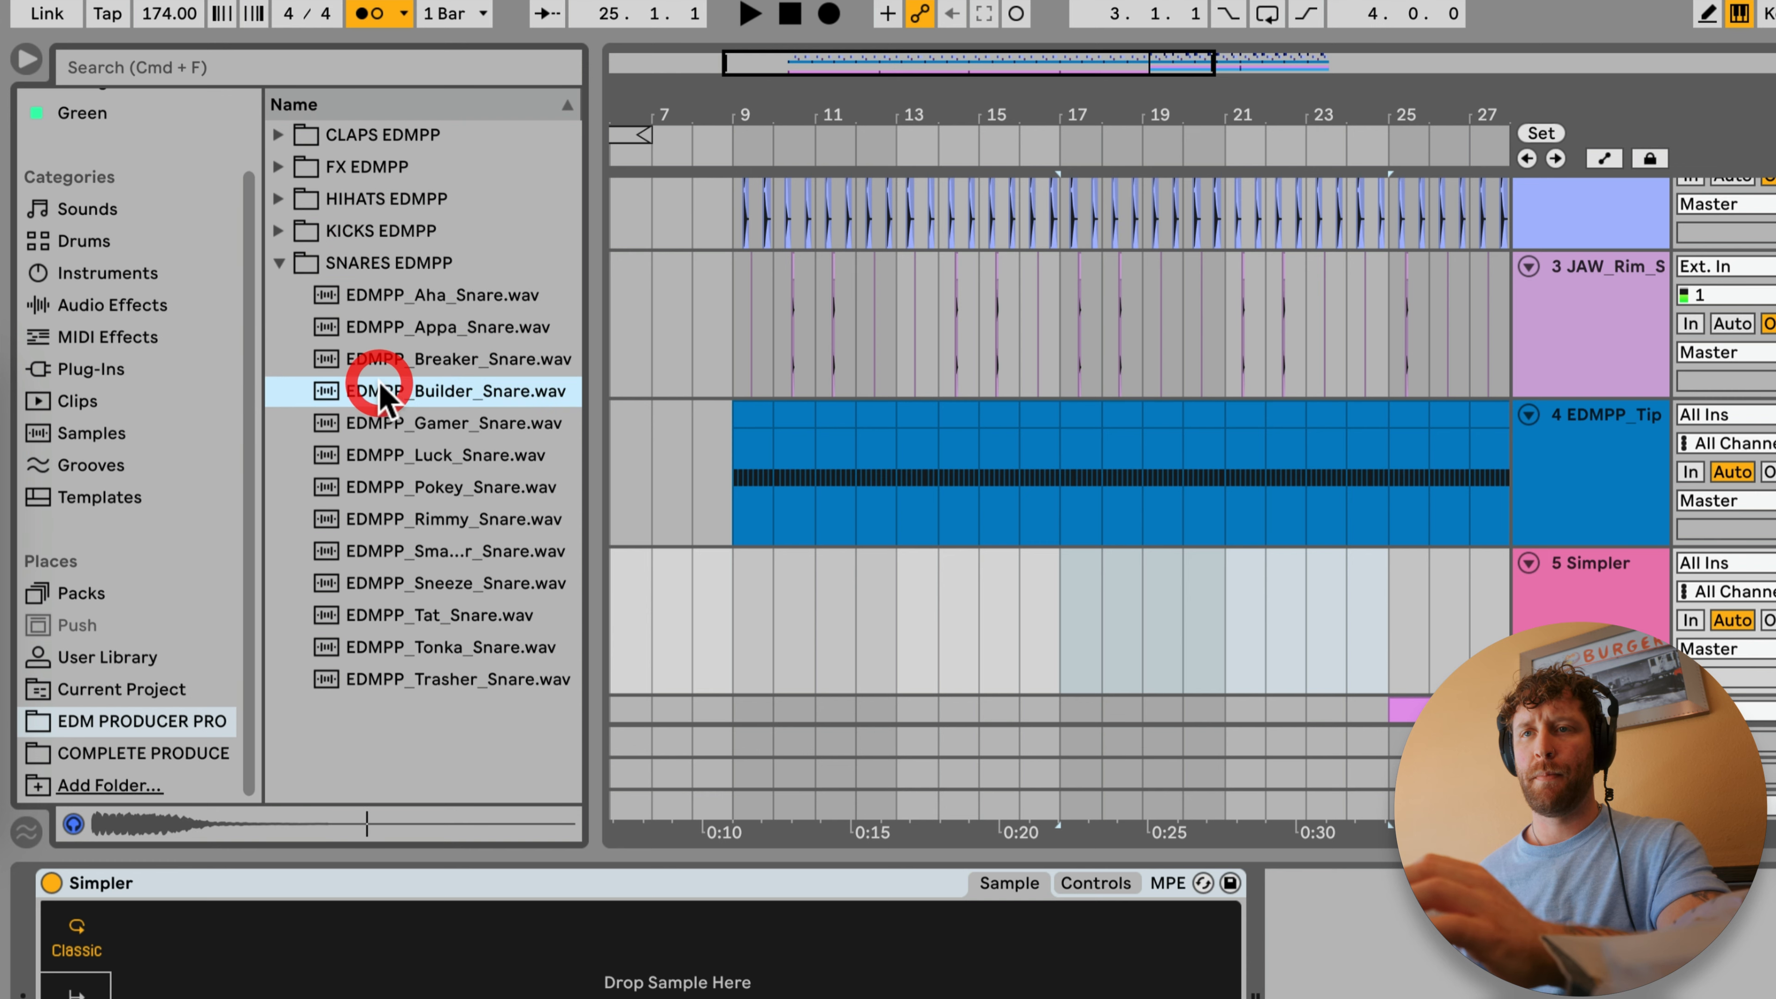
drag(368, 392, 445, 994)
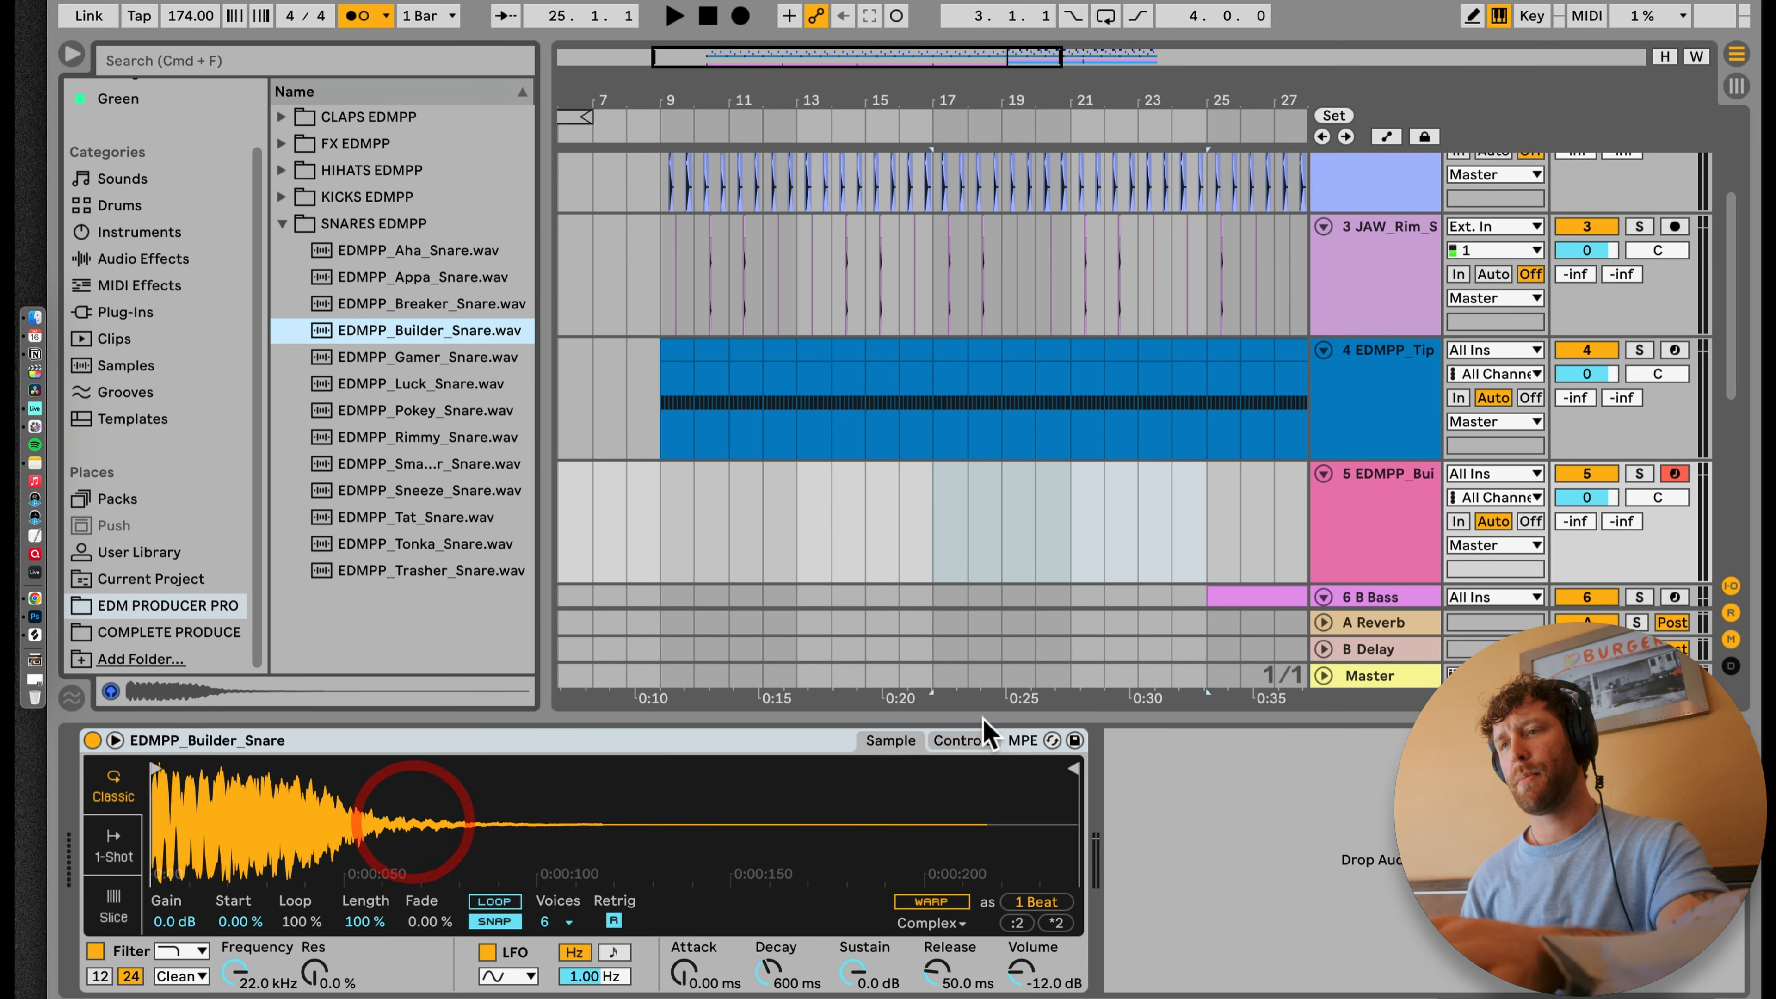
Step: Create a MIDI clip over bars 17 to 25 on the snare track and fill its opening four bars with repeated quarter-note C3 hits
scroll(992, 517, right, 5)
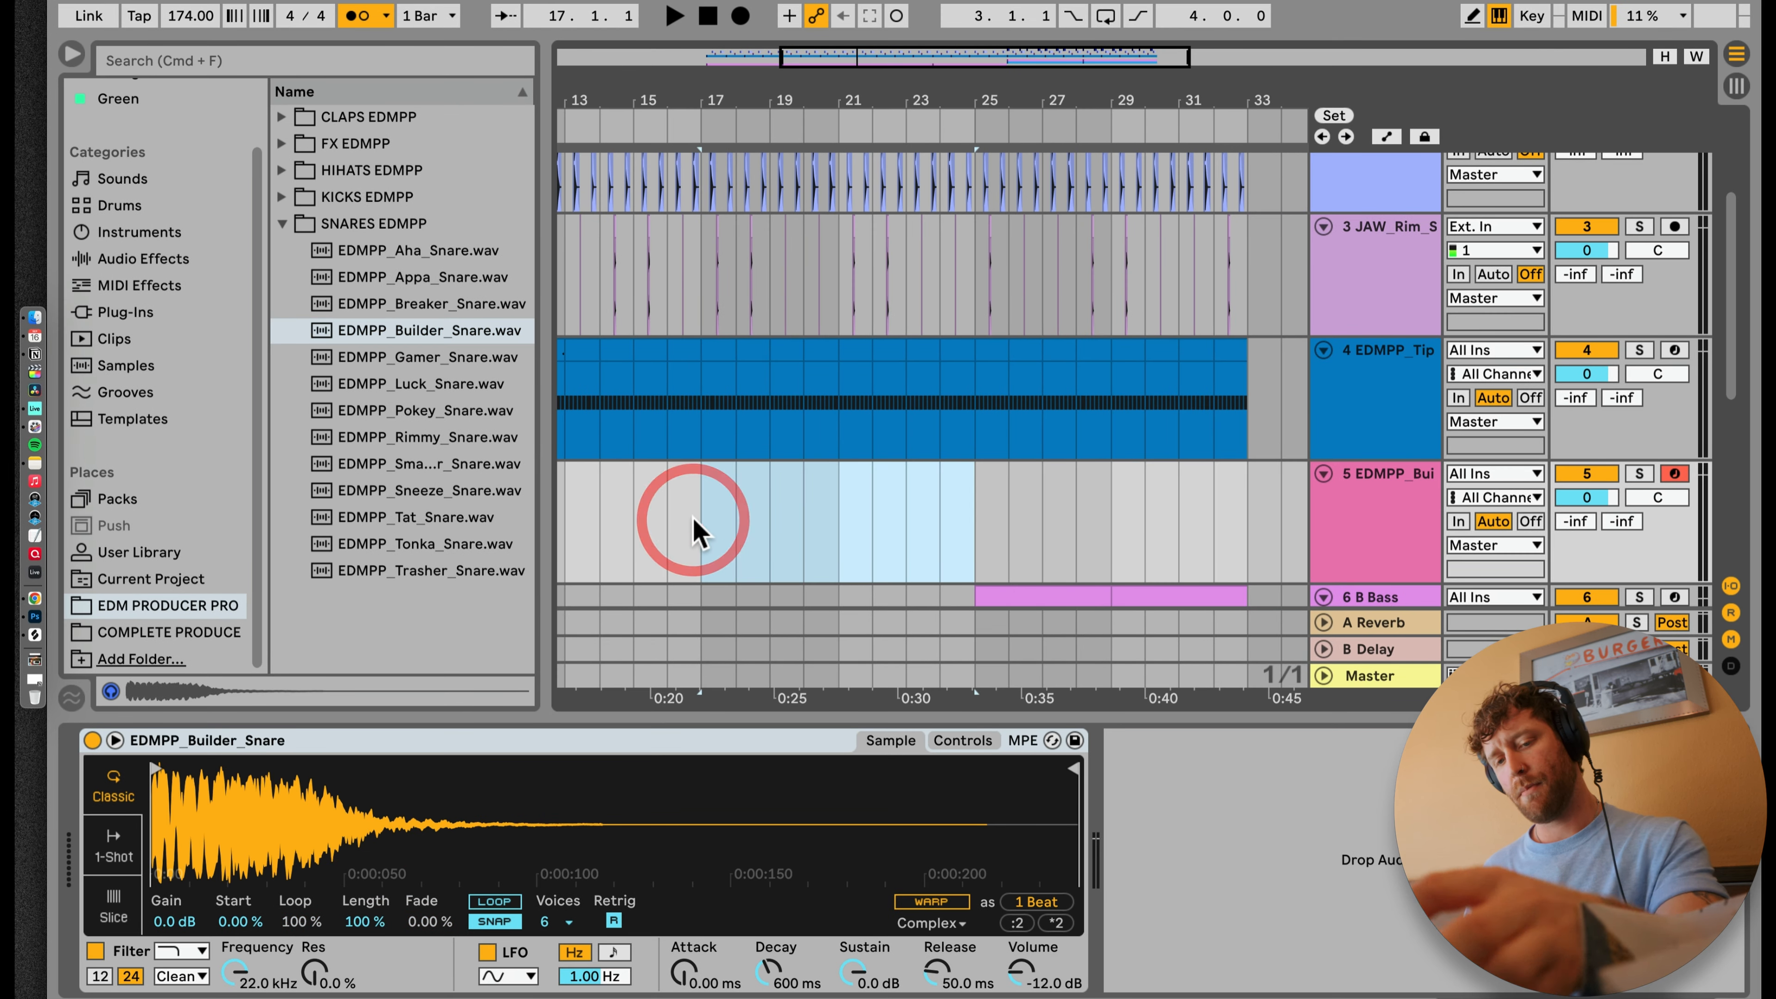
key(super+shift+m)
drag(627, 737, 598, 737)
double_click(693, 858)
click(714, 855)
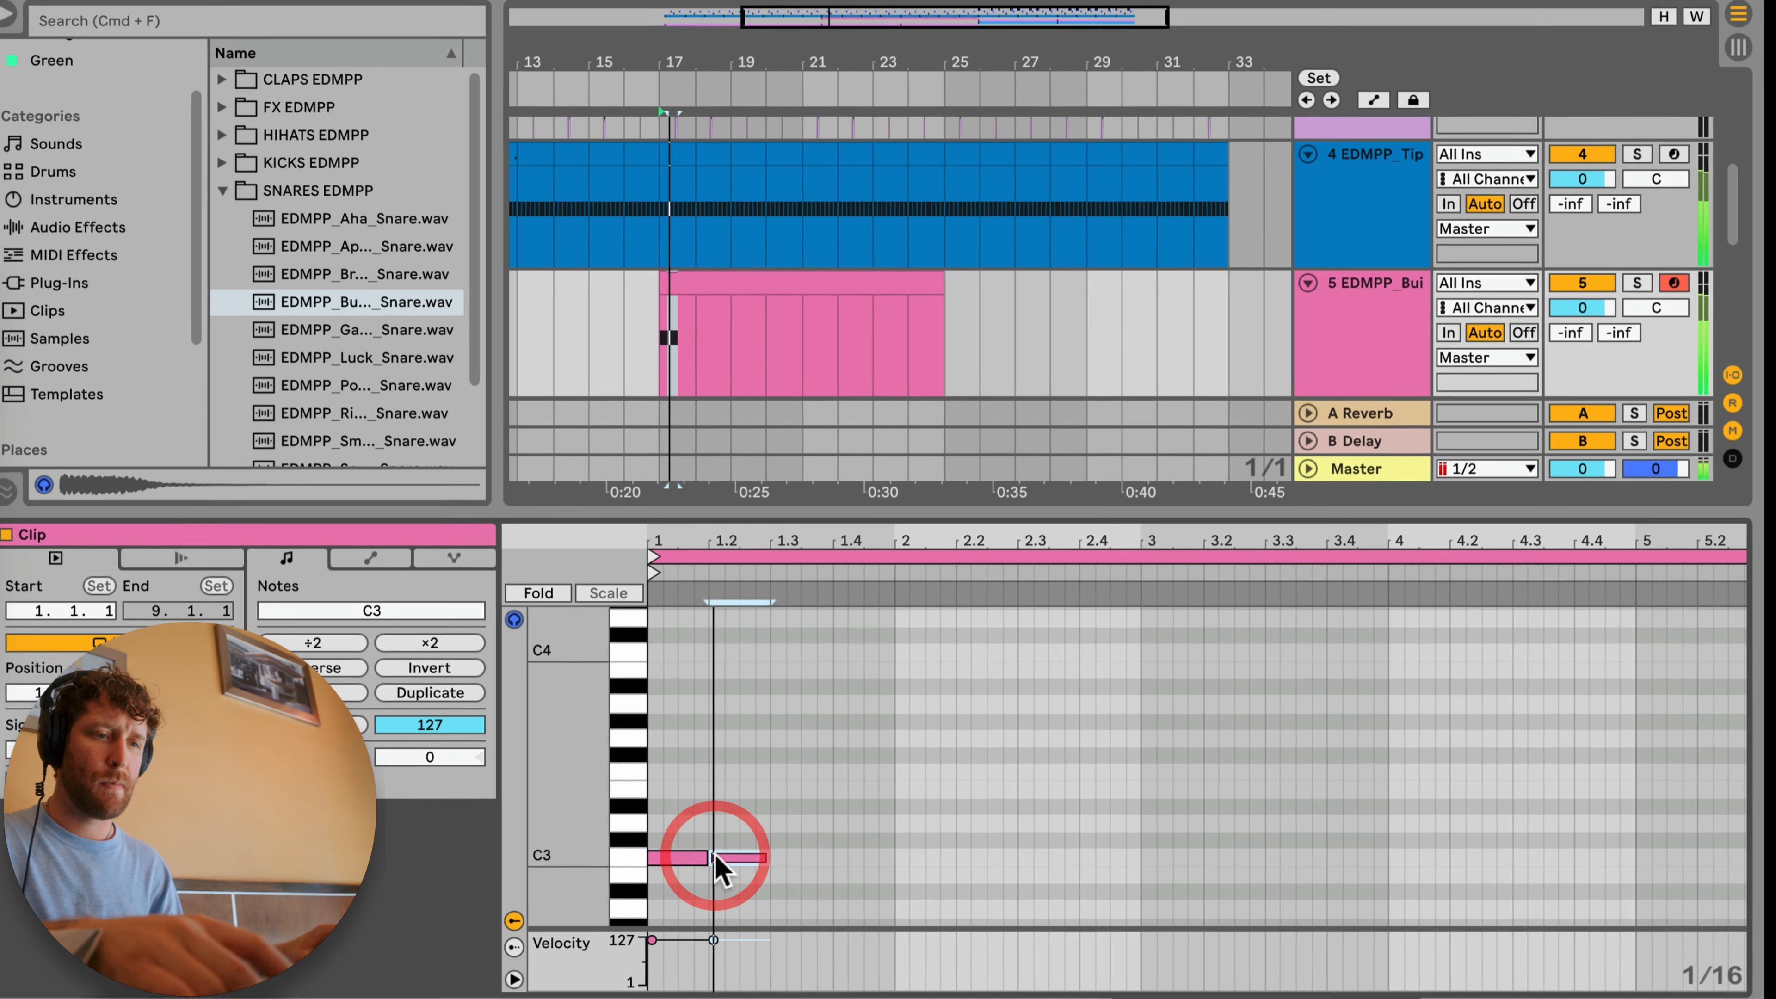
key(super+d)
key(super+d)
key(super+d)
key(super+d)
key(super+d)
key(super+d)
key(super+d)
key(super+d)
key(super+d)
key(super+d)
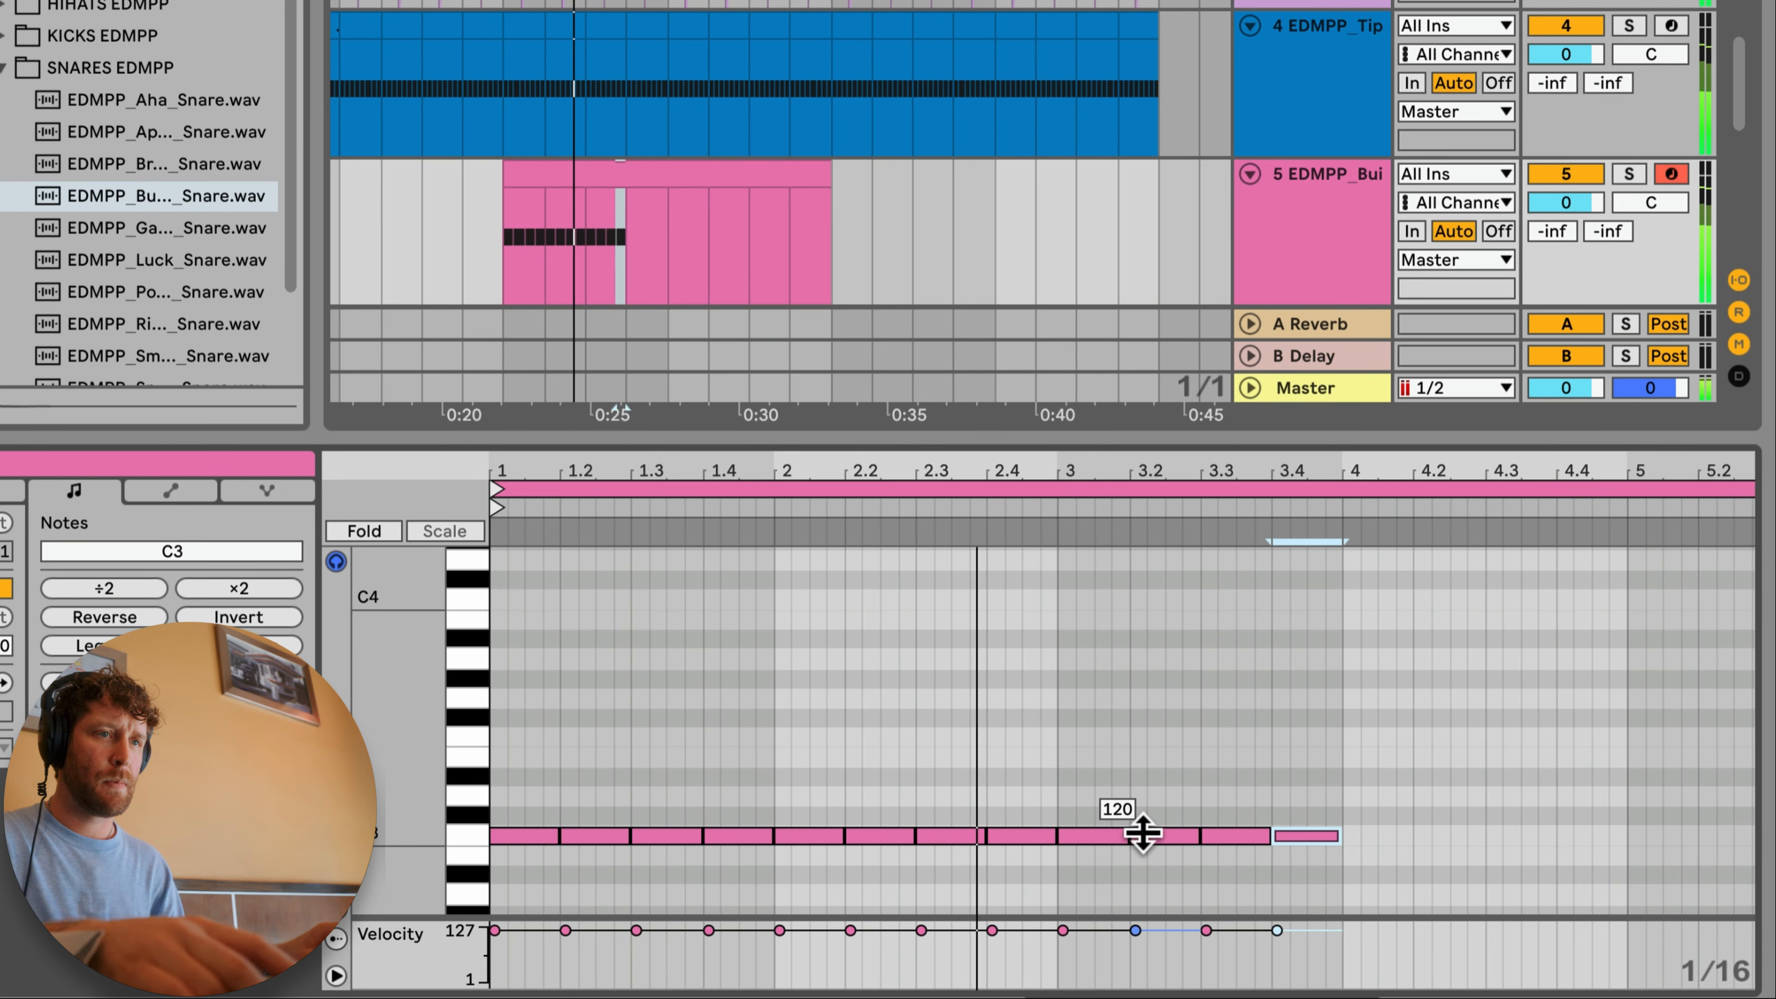
key(super+d)
key(super+d)
key(super+d)
key(super+d)
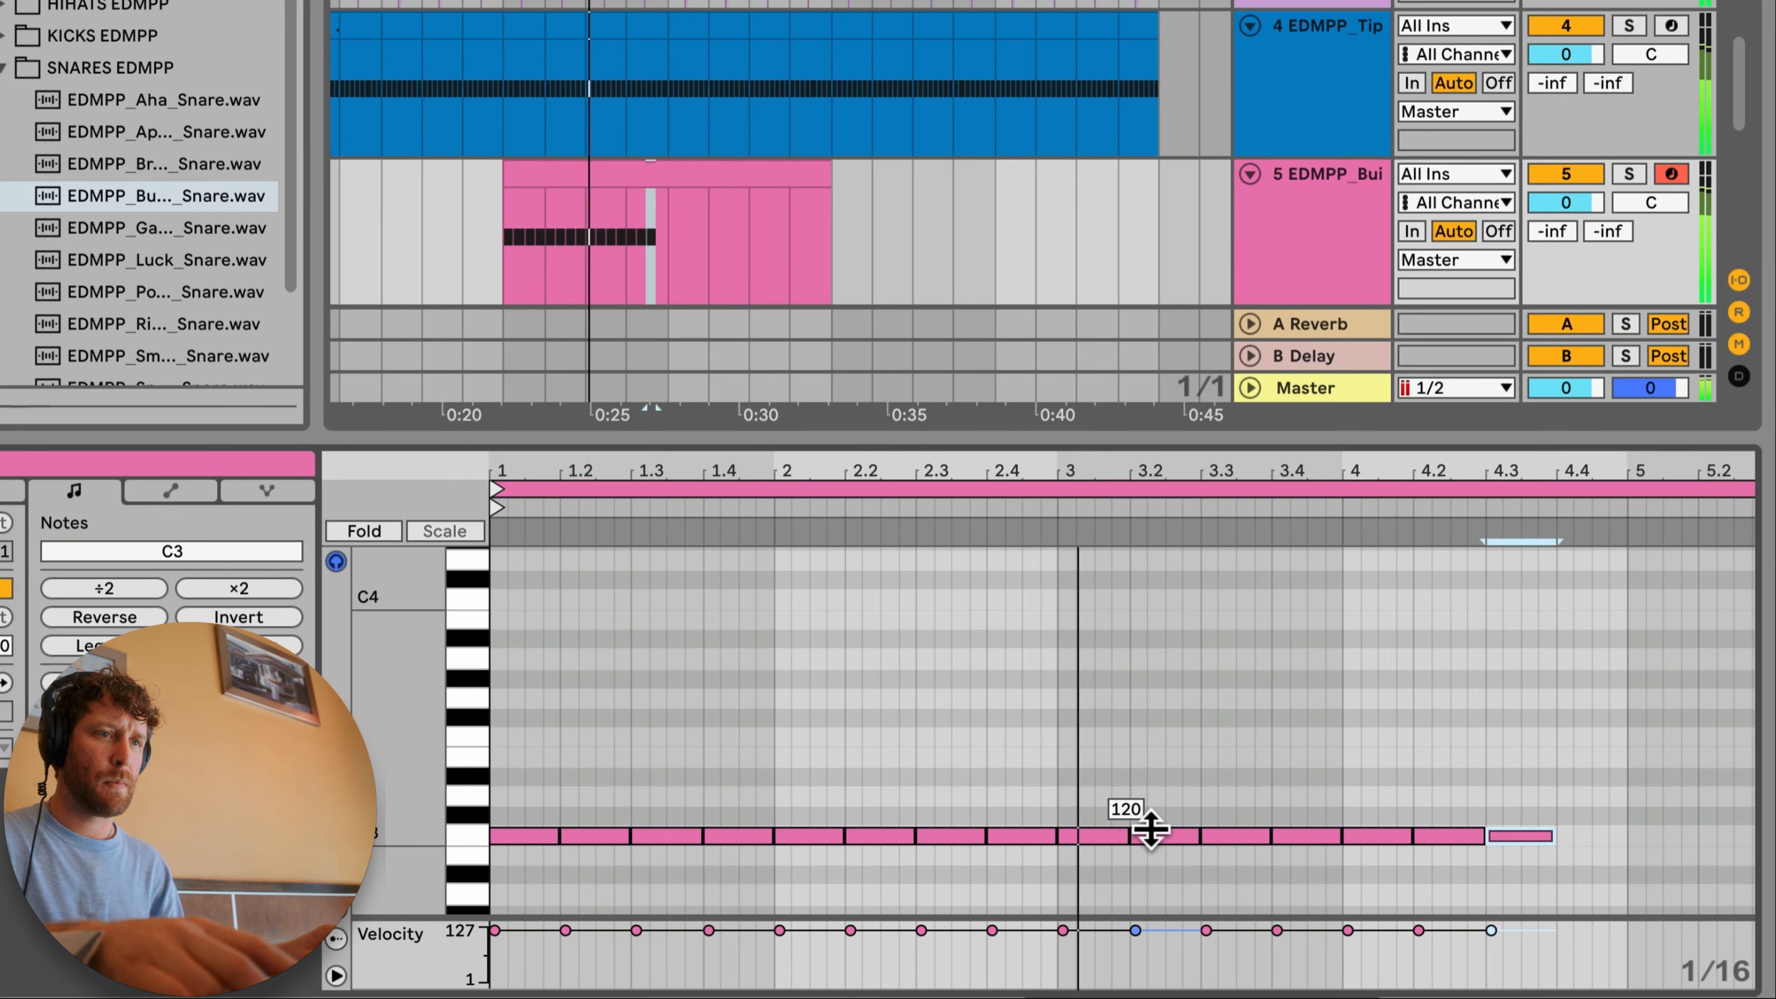
Step: Continue the C3 snare hits with eighth notes through clip bars 5 and 6 and sixteenth notes from bar 7 onward
scroll(1280, 861, right, 10)
key(super+d)
key(space)
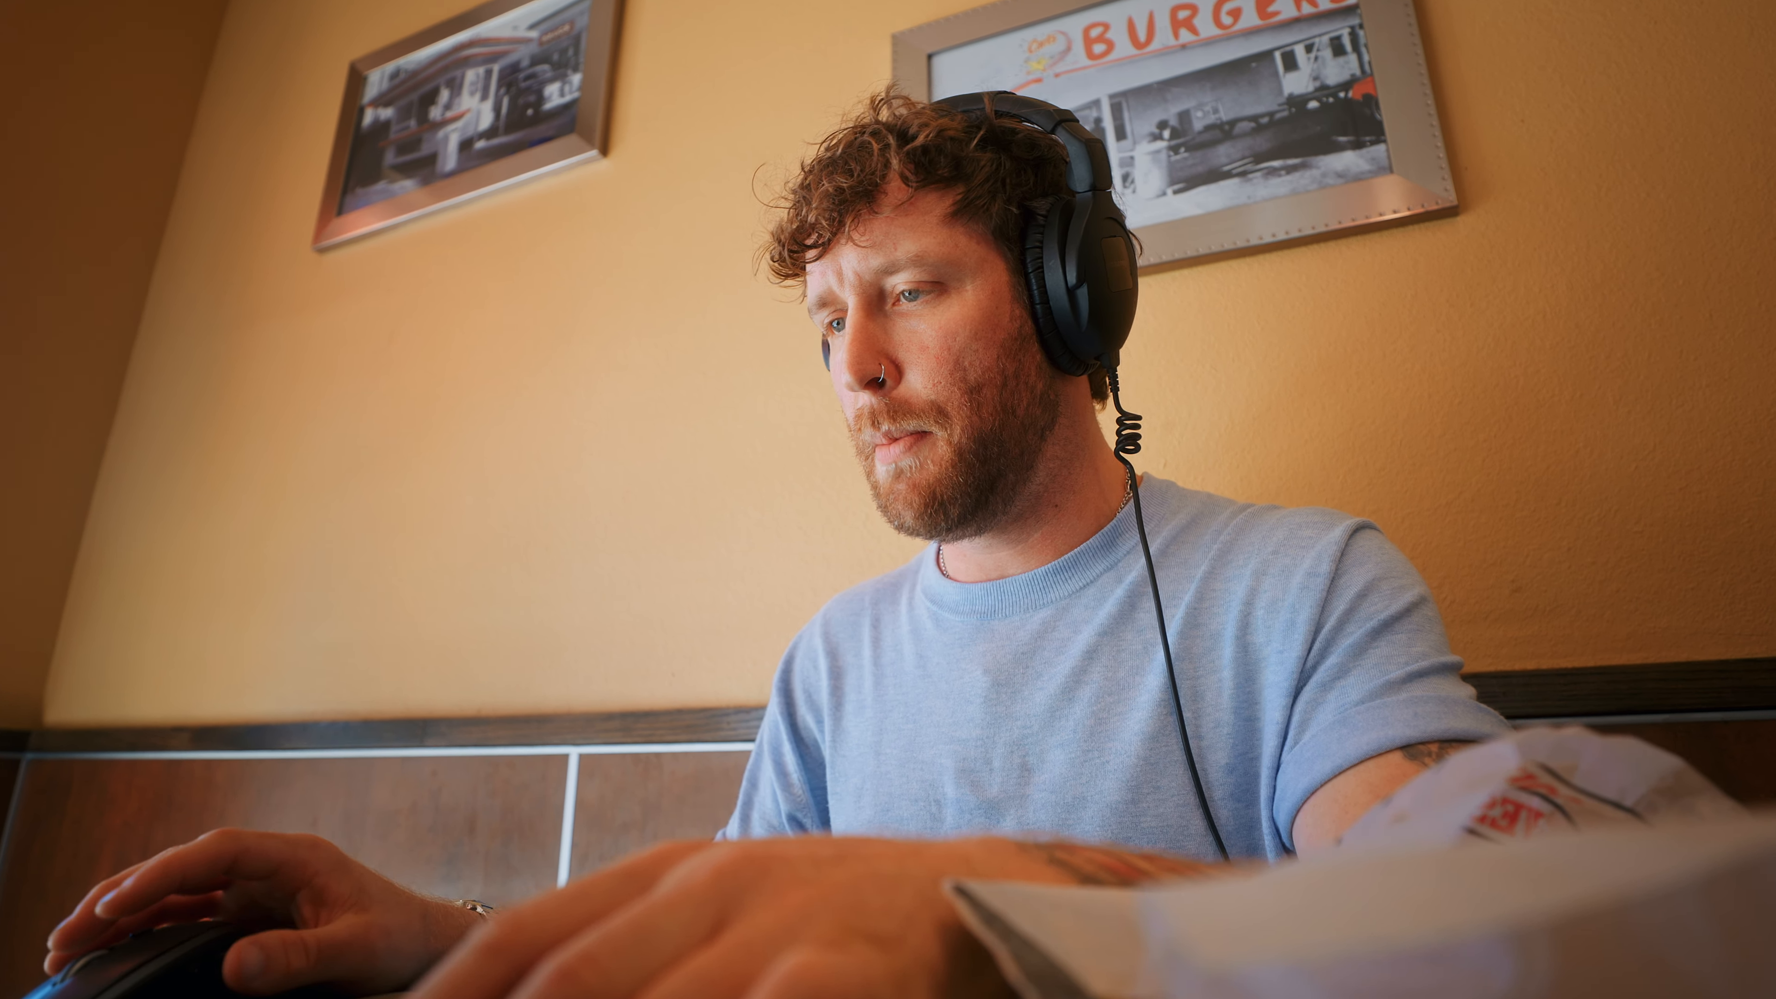
click(1173, 511)
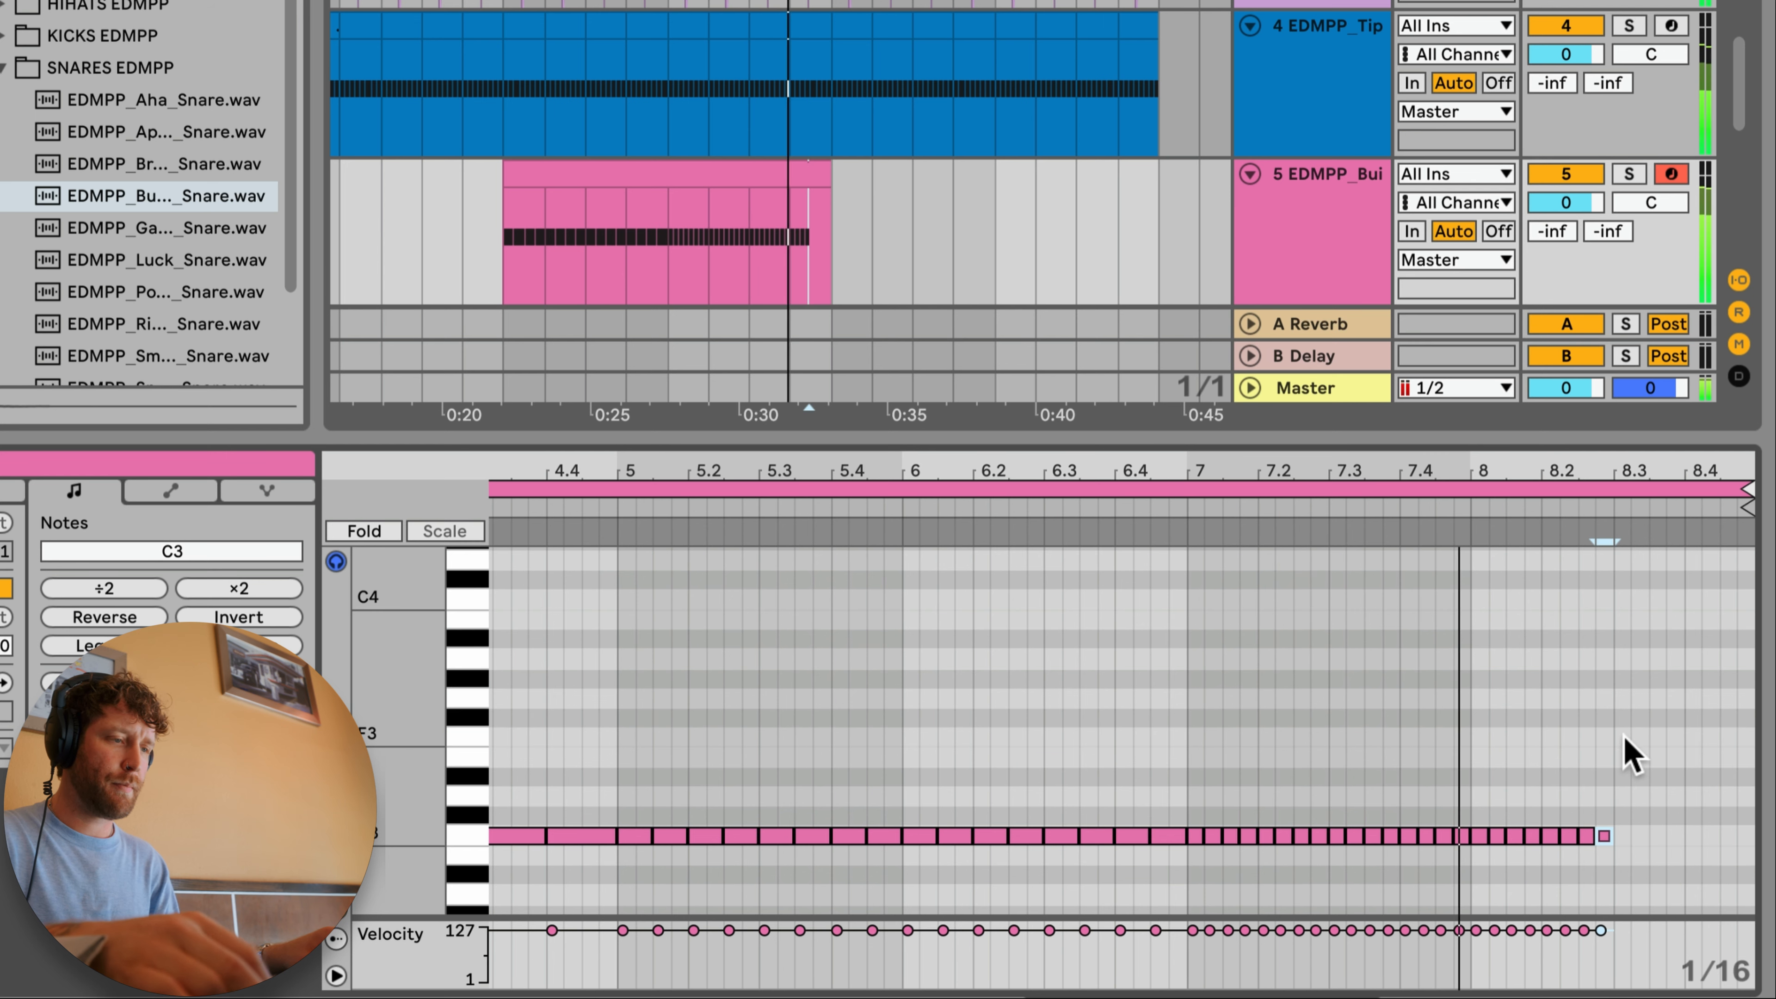
key(super+d)
key(super+d)
key(super+d)
key(super+d)
key(super+d)
key(super+d)
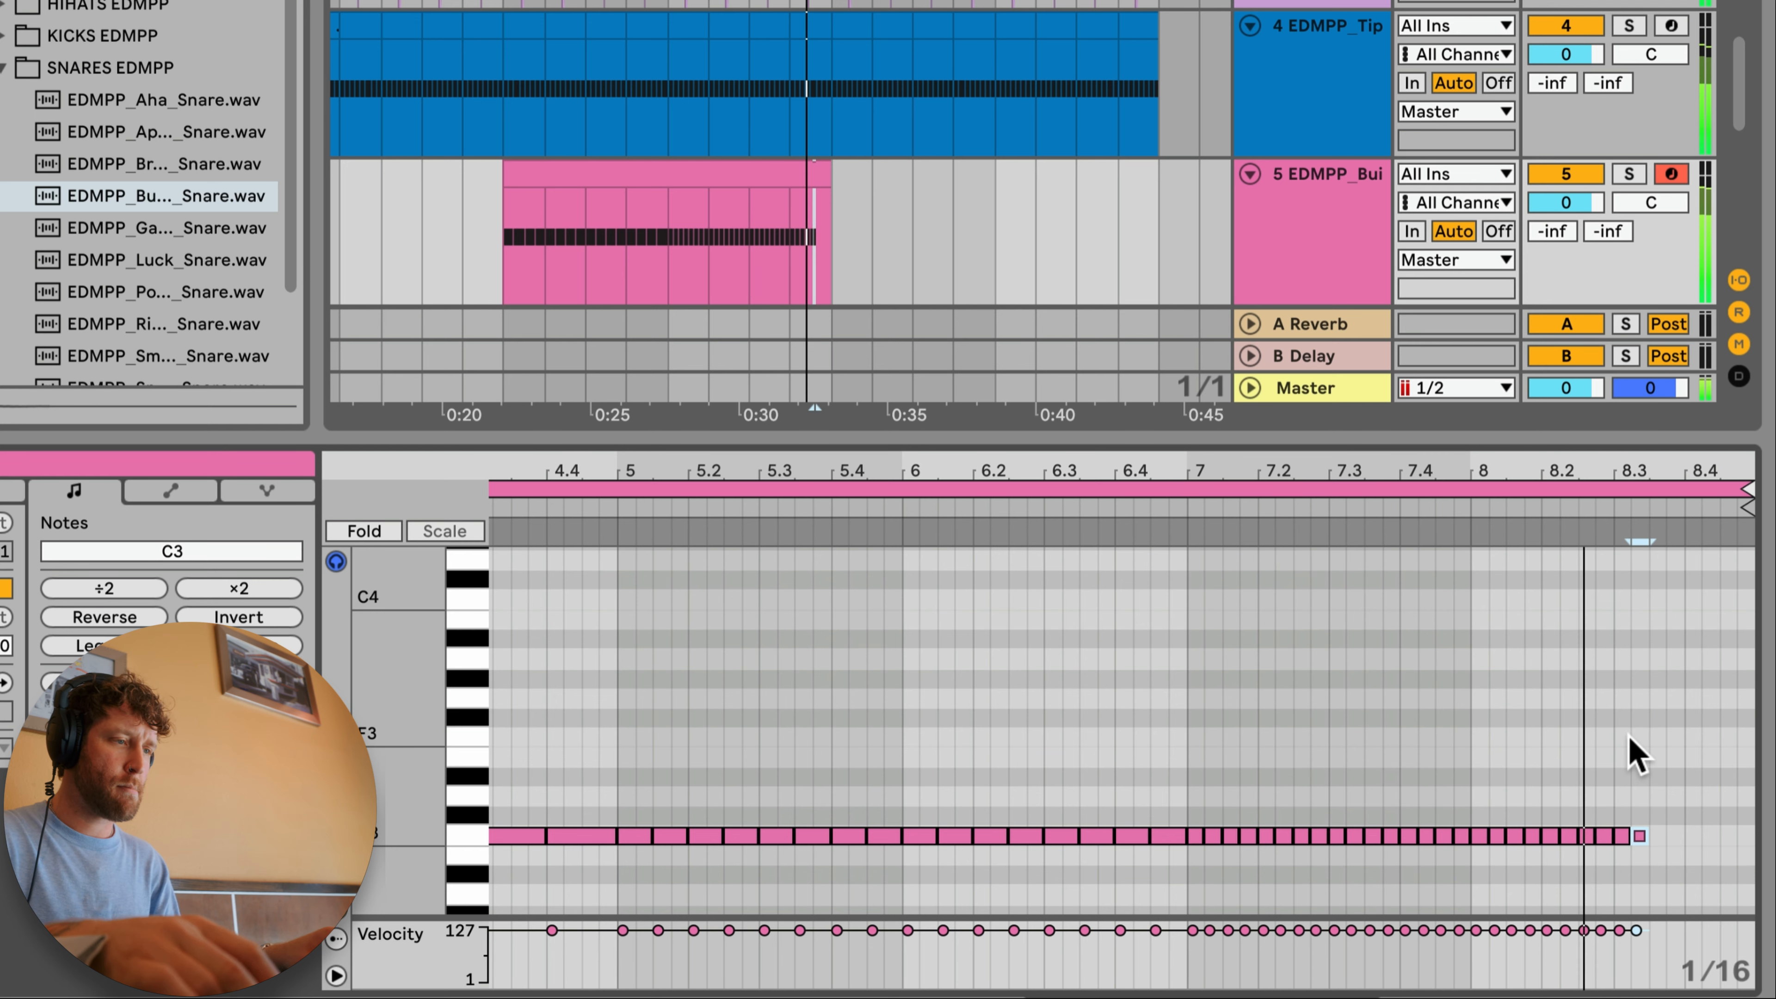
Step: Stop playback and delete the snare hits that follow the first sixteenth of clip bar 8
key(space)
drag(1490, 813, 1775, 902)
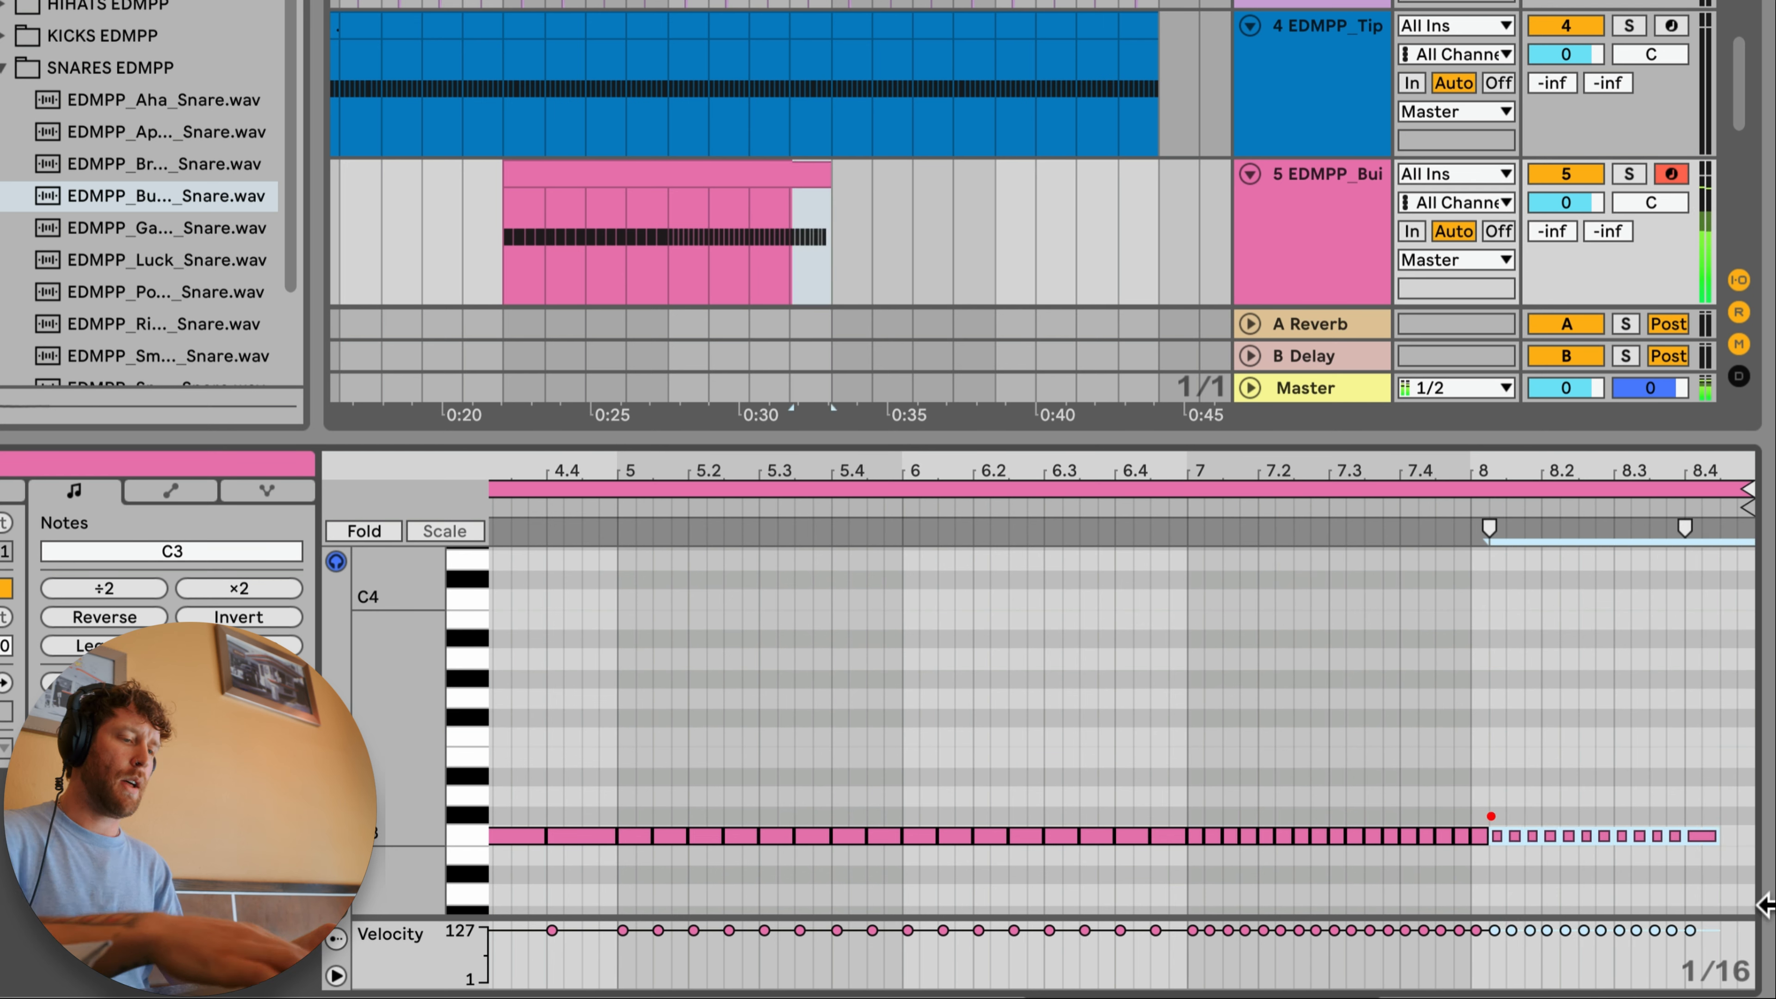
key(BackSpace)
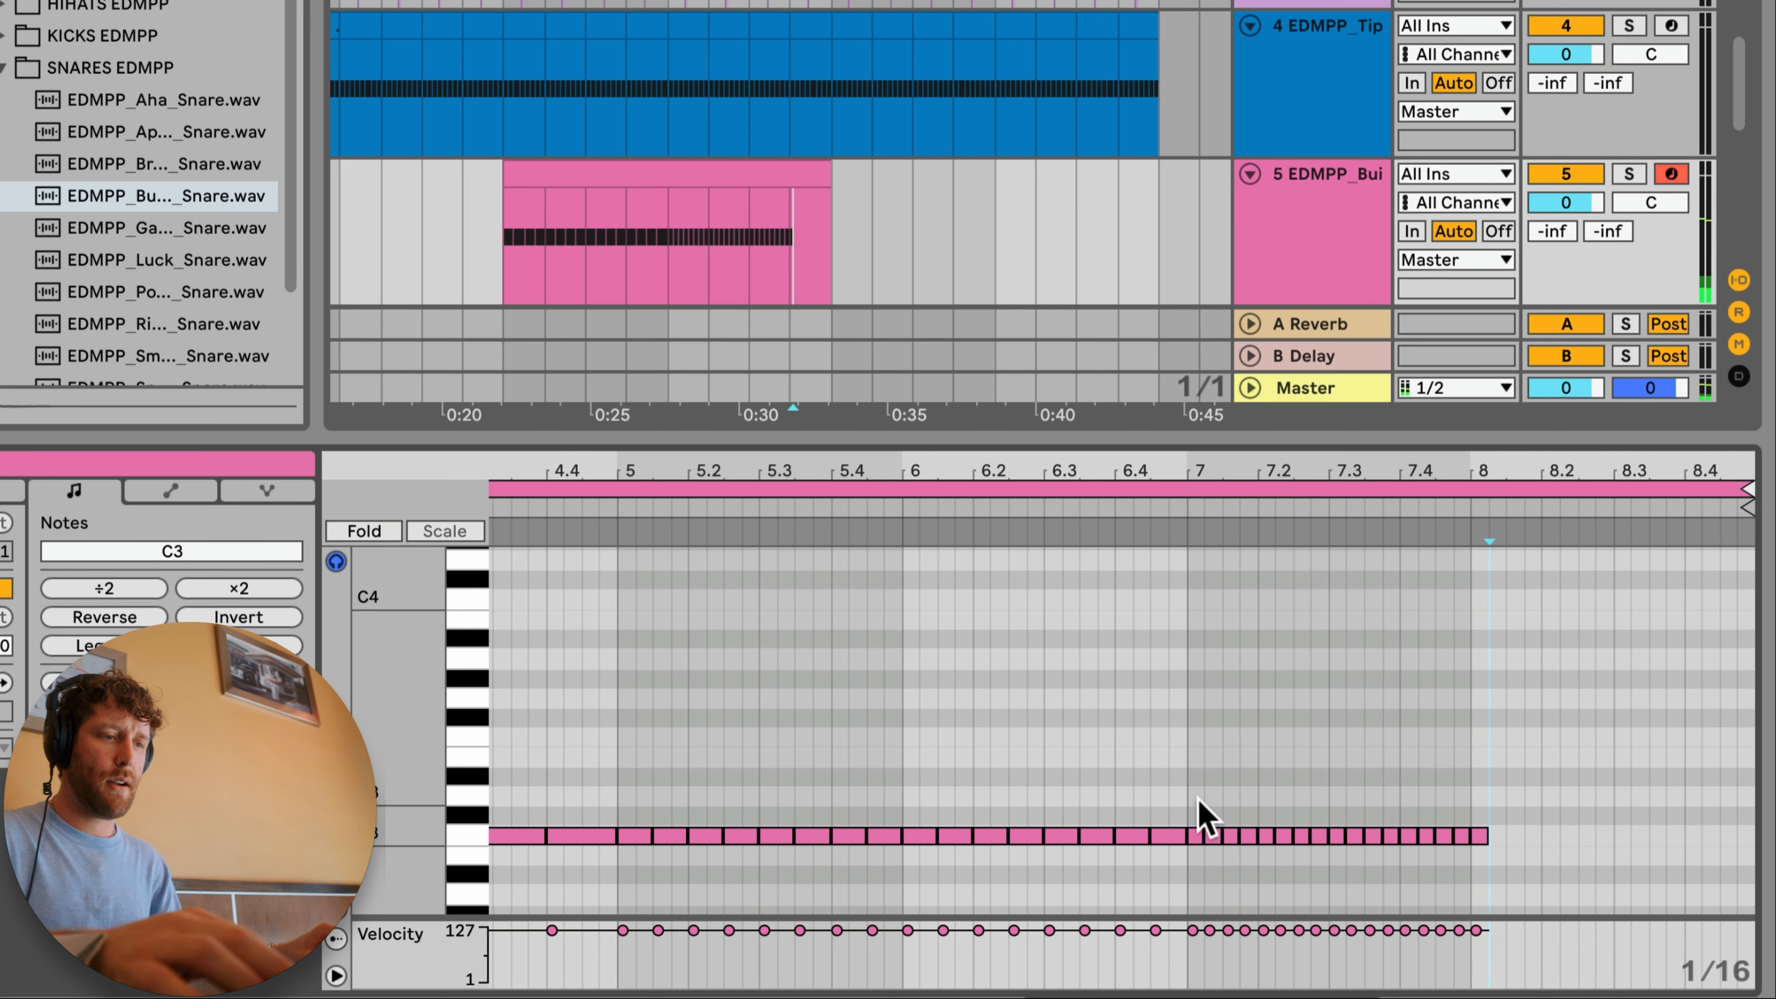
Step: Raise the sixteenth-note hits from clip bar 7 one semitone per hit to form a rising pitch staircase
drag(1210, 803, 1529, 878)
key(Up)
drag(1225, 789, 1664, 887)
key(Up)
drag(1254, 764, 1545, 857)
key(Up)
key(Up)
drag(1280, 731, 1581, 805)
key(Up)
Step: Play back the snare build with the other tracks from midway through its clip, and reopen the clip's notes
click(654, 218)
key(space)
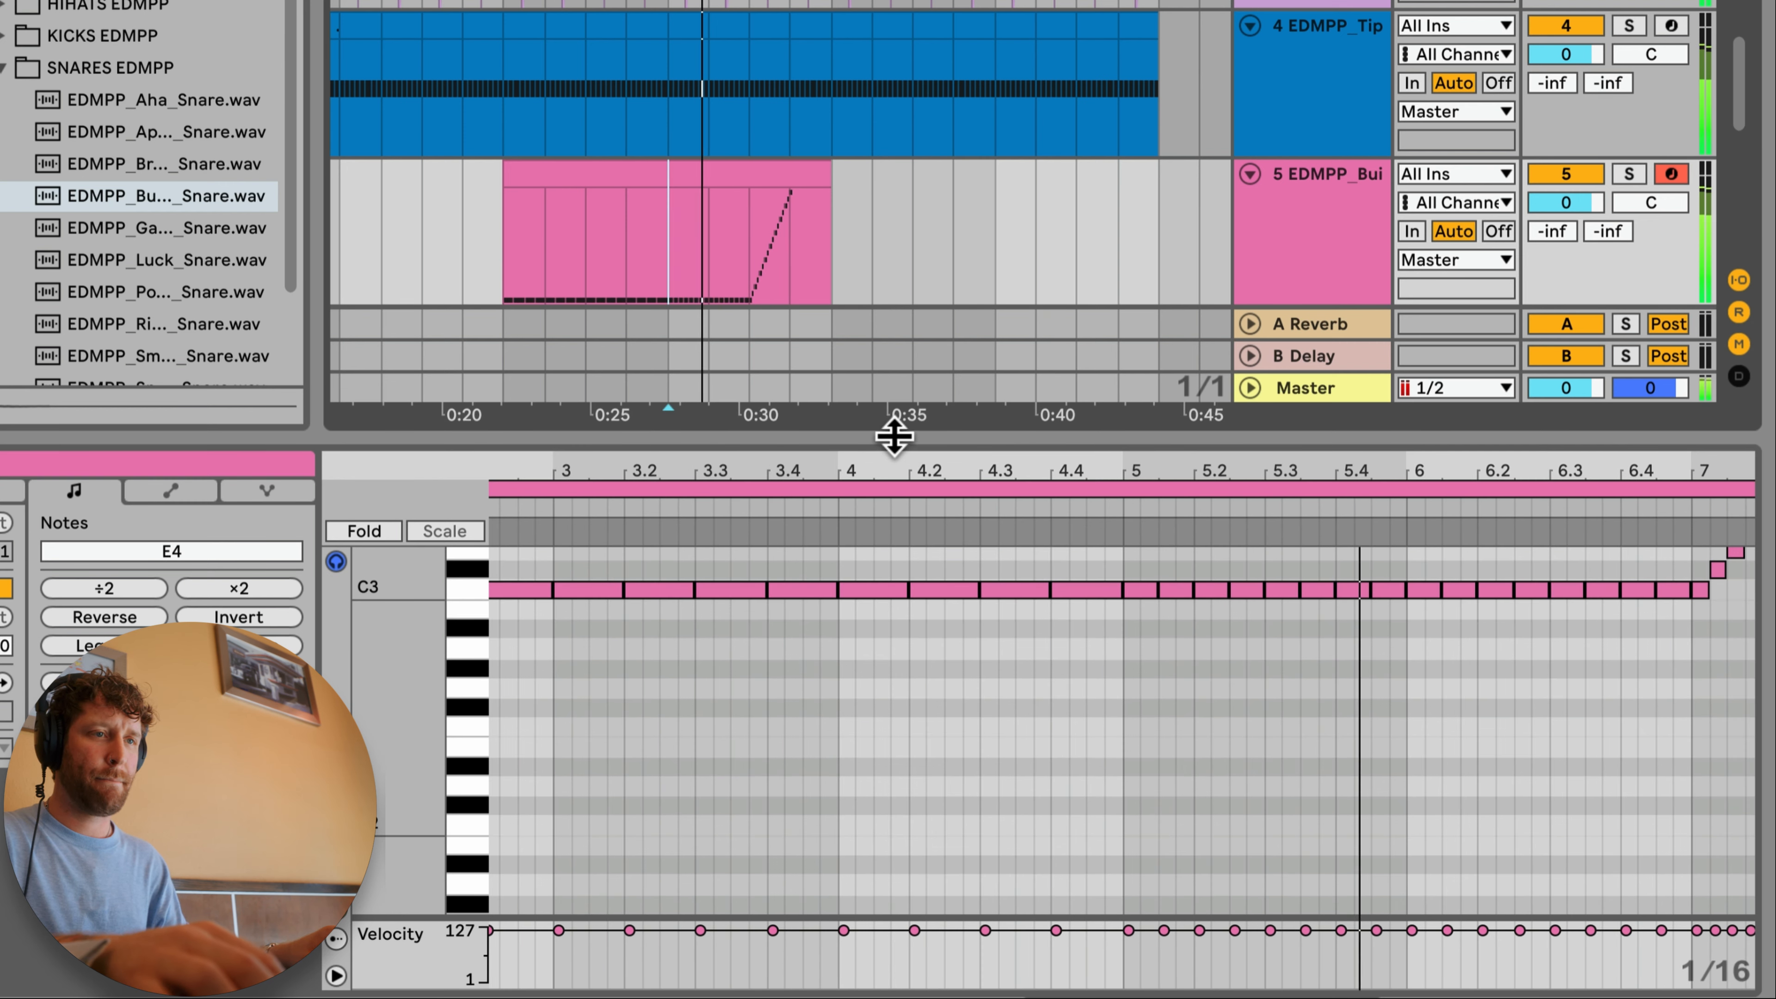
drag(892, 430, 871, 535)
scroll(797, 231, up, 5)
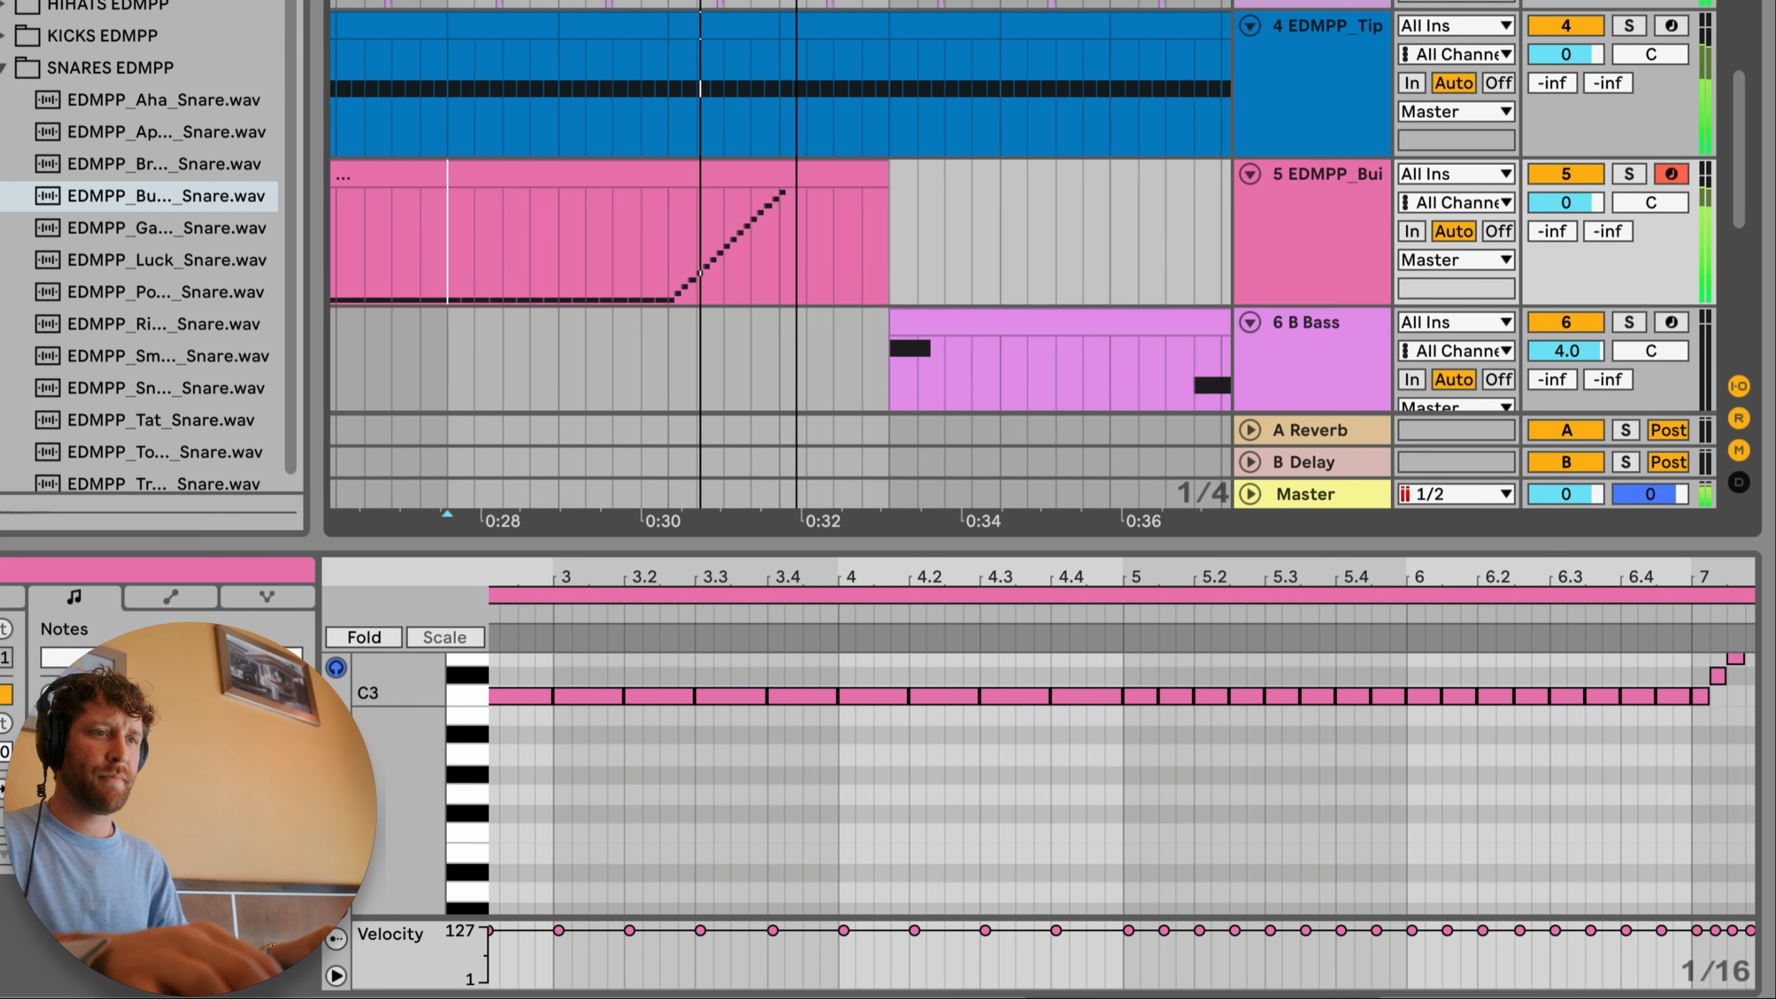
scroll(1031, 332, up, 4)
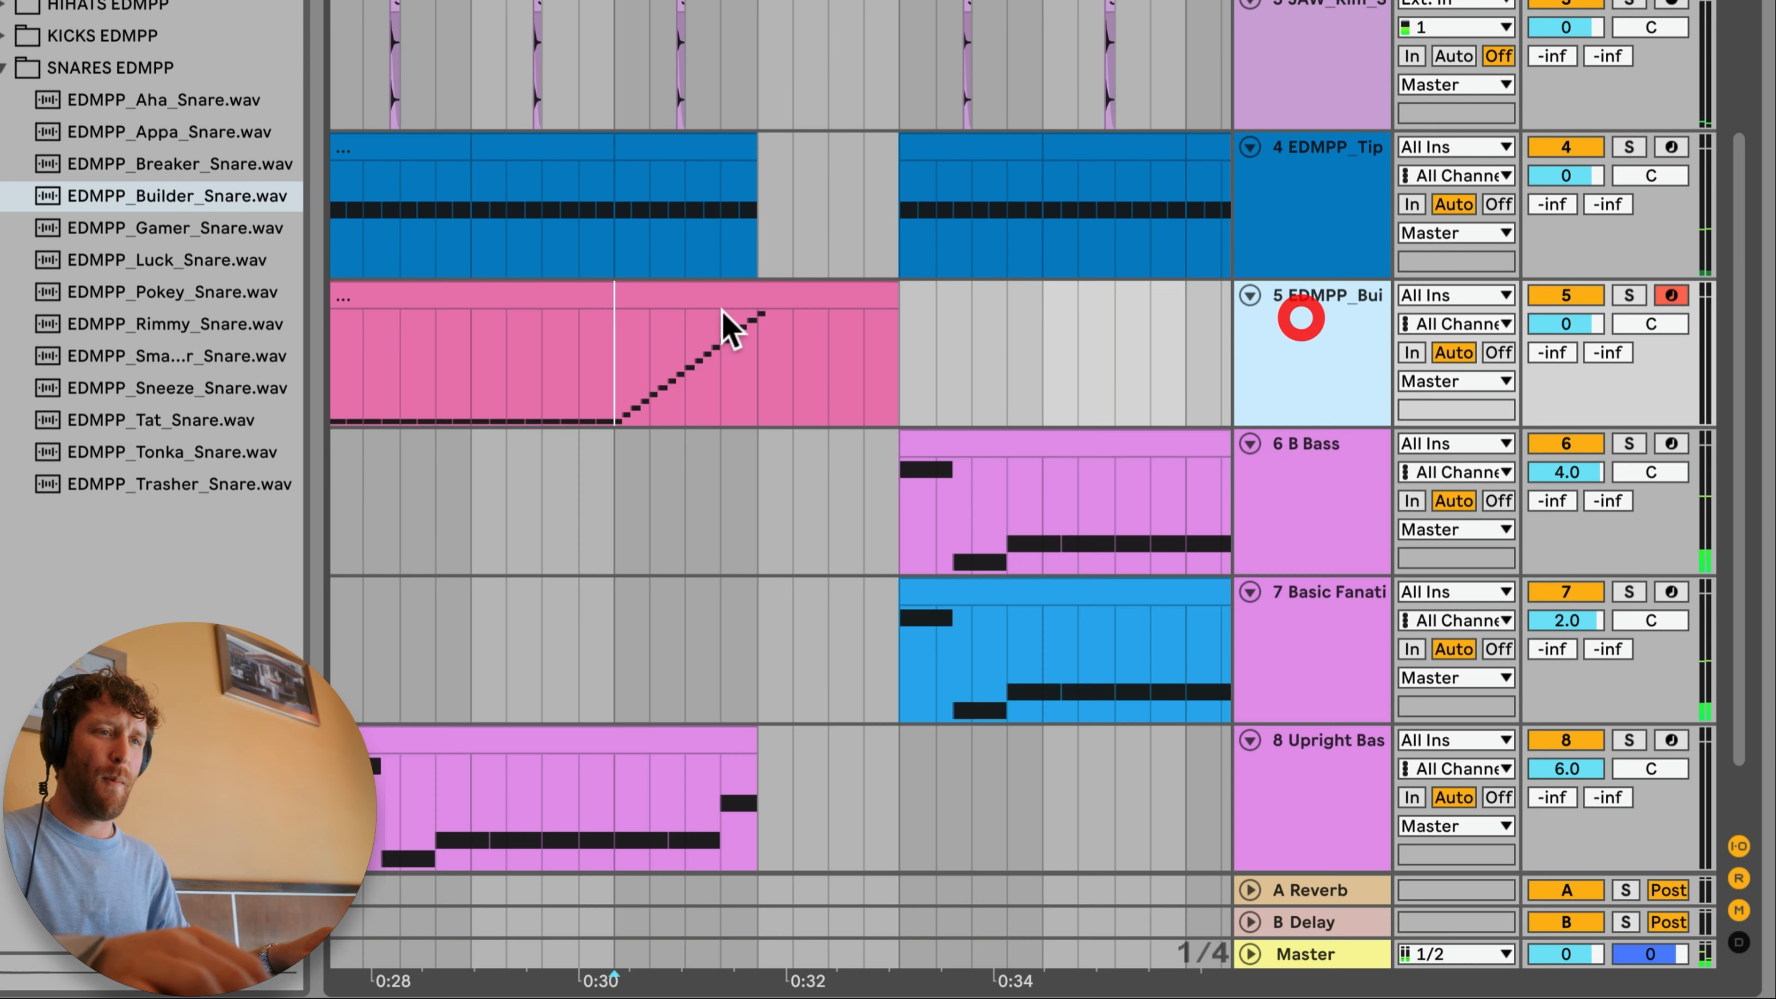
double_click(725, 341)
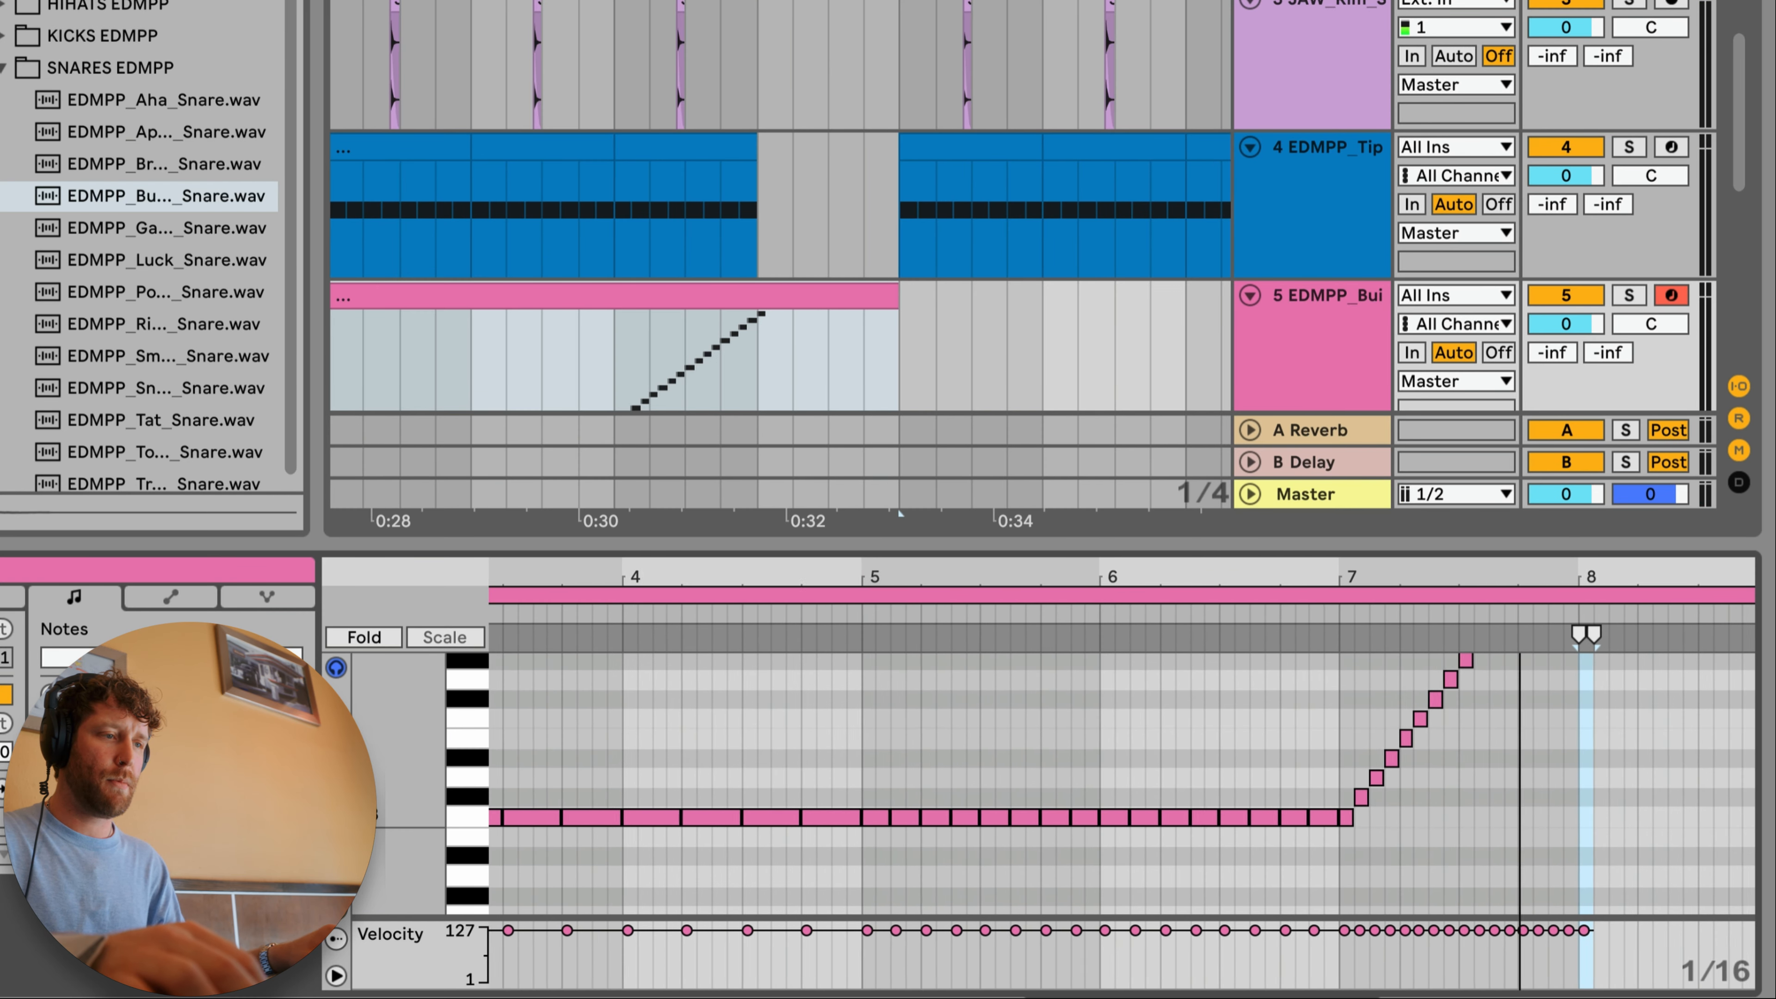
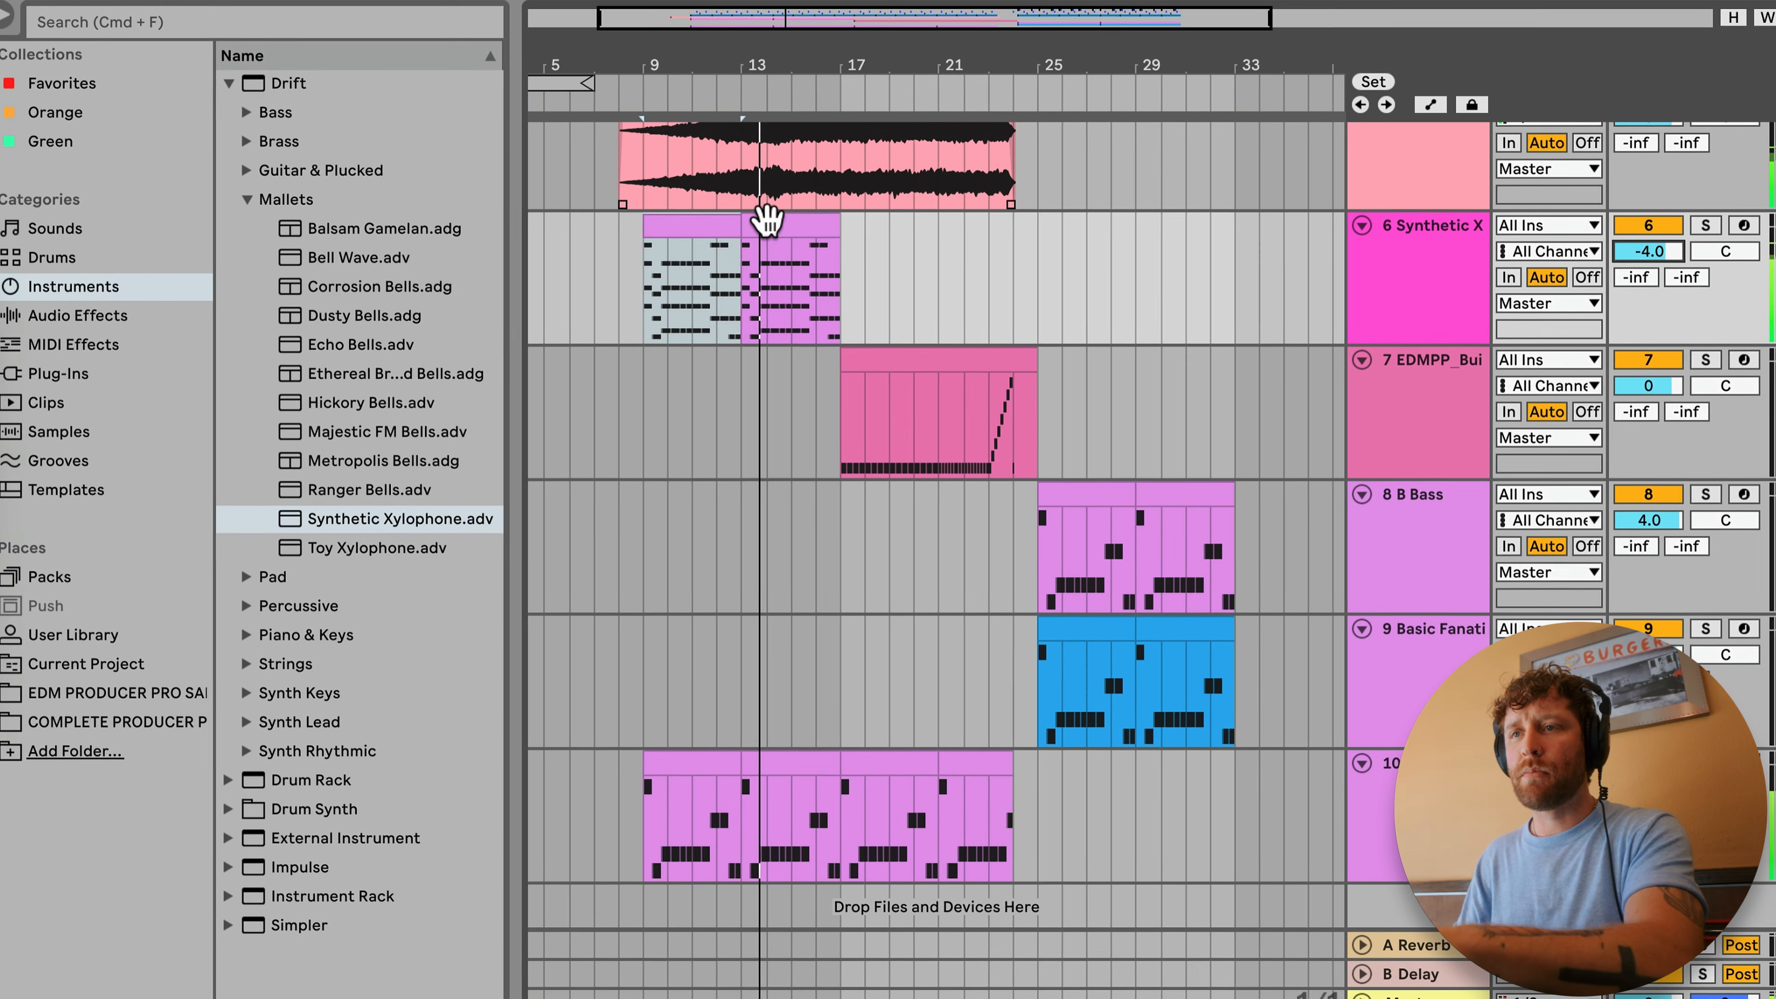
Step: Duplicate both Synthetic Xylophone clips so the melody also fills bars 17 to 25
click(769, 222)
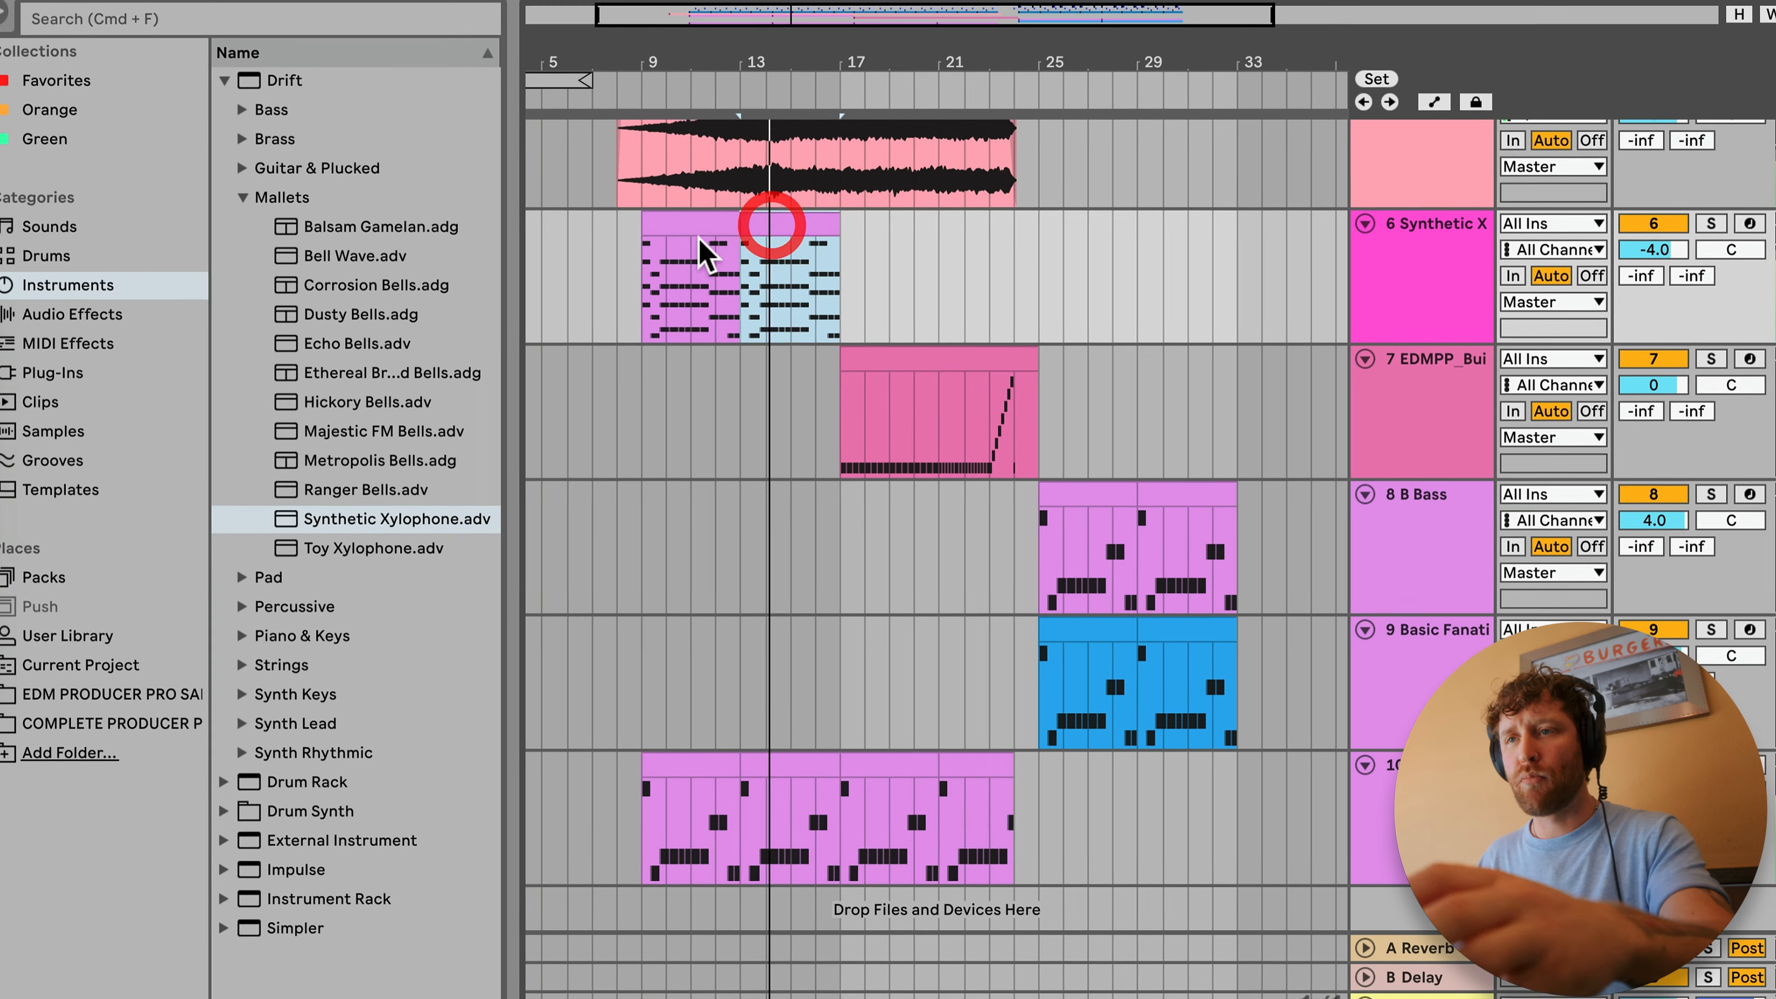
click(681, 221)
key(ctrl+d)
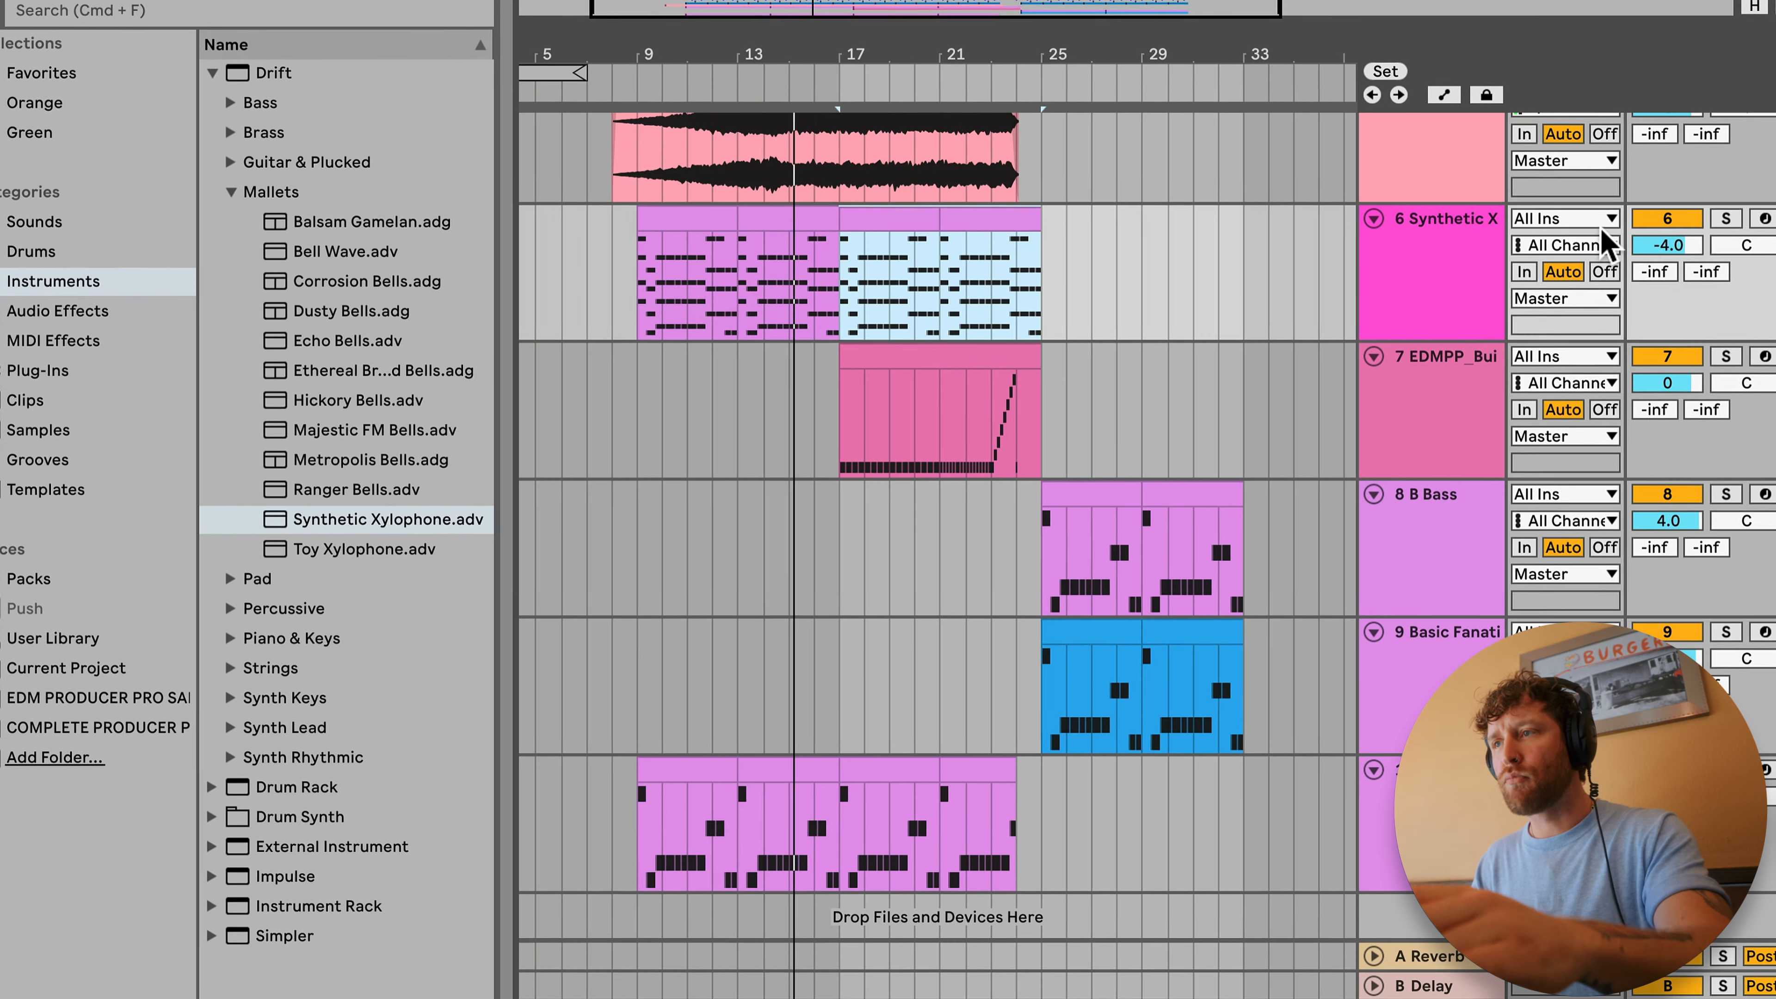
Step: Set the track volumes of Inclement Drone Pad to 2.0, Synthetic Xylophone to -6.0 and the snare build to -3.0
scroll(1601, 244, up, 3)
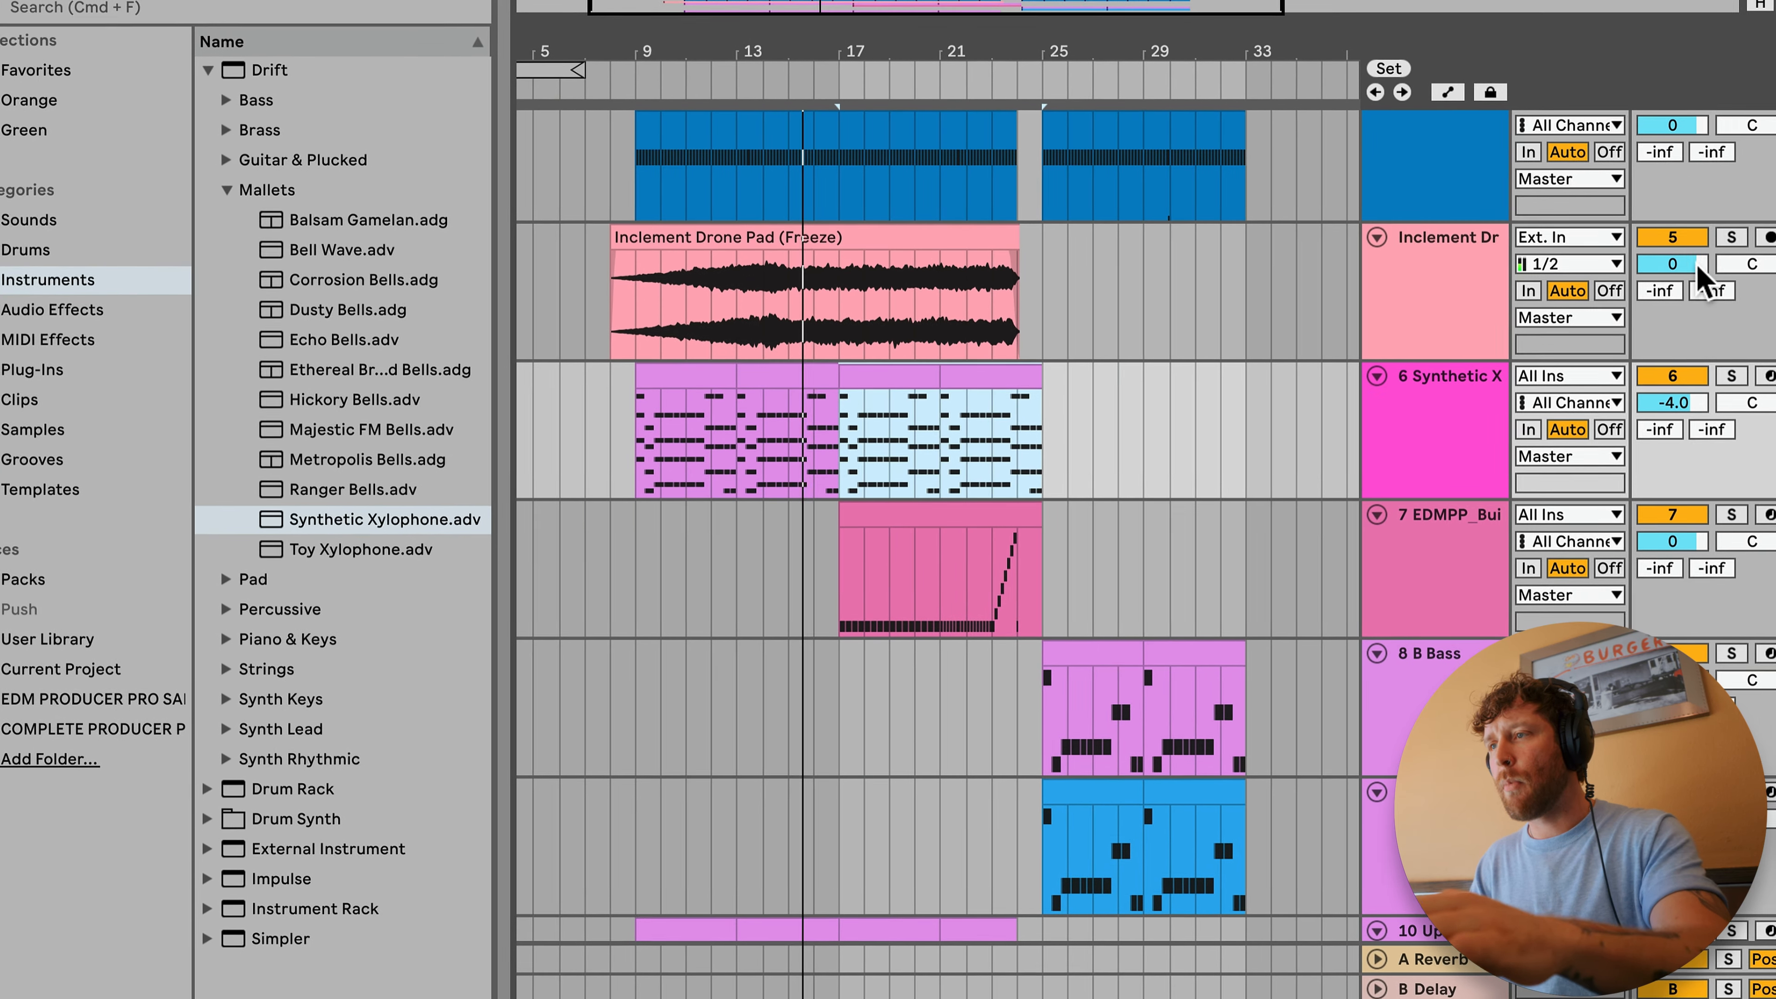
drag(1699, 396, 1705, 414)
scroll(1357, 451, down, 3)
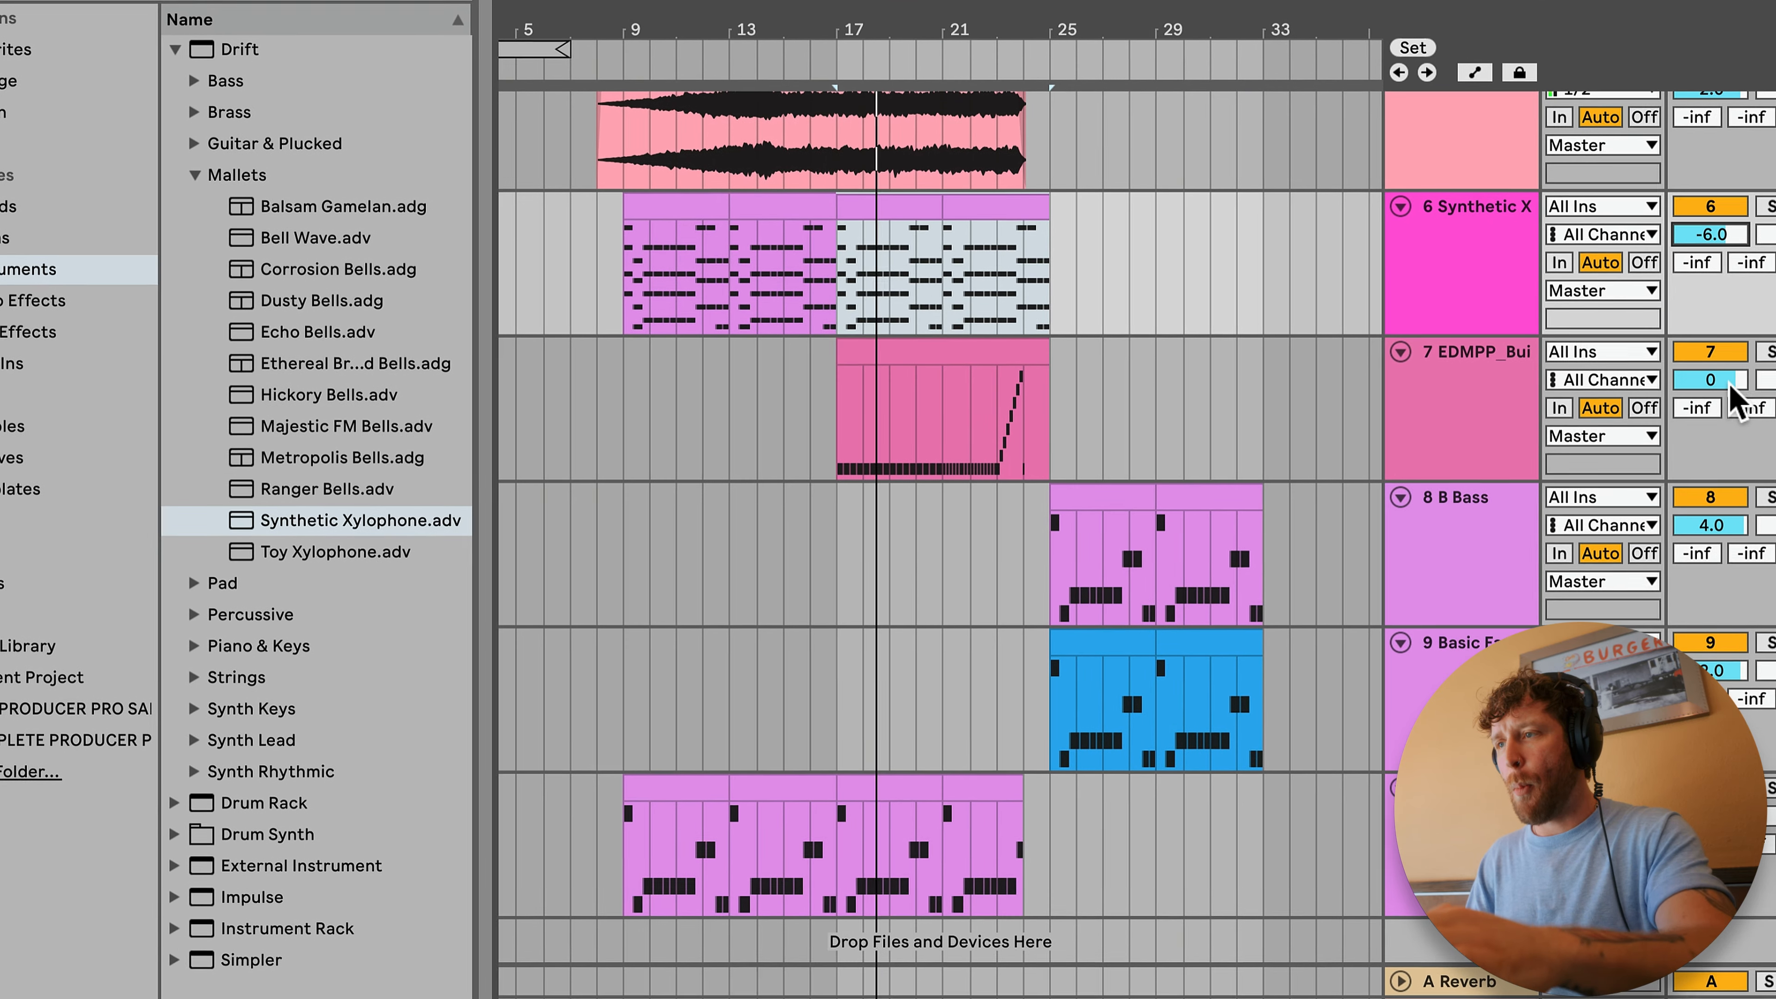
drag(1719, 381, 1720, 396)
Step: Insert an audio track below the snare build and search the sample library app for "kshmr swee"
key(super+t)
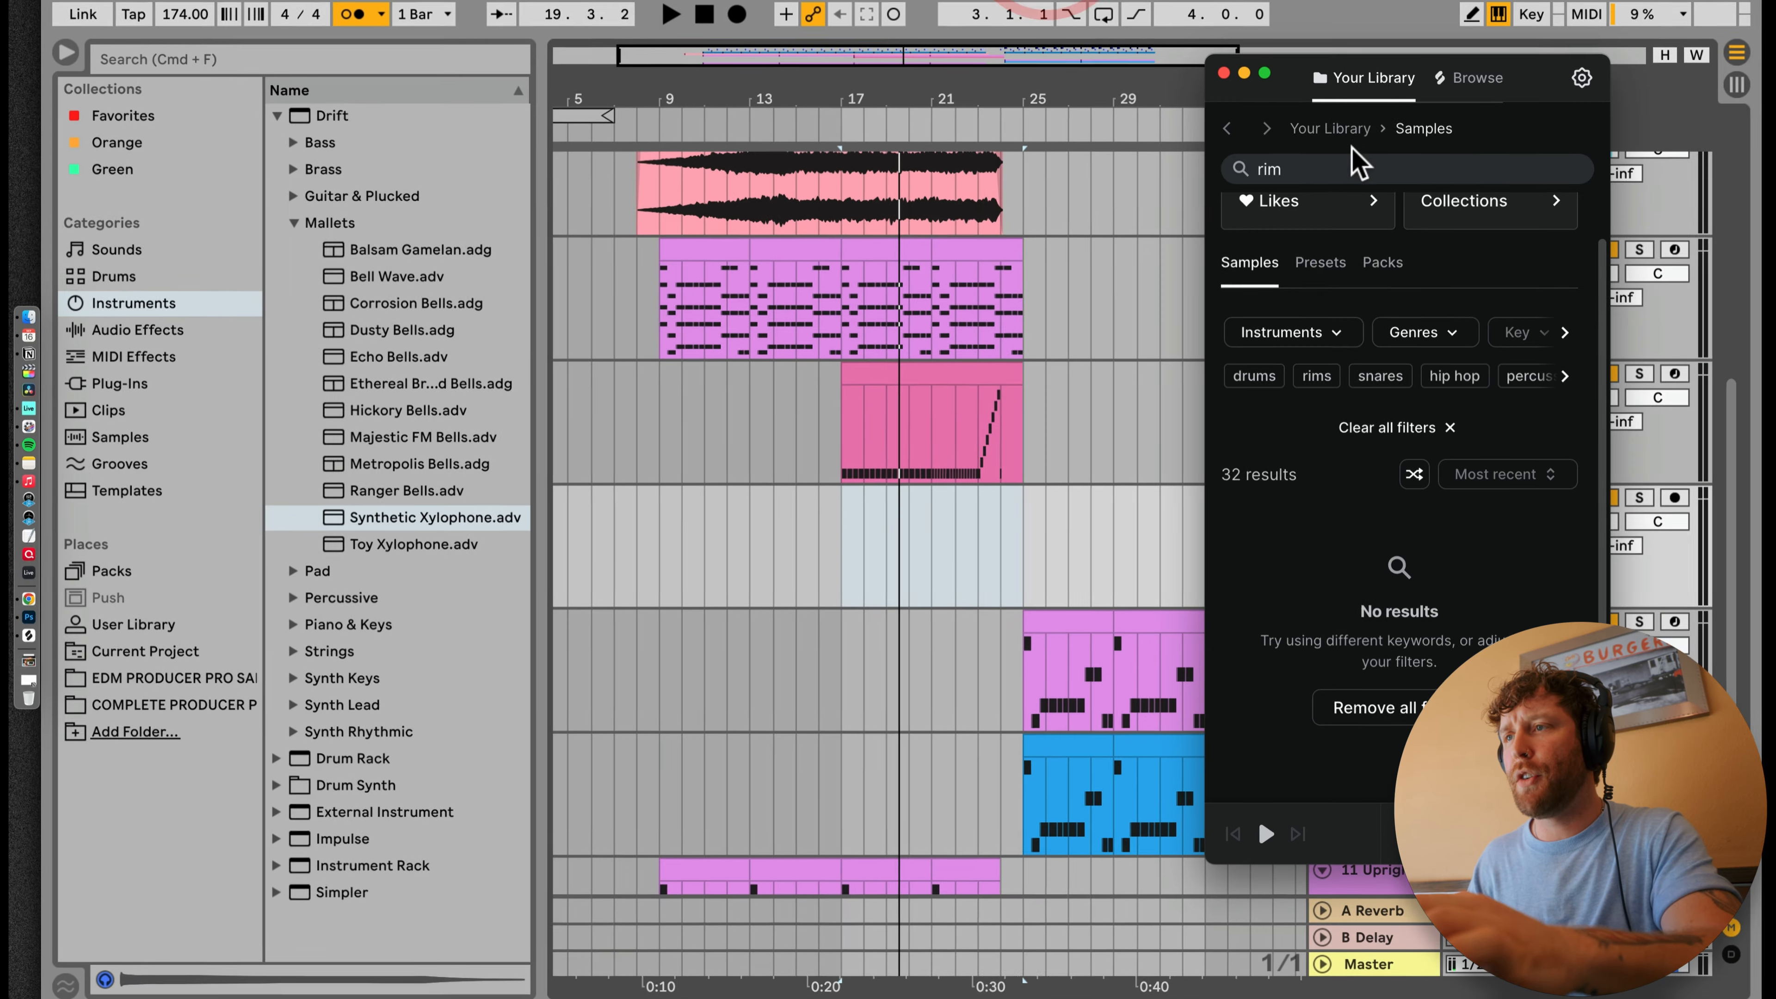
click(1358, 169)
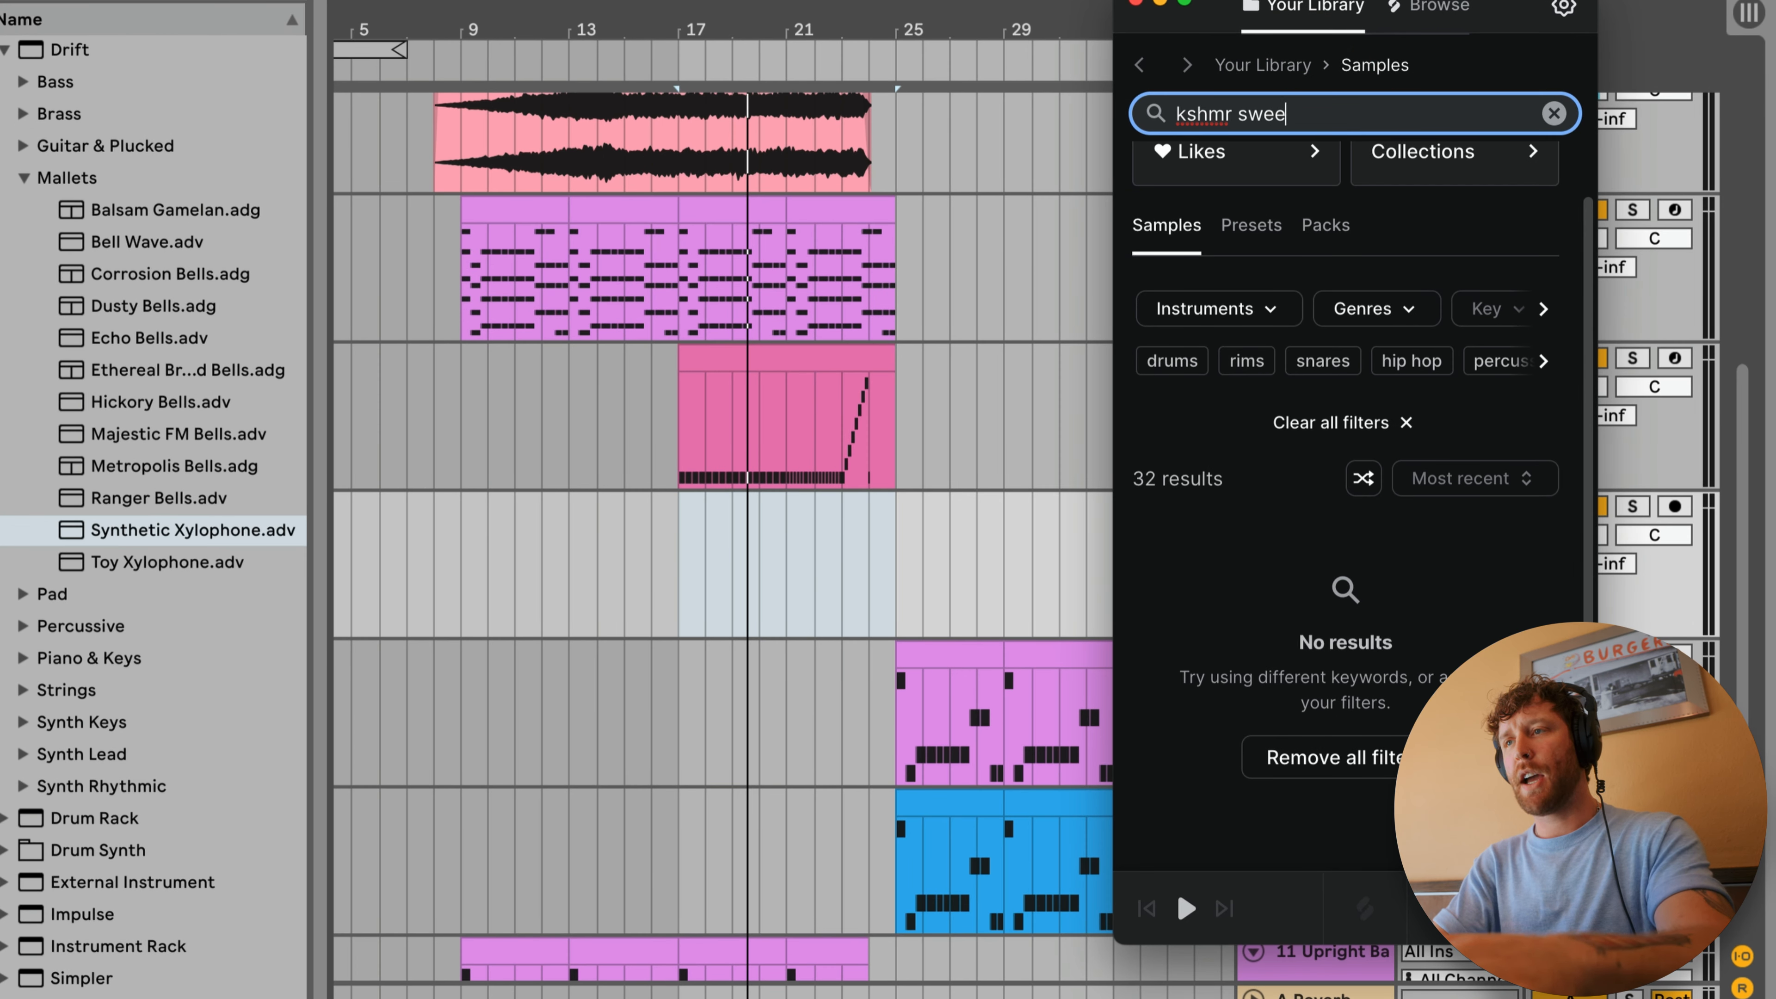
click(2, 642)
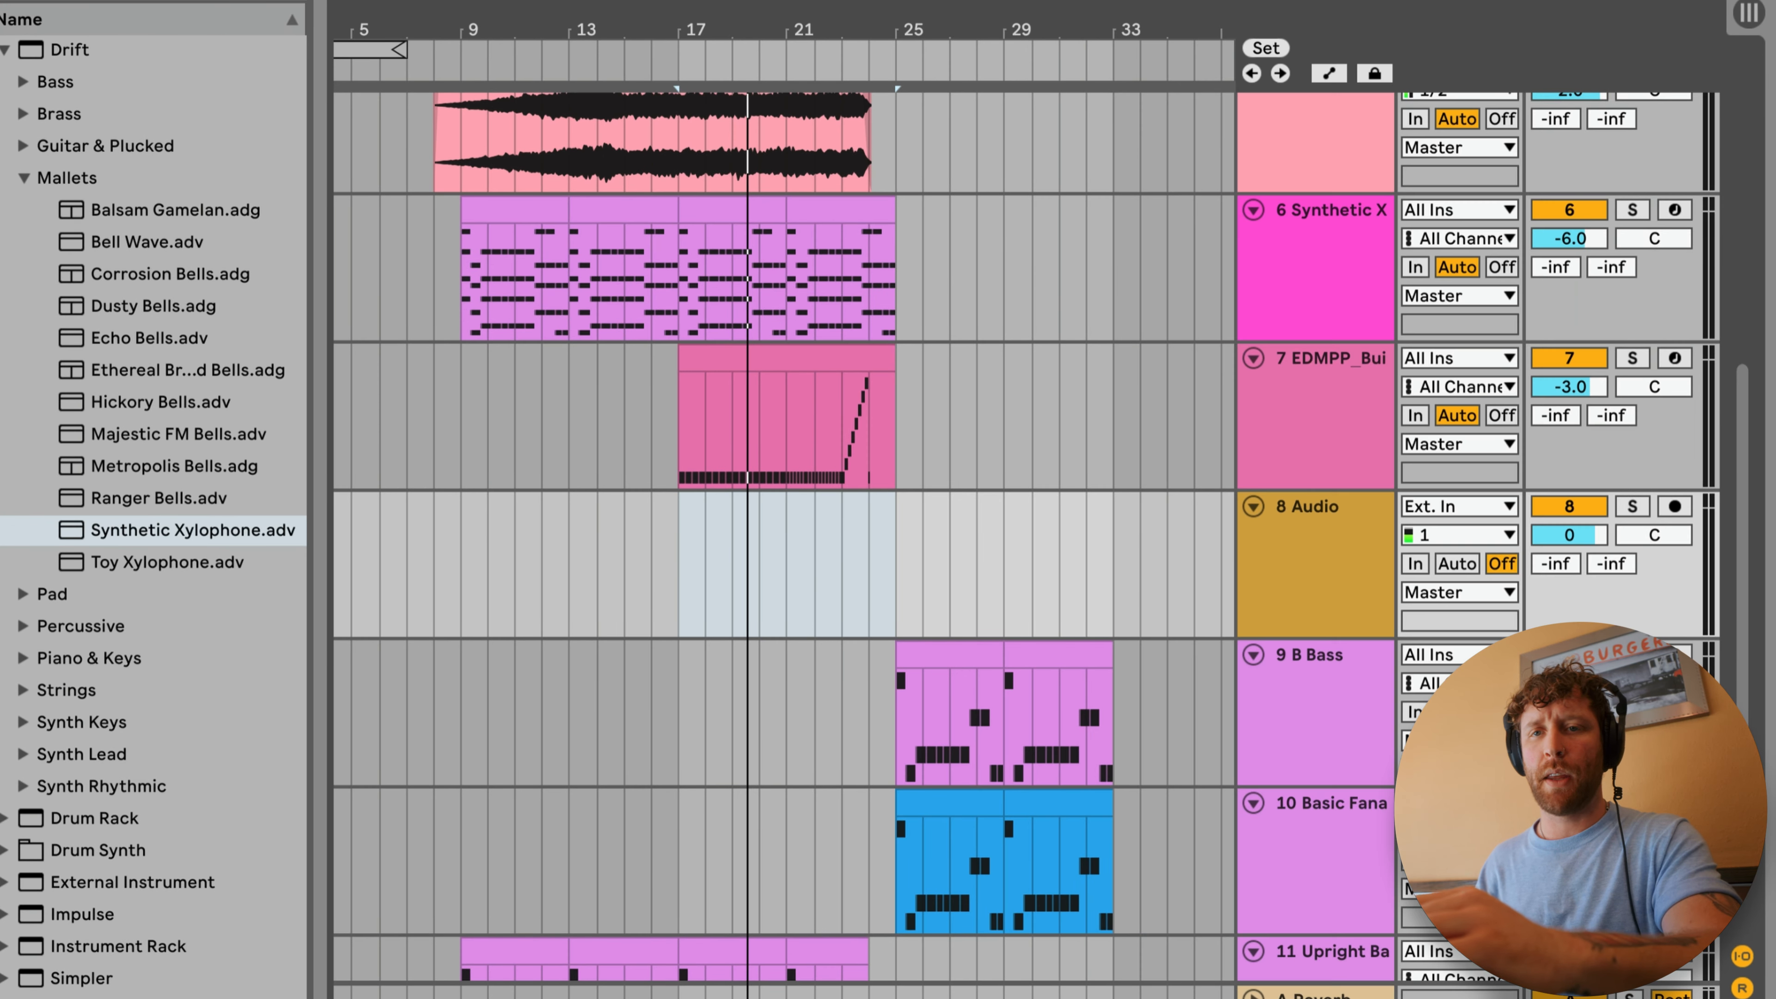
Step: Place EDMPP_Sweepz_FX.wav from the FX EDMPP sample folder on the new audio track, ending at bar 24
click(168, 677)
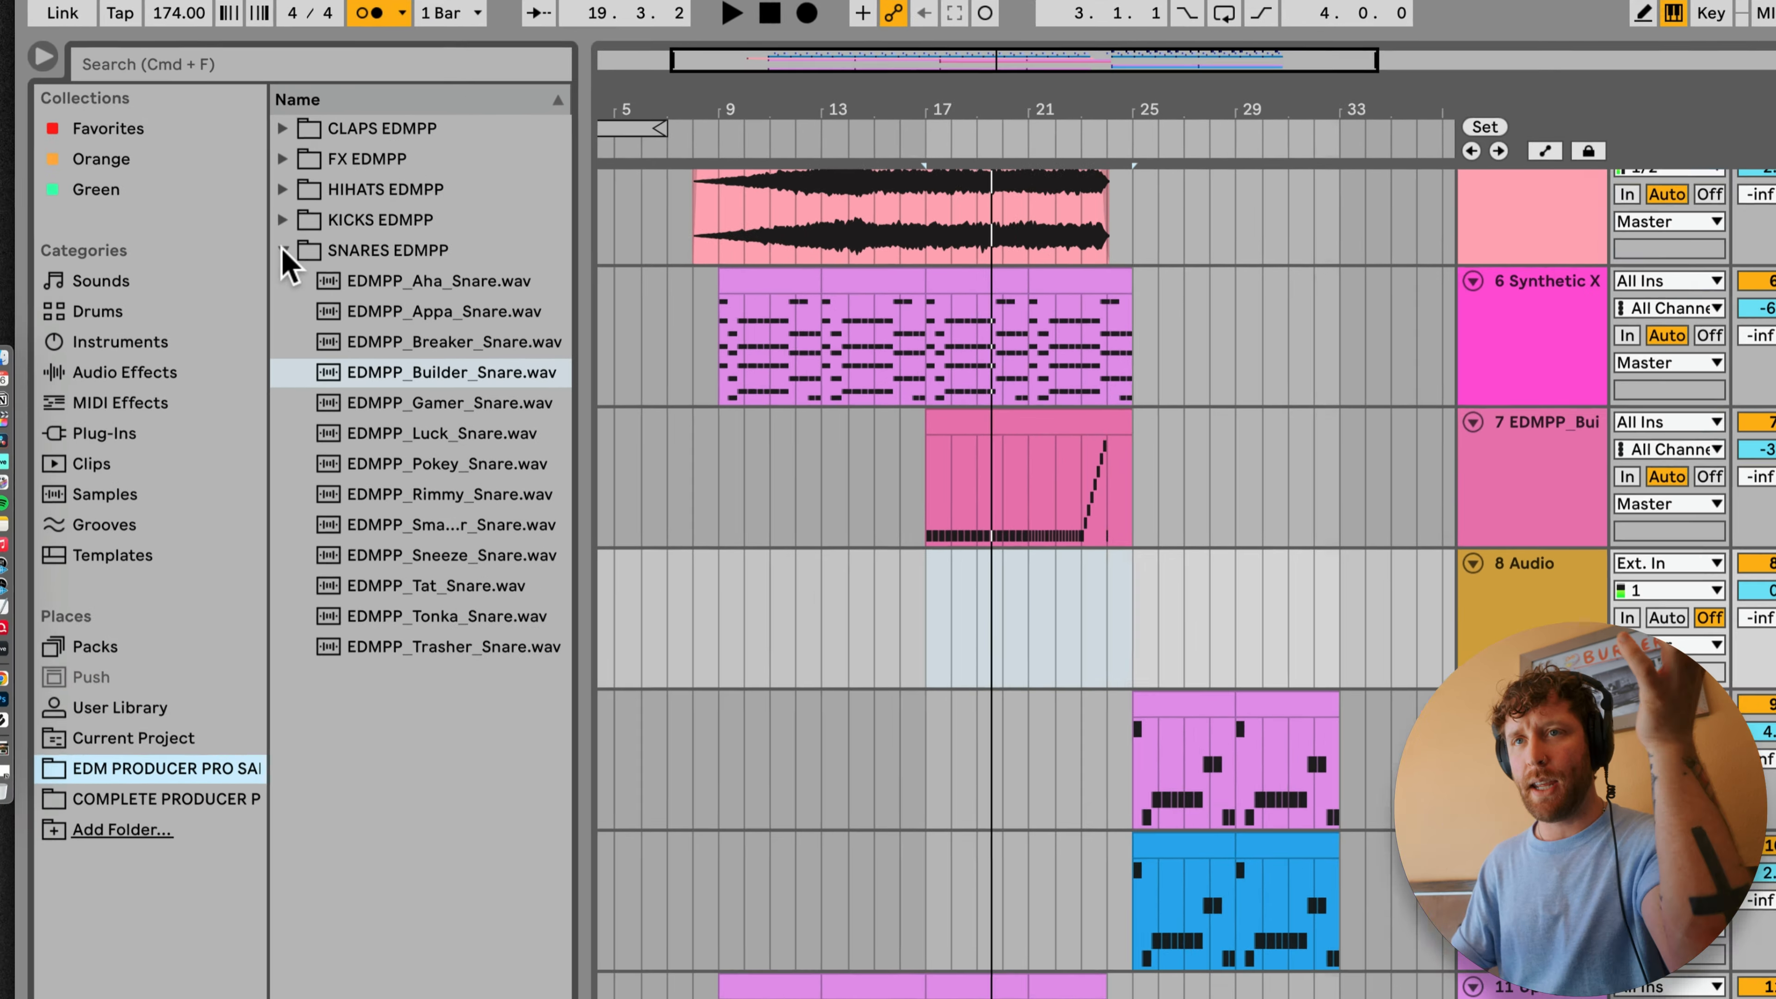
click(283, 250)
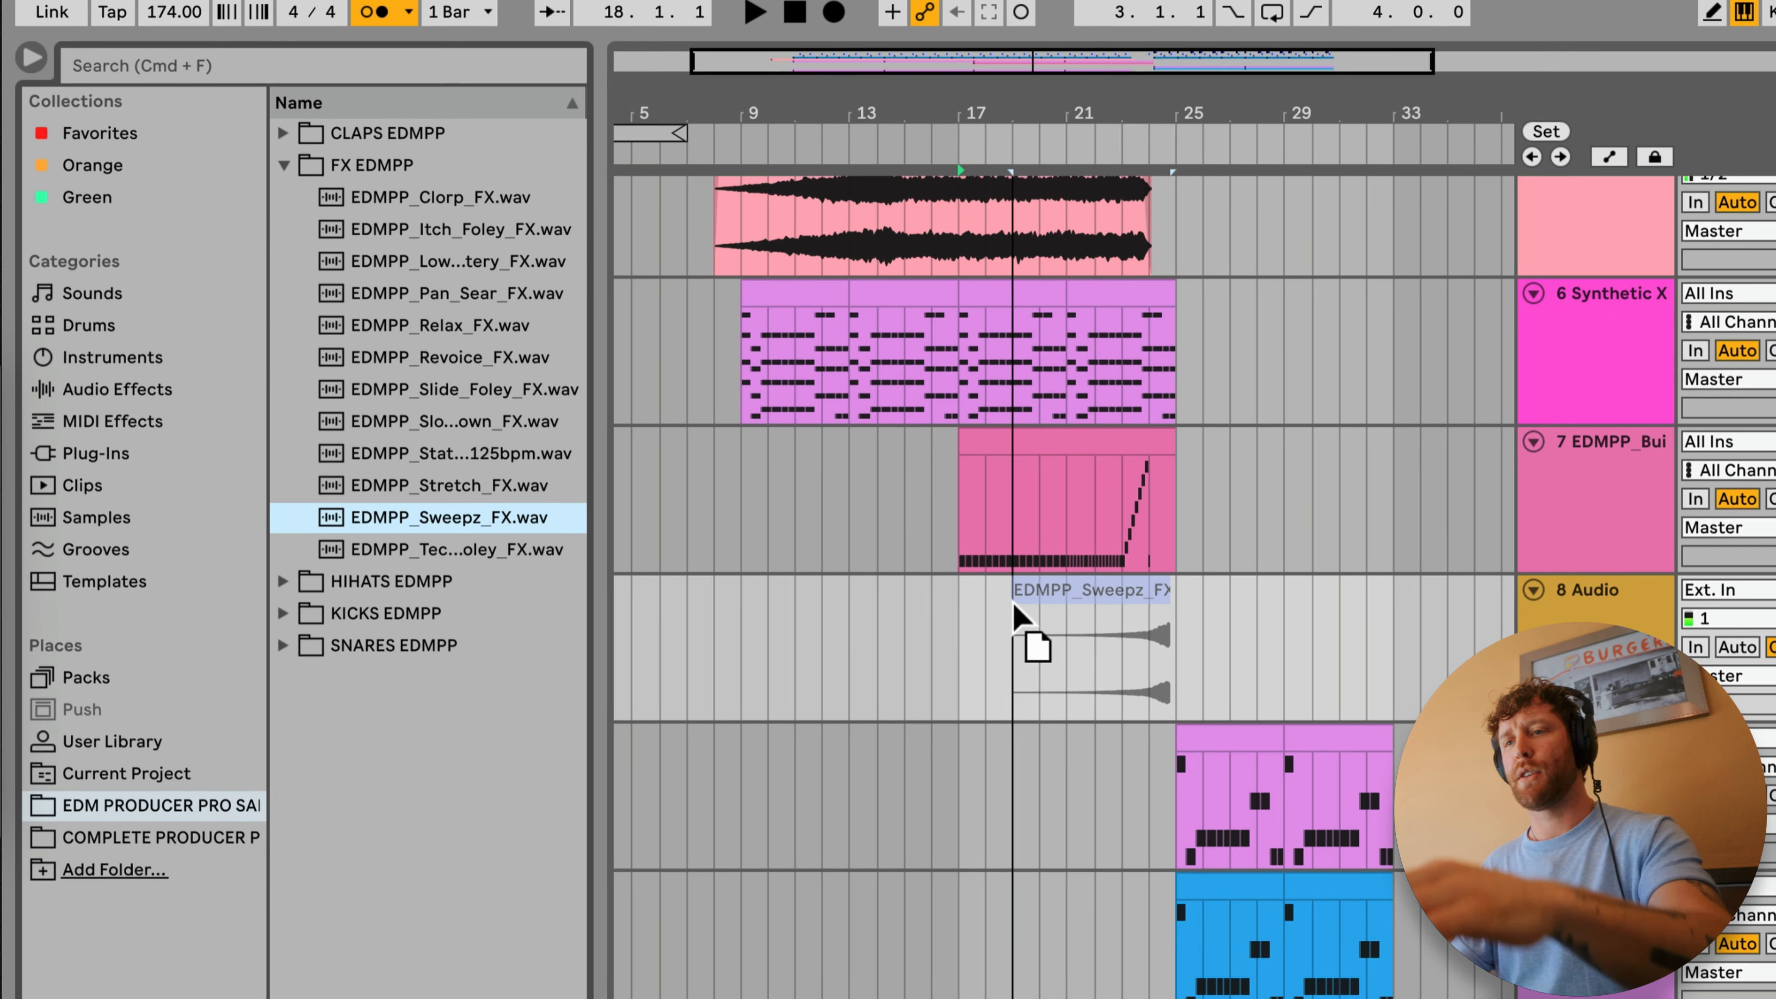
drag(998, 672, 993, 668)
drag(1149, 112, 1130, 149)
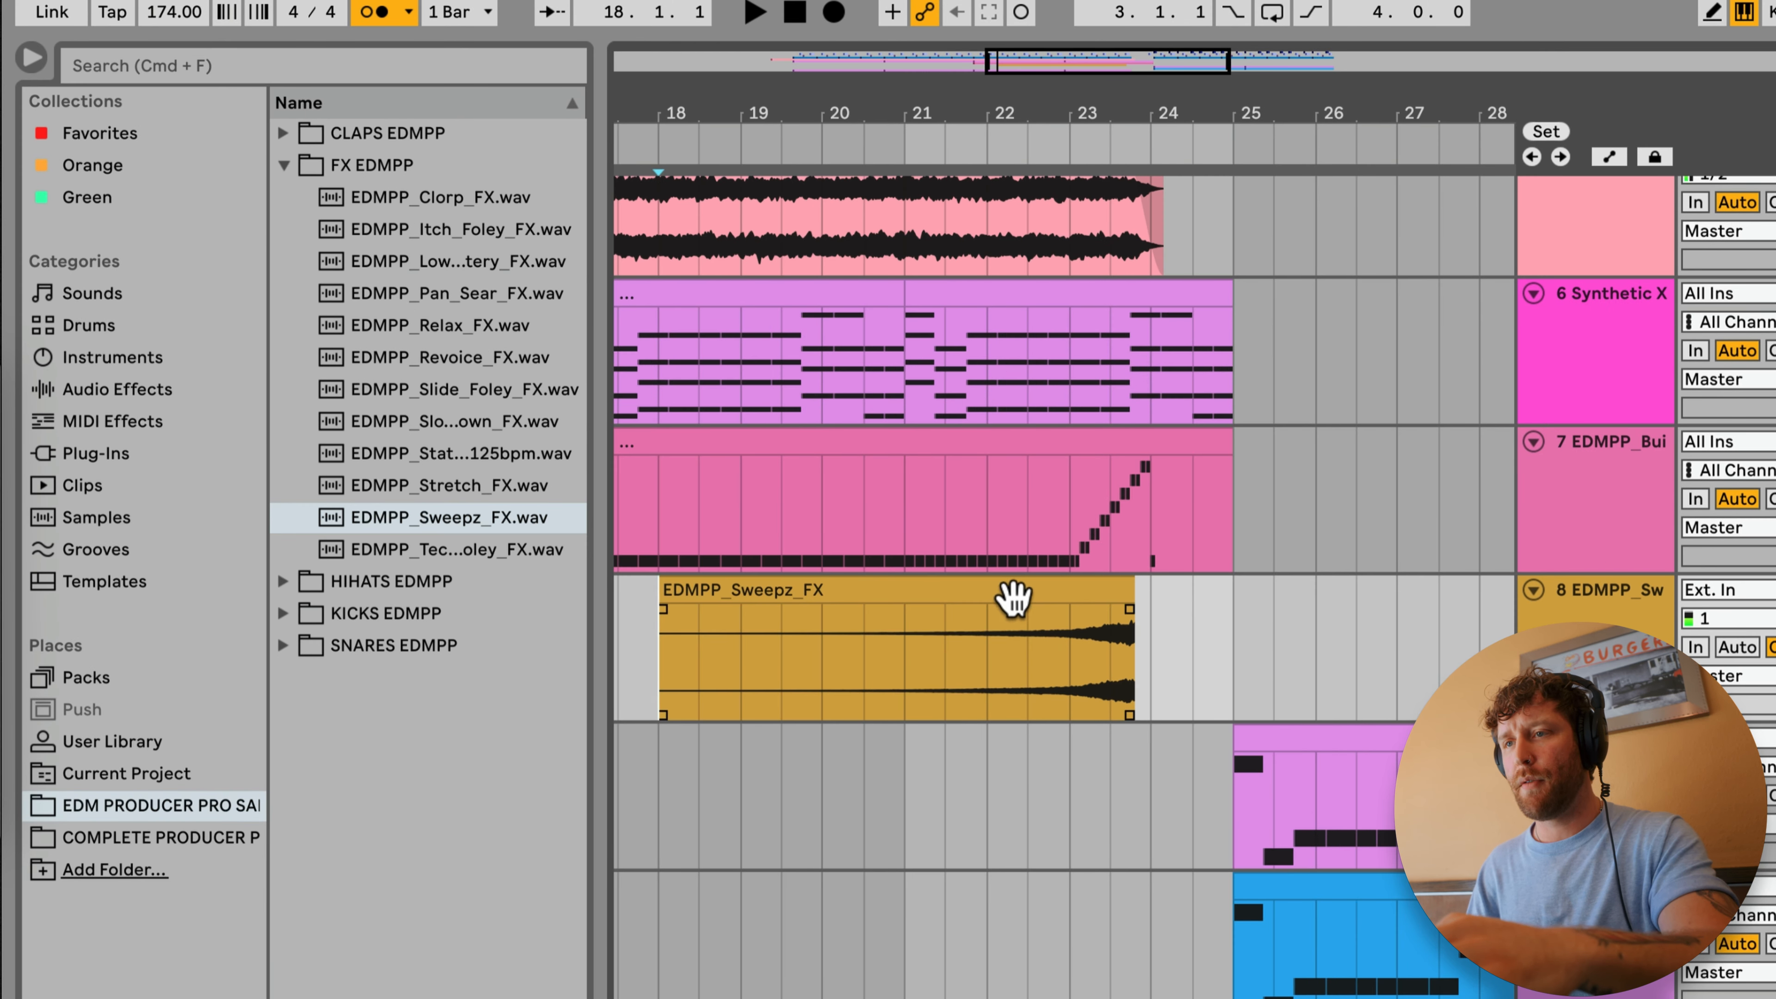
drag(1013, 598, 1035, 598)
Step: Play back the sweep from bar 23 through the silent bar and into the drop at bar 25
click(1033, 607)
key(space)
click(1016, 656)
click(1070, 669)
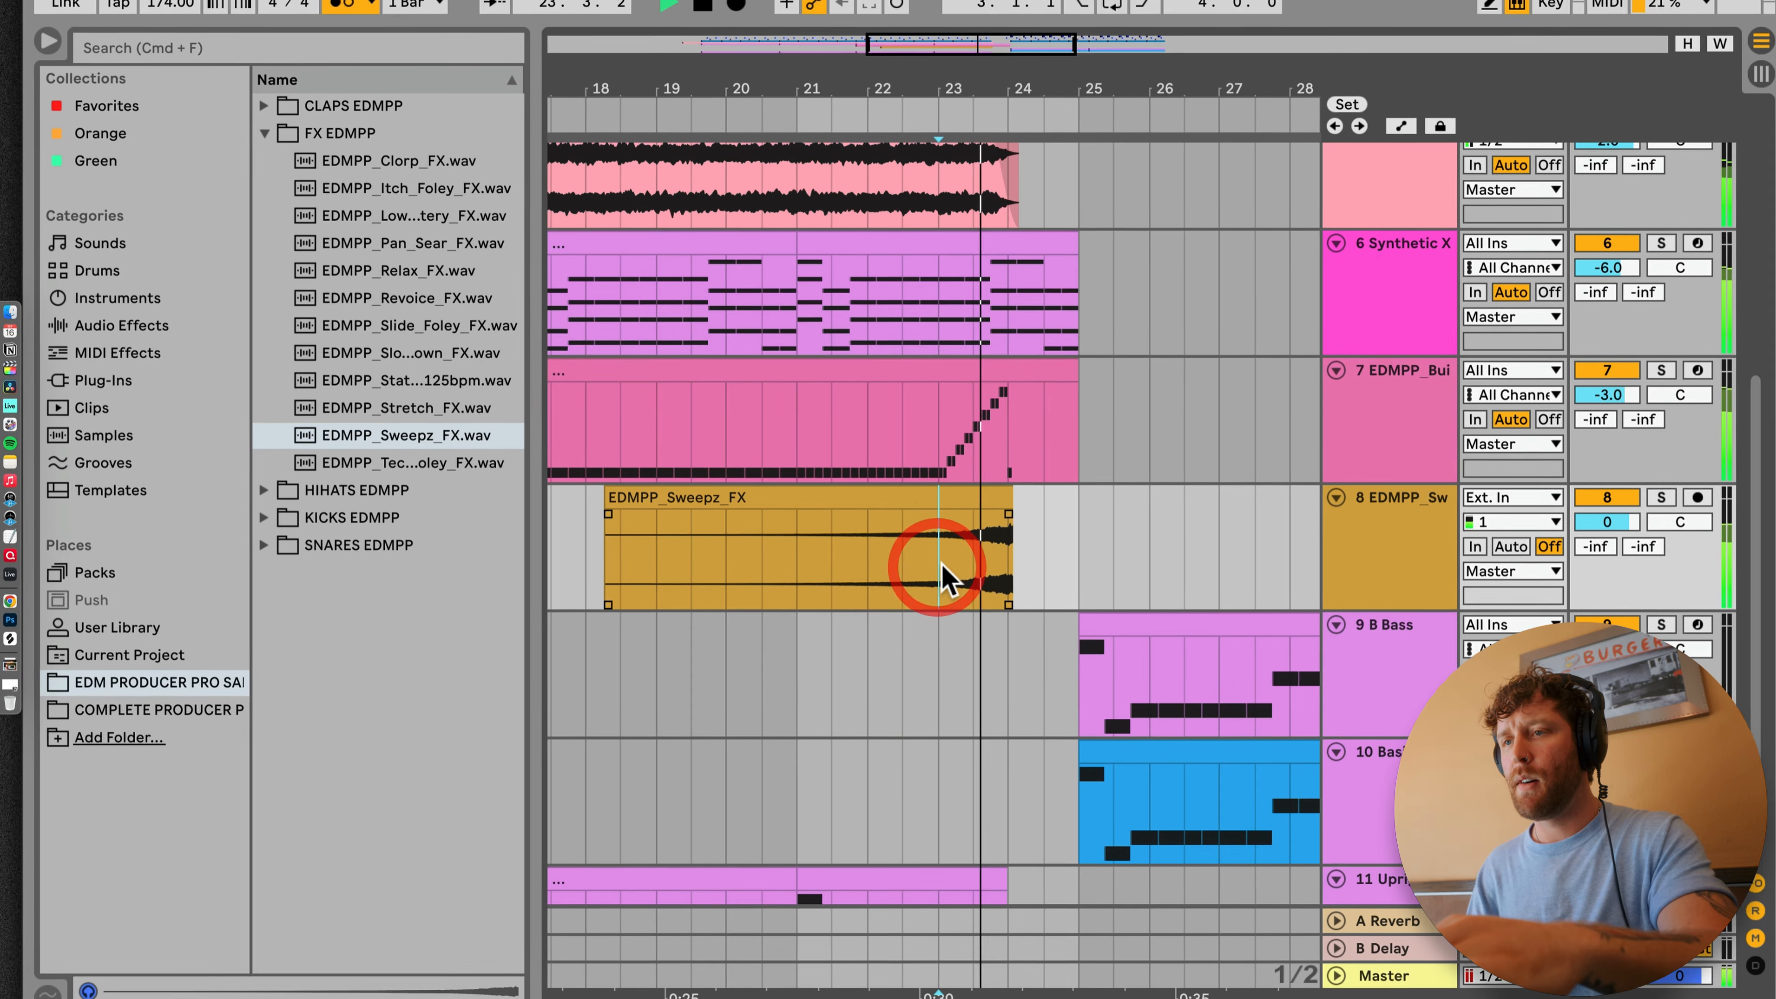
drag(1008, 514, 1009, 365)
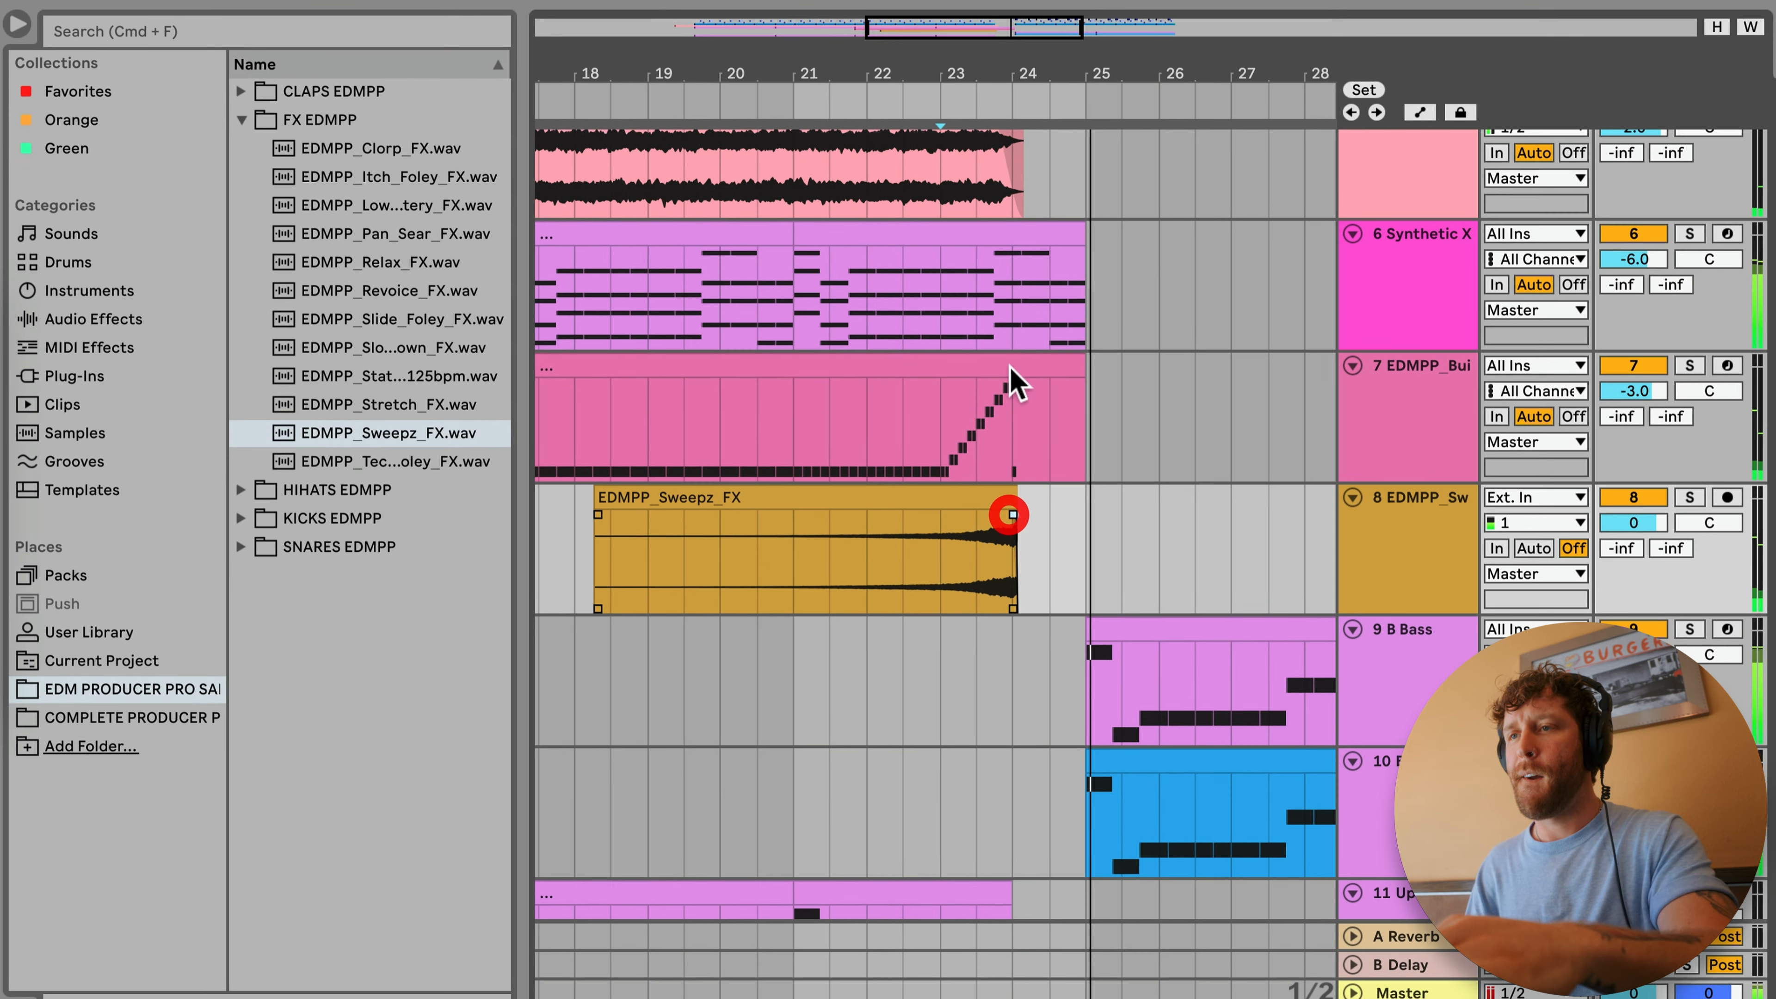
click(1010, 274)
mouse_move(1004, 47)
mouse_down()
mouse_move(1003, 24)
mouse_move(935, 1)
mouse_up()
scroll(979, 489, down, 4)
scroll(1099, 568, up, 6)
scroll(1099, 568, down, 6)
click(987, 479)
Step: Solo the Basic Fanatik Bass track in the drop and open its device chain
click(1457, 665)
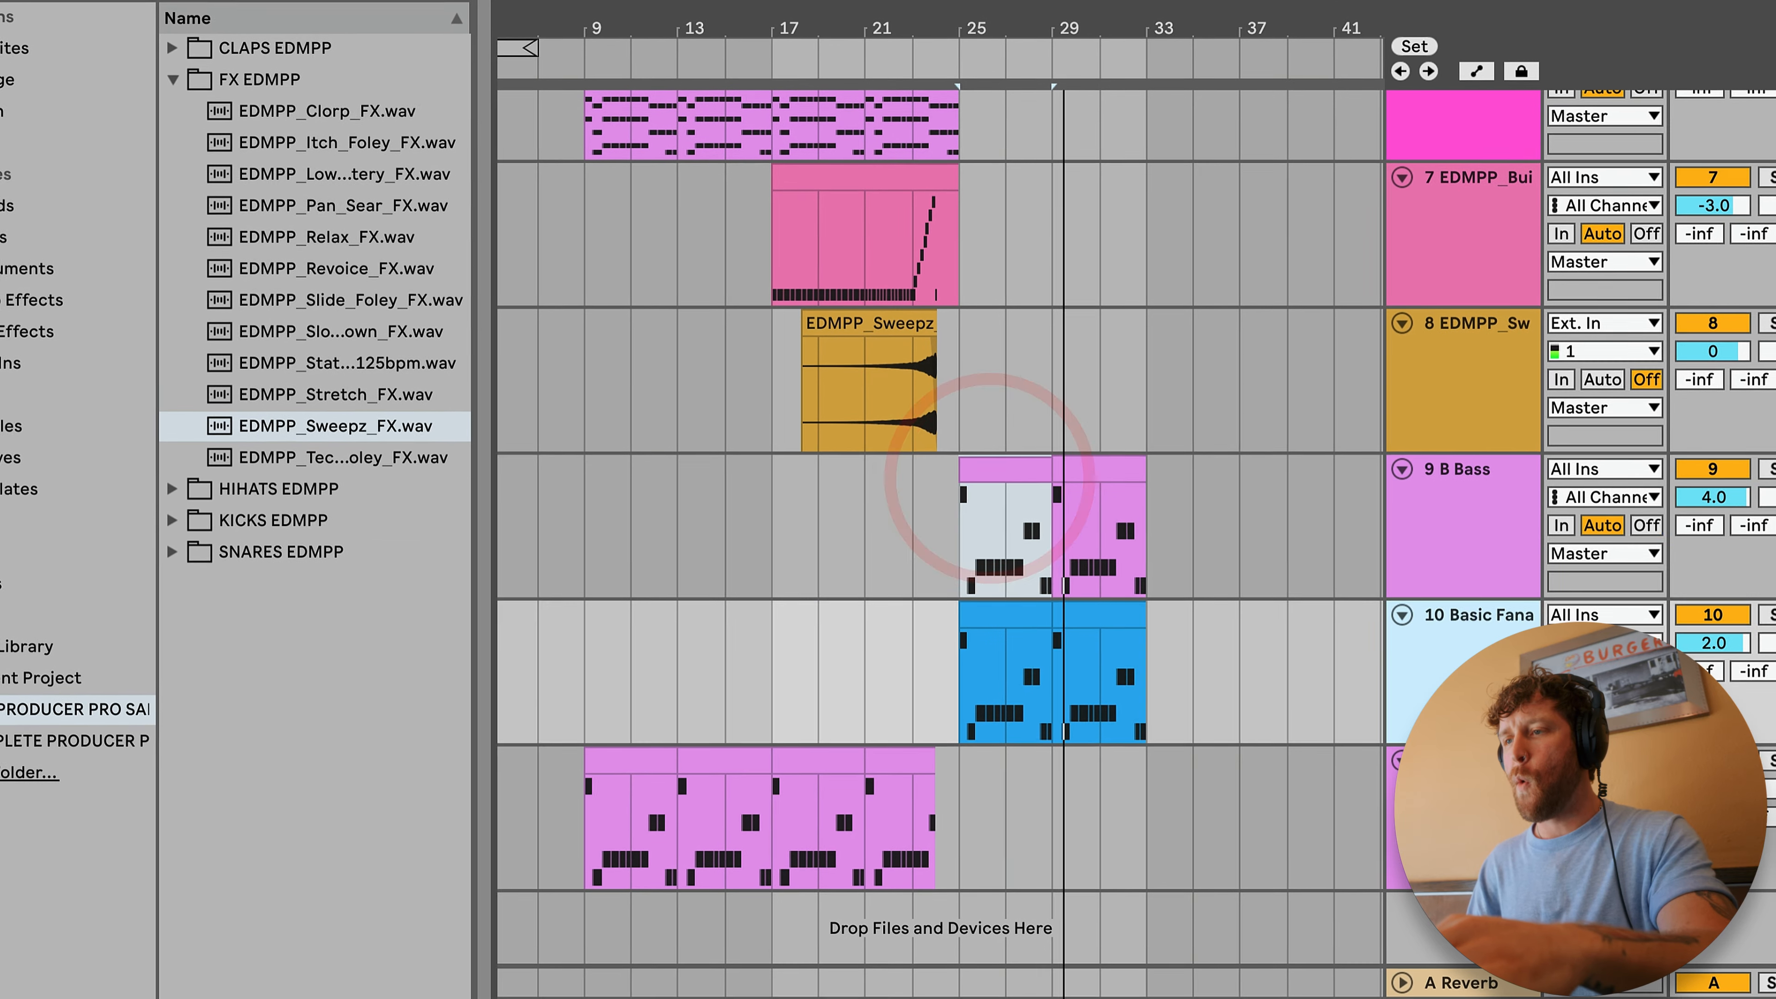
click(1771, 615)
double_click(1461, 612)
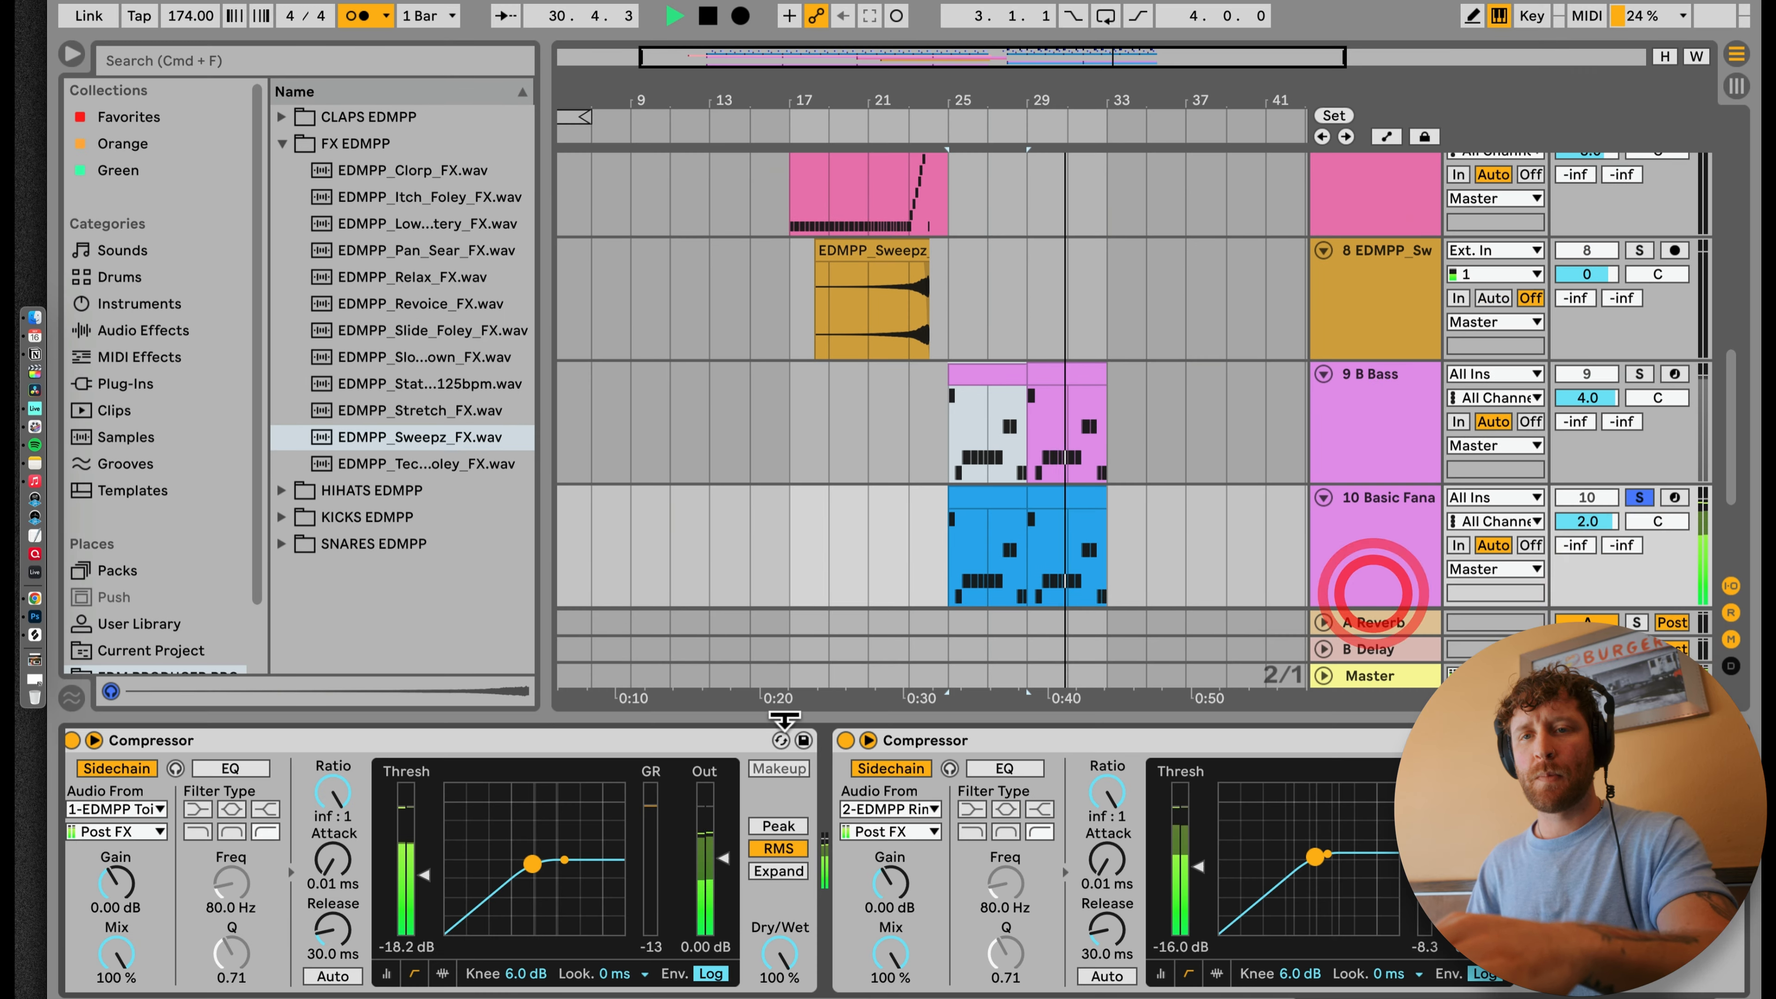
key(space)
Step: Swap the Basic Fanatik Bass rack for the Skanker Bass preset and set its track volume to 5.0
scroll(699, 766, left, 10)
click(345, 741)
click(420, 337)
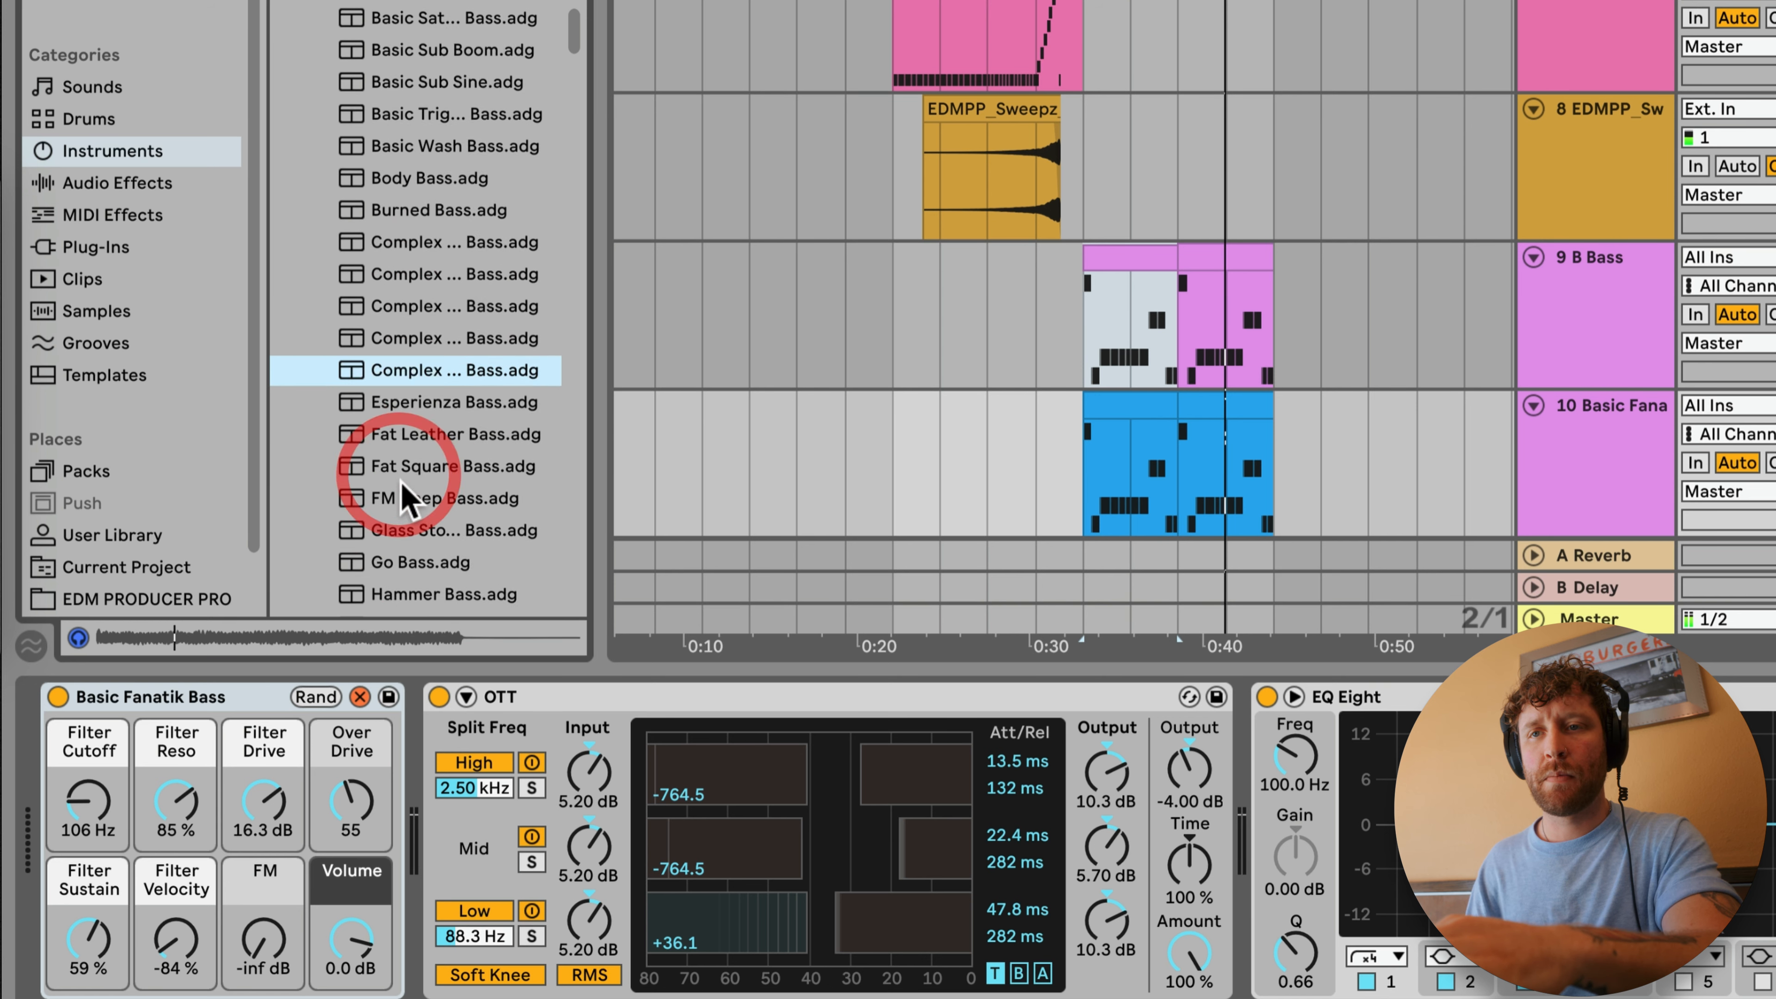
click(423, 458)
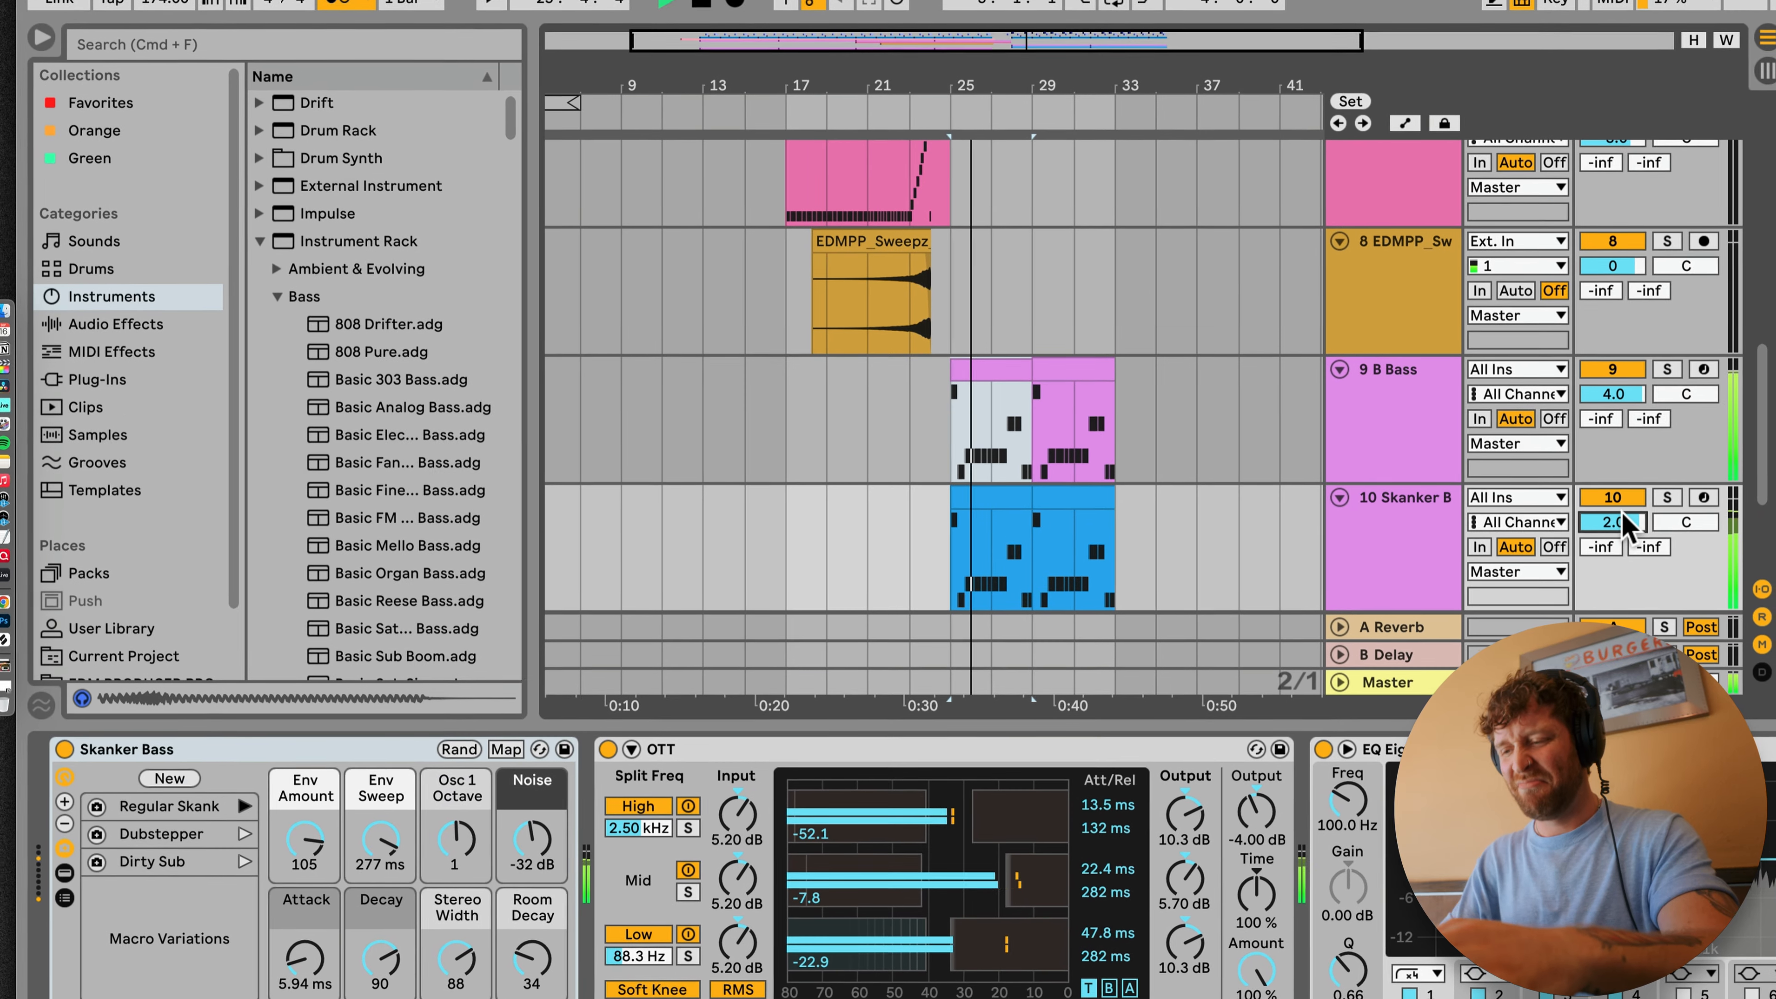
drag(1620, 510, 1620, 508)
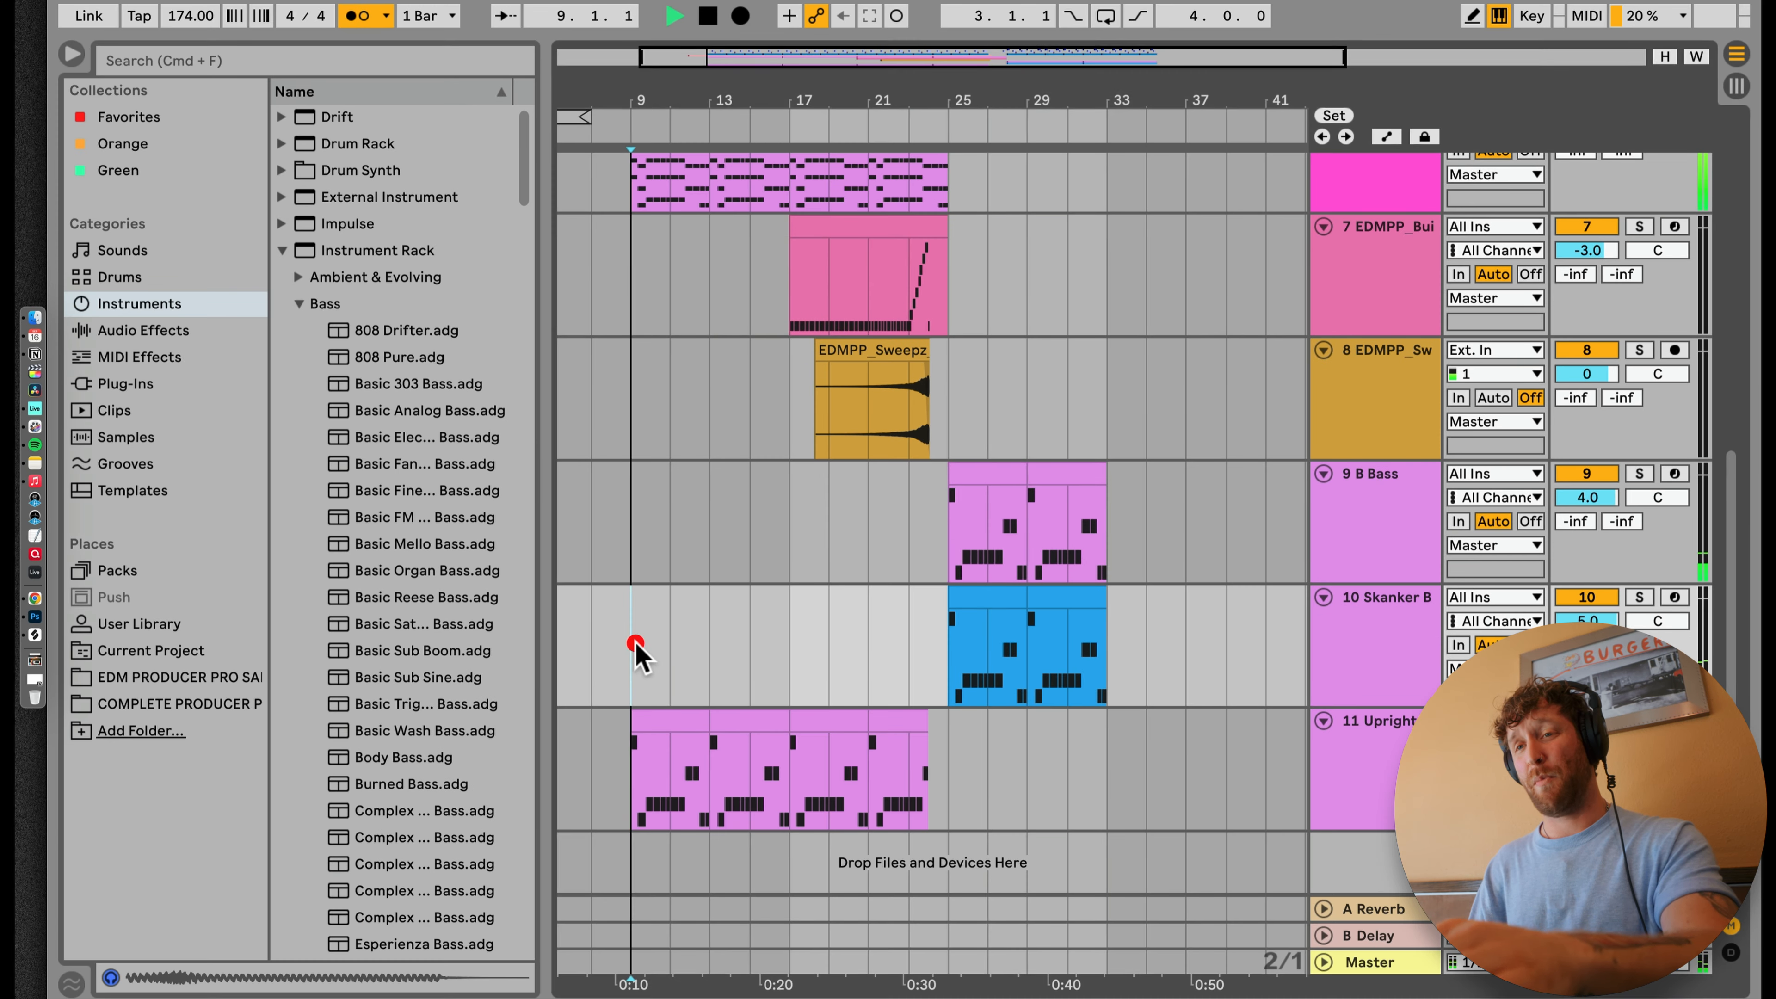
Step: Play the arrangement from bar 9, set the Inclement Drone Pad's volume to 3.0 and review its device chain
scroll(635, 651, up, 15)
scroll(651, 654, down, 12)
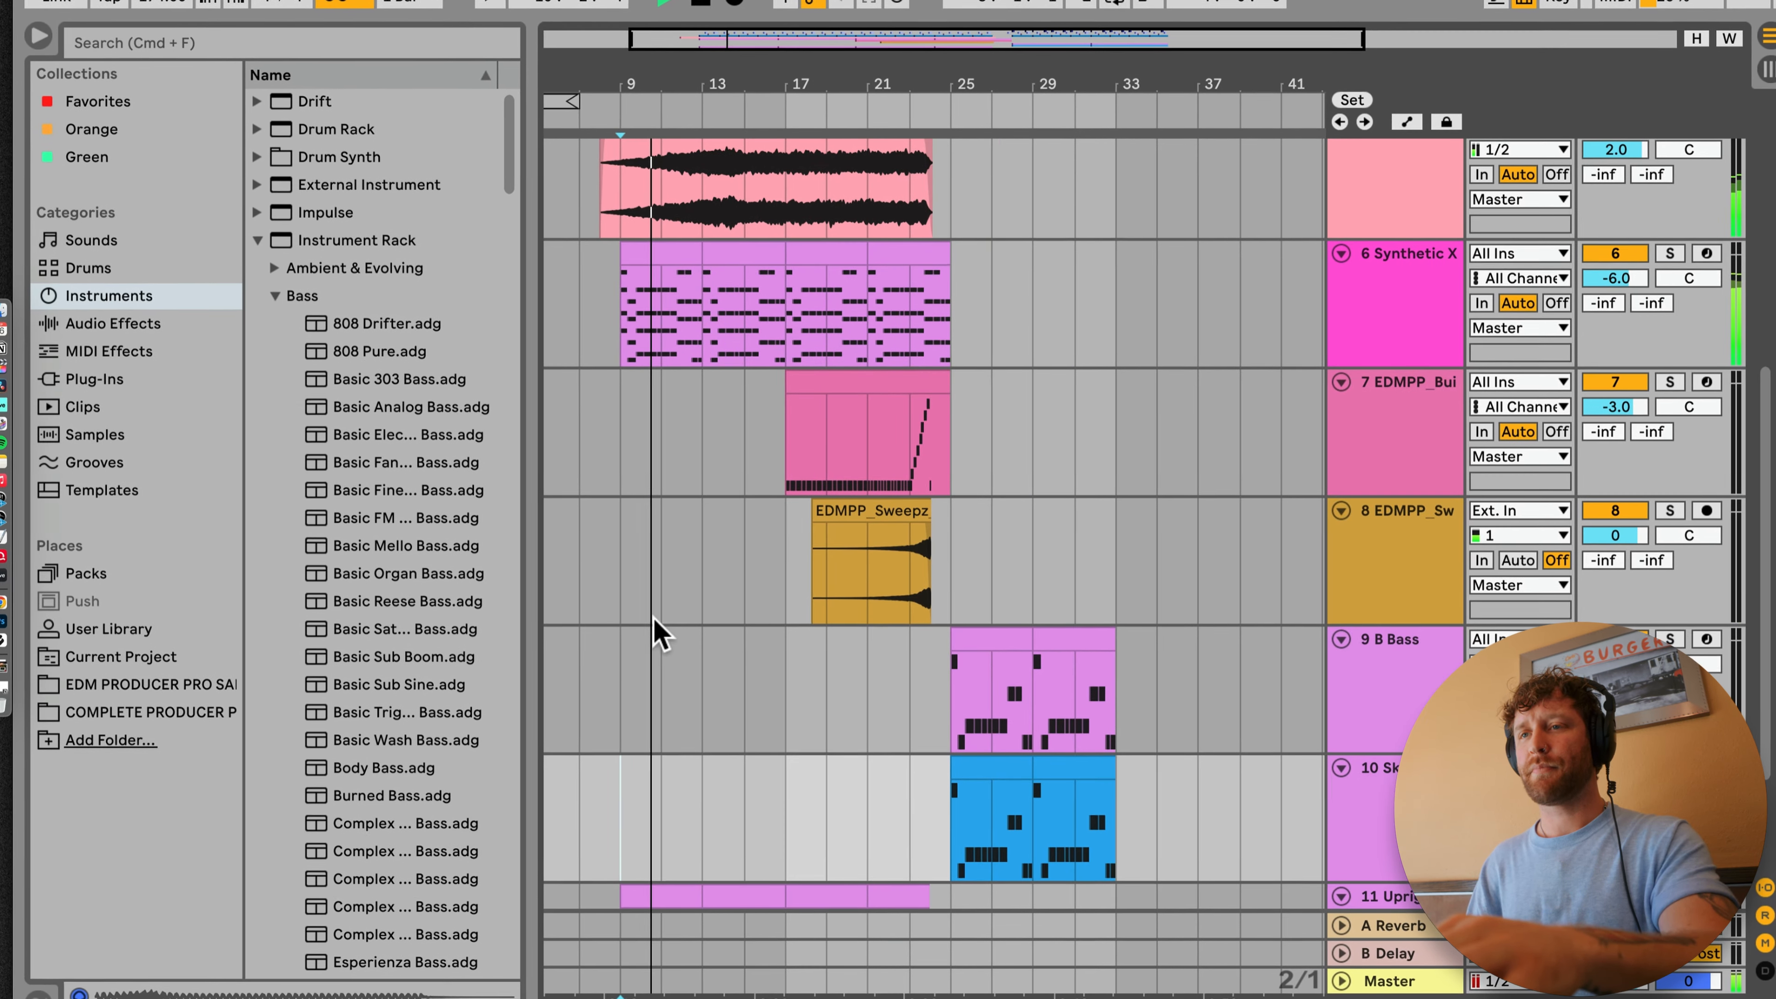
scroll(661, 657, up, 10)
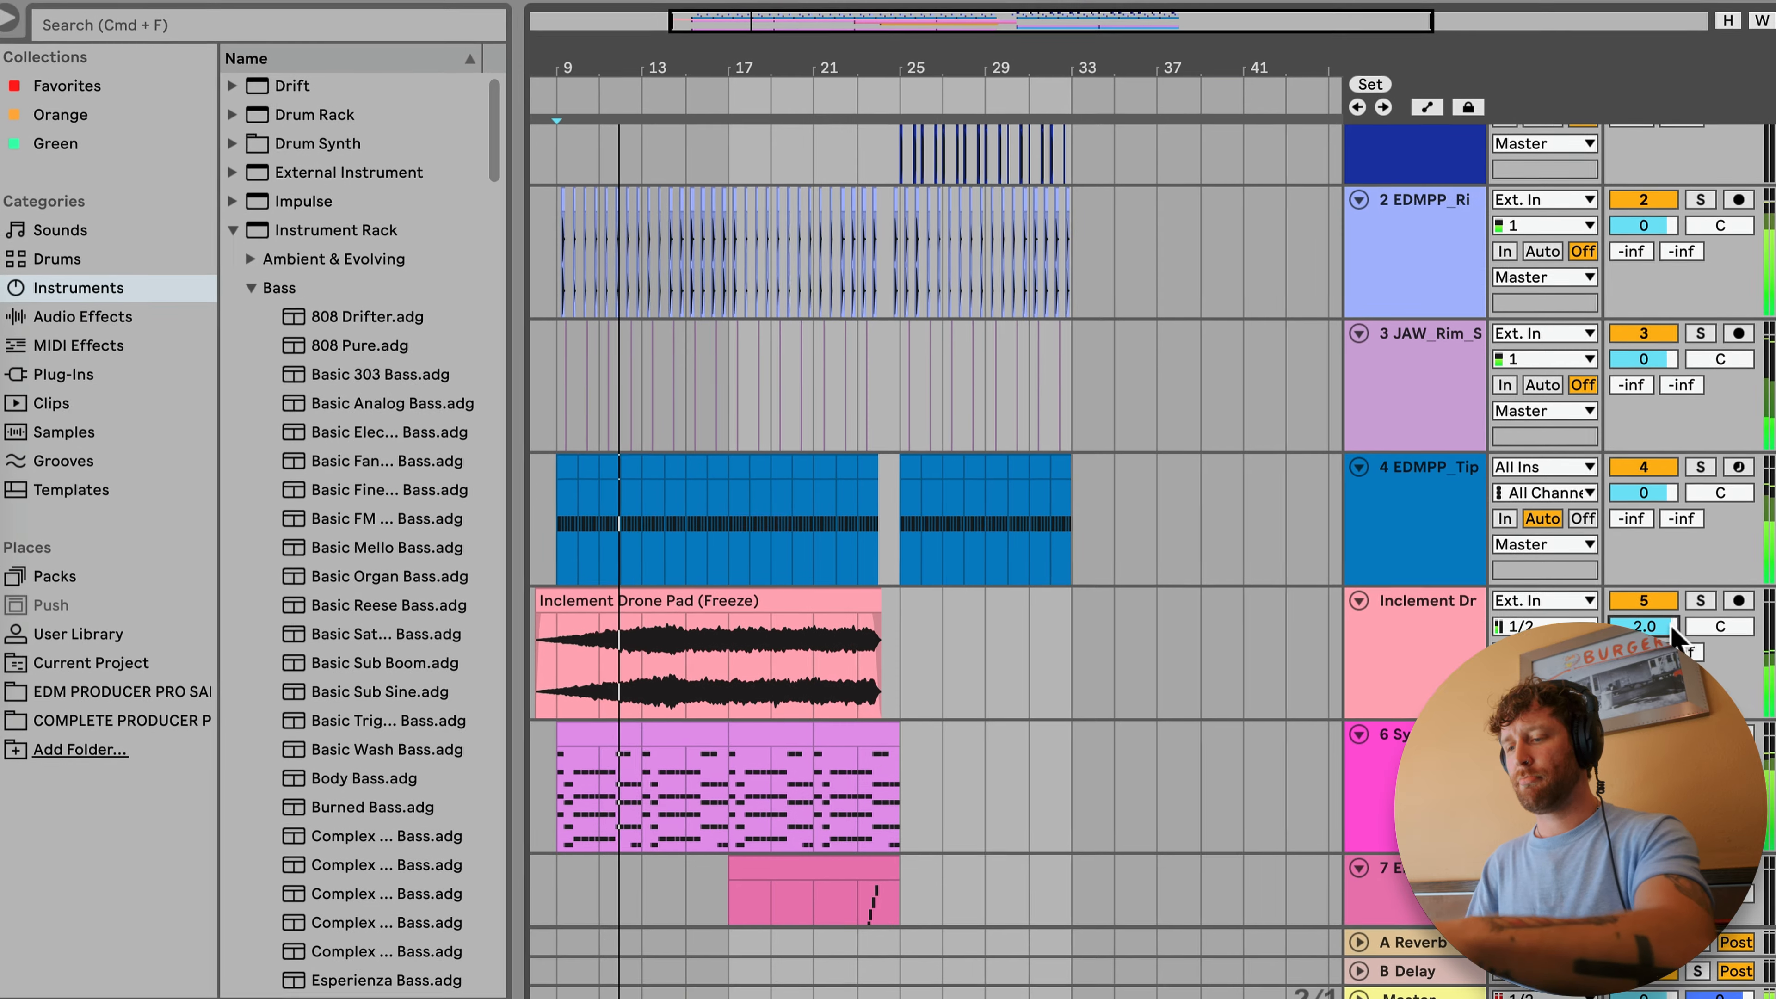
double_click(1446, 608)
scroll(1052, 524, left, 5)
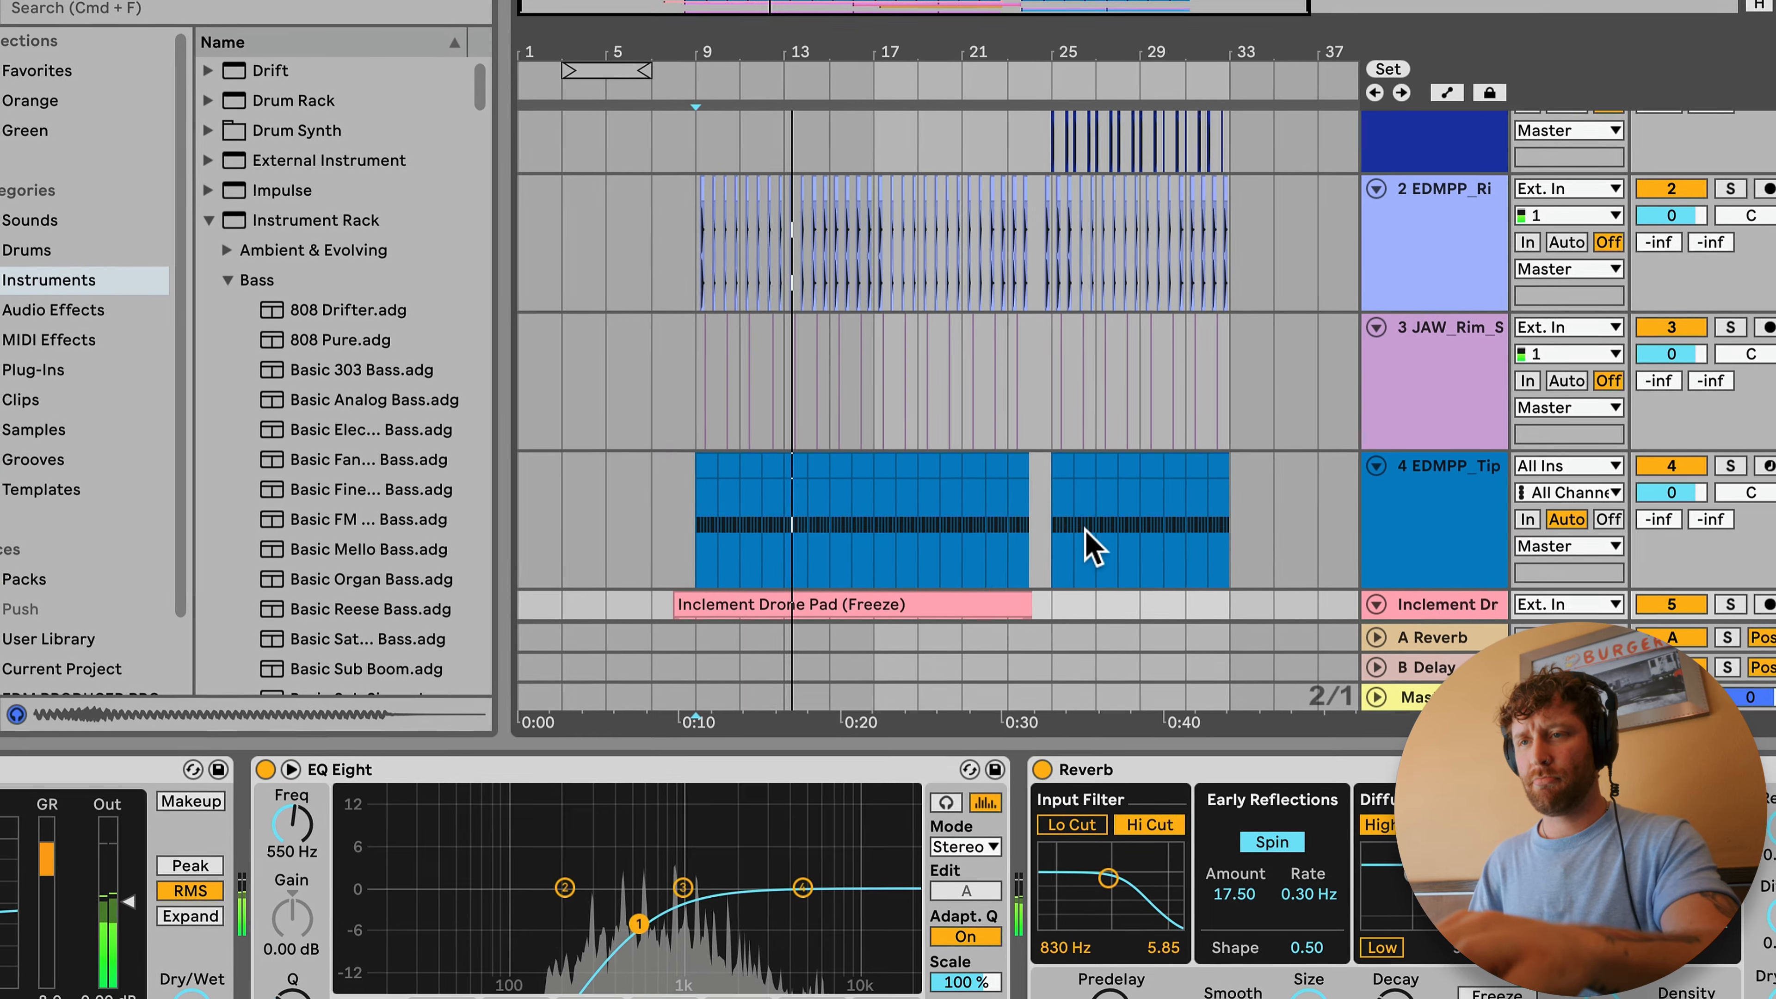
scroll(1085, 530, down, 10)
drag(926, 56, 878, 40)
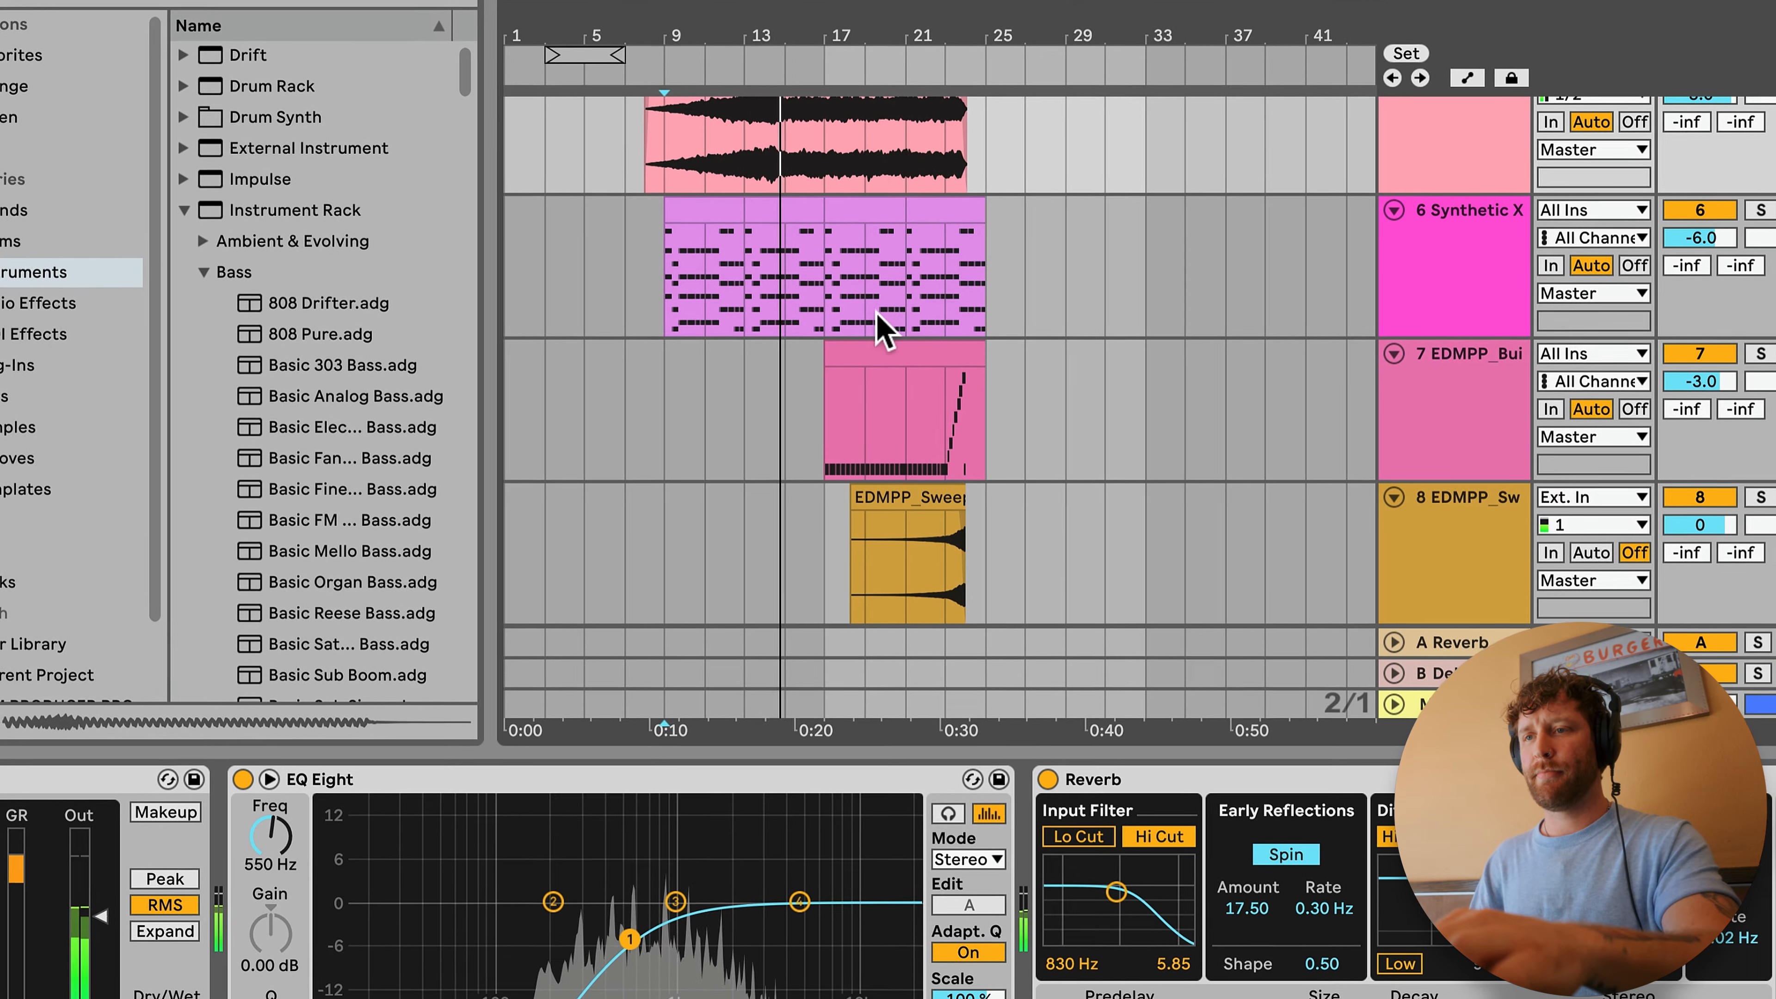
double_click(813, 752)
scroll(860, 670, up, 6)
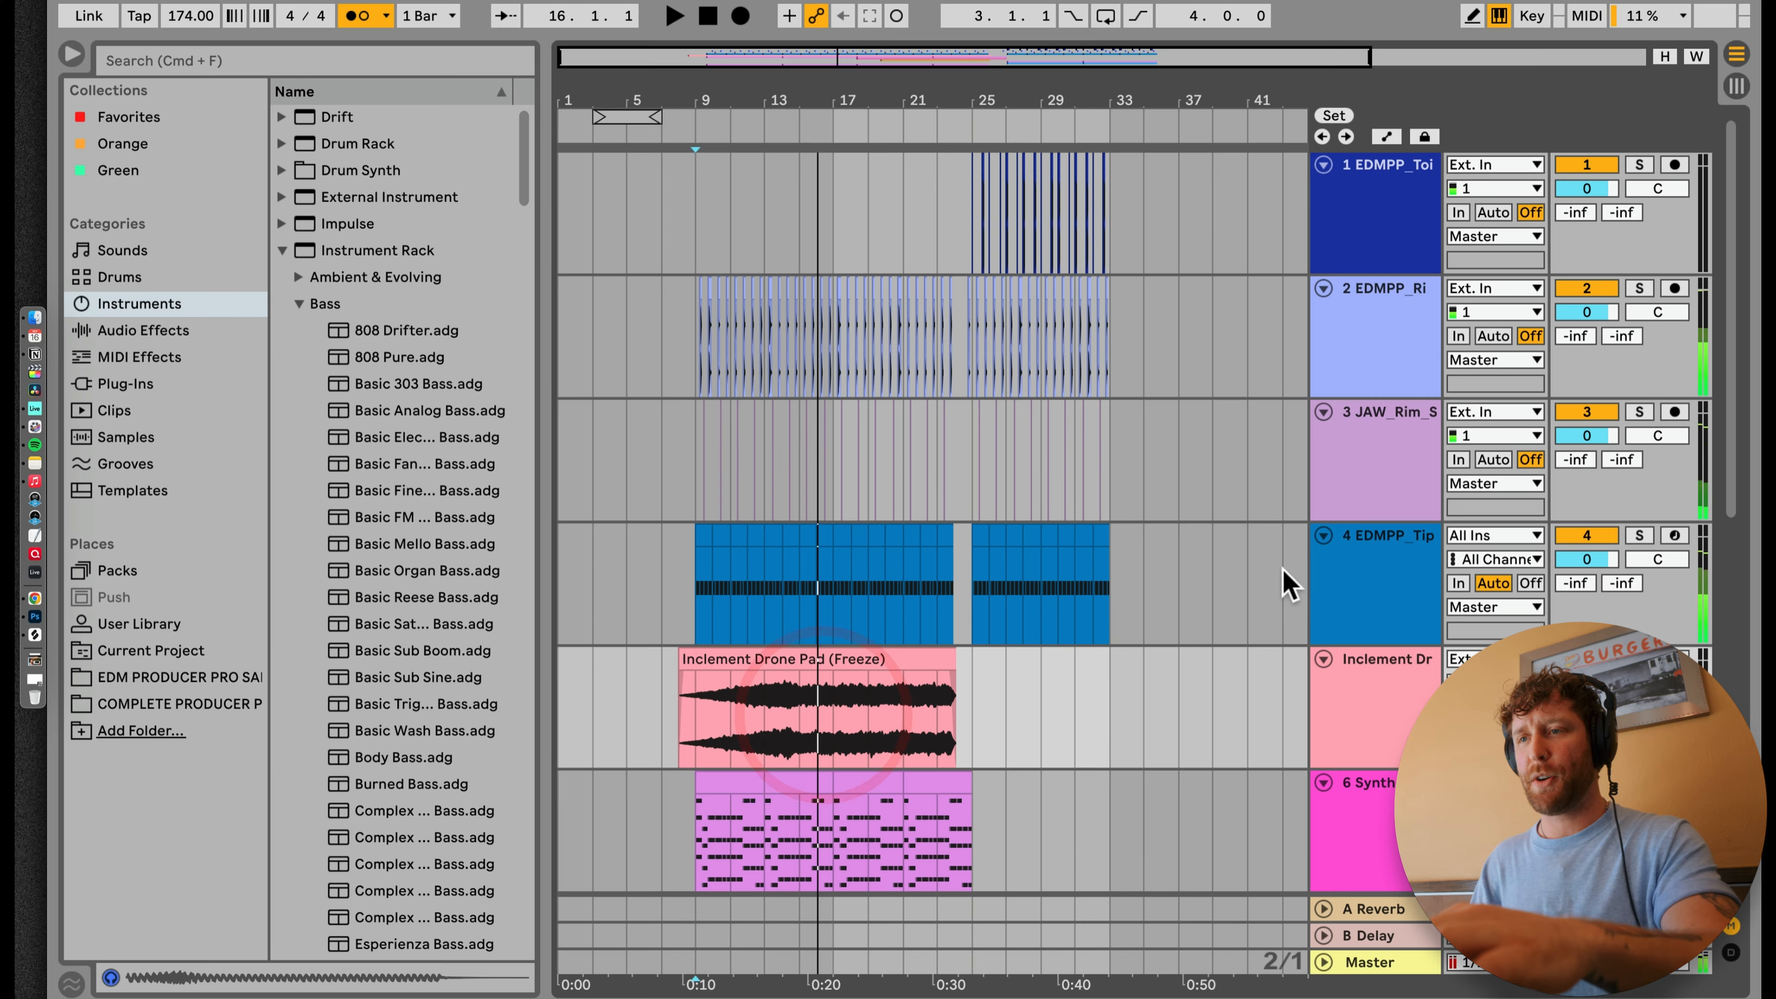
Step: Group tracks 2 to 4 (EDMPP_Rim, JAW_Rim_S and EDMPP_Tip) into one group track
click(1399, 304)
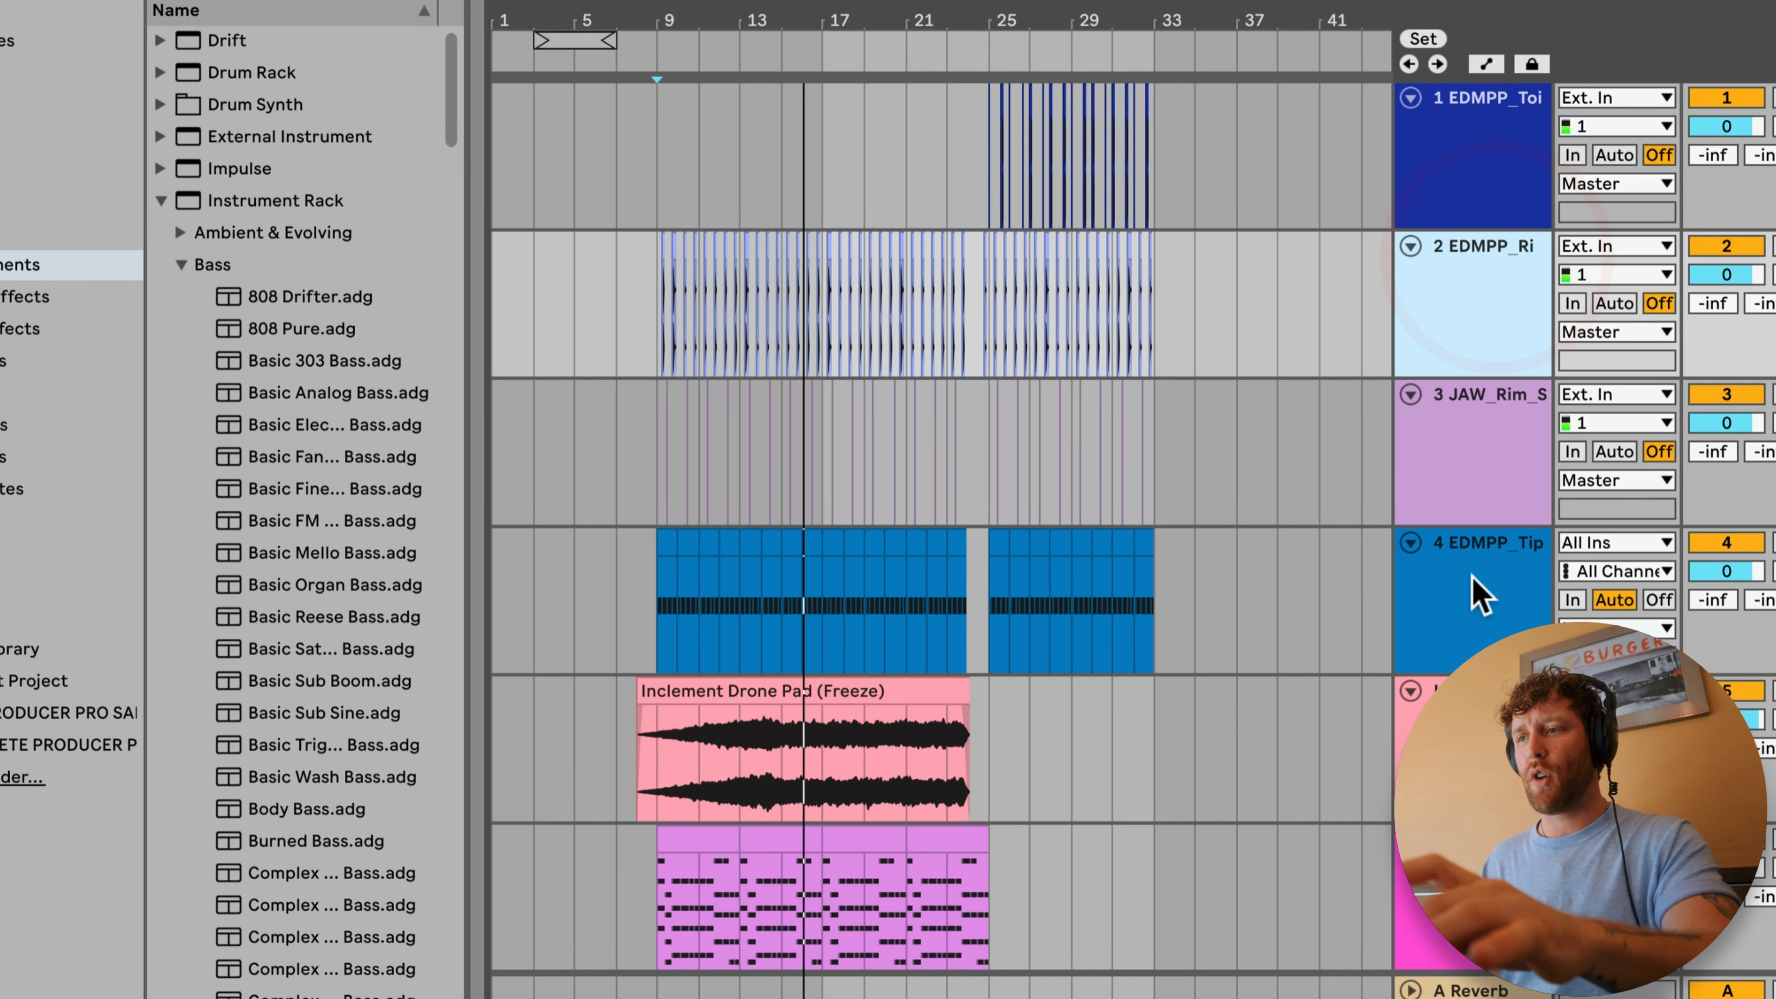
click(1416, 569)
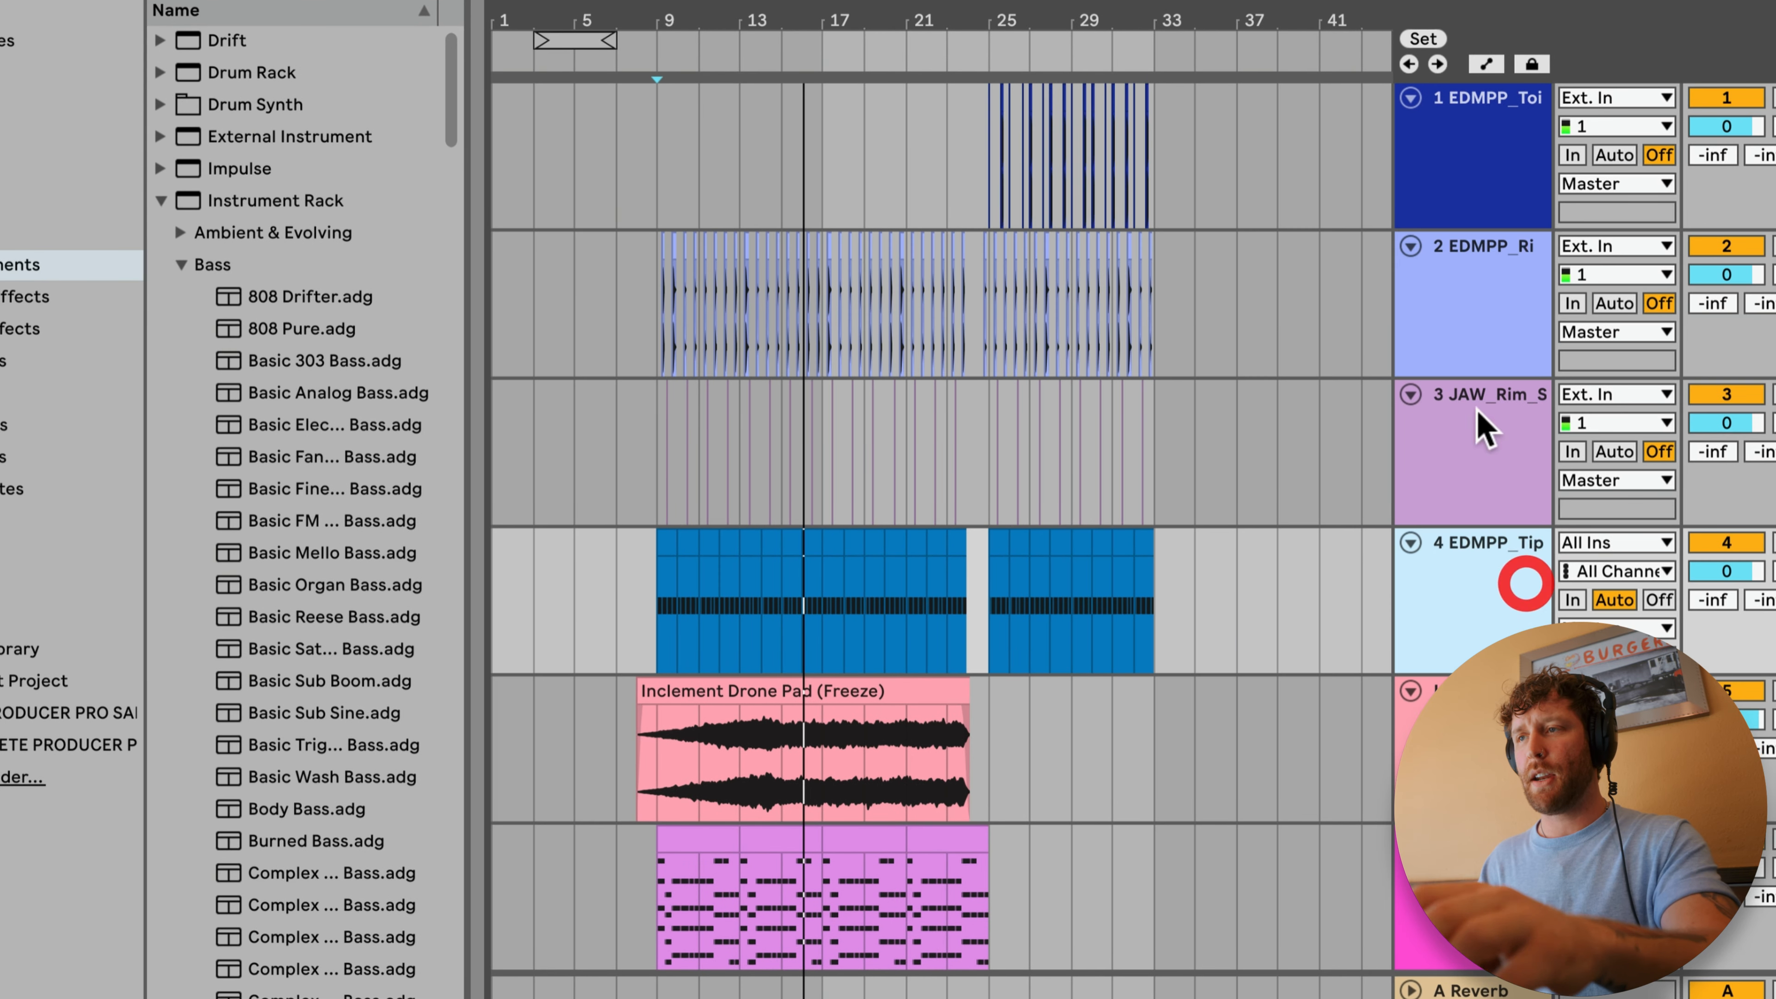
click(1478, 279)
click(1506, 565)
click(1477, 251)
click(1503, 553)
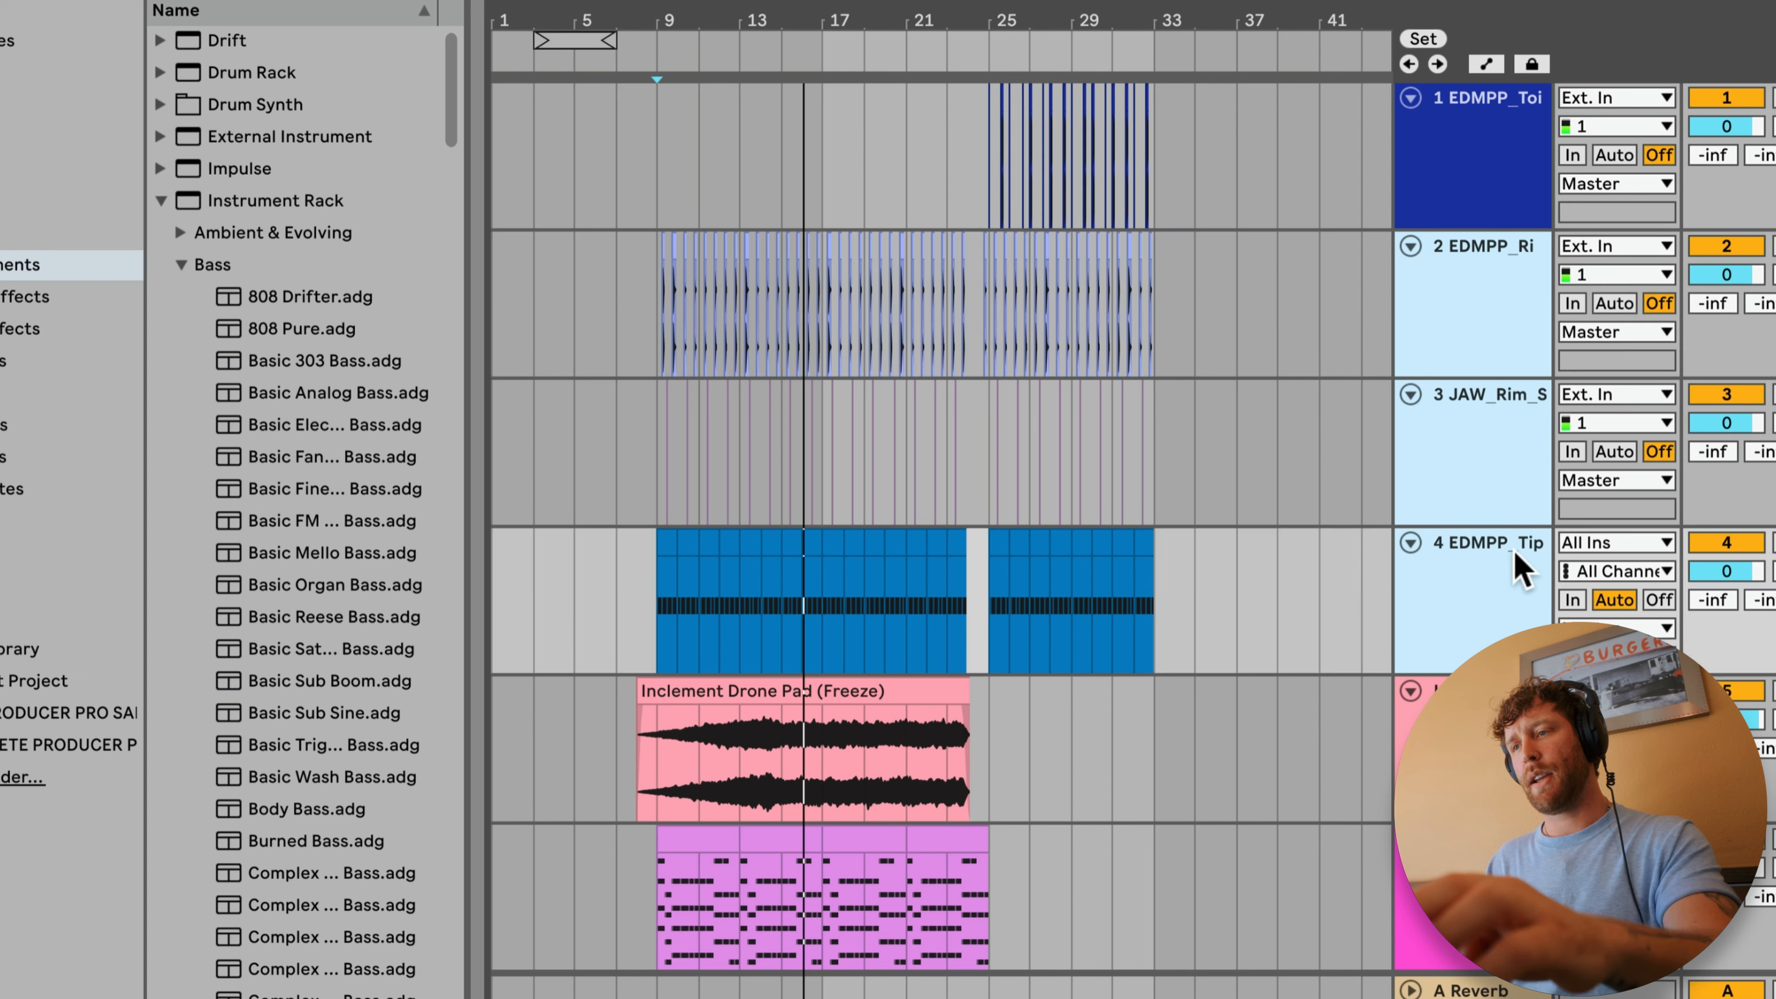
click(1479, 269)
key(super+g)
click(1482, 248)
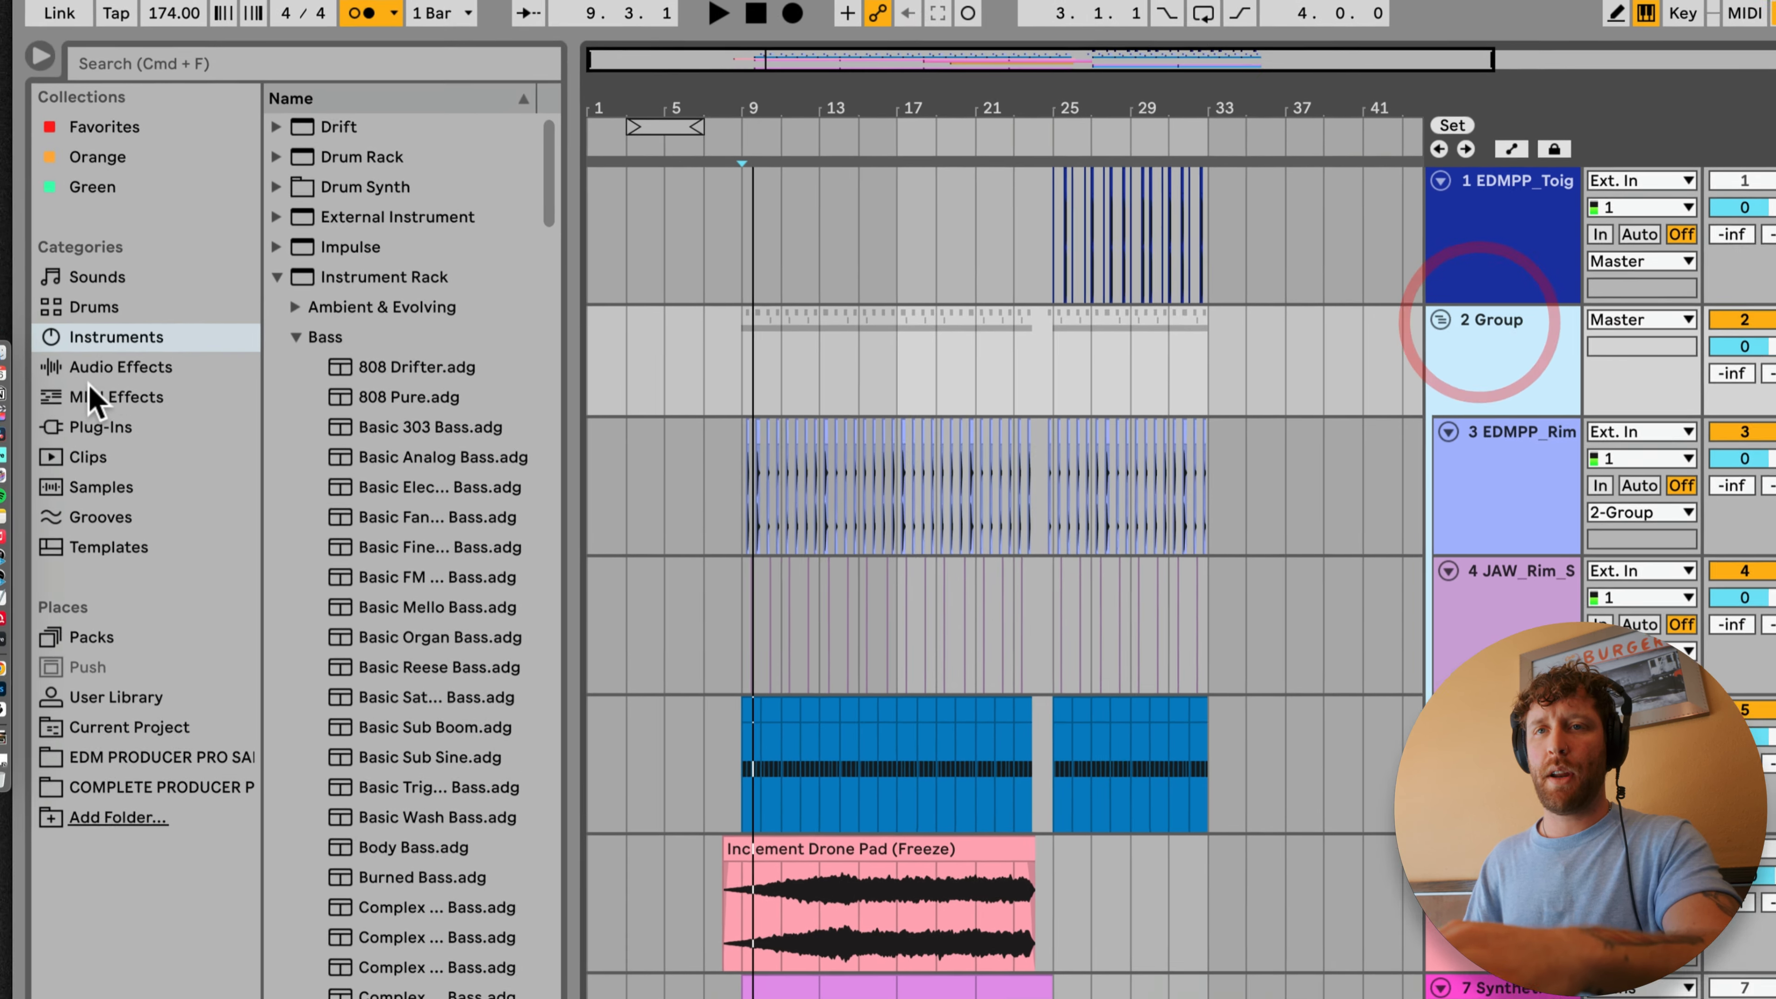
Step: Add an EQ Eight to the percussion group with band 4 as a high cut at 1.04 kHz
click(7, 306)
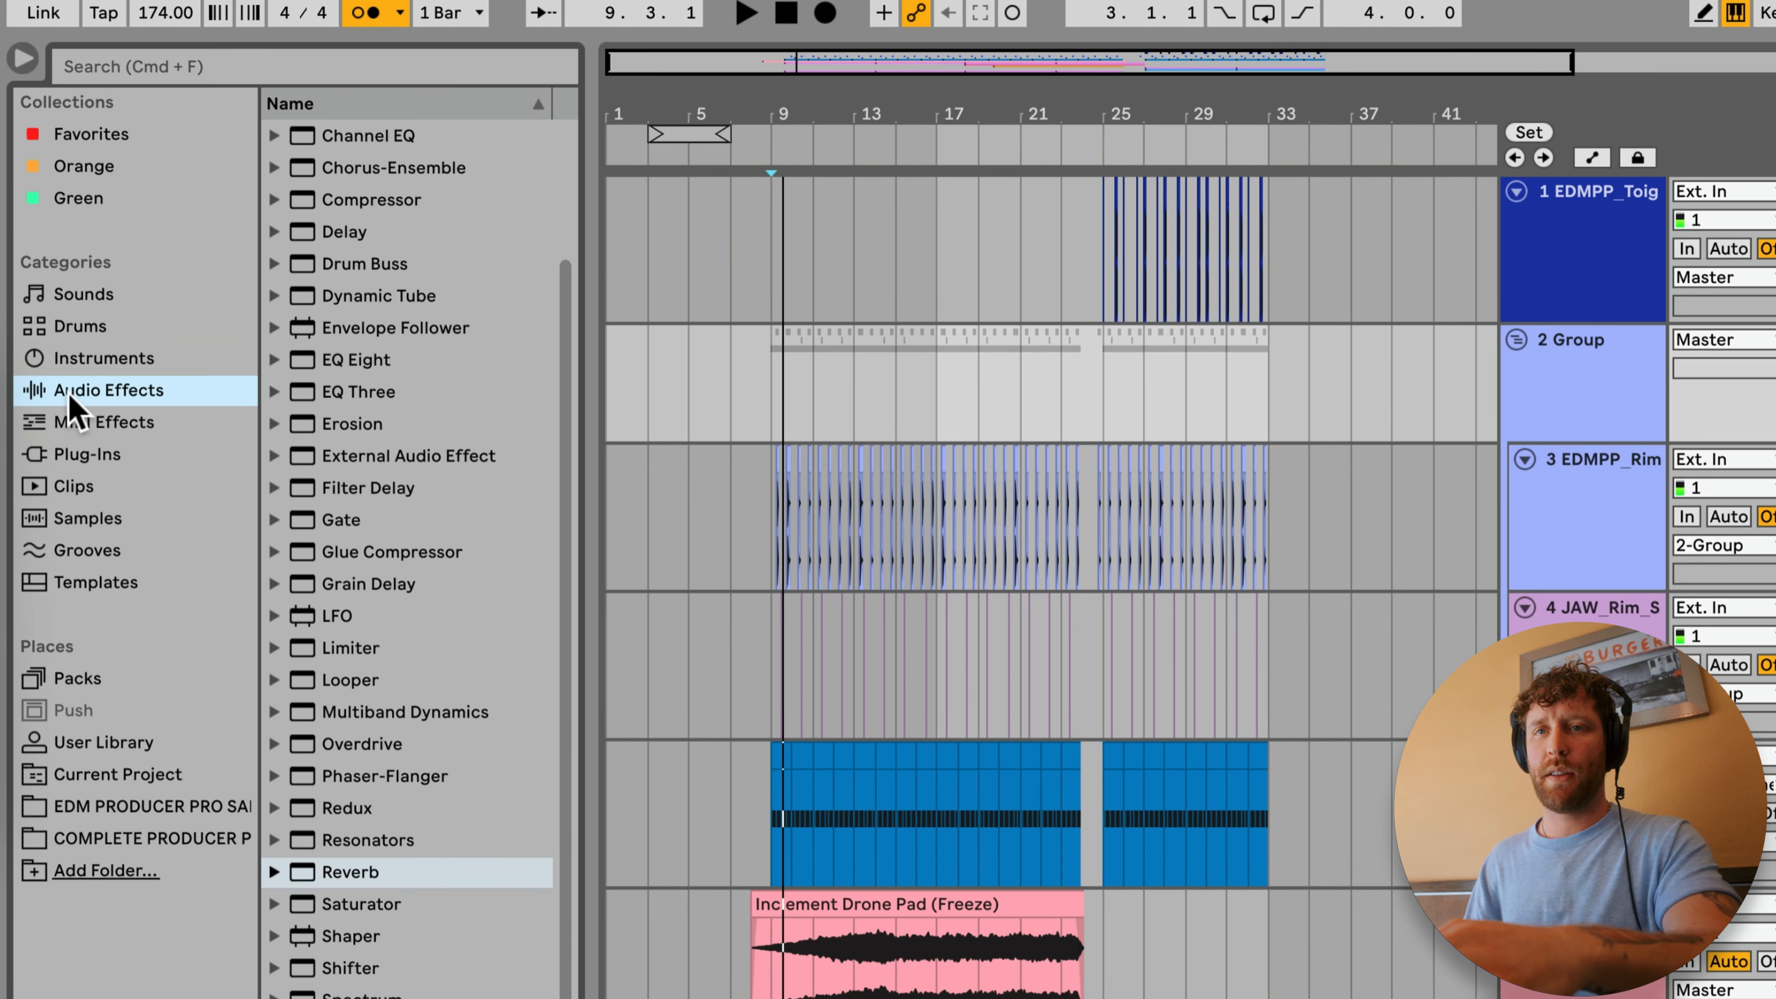
drag(388, 364, 850, 403)
click(415, 998)
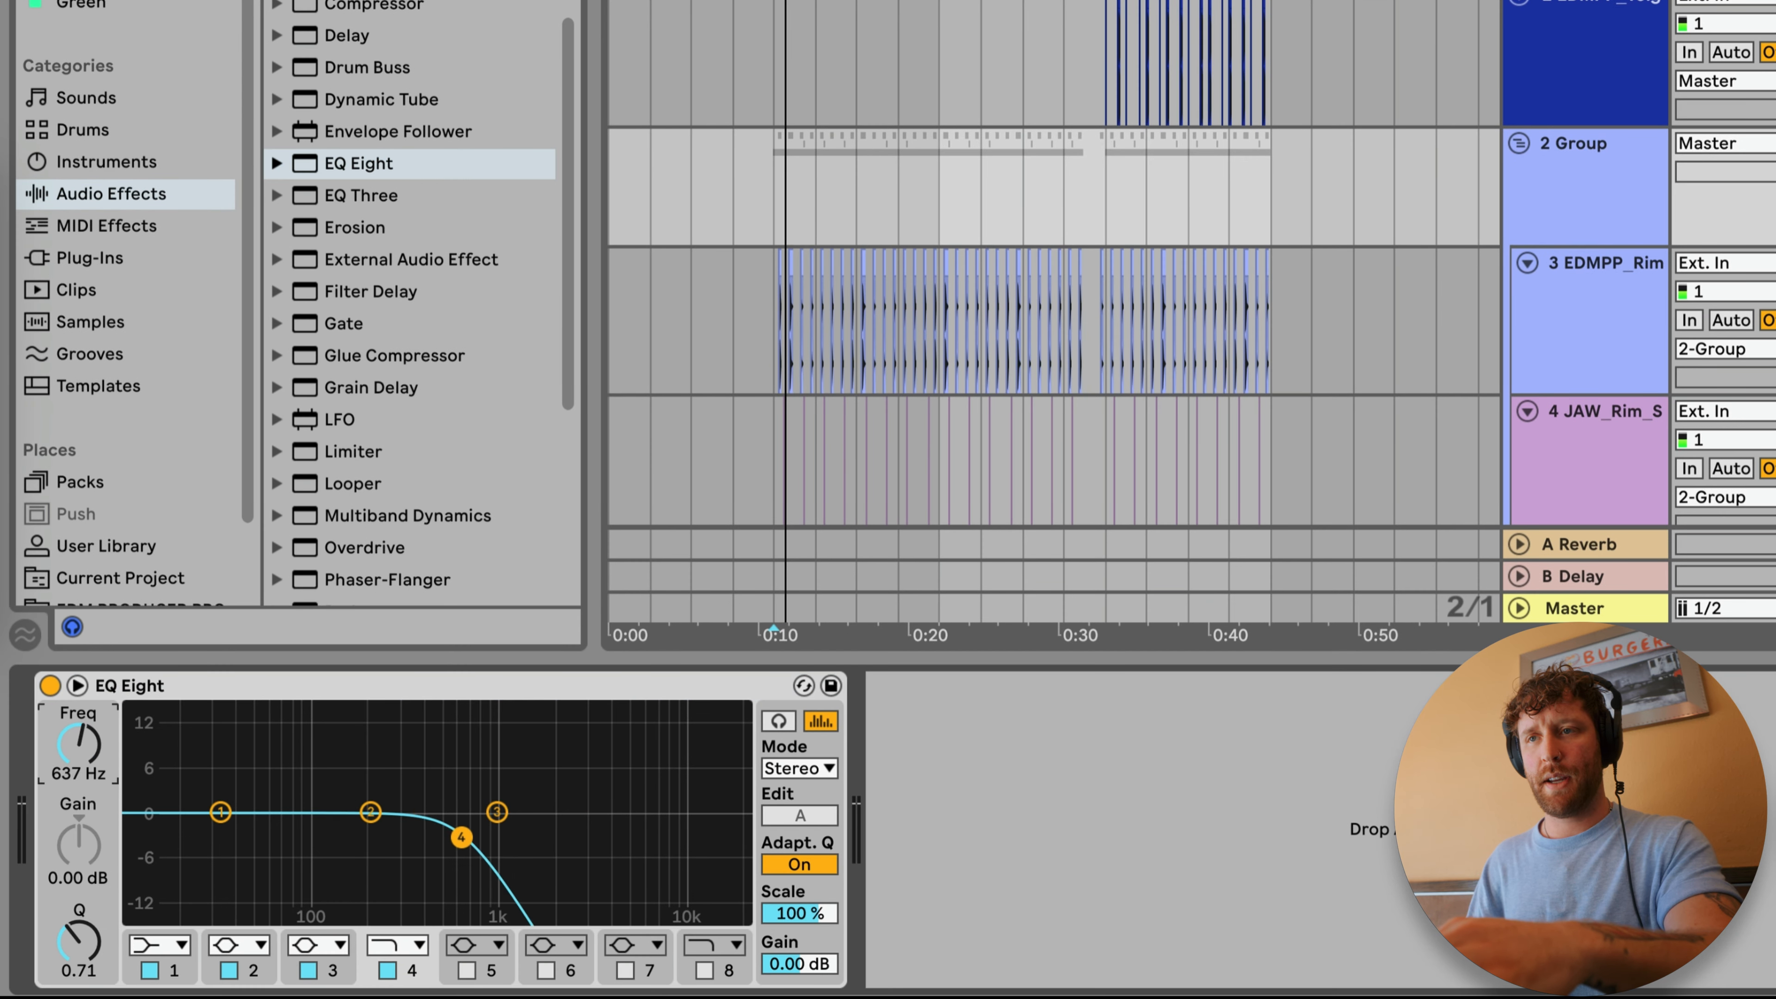
drag(398, 836, 446, 837)
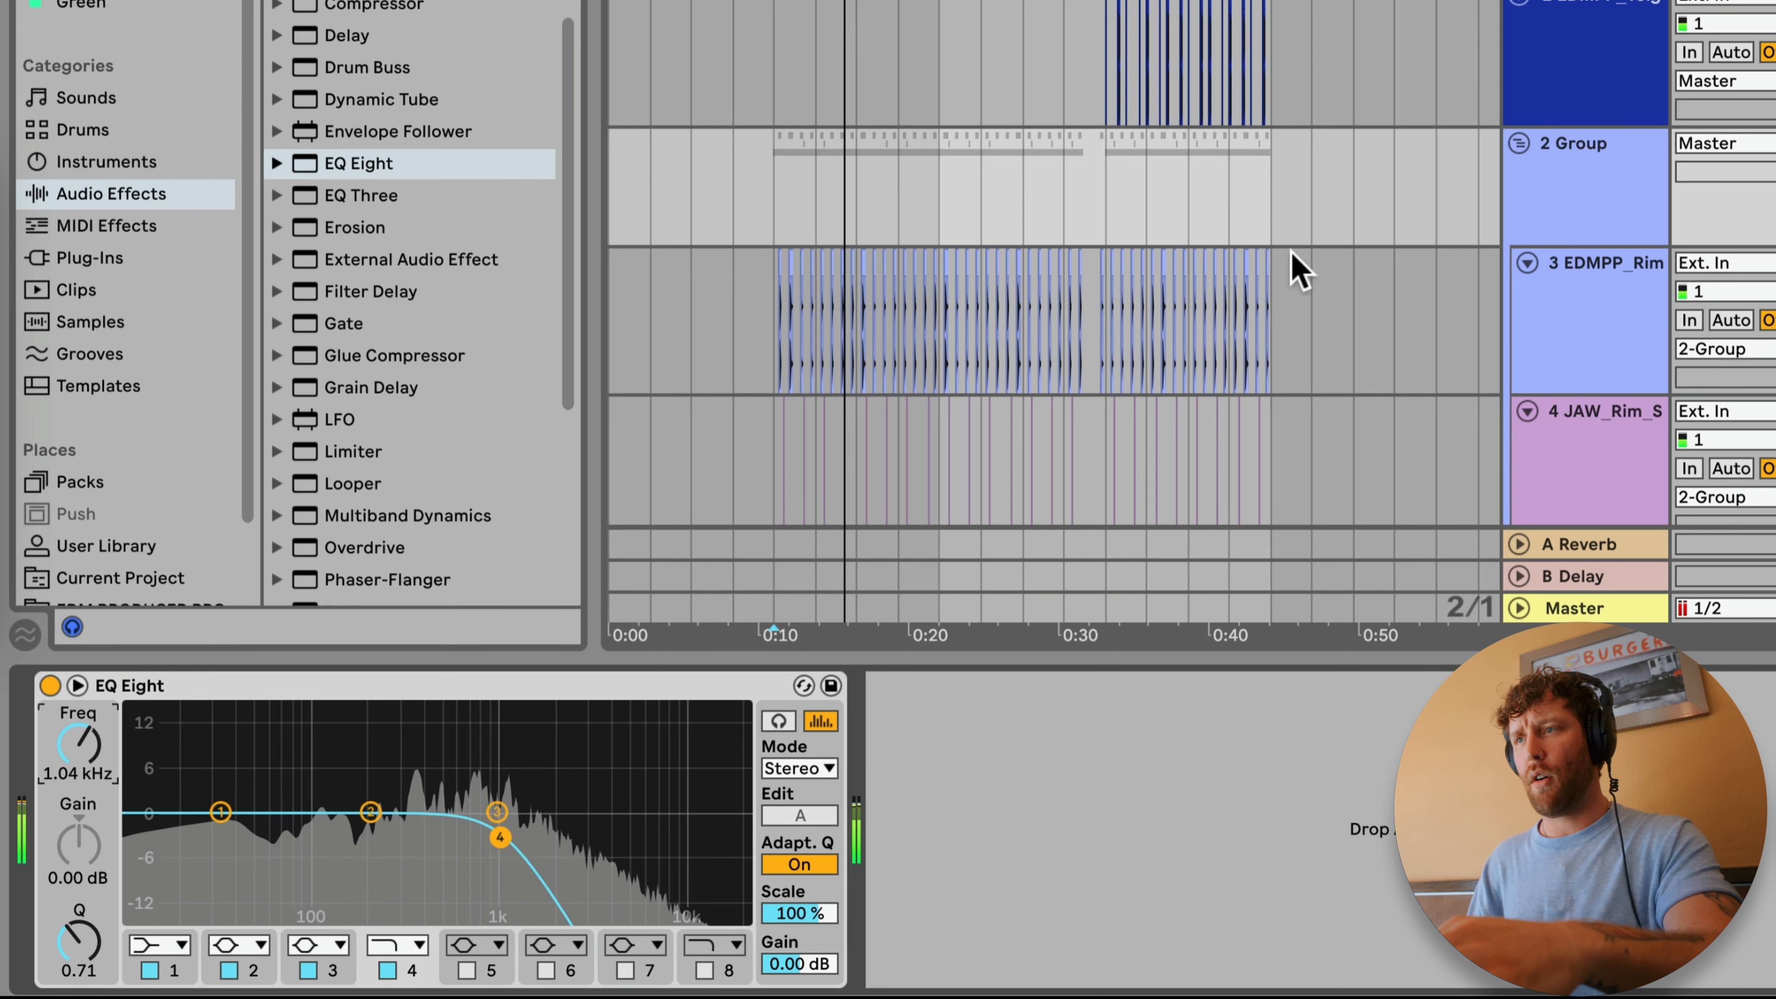
Step: Automate the group's EQ Eight band 4 frequency to rise from bar 17 to 22.0 kHz at bar 25, and raise its starting point
key(a)
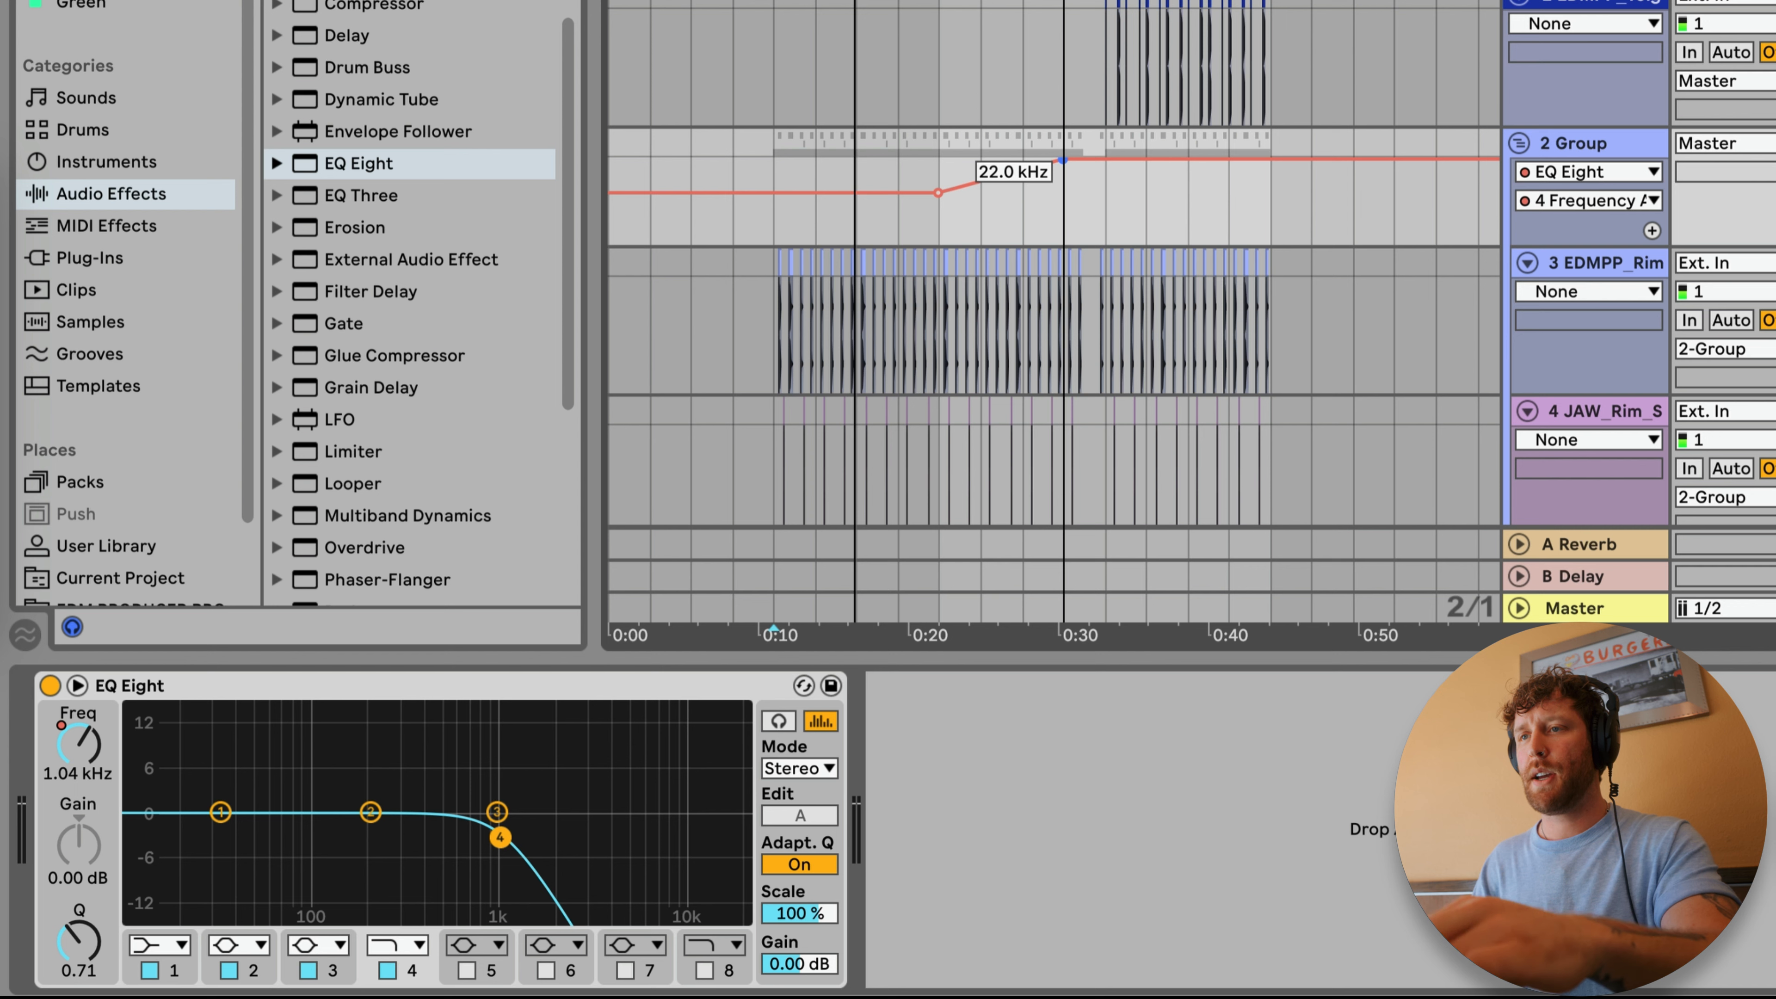
key(space)
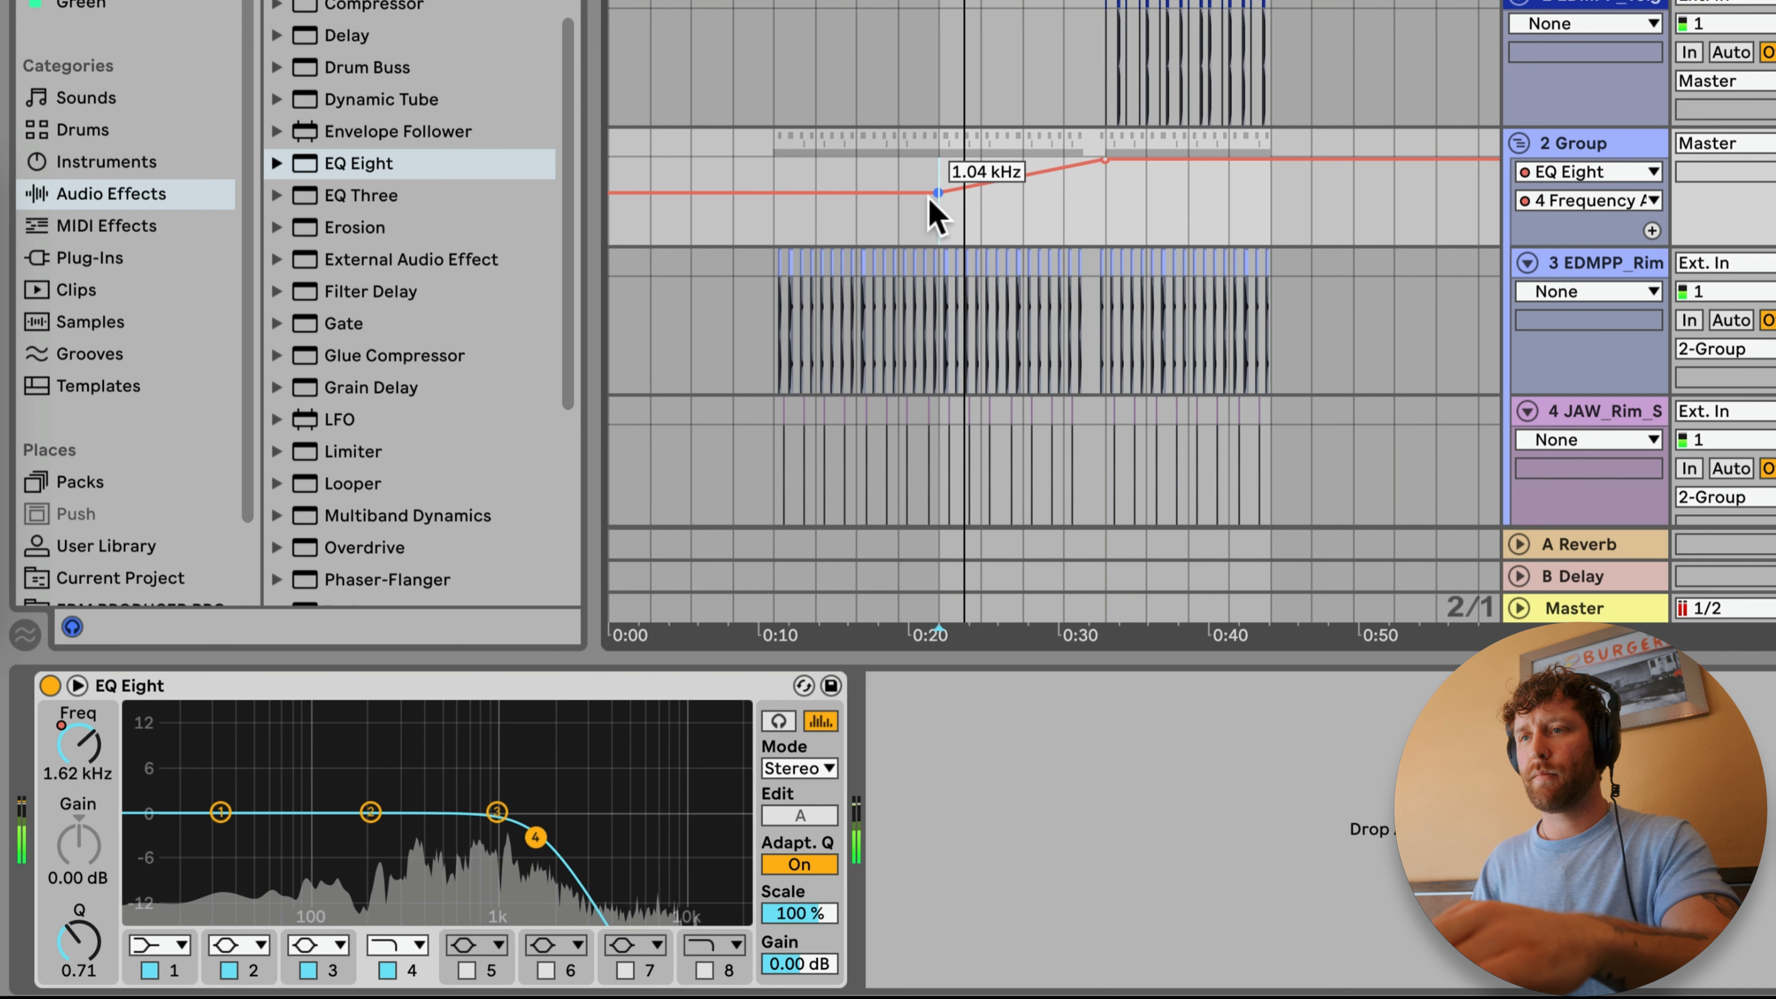
drag(937, 191, 938, 180)
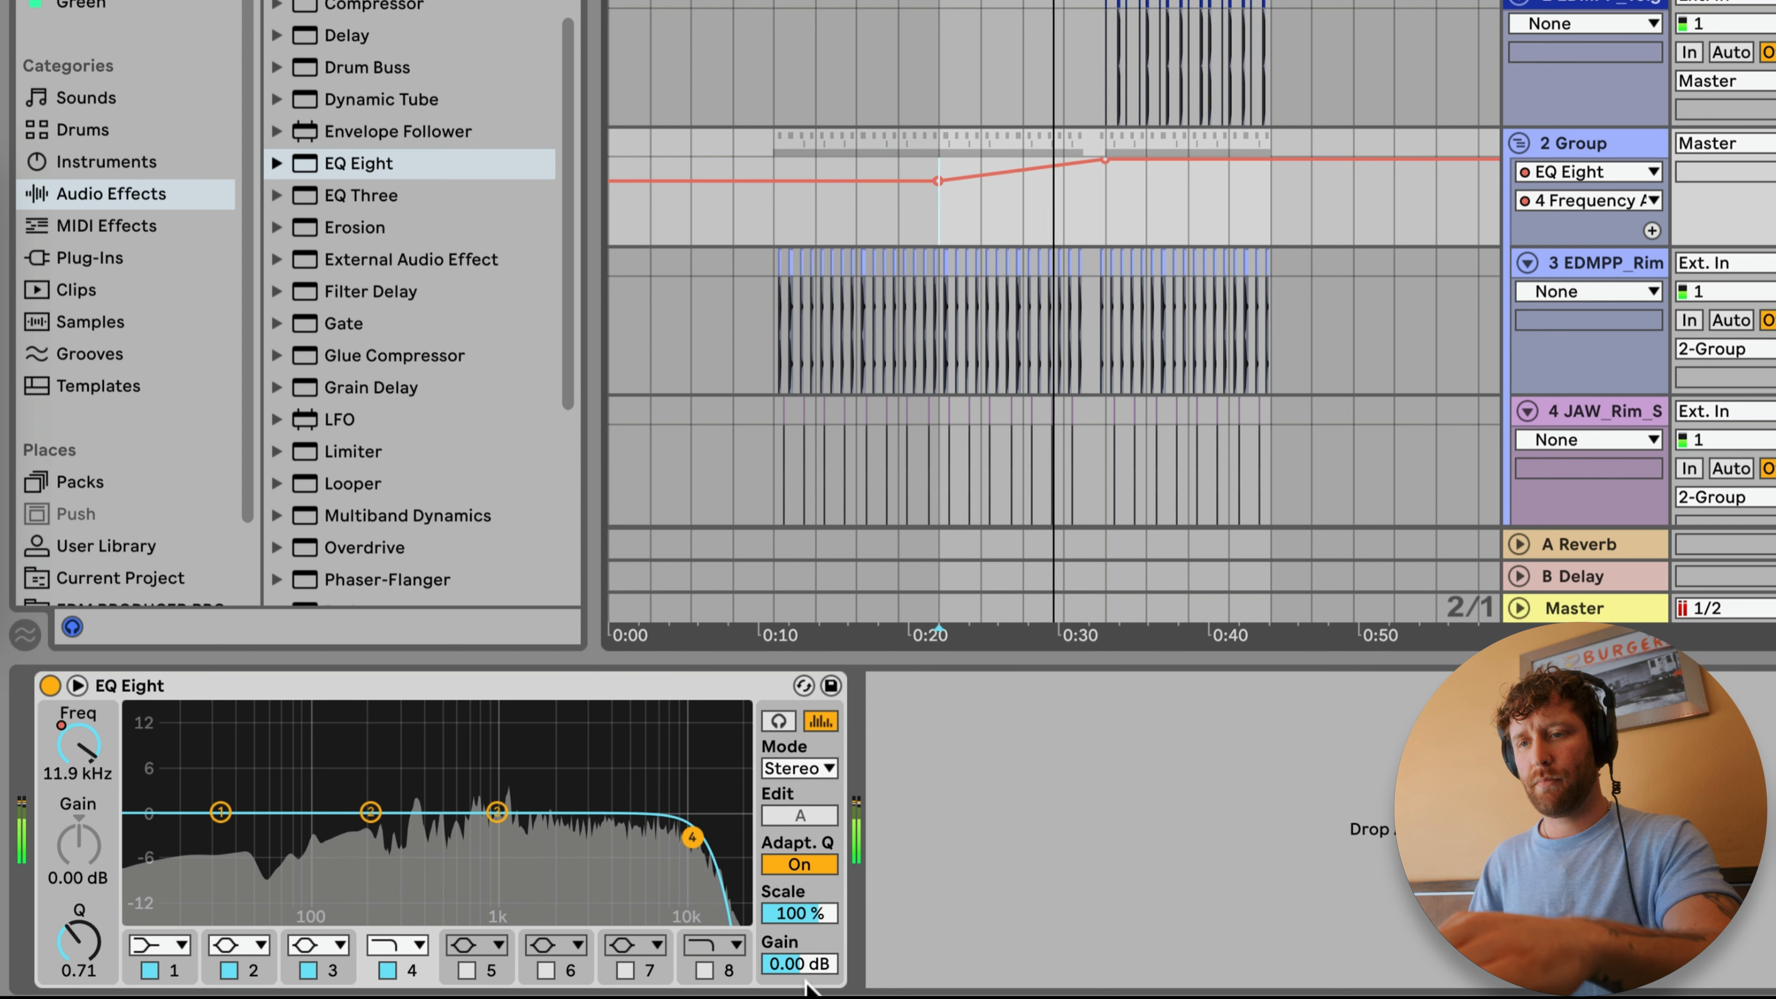
Step: Set the group's EQ Eight output gain to -3.00 dB and automate the device to switch off from bar 25
click(800, 962)
key(space)
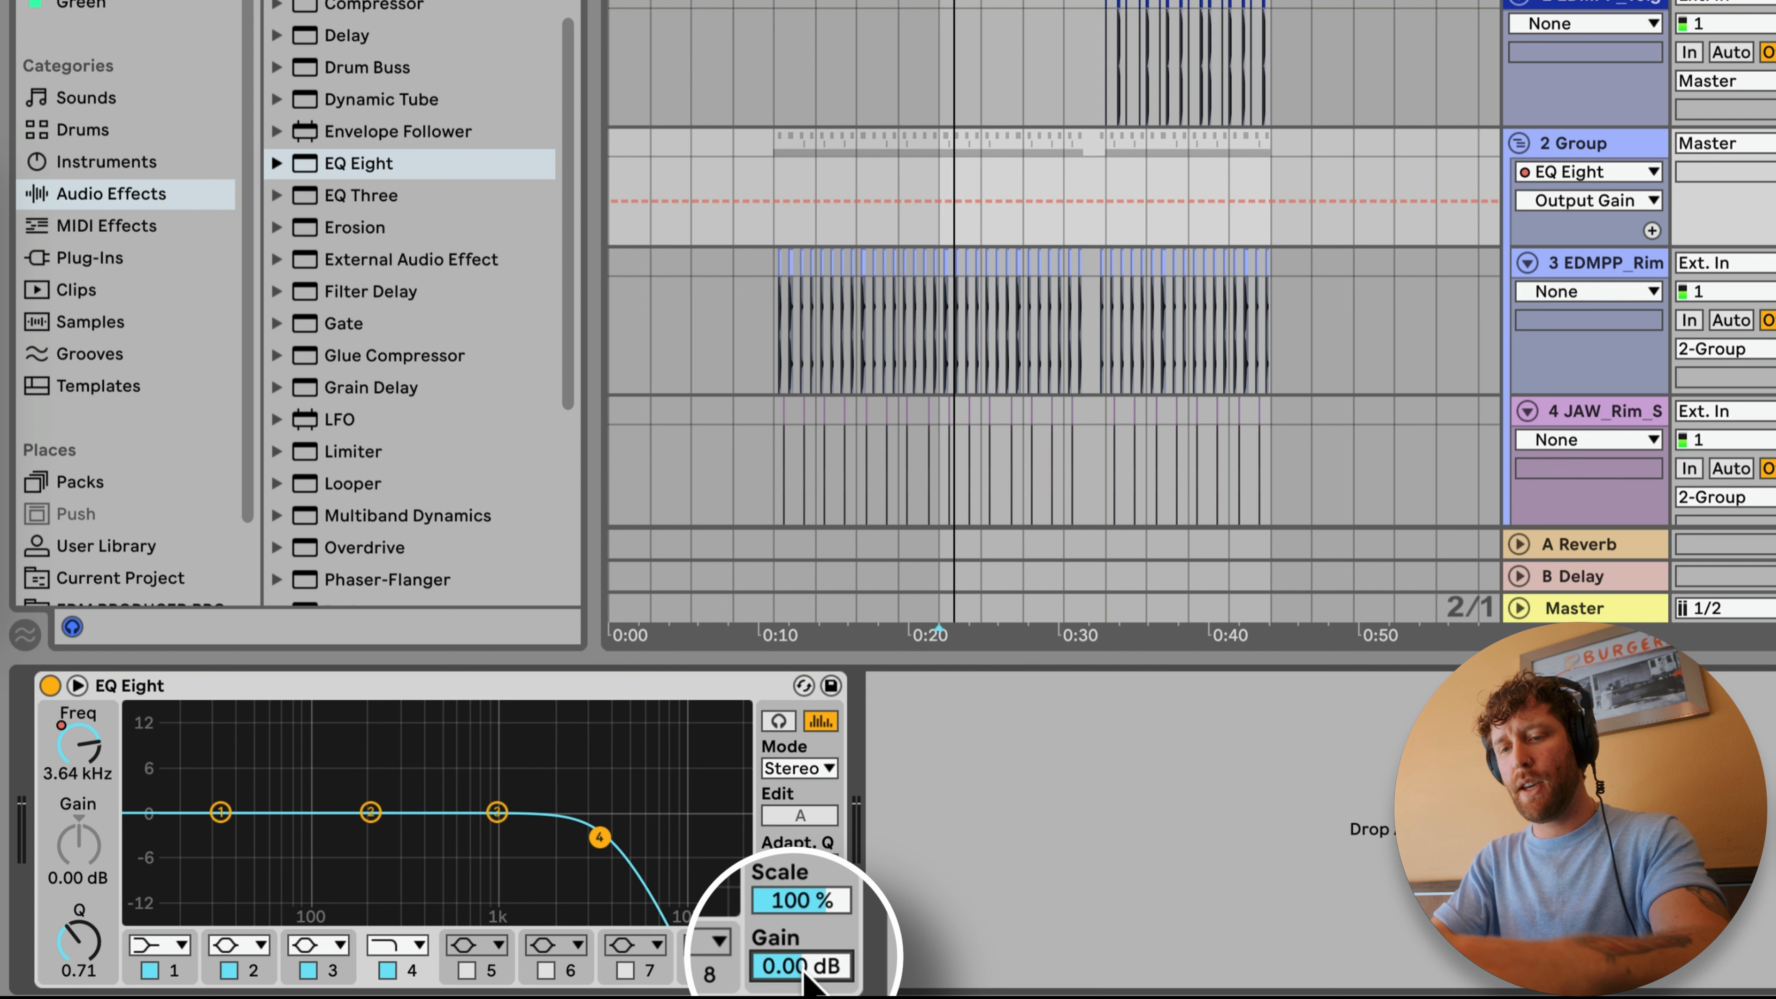
click(51, 685)
click(1109, 220)
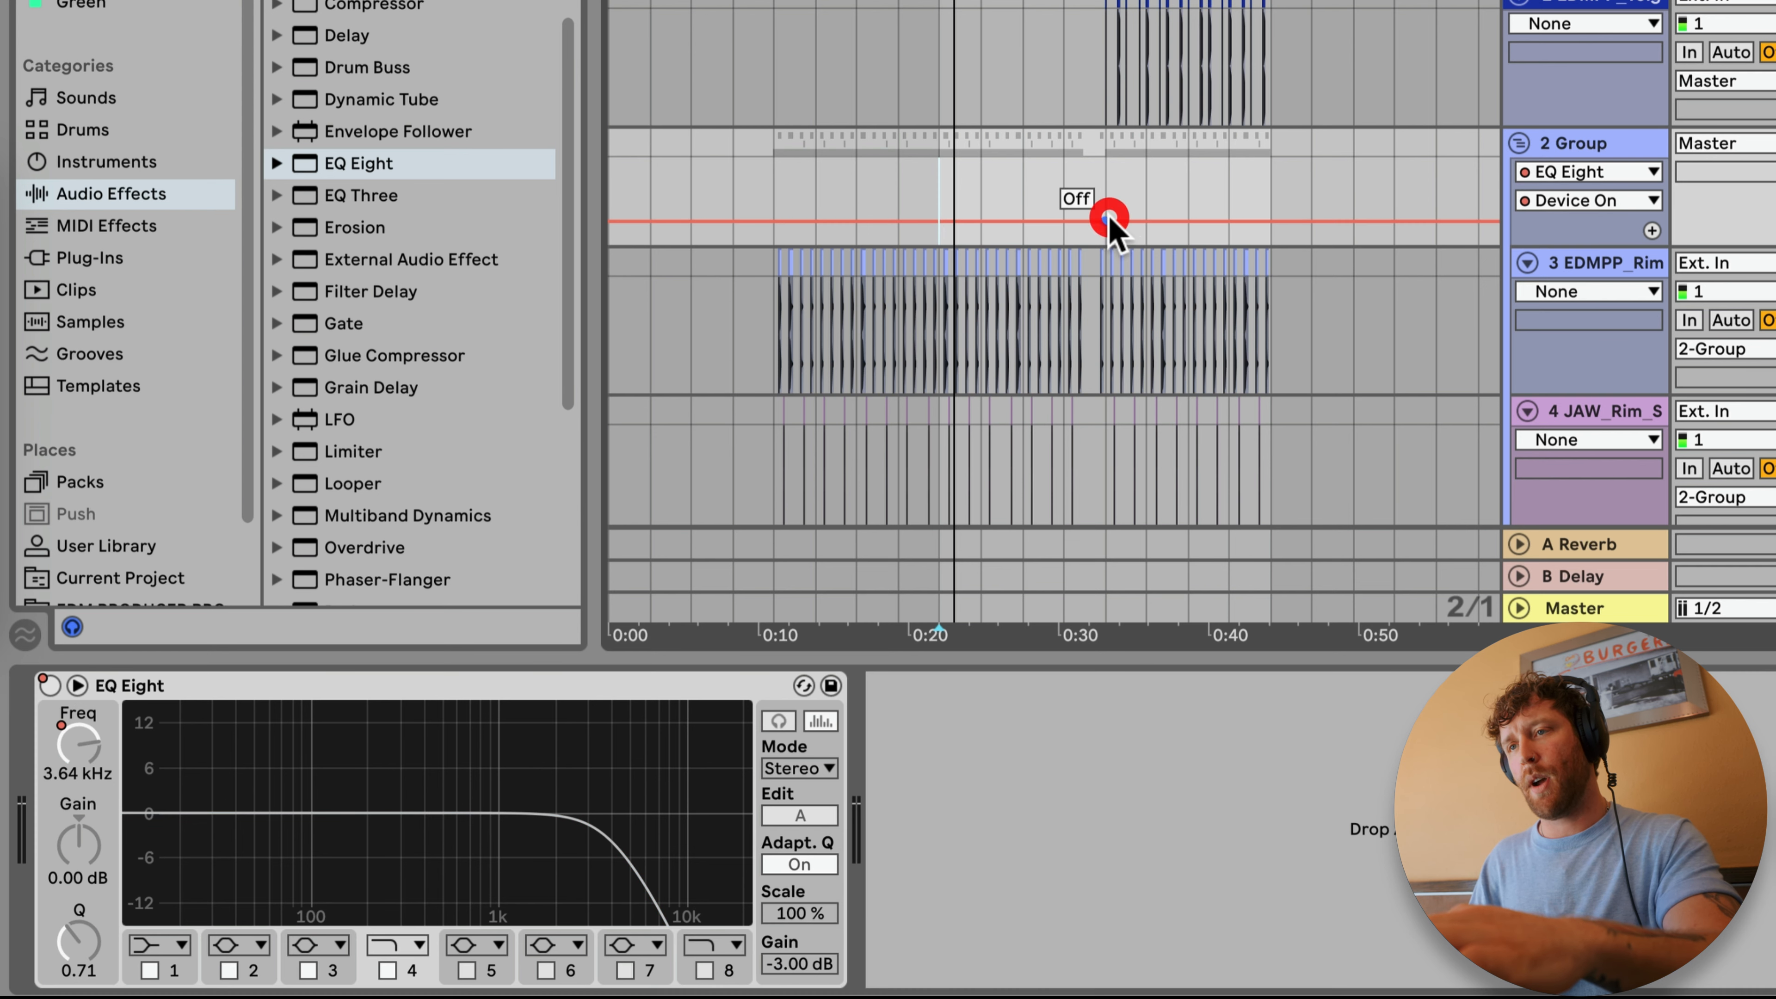
drag(1089, 222, 1089, 179)
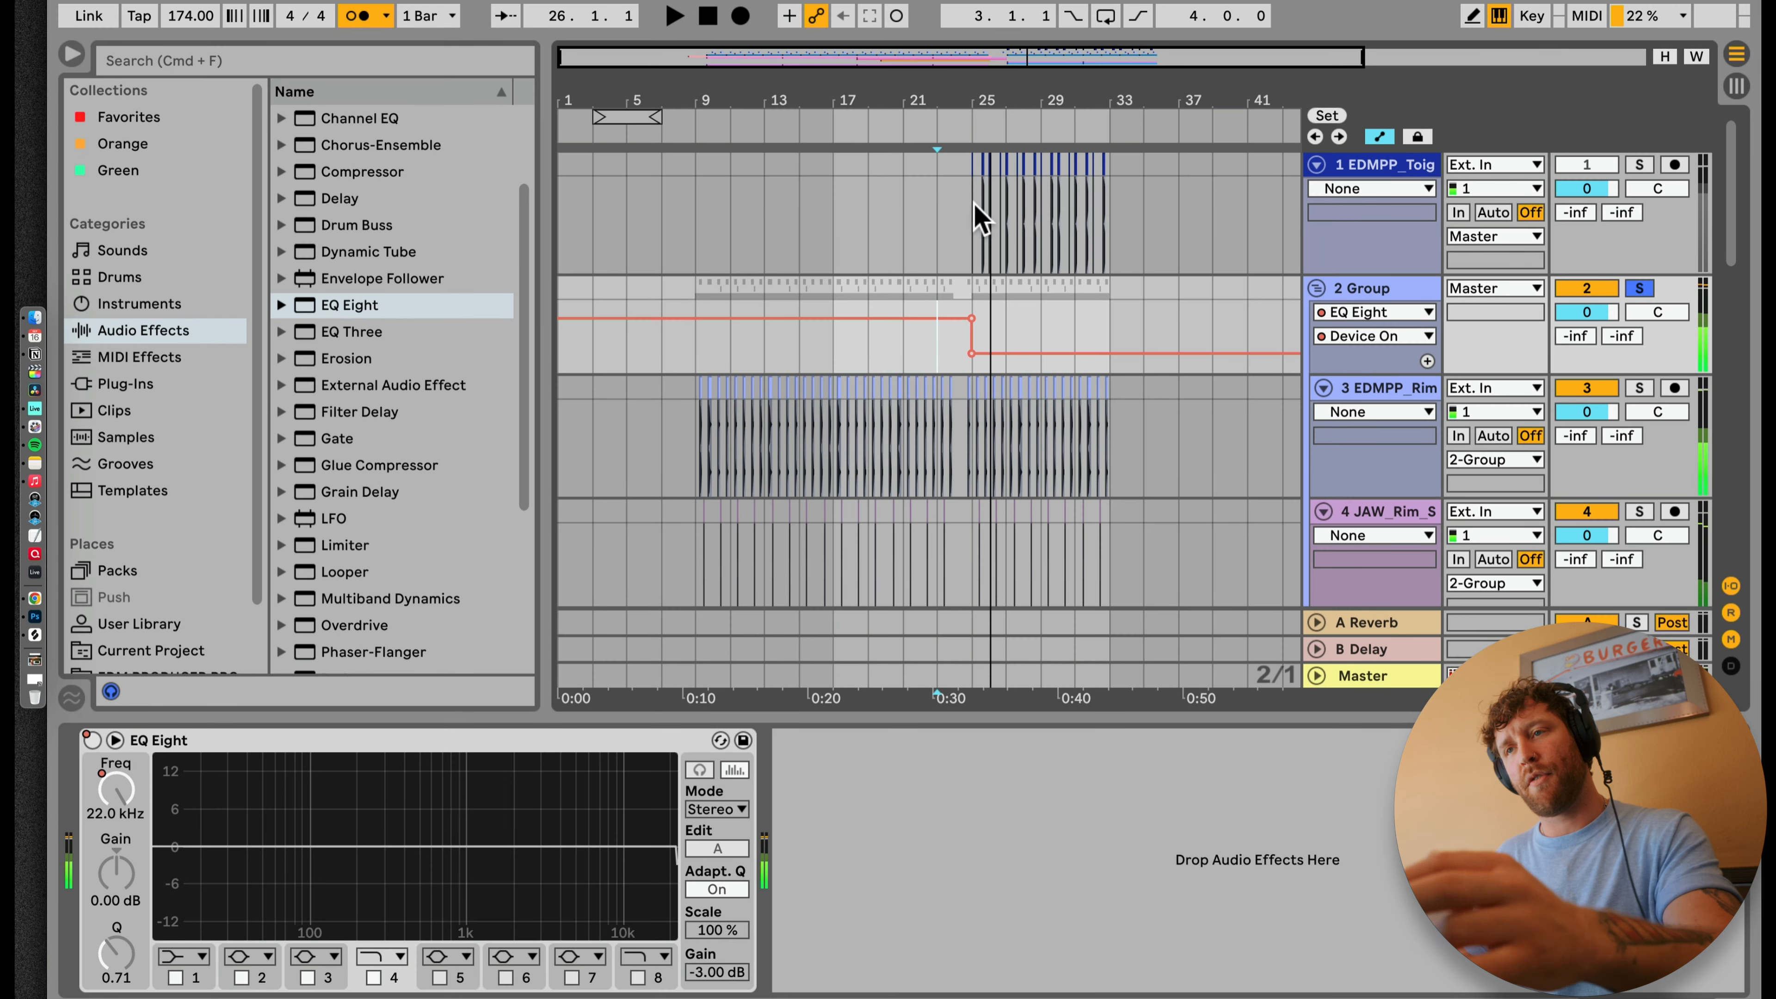
Step: Play back the intro from bar 9 with the filtered percussion and open the Upright Bass track's device chain
click(966, 197)
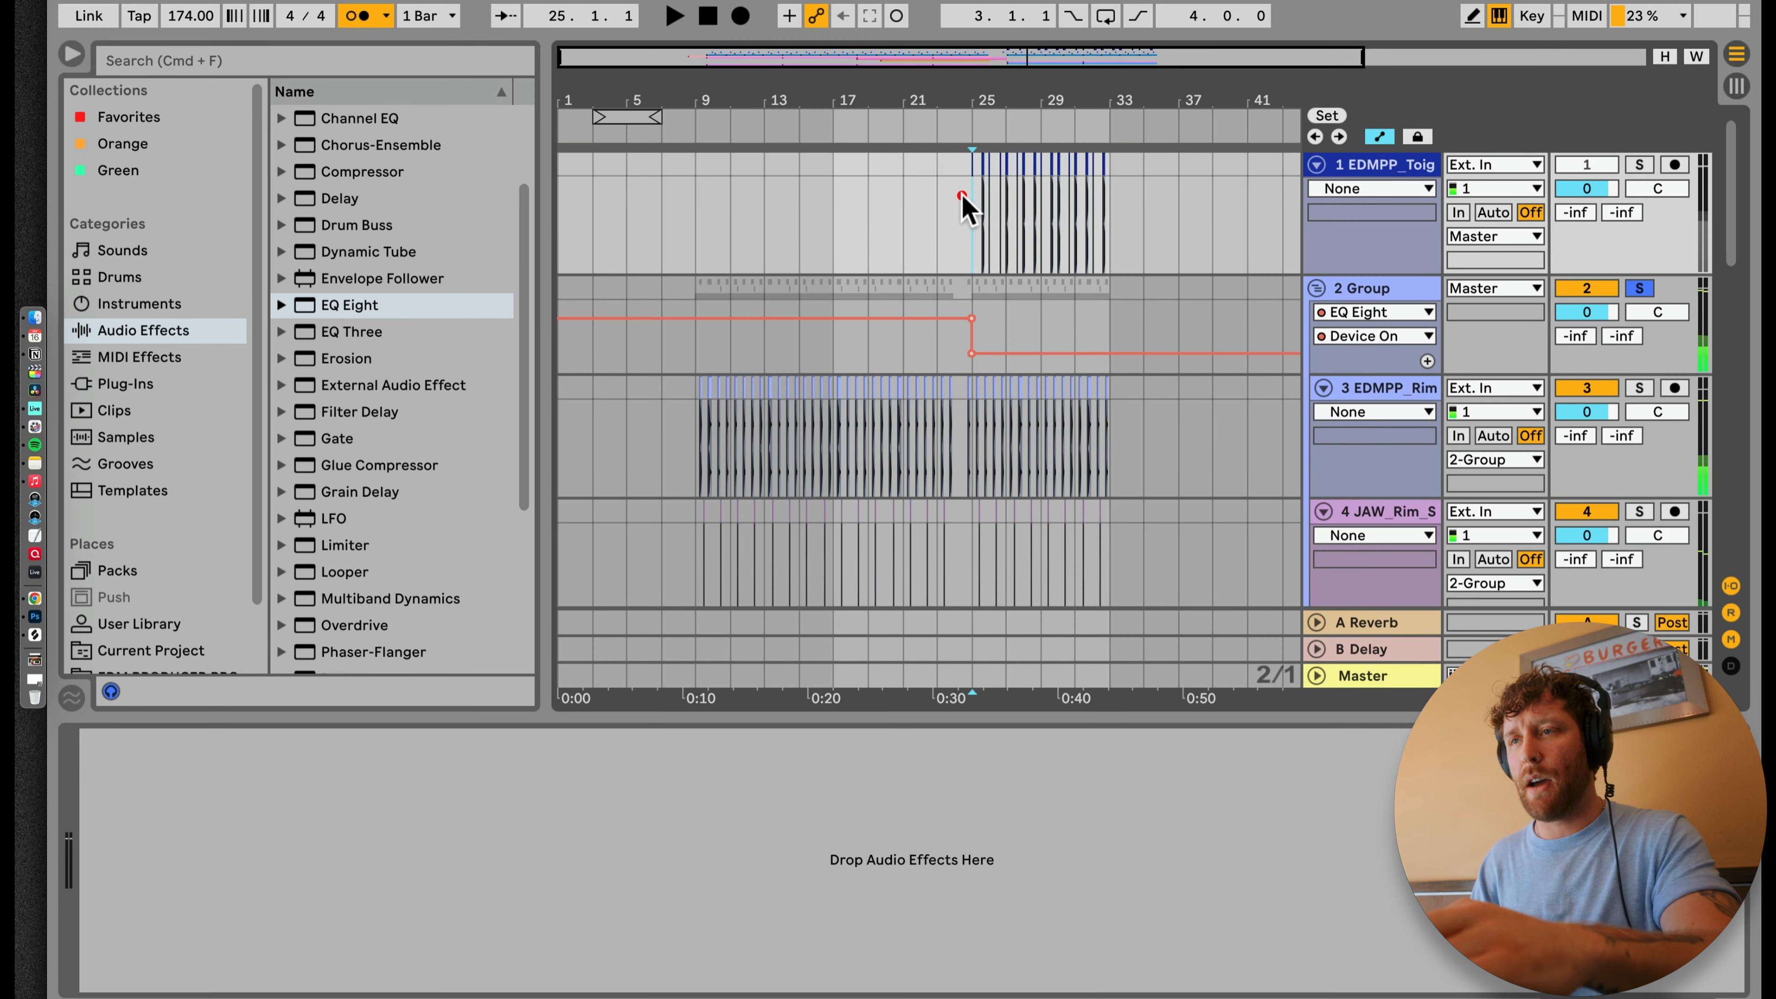
drag(947, 75, 946, 85)
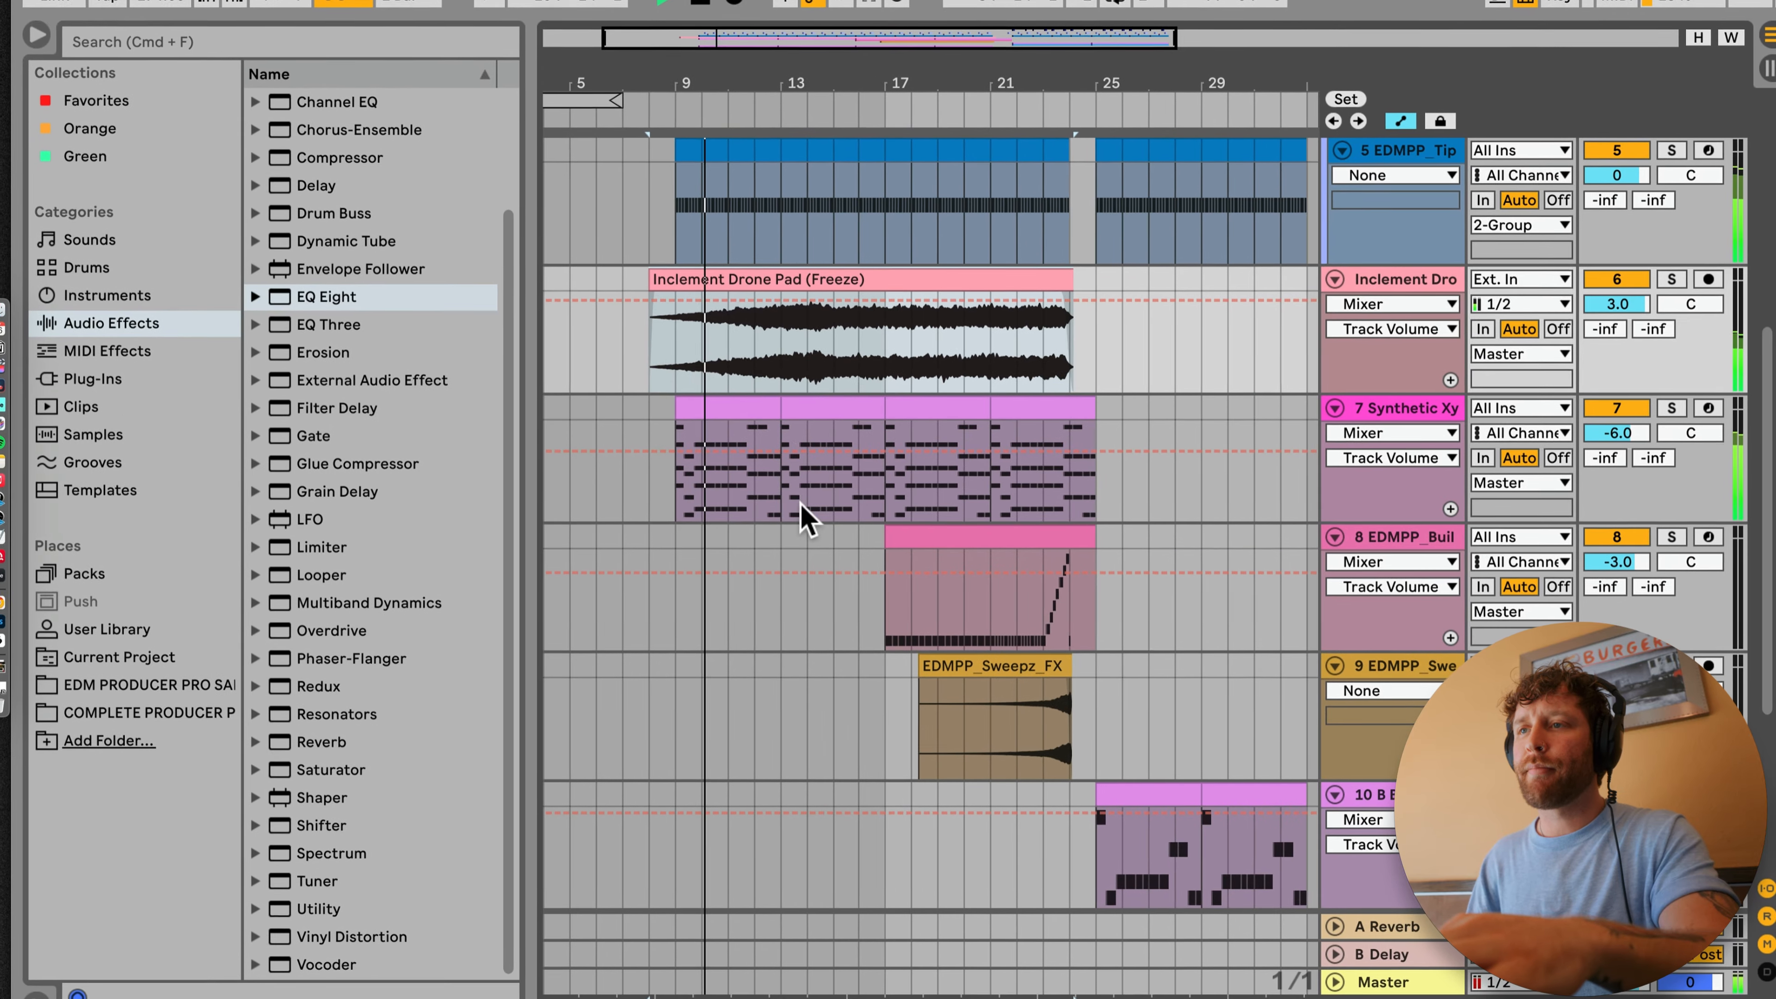
scroll(802, 510, down, 5)
double_click(1370, 733)
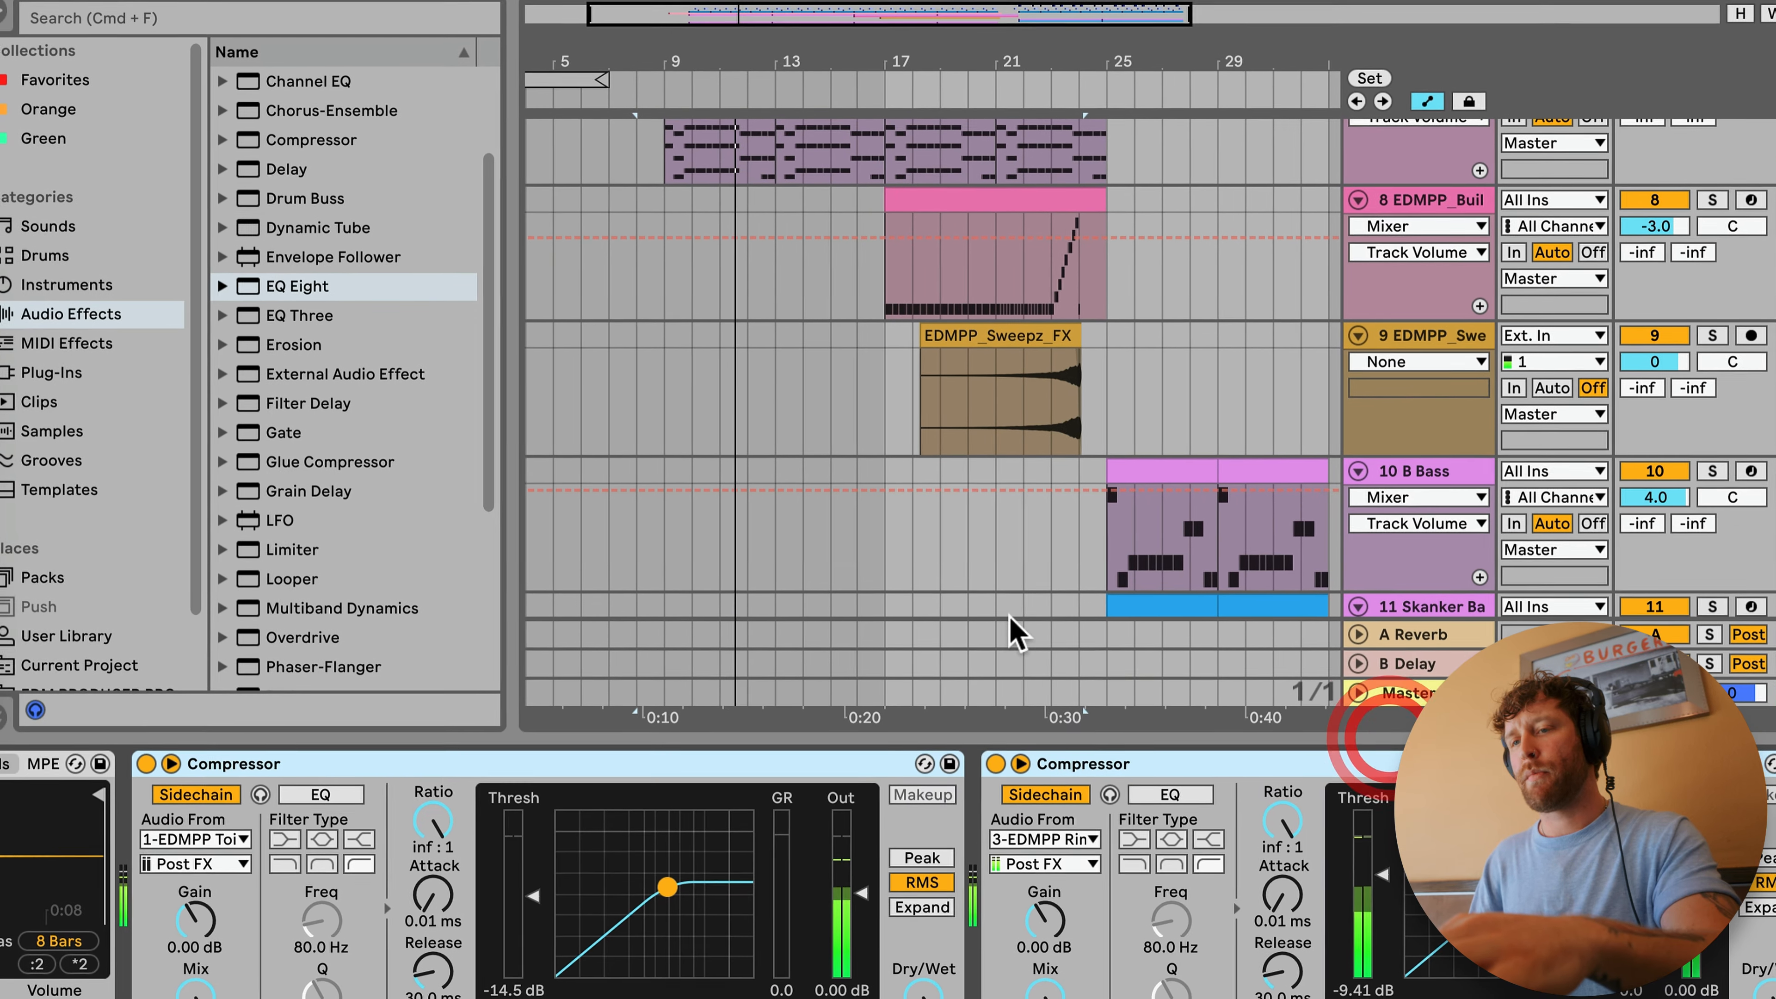
scroll(1080, 399, down, 5)
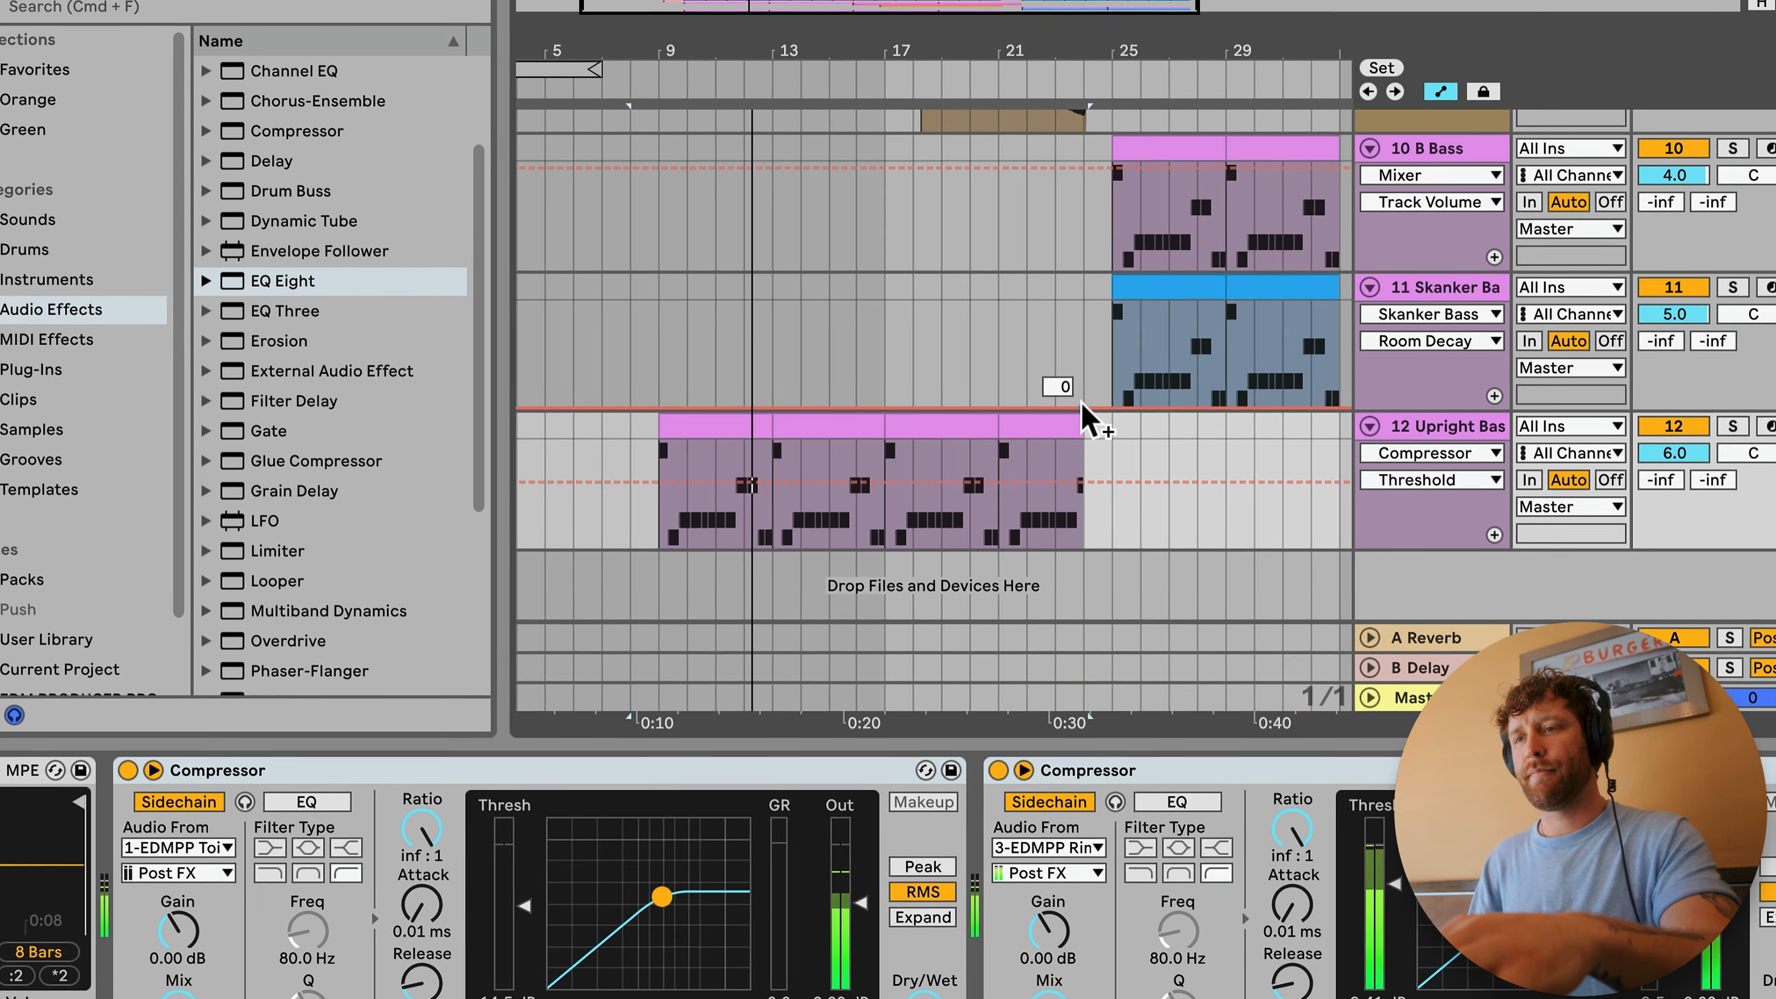
Step: Automate the Synthetic Xylophone's LP Freq to rise from bar 17 to 4.38 kHz at bar 24, and trim its last clip to end there
scroll(1084, 410, up, 8)
scroll(1086, 409, up, 3)
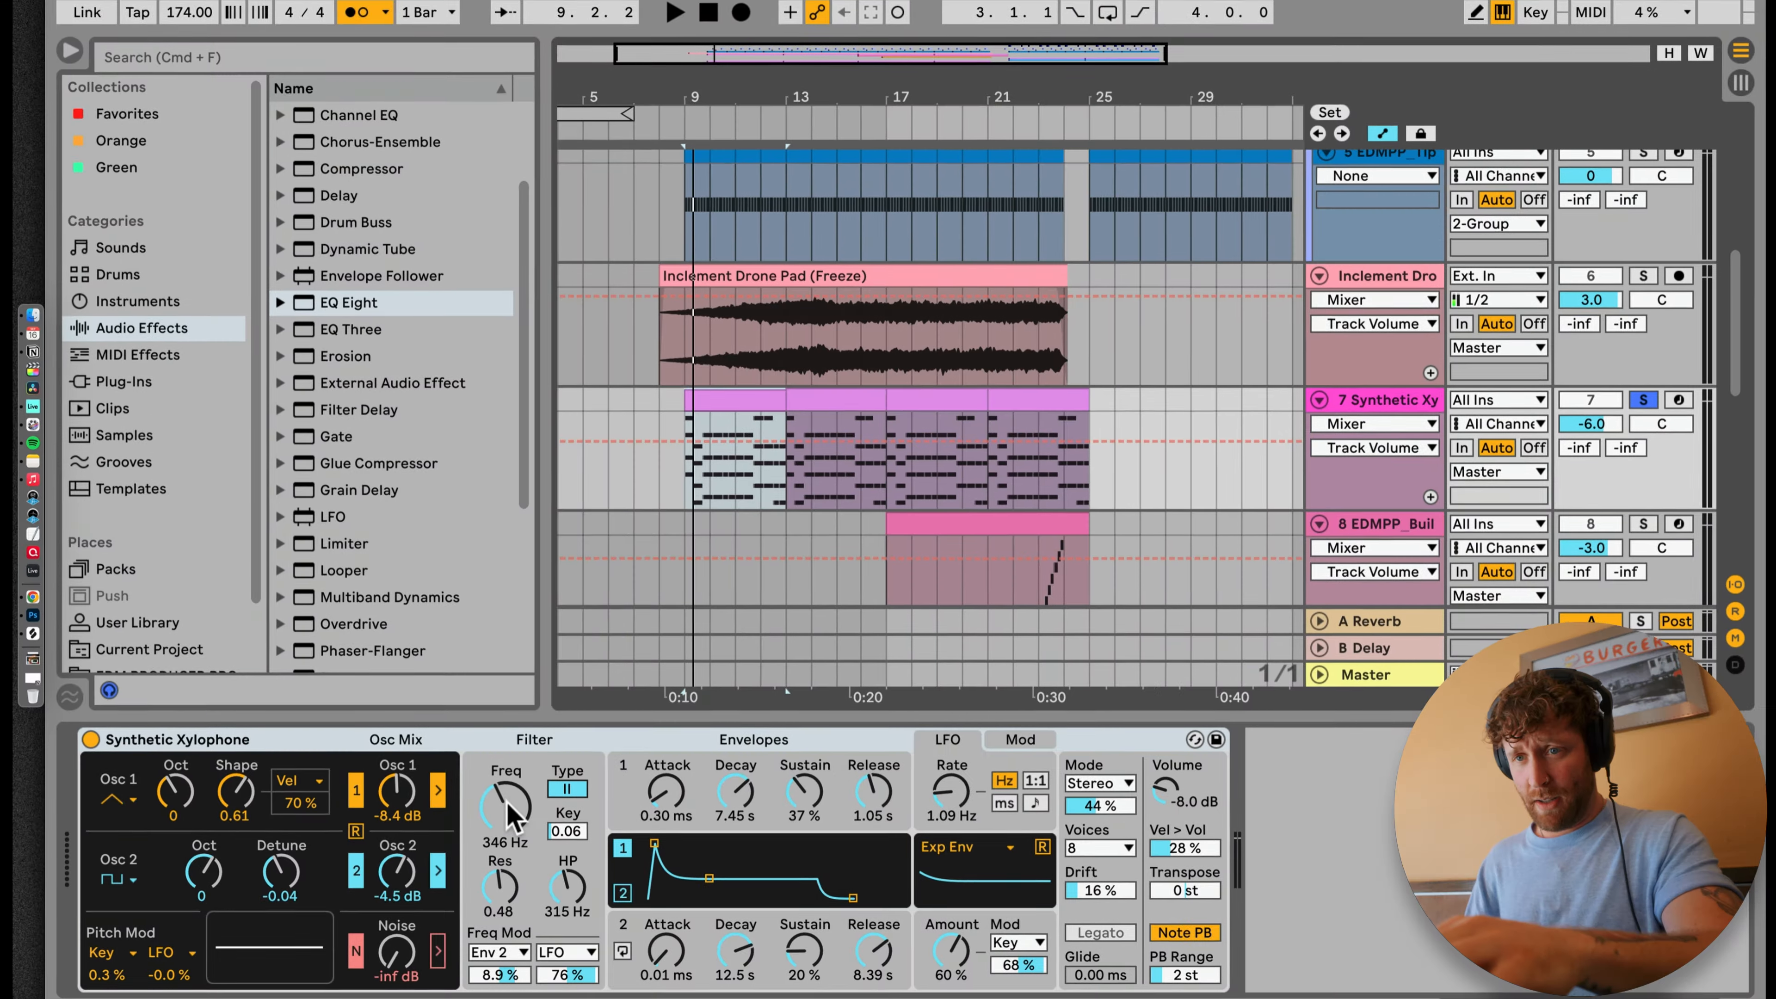
click(508, 806)
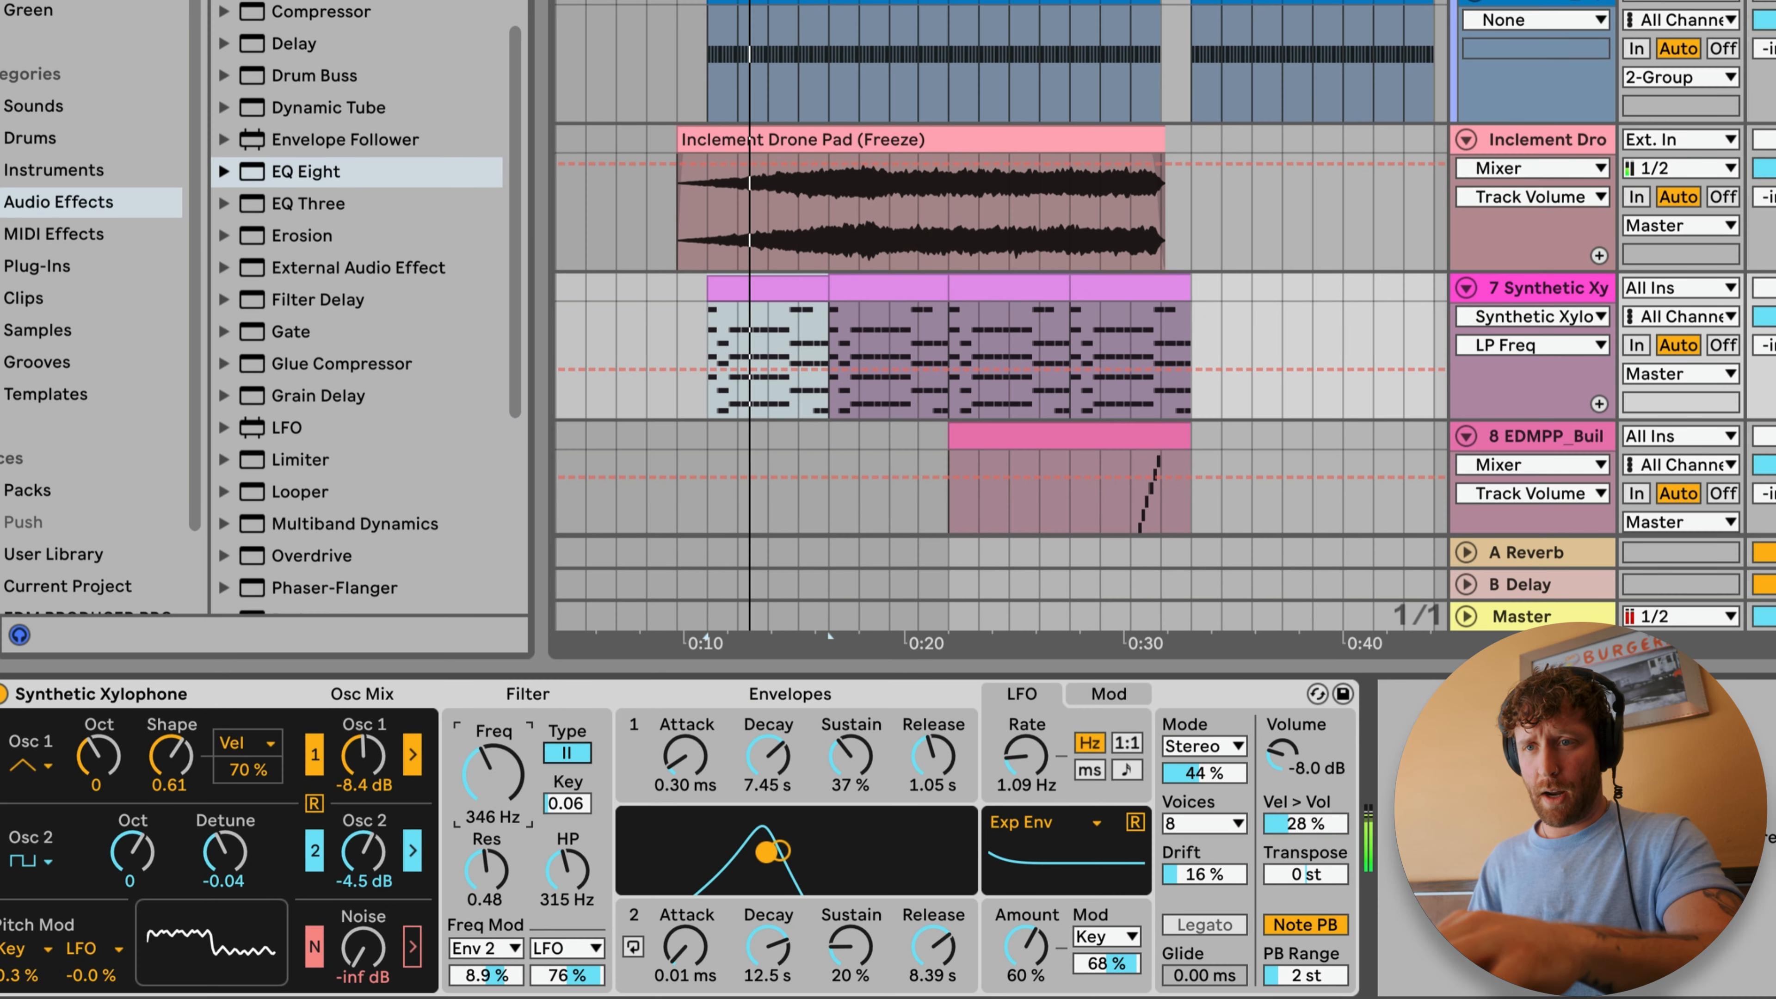
click(698, 328)
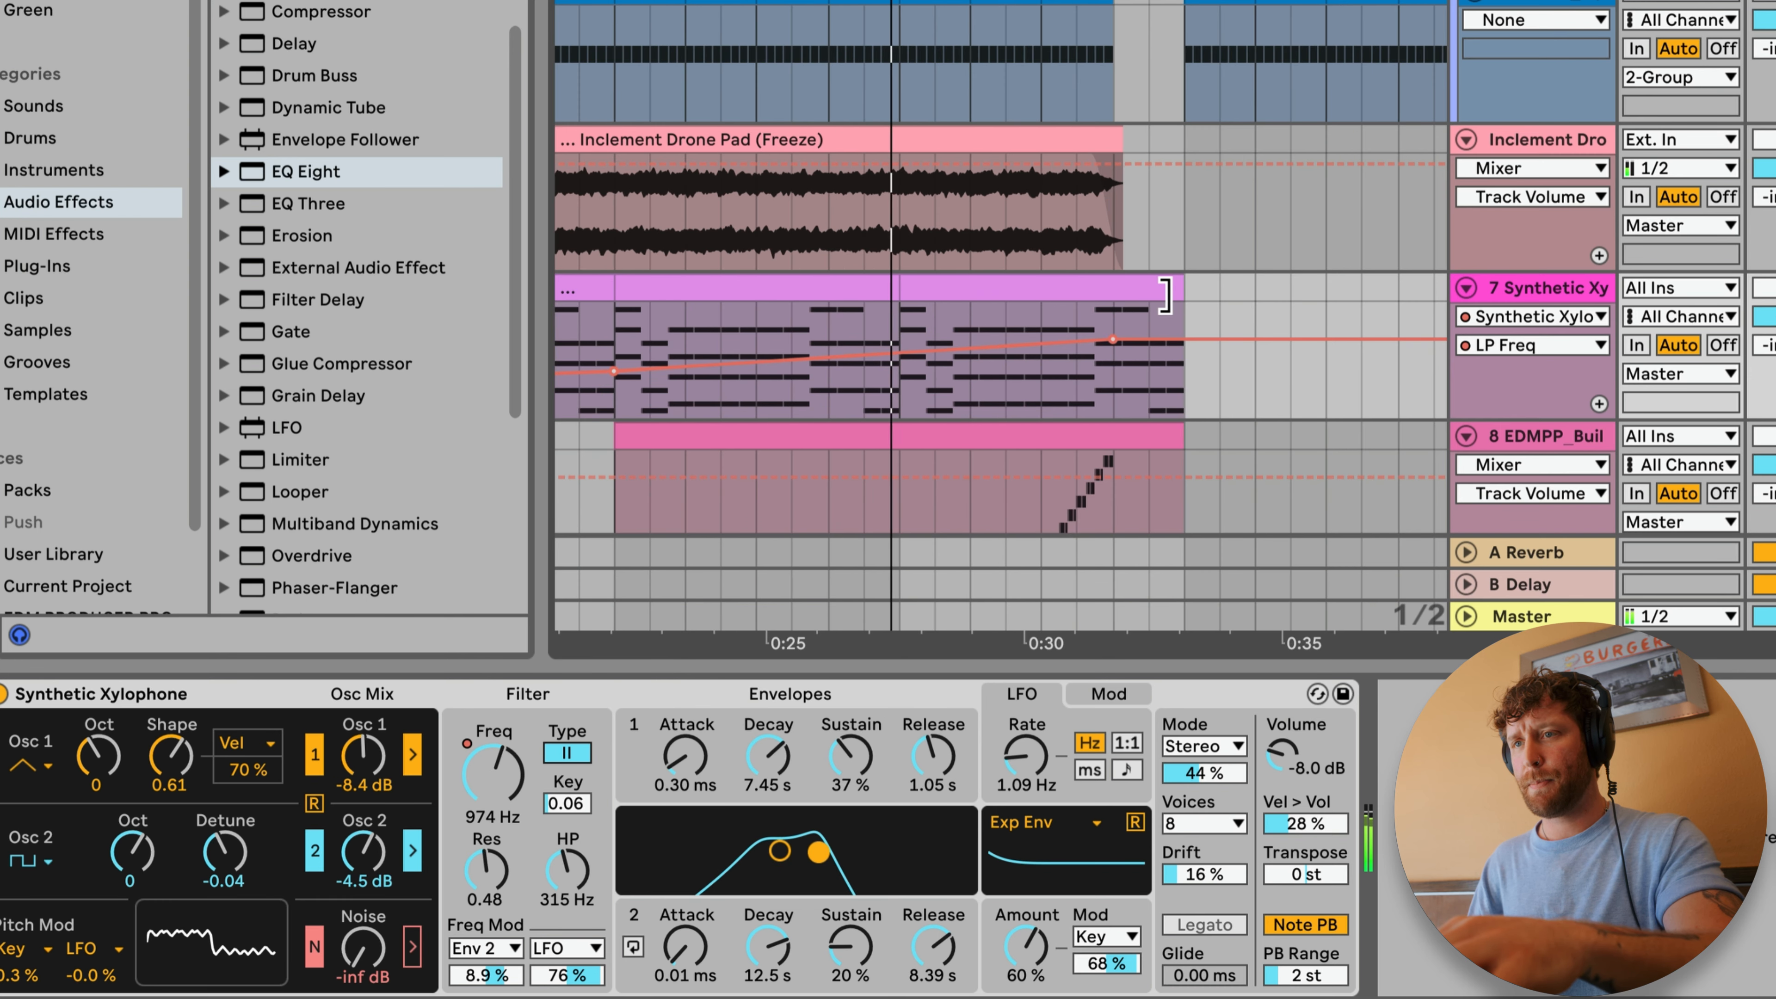
drag(1167, 291, 1108, 286)
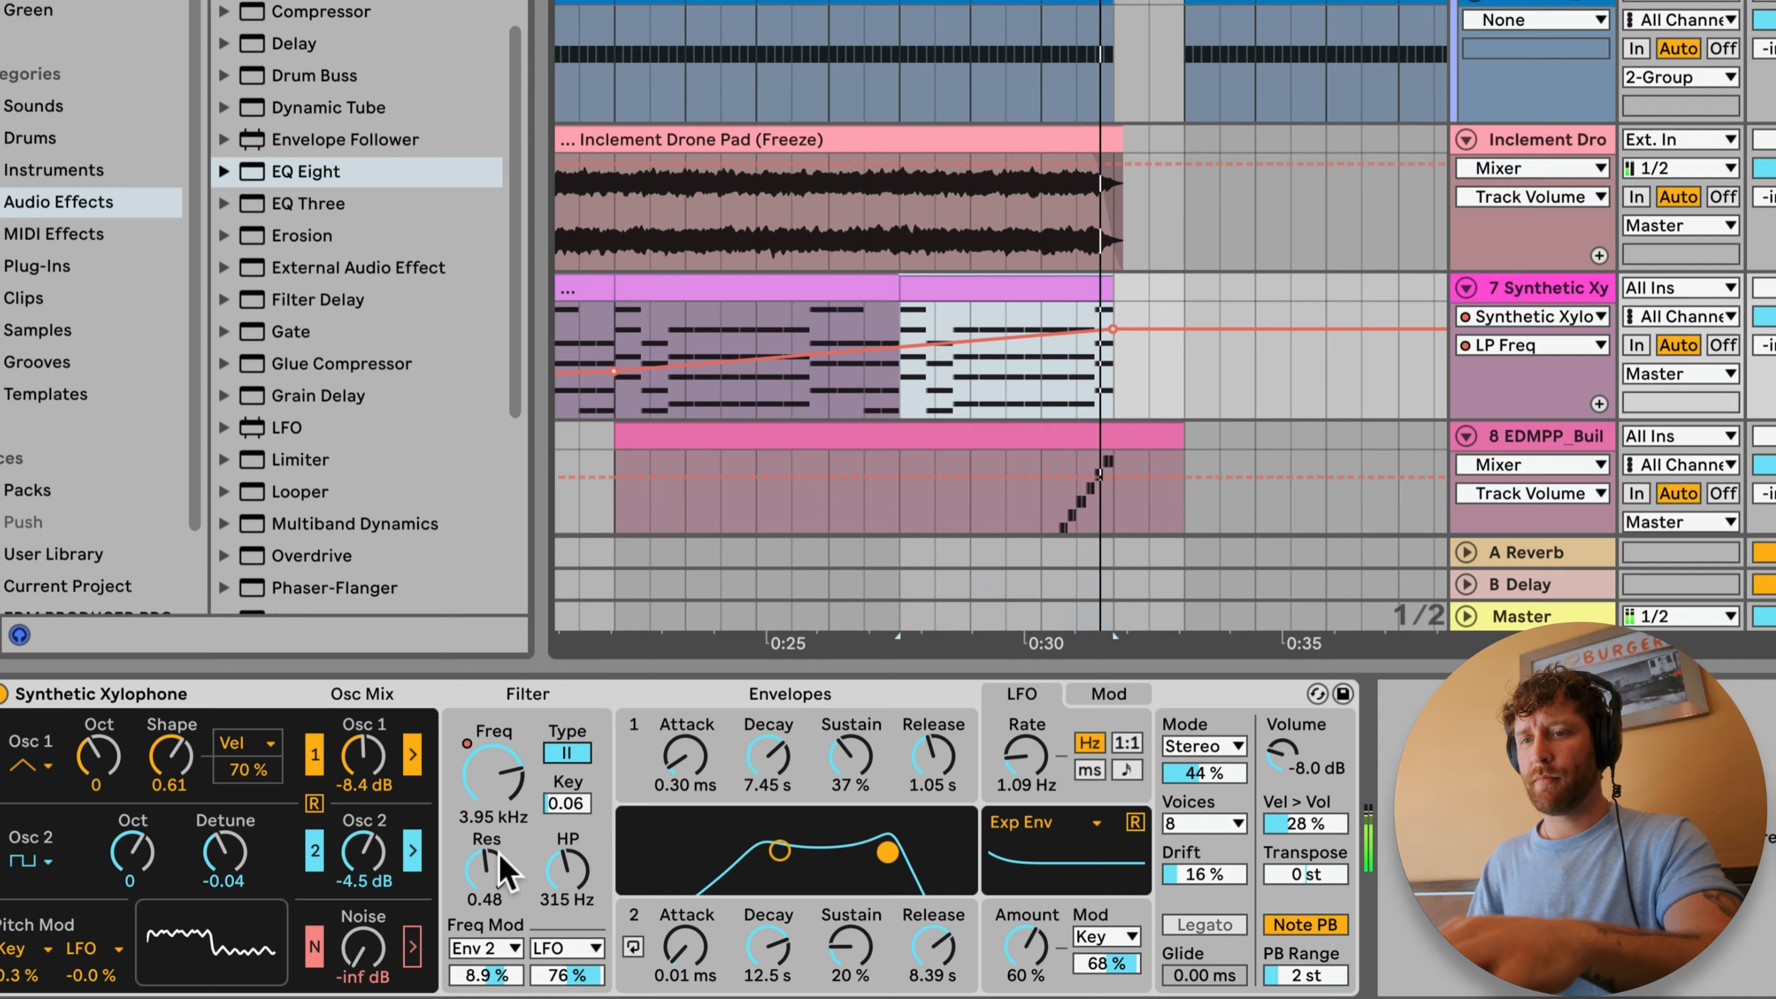
Step: Set the Synthetic Xylophone's filter resonance to 0.18
click(478, 878)
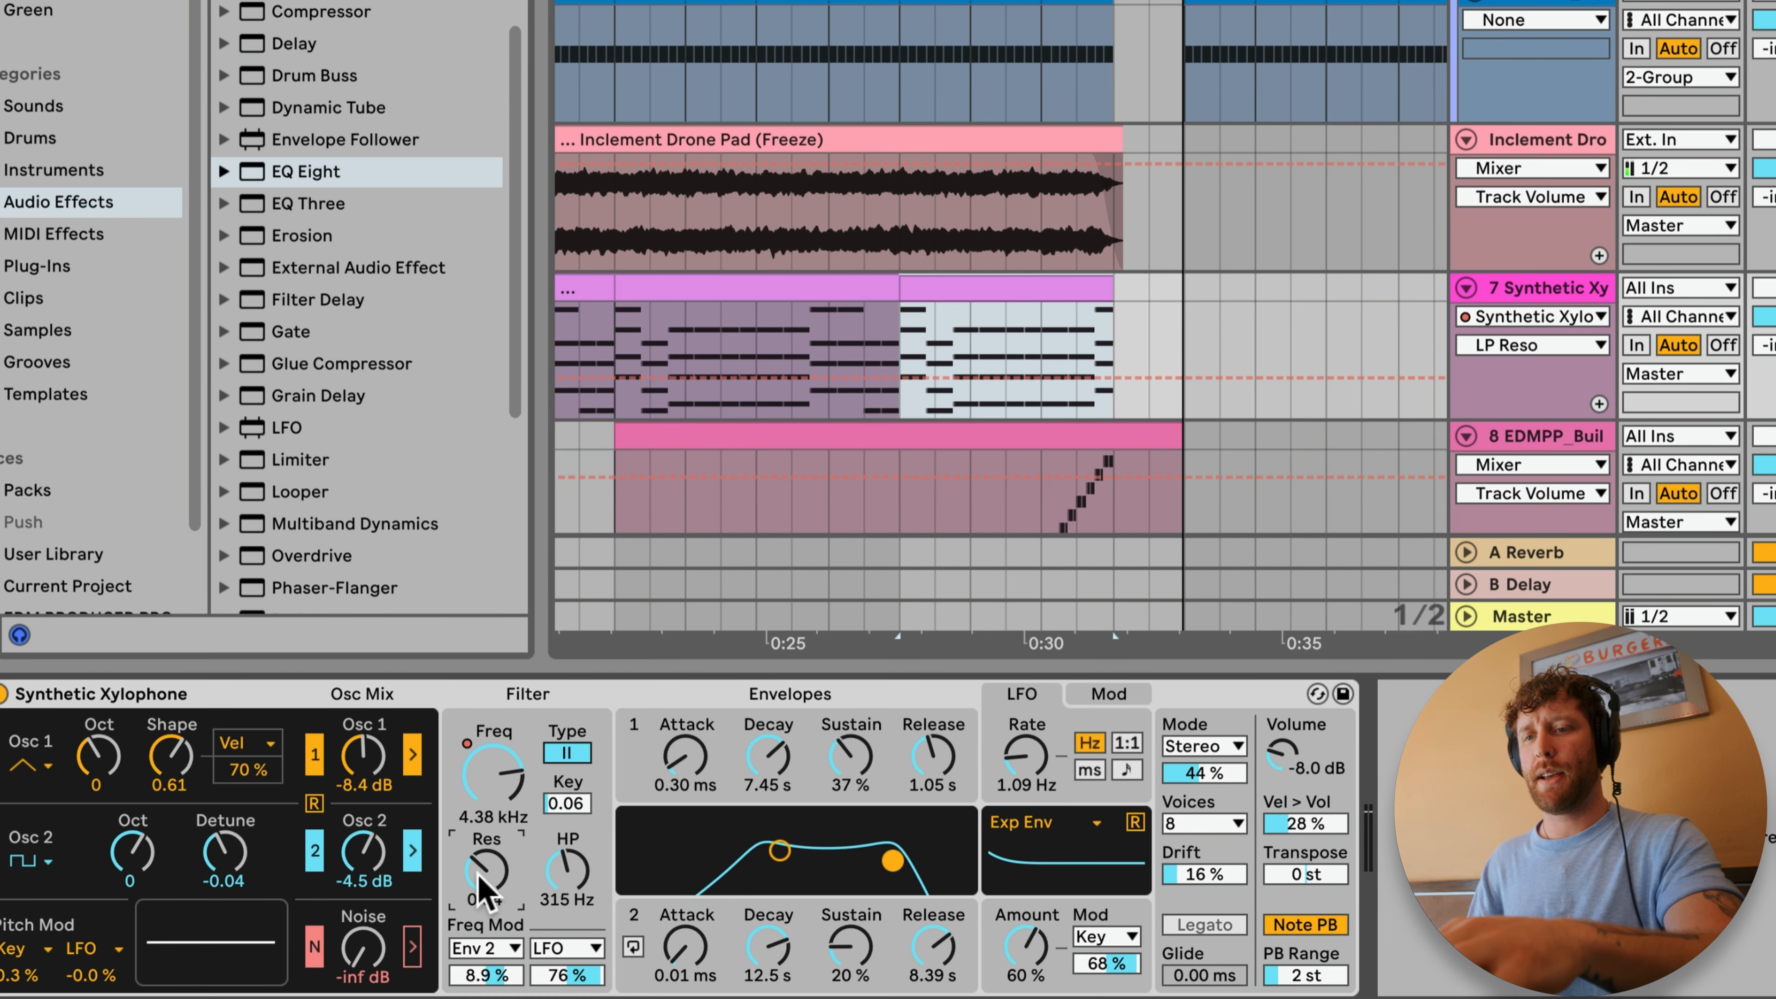
click(920, 286)
drag(503, 870, 487, 867)
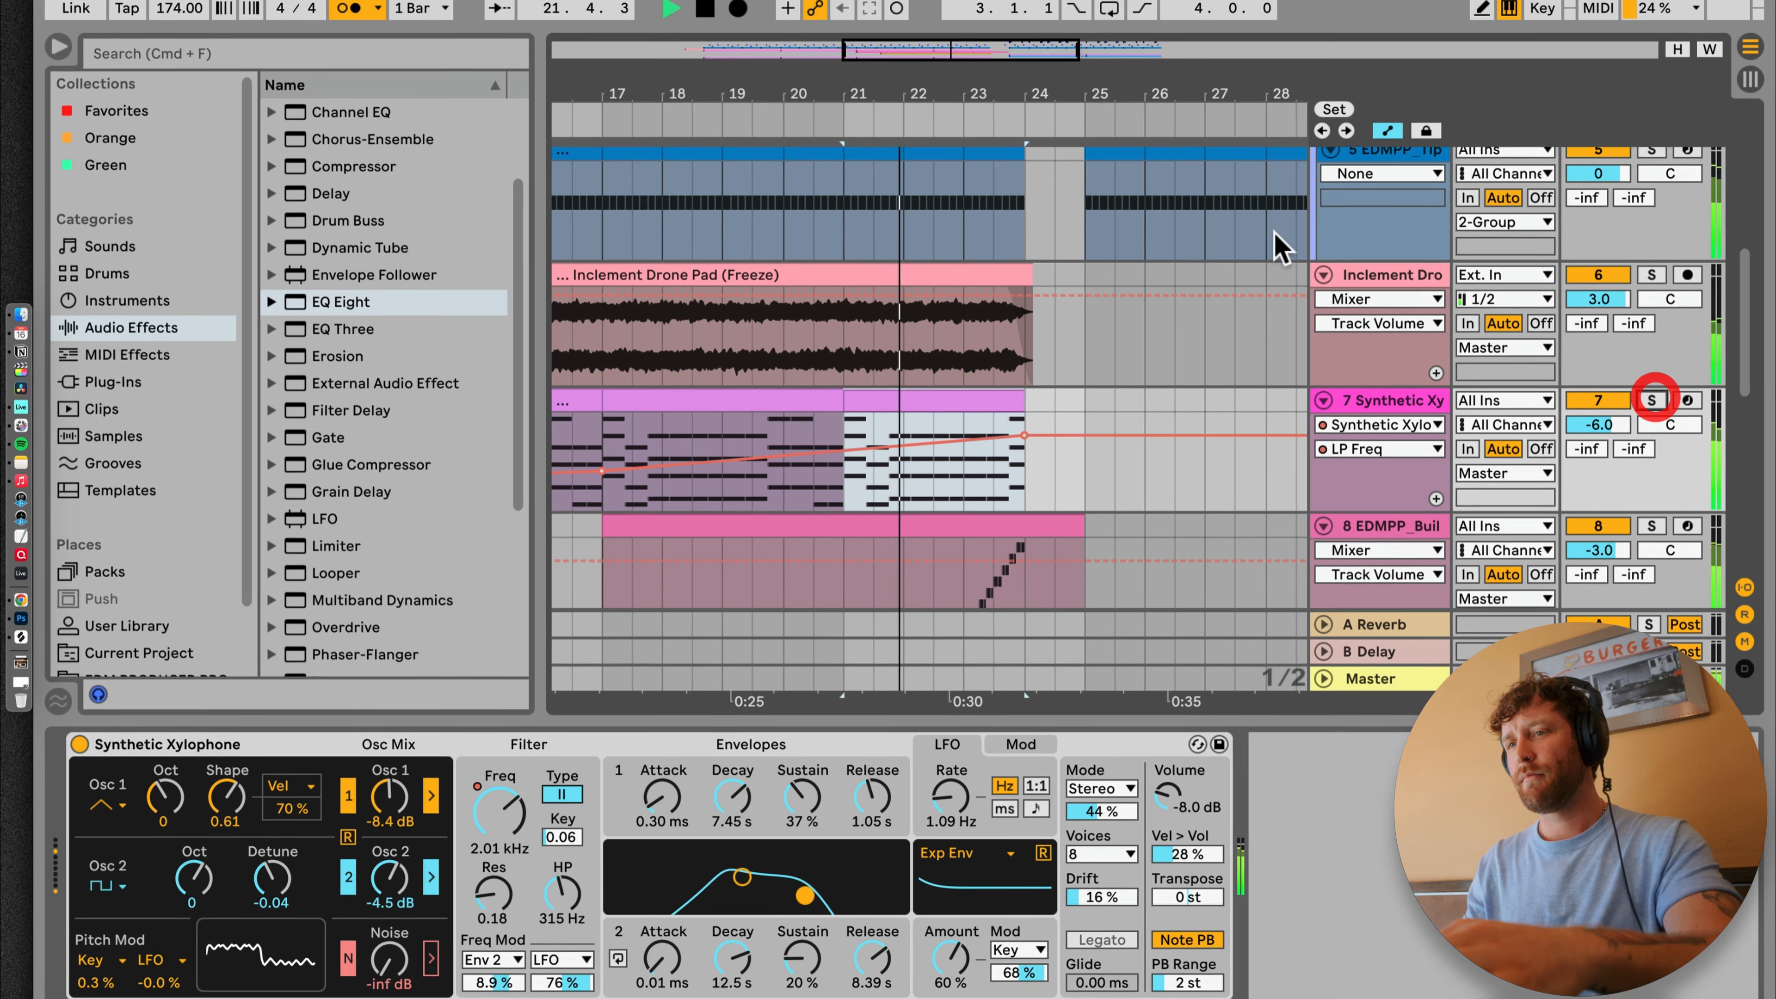
Step: Play back the build into the drop and review the build, sweep and bass tracks
drag(949, 82, 949, 62)
scroll(1068, 336, down, 4)
scroll(1076, 343, down, 2)
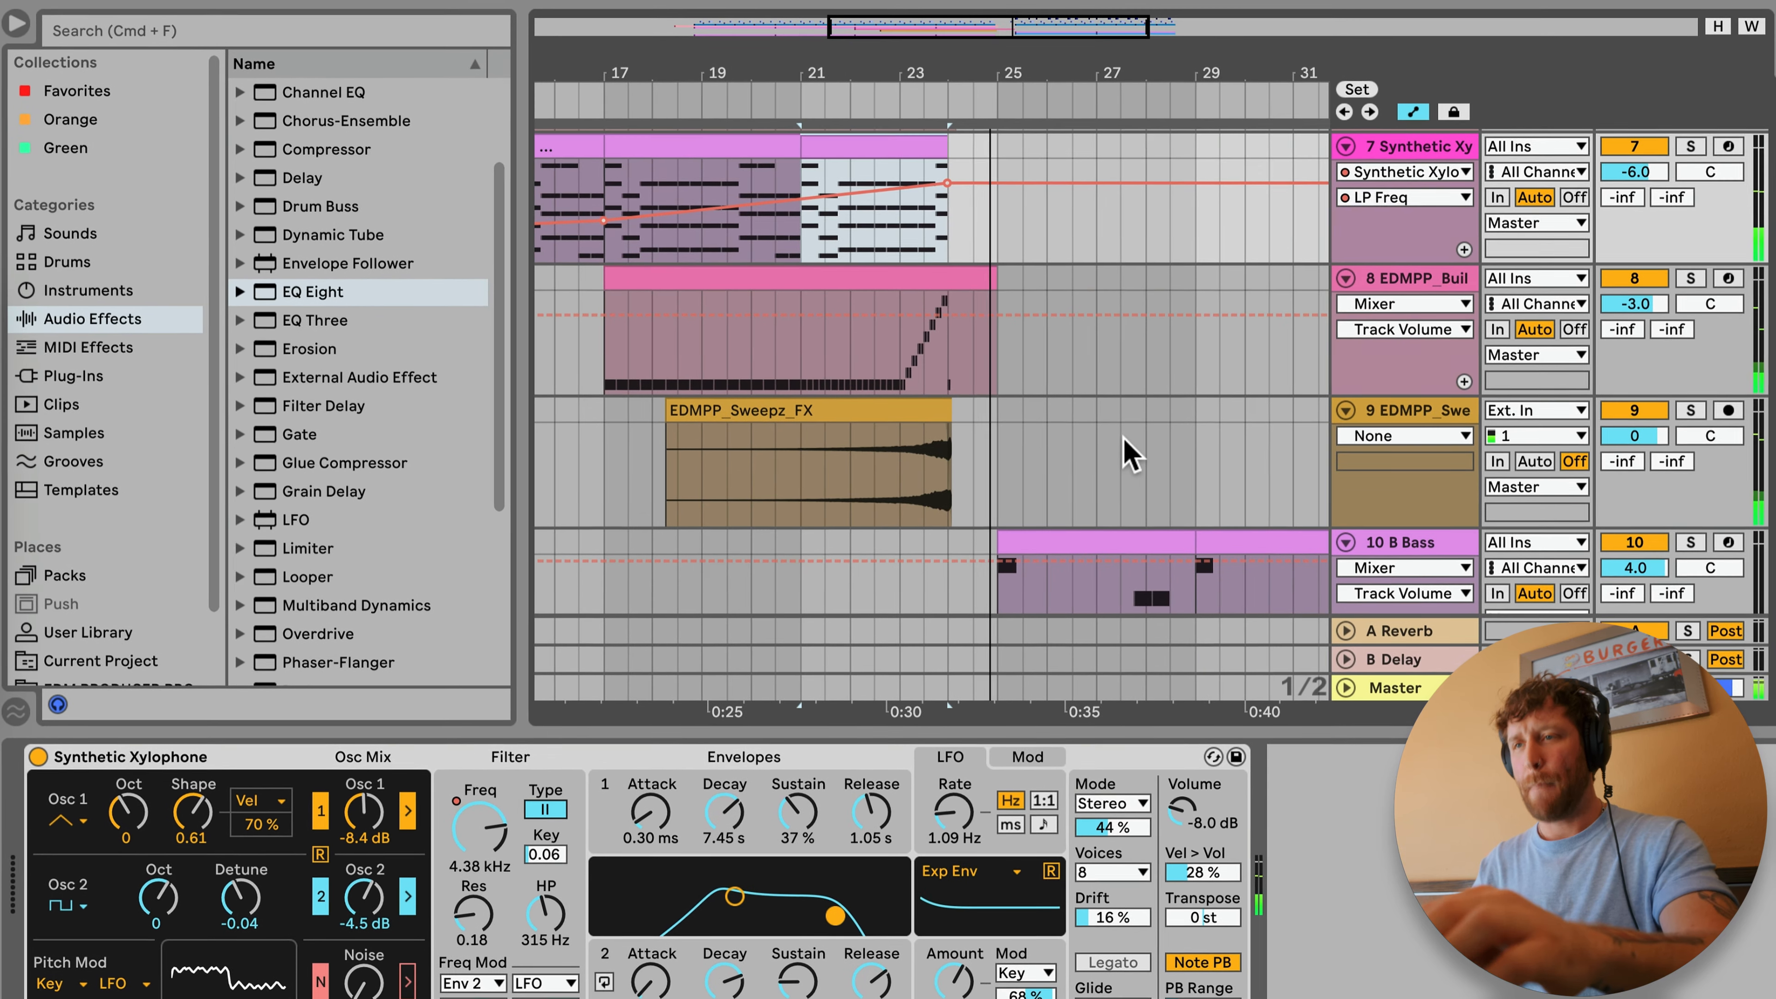
scroll(1127, 454, up, 4)
drag(948, 66, 948, 31)
scroll(1000, 400, down, 6)
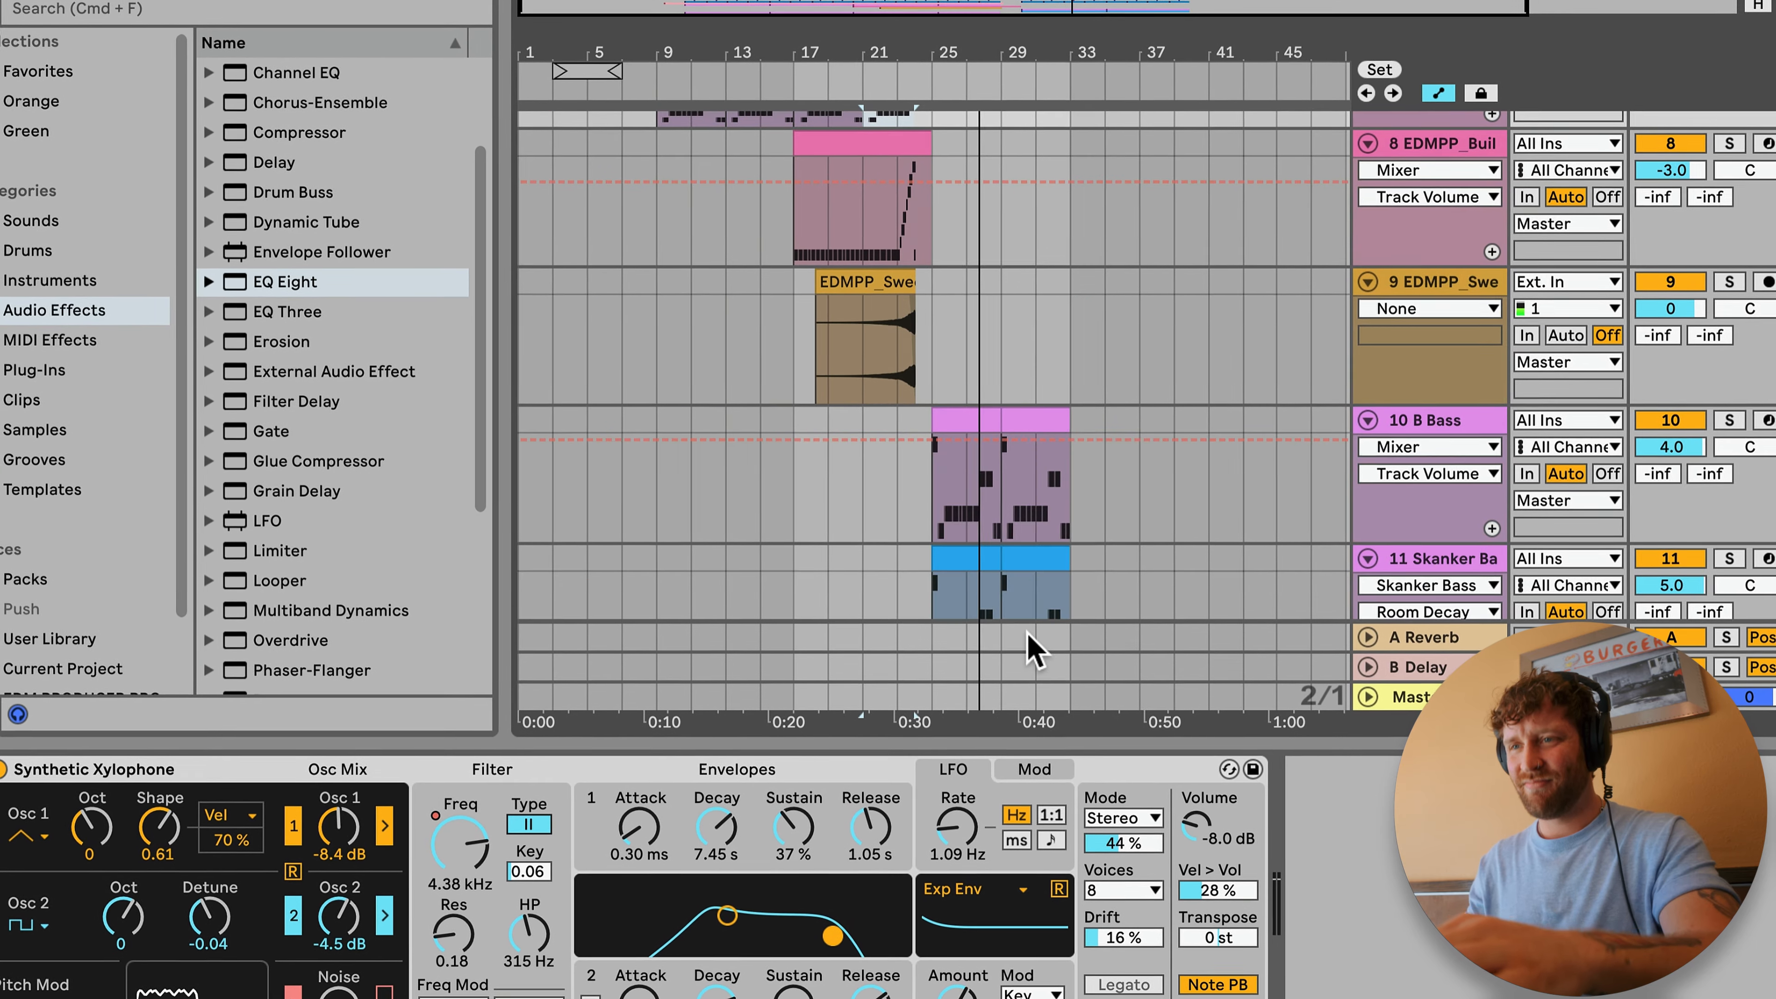
scroll(1027, 634, down, 5)
drag(1008, 48, 901, 91)
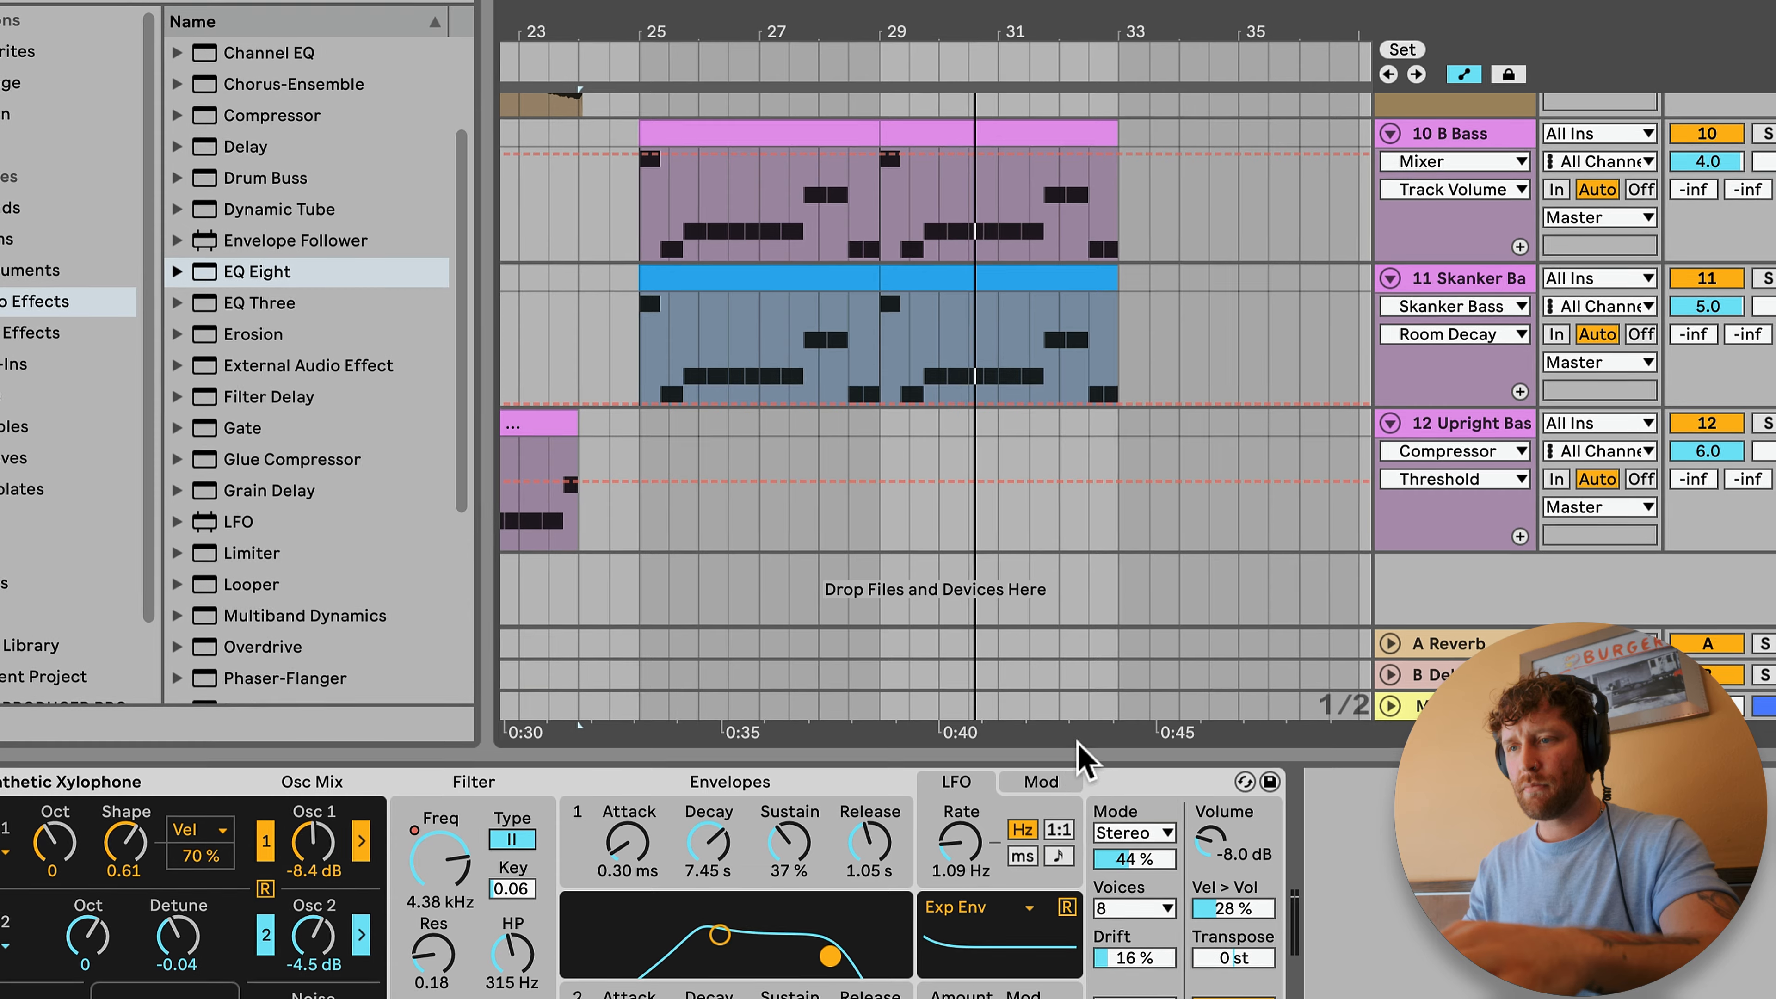
click(1078, 758)
drag(1097, 14, 1099, 32)
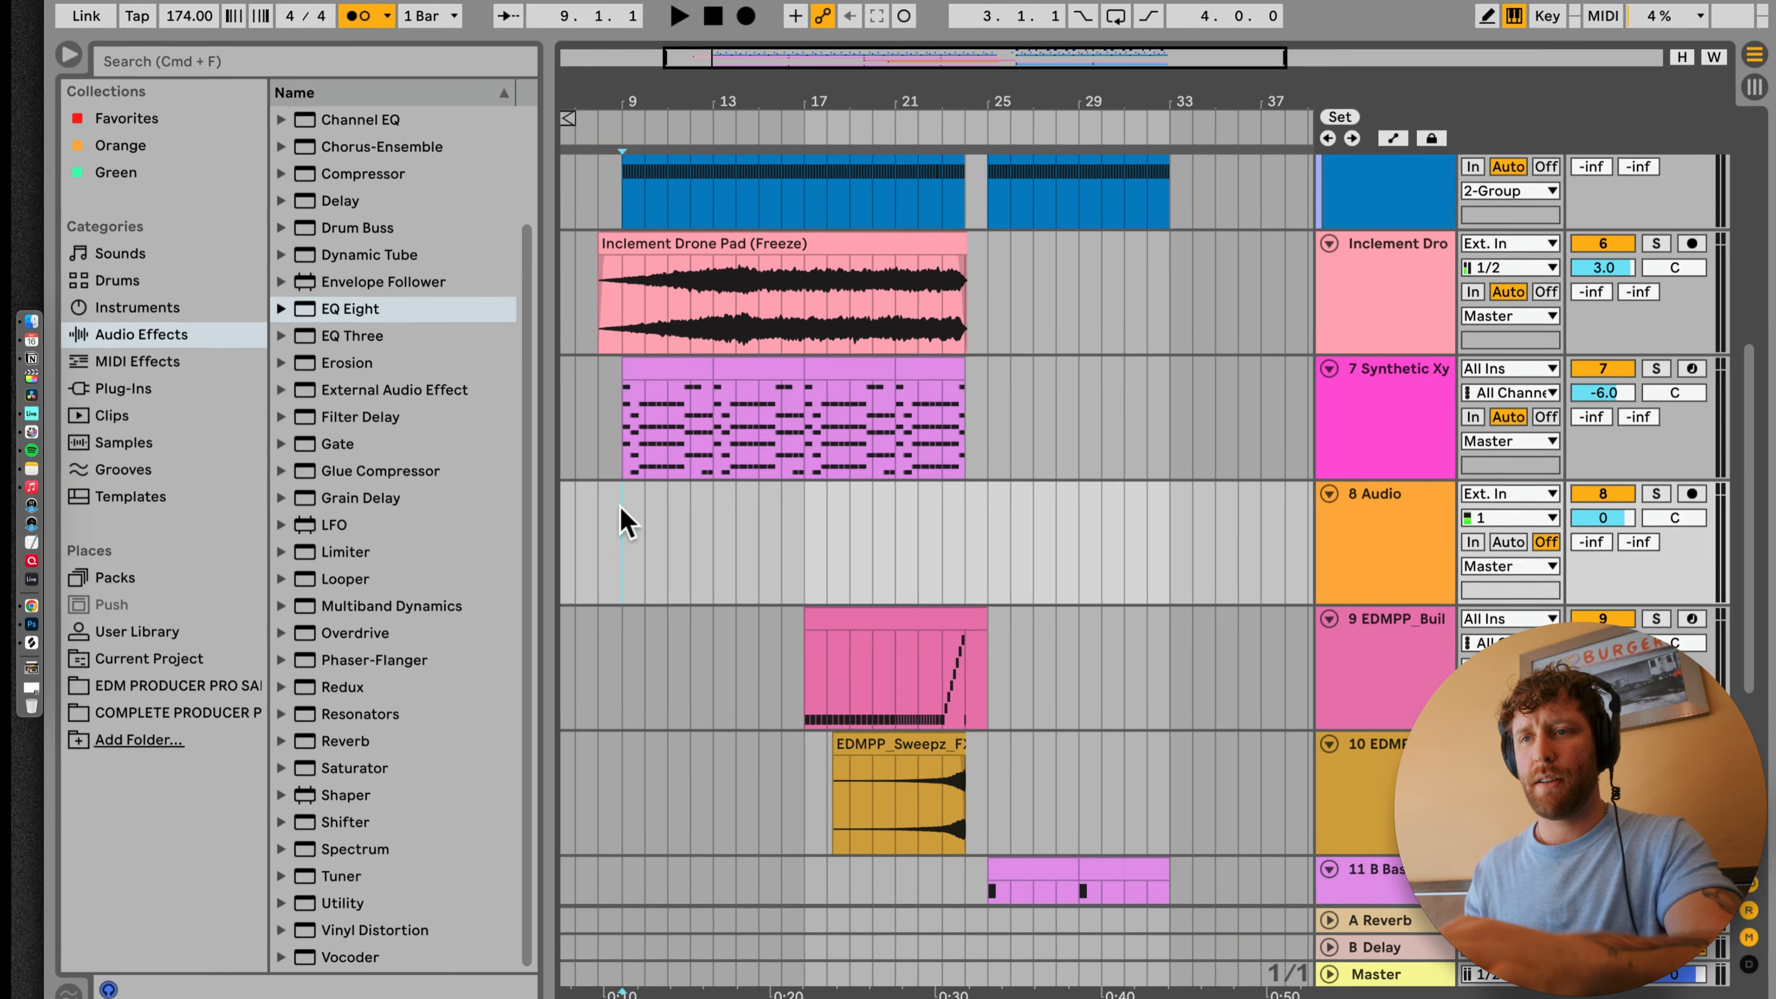
Step: Add an audio track below Synthetic Xylophone, audition FX samples, and place EDMPP_Relax_FX at bar 17 and EDMPP_Pan_Sear_FX at bar 9
click(619, 514)
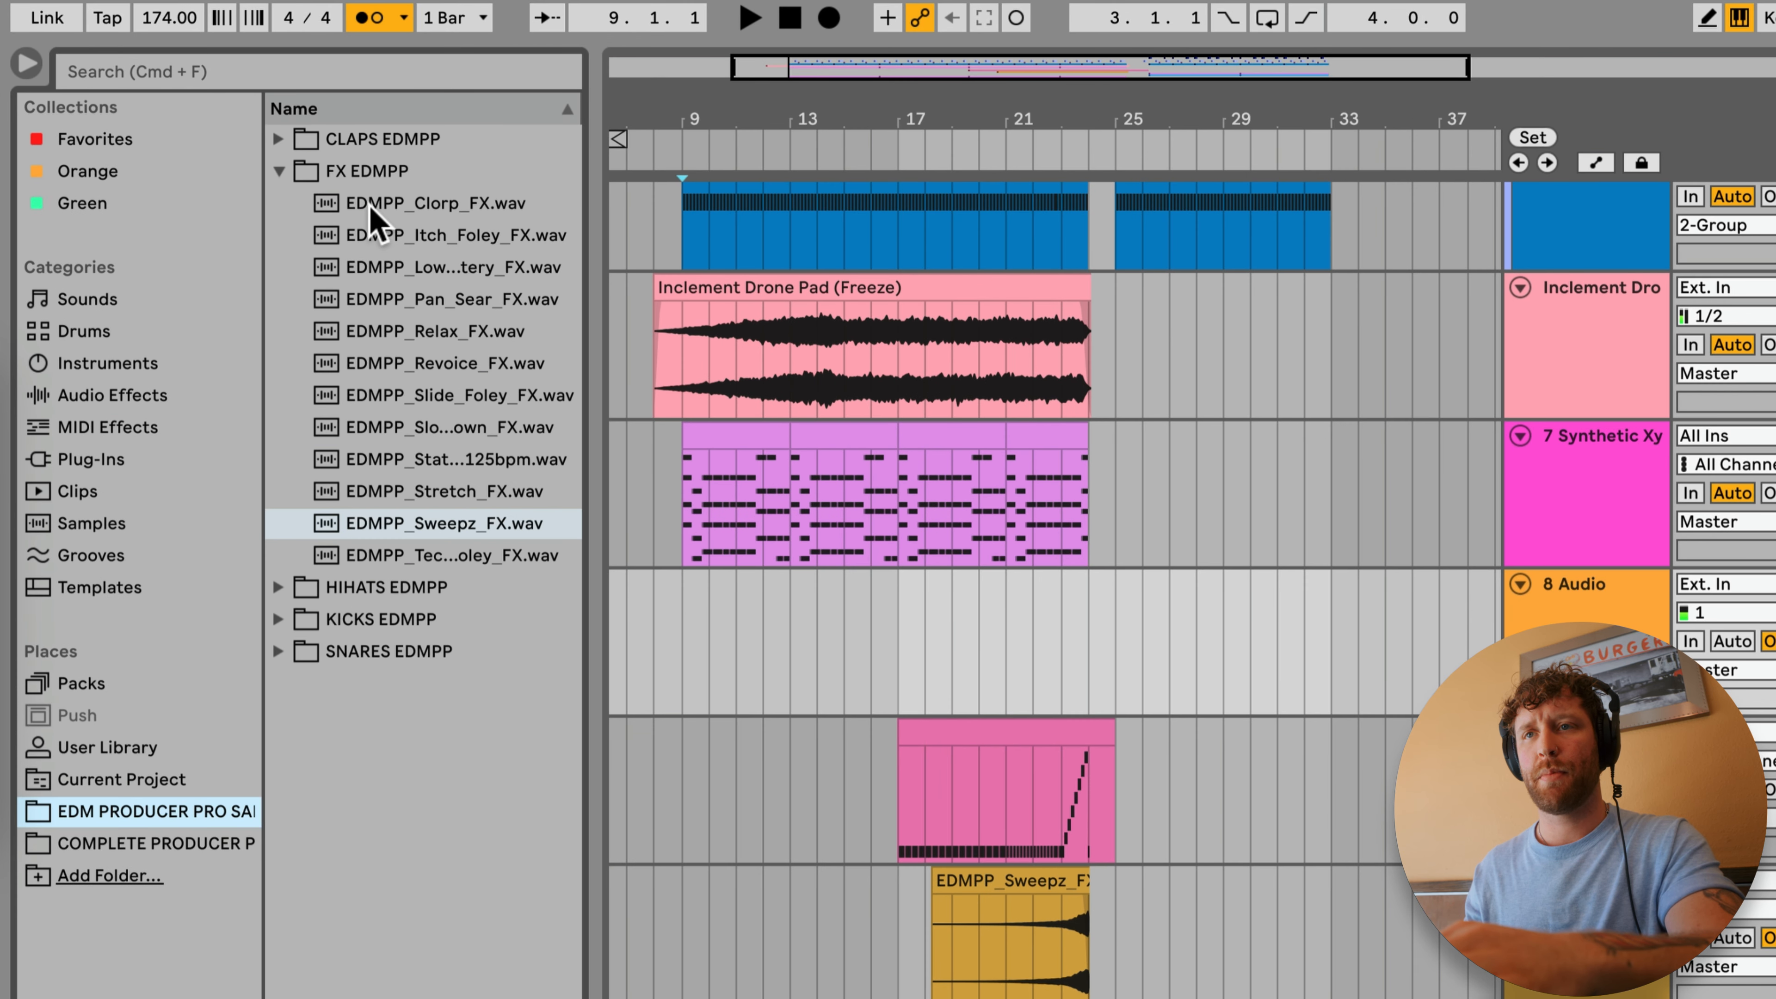
click(370, 209)
click(376, 330)
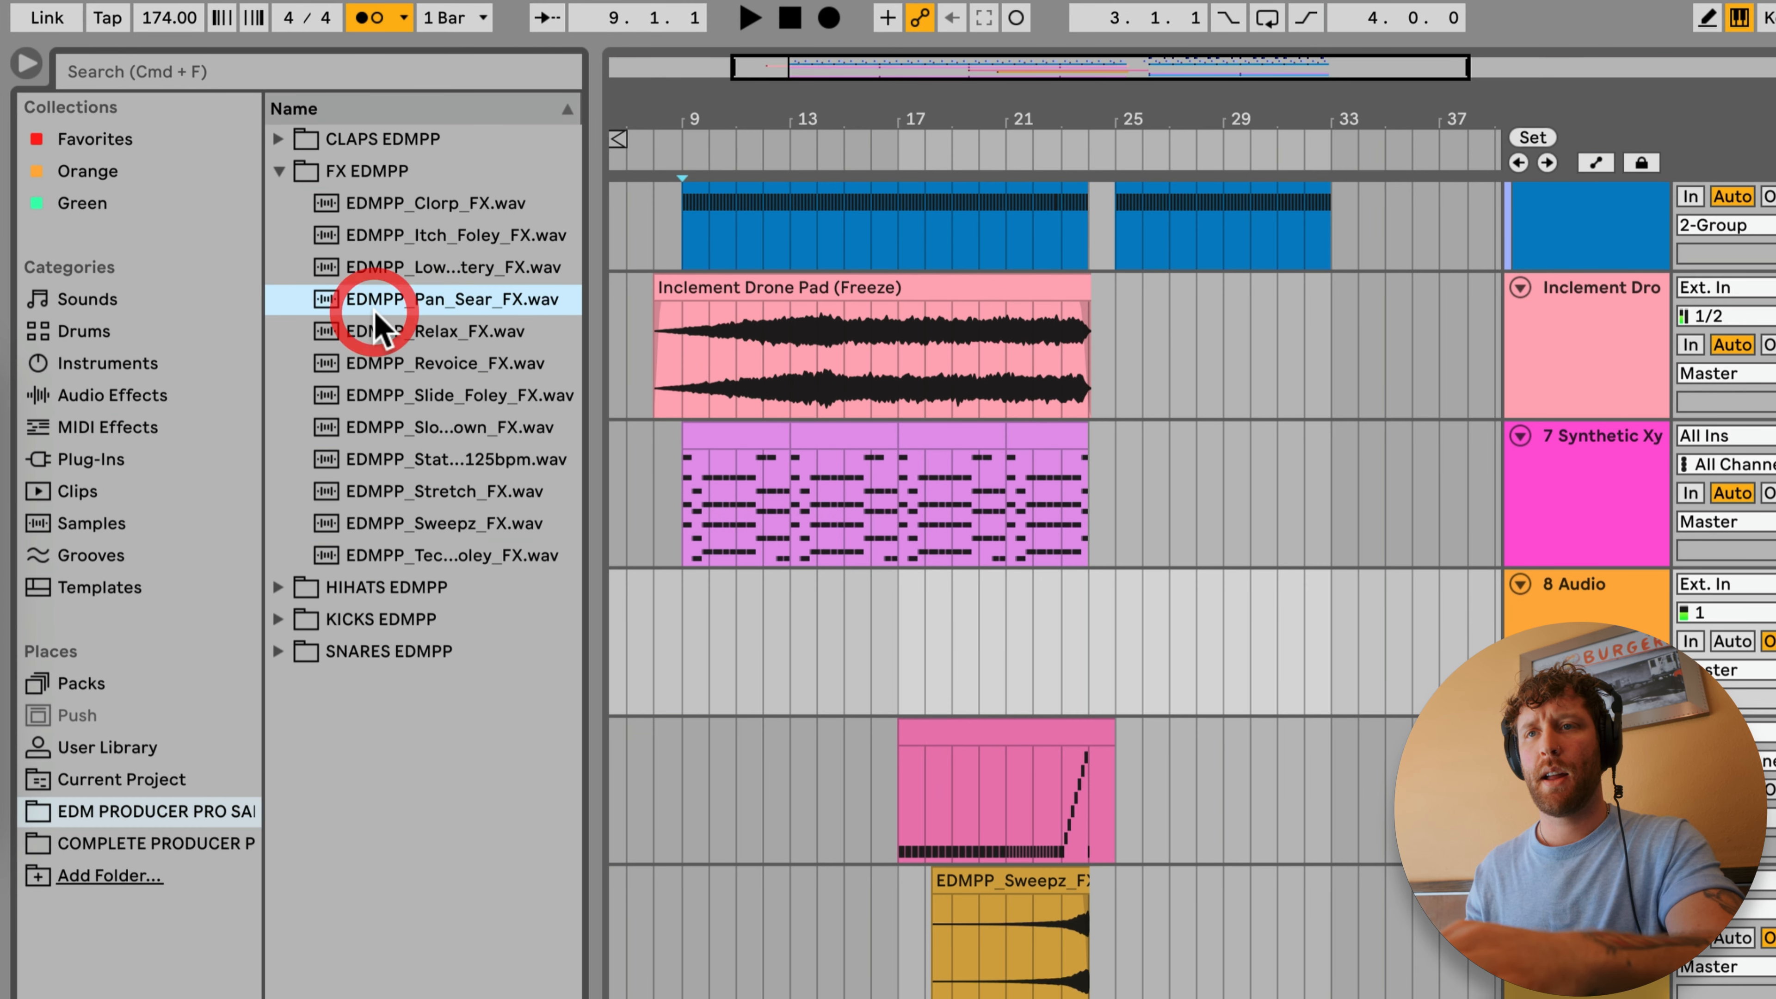
click(370, 299)
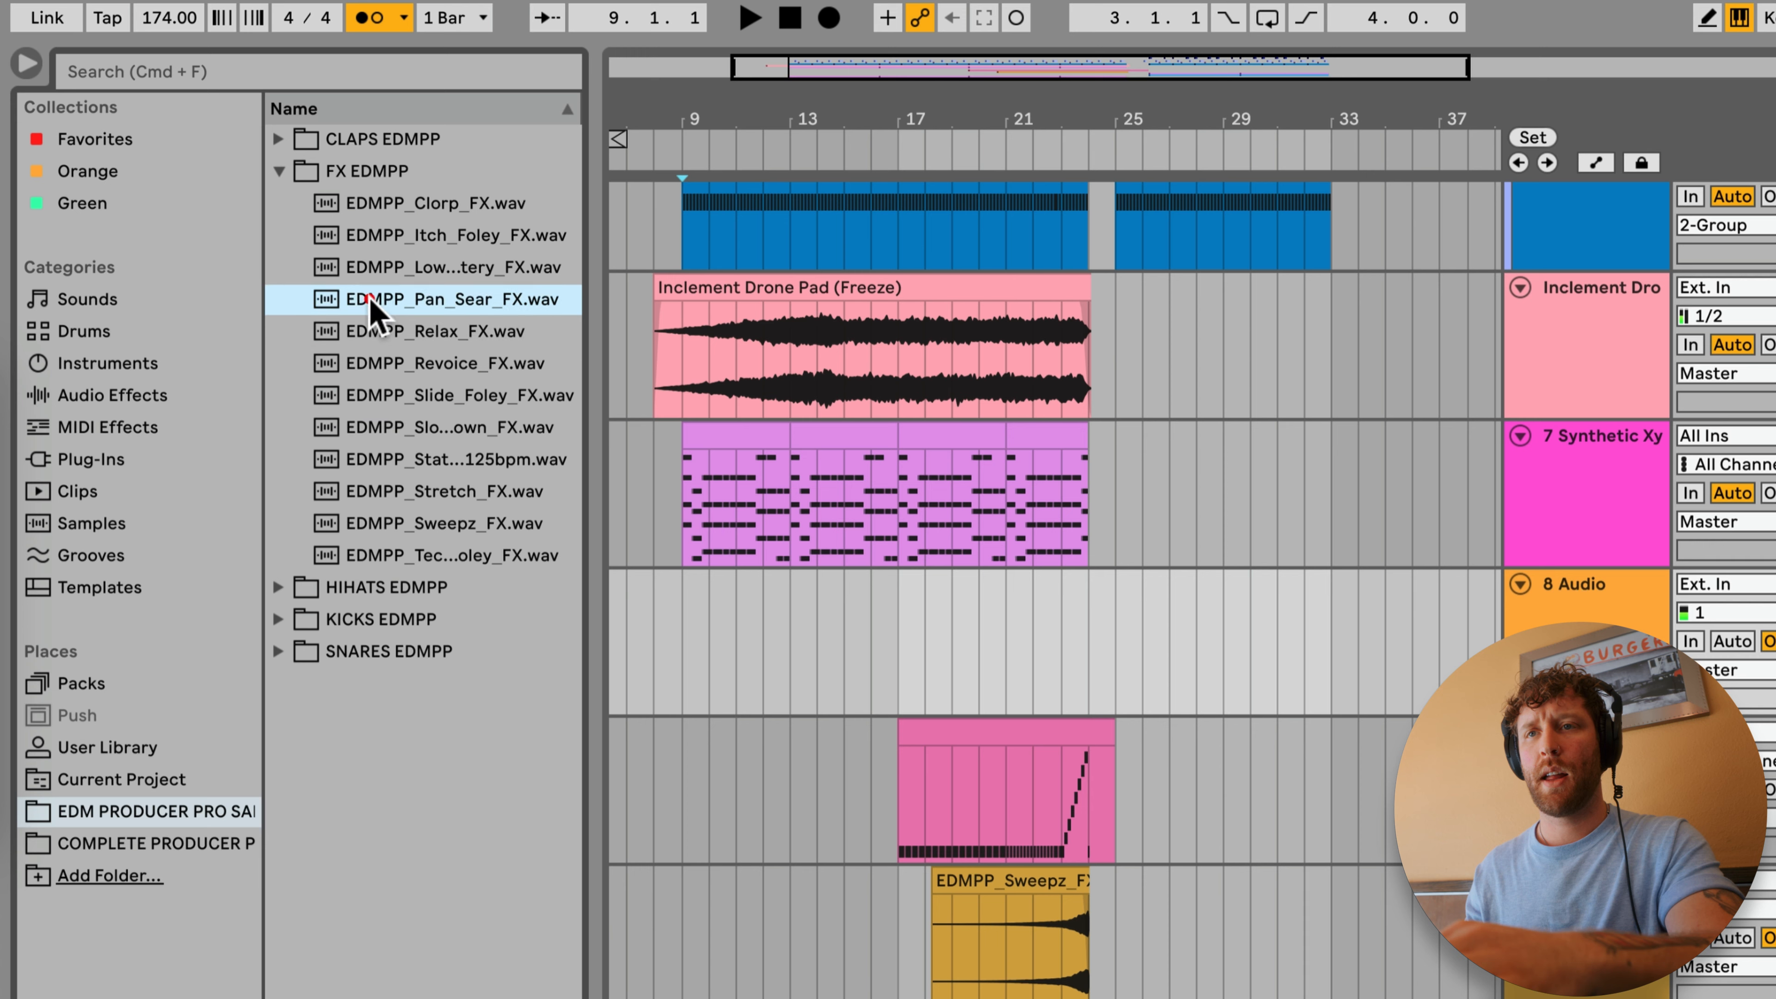
drag(370, 331, 865, 636)
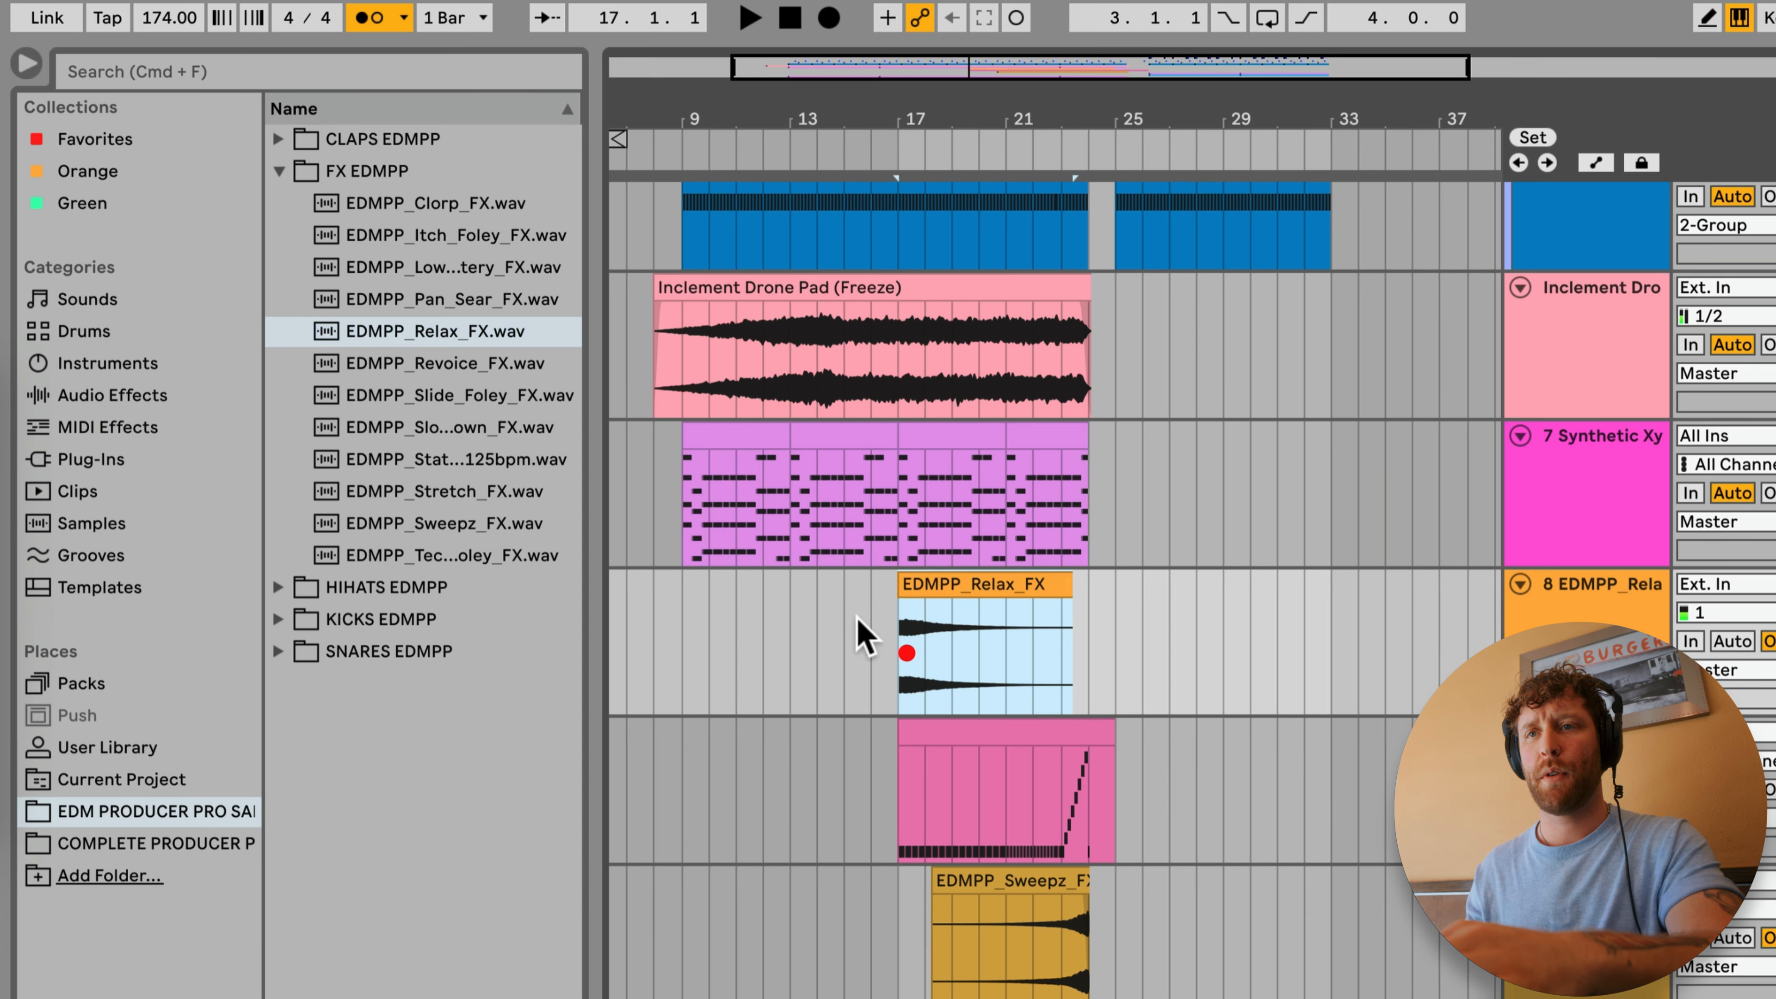
drag(413, 301, 682, 651)
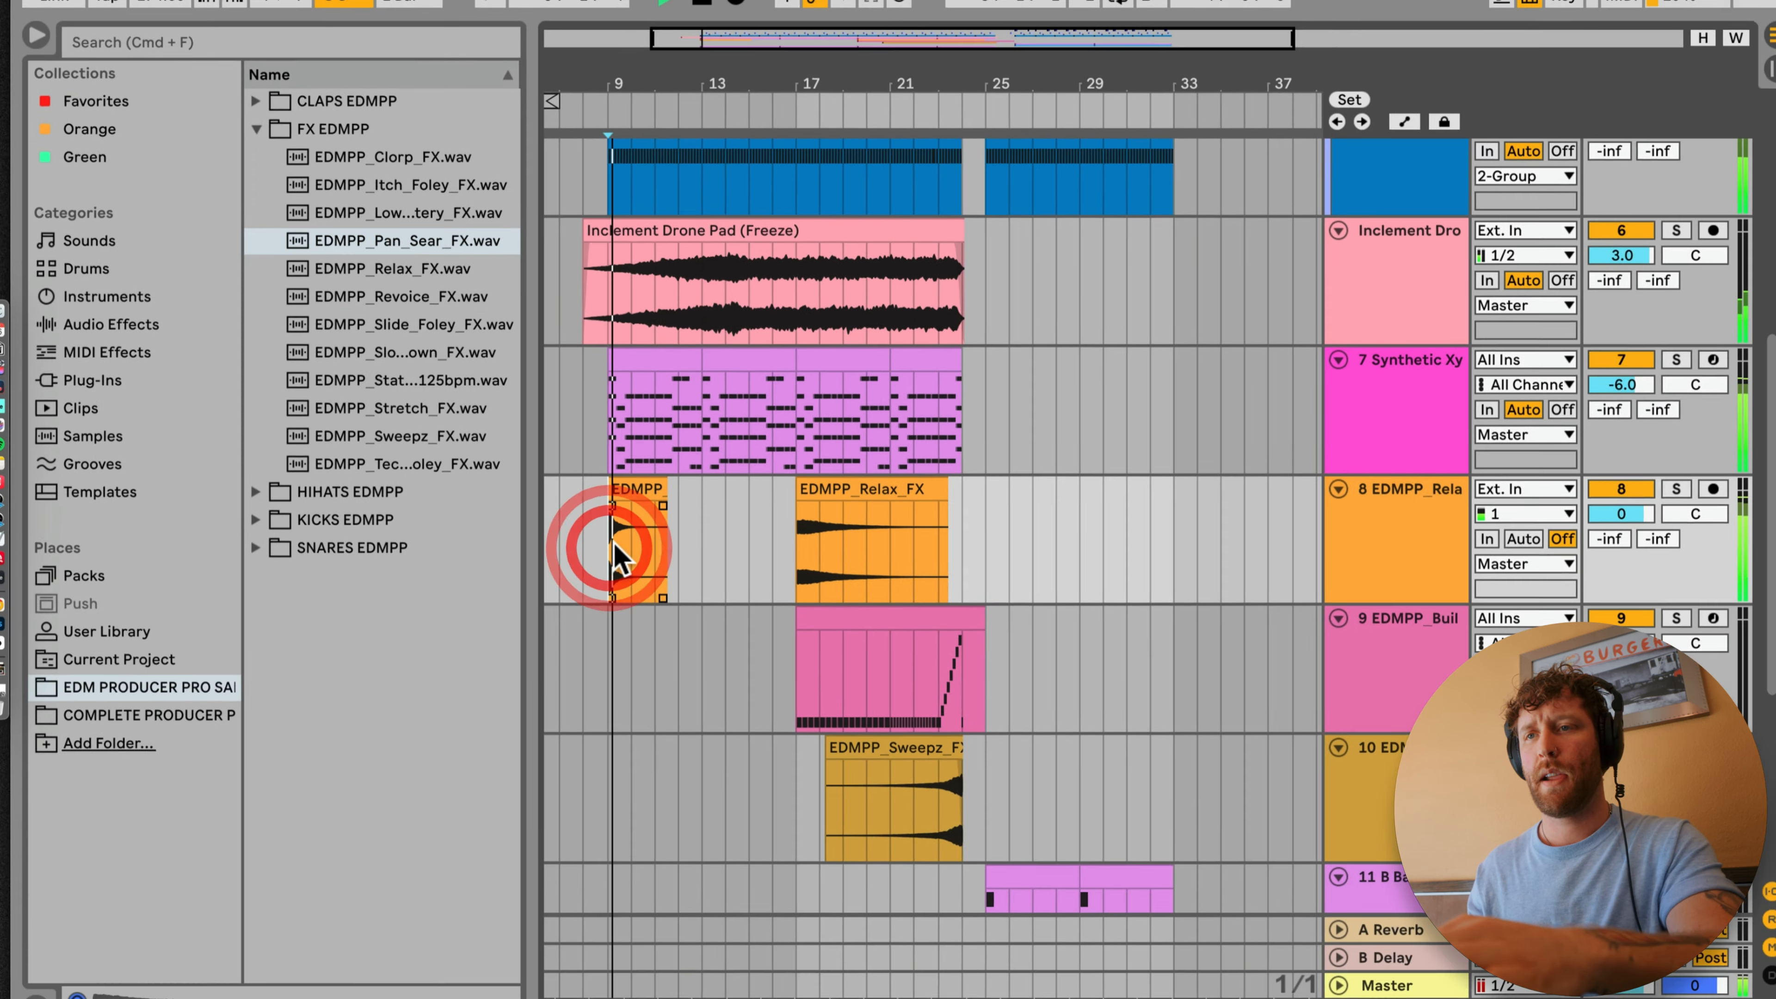
Step: Swap the two FX clips so EDMPP_Relax_FX starts at bar 9 and EDMPP_Pan_Sear_FX starts at bar 17
click(804, 484)
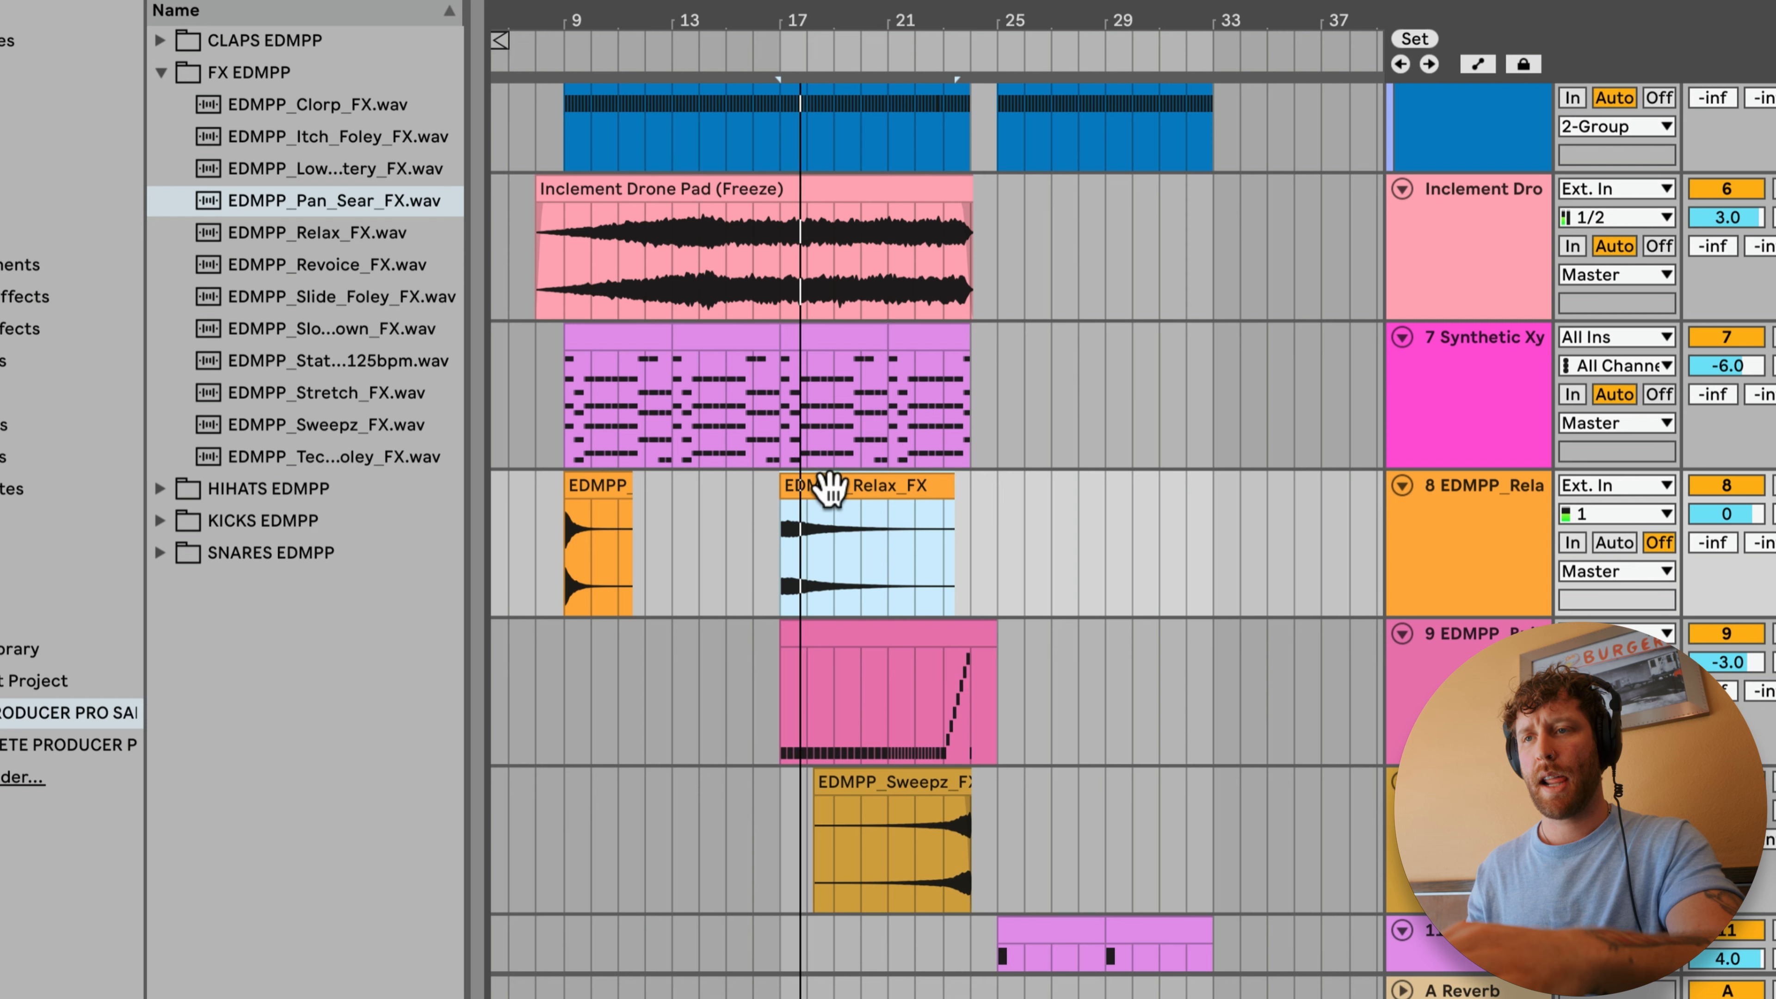
drag(825, 489, 693, 525)
drag(579, 483, 916, 483)
drag(724, 491, 642, 504)
drag(897, 488, 804, 516)
click(815, 483)
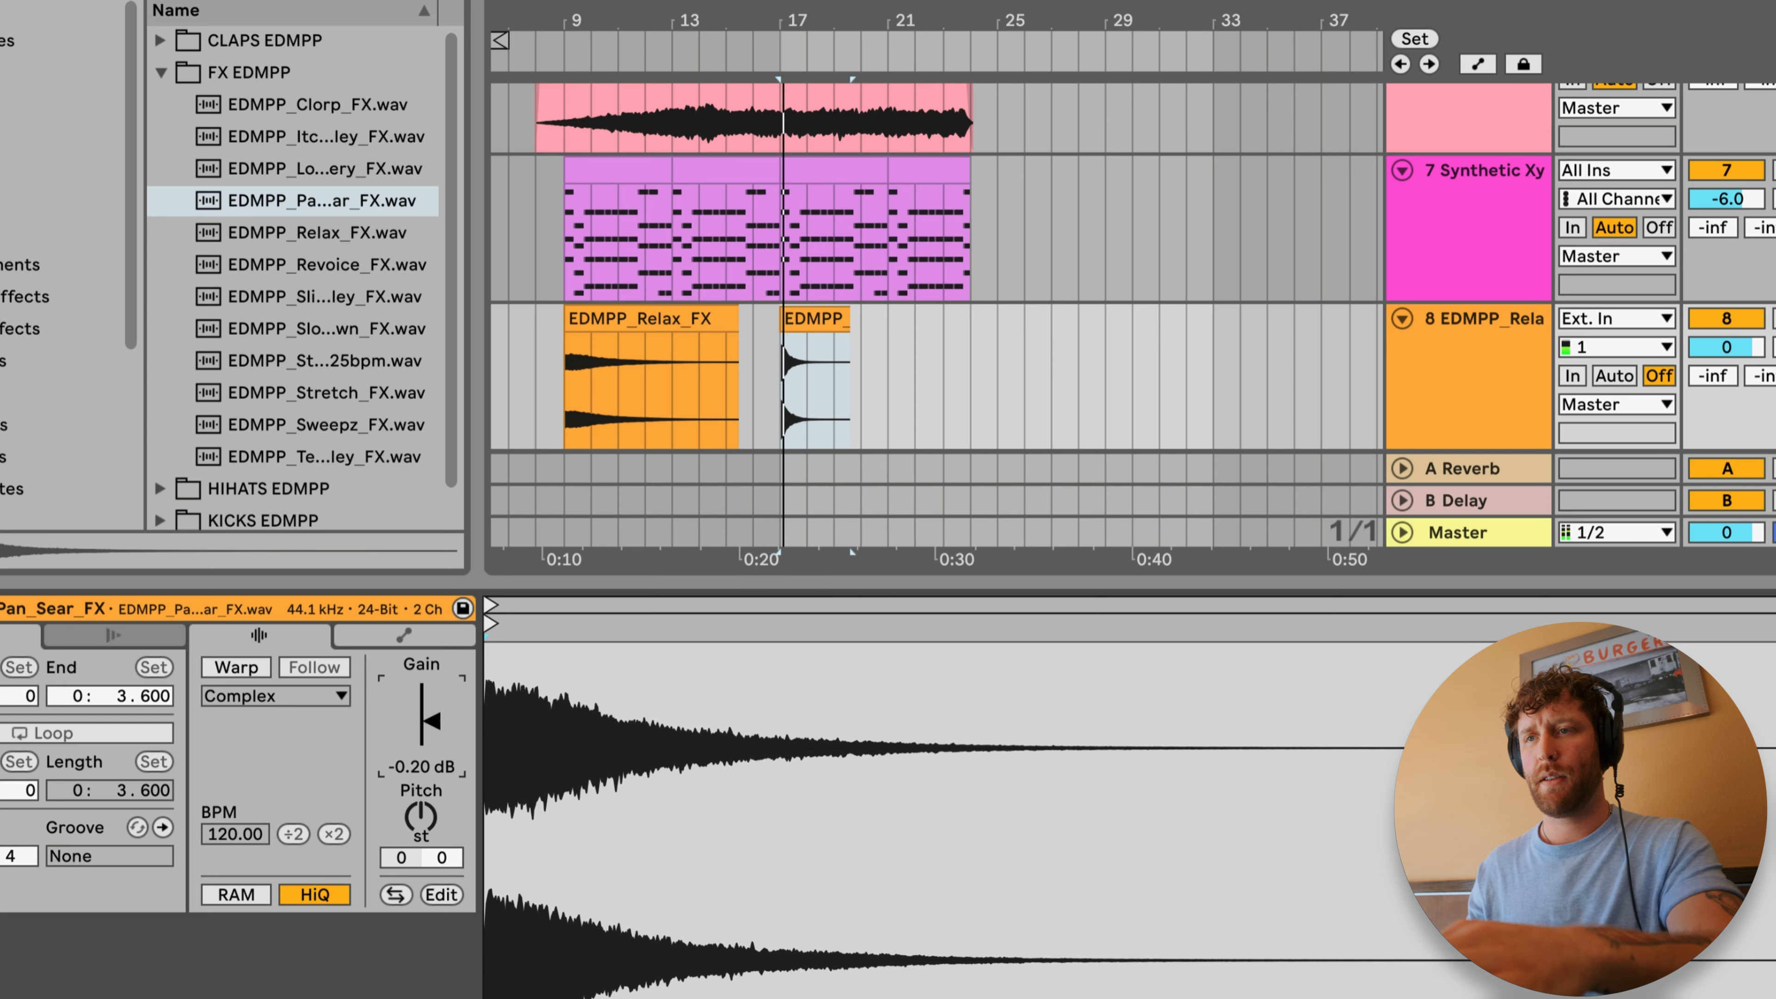
Step: Play the EDMPP_Relax_FX clip from bar 9 and set its track volume to -7.0
click(709, 353)
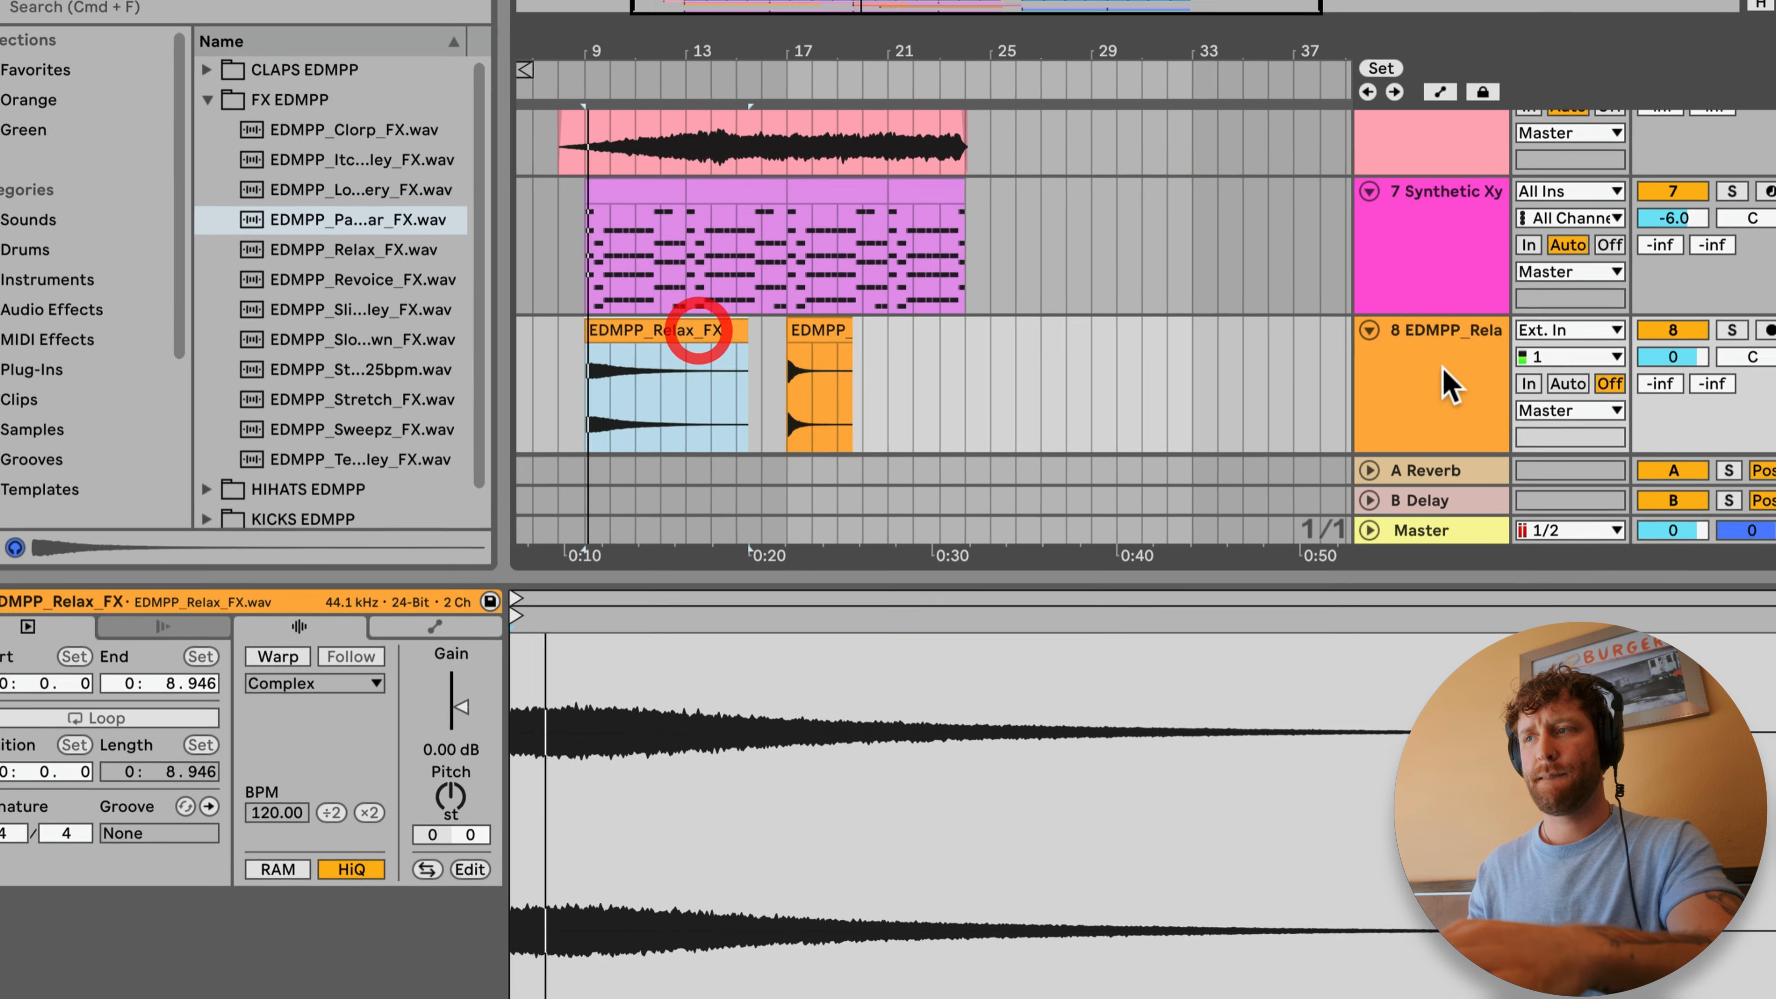
drag(1710, 352, 1725, 376)
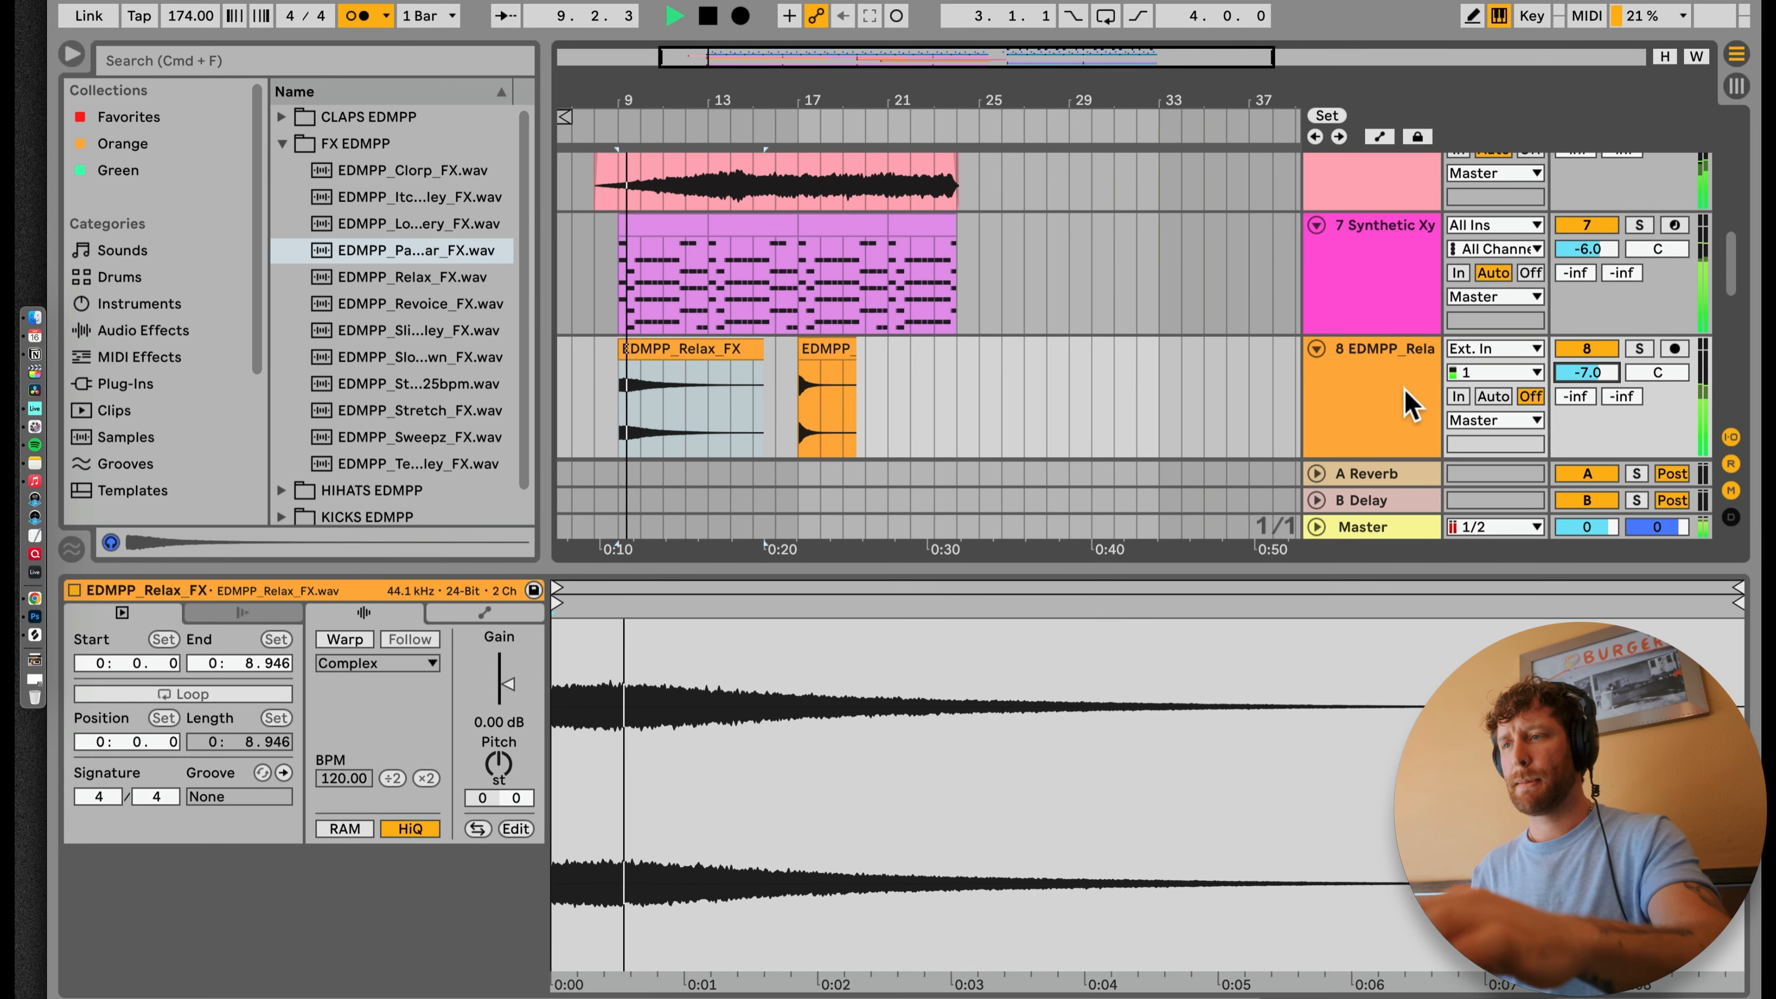
click(1409, 404)
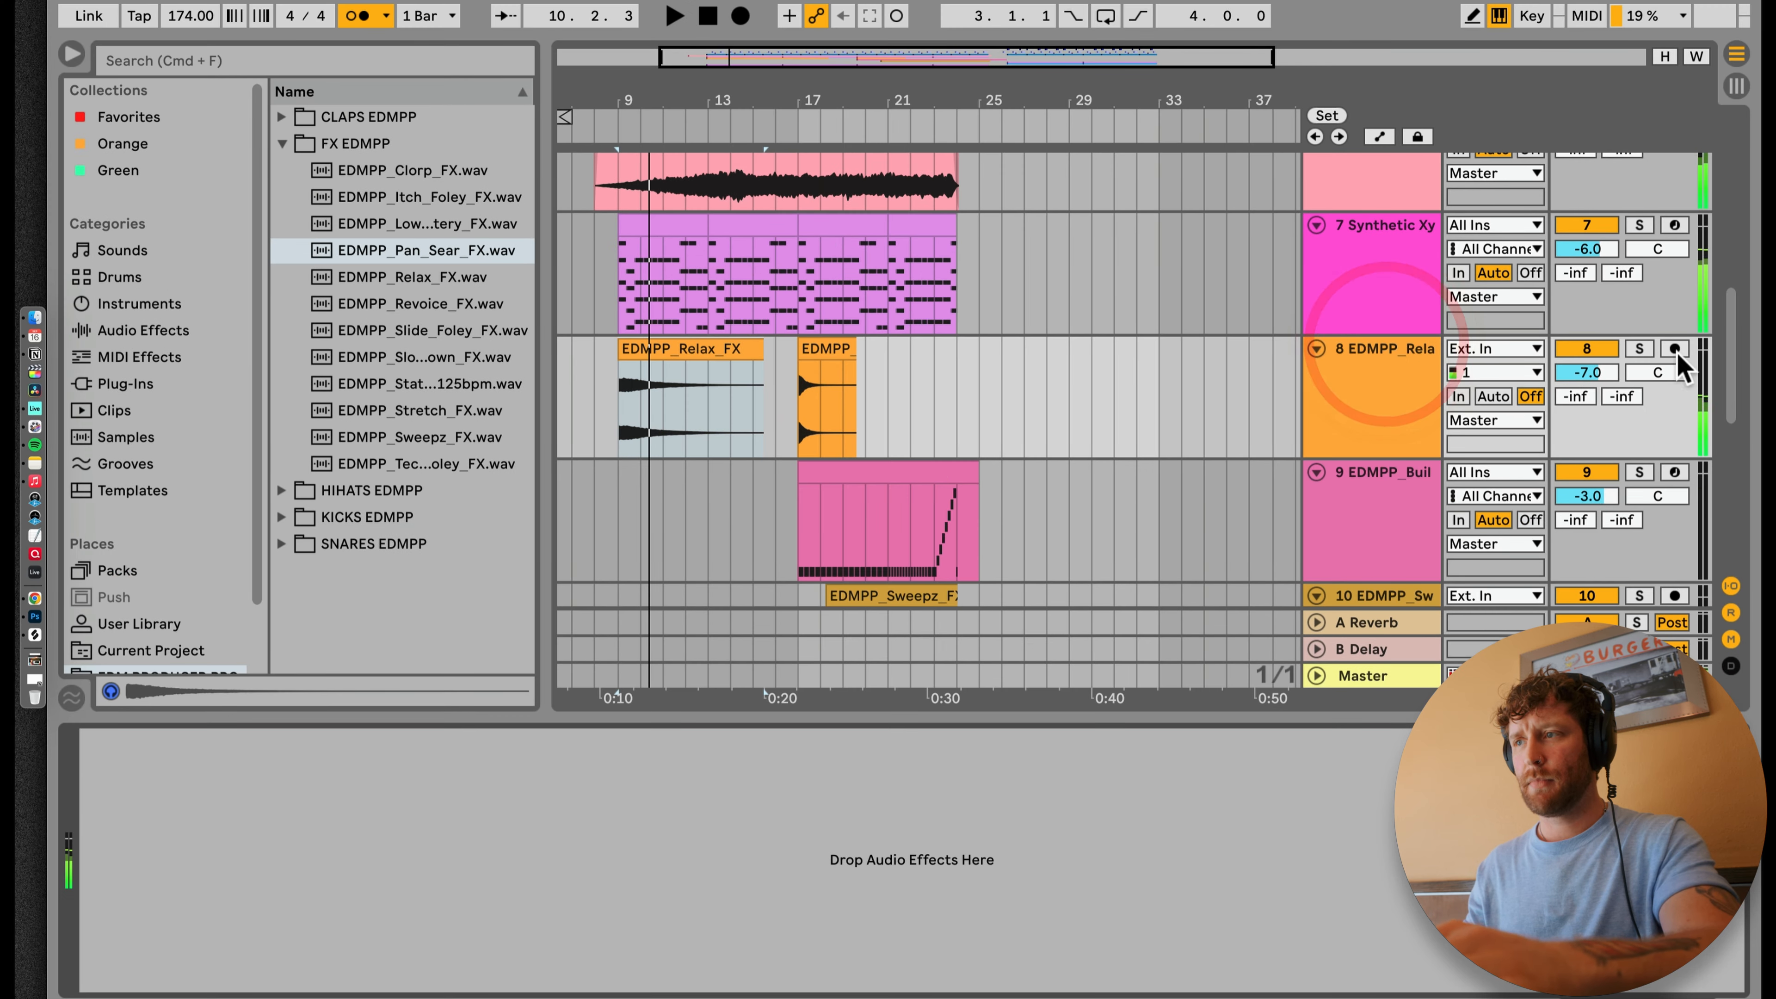
Step: Solo the Relax FX track and add a Delay audio effect to it
click(1636, 346)
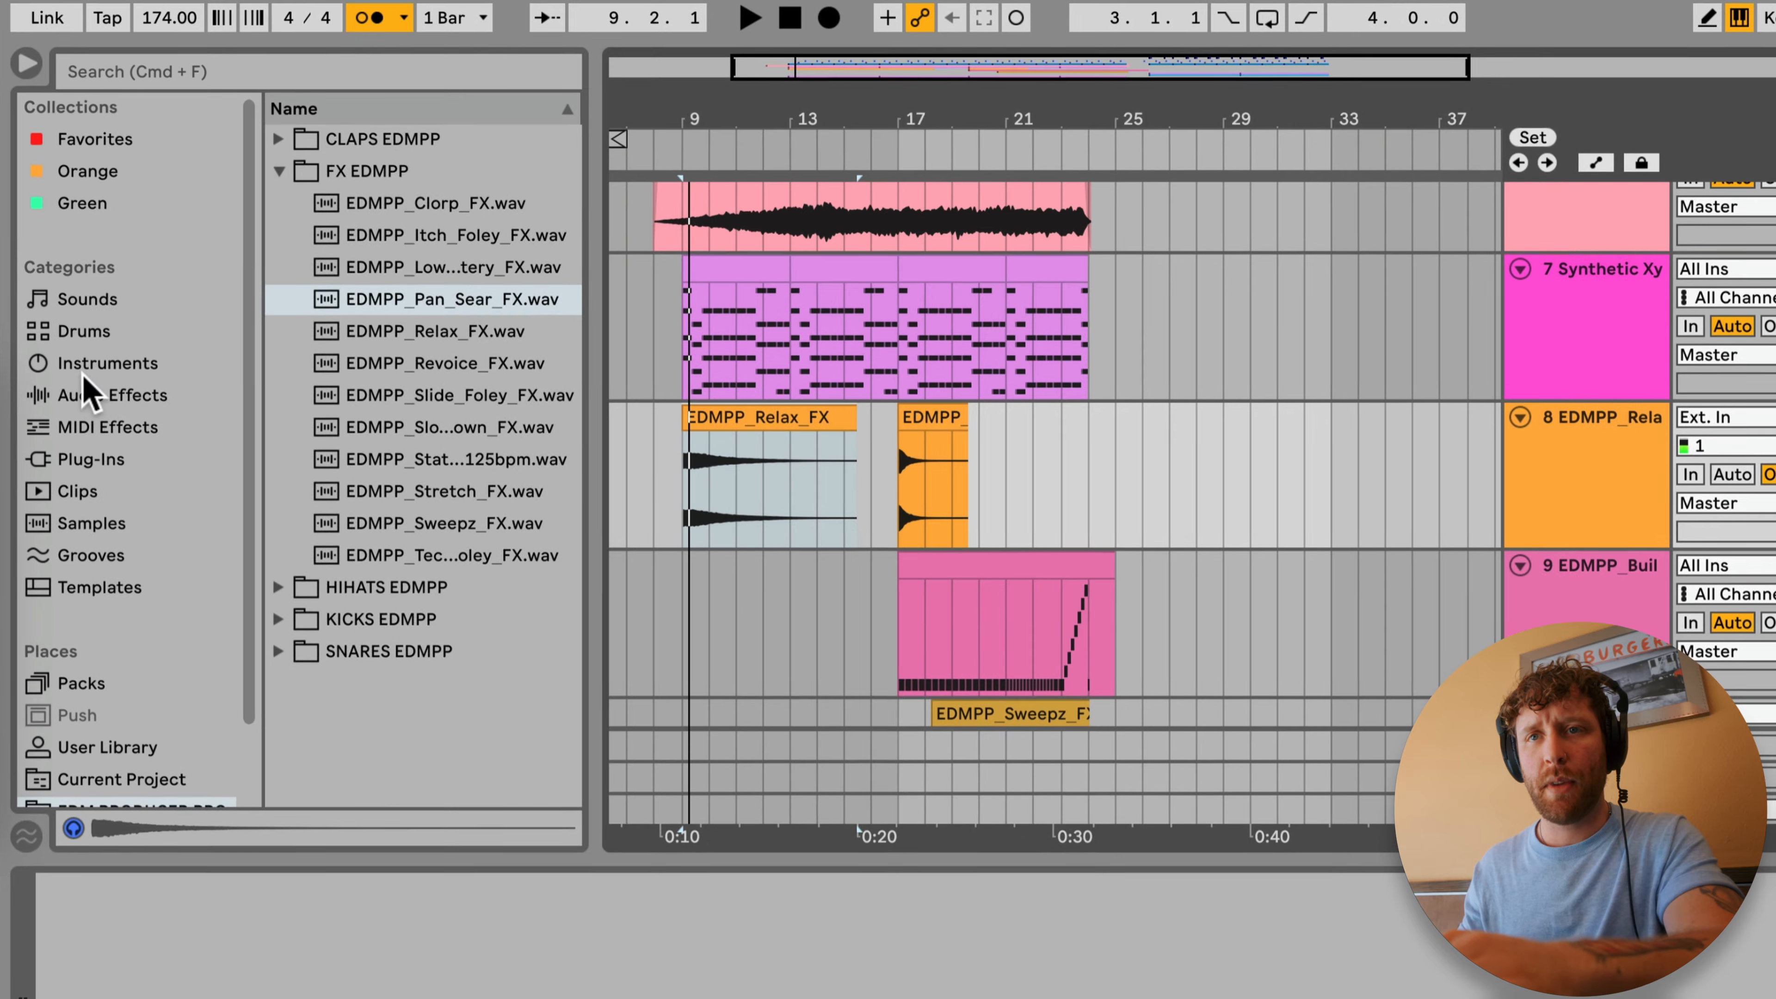
click(109, 349)
click(101, 363)
click(105, 395)
scroll(396, 369, up, 3)
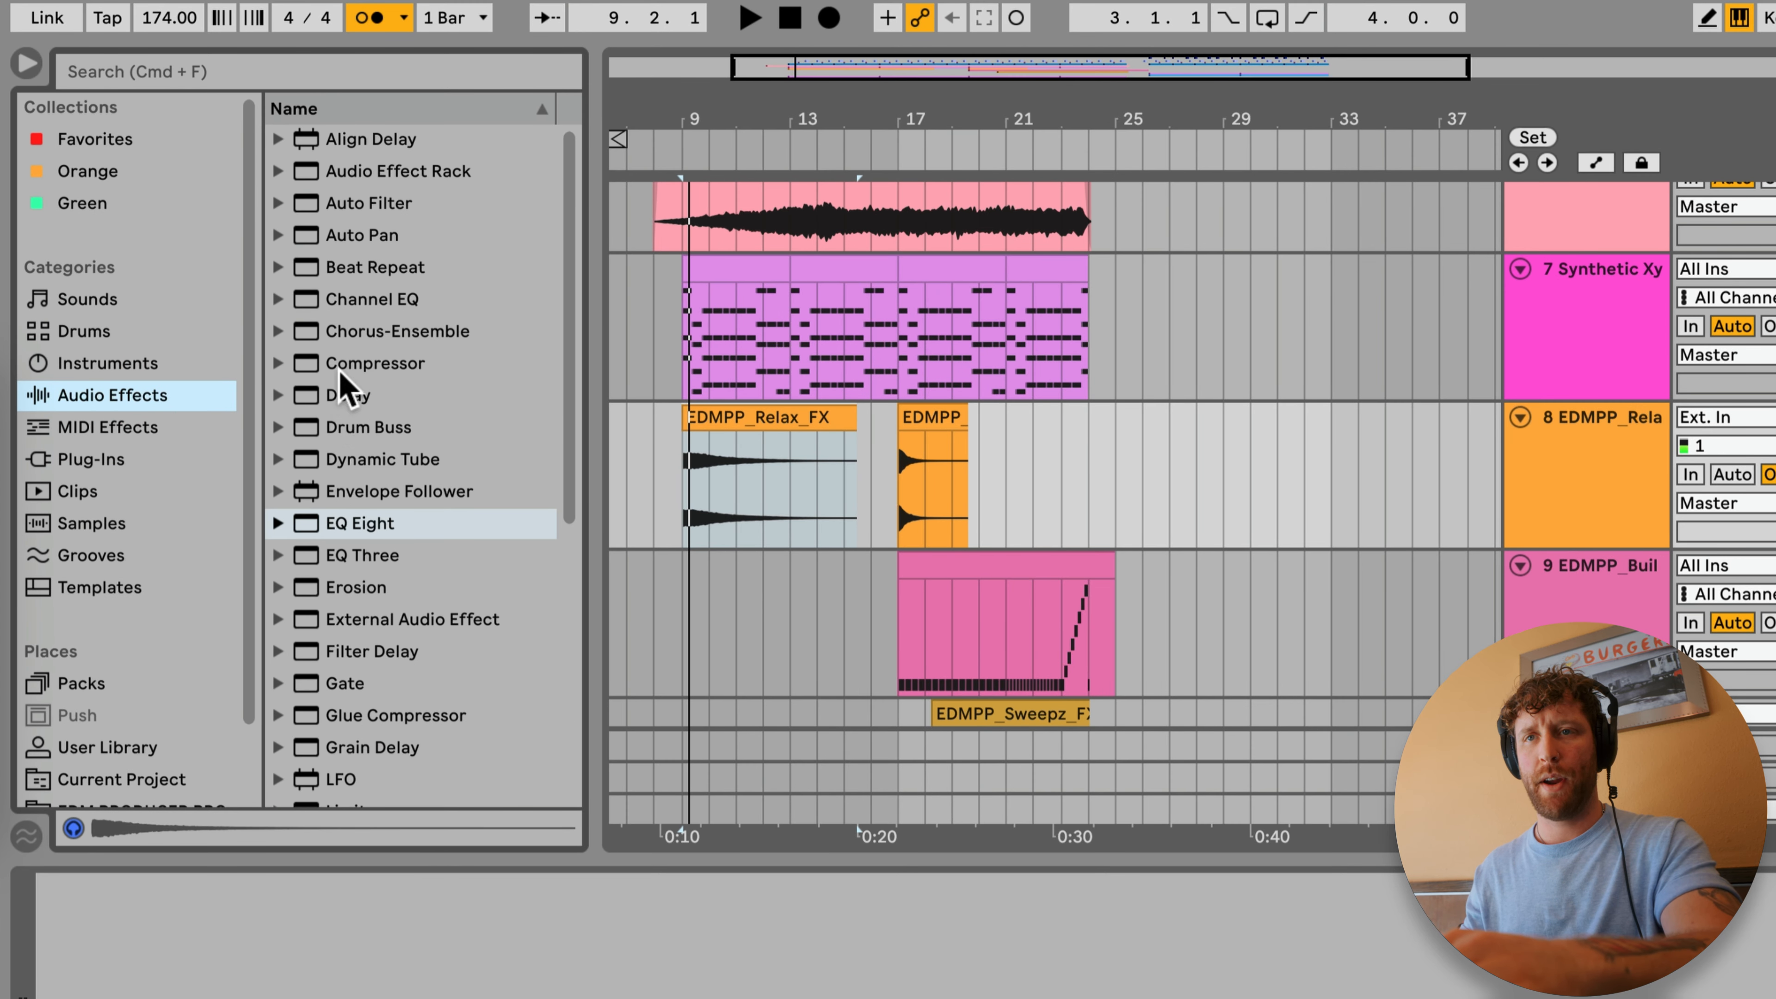
drag(307, 396, 675, 437)
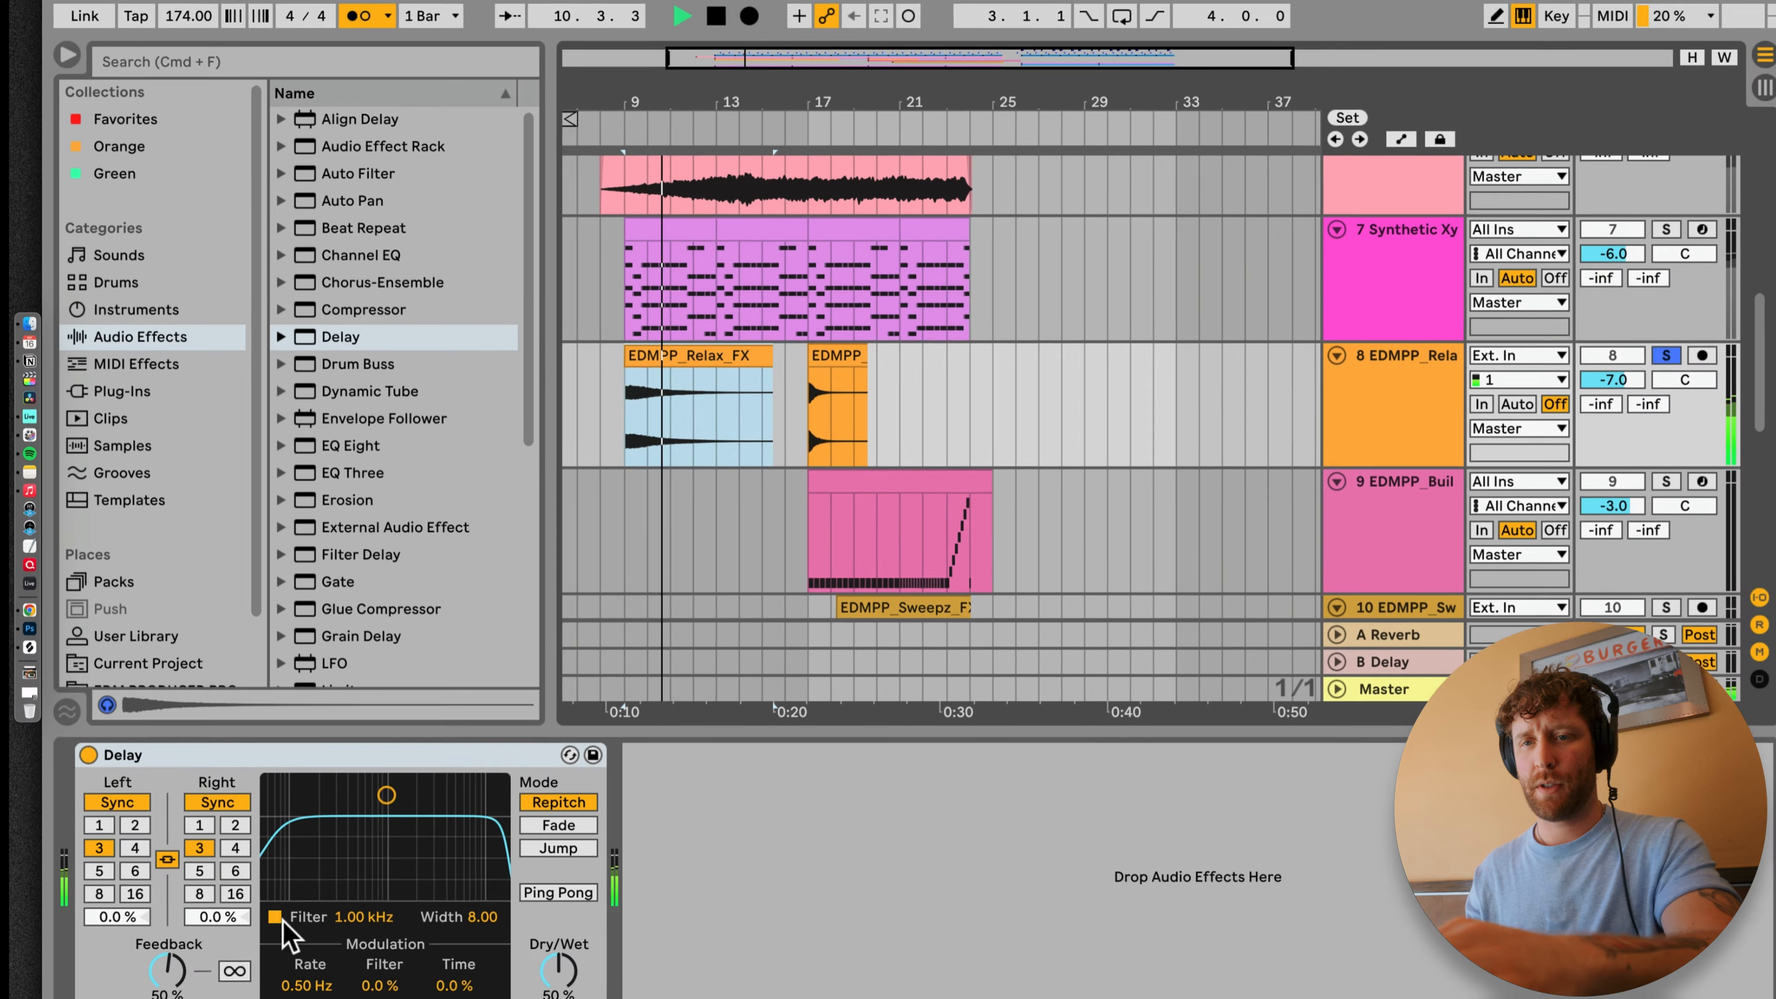
Step: Set the Delay to Ping Pong with the filter off, unlinked times of 3 left and 4 right, 57% feedback and 34% dry/wet
click(273, 890)
click(230, 792)
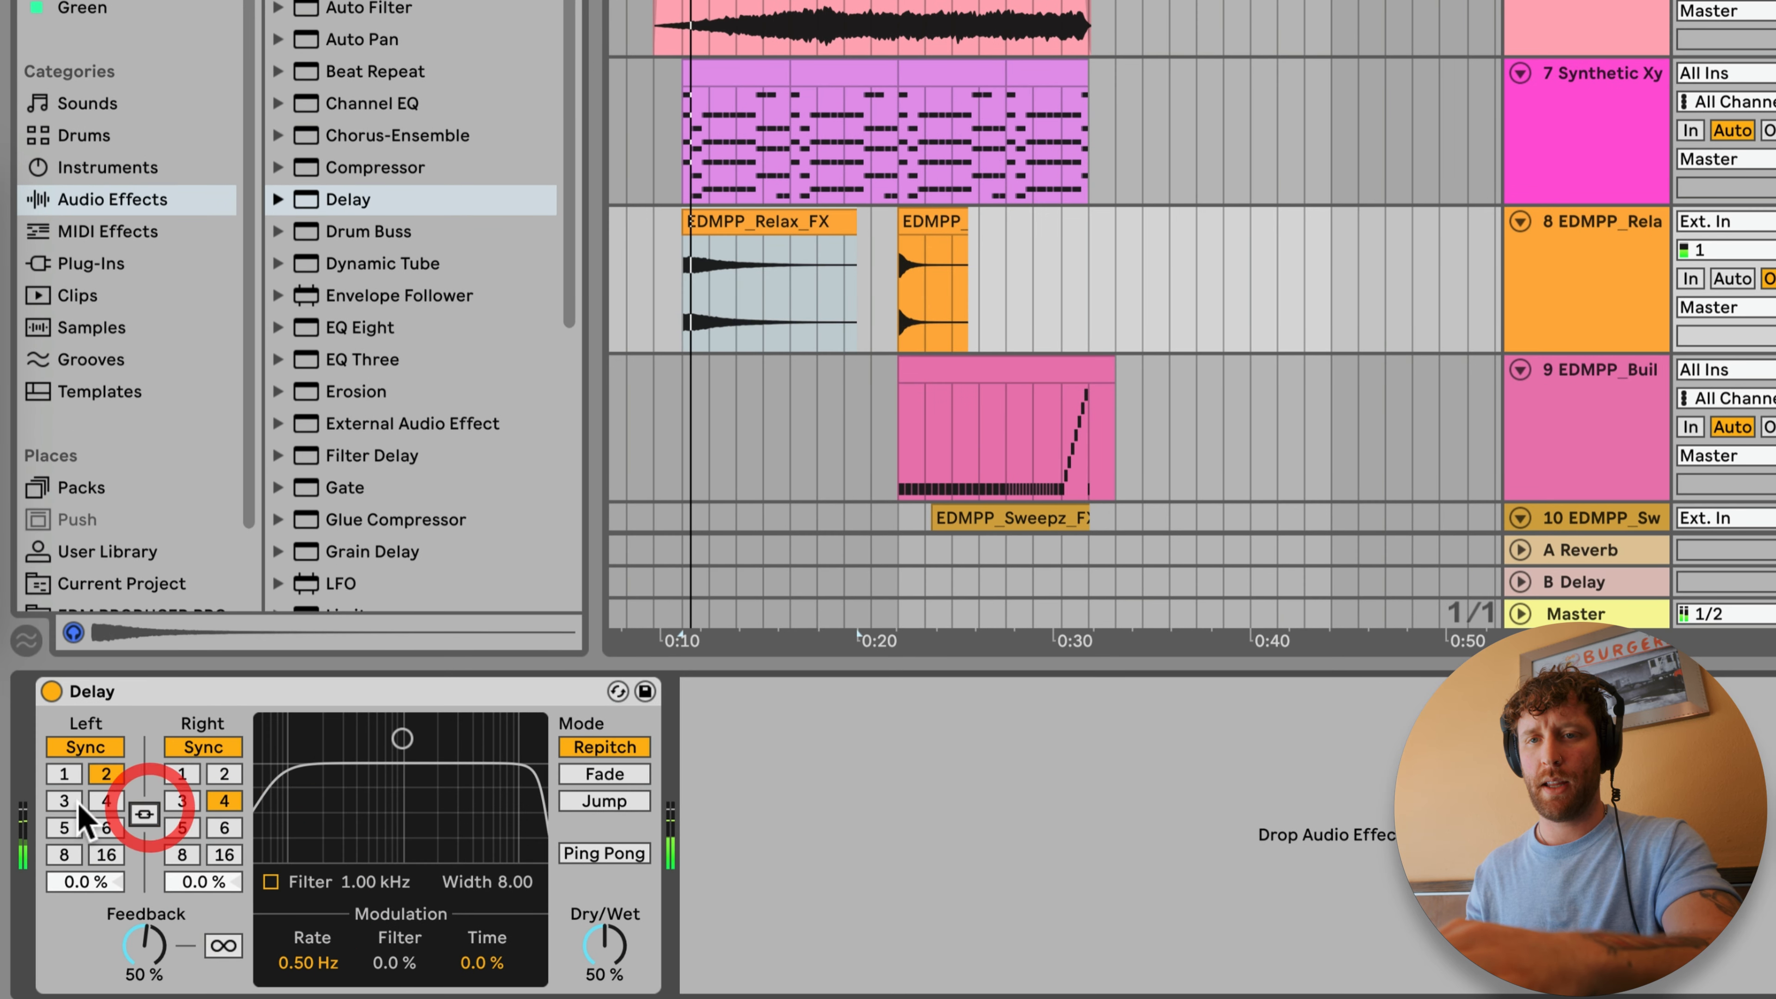
click(65, 801)
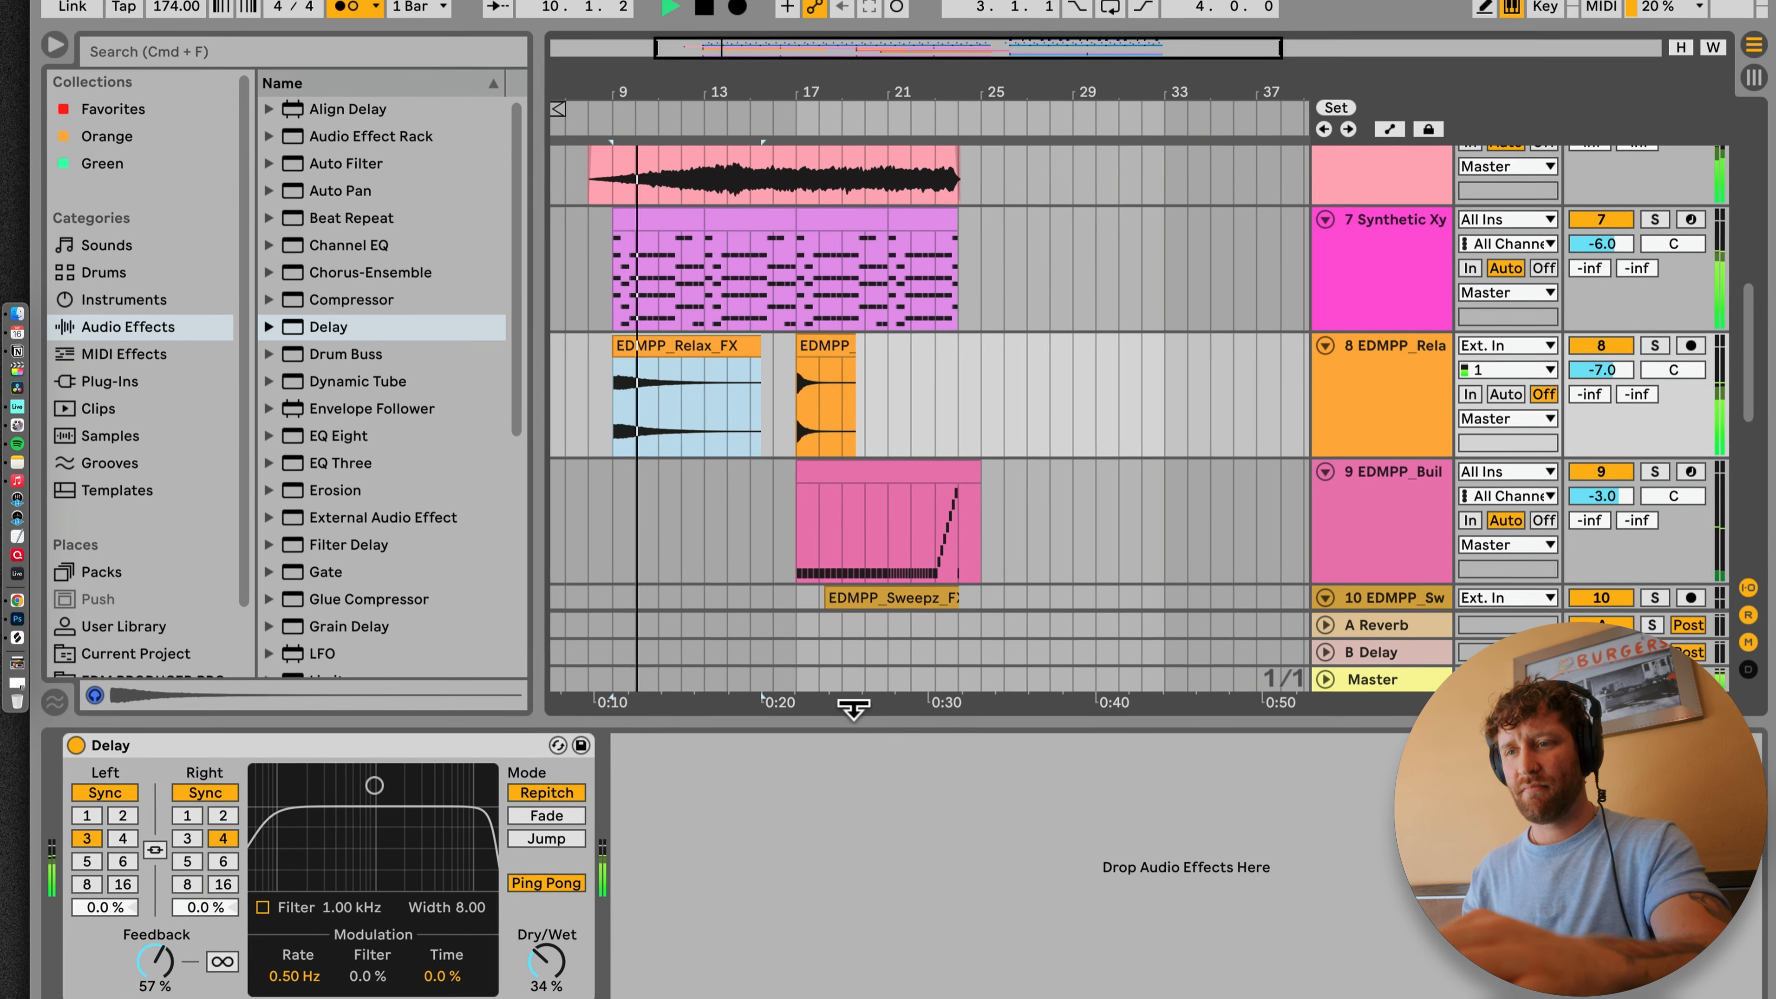
double_click(852, 723)
Step: Play back the arrangement from bar 9 and lower the Inclement Drone Pad track's volume to -1.0
click(616, 505)
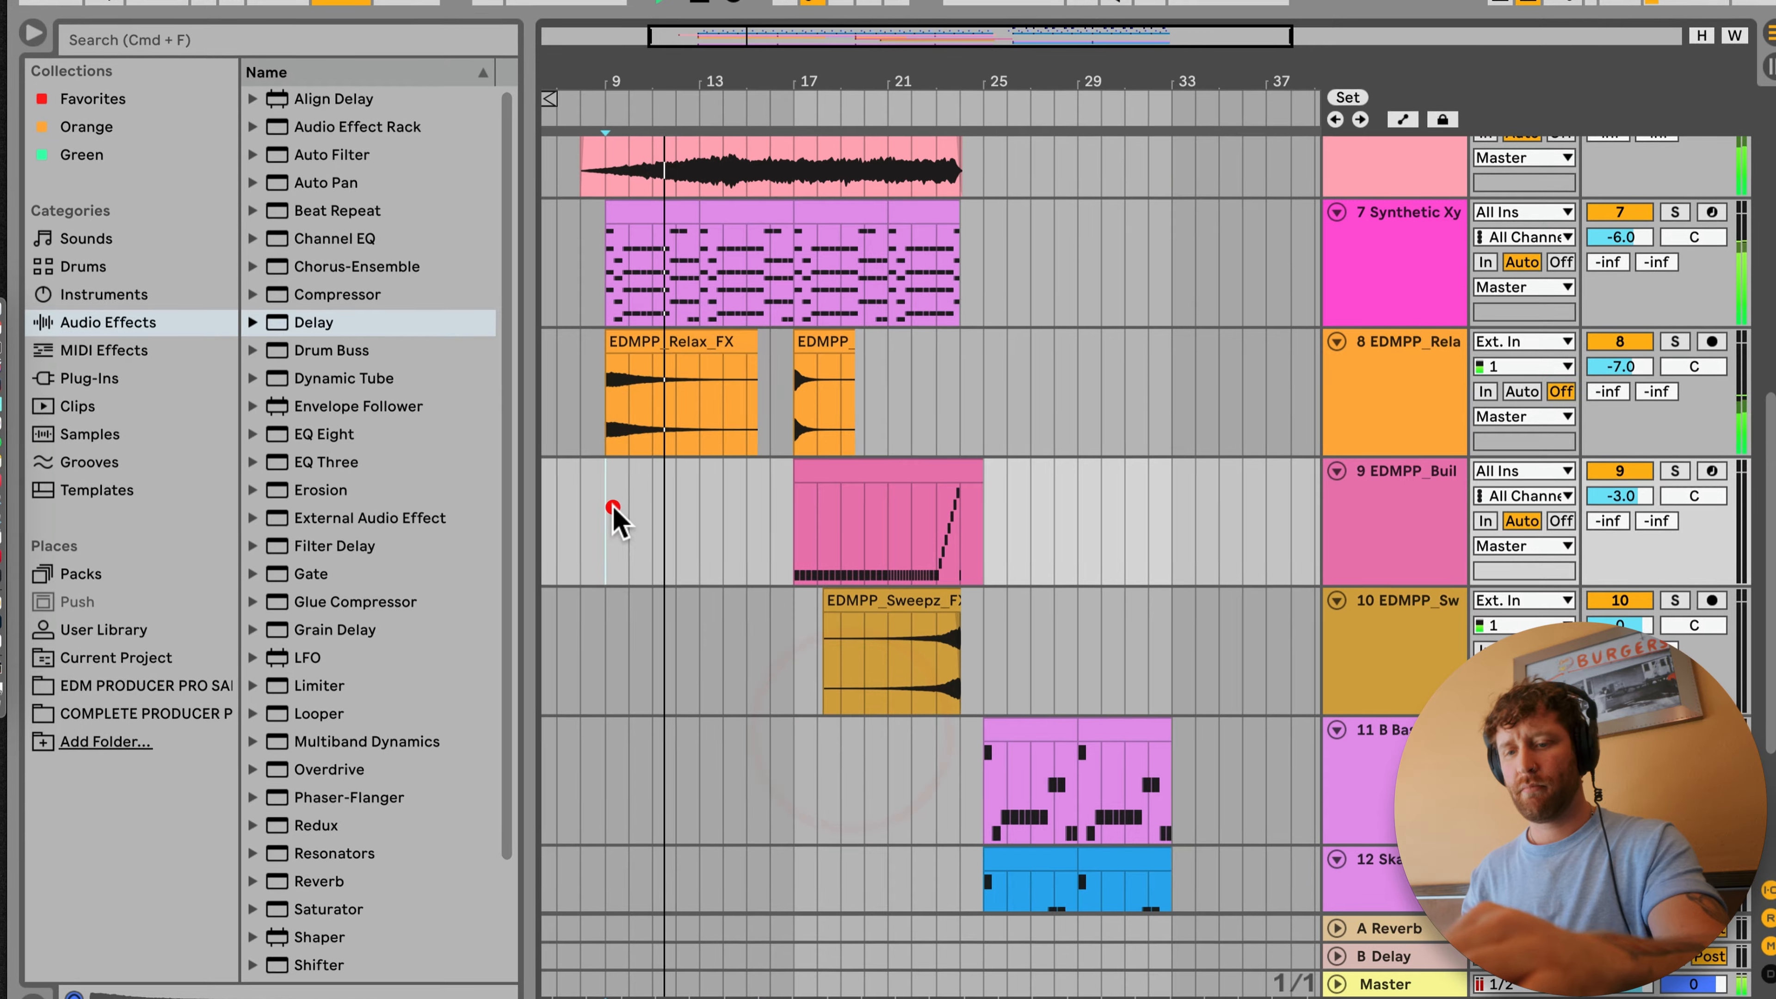
scroll(872, 575, up, 5)
scroll(874, 584, down, 5)
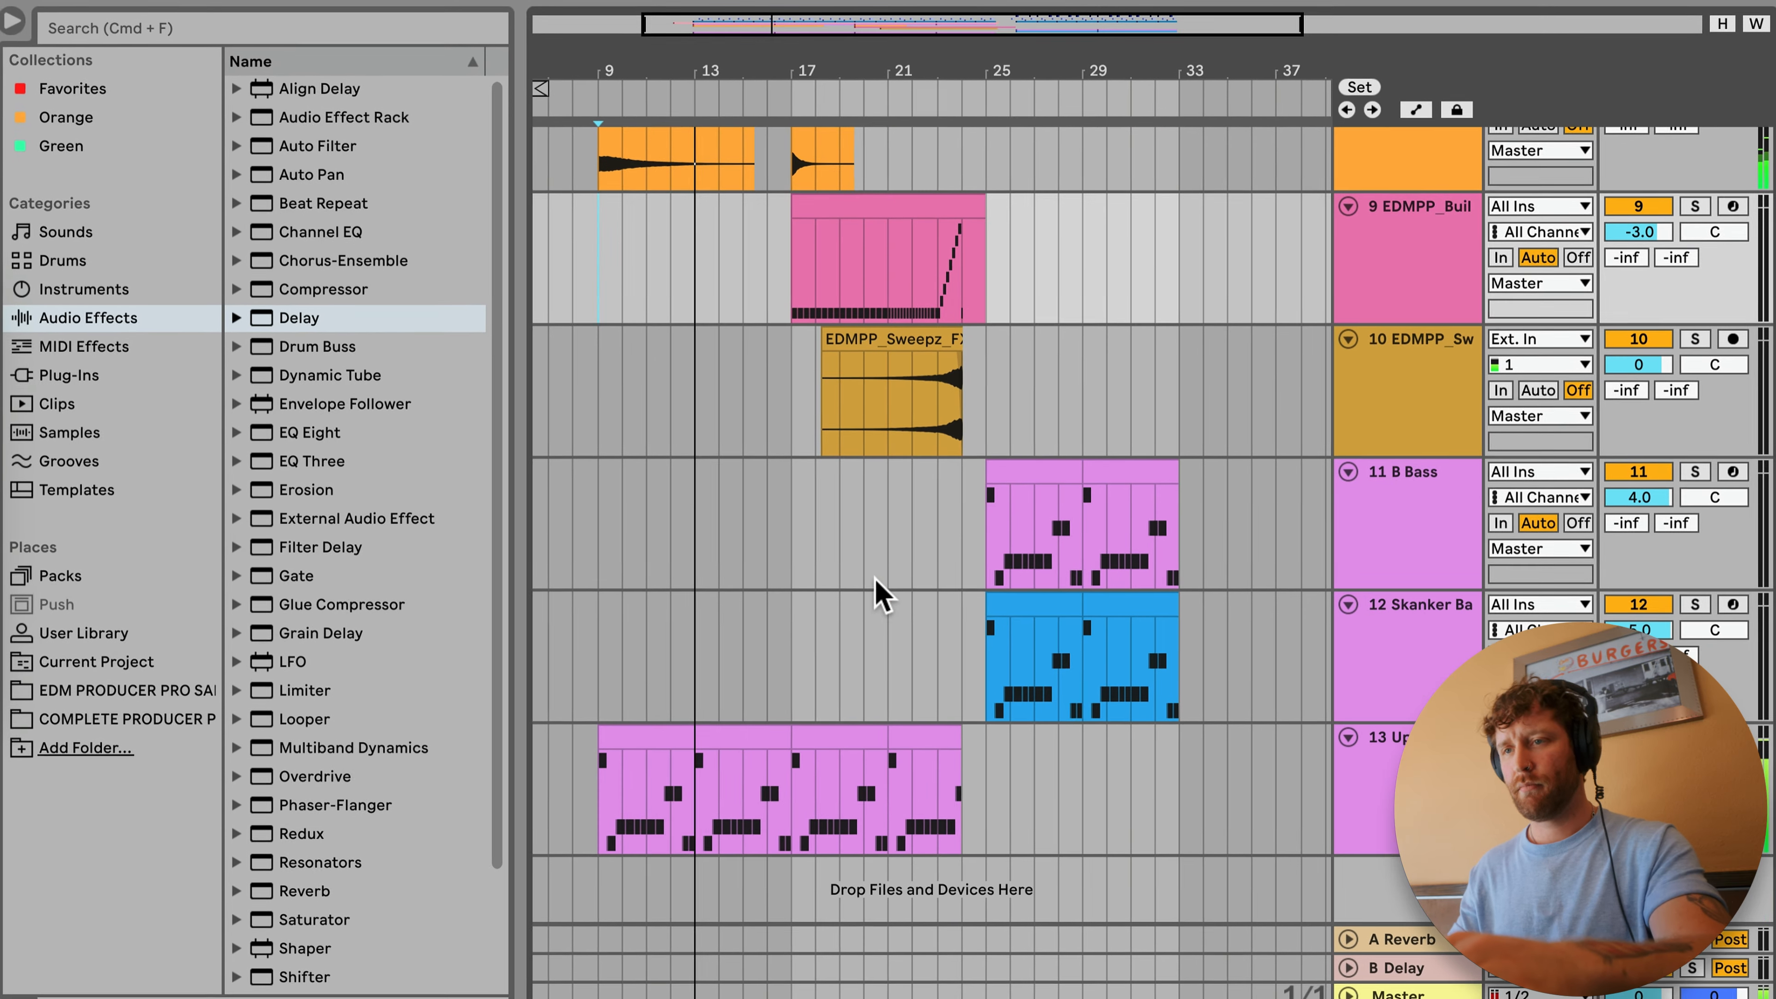
scroll(987, 622, up, 3)
scroll(993, 613, down, 3)
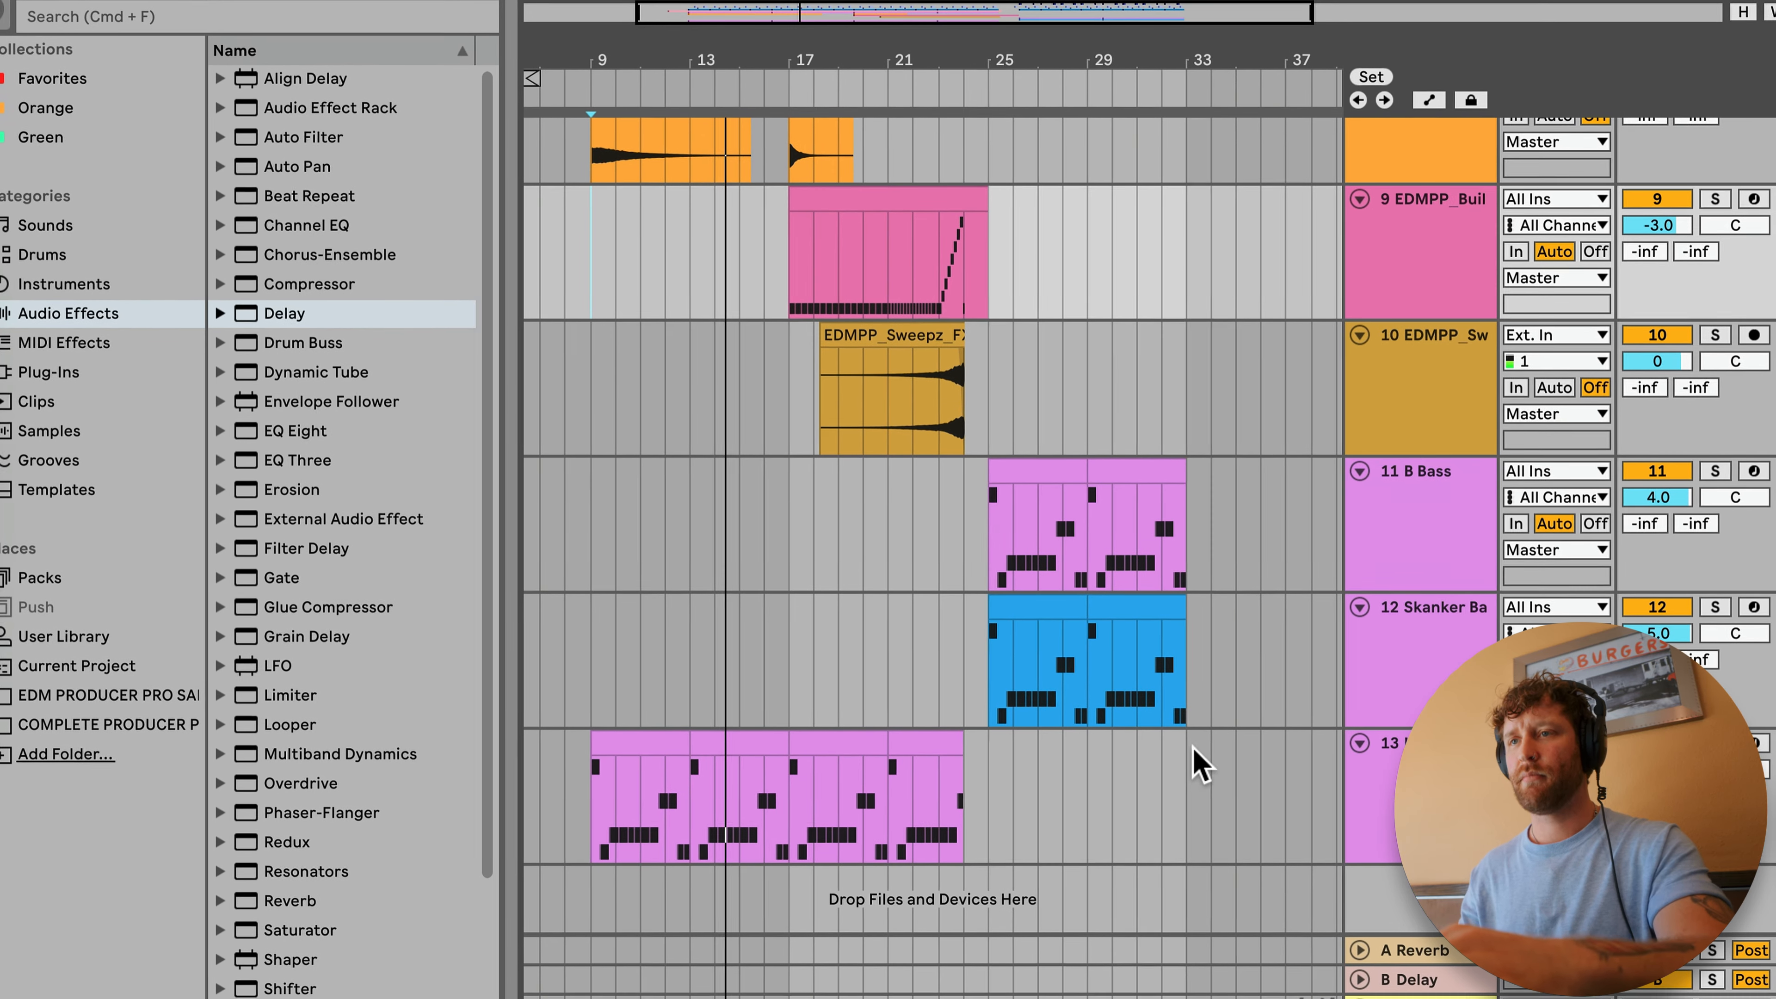
scroll(1197, 753, up, 8)
scroll(1197, 753, down, 3)
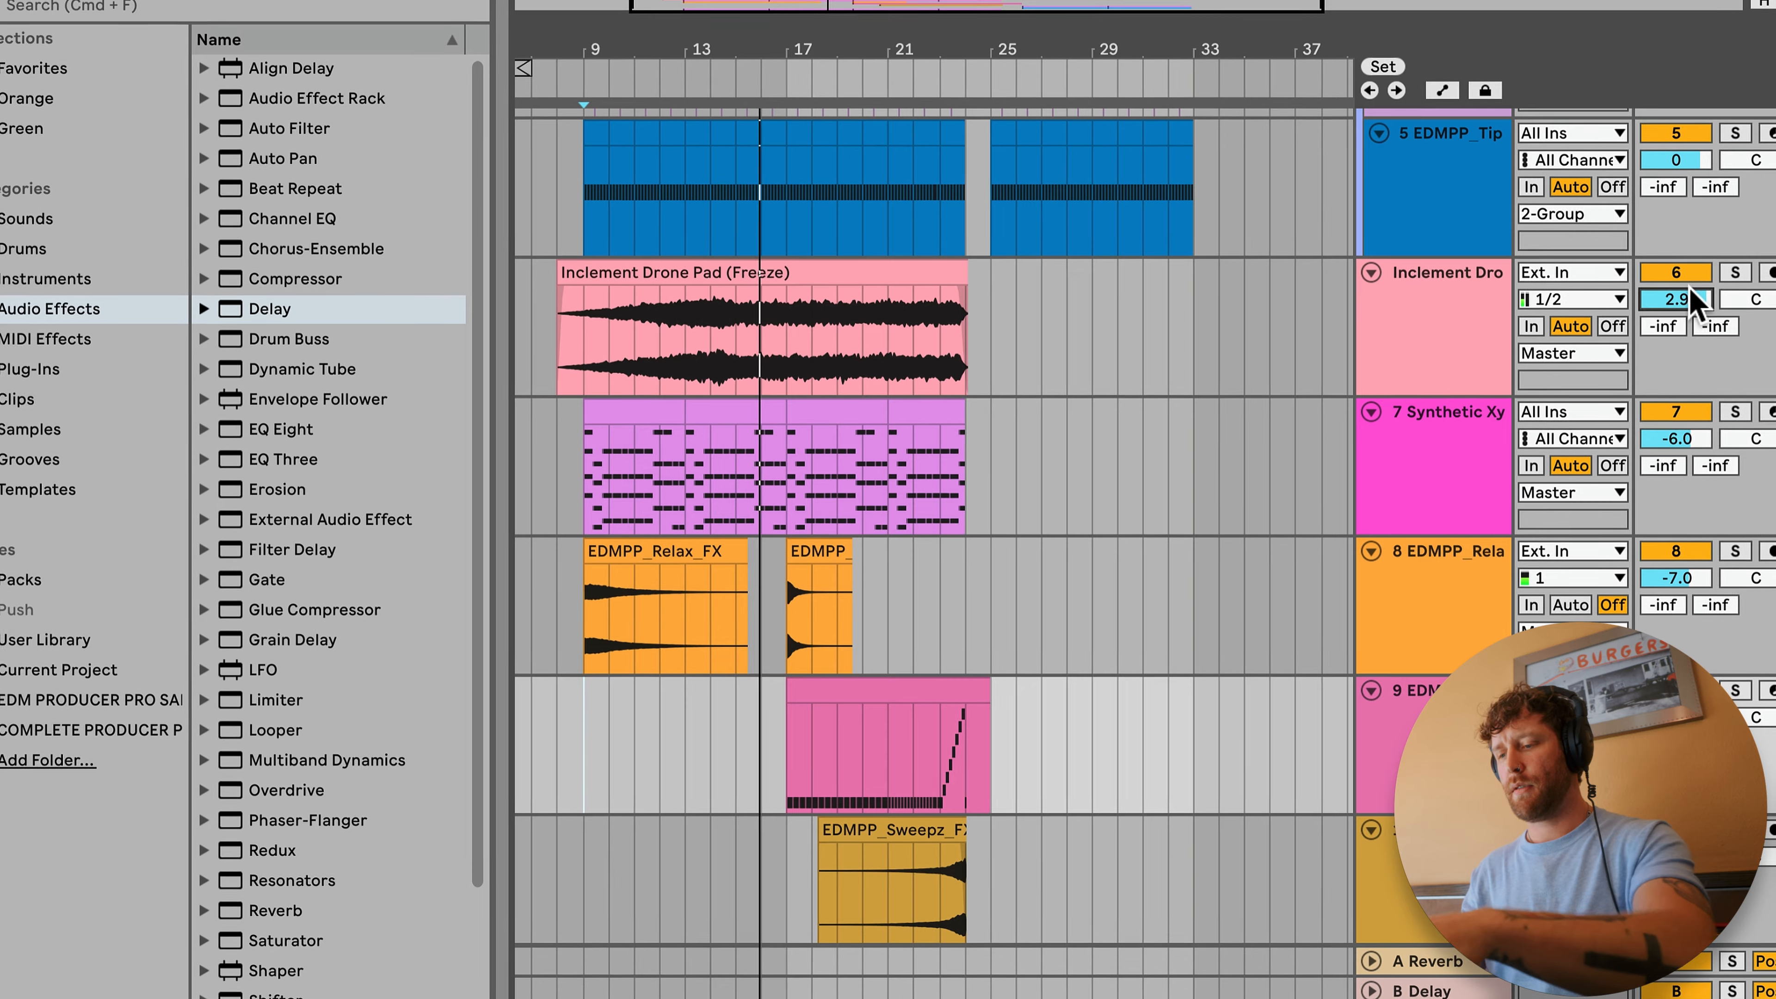
drag(1690, 297, 1713, 296)
Step: Insert a new audio track directly below the Relax FX track
scroll(1617, 365, down, 3)
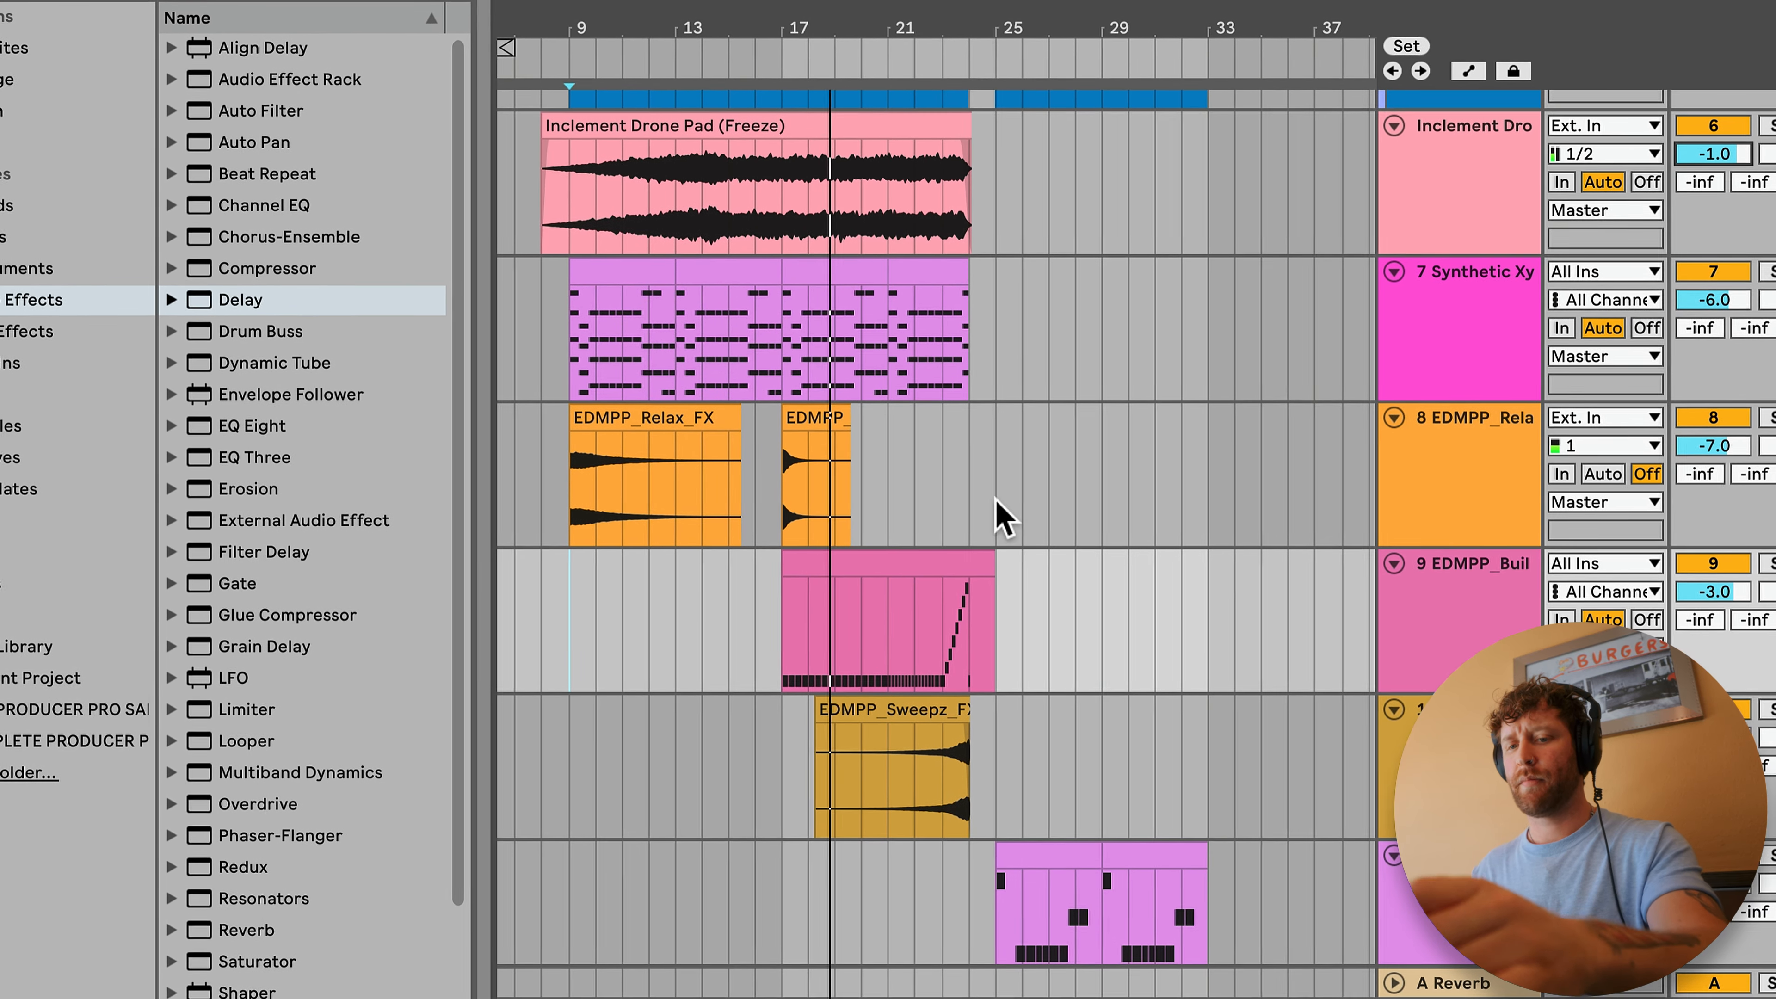
scroll(1023, 518, down, 3)
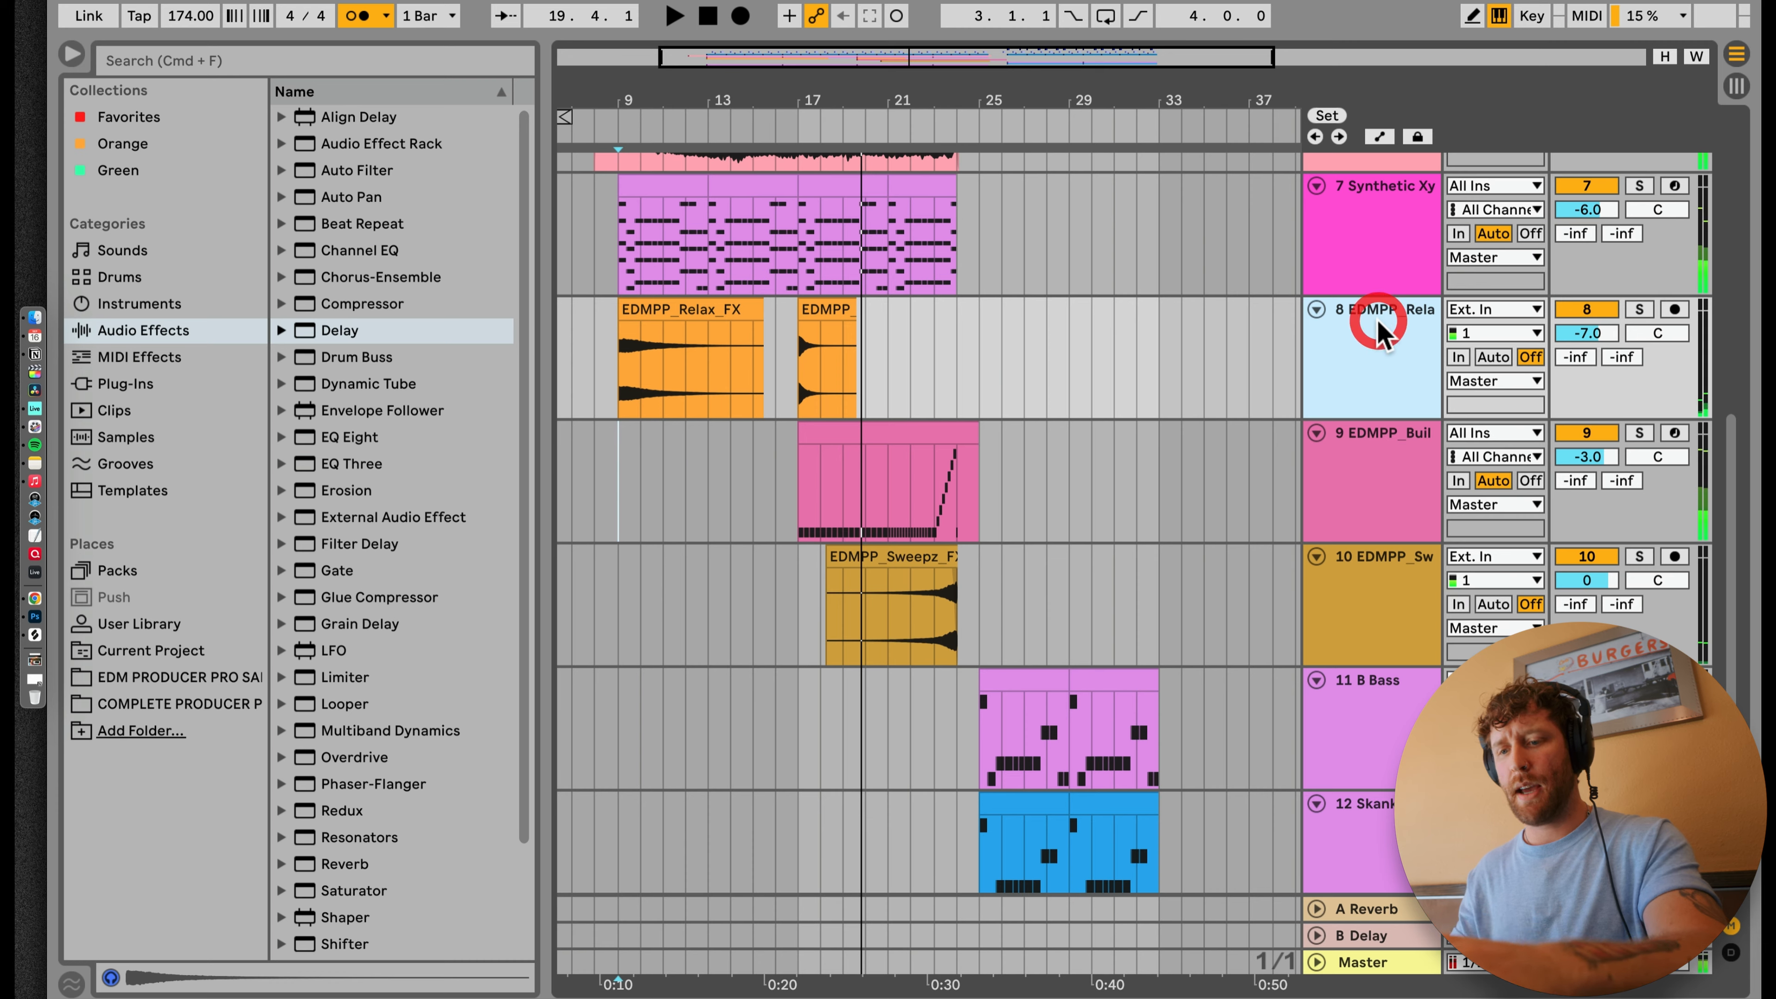
key(super+t)
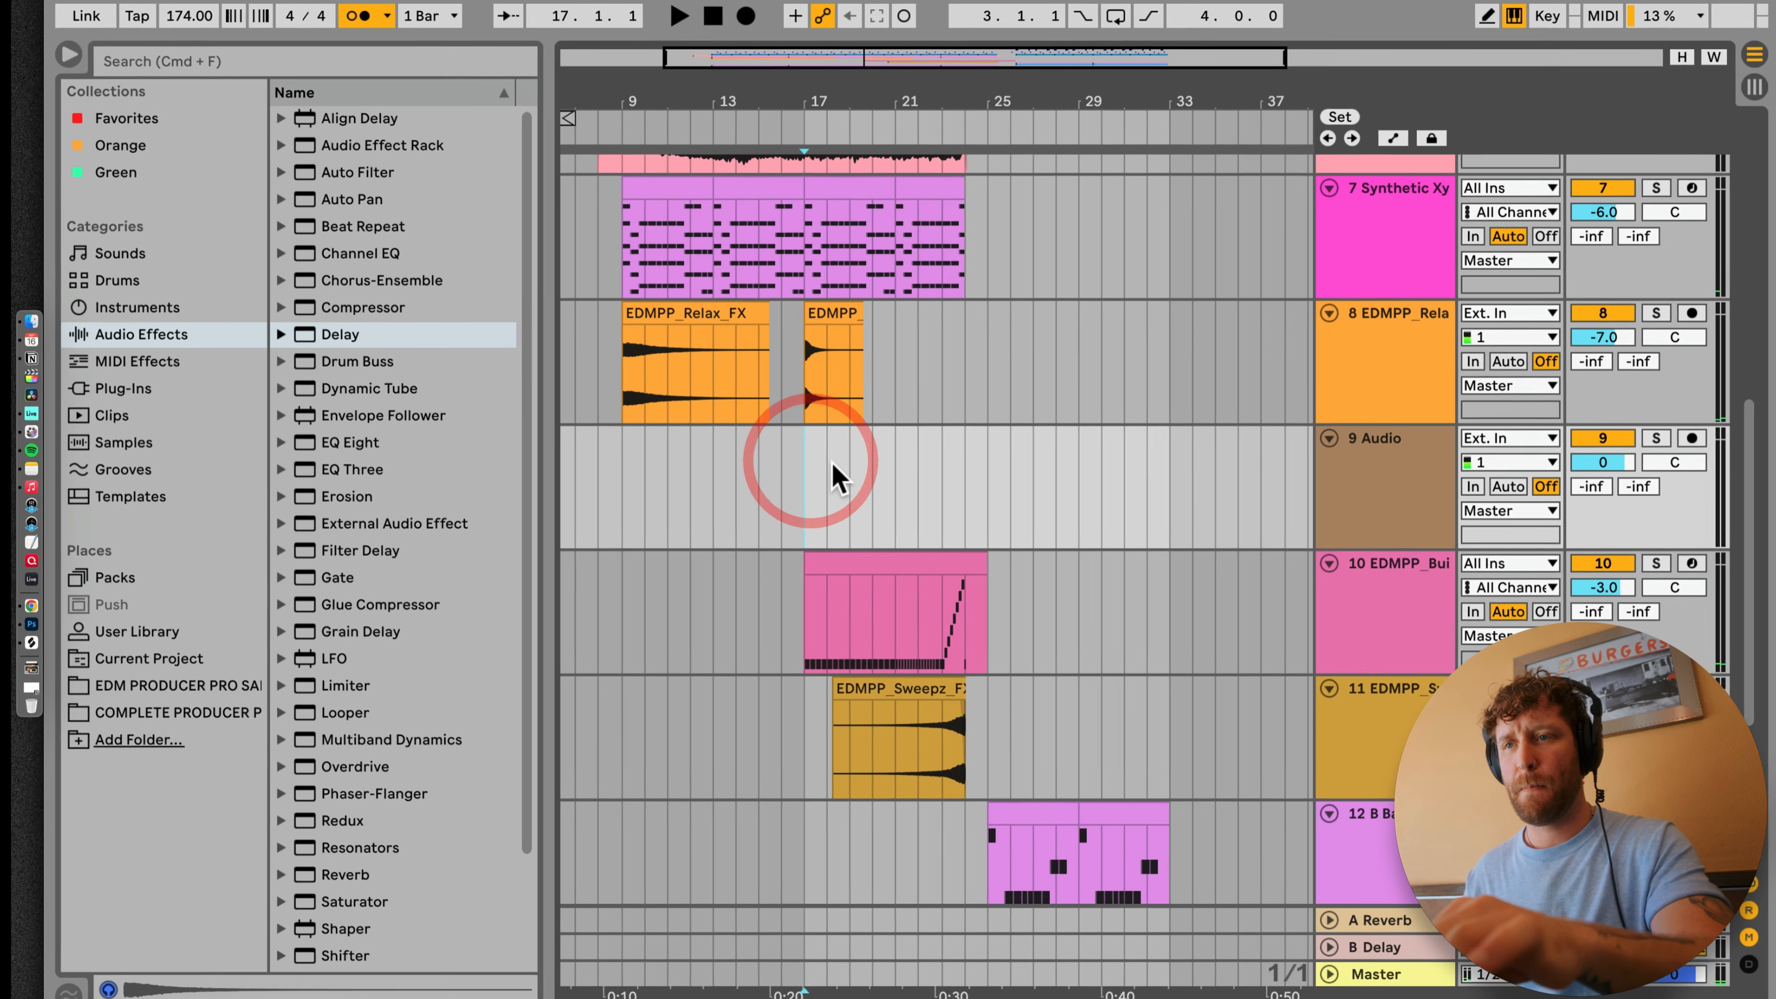
Step: Browse the Simpler instrument presets and audition Chord Soft Keys and Reverberant Keys in the Synth Keys category
click(133, 302)
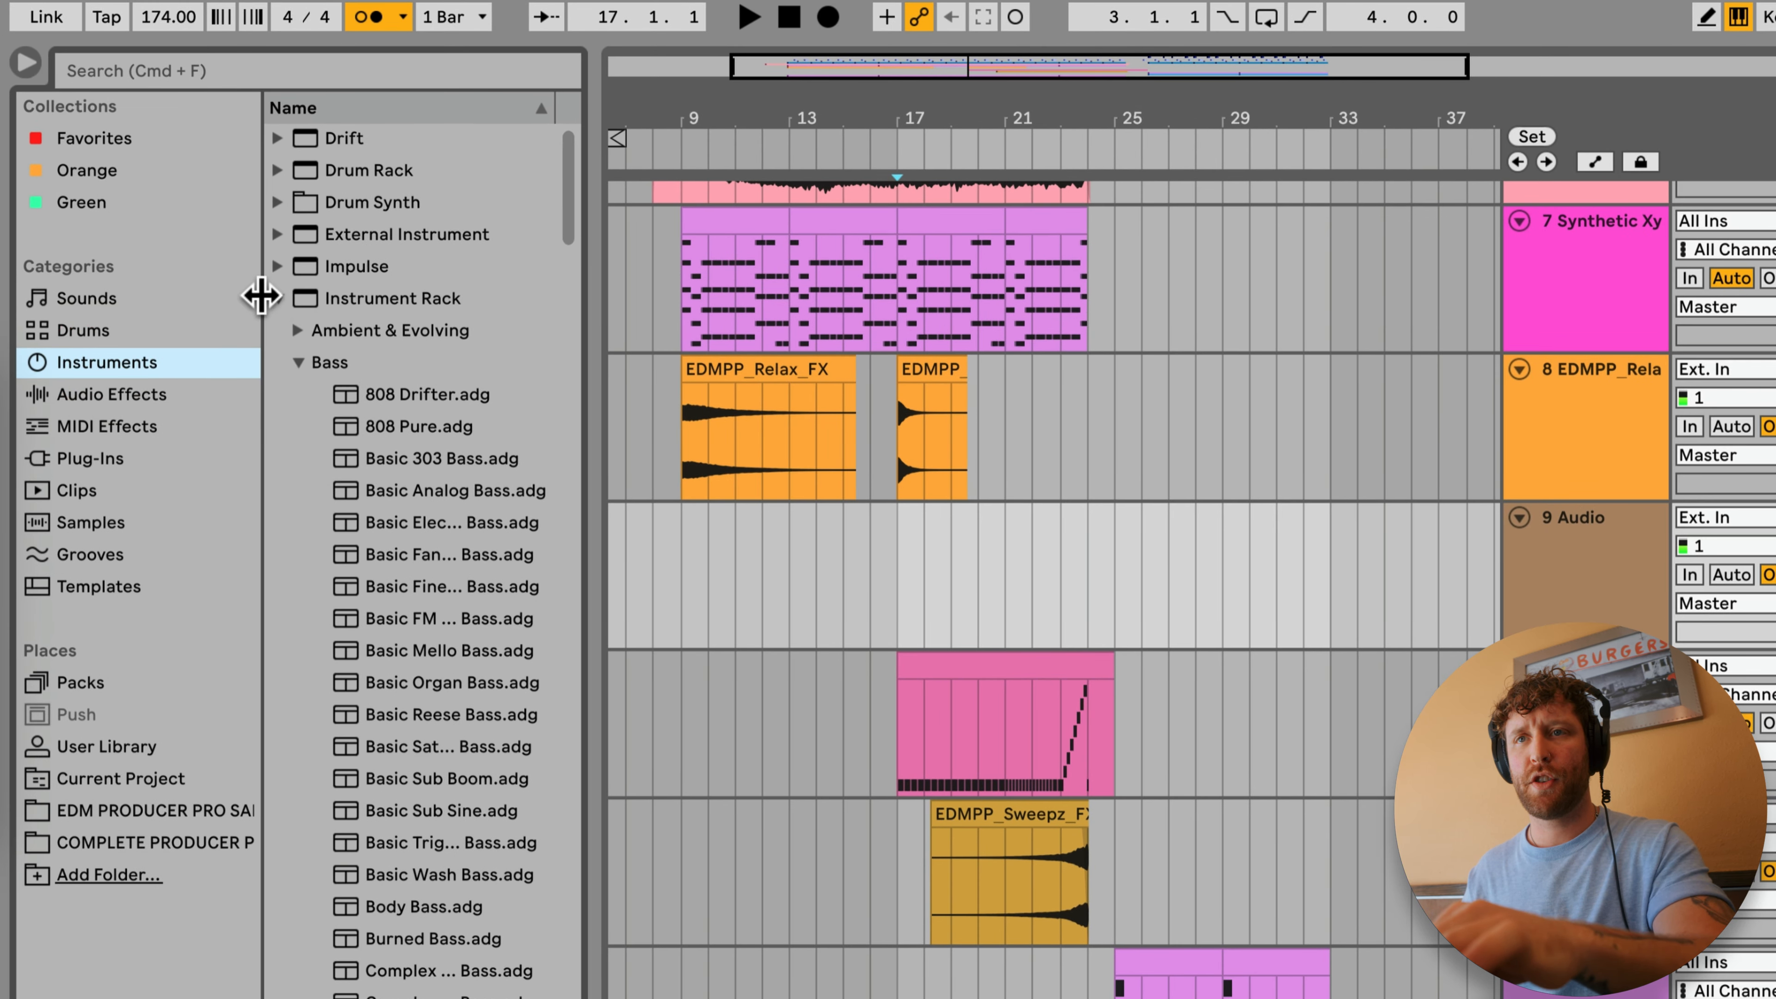
click(263, 296)
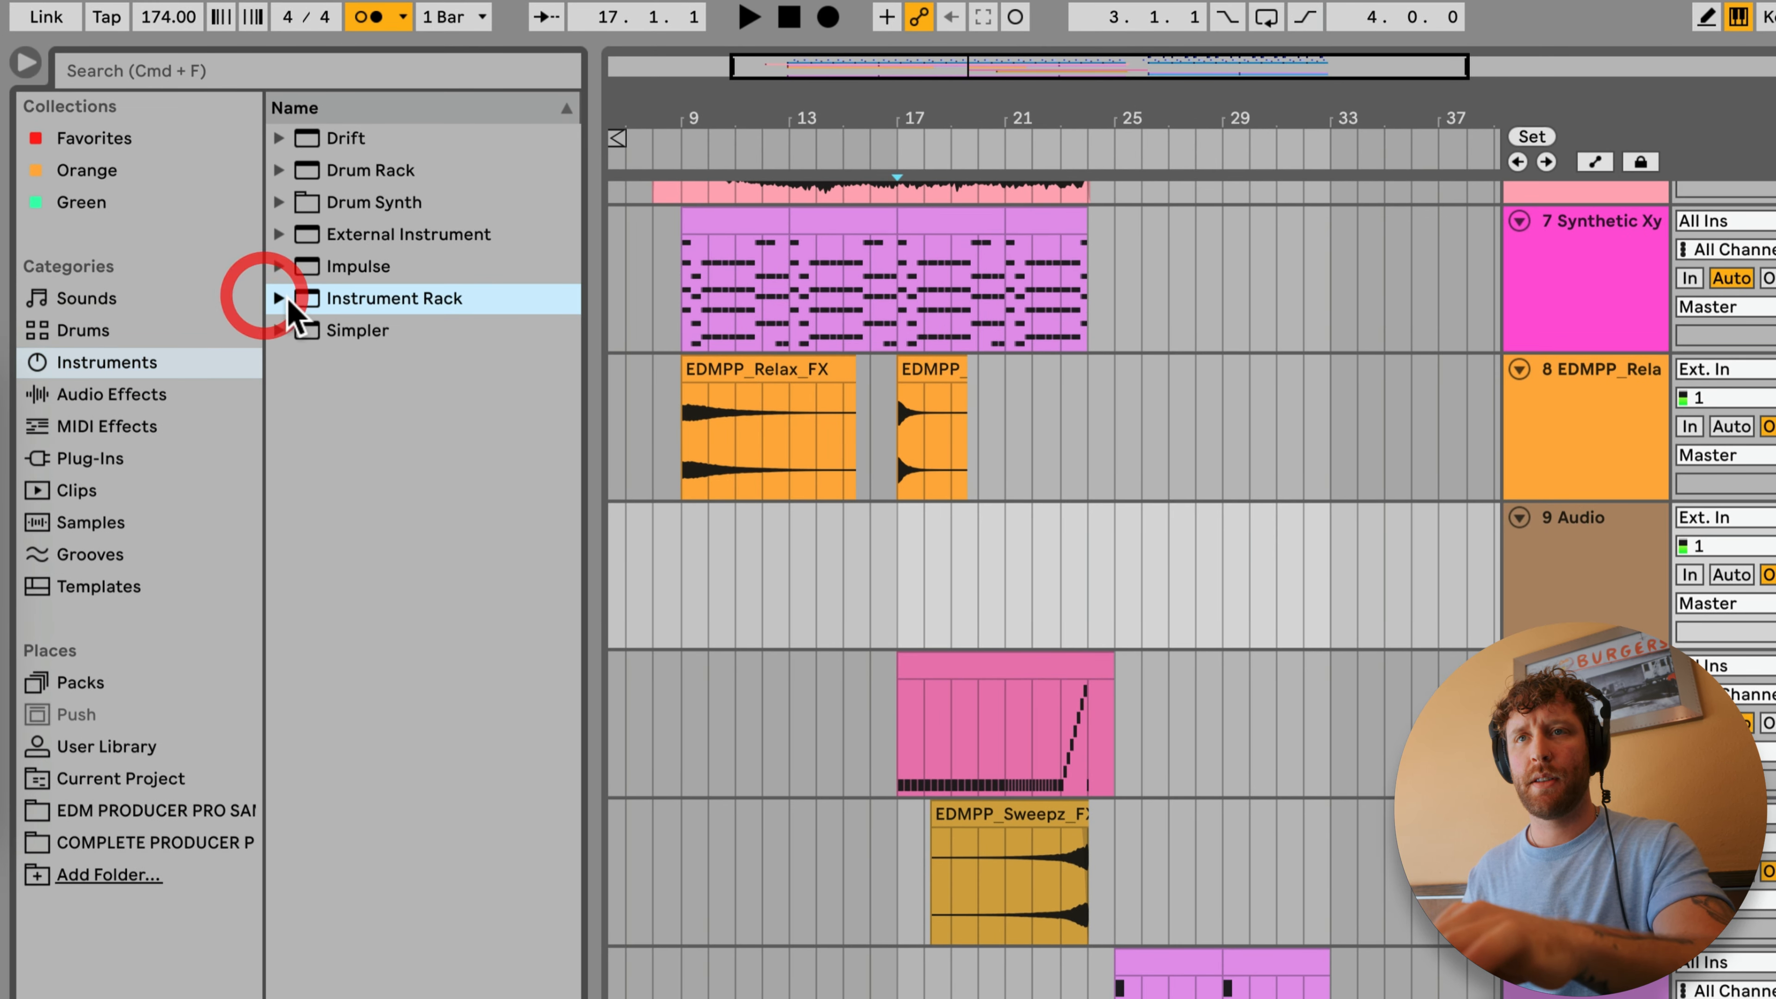
click(278, 330)
click(300, 395)
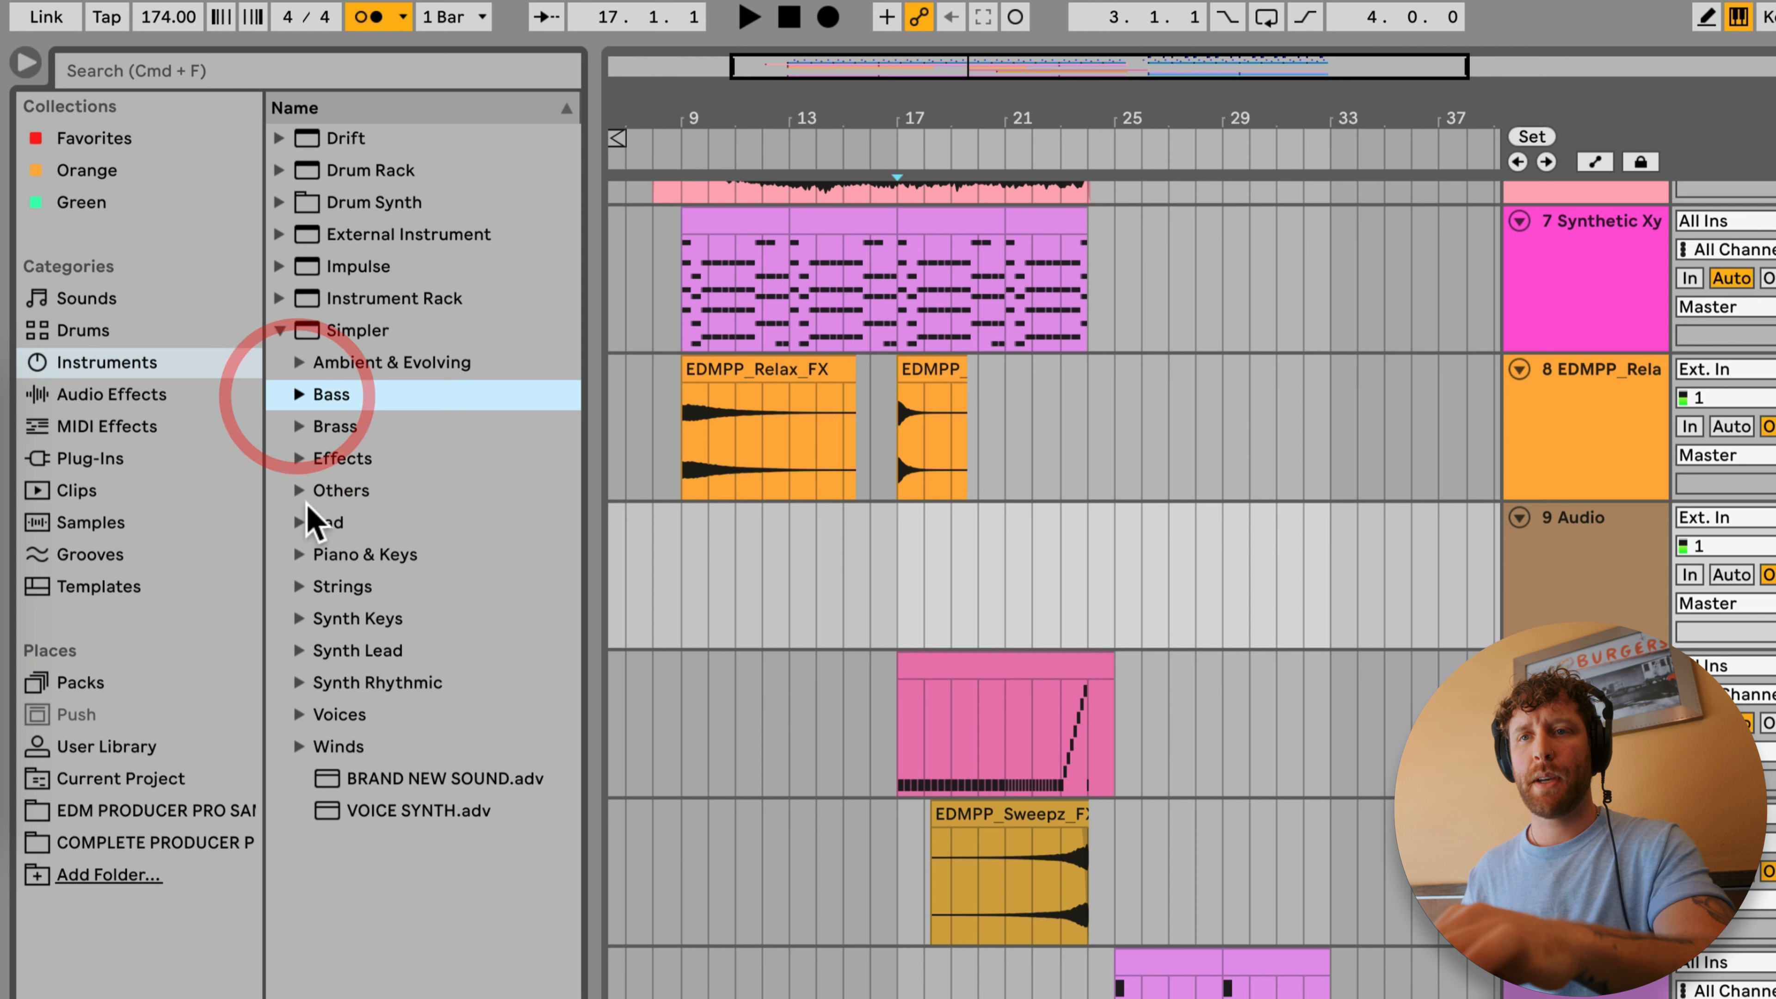
click(300, 556)
click(300, 555)
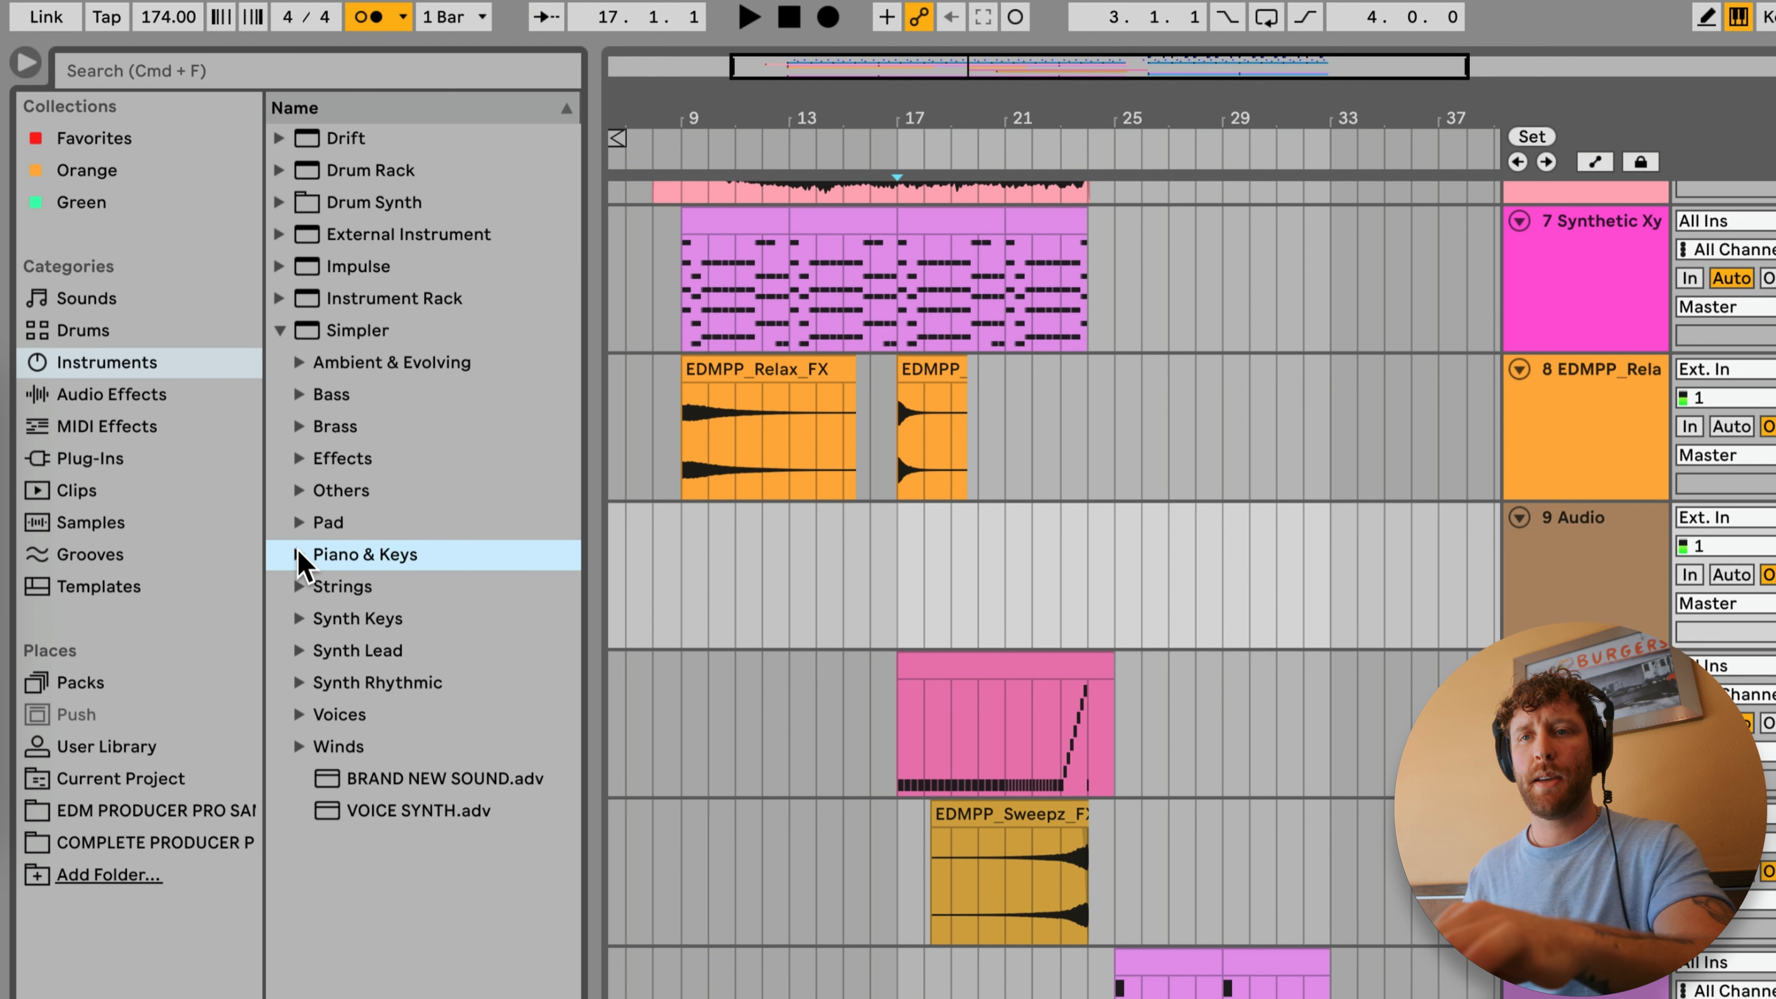
click(299, 588)
click(299, 586)
click(300, 619)
click(378, 645)
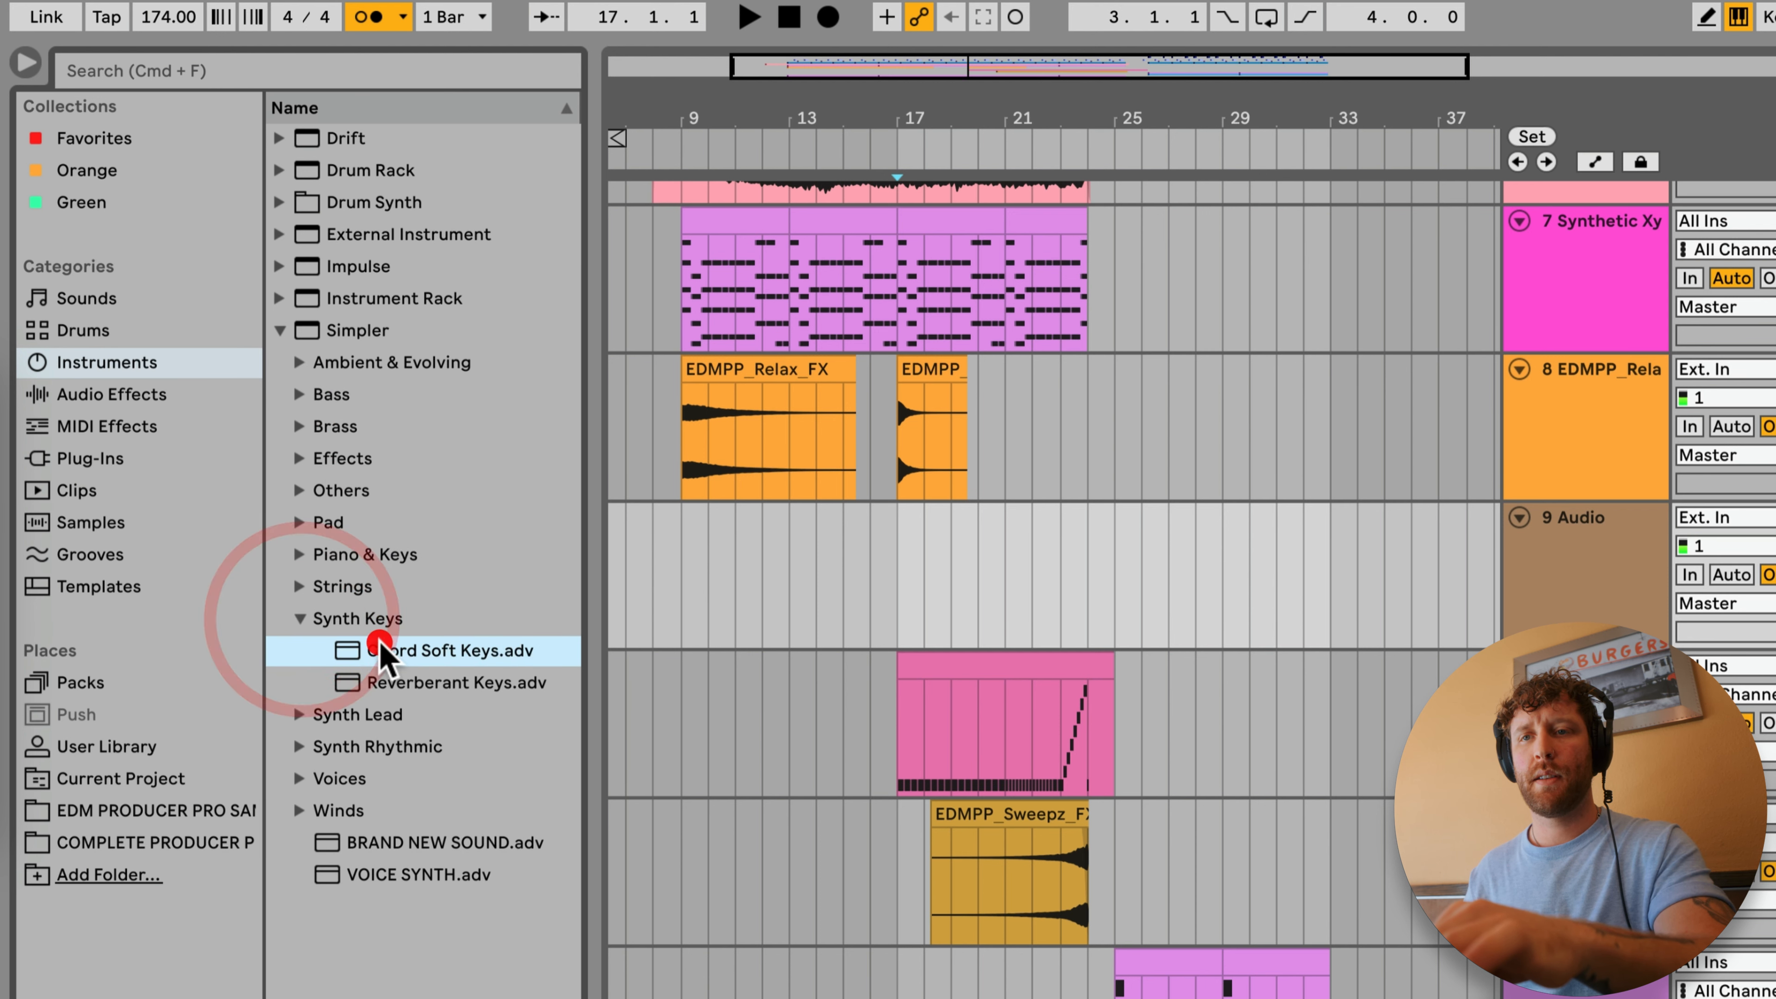
click(365, 682)
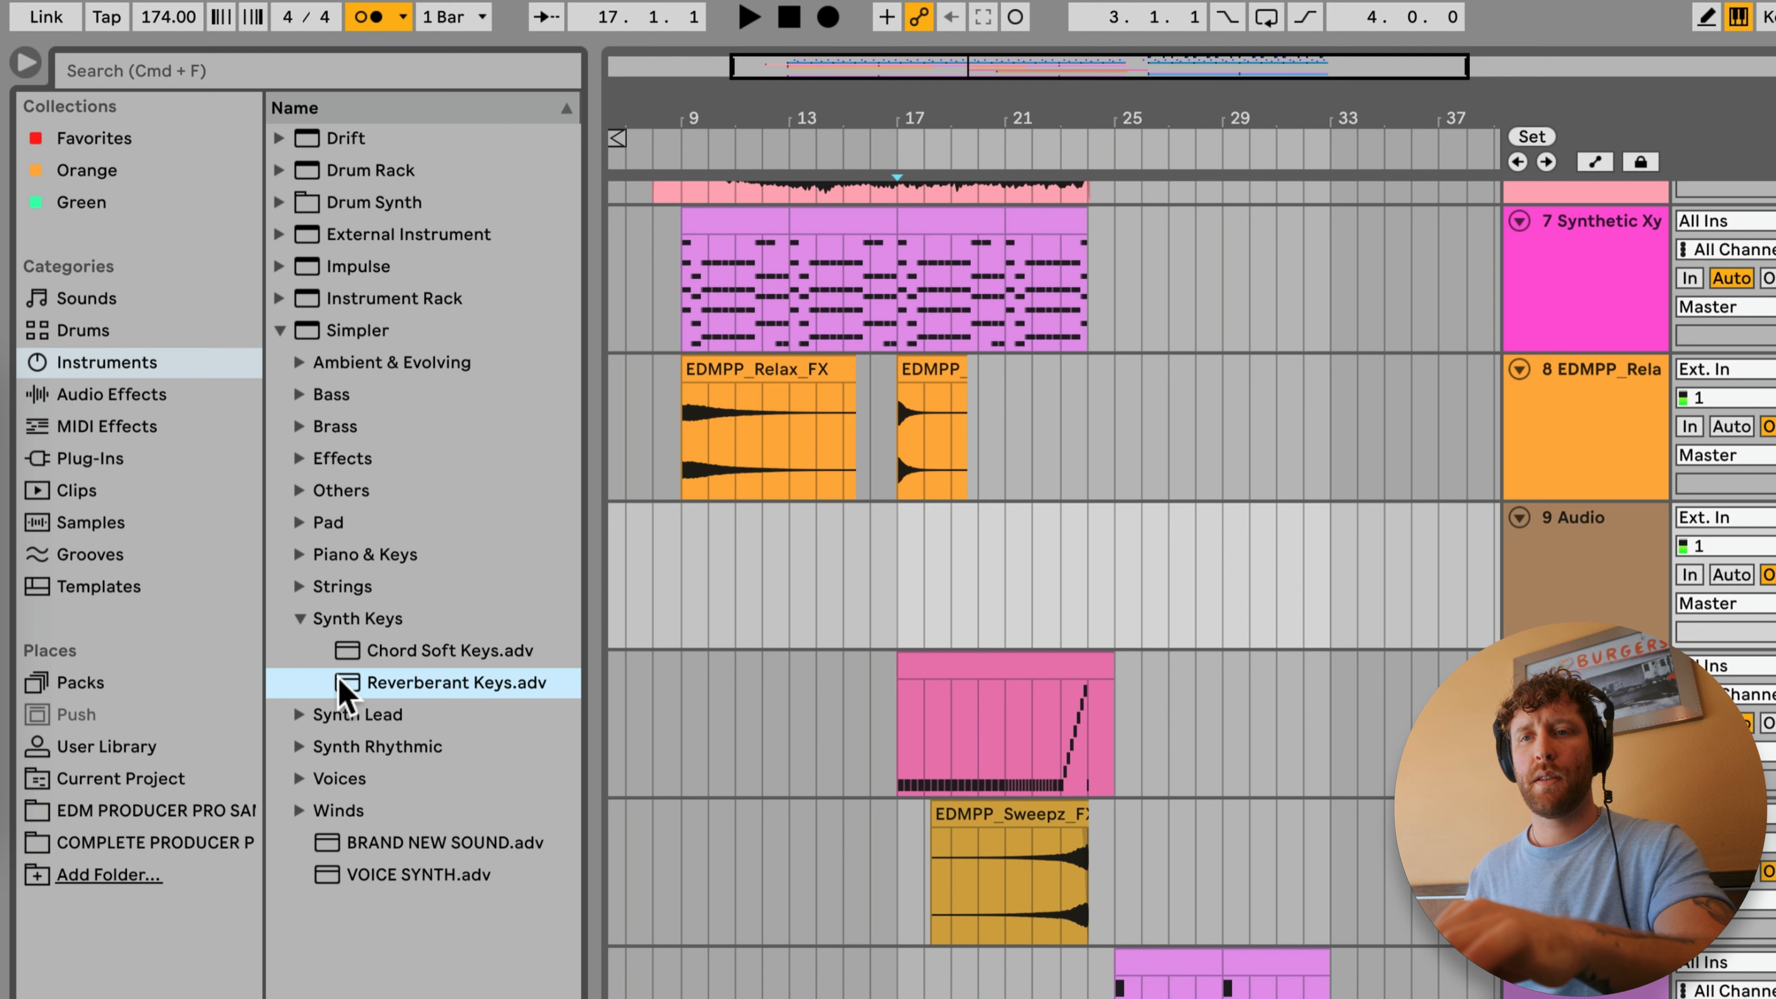
Step: Load the Chord Soft Keys preset onto a new MIDI track directly below the Relax FX track
click(361, 651)
drag(353, 650, 975, 577)
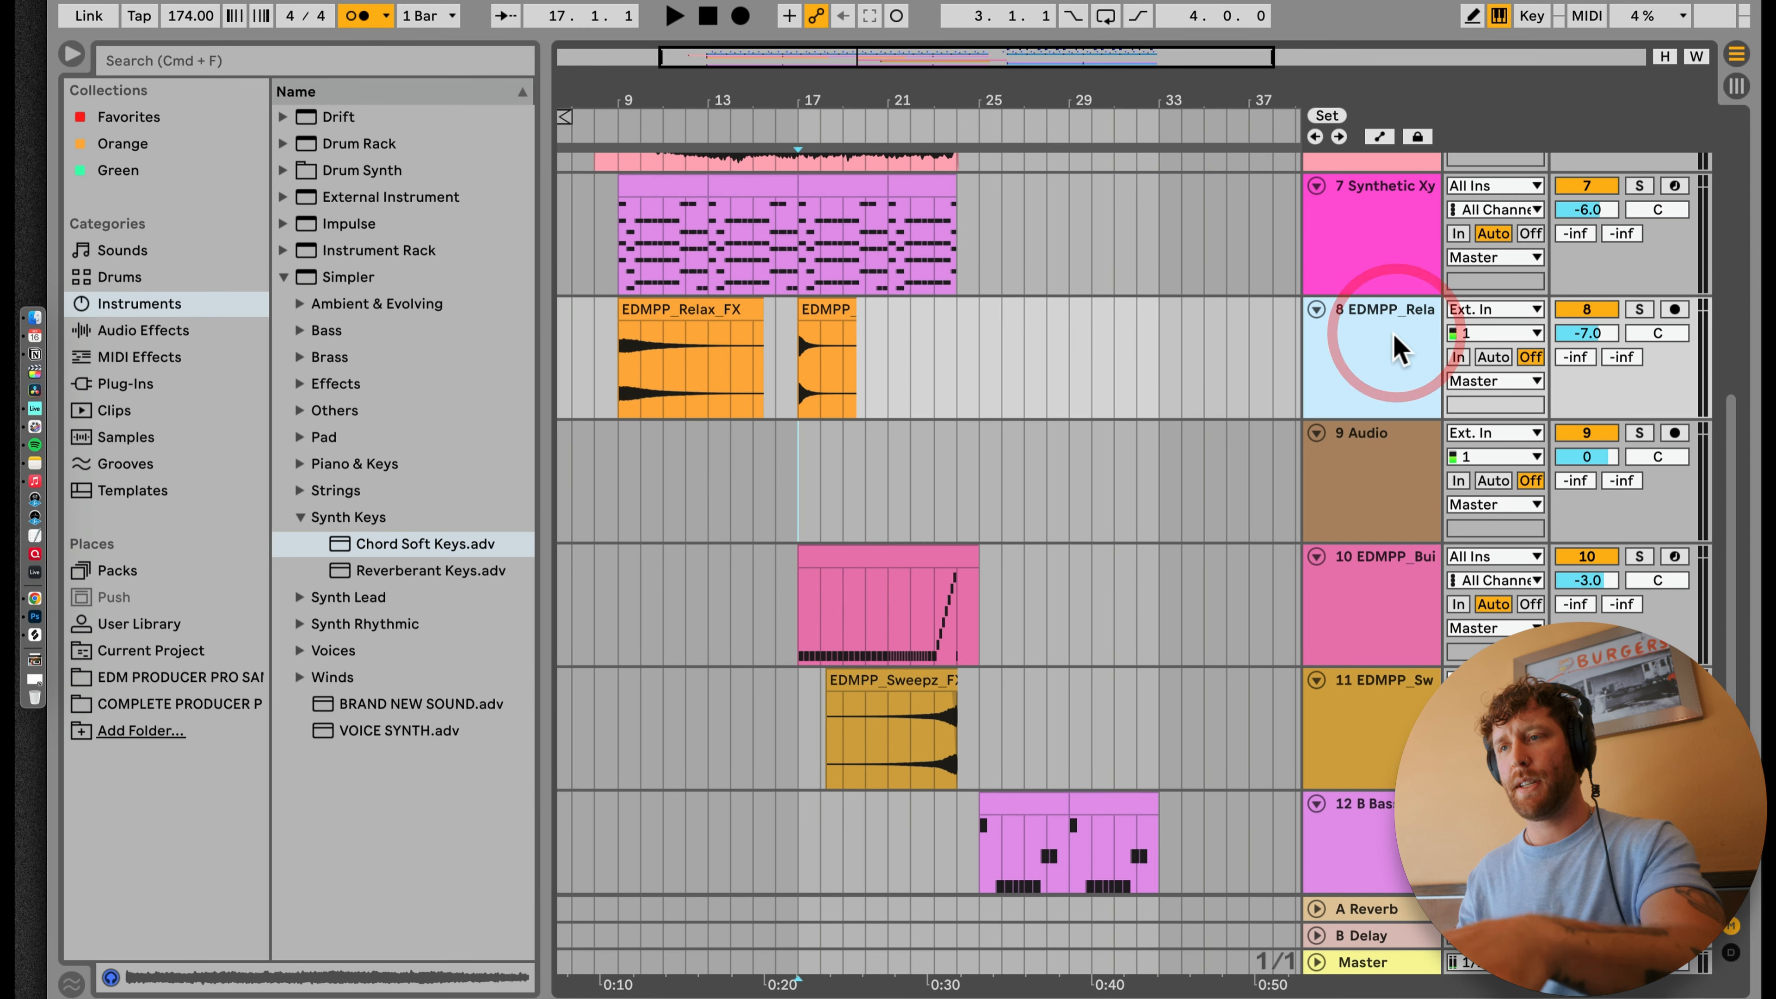
key(super+shift+m)
click(1360, 463)
drag(369, 552, 790, 482)
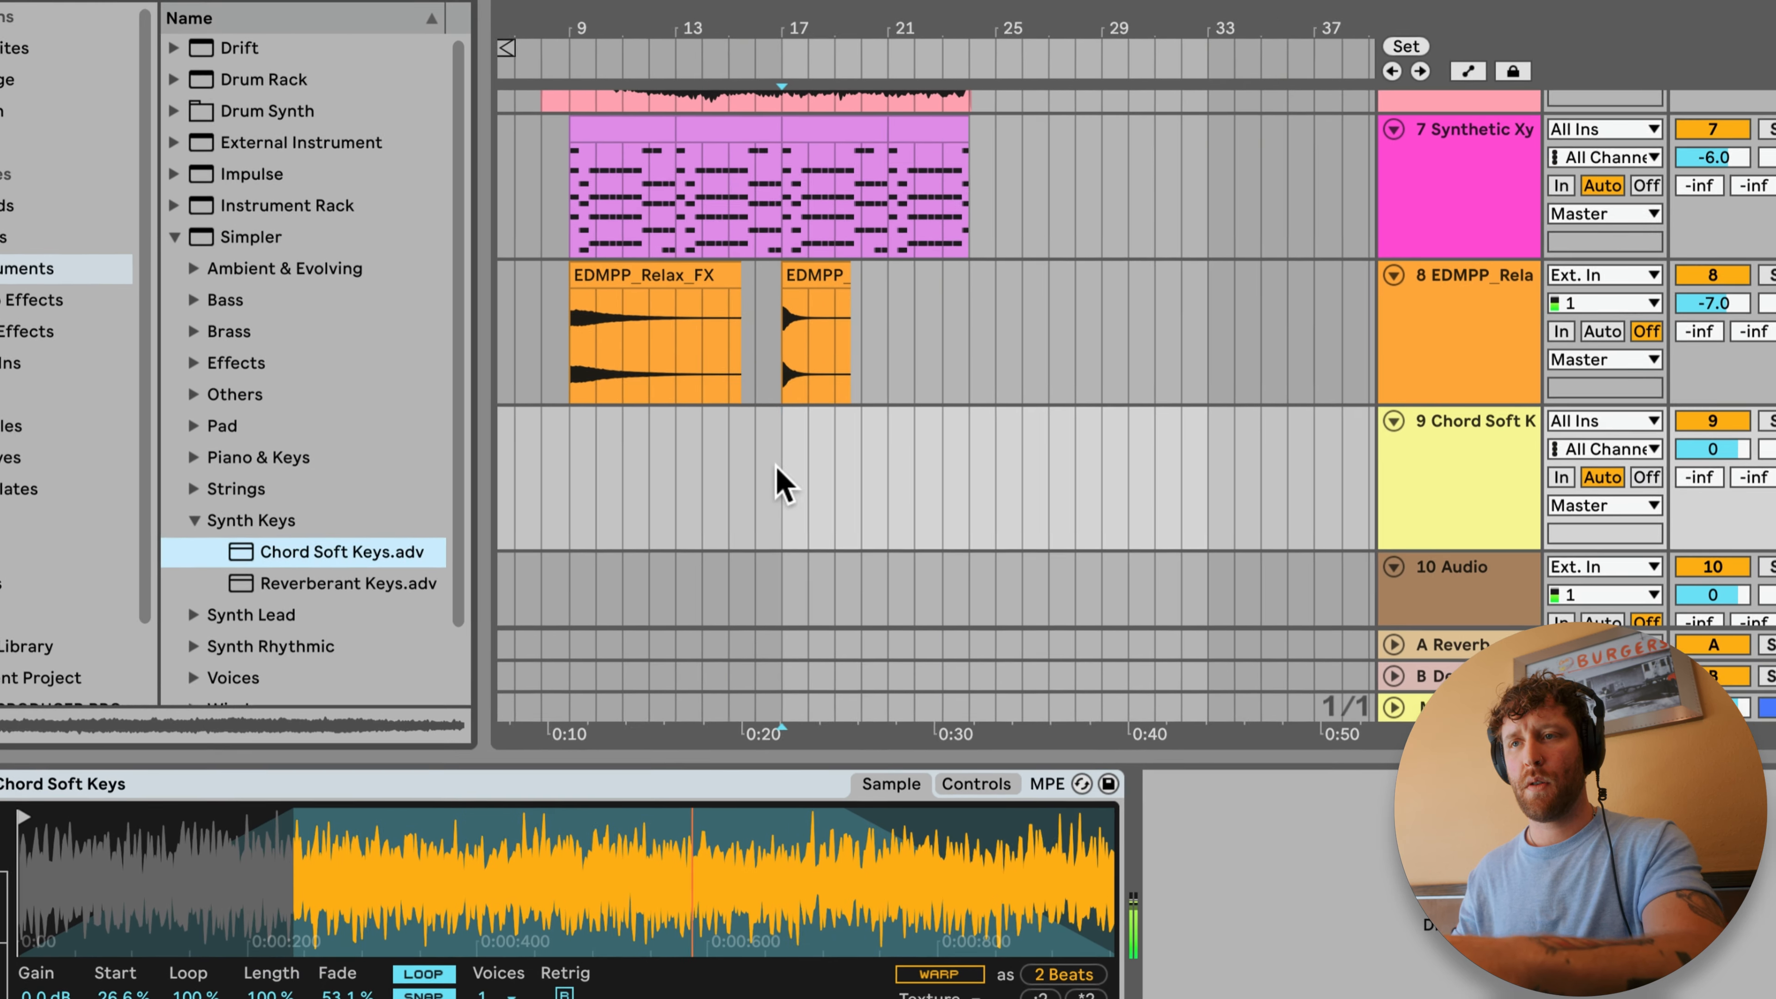
Step: Record a short A3 note on the Chord Soft Keys track from just before bar 17 to about bar 19
click(773, 472)
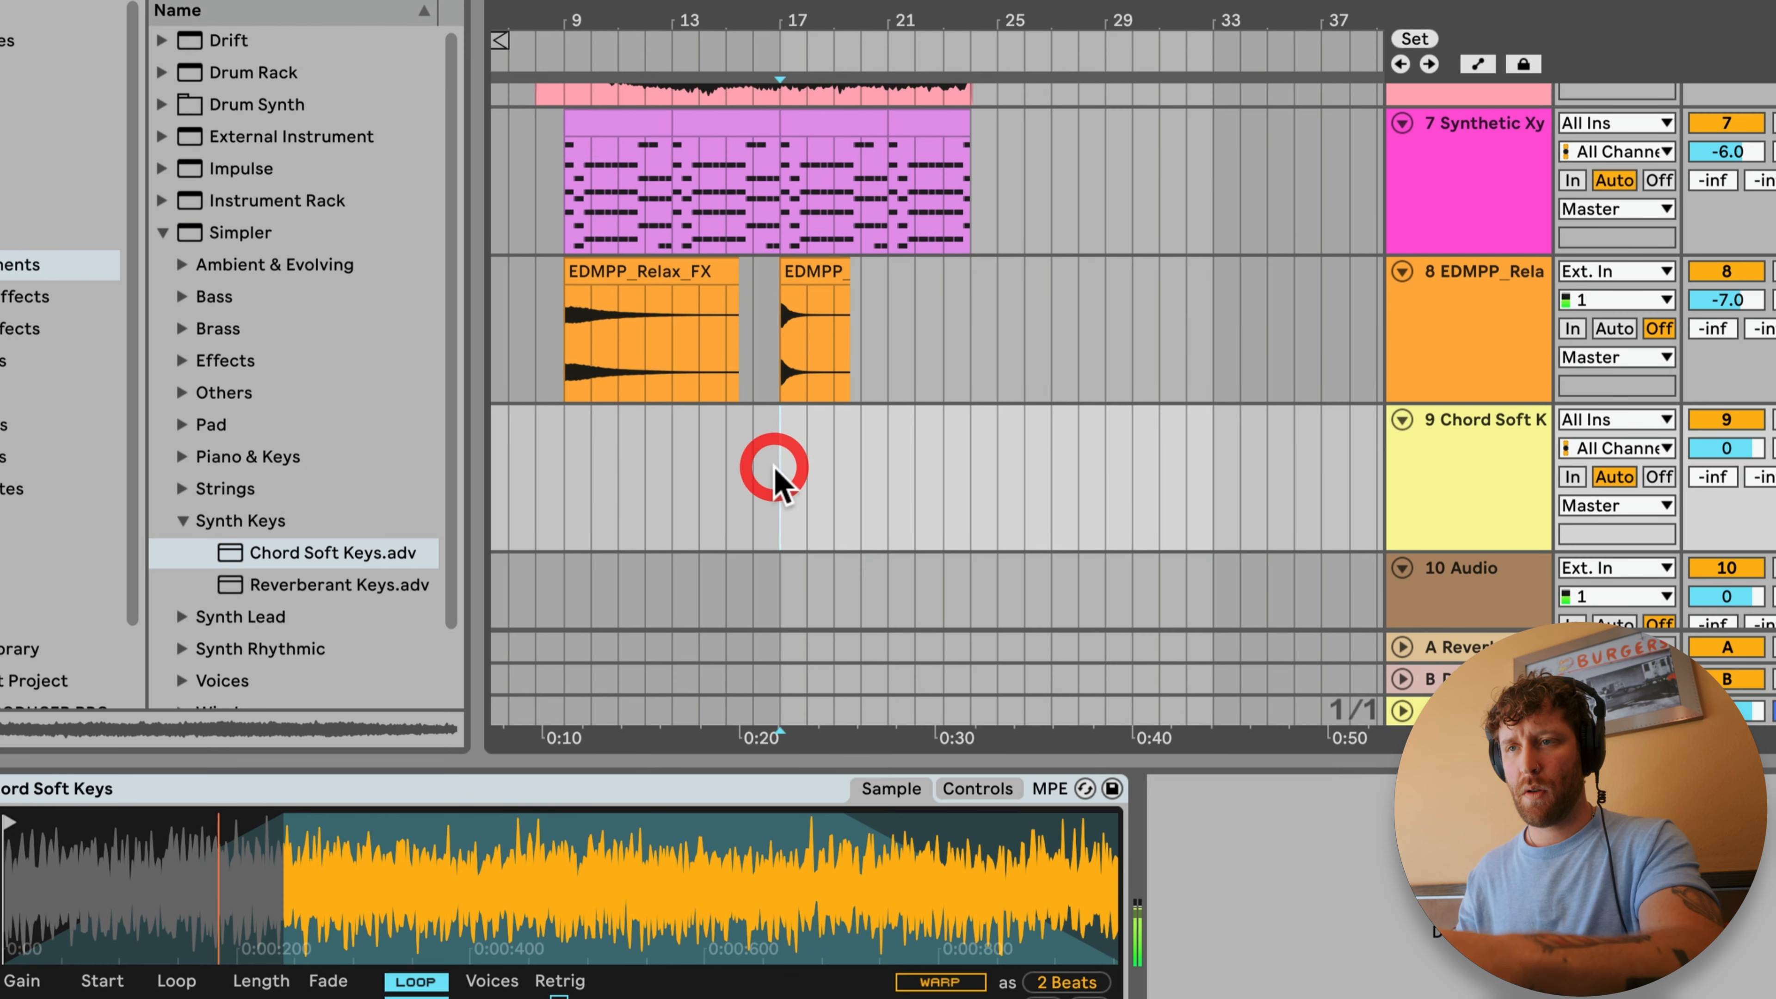
key(F9)
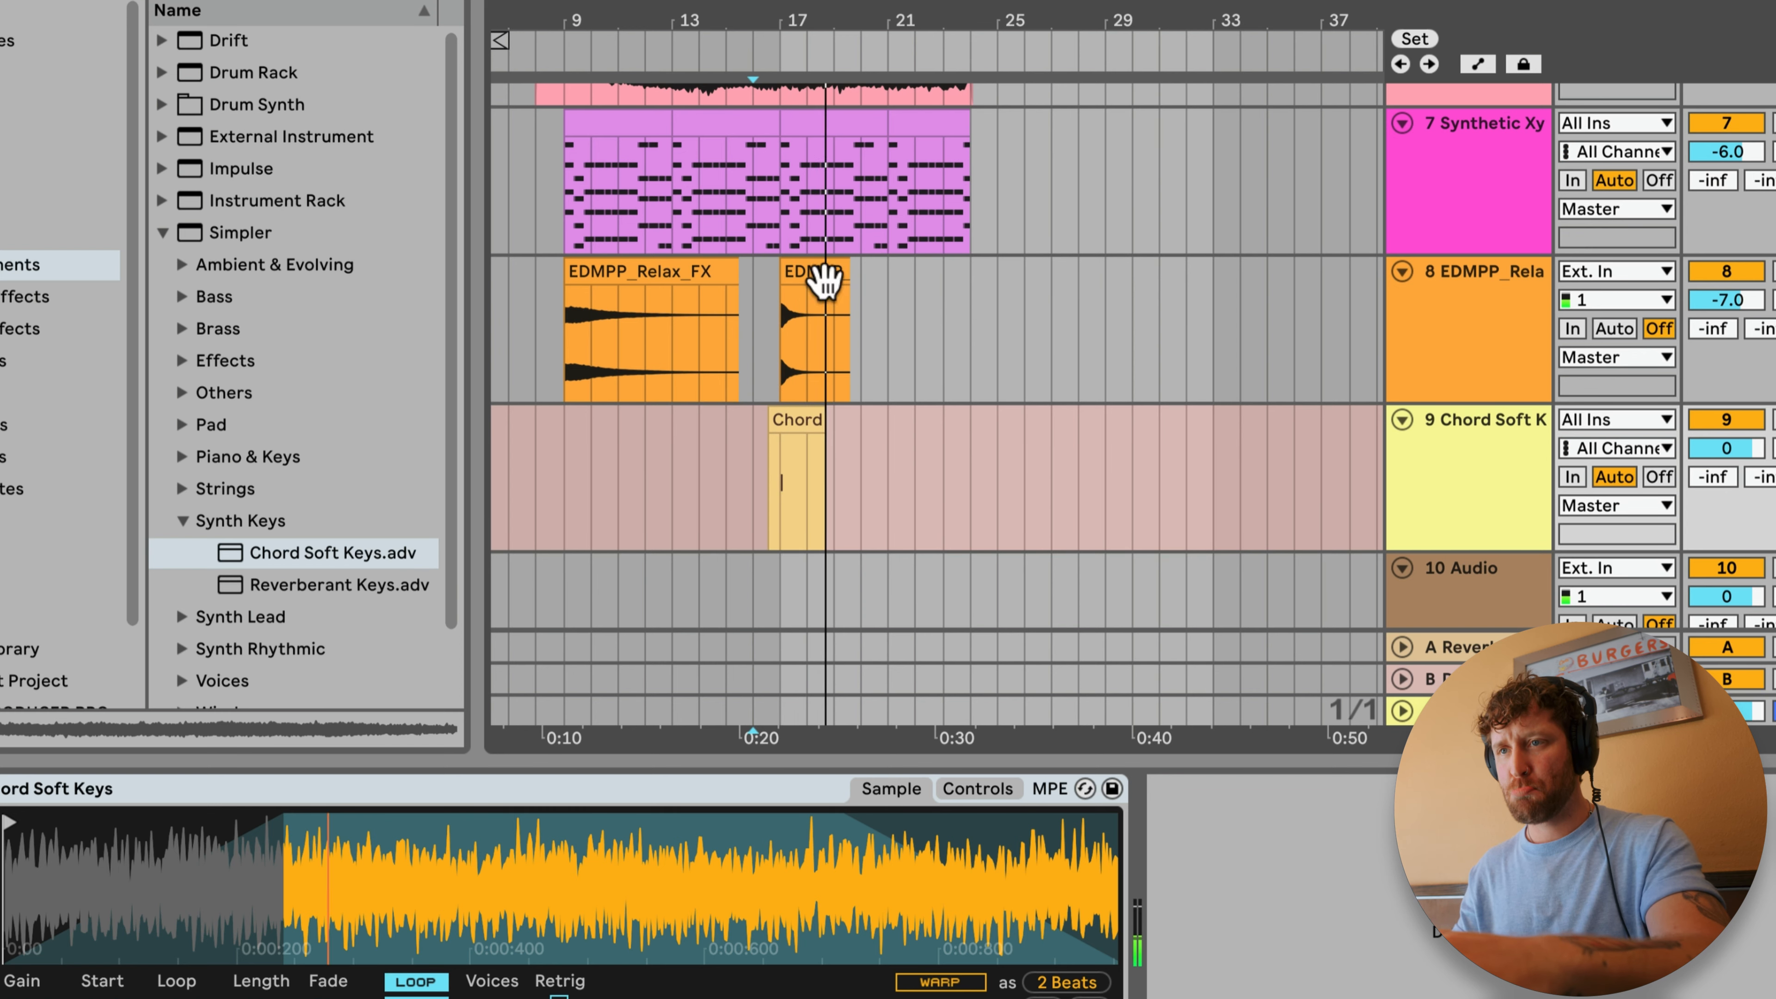
key(space)
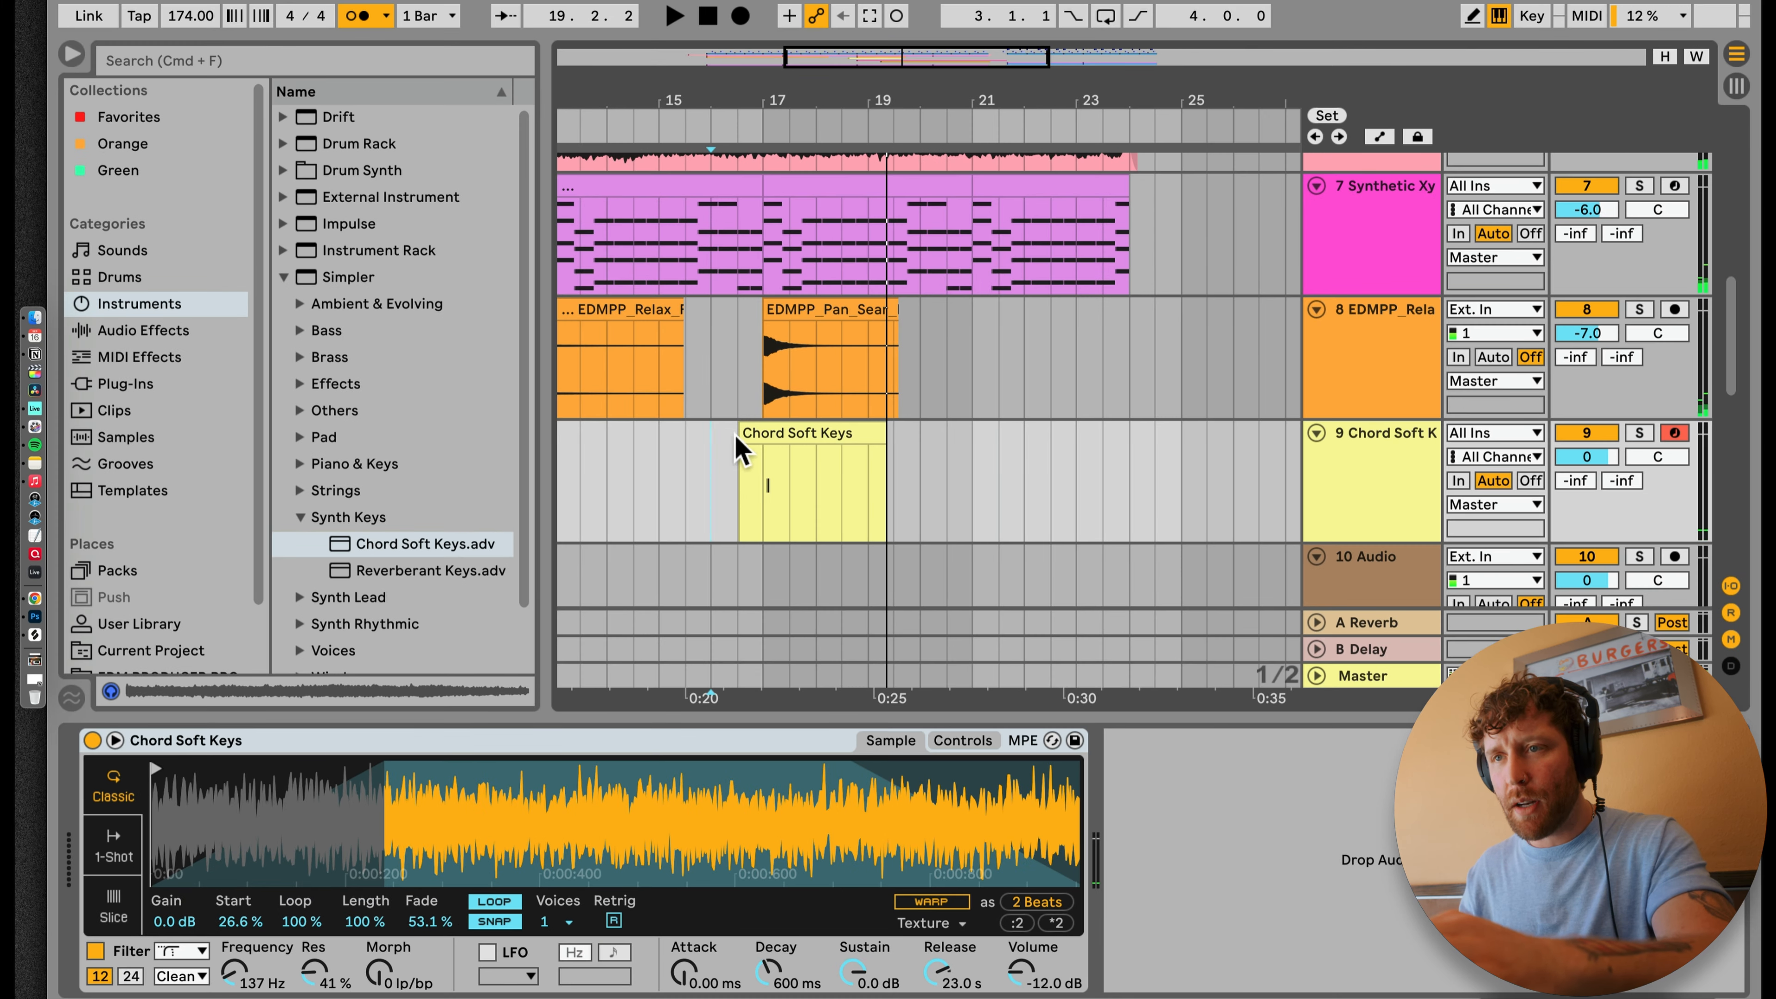
Step: Trim the recorded Chord Soft Keys clip to start at bar 17 and move its A3 note to the clip start
click(780, 420)
double_click(777, 434)
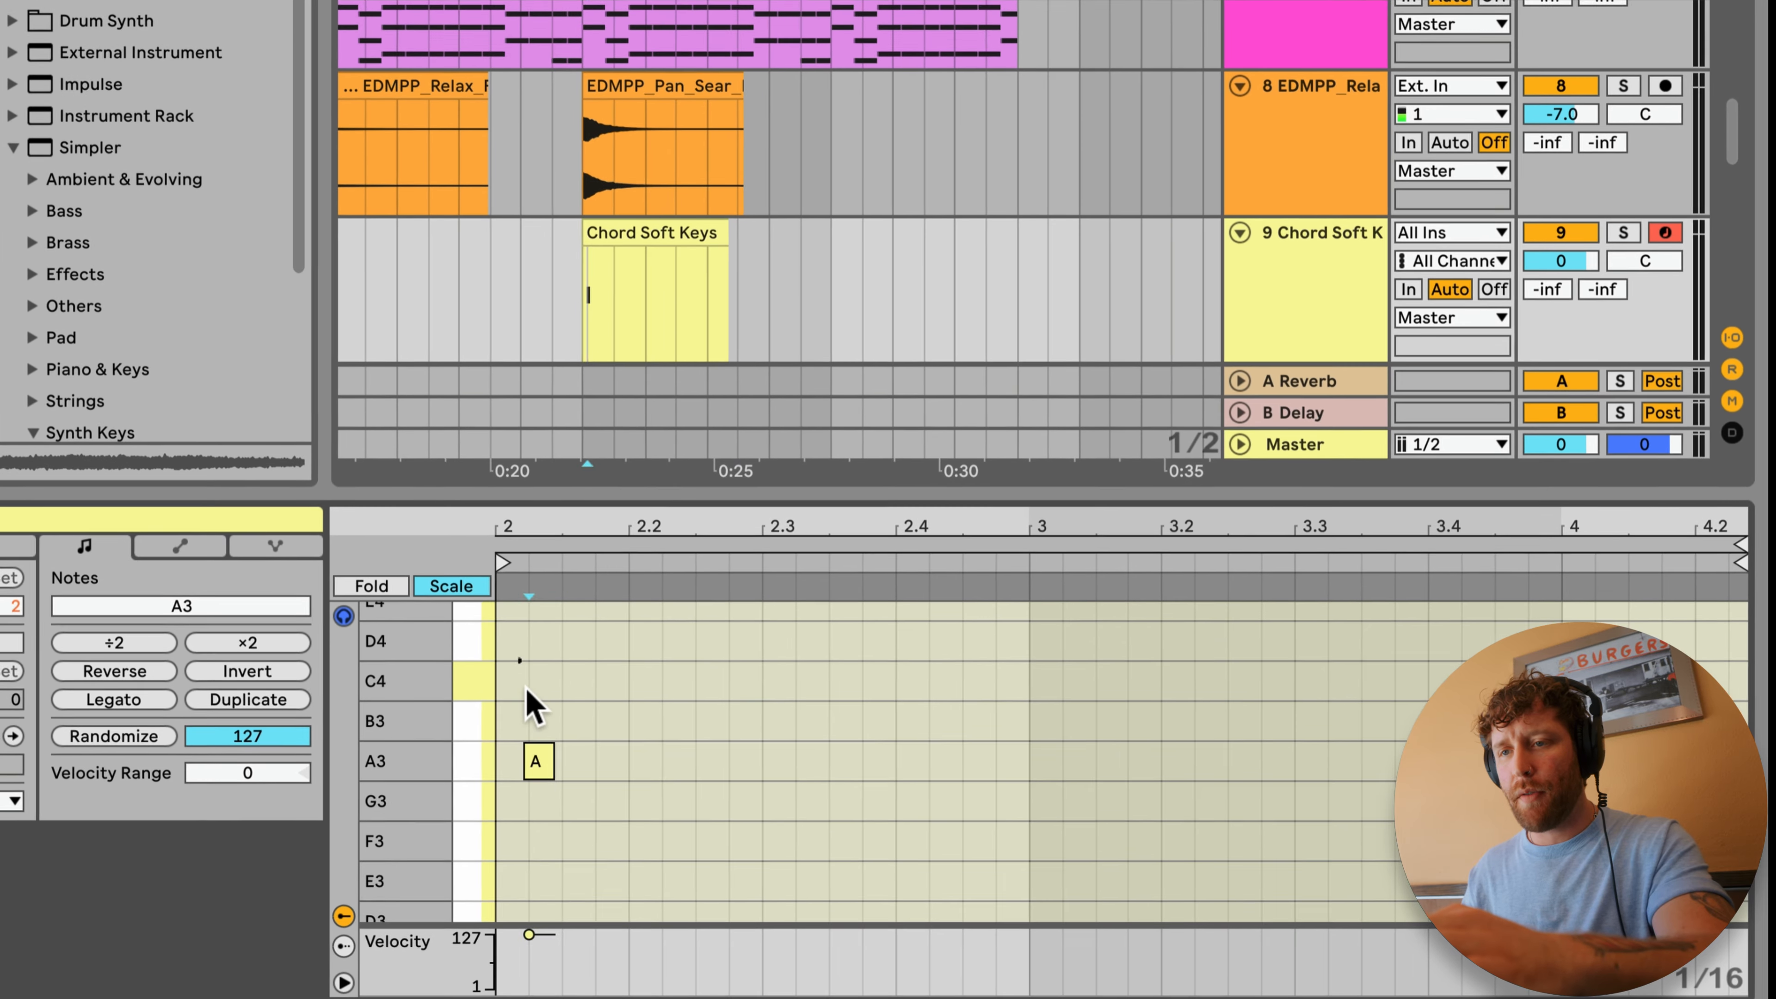
click(751, 817)
key(Left)
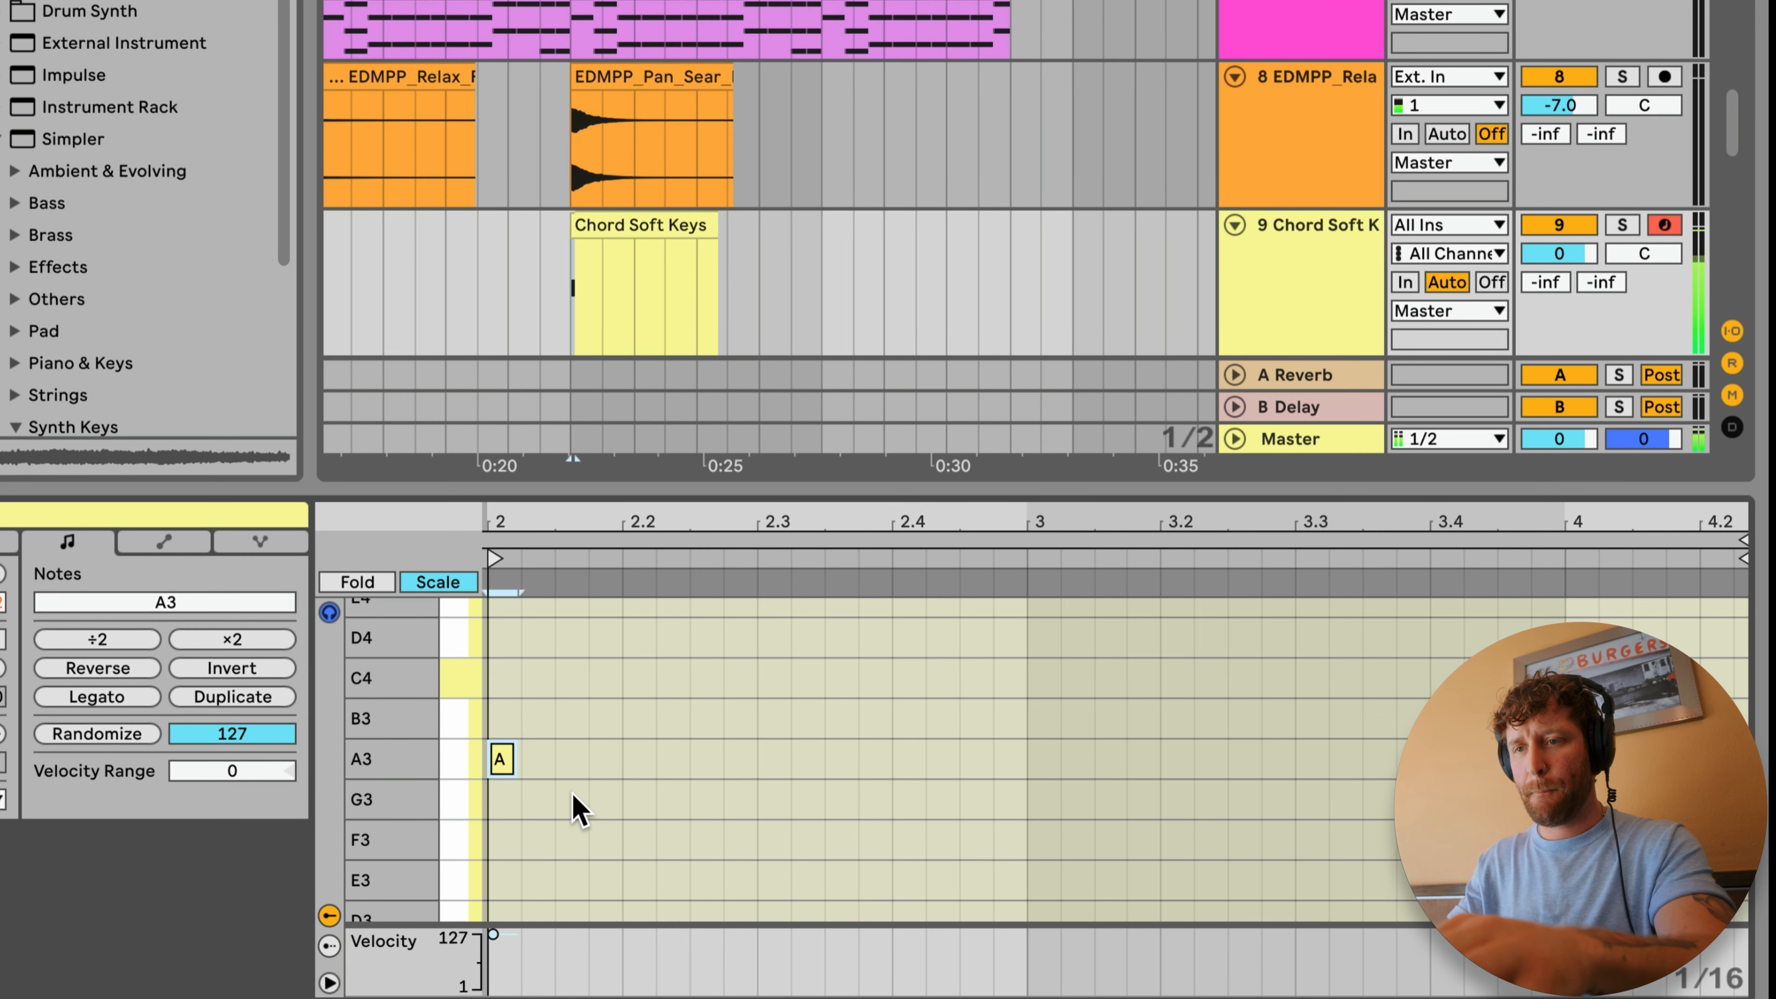
Step: Try the Chord Soft Keys note one octave lower at A2 and play the clip back from bar 17
key(shift+Down)
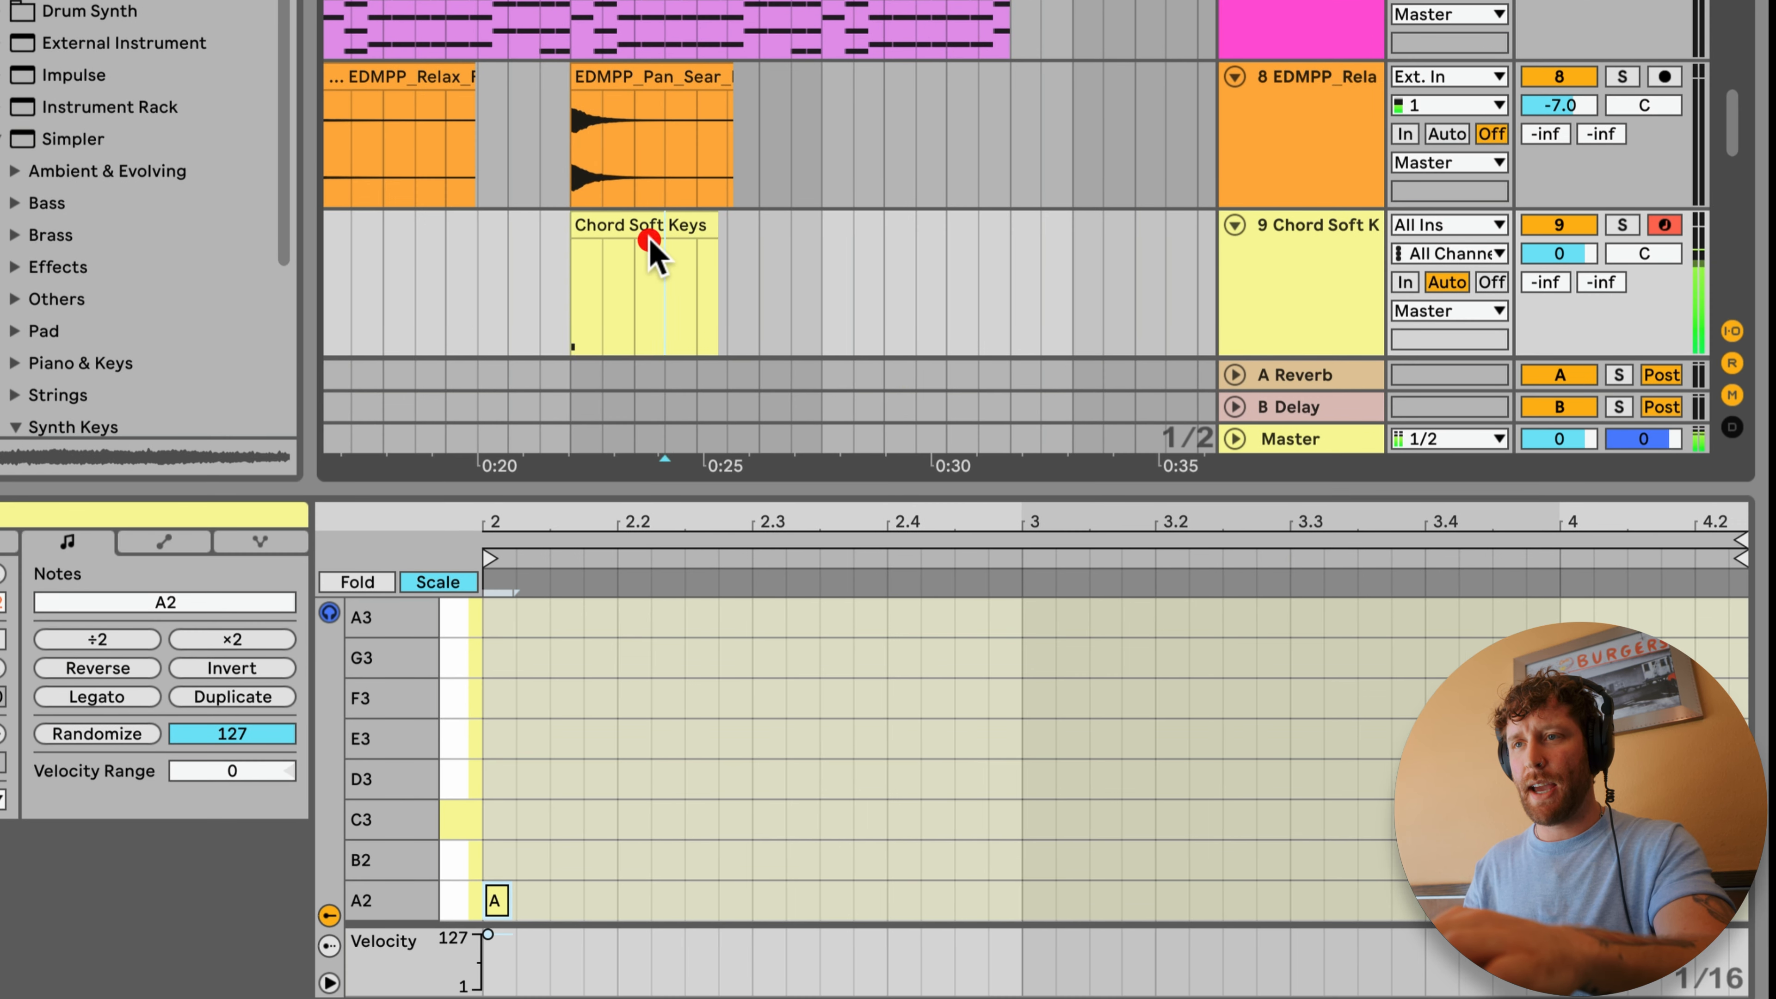
click(654, 238)
key(space)
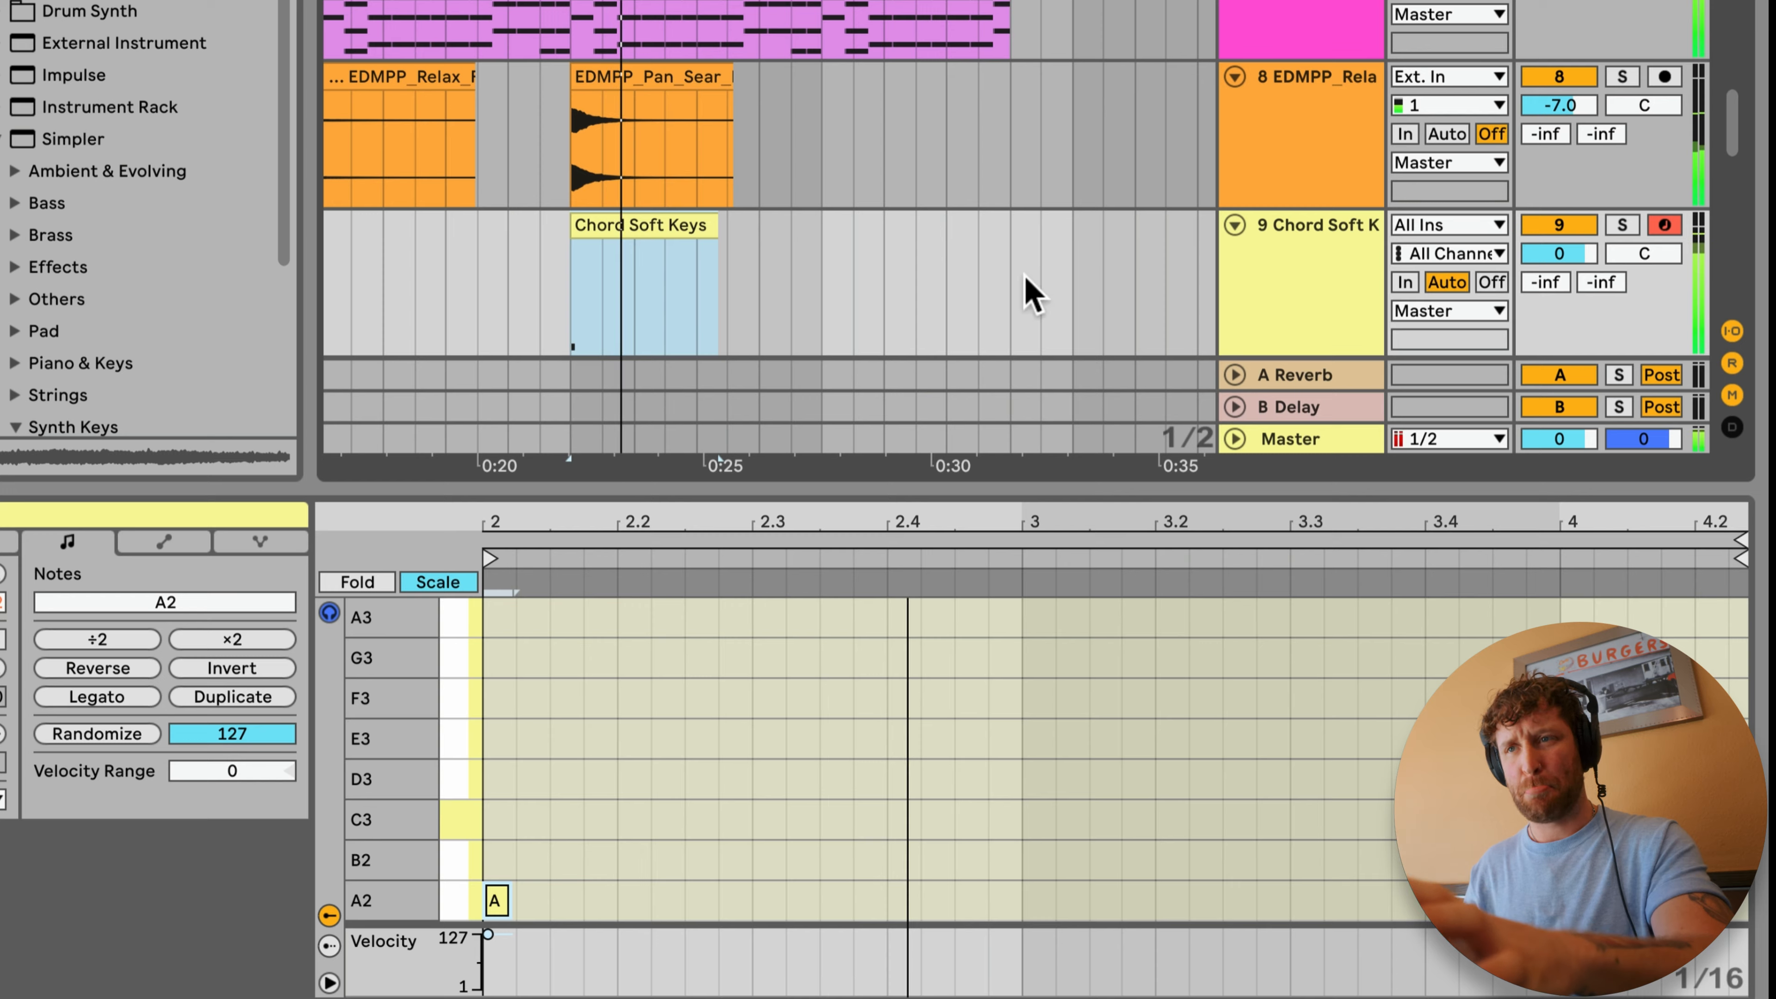
click(1320, 238)
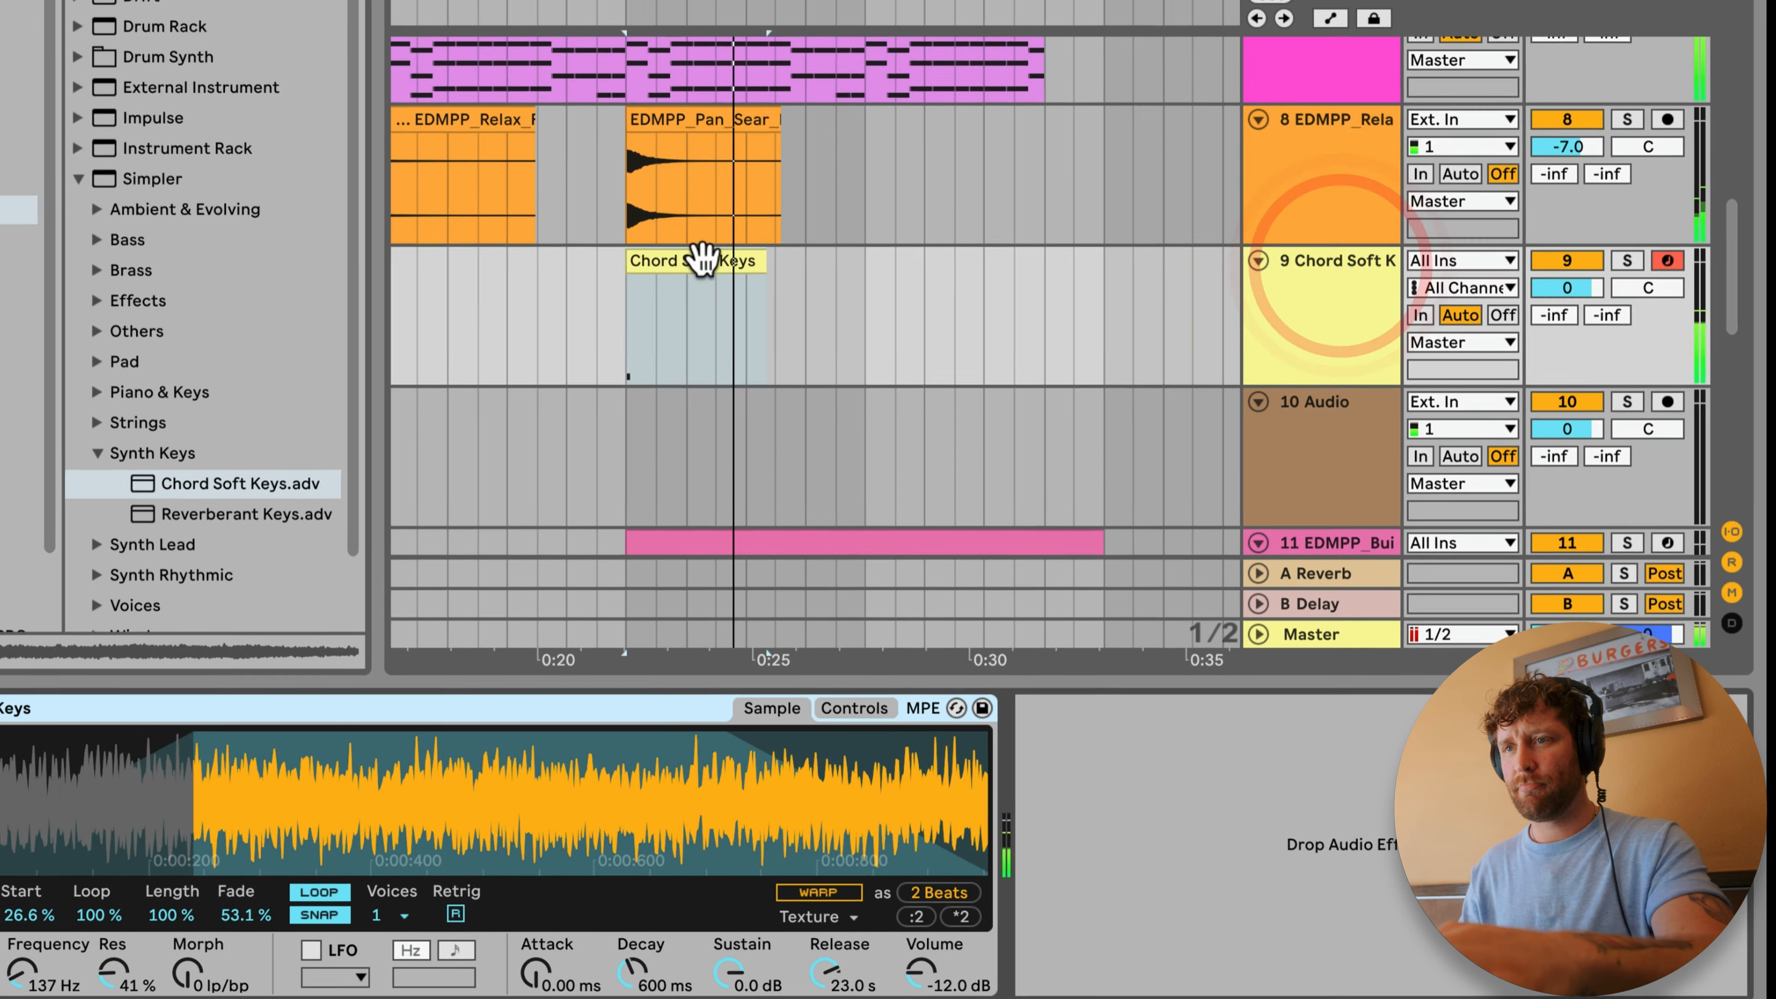
click(825, 348)
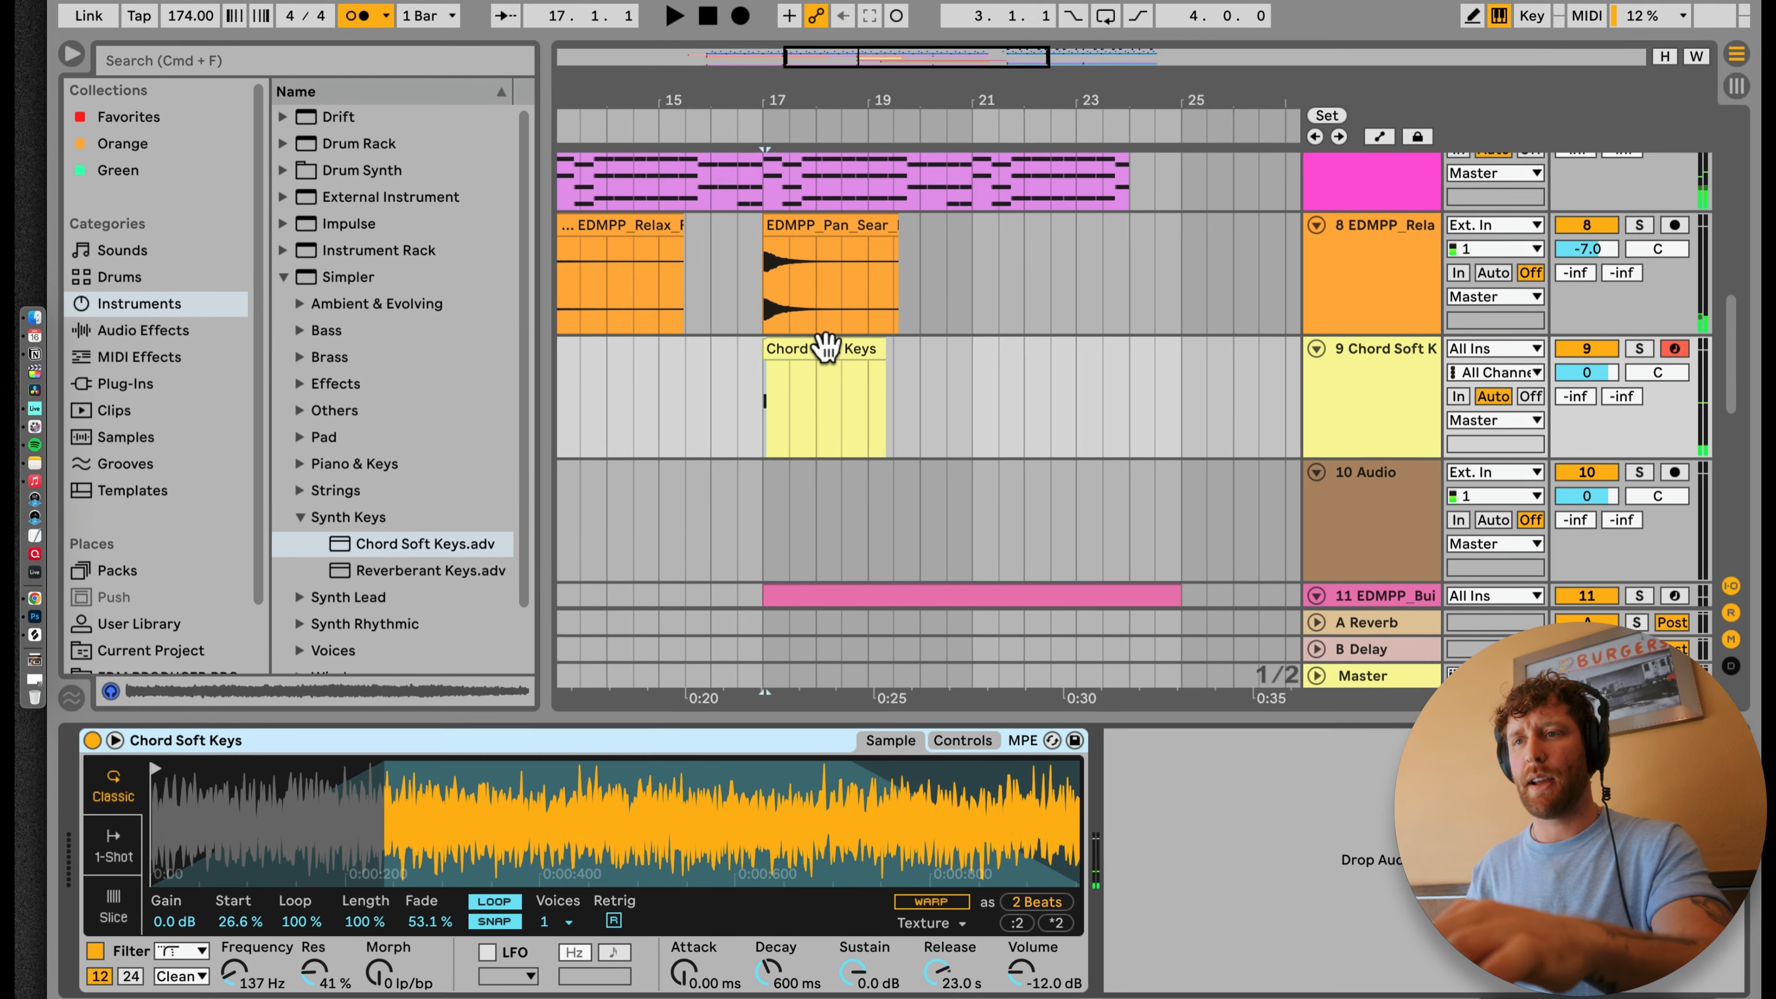
key(space)
Step: Add an EQ Eight audio effect after the Simpler on the Chord Soft Keys track
click(284, 278)
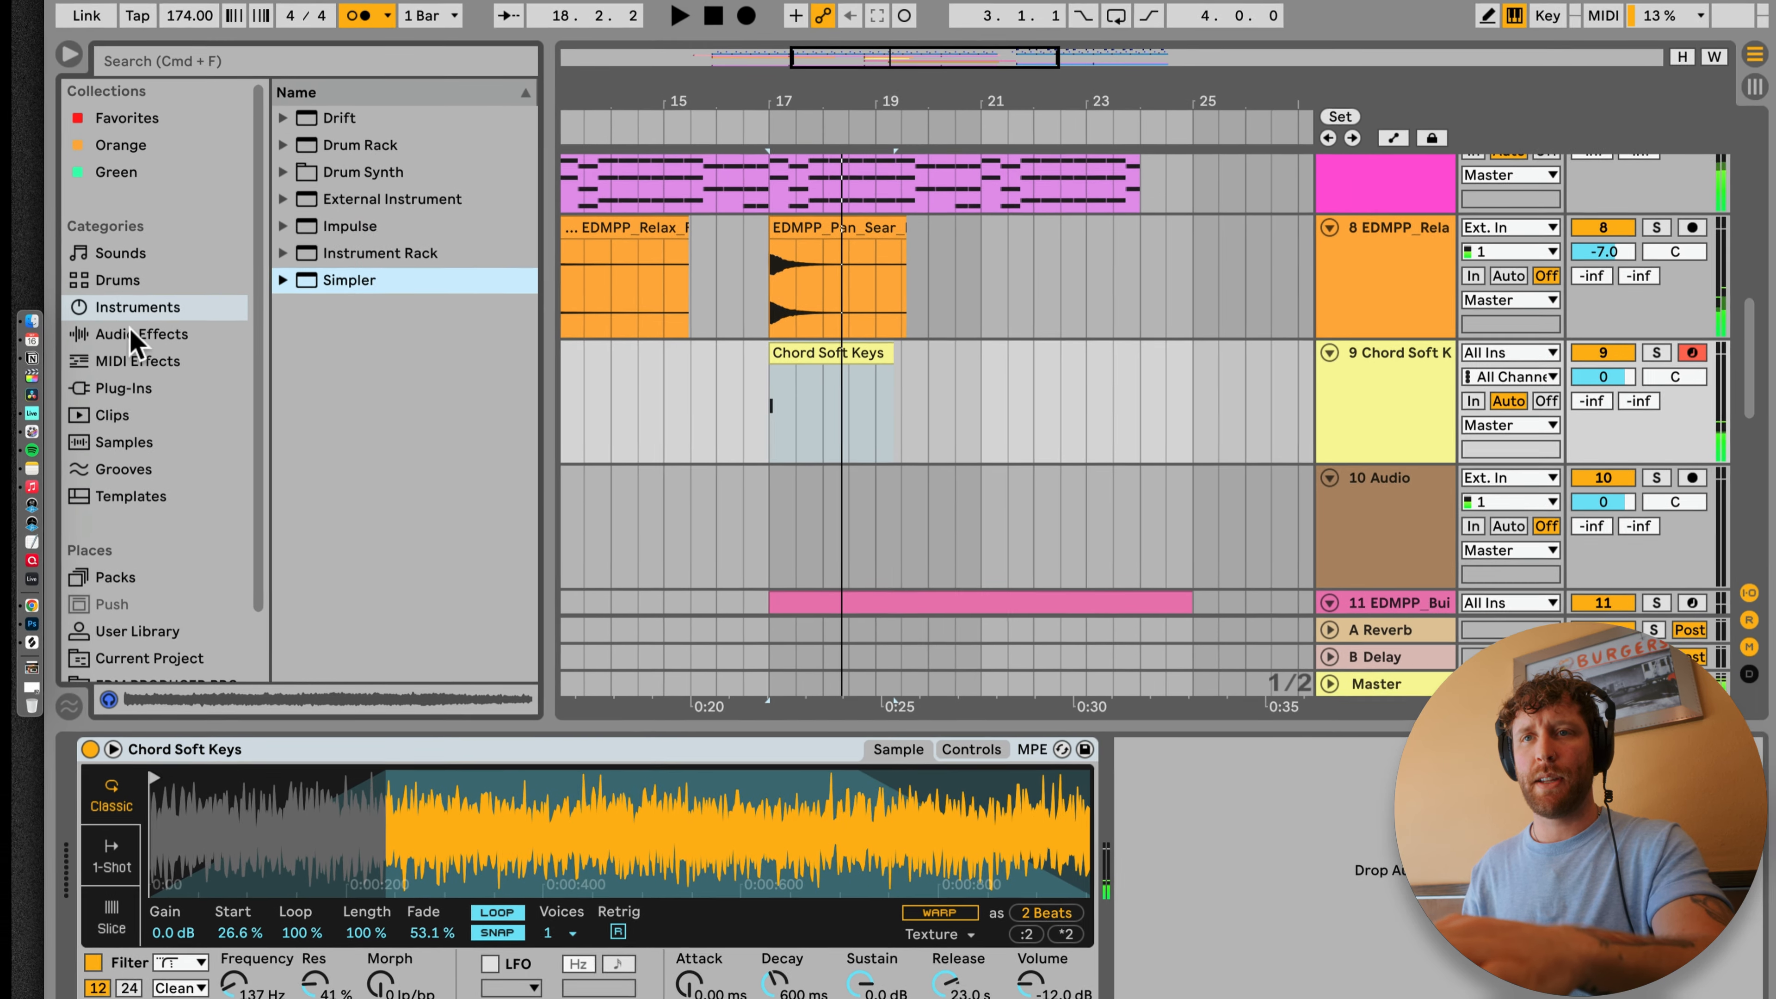
click(140, 330)
scroll(333, 322, down, 3)
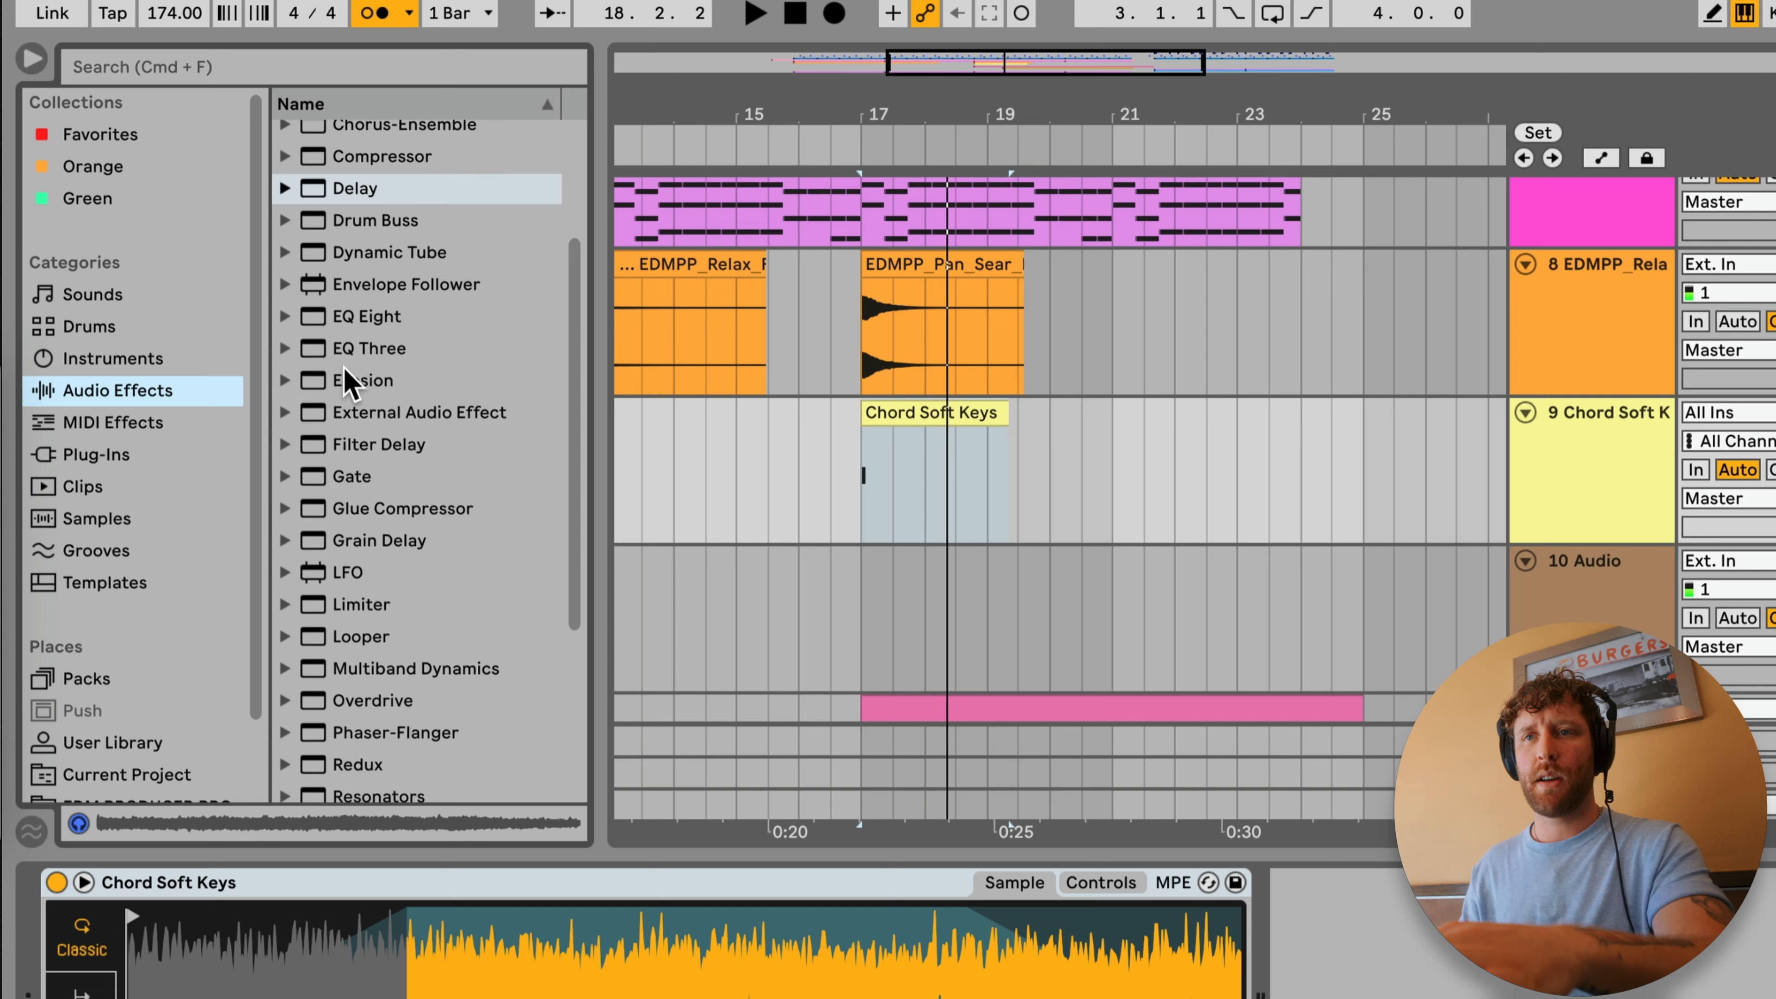
click(355, 316)
drag(1349, 948, 1353, 952)
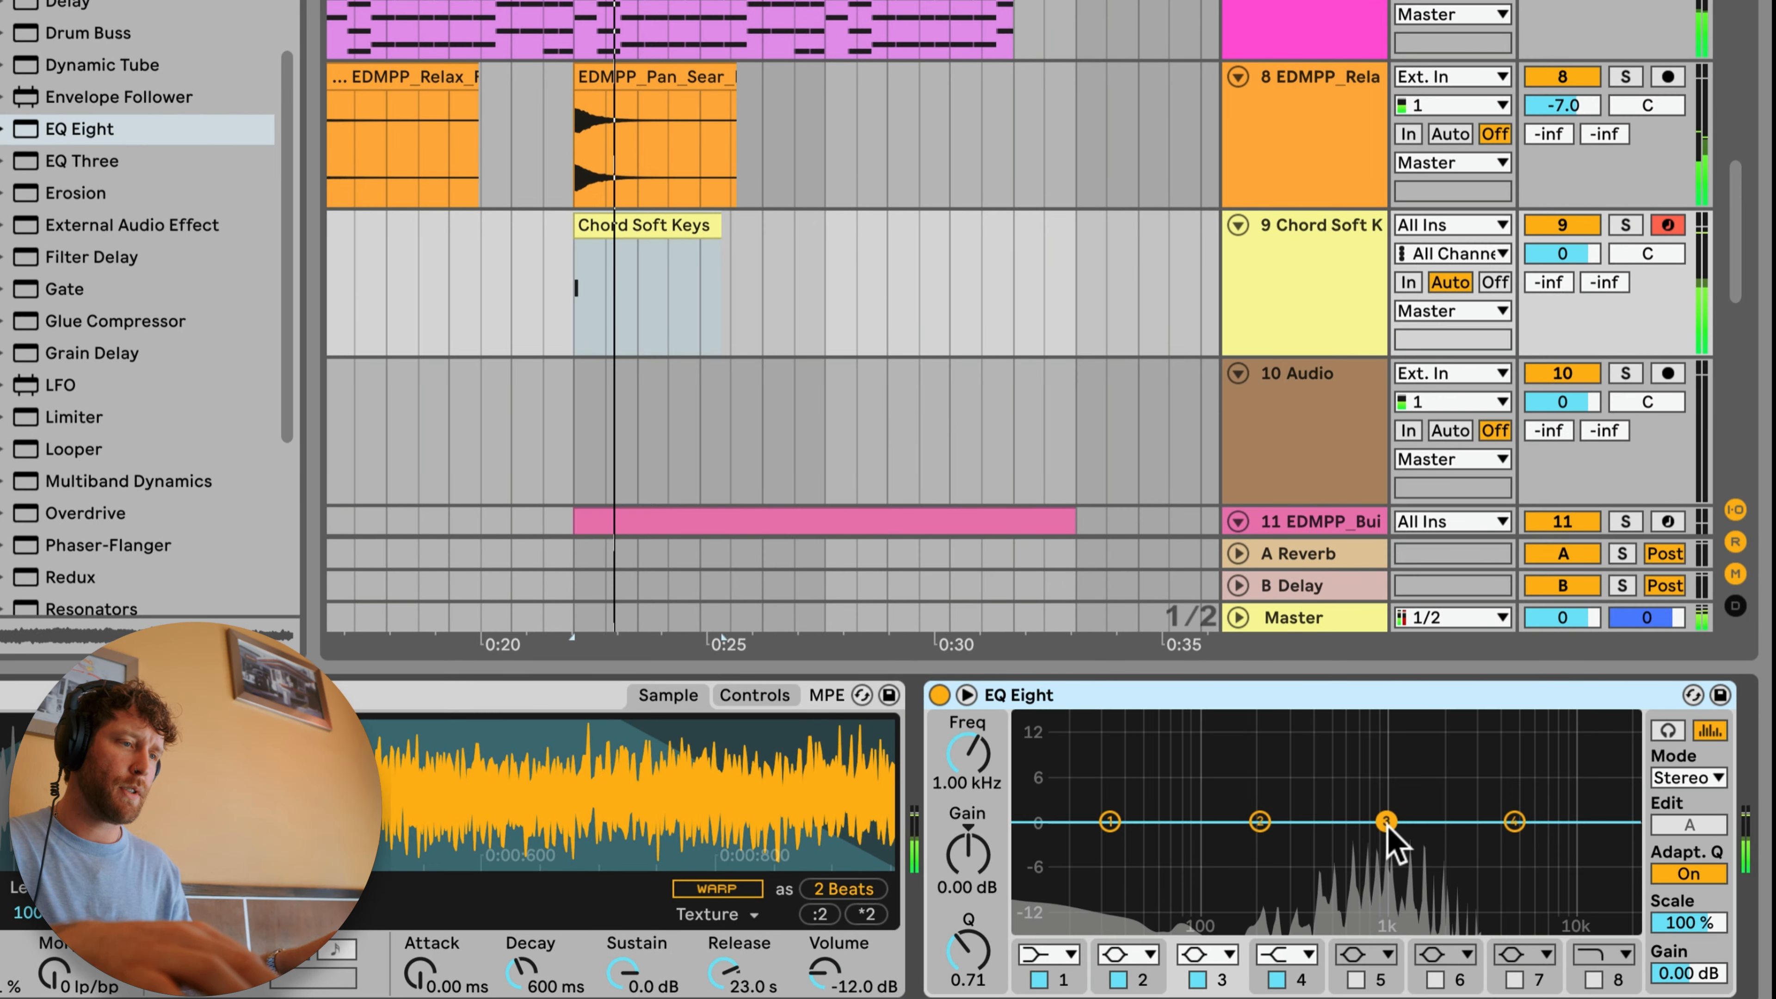
Step: Shape the EQ Eight with a band 1 low cut near 300 Hz, a band 3 dip near 1 kHz and a band 4 high cut at 2.90 kHz
drag(1385, 822, 1385, 868)
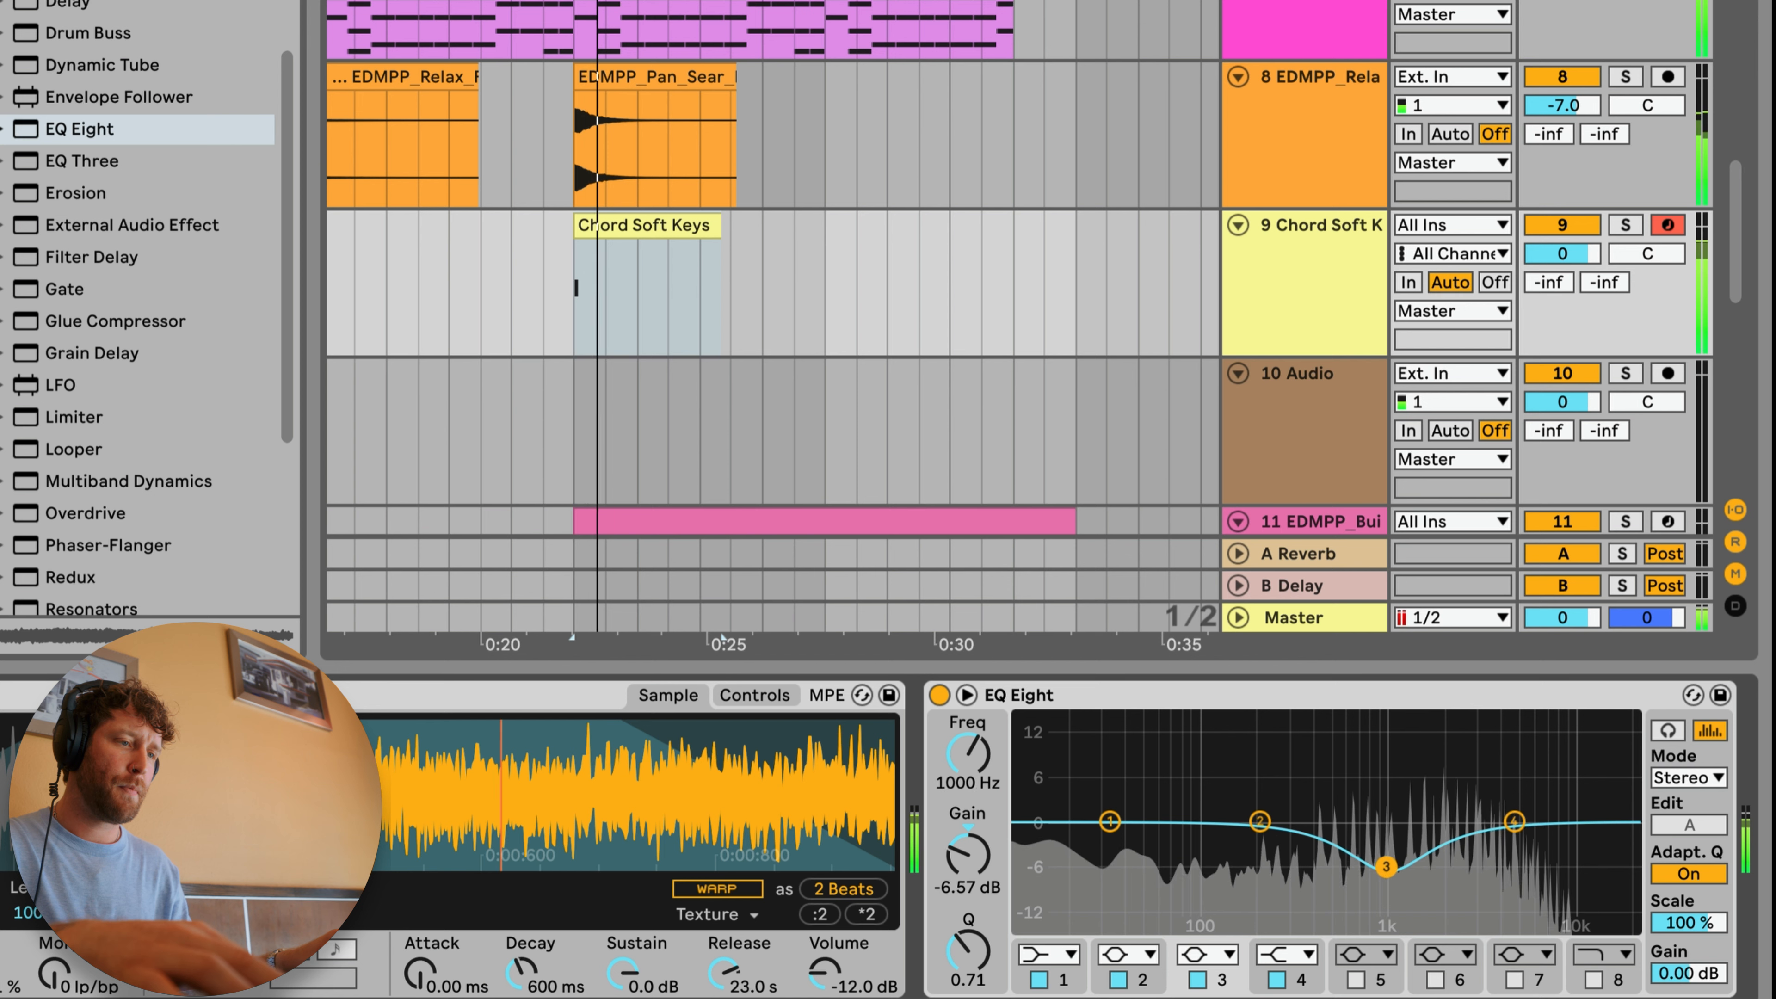
click(1049, 953)
click(1054, 774)
drag(1108, 847, 1292, 838)
click(1514, 822)
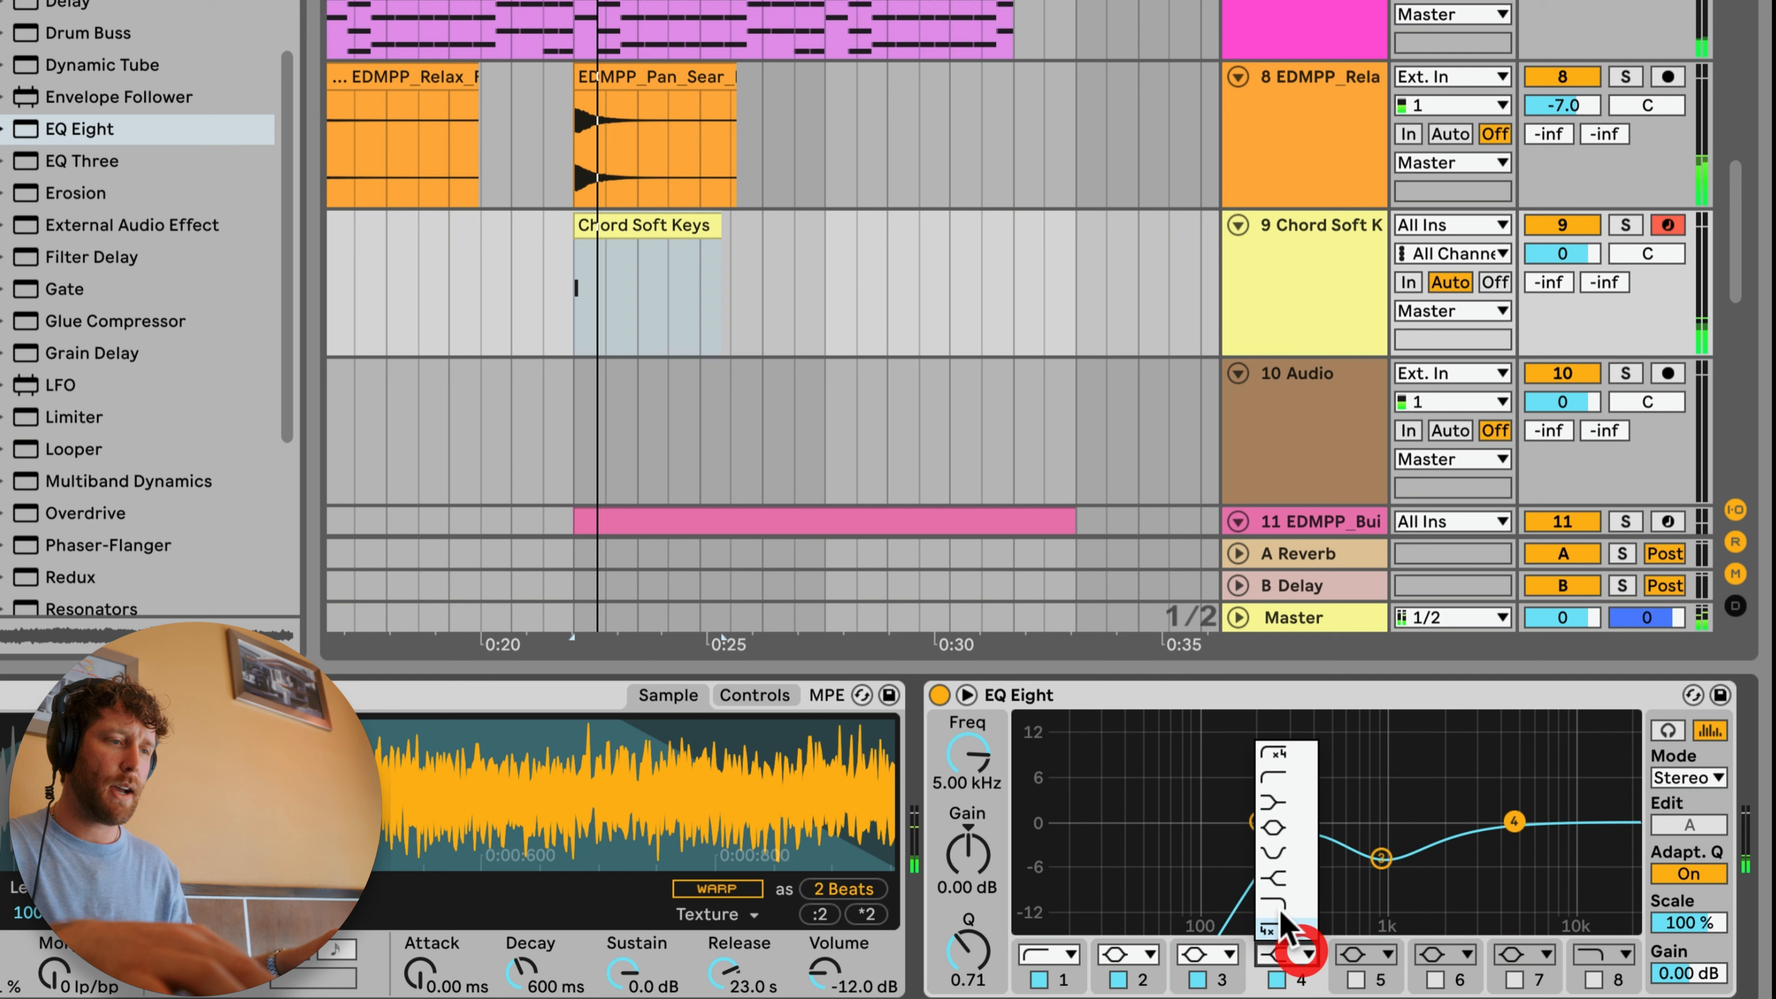
click(1274, 904)
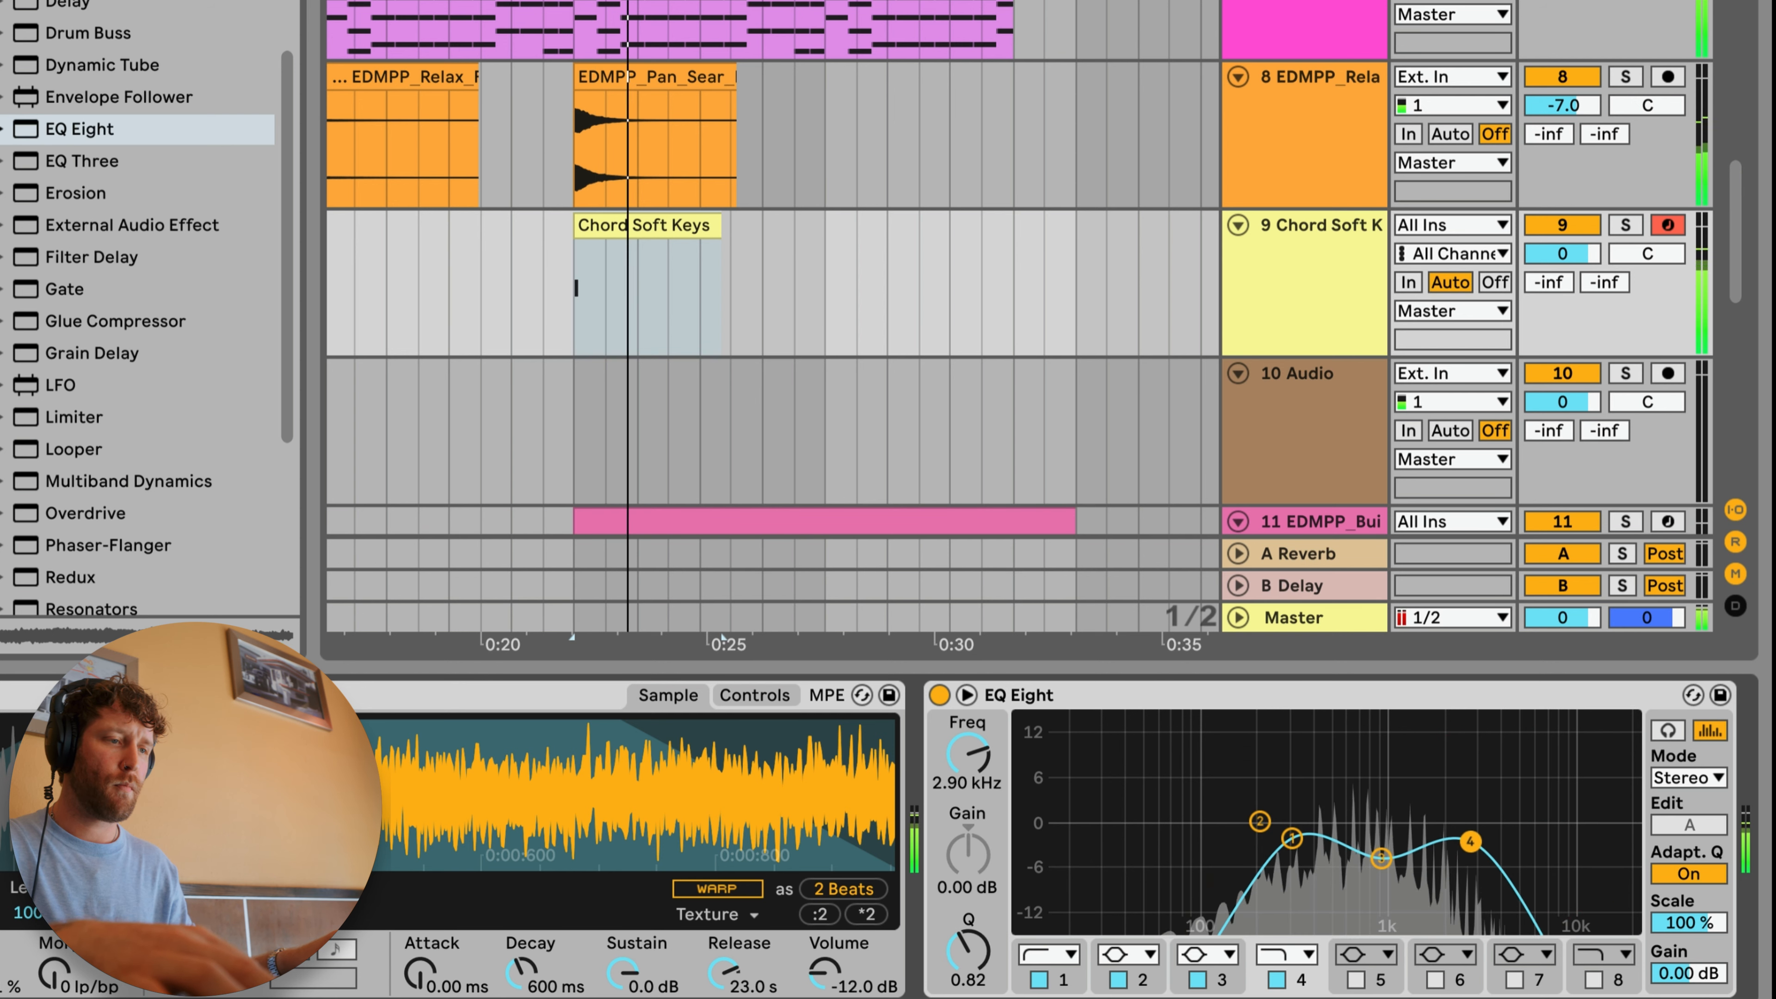
Step: Transpose the Chord Soft Keys clip's note down one octave to A2 and play it back
double_click(645, 219)
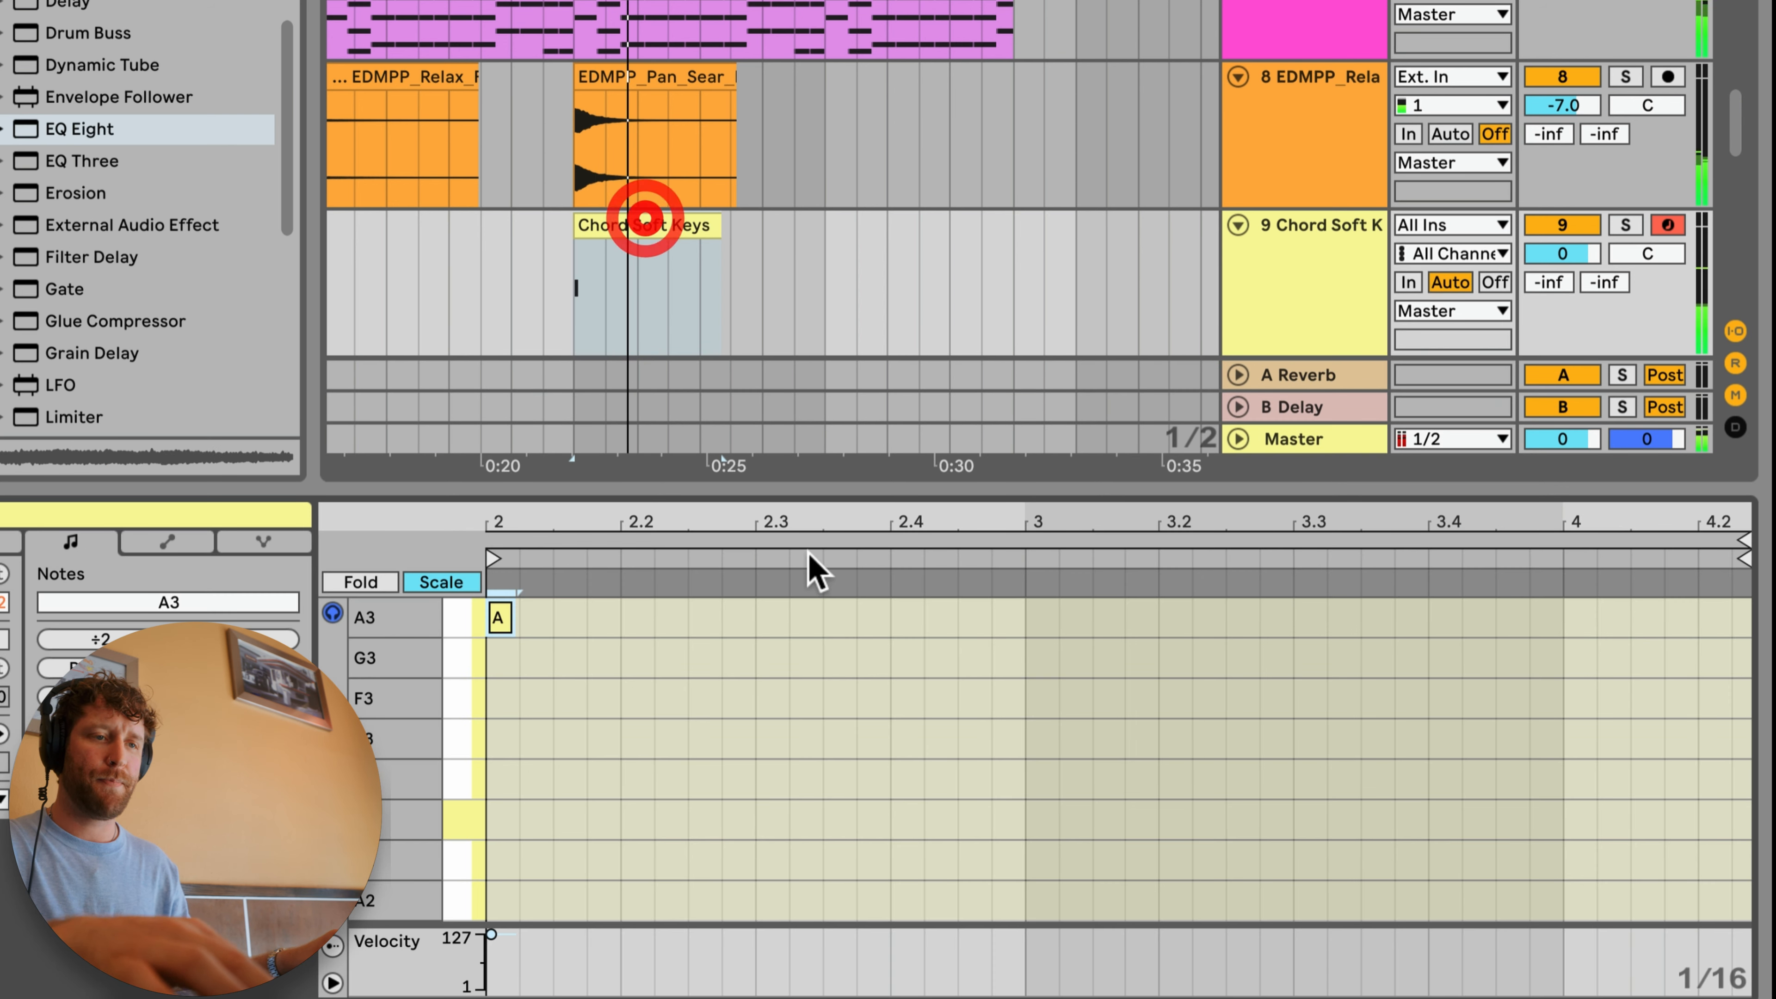
click(812, 714)
key(space)
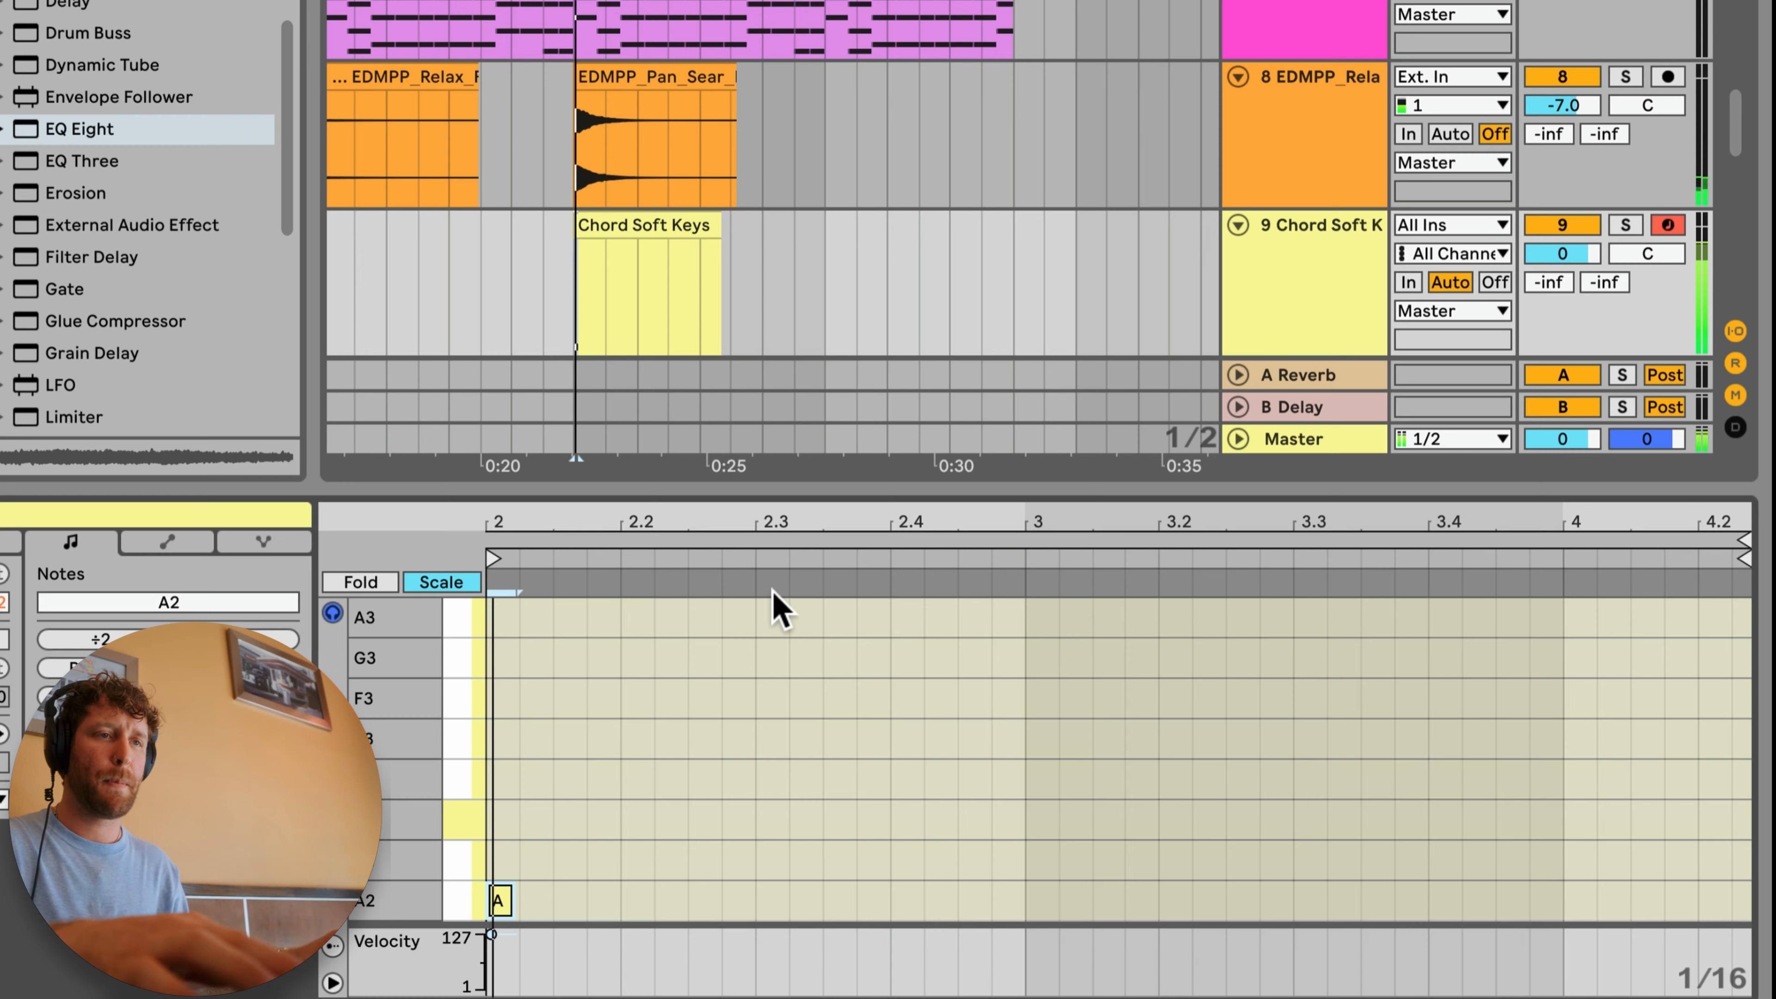
Step: Raise the EQ Eight's band 4 high cut to 9.18 kHz while the arrangement plays
click(1339, 235)
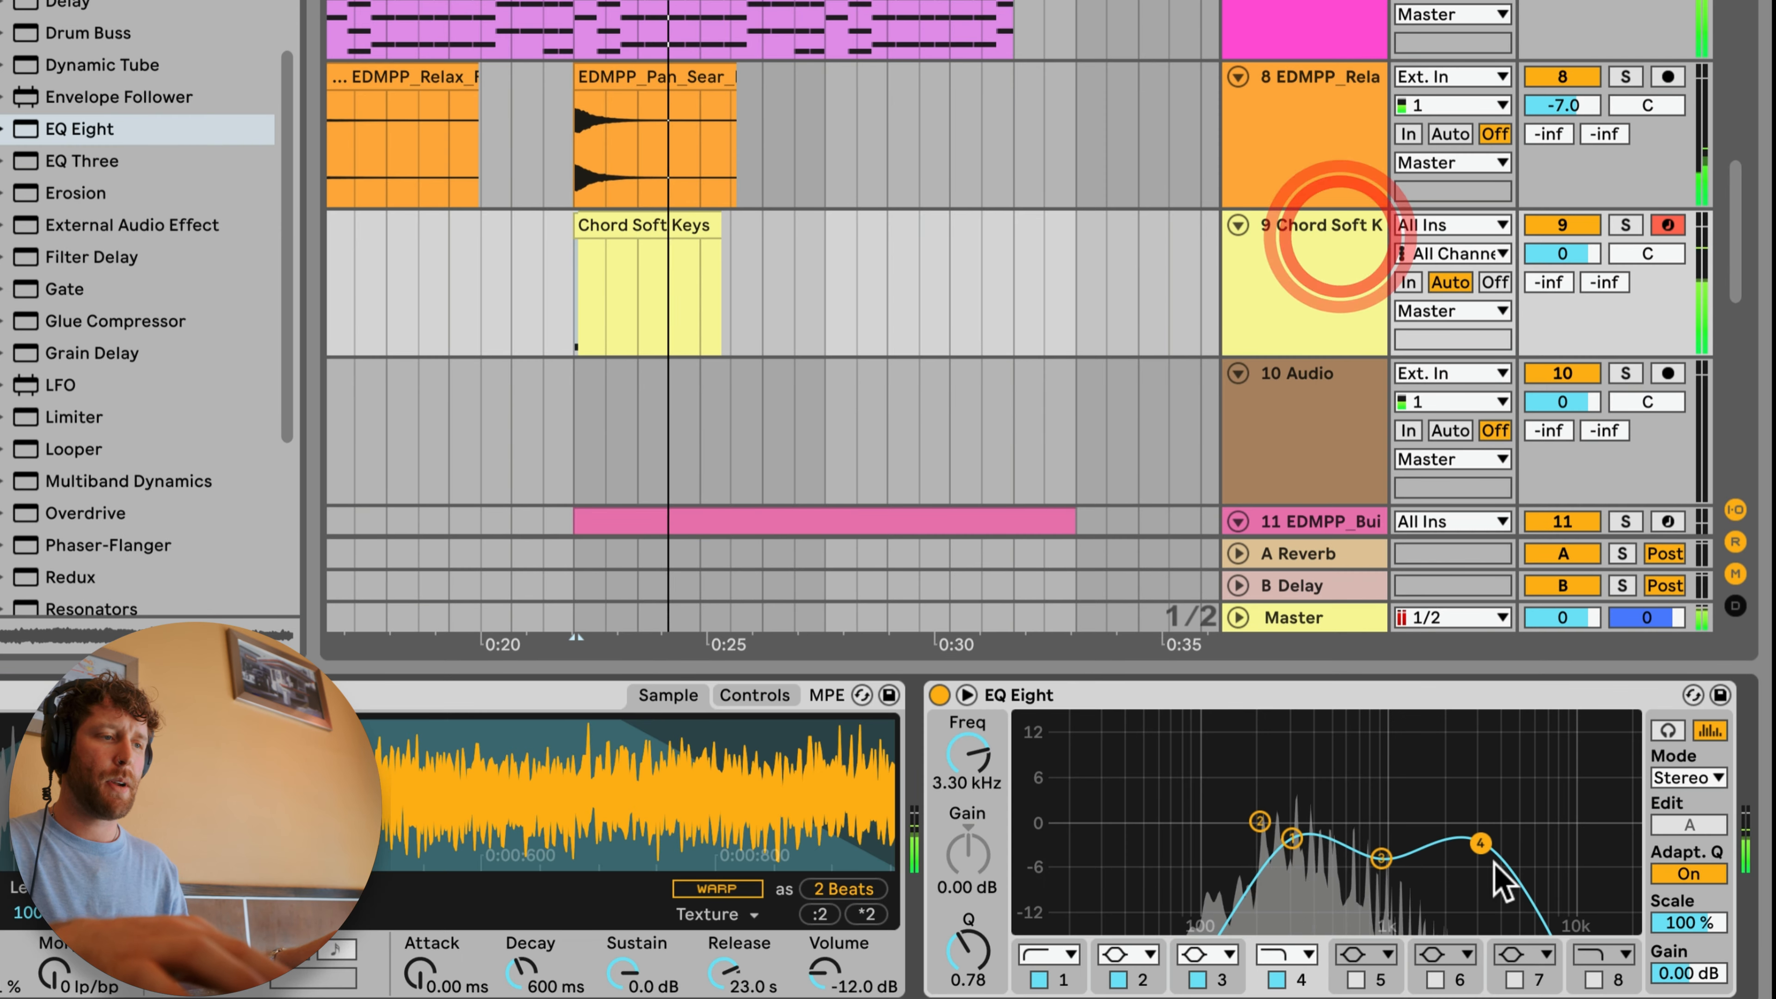
scroll(1066, 303, down, 3)
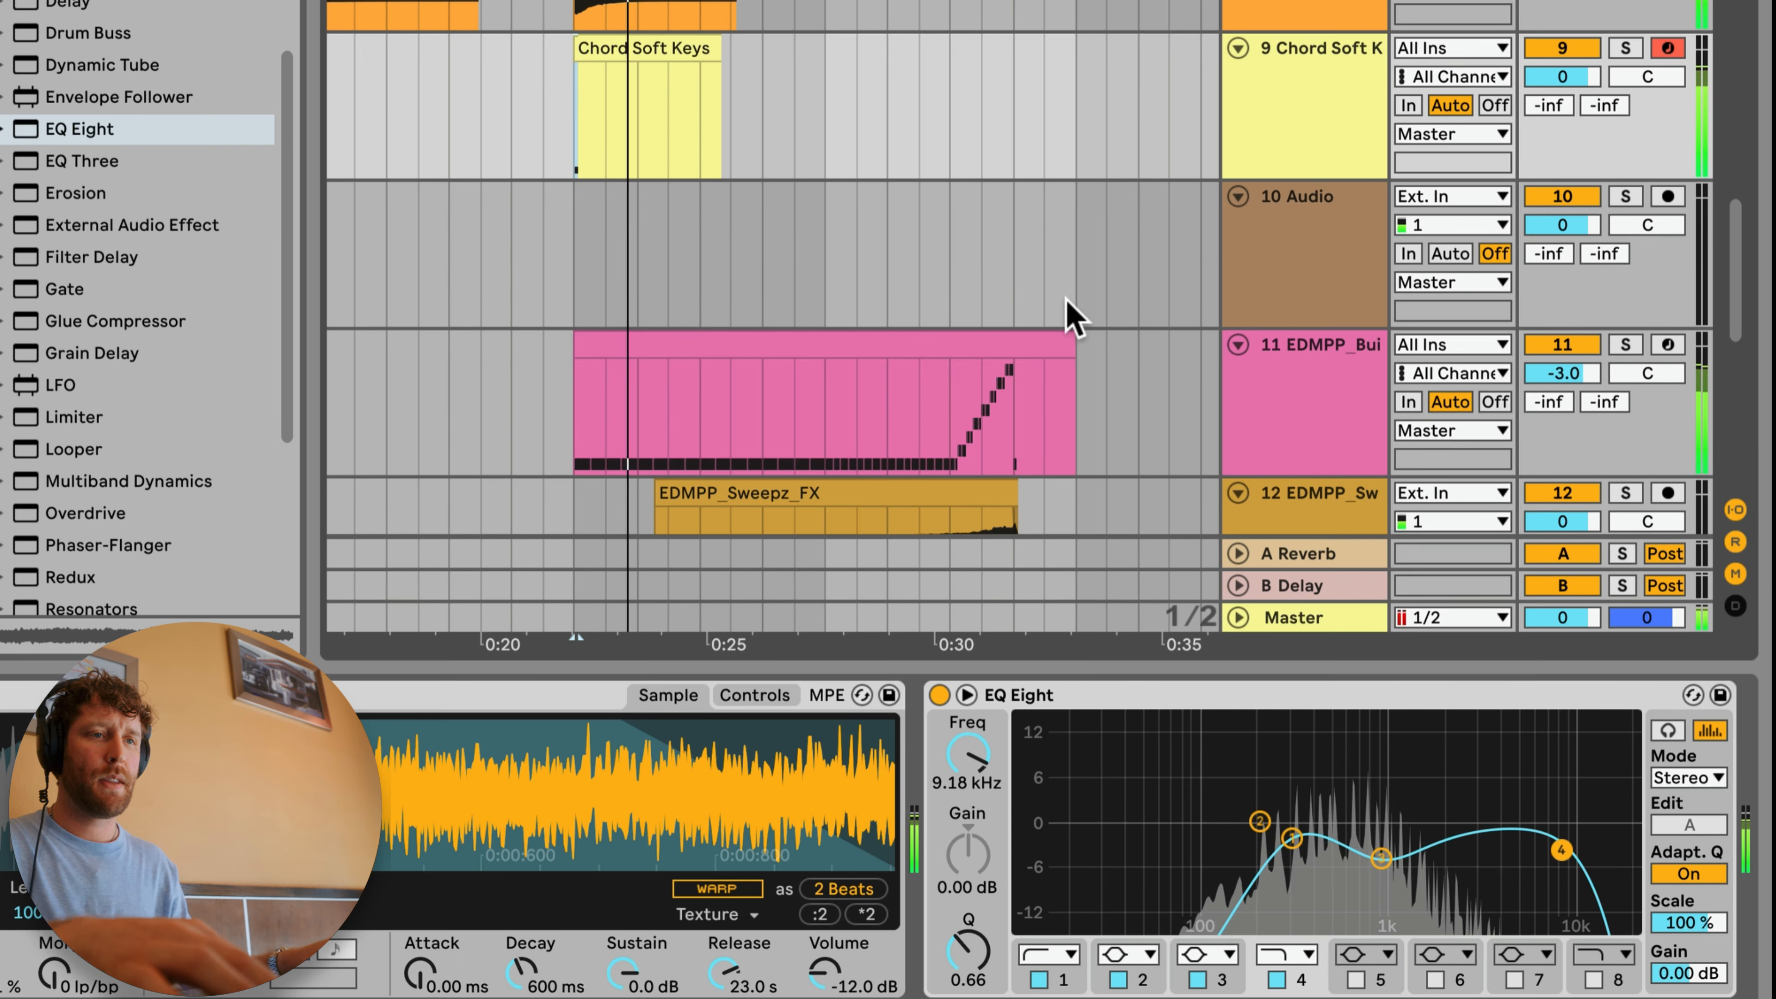
scroll(1069, 315, up, 4)
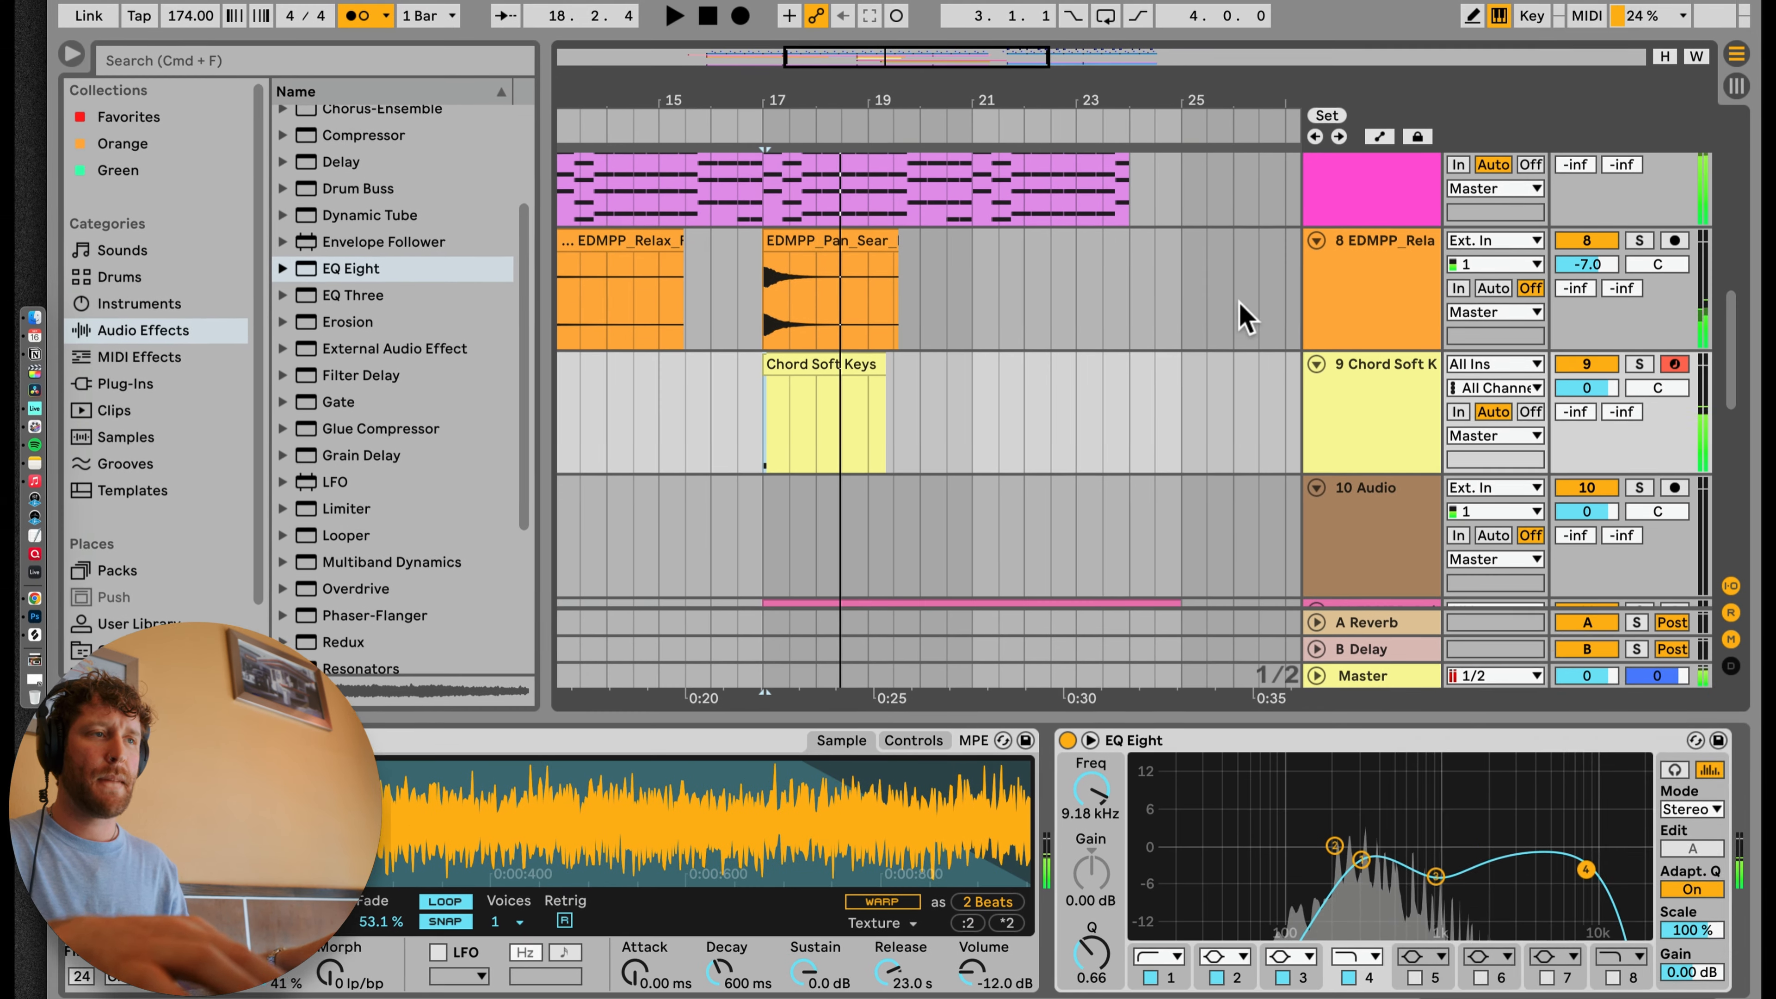
Step: Copy the Delay from the Relax FX track to the end of the Chord Soft Keys chain, solo that track and play it back
click(1426, 268)
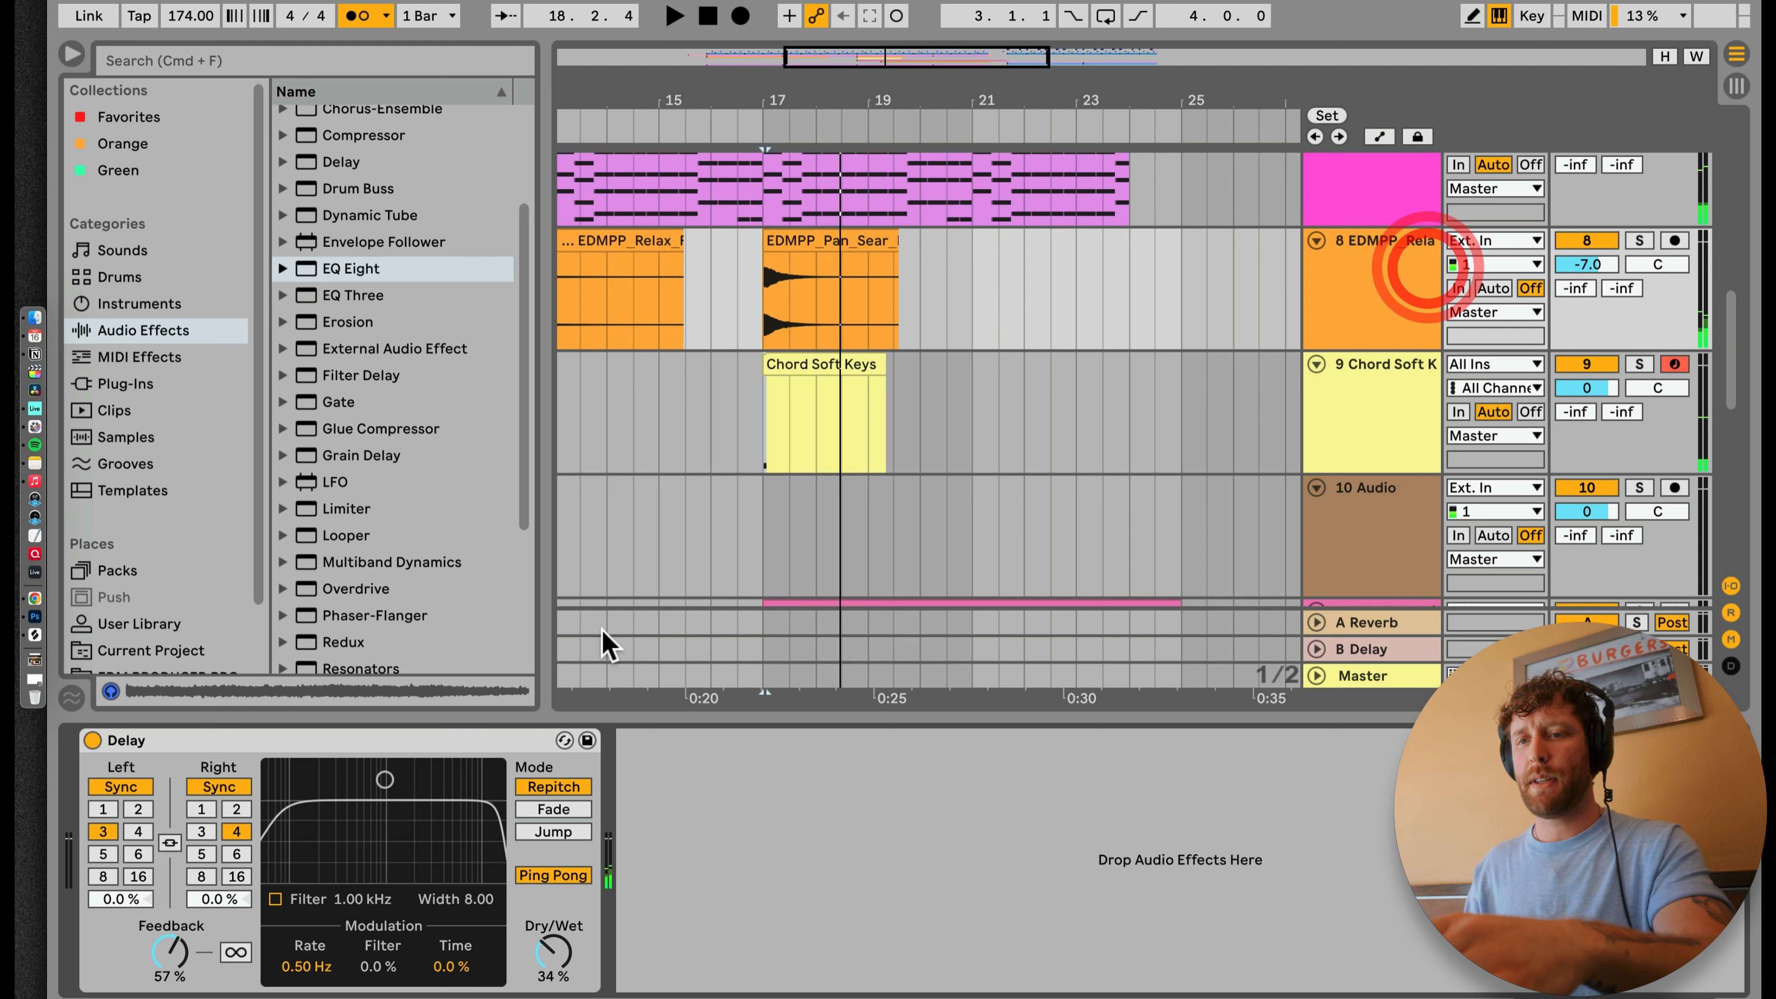
click(428, 738)
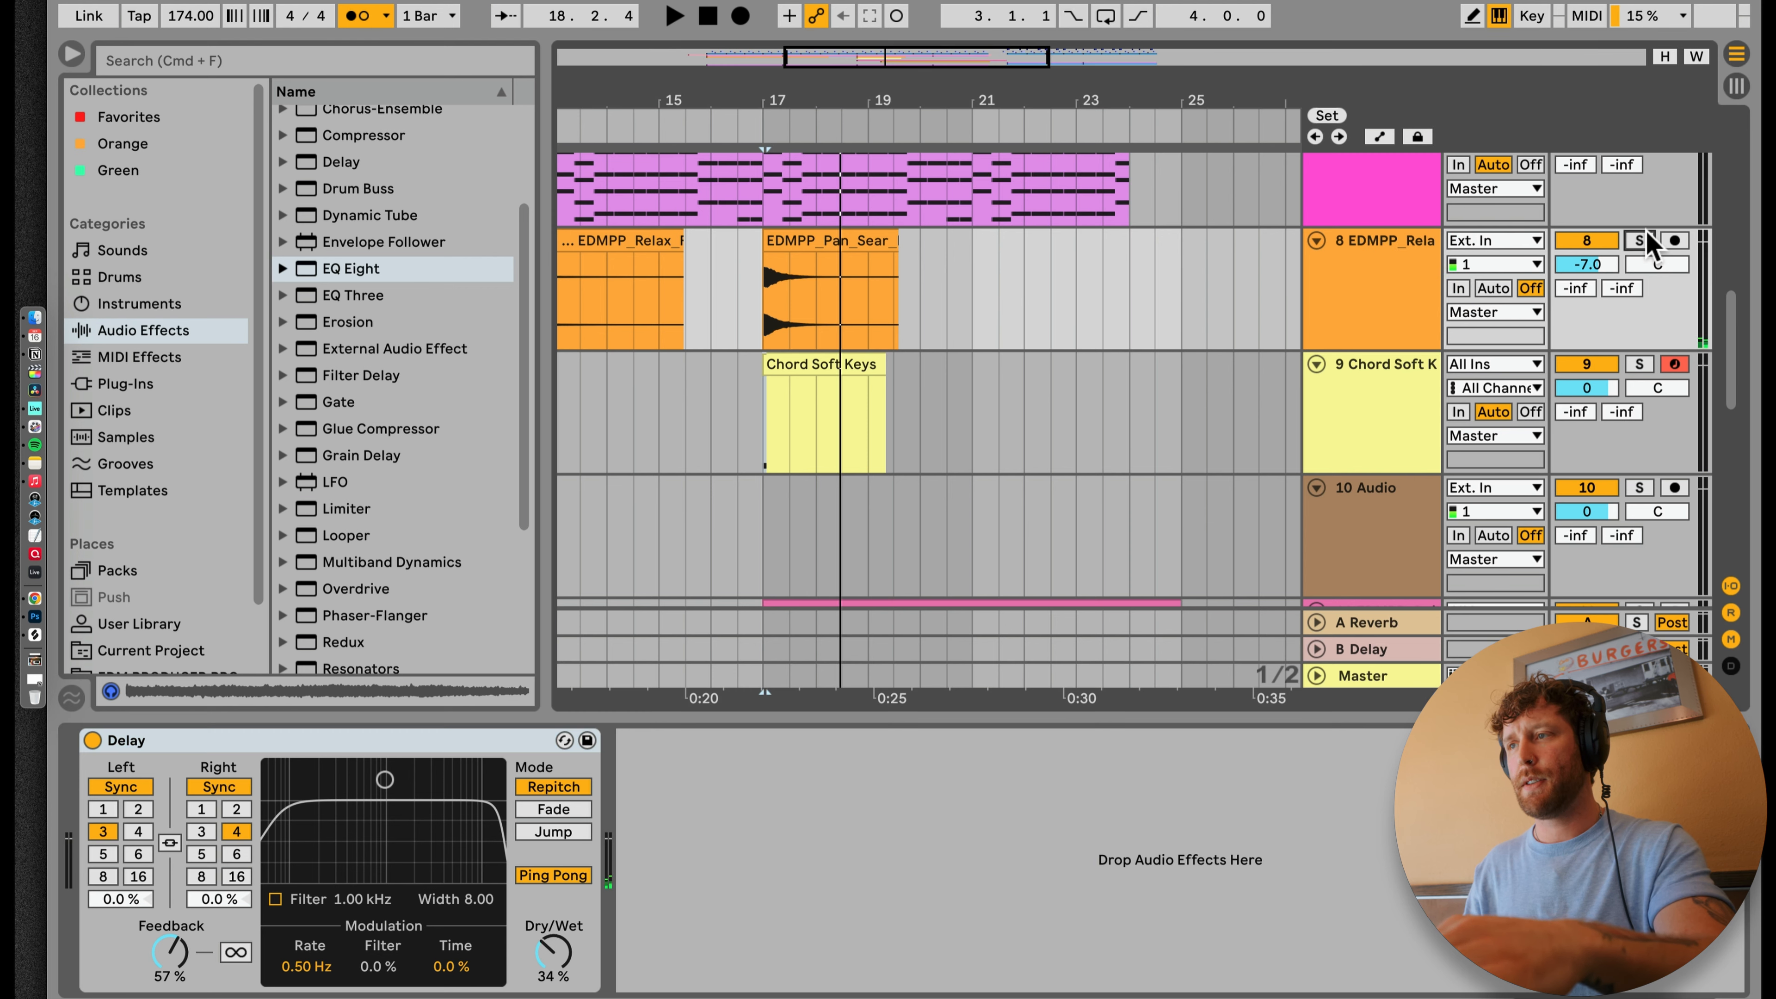
click(1408, 383)
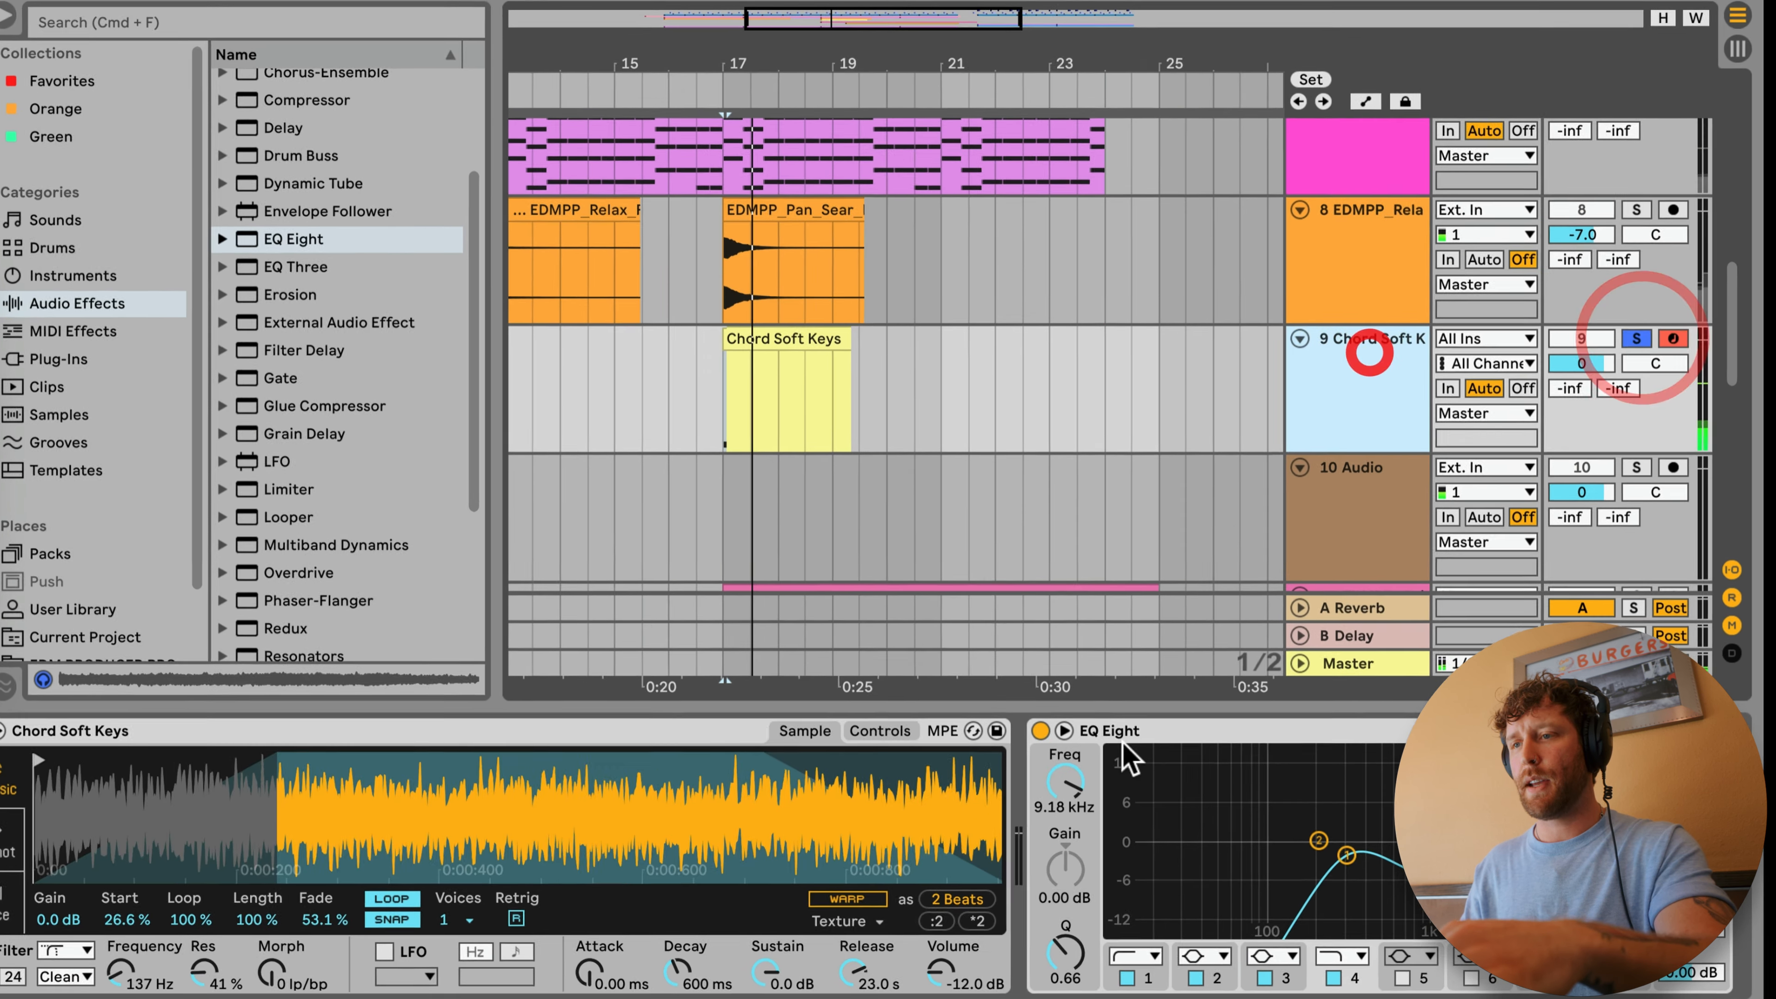
scroll(1247, 812, right, 5)
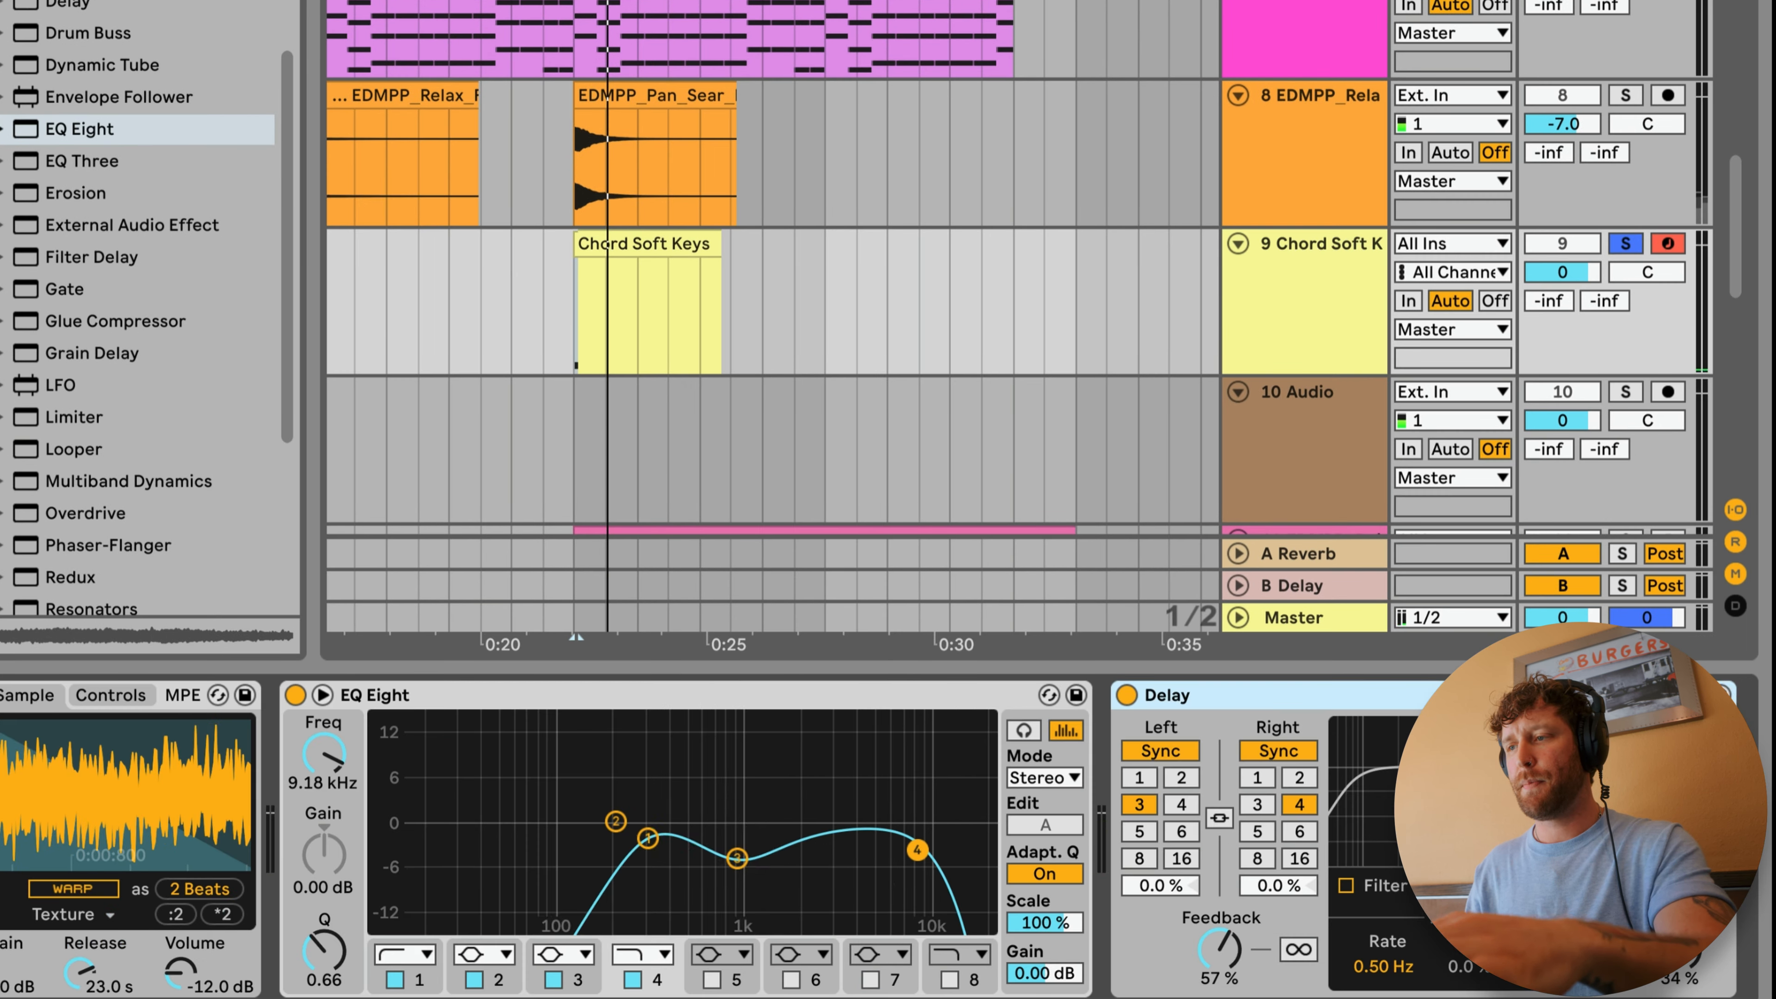
key(space)
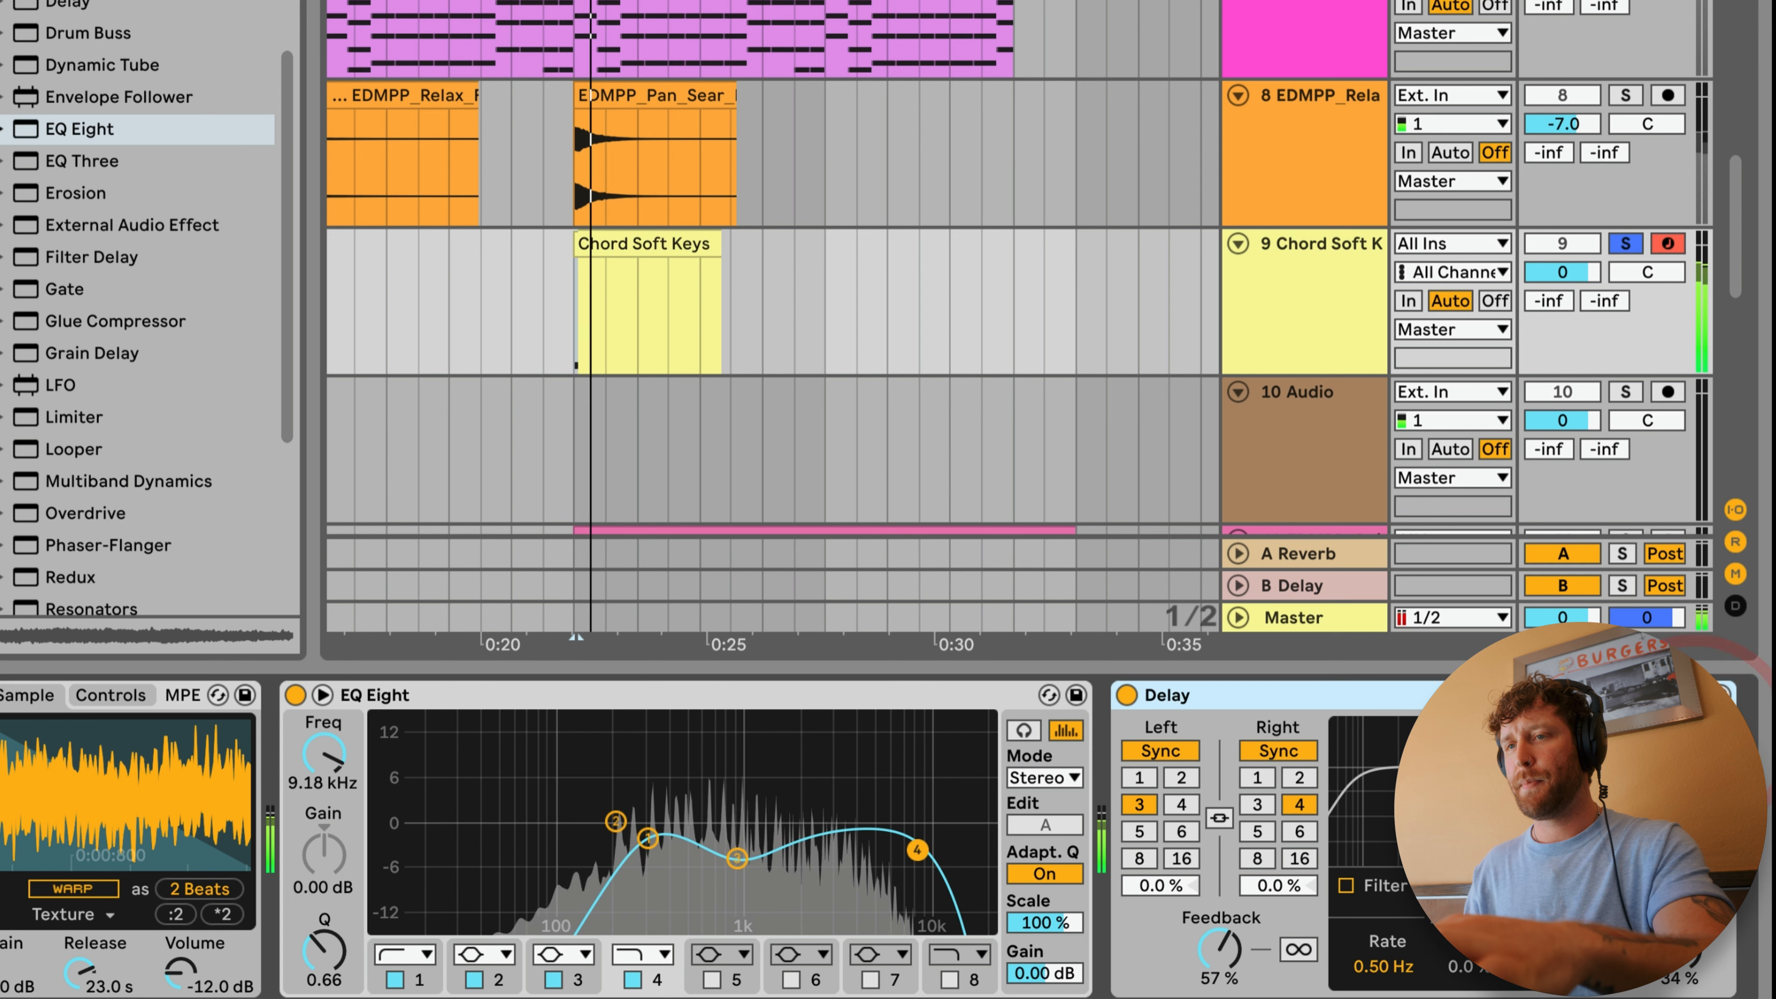